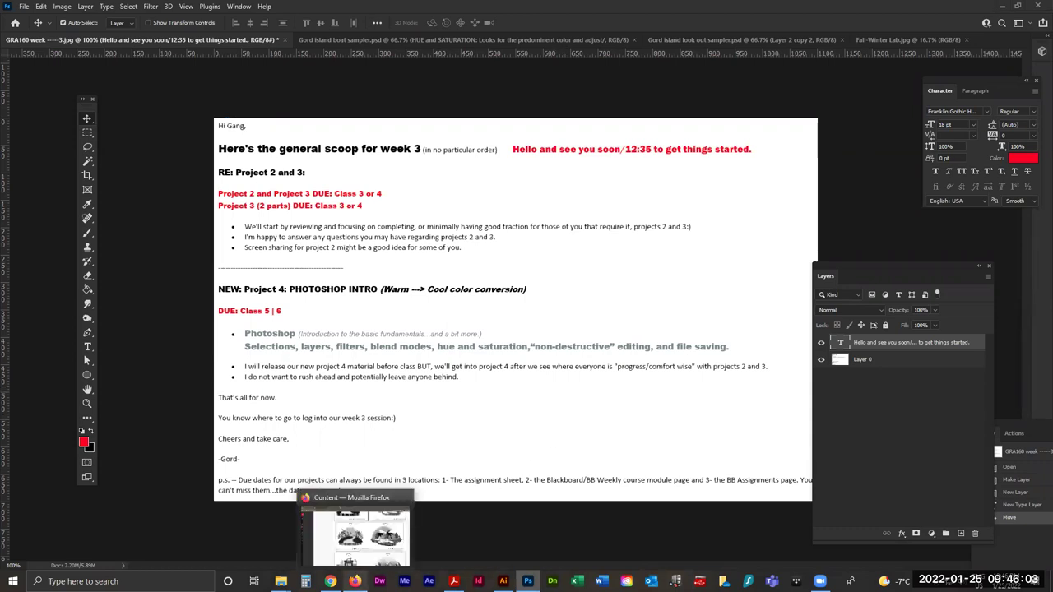
# Leave the week 3 notes and bring the Toronto 7-day weather forecast page to the front.
pyautogui.click(355, 579)
pyautogui.click(330, 580)
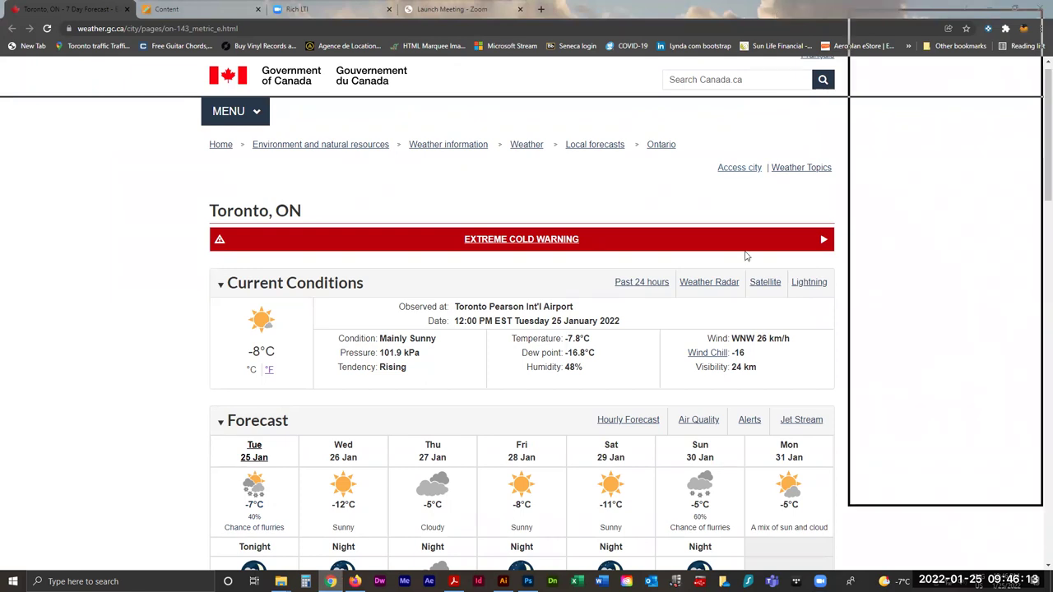
# Show Bert Monroy's website in Firefox, browse his gallery, and open the Times Square painting.
pyautogui.hotkey('alt', 'Tab')
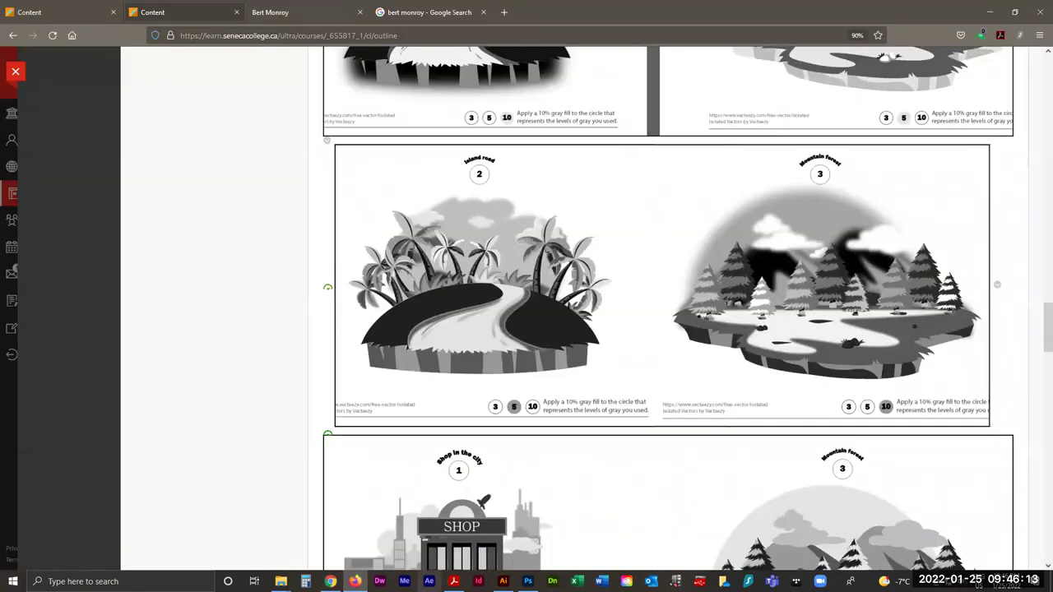
pyautogui.click(326, 12)
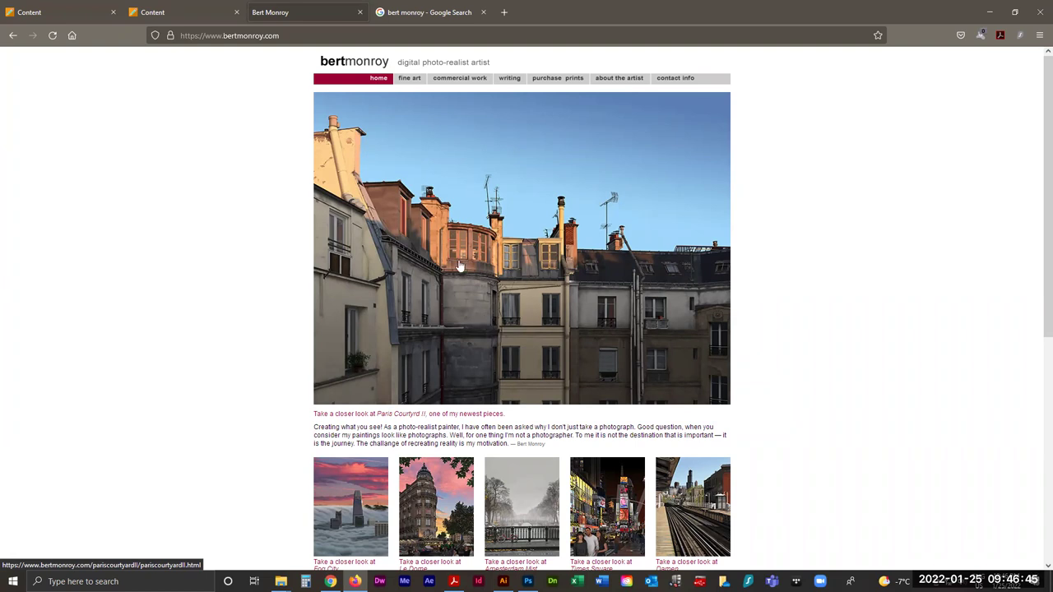
pyautogui.scroll(-1, 461, 265)
pyautogui.scroll(-2, 461, 263)
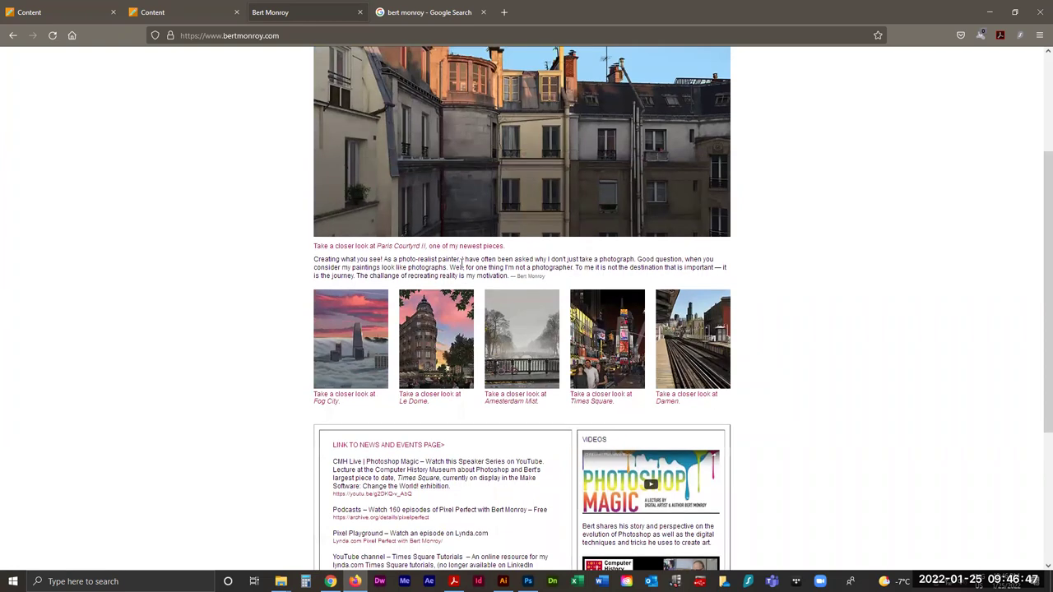
pyautogui.scroll(3, 510, 206)
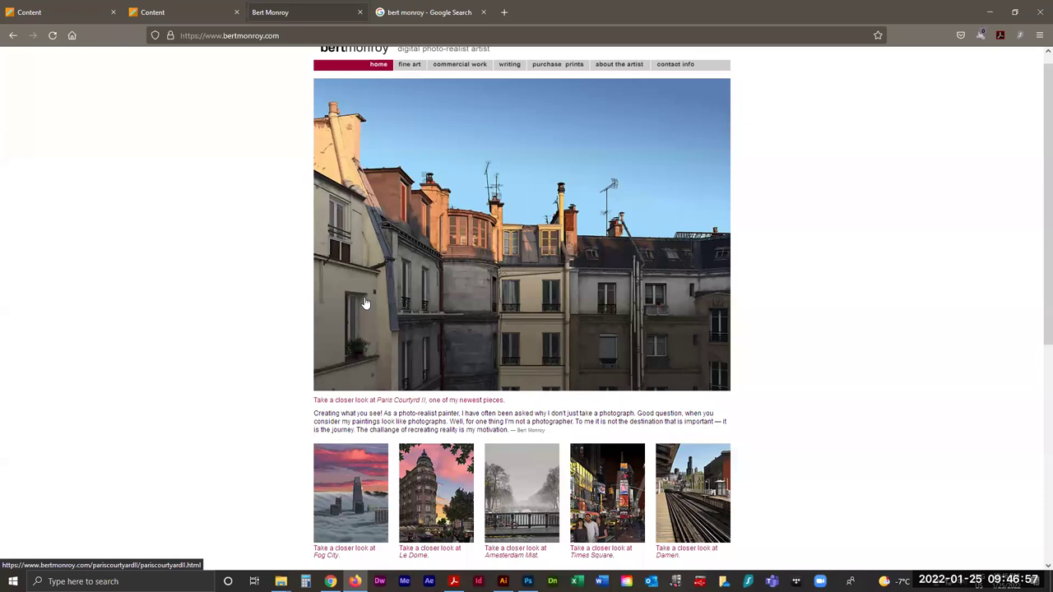
pyautogui.scroll(-2, 466, 284)
pyautogui.scroll(-3, 465, 279)
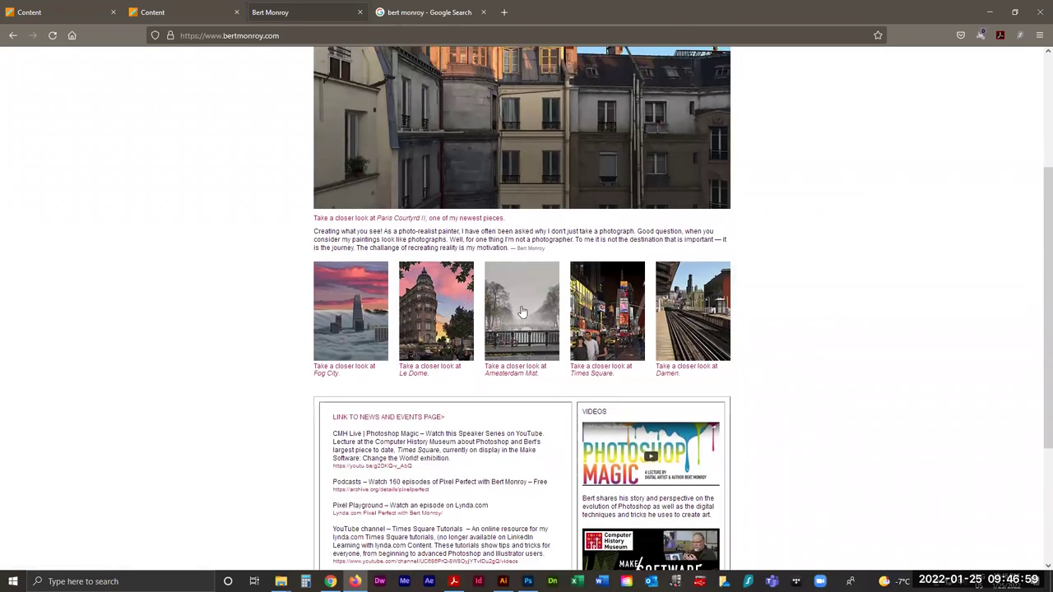
pyautogui.click(609, 296)
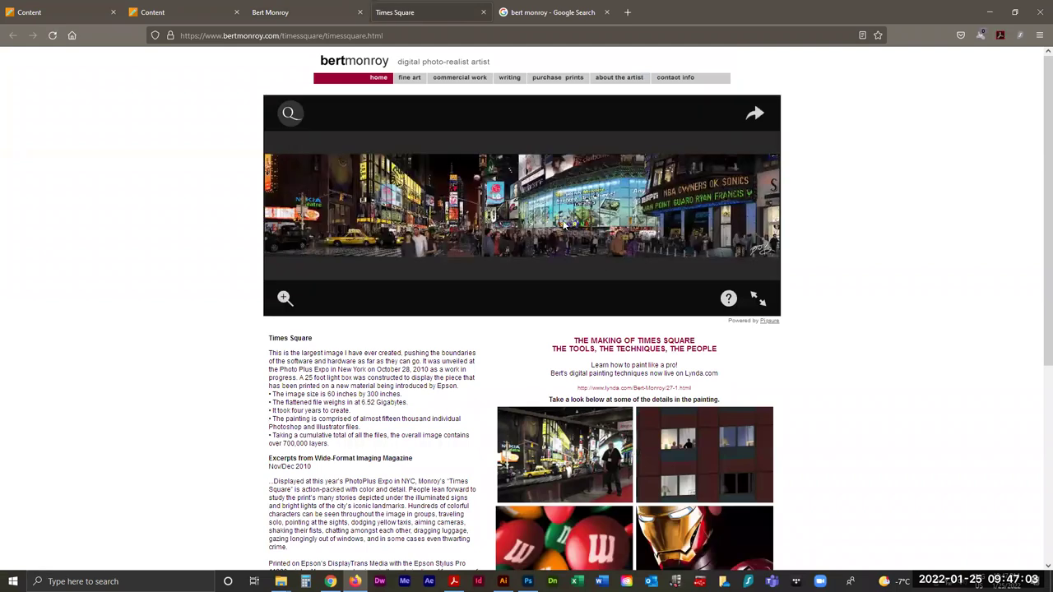
# Zoom into and pan across the Times Square panorama, zoom out, and return to the homepage gallery.
pyautogui.click(284, 298)
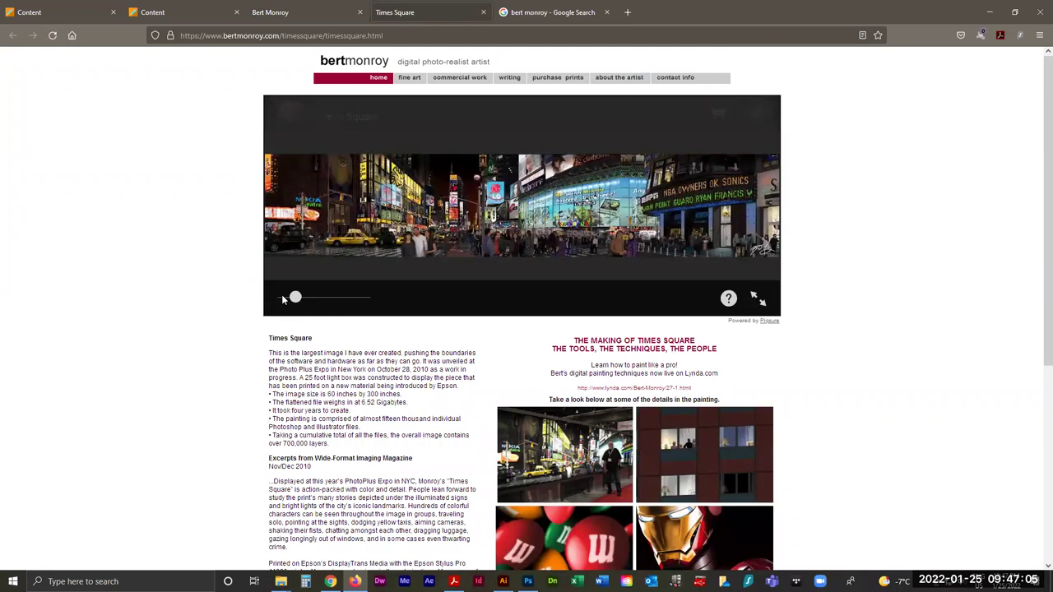
pyautogui.moveTo(295, 298); pyautogui.dragTo(329, 299)
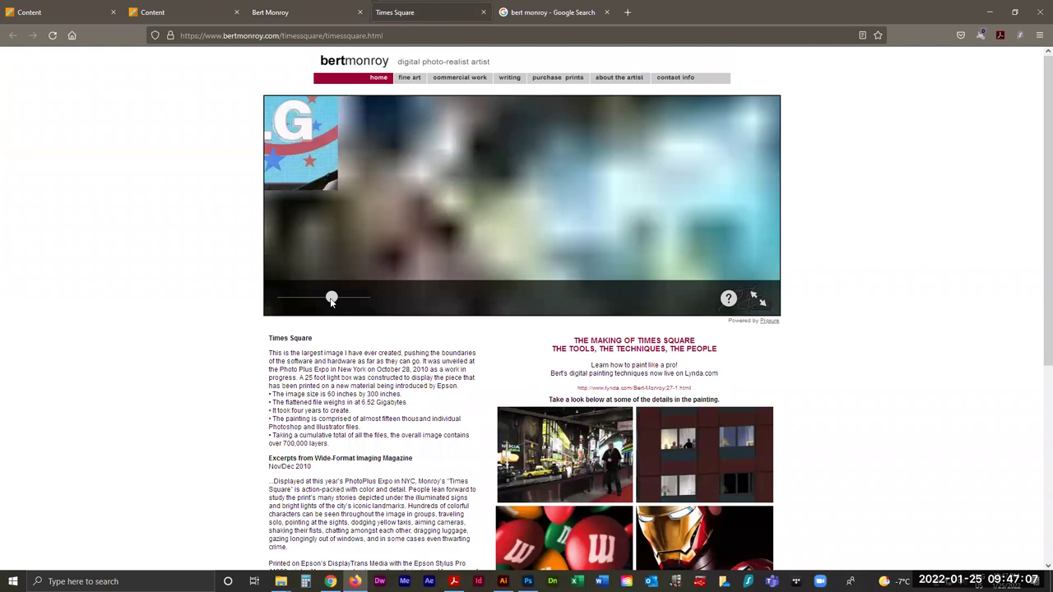
pyautogui.moveTo(327, 252); pyautogui.dragTo(392, 202)
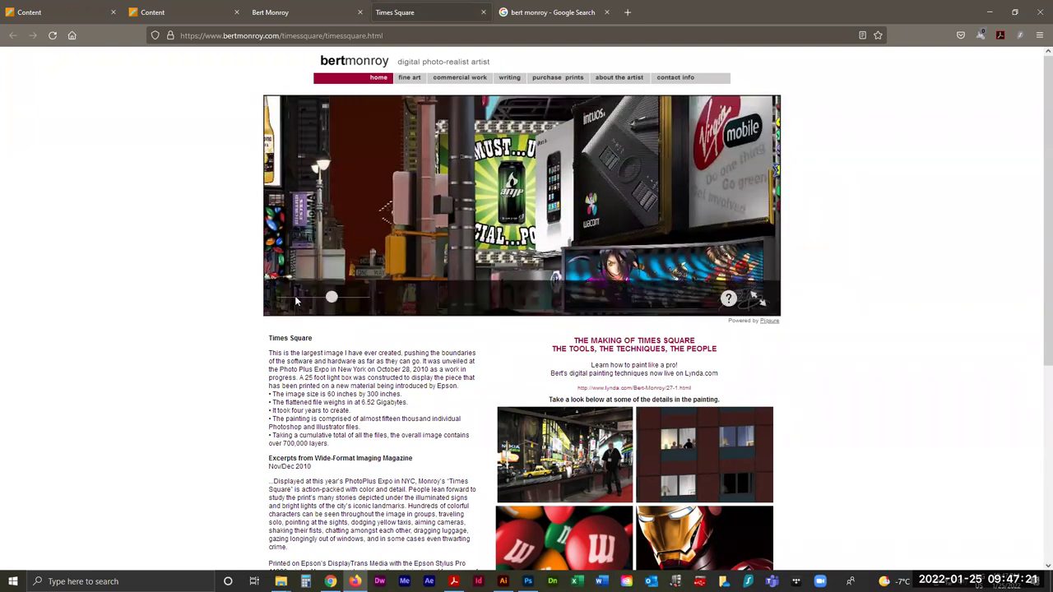
pyautogui.moveTo(329, 298); pyautogui.dragTo(298, 299)
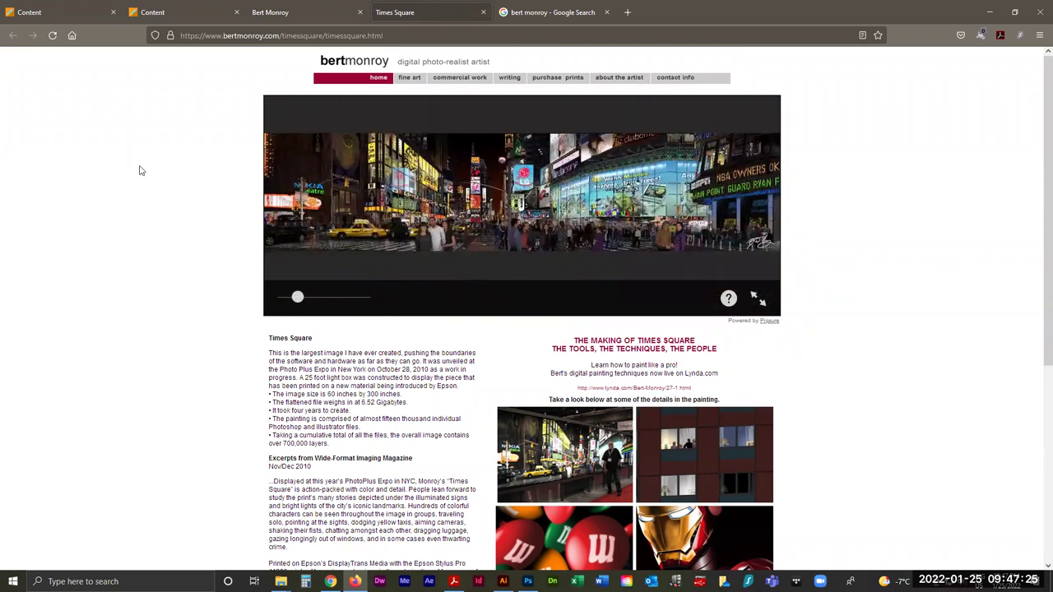
pyautogui.click(311, 12)
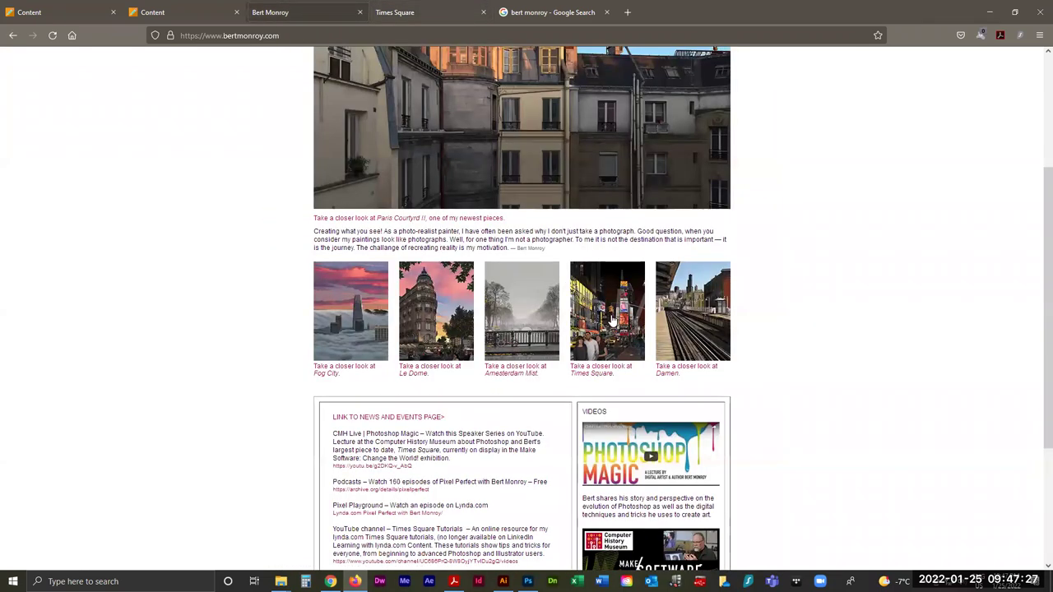
# Zoom into the Amsterdam Mist panorama to see the railing, bicycles and bridge, then close its page and Times Square.
pyautogui.click(506, 307)
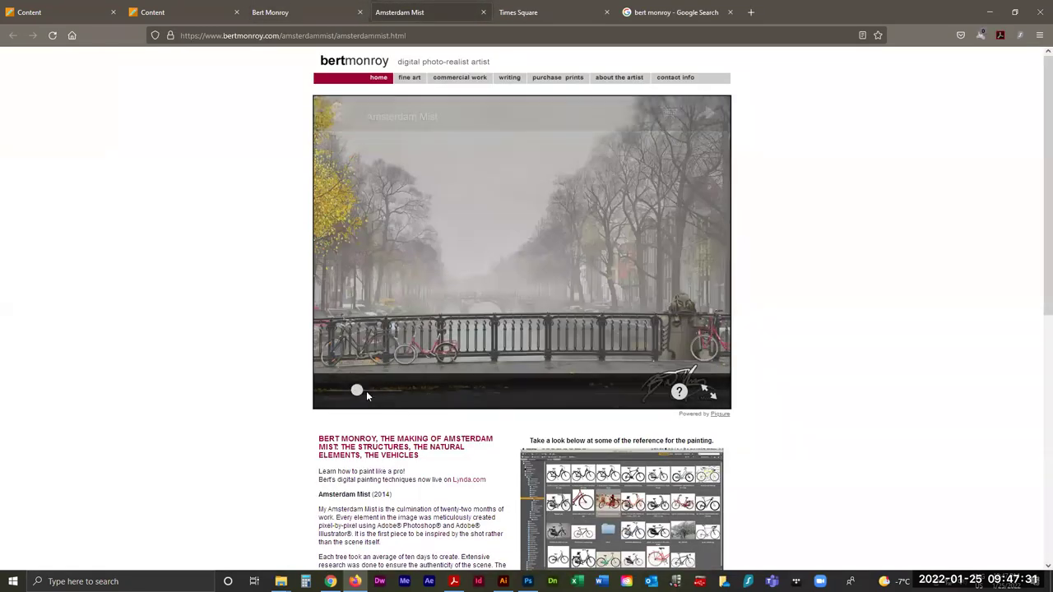
pyautogui.click(365, 390)
pyautogui.moveTo(448, 302); pyautogui.dragTo(575, 177)
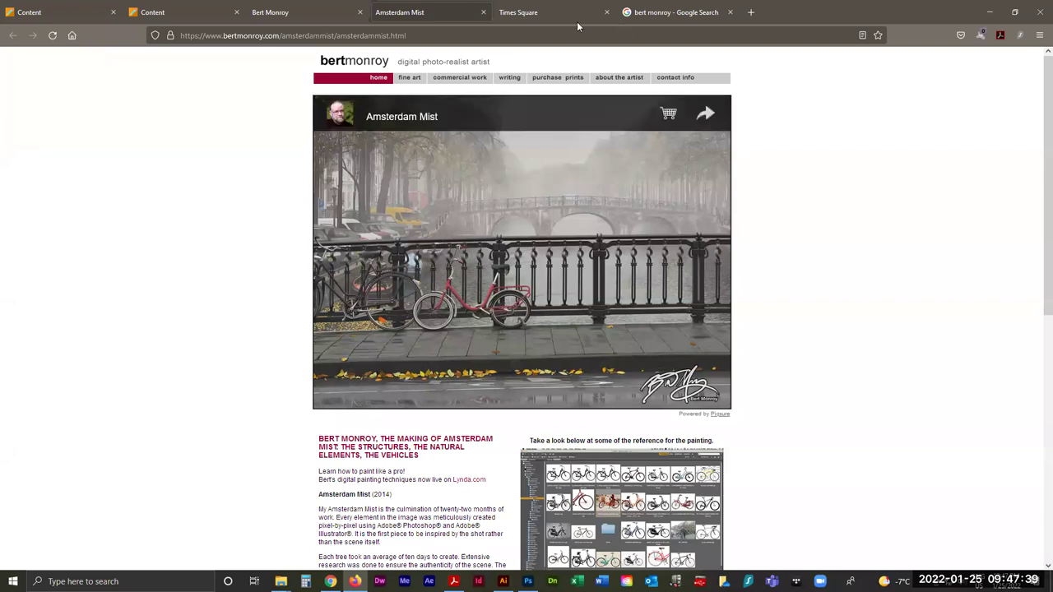
pyautogui.click(485, 14)
pyautogui.click(484, 14)
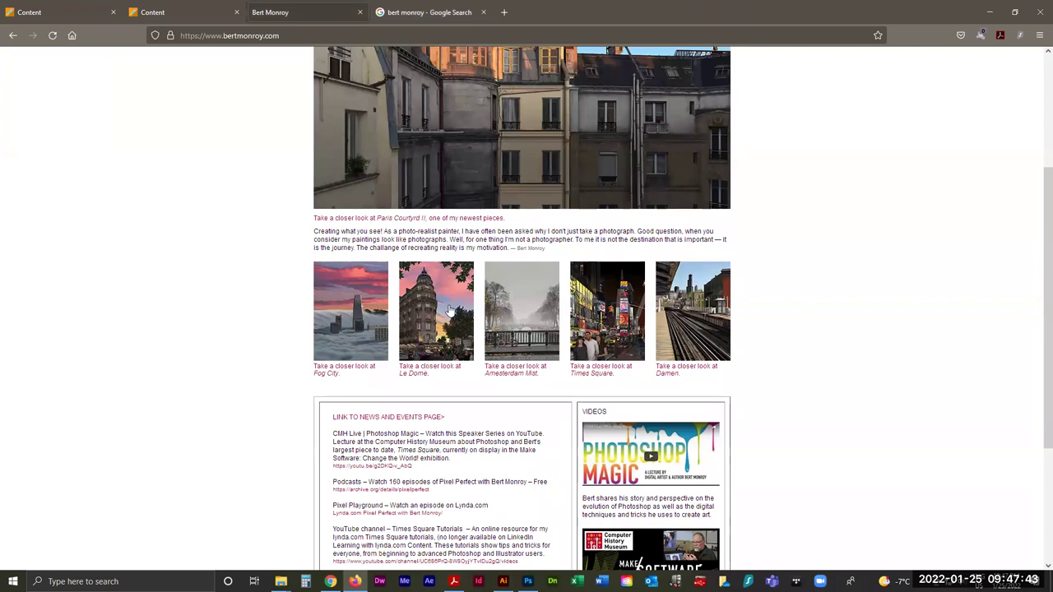
# View and close the Fog City painting, then show the 'bert monroy' image search results.
pyautogui.click(347, 321)
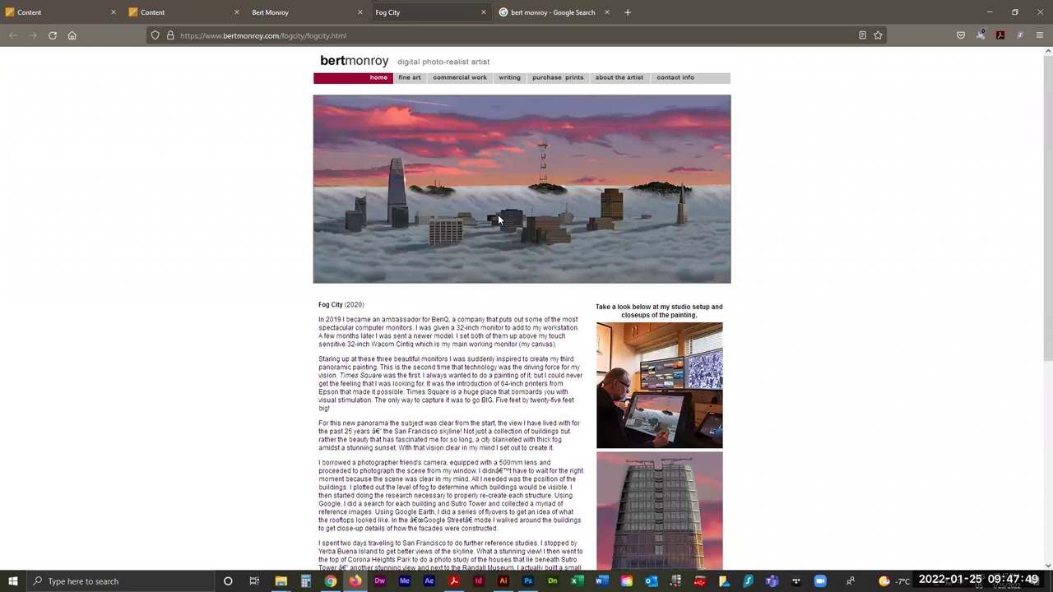
pyautogui.click(482, 12)
pyautogui.click(425, 17)
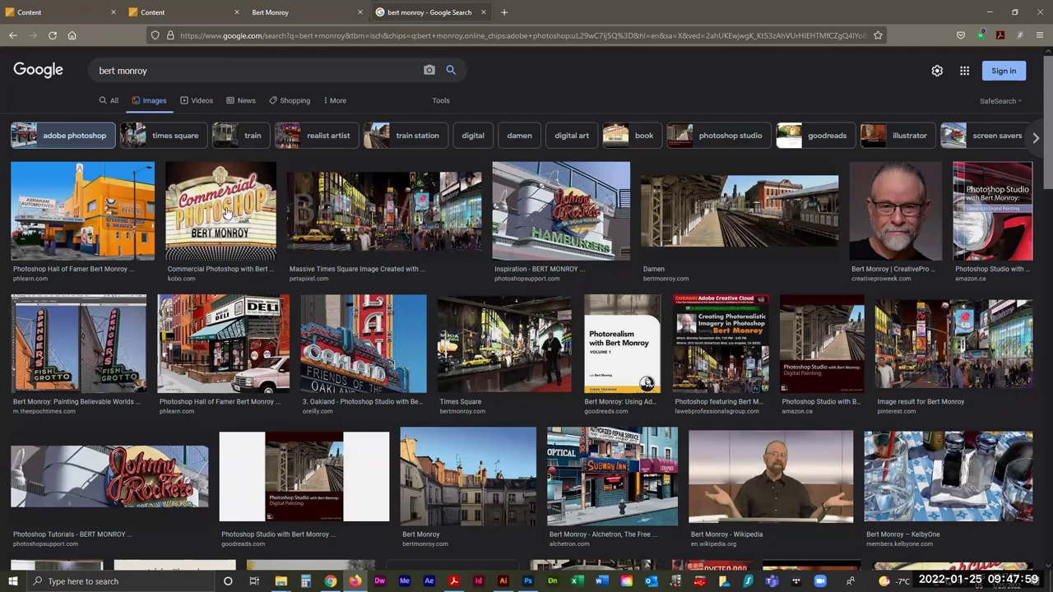
# Open the Phlearn Photoshop Hall of Famer interview from the image results, close it, and return to Bert Monroy's site.
pyautogui.click(115, 221)
pyautogui.click(742, 133)
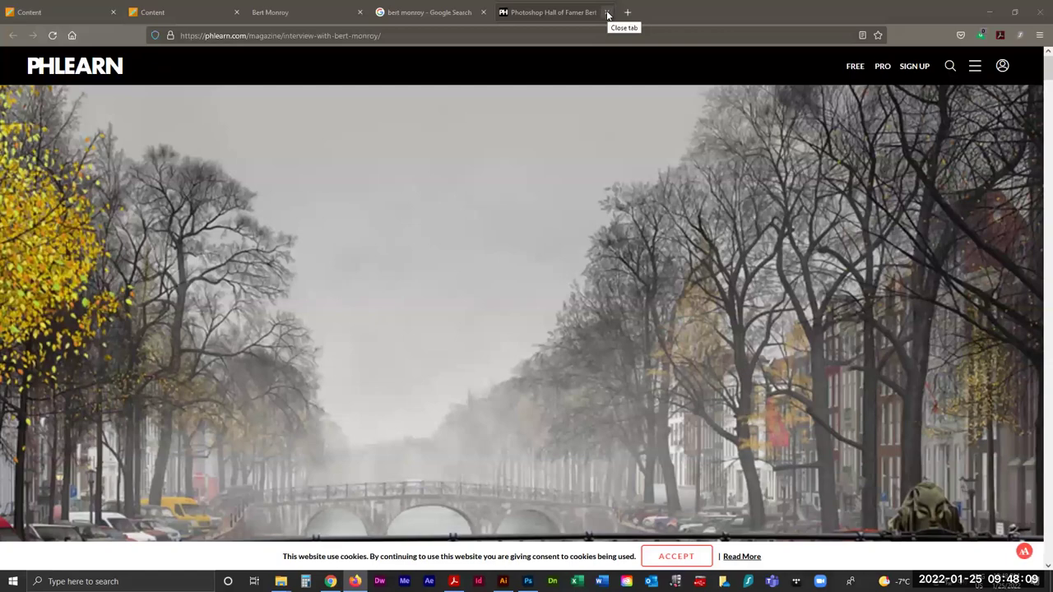
pyautogui.click(607, 13)
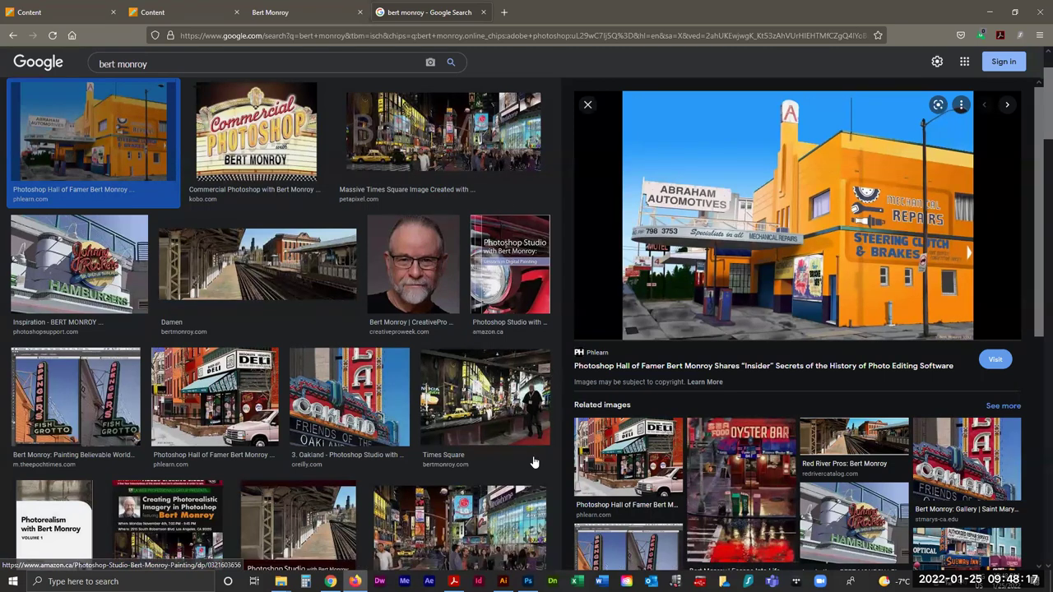
pyautogui.click(287, 14)
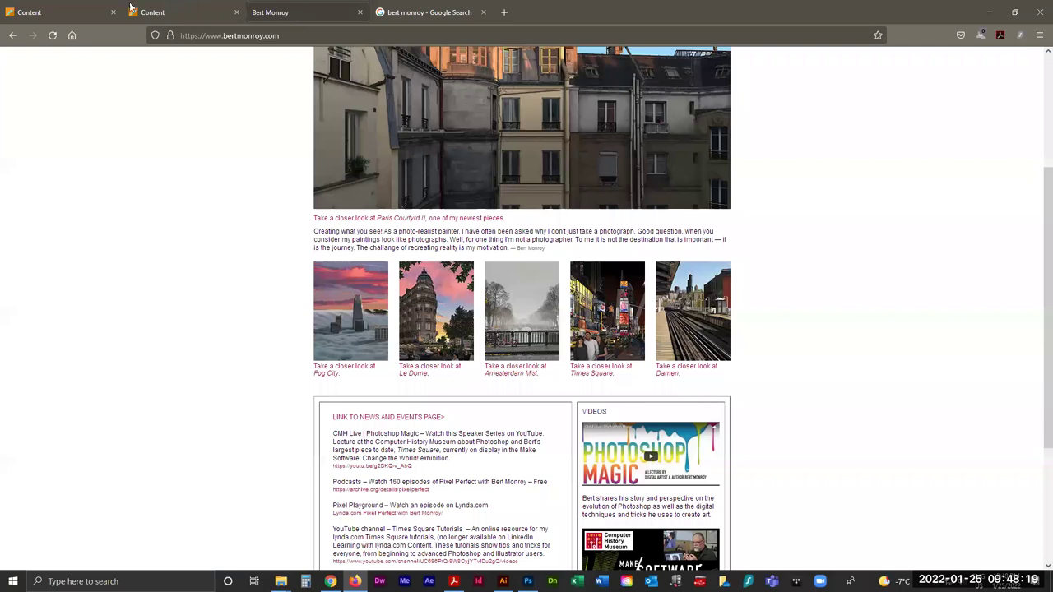
# Return to the Seneca course page and scroll to the Project 2 Grayscale and Contrast reference examples.
pyautogui.click(170, 14)
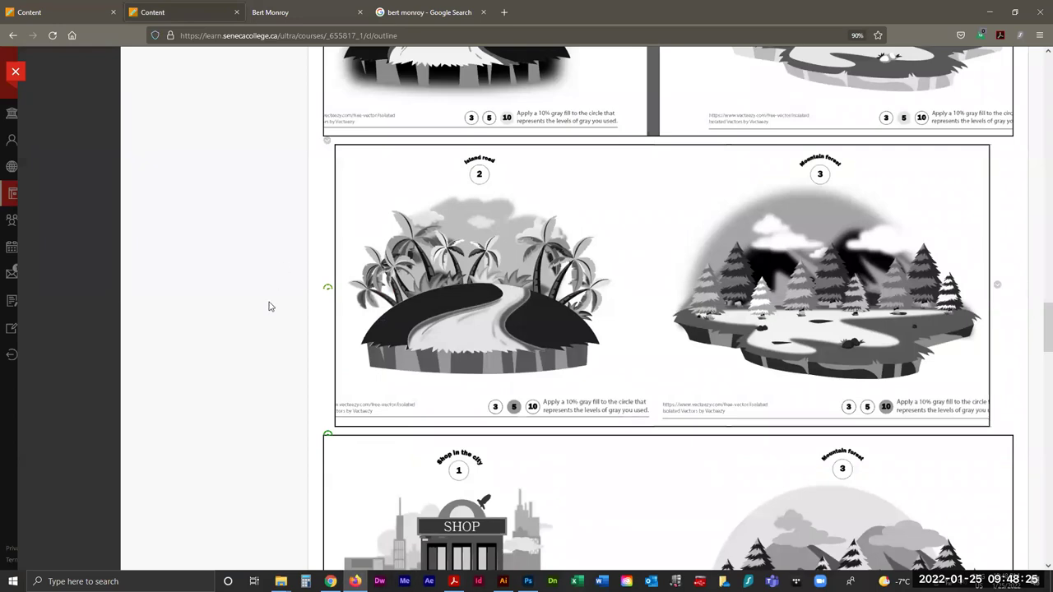
pyautogui.scroll(5, 263, 313)
pyautogui.scroll(10, 255, 320)
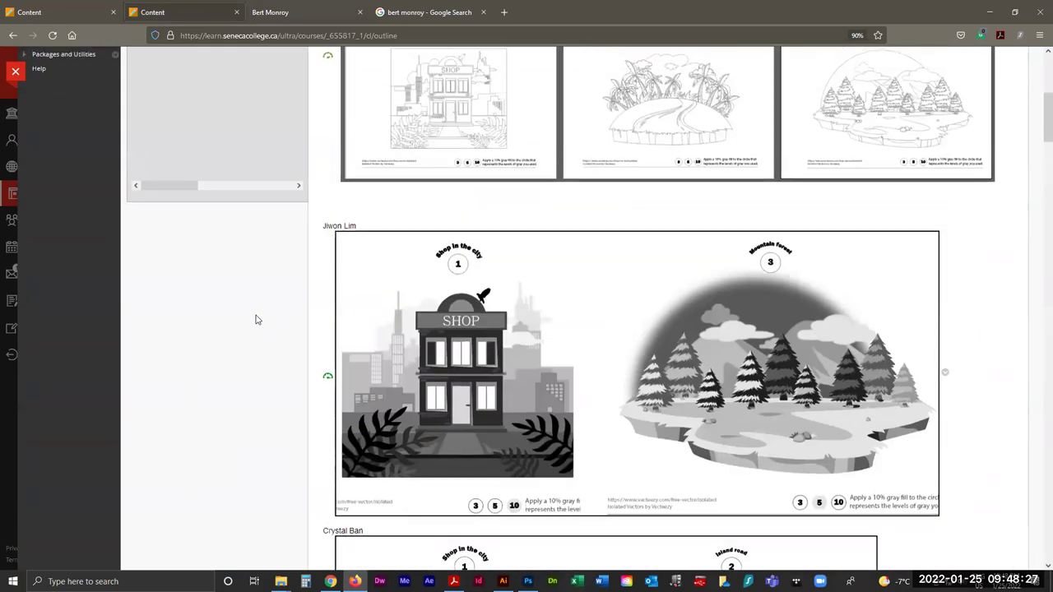
pyautogui.scroll(1, 255, 319)
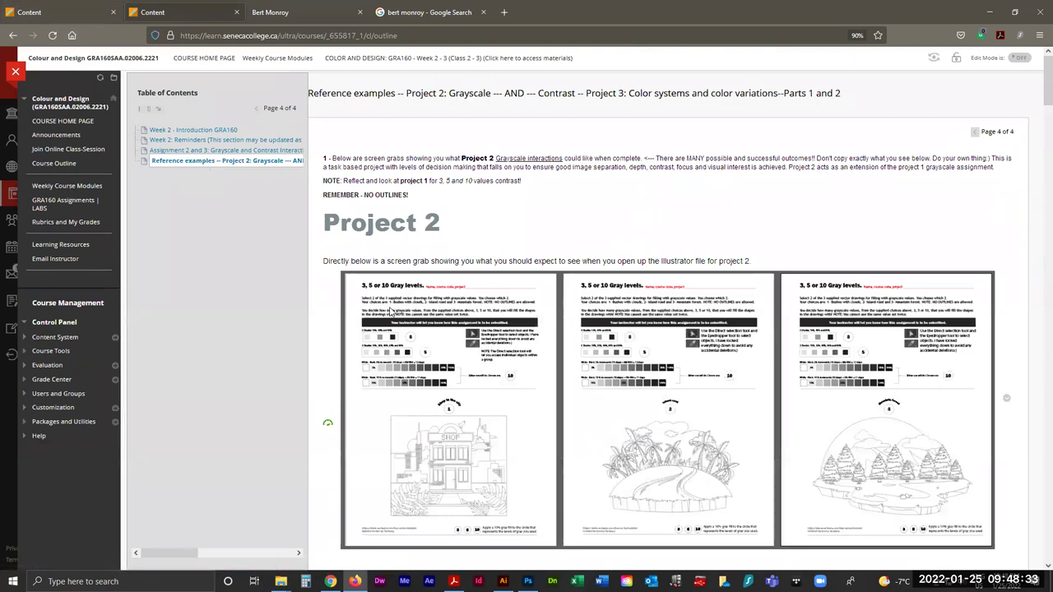
pyautogui.scroll(-10, 626, 411)
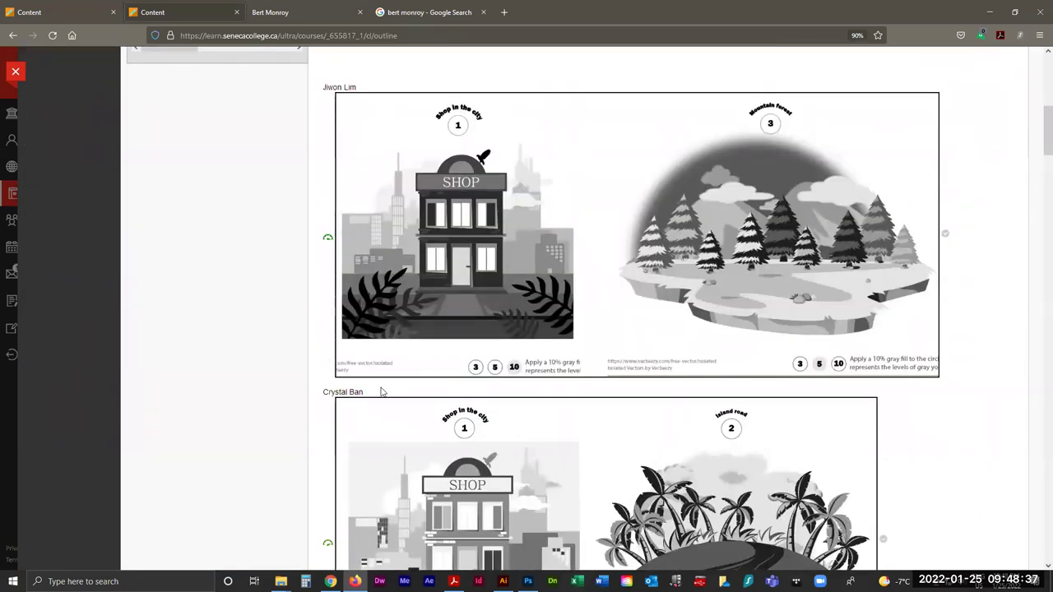
pyautogui.scroll(10, 381, 392)
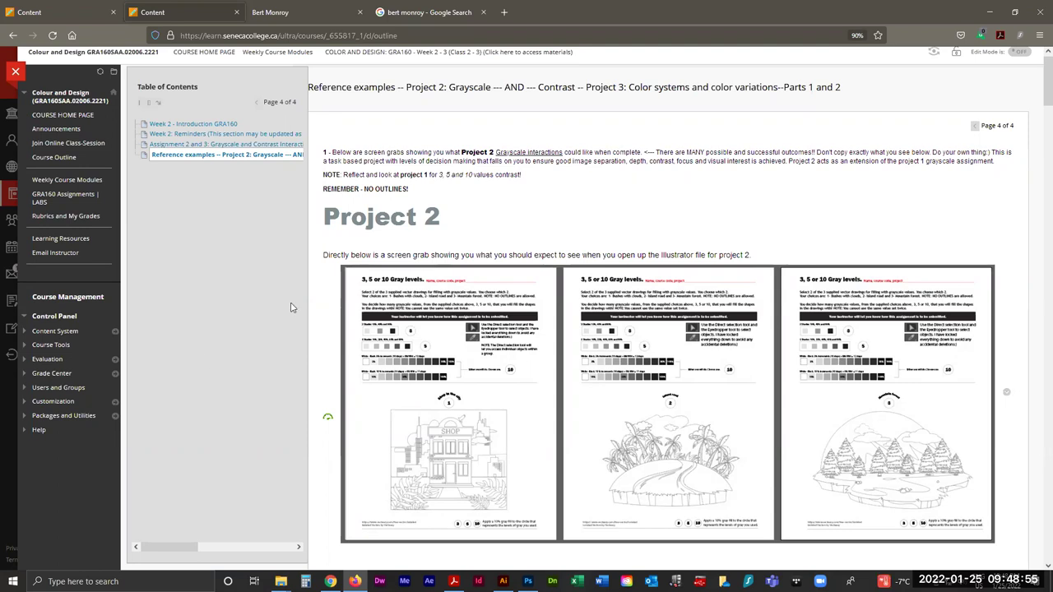
pyautogui.scroll(-3, 458, 246)
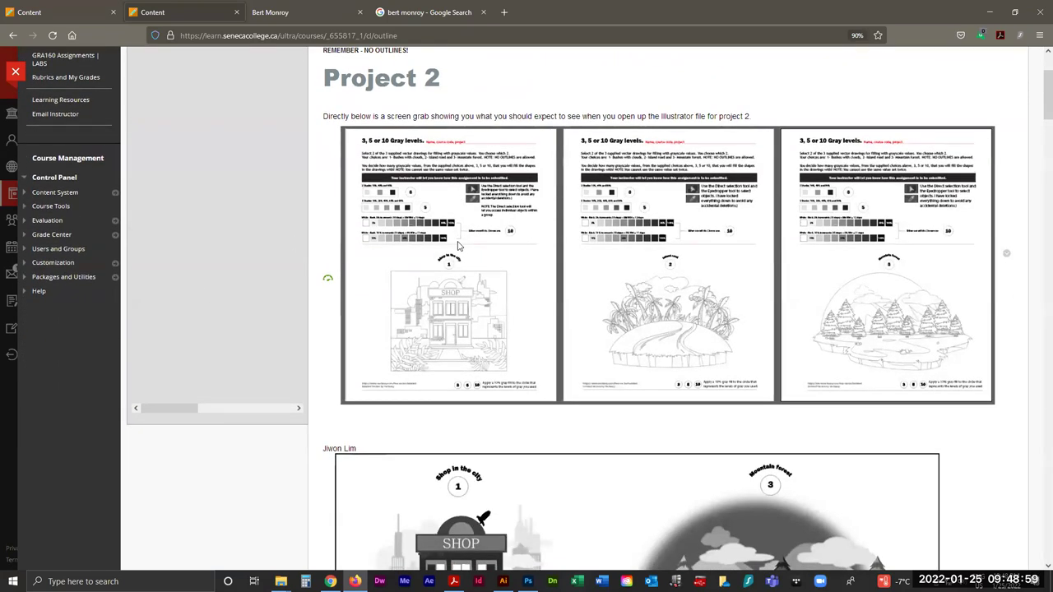
# Scroll through the student grayscale examples down to Shop in the city and Mountain forest with 3/5/10 gray levels.
pyautogui.scroll(-4, 459, 246)
pyautogui.scroll(-11, 469, 243)
pyautogui.scroll(-16, 470, 243)
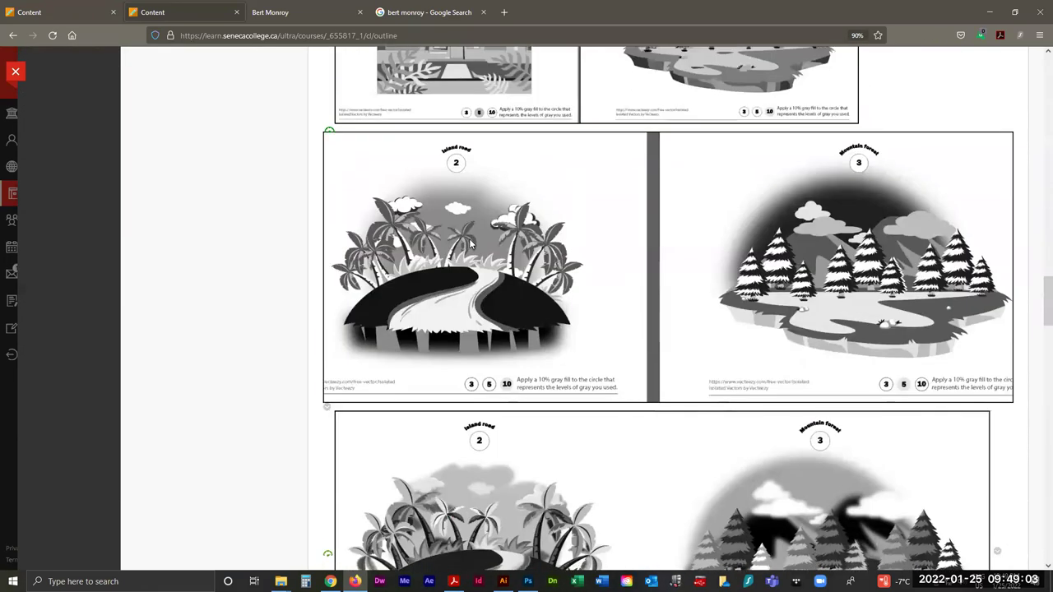
pyautogui.scroll(-8, 470, 243)
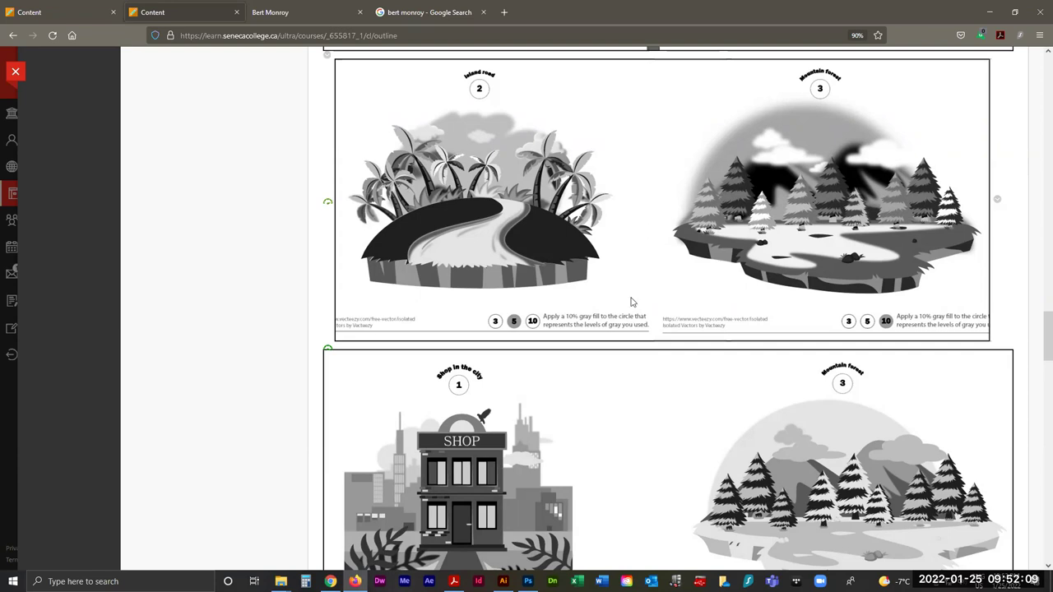
pyautogui.scroll(-3, 630, 236)
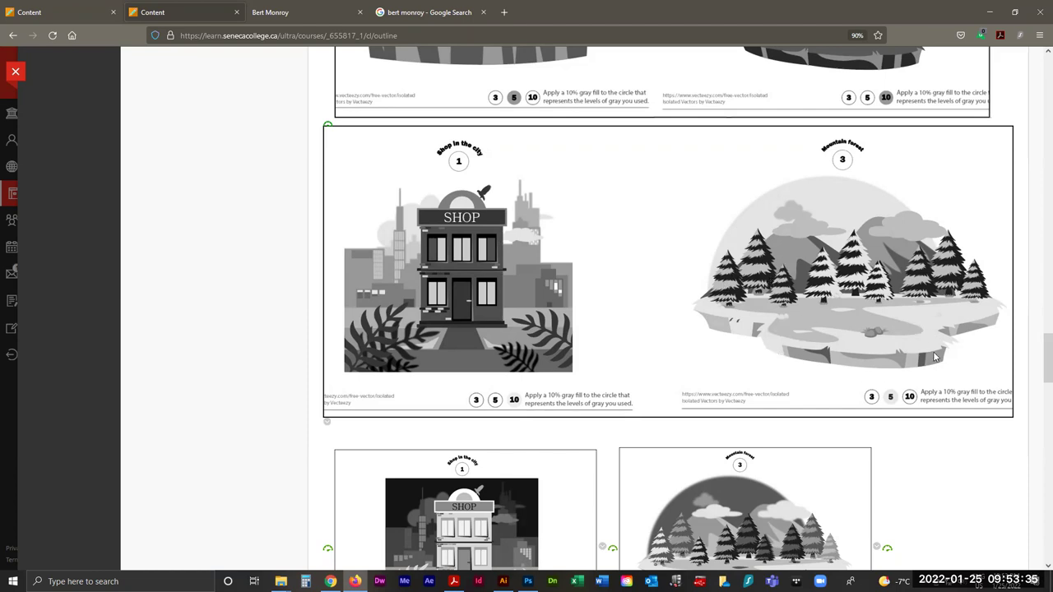
# Scroll to the Project 3 heading and back, then switch to the Project 2_Grayscale and Contrast 3-5-10 file in Illustrator.
pyautogui.scroll(-6, 594, 514)
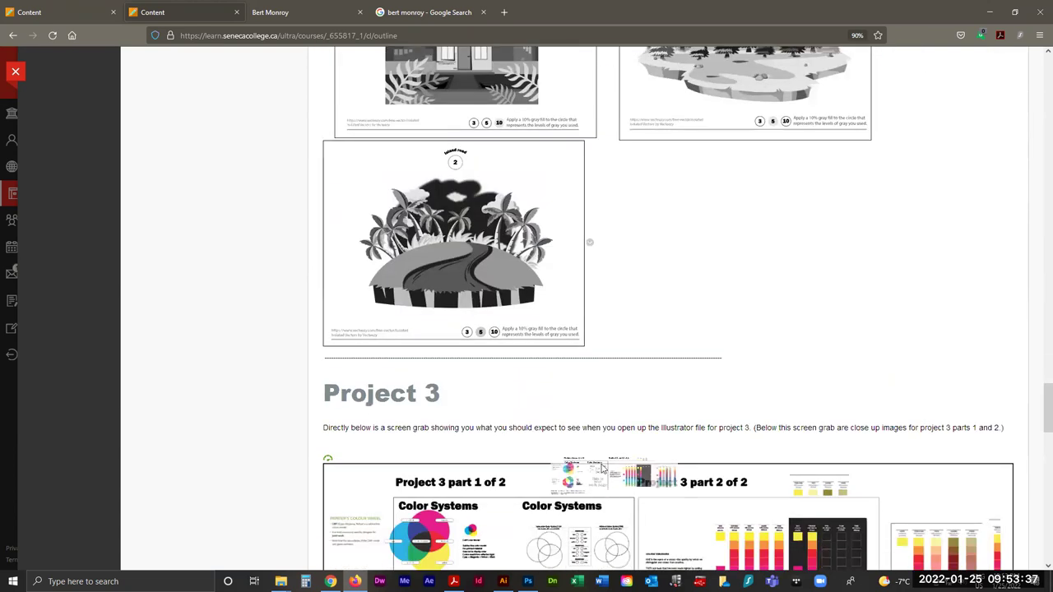
pyautogui.scroll(2, 637, 275)
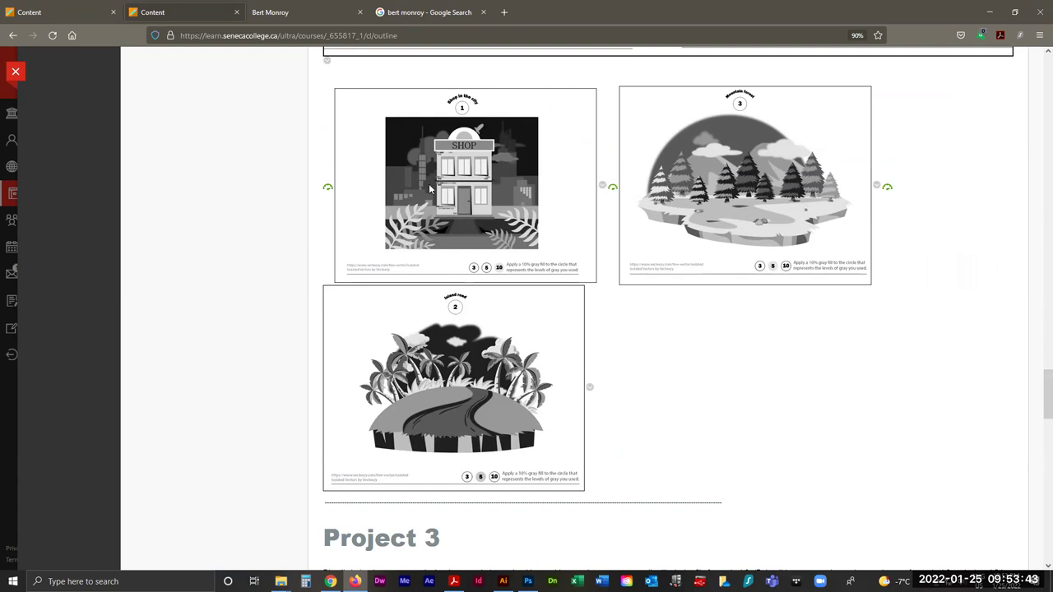
pyautogui.scroll(4, 429, 188)
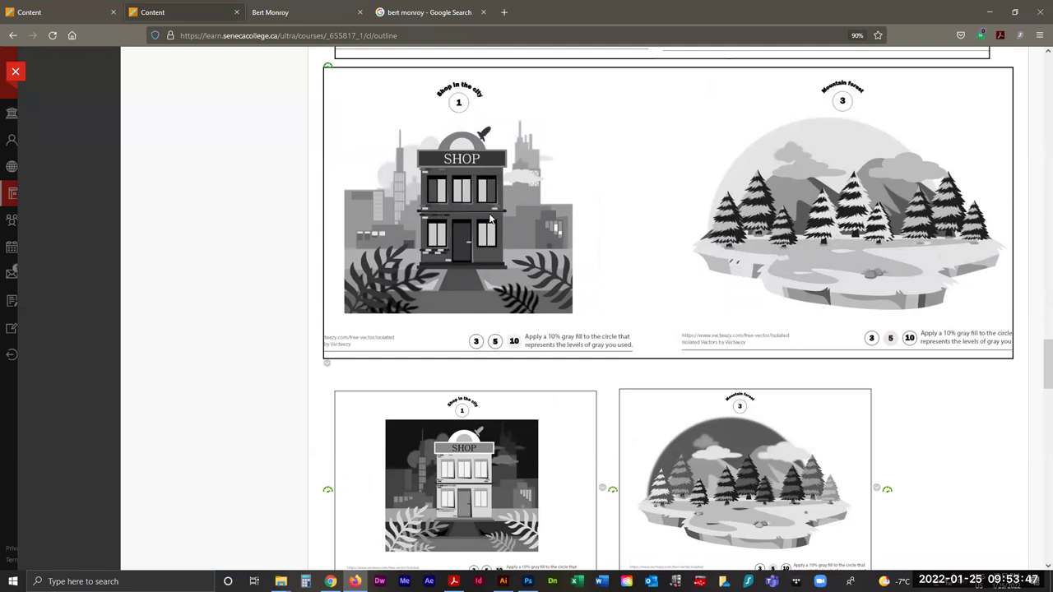
pyautogui.click(504, 581)
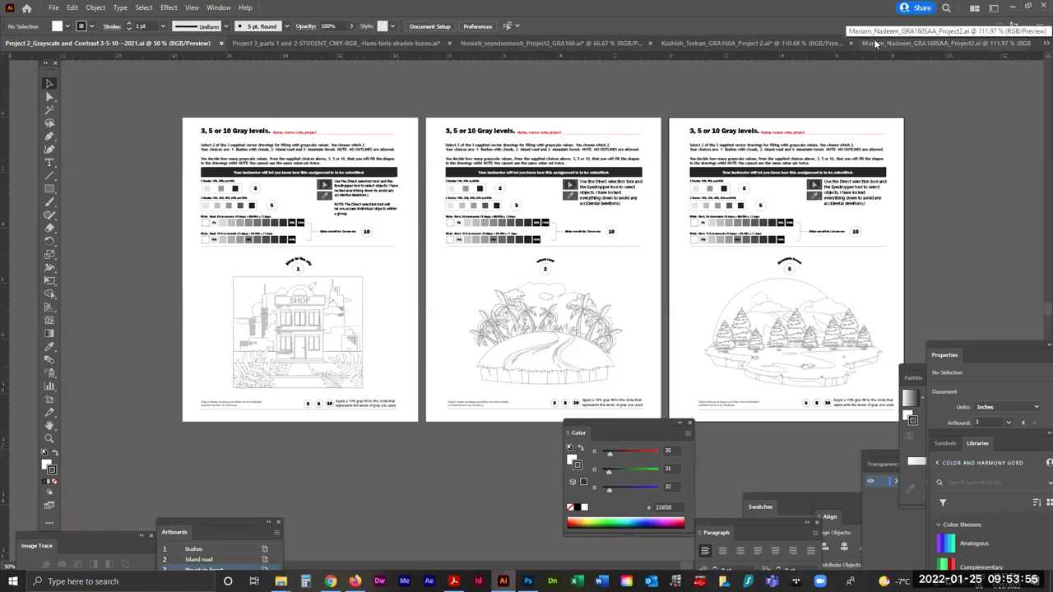
pyautogui.click(520, 44)
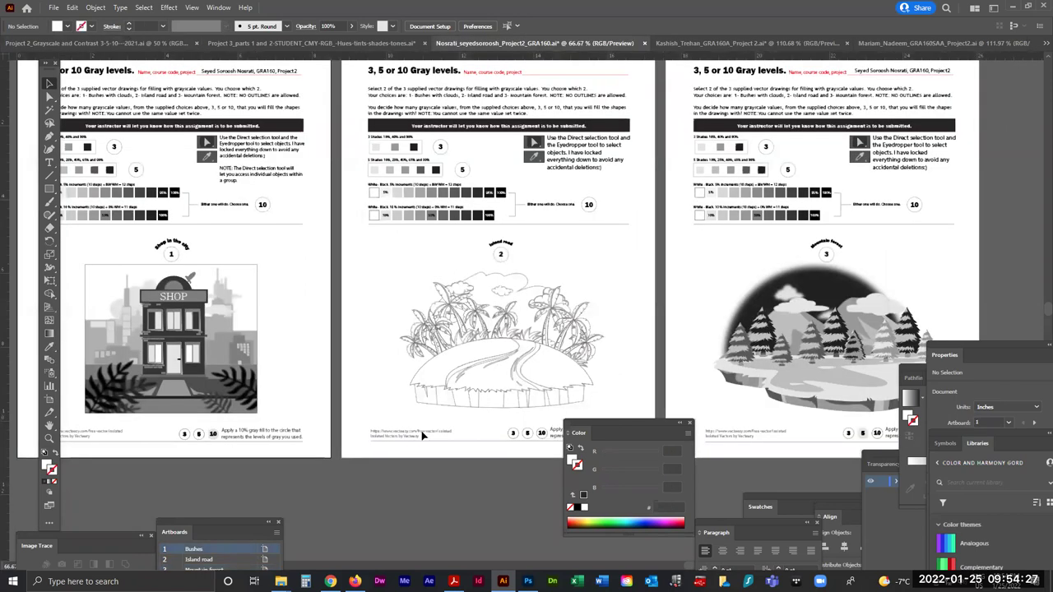
pyautogui.scroll(2, 294, 291)
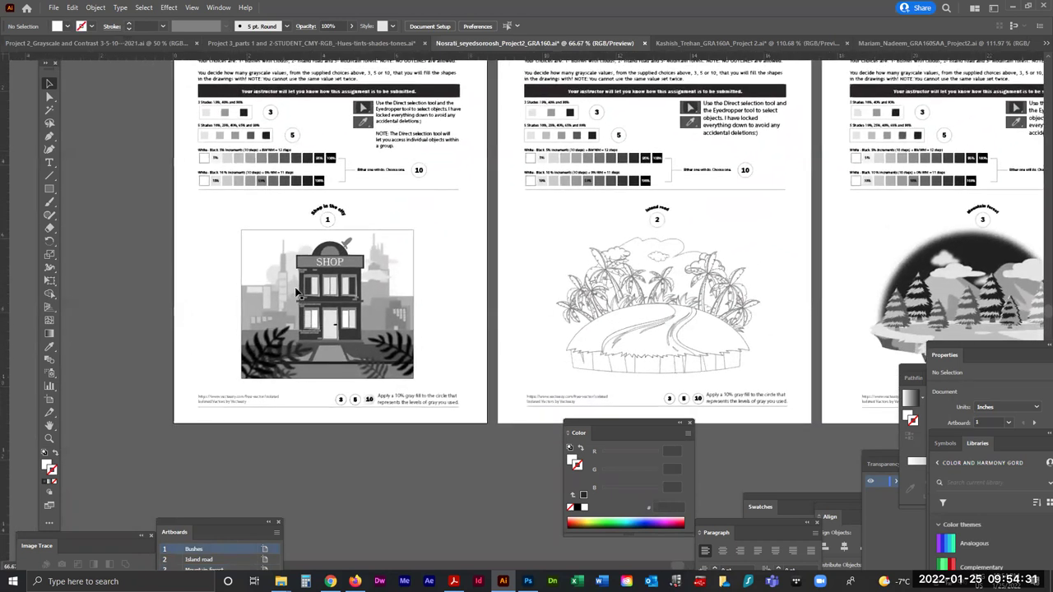
pyautogui.press('z')
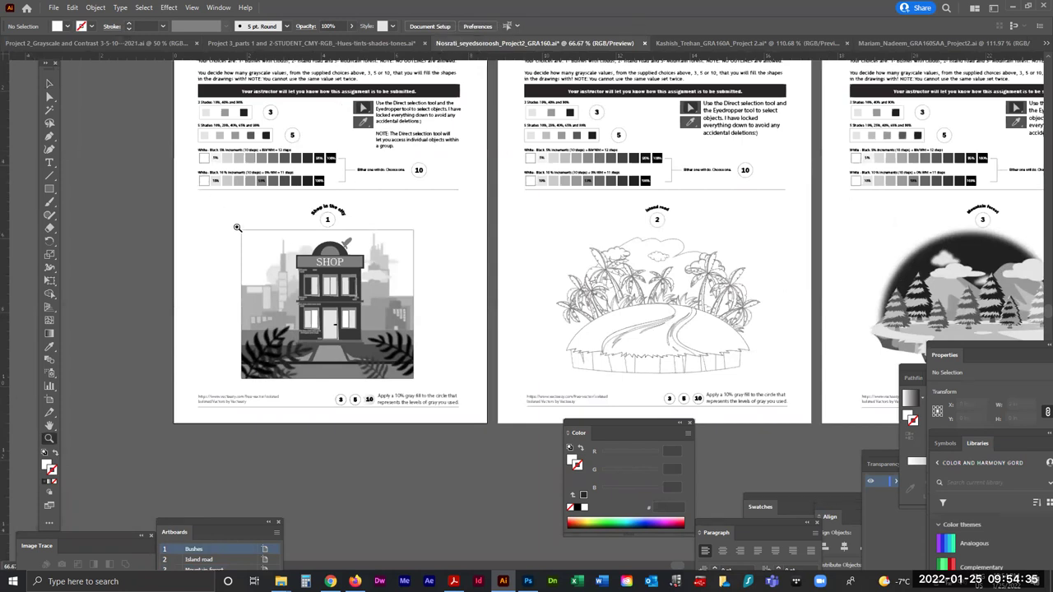
pyautogui.moveTo(333, 302); pyautogui.dragTo(348, 436)
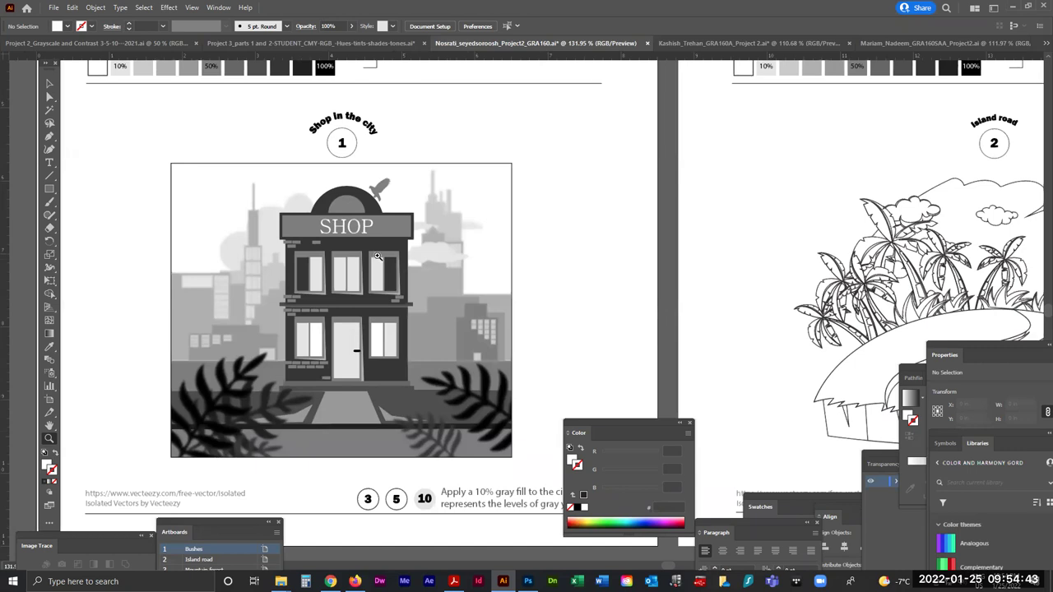
pyautogui.click(49, 83)
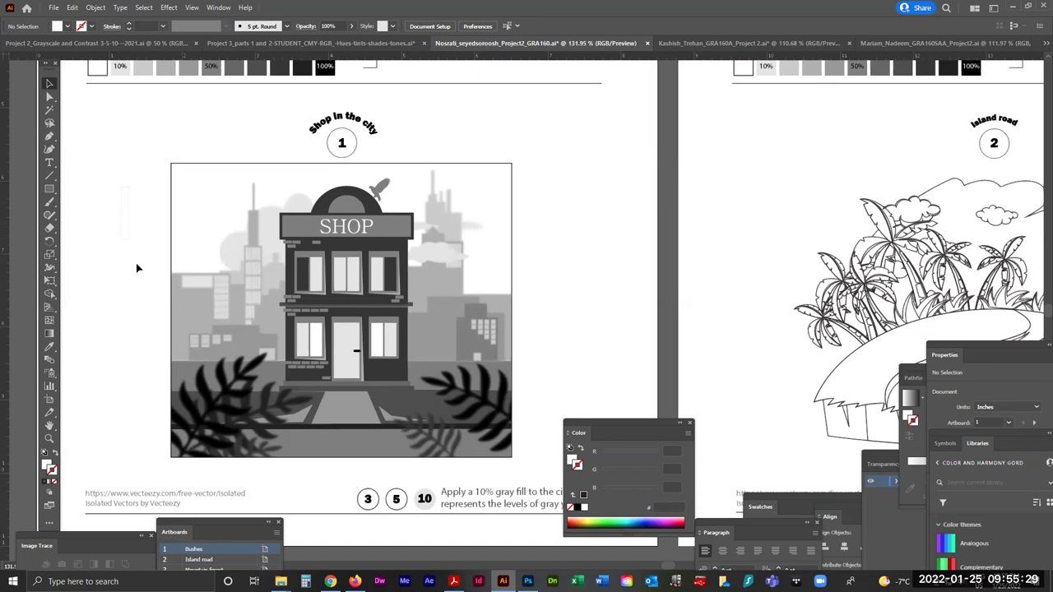
pyautogui.click(354, 382)
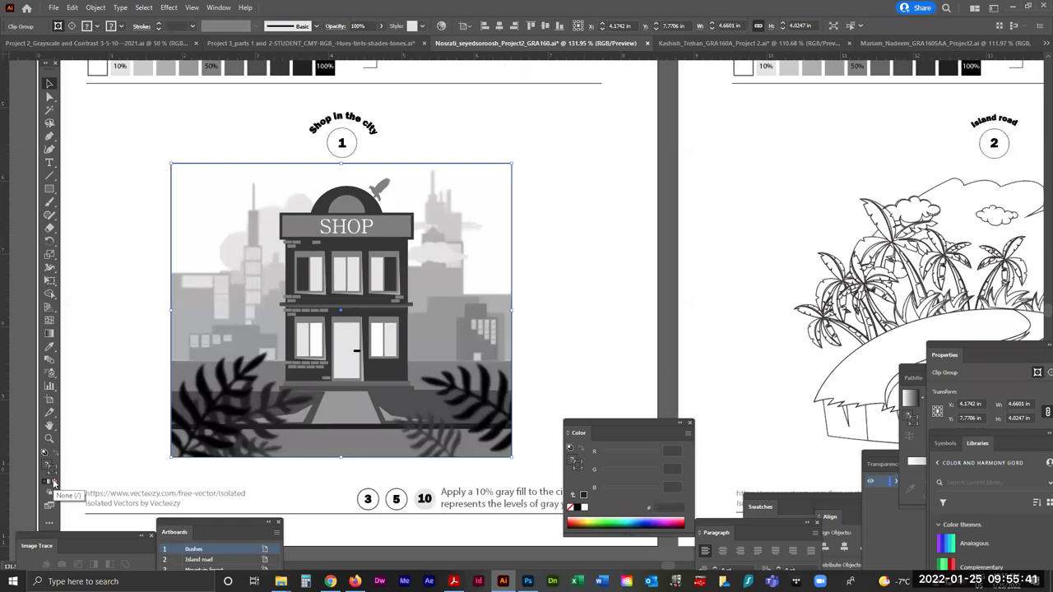
# Set the shop illustration's stroke to None, deselect it, and pan across to the next artboard.
pyautogui.click(53, 484)
pyautogui.click(166, 245)
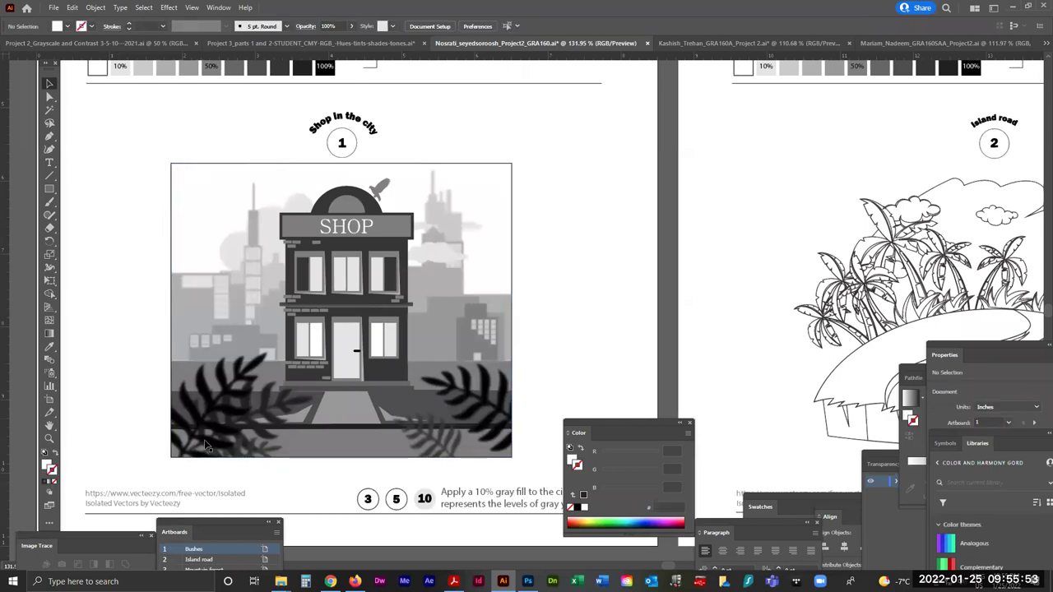
pyautogui.click(175, 165)
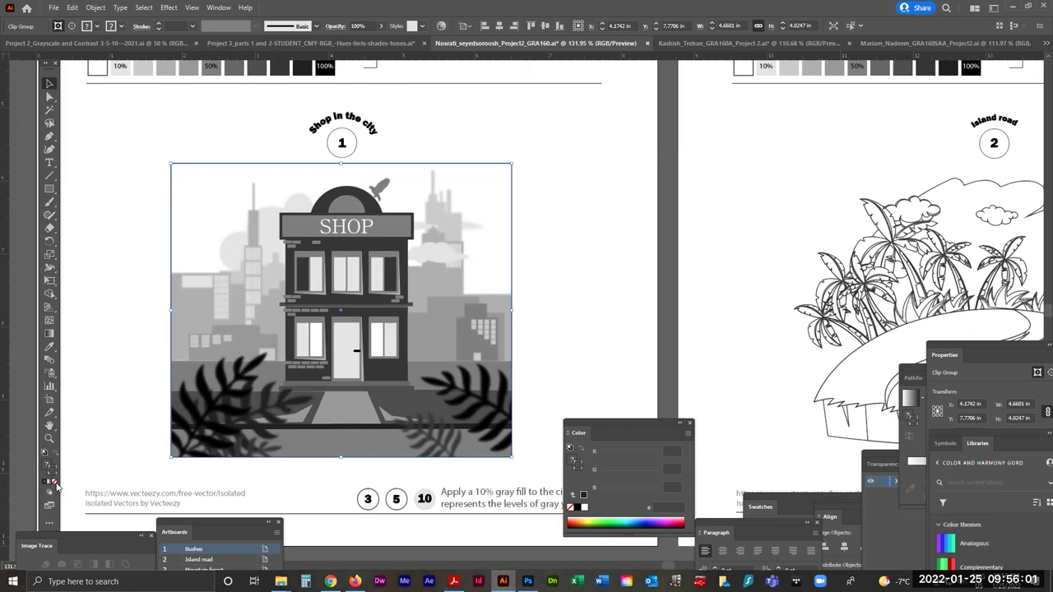
pyautogui.click(137, 347)
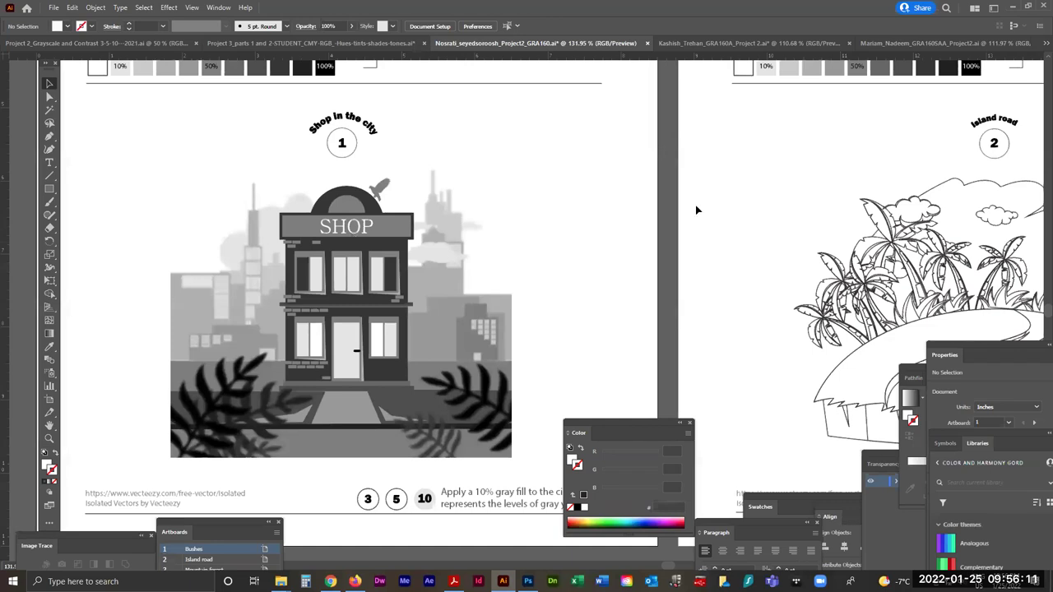
pyautogui.moveTo(828, 246); pyautogui.dragTo(246, 242)
pyautogui.hscroll(10, 280, 231)
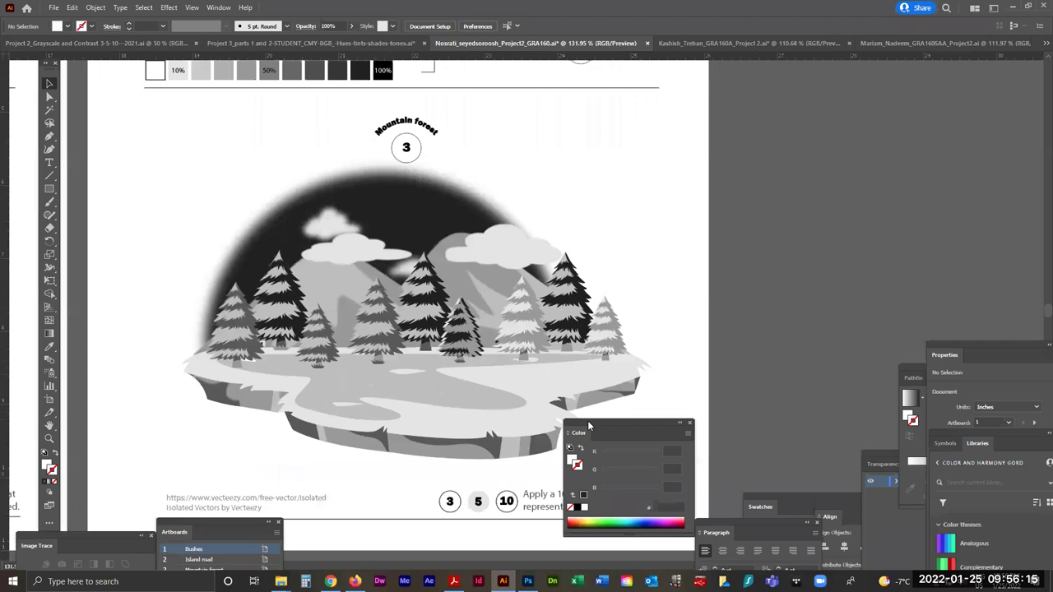
# Move the Color panel off the Mountain forest artwork and switch to the next student's Project 2 document.
pyautogui.moveTo(590, 423); pyautogui.dragTo(785, 389)
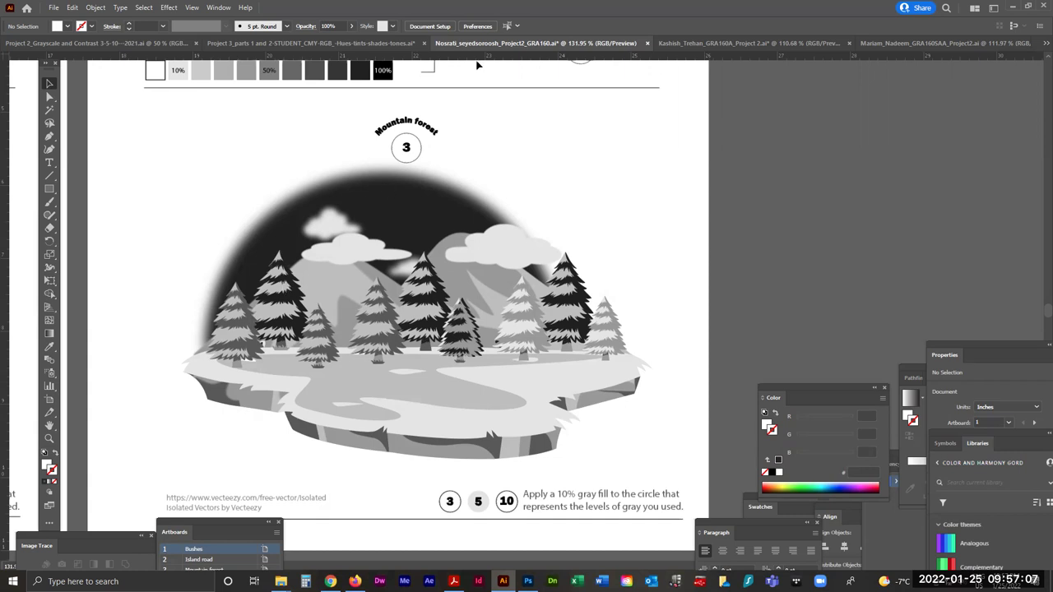
pyautogui.click(704, 42)
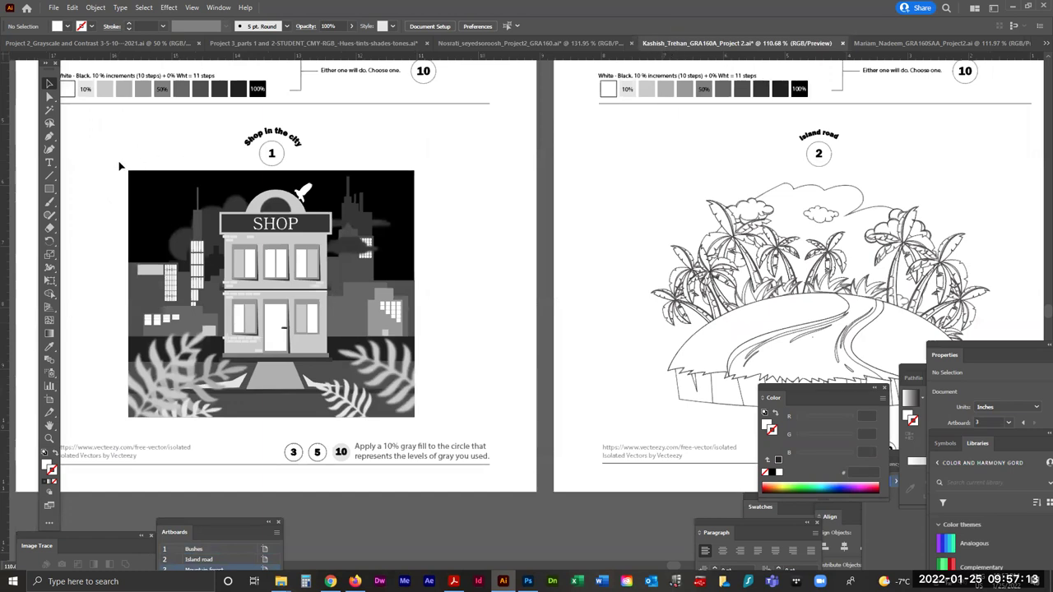
pyautogui.moveTo(113, 211); pyautogui.dragTo(456, 399)
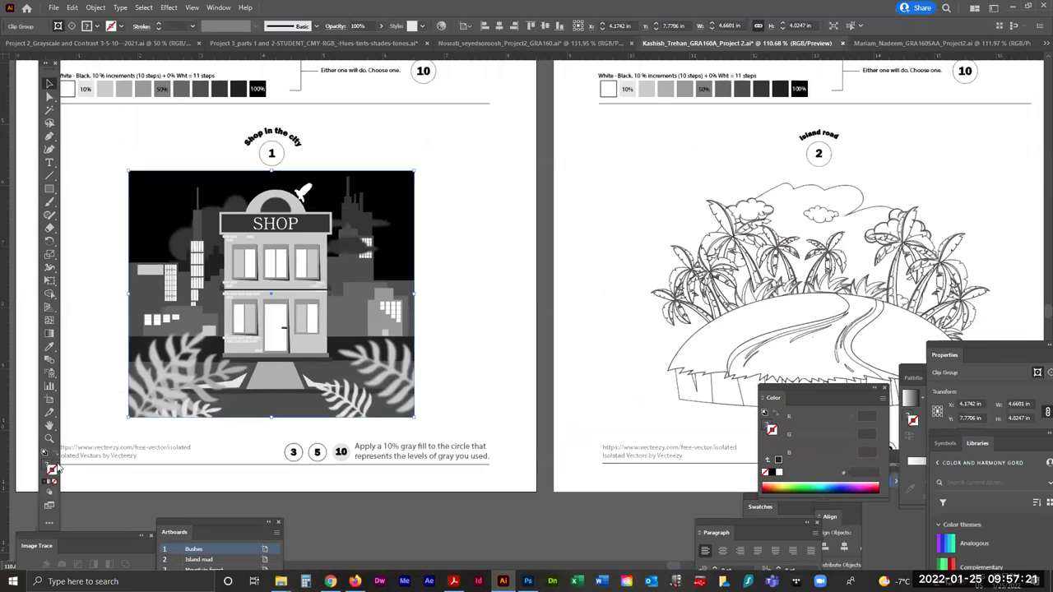
pyautogui.click(88, 374)
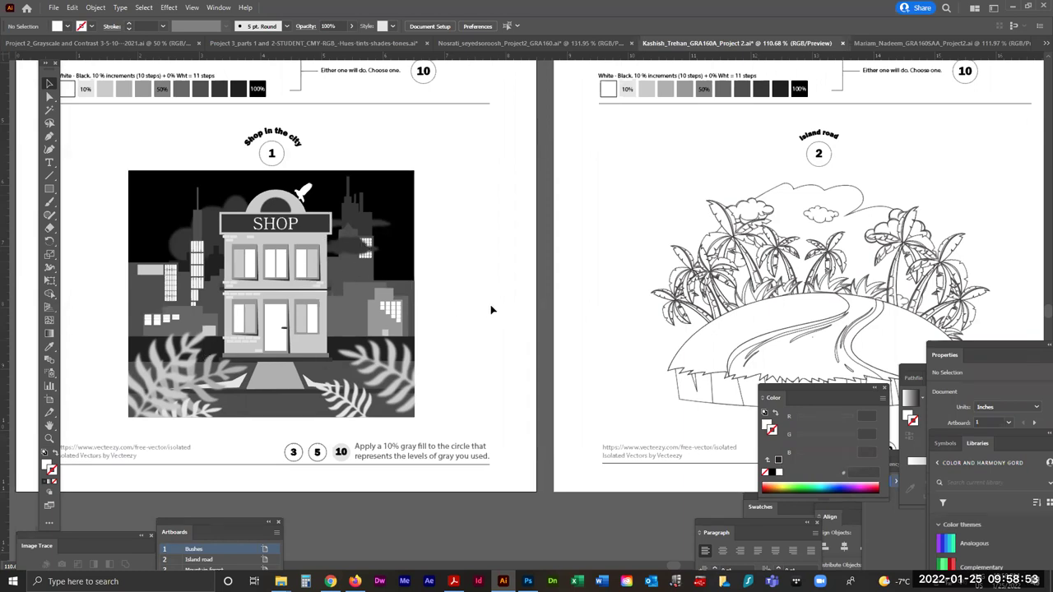
pyautogui.hscroll(5, 905, 251)
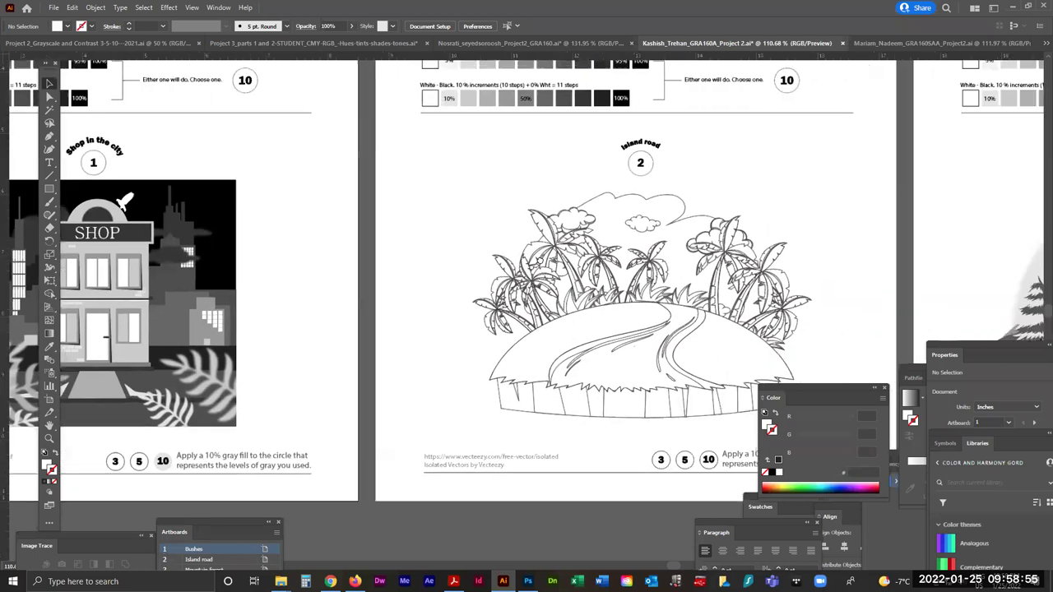
# Bring this student's Mountain forest artboard into view, then switch to the next student's Project 2 file.
pyautogui.hscroll(5, 764, 255)
pyautogui.scroll(-1, 764, 256)
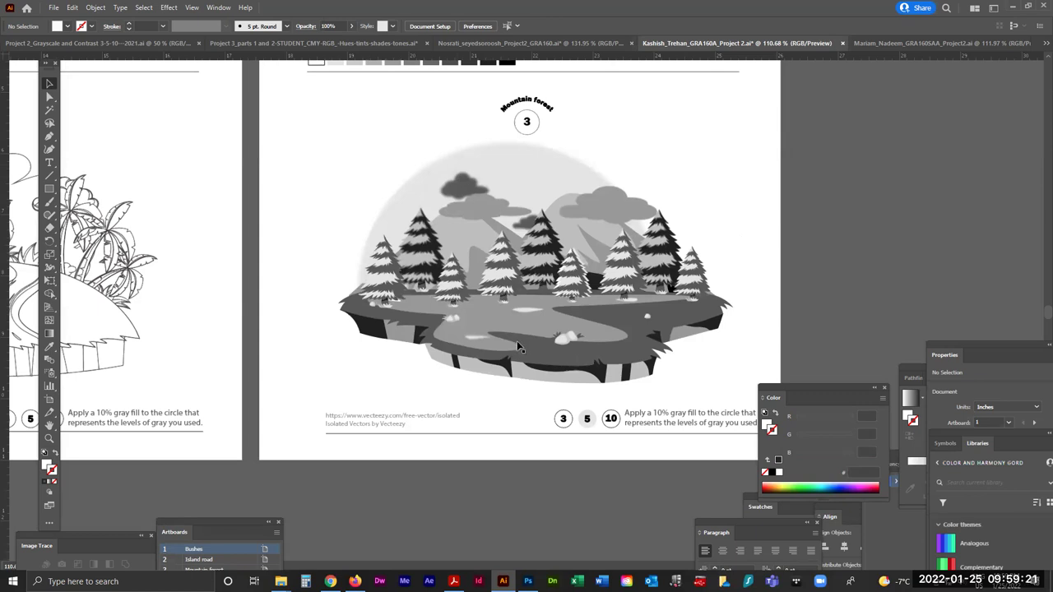
pyautogui.click(911, 45)
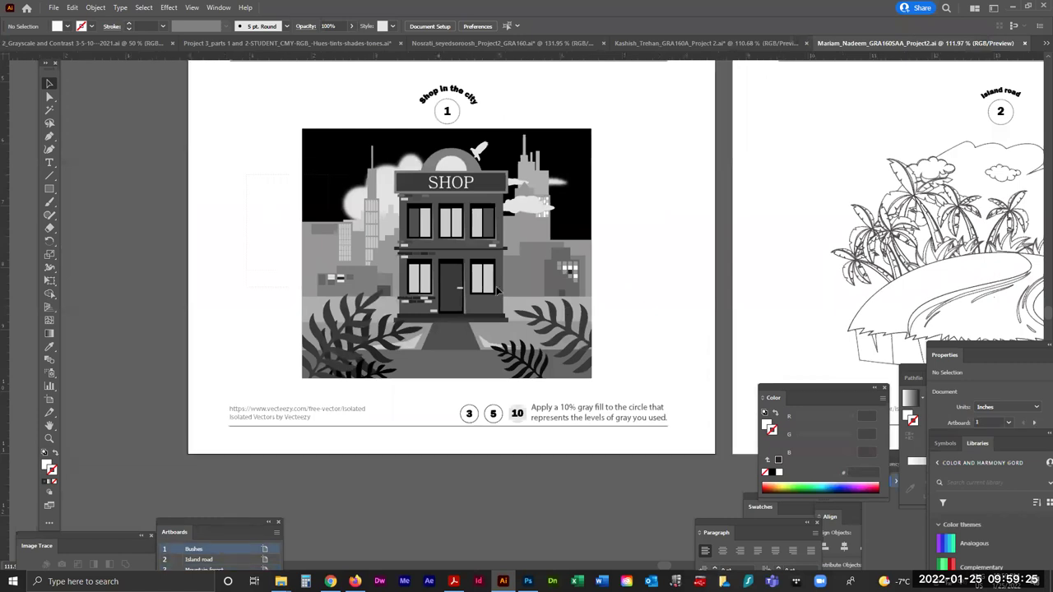
# Select the Shop in the city artwork to inspect it, pan the artboards, then deselect it.
pyautogui.click(586, 311)
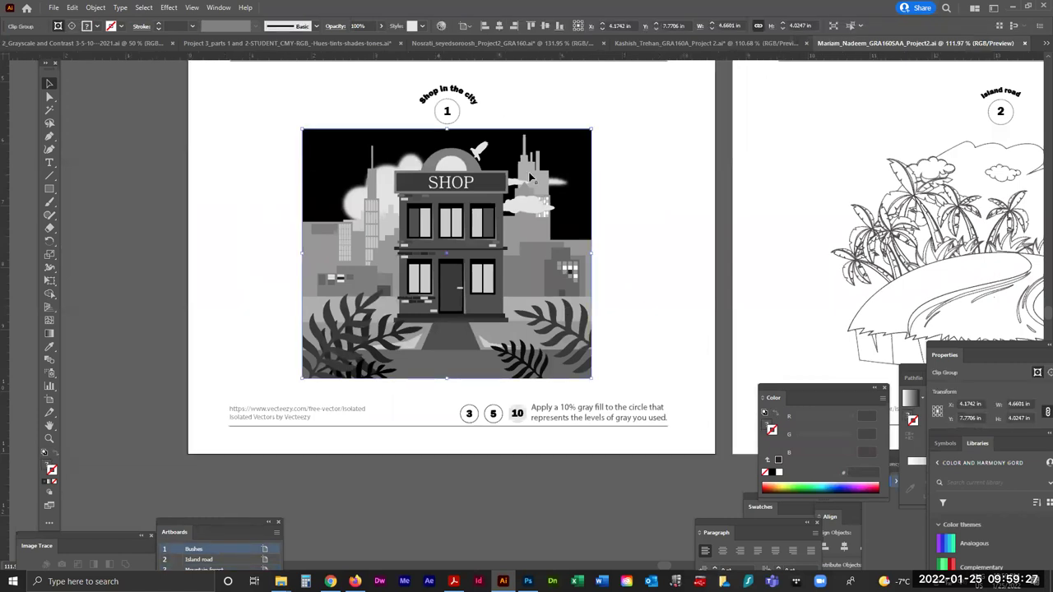
pyautogui.moveTo(634, 258); pyautogui.dragTo(554, 260)
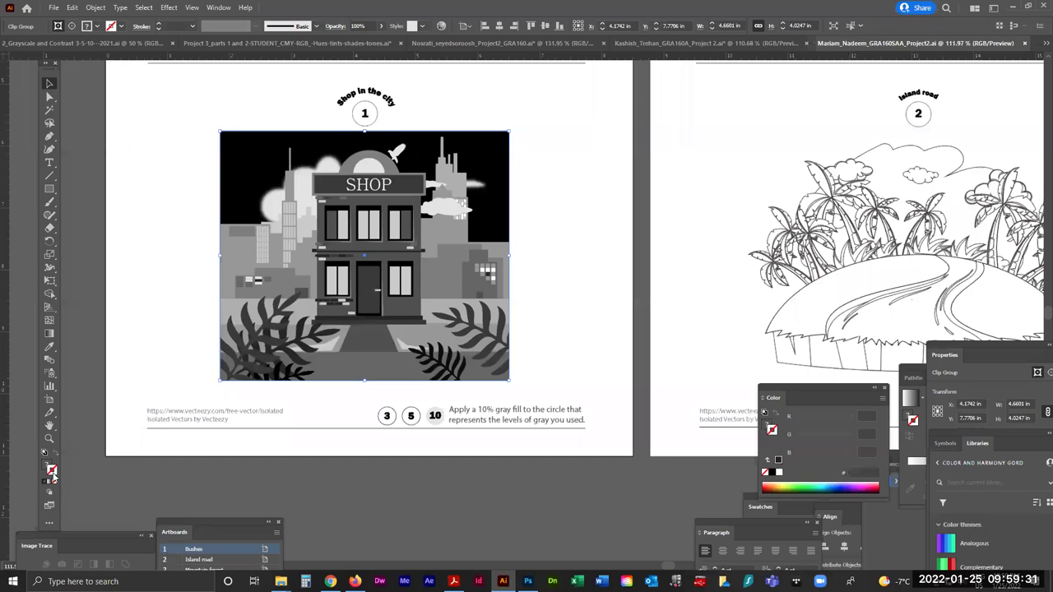
pyautogui.click(165, 307)
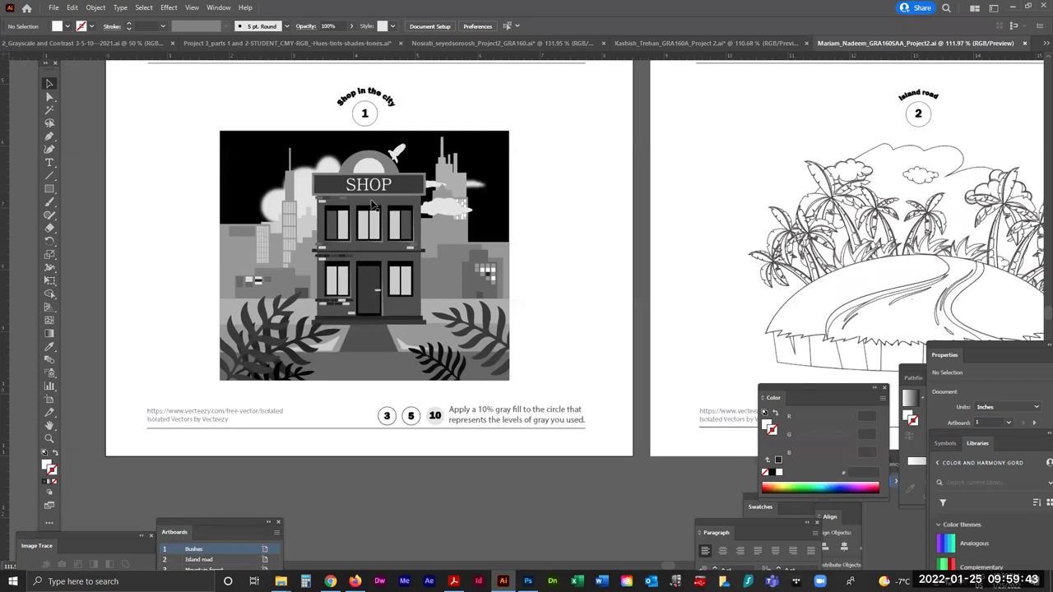
# Switch to another student's Project 2 file, then back to the first student's file.
pyautogui.click(525, 45)
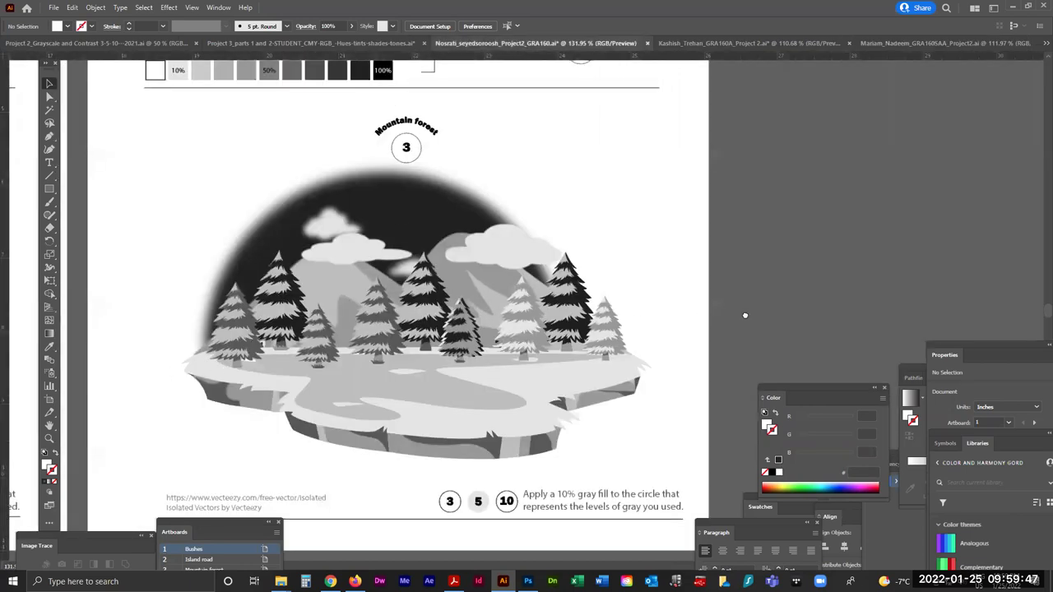
pyautogui.hscroll(-15, 352, 251)
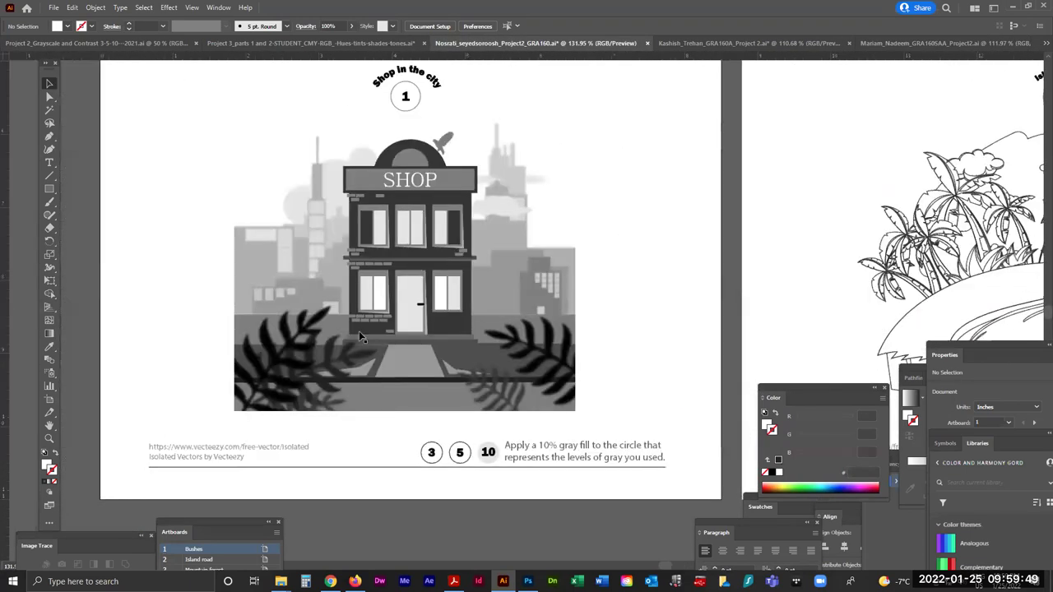
pyautogui.click(925, 46)
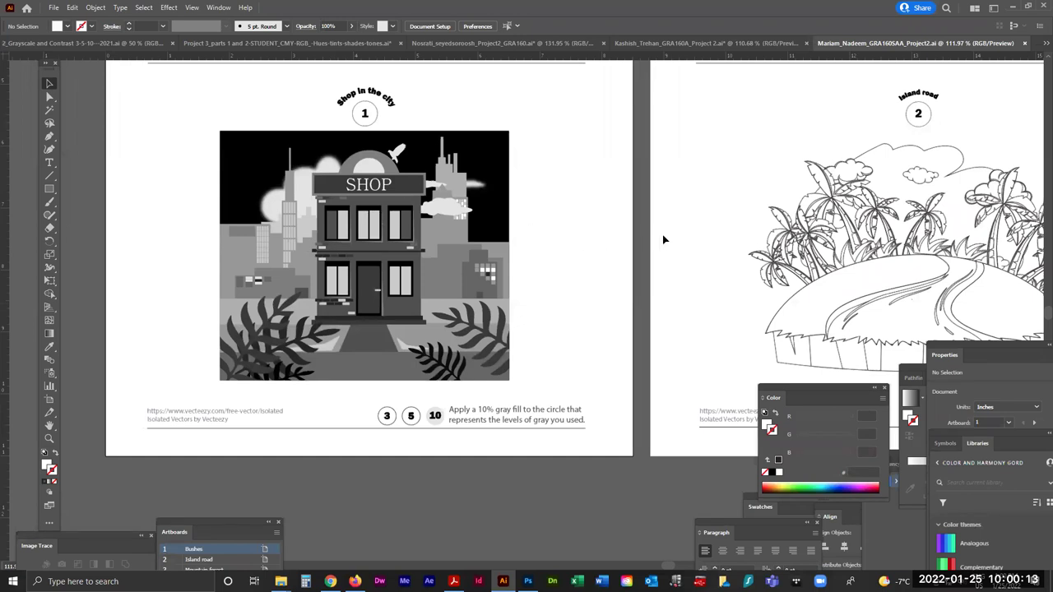
# Scroll right to the Mountain forest artboard beside its 3, 5 and 10 gray-level circles.
pyautogui.hscroll(6, 665, 237)
# Scroll further right to review the Mountain forest artwork, then open the blank Project 2 template.
pyautogui.hscroll(3, 679, 216)
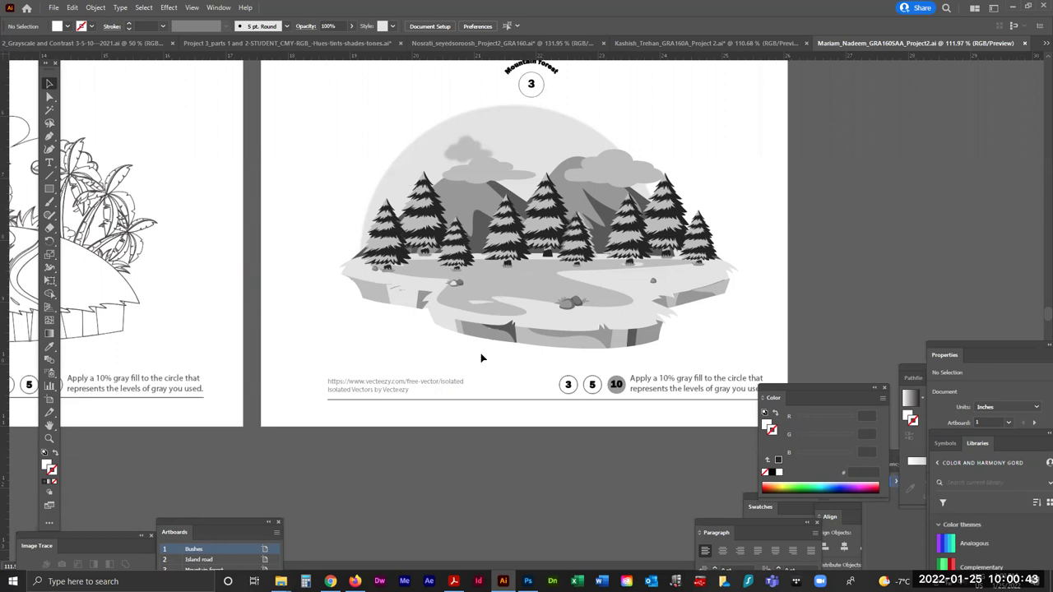
pyautogui.click(79, 44)
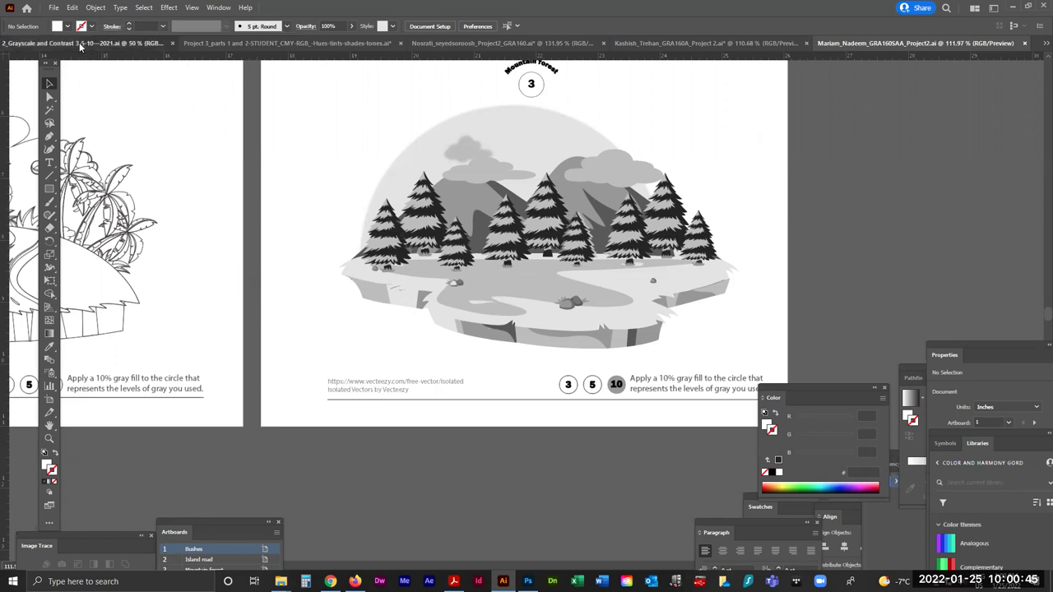
# Zoom out to view all three artboards in the second and third students' Project 2 files.
pyautogui.click(528, 44)
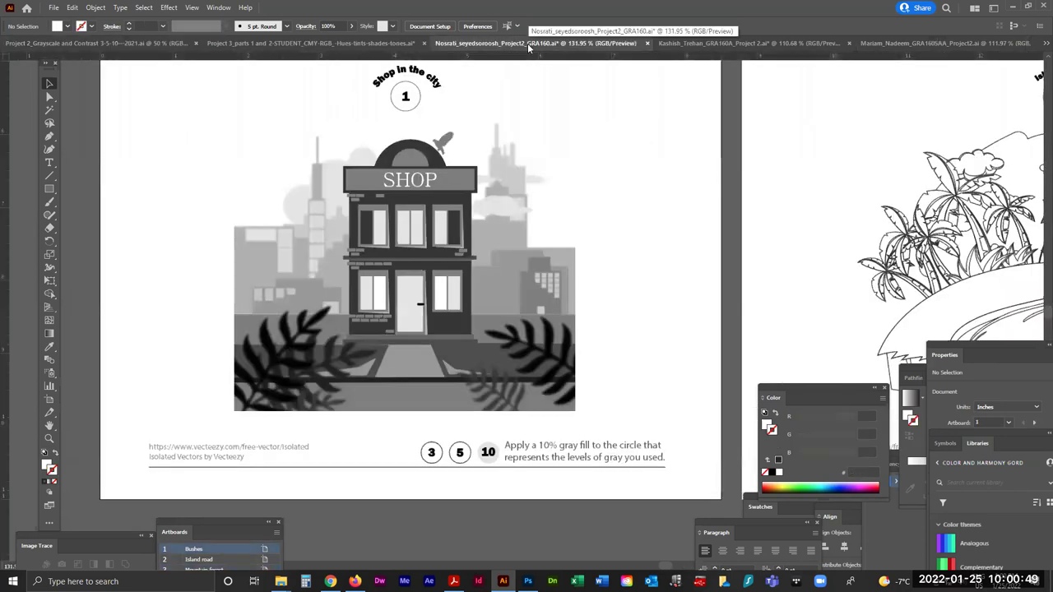
pyautogui.hotkey('ctrl', '-')
pyautogui.hotkey('ctrl', '-')
pyautogui.hotkey('ctrl', '-')
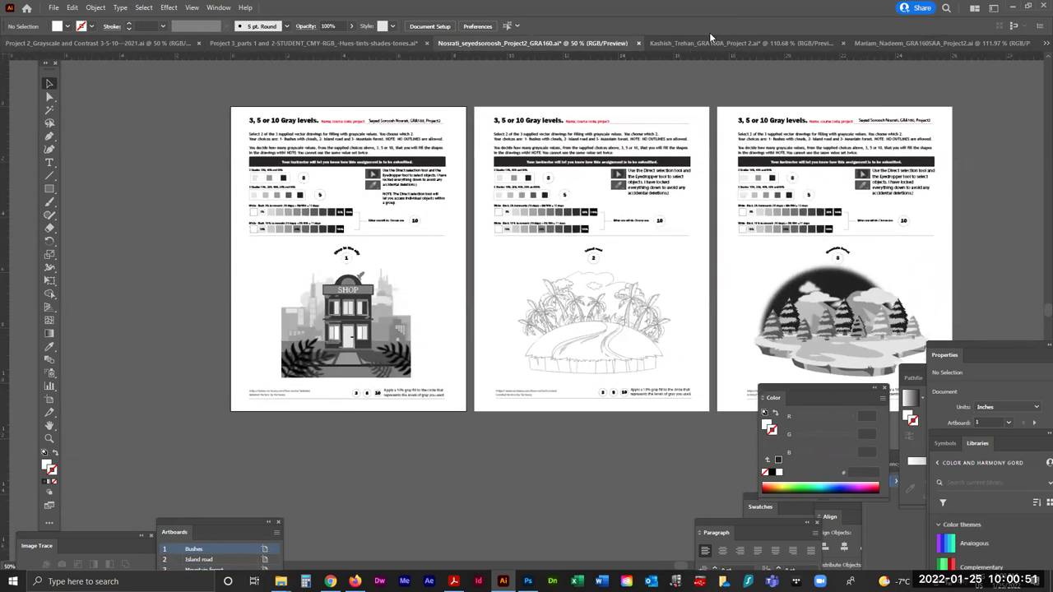
pyautogui.click(713, 43)
pyautogui.hotkey('ctrl', '-')
pyautogui.hotkey('ctrl', '-')
pyautogui.hotkey('ctrl', '-')
pyautogui.hotkey('ctrl', '-')
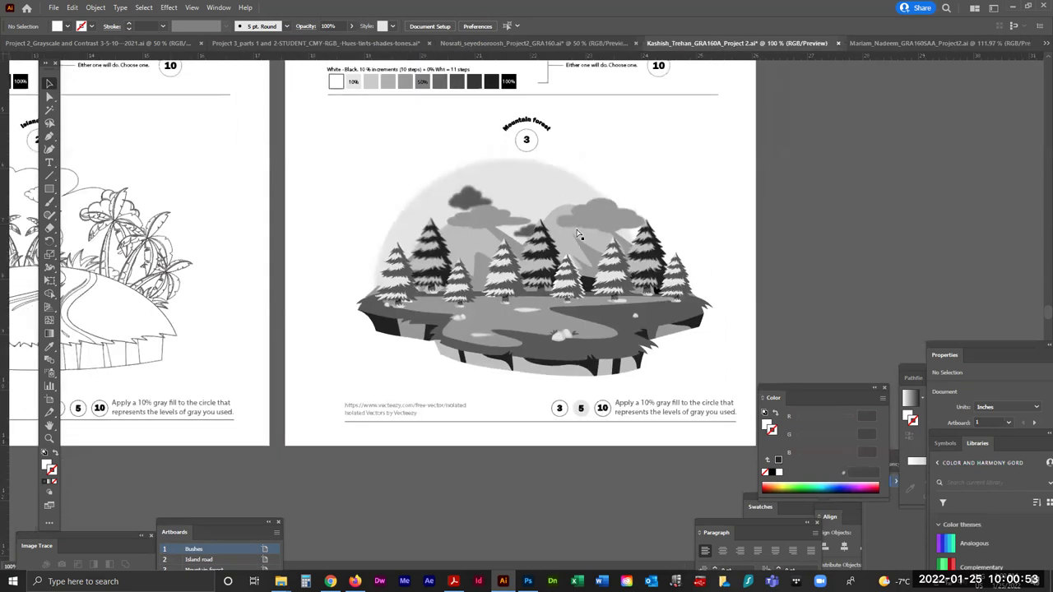
# Return to the first student's file and zoom out to show all three artboards.
pyautogui.click(917, 43)
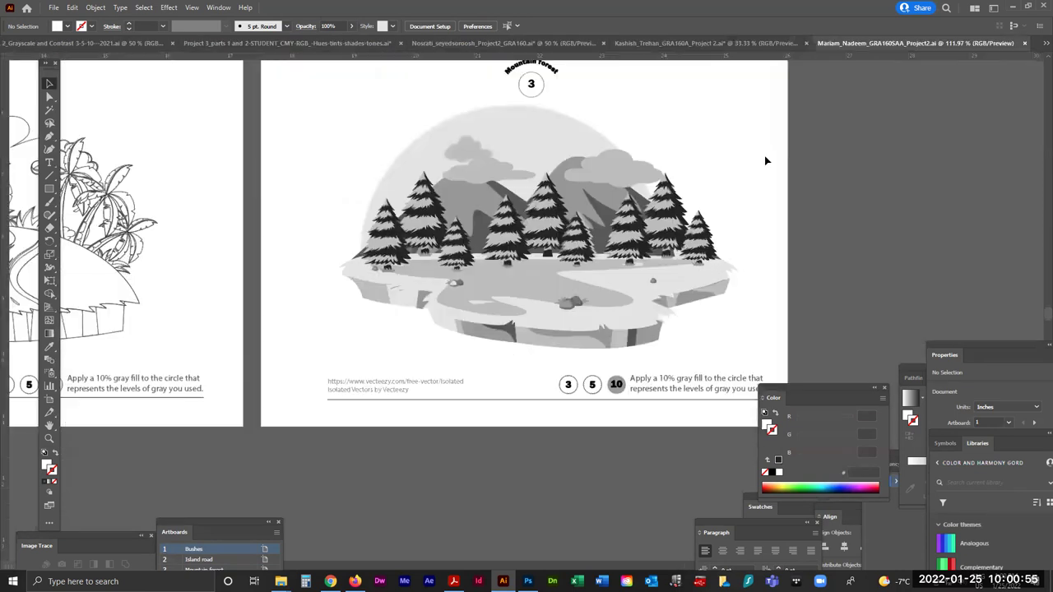
pyautogui.hotkey('ctrl', '-')
pyautogui.hotkey('ctrl', '-')
pyautogui.hotkey('ctrl', '-')
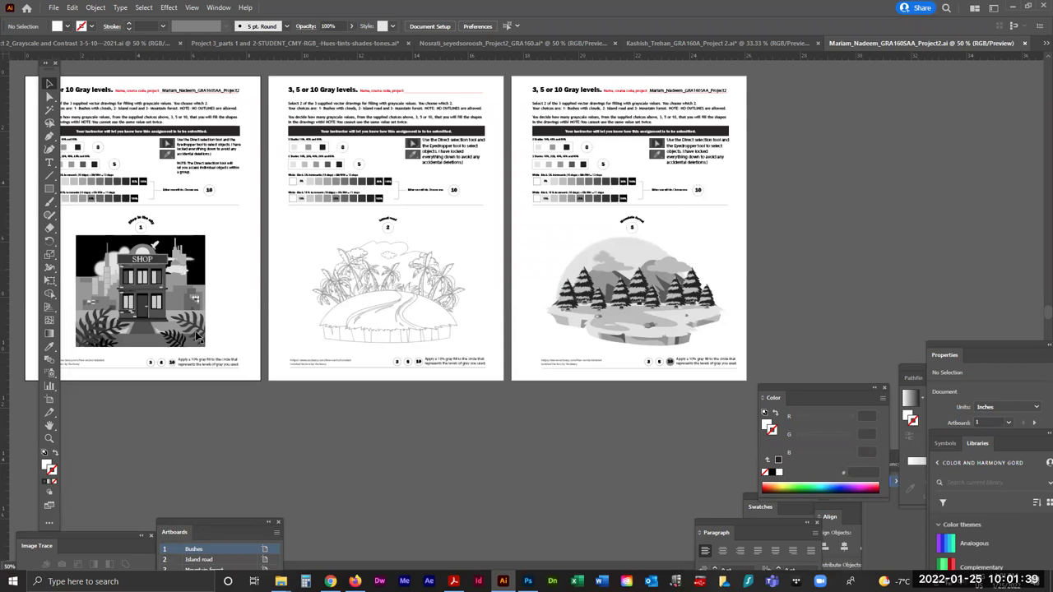
# Compare the blank template against each student's Project 2 file, ending on the first student's.
pyautogui.click(137, 43)
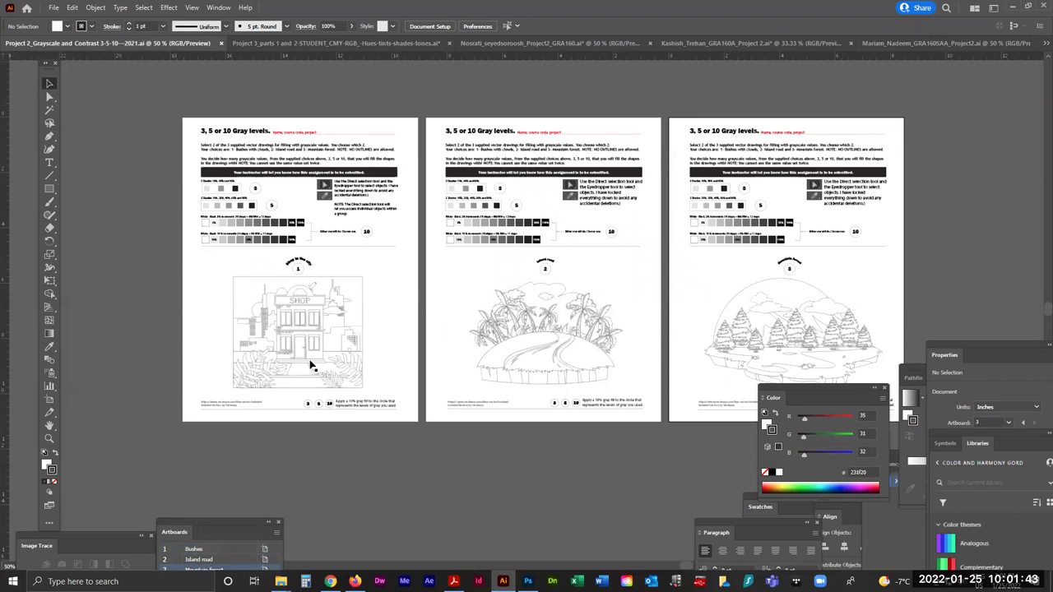
pyautogui.click(557, 43)
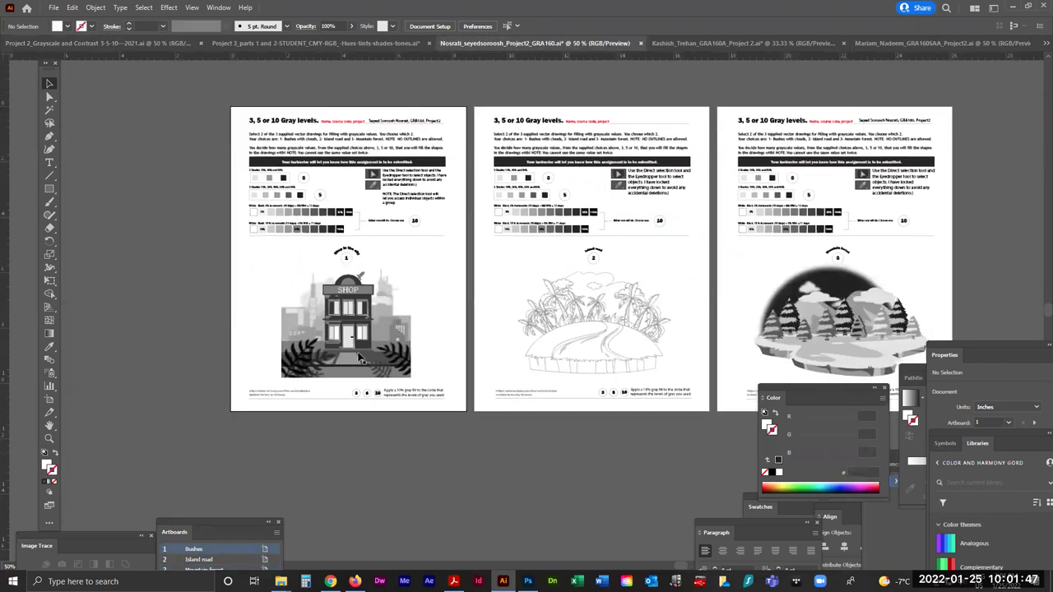
pyautogui.click(710, 43)
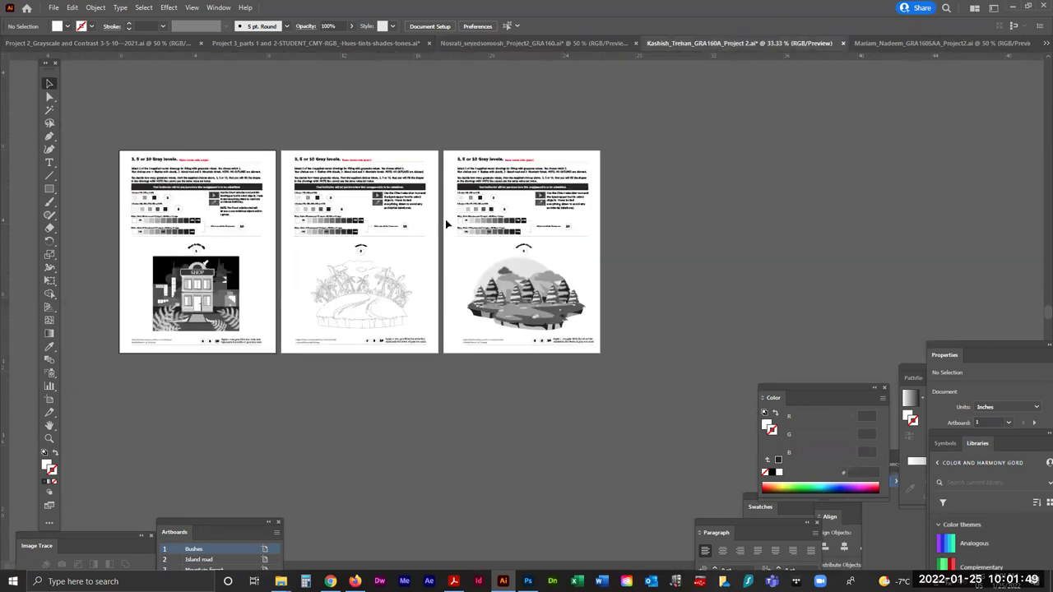
pyautogui.click(921, 43)
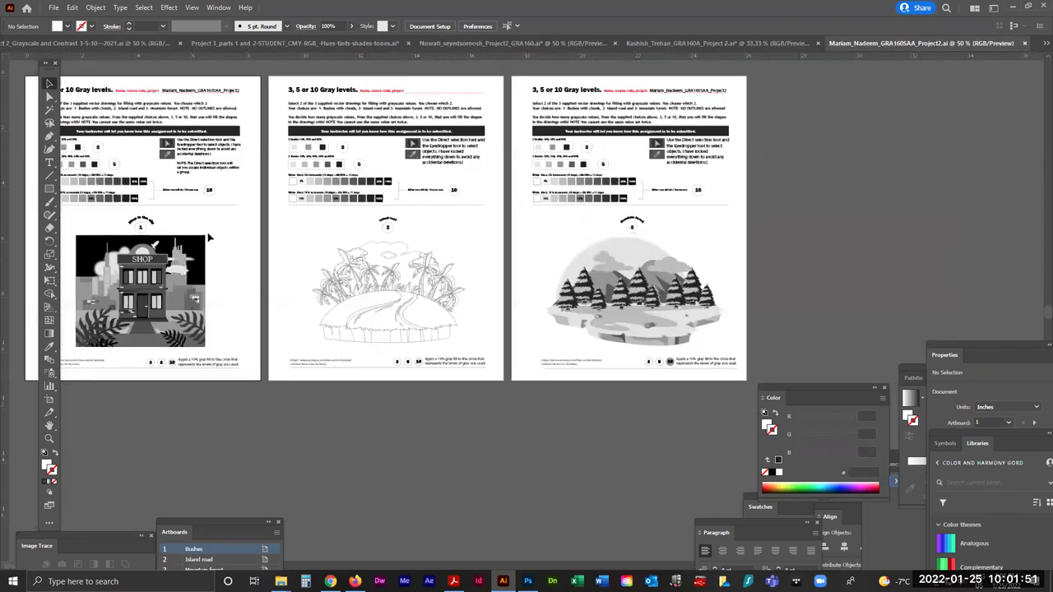
pyautogui.hscroll(-3, 127, 315)
pyautogui.scroll(1, 167, 275)
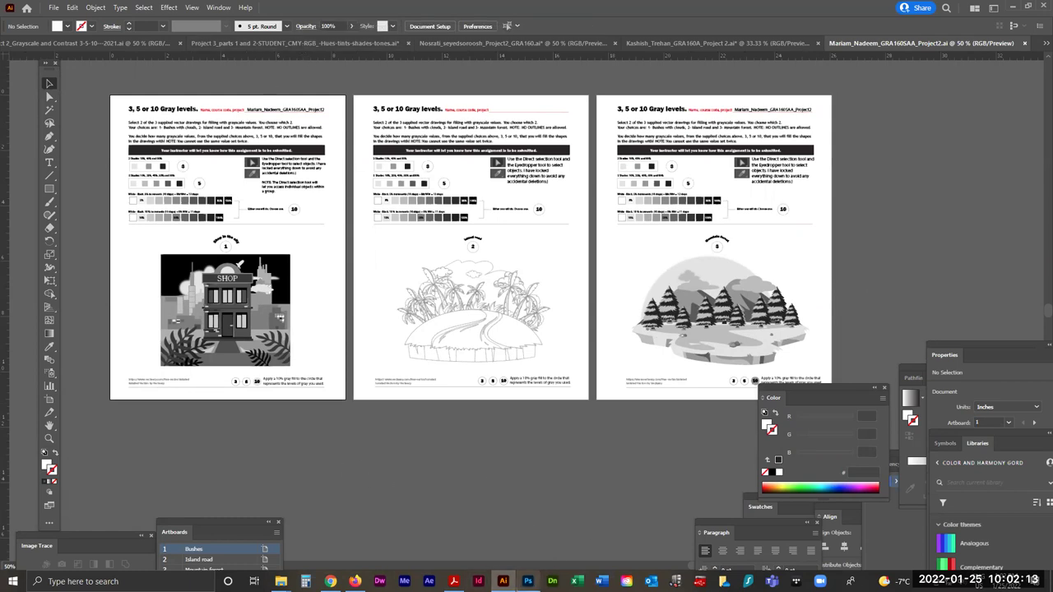
# Check the week 3 notes in Photoshop, then bring up the course pages in Firefox.
pyautogui.click(527, 582)
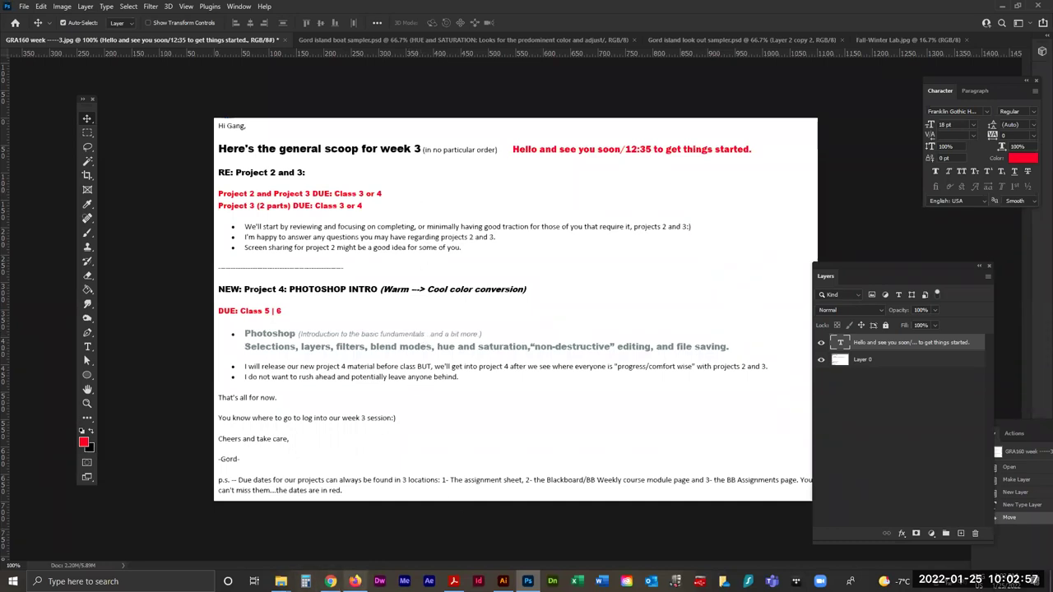
pyautogui.click(354, 582)
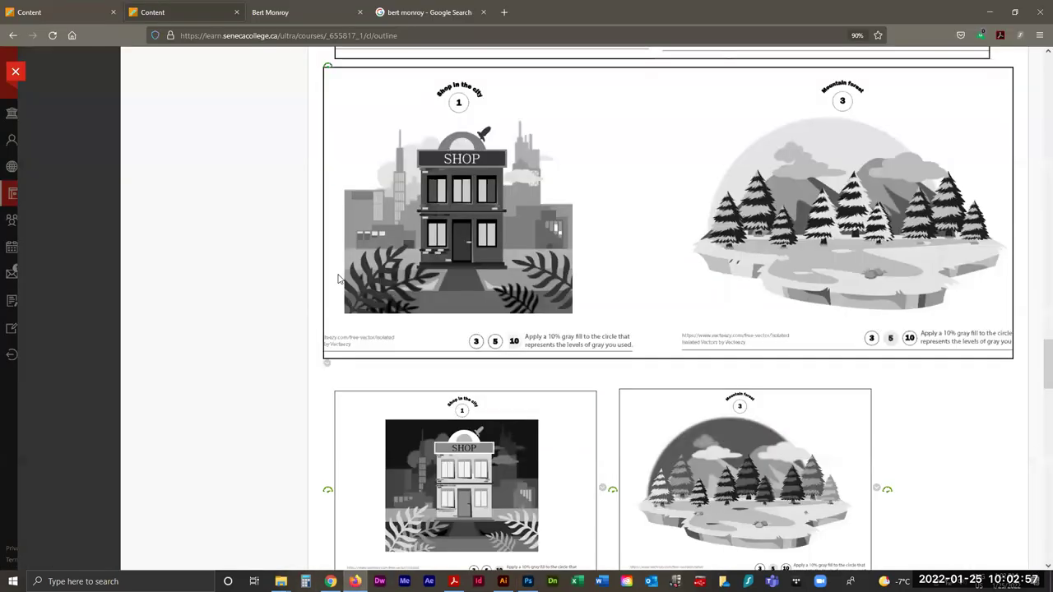
pyautogui.click(62, 11)
# From the course outline tab, open Weekly Course Modules and scroll through its module list.
pyautogui.click(164, 12)
pyautogui.scroll(-15, 102, 247)
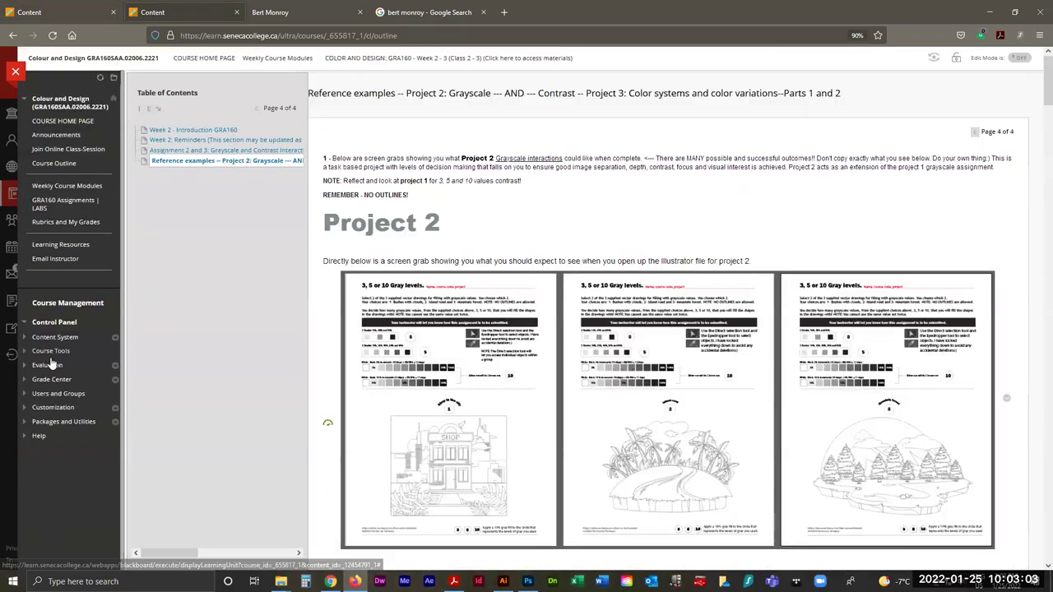
pyautogui.click(58, 188)
pyautogui.scroll(-3, 459, 371)
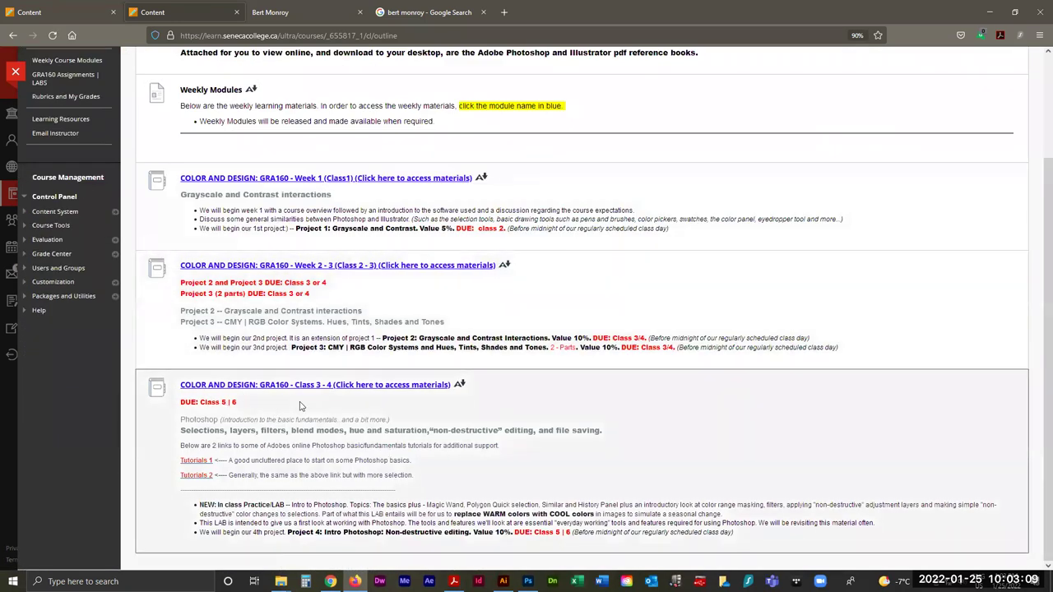
pyautogui.scroll(3, 162, 247)
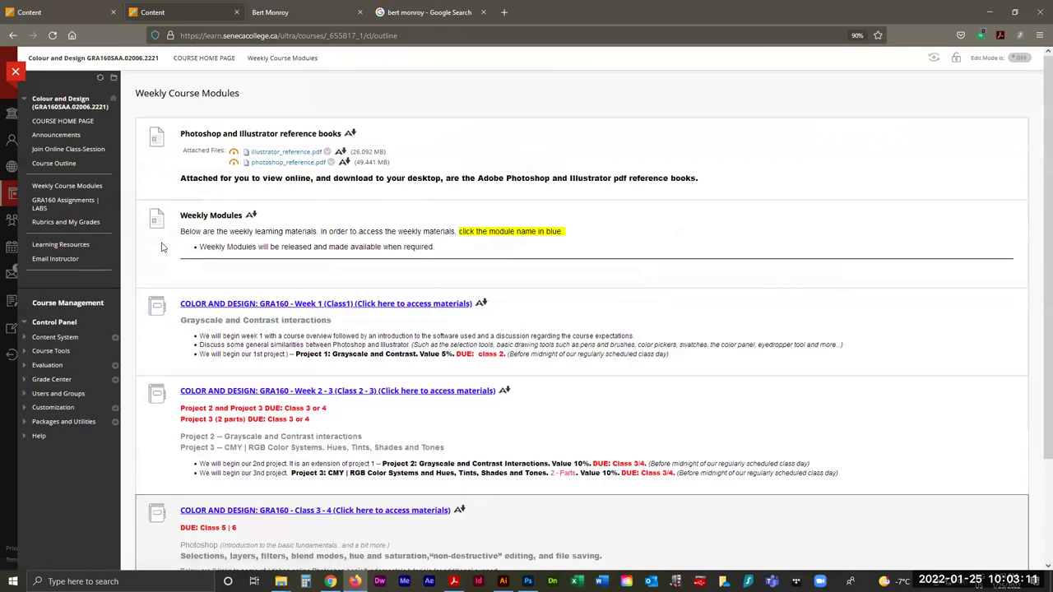
# Open the assignments and labs page and highlight the Class 5 | 6 due date.
pyautogui.click(58, 205)
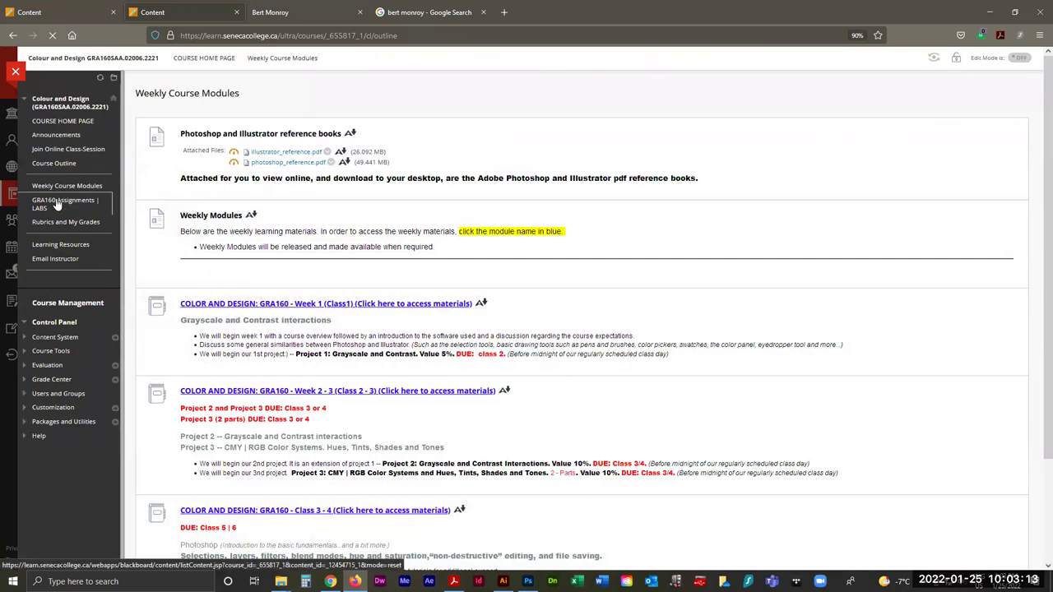
pyautogui.scroll(-10, 476, 428)
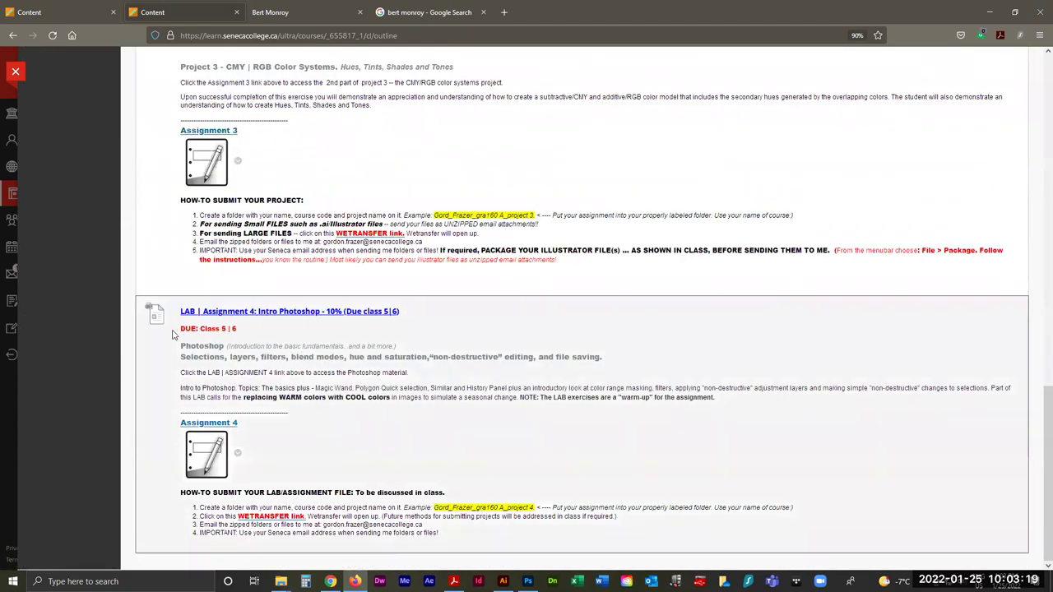
pyautogui.moveTo(181, 329); pyautogui.dragTo(251, 333)
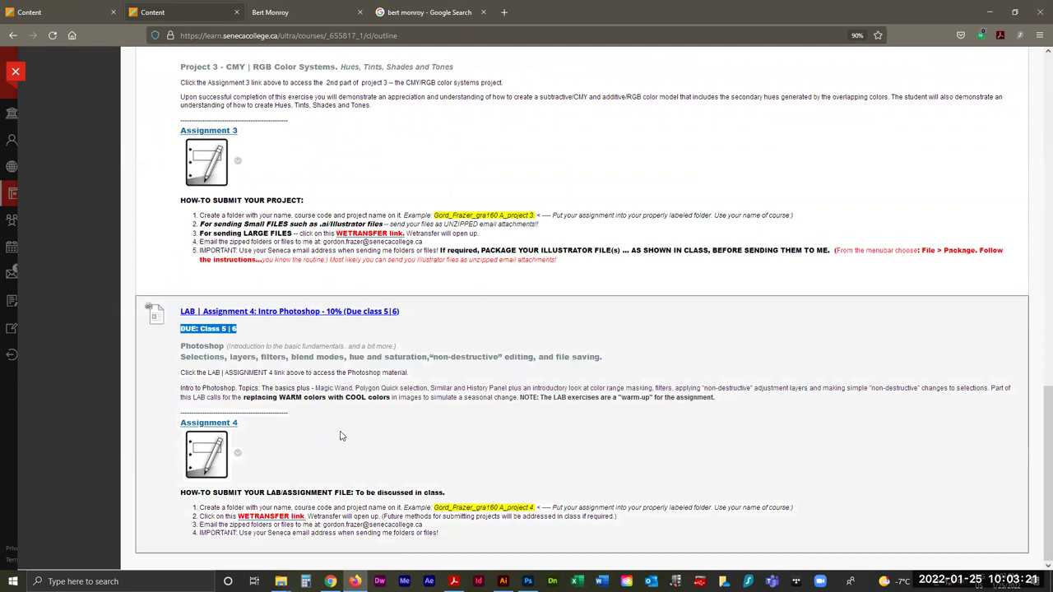
# Return to Weekly Course Modules and scroll down to the Class 3-4 module.
pyautogui.scroll(15, 342, 436)
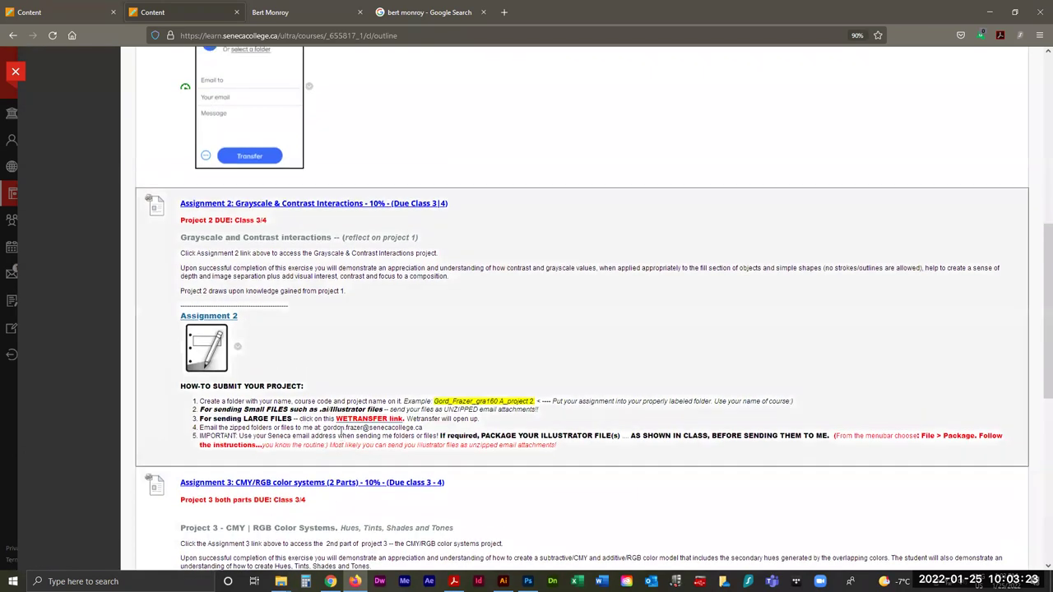
pyautogui.click(68, 164)
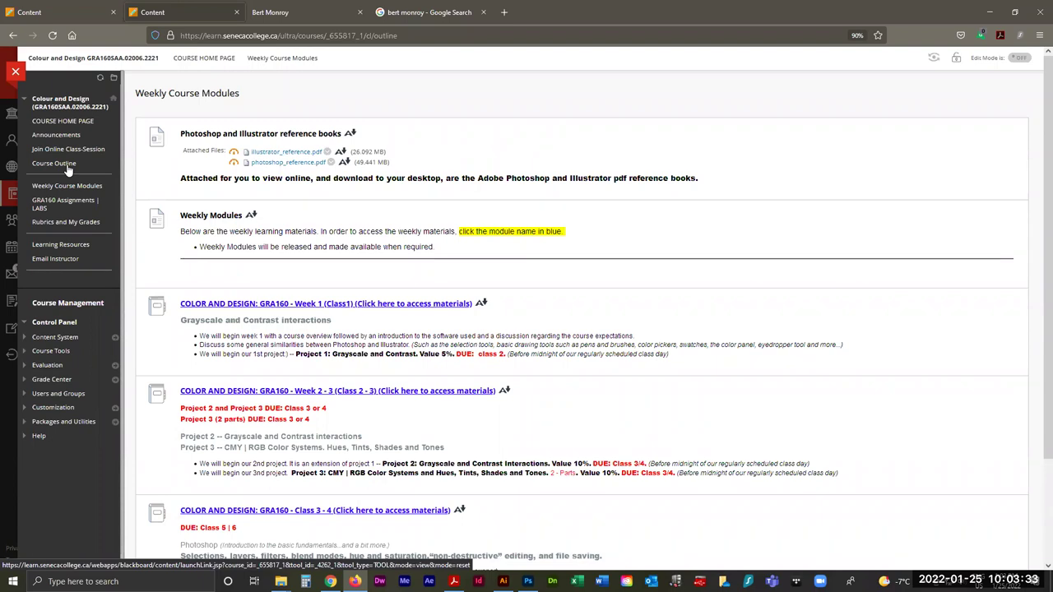
pyautogui.scroll(-3, 84, 310)
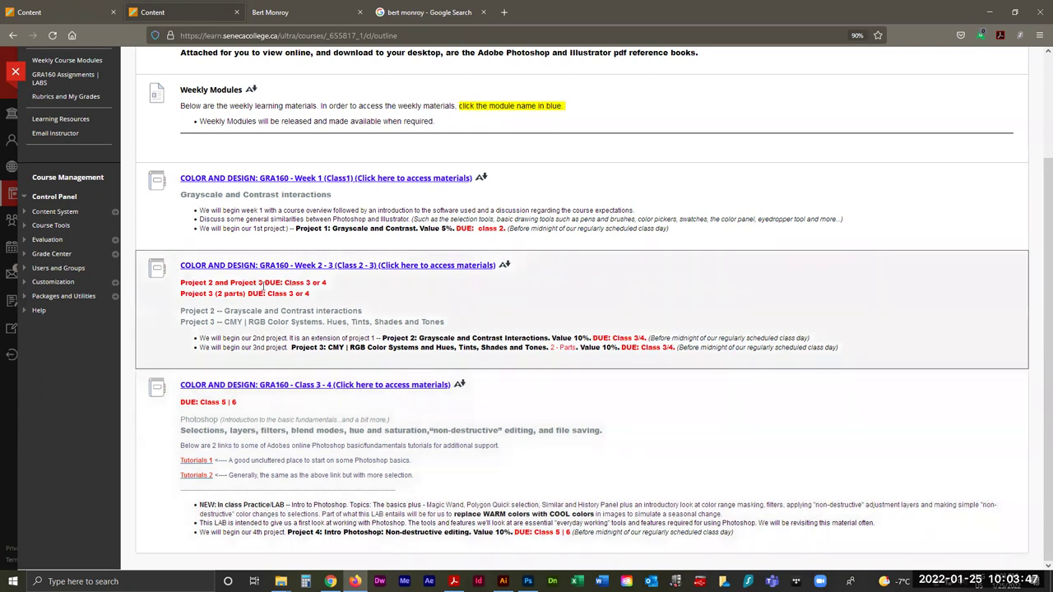
# Open the Class 3 - 4 module materials, then its Week 3-4 Reminders page.
pyautogui.click(307, 385)
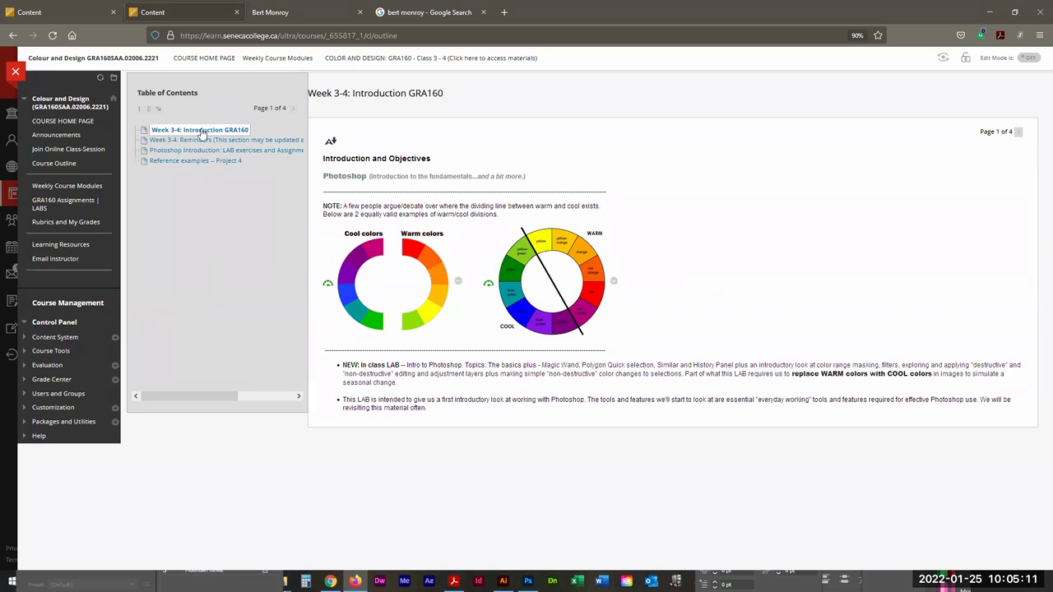
pyautogui.click(174, 141)
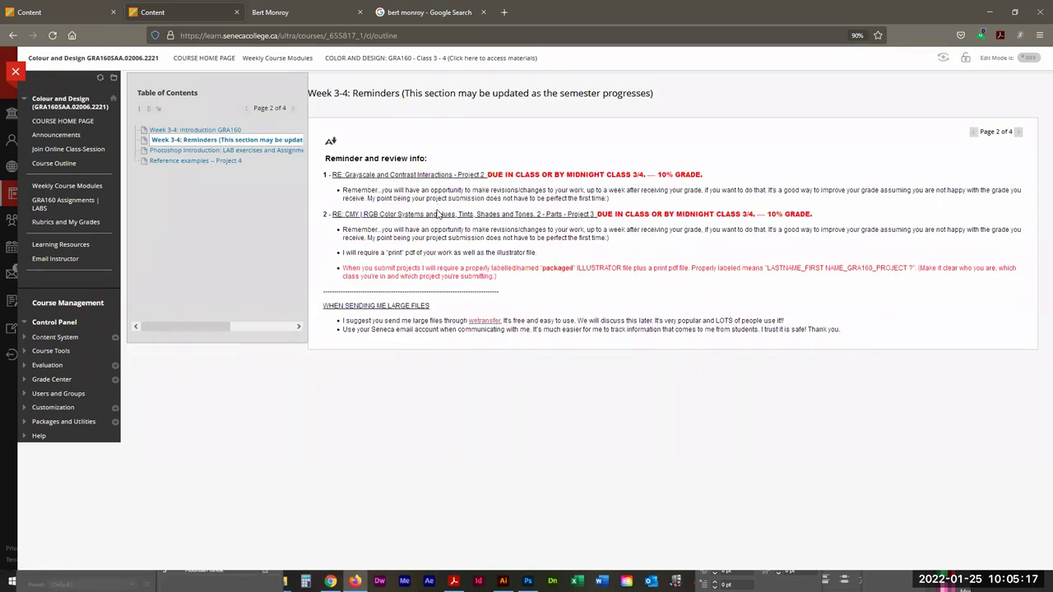
# Open the Photoshop Introduction: LAB exercises and Assignment 4 entry under Week 3-4: Reminders.
pyautogui.click(196, 153)
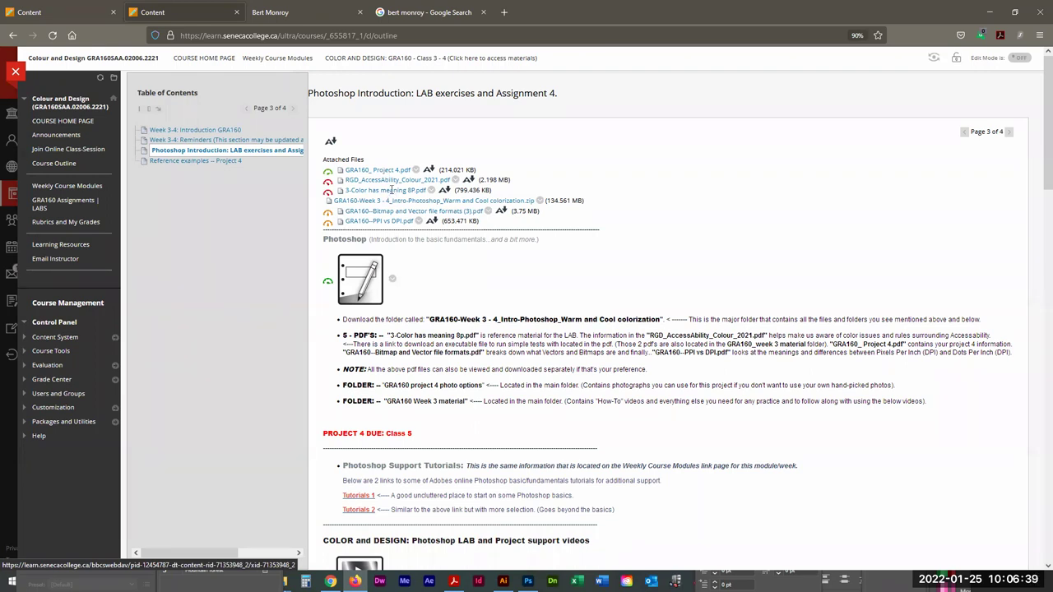
pyautogui.scroll(-2, 466, 248)
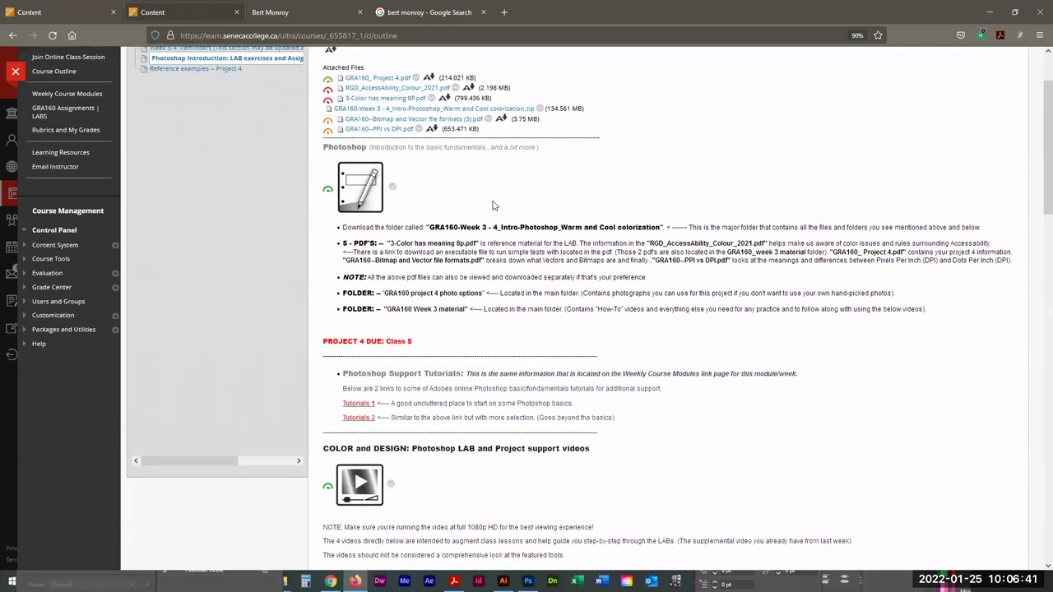
pyautogui.scroll(-6, 533, 212)
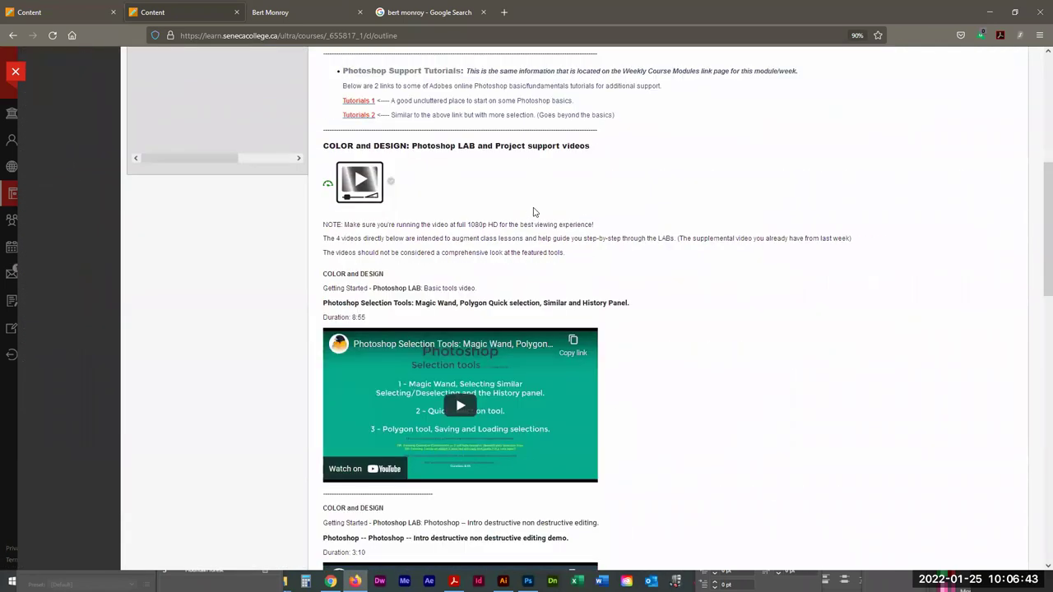
pyautogui.scroll(5, 617, 239)
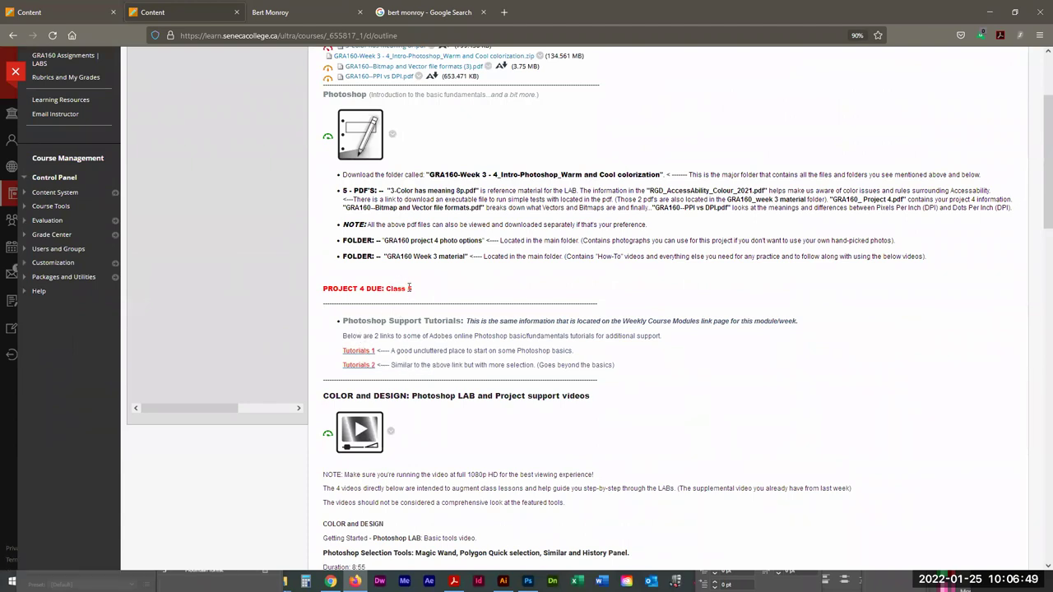
pyautogui.scroll(3, 440, 322)
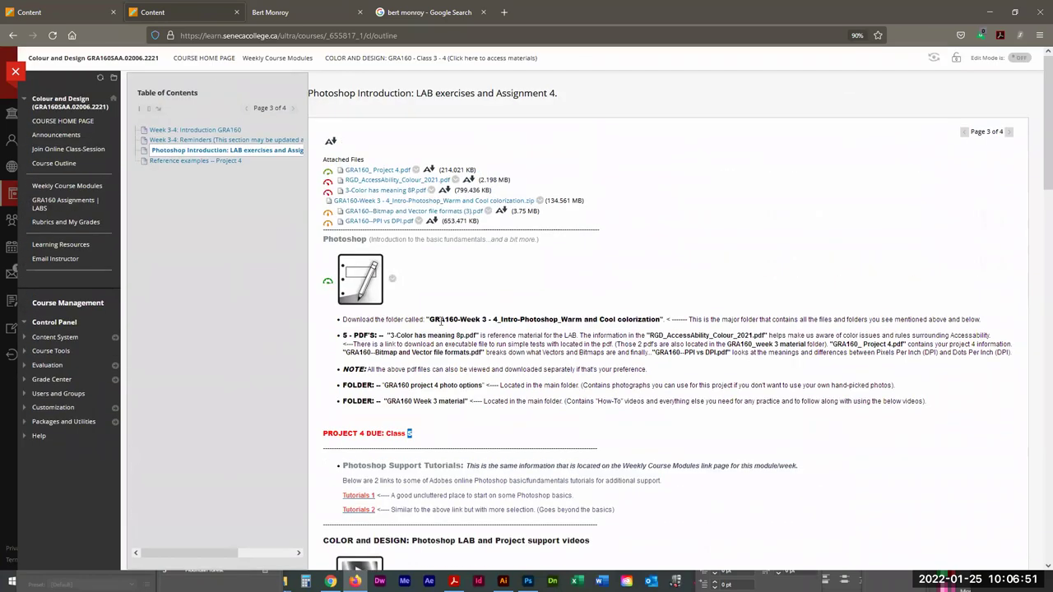
pyautogui.scroll(-3, 440, 323)
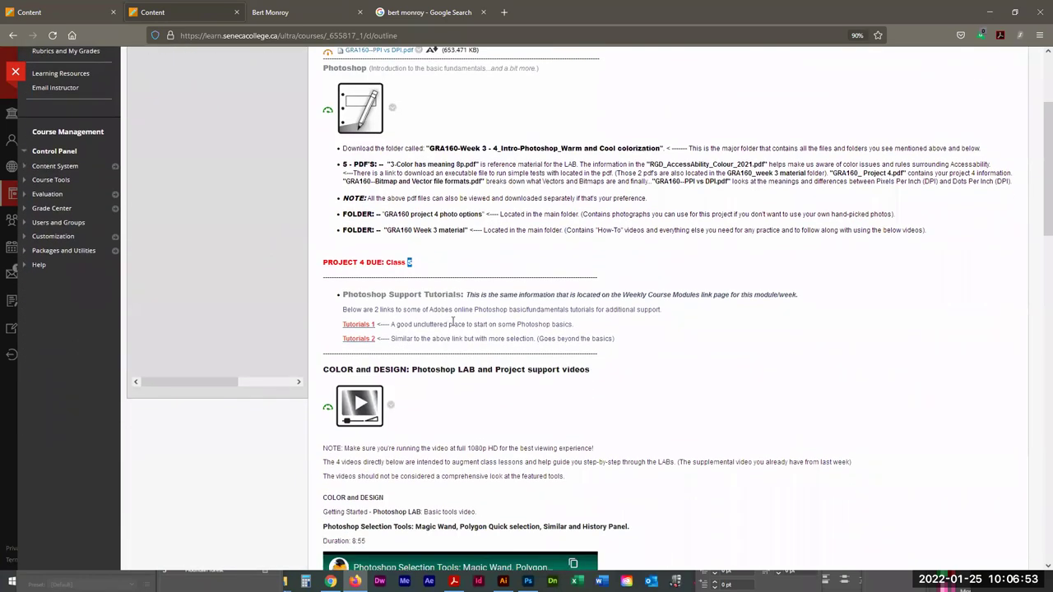
pyautogui.click(439, 257)
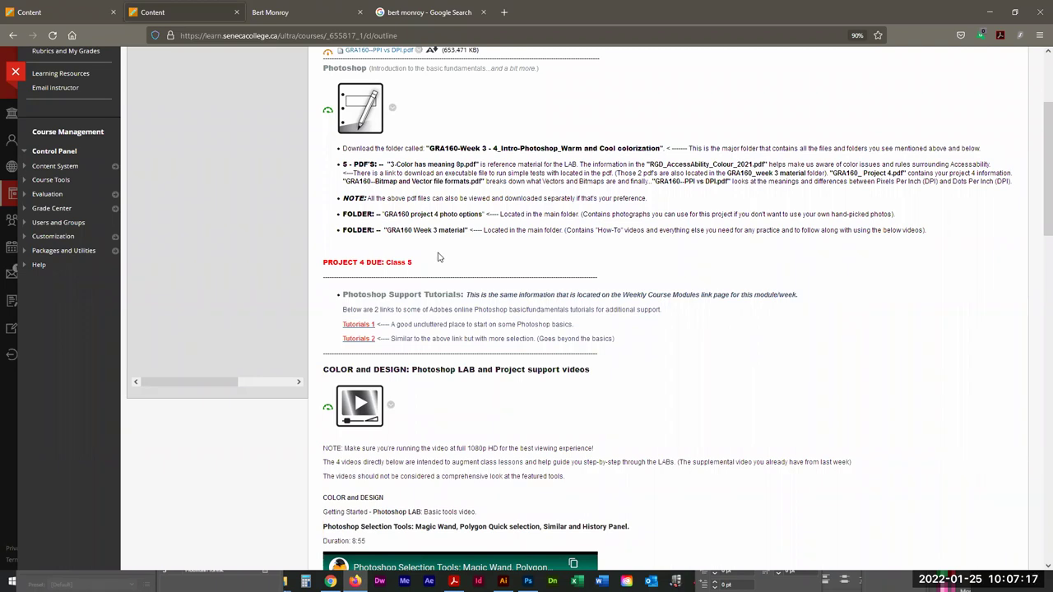
pyautogui.scroll(-2, 442, 258)
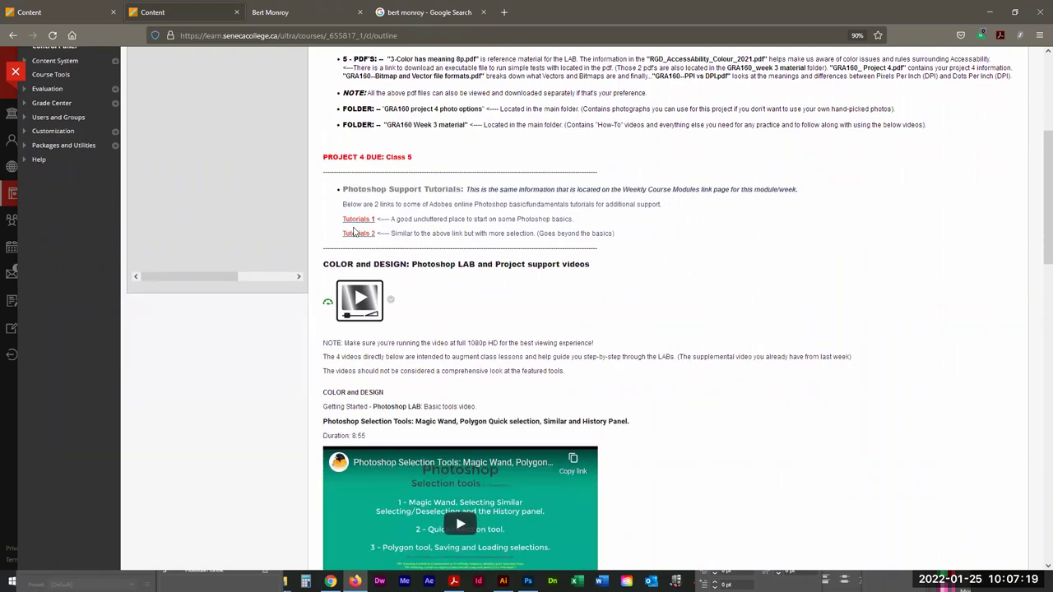
pyautogui.click(362, 218)
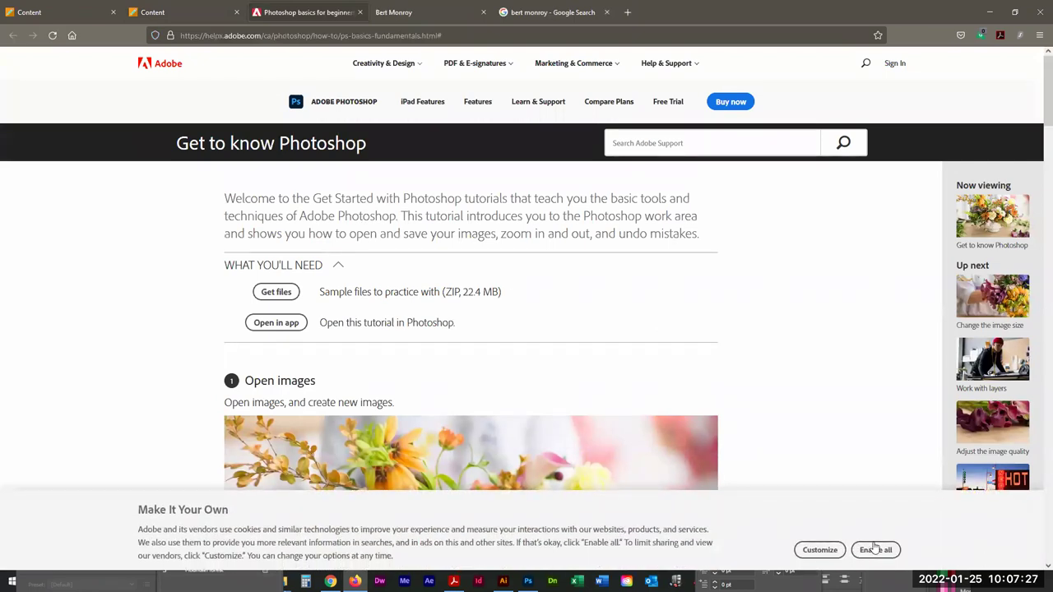
# Accept the cookies, browse the Get to know Photoshop tutorial, then close its tab.
pyautogui.click(874, 548)
pyautogui.scroll(-6, 748, 373)
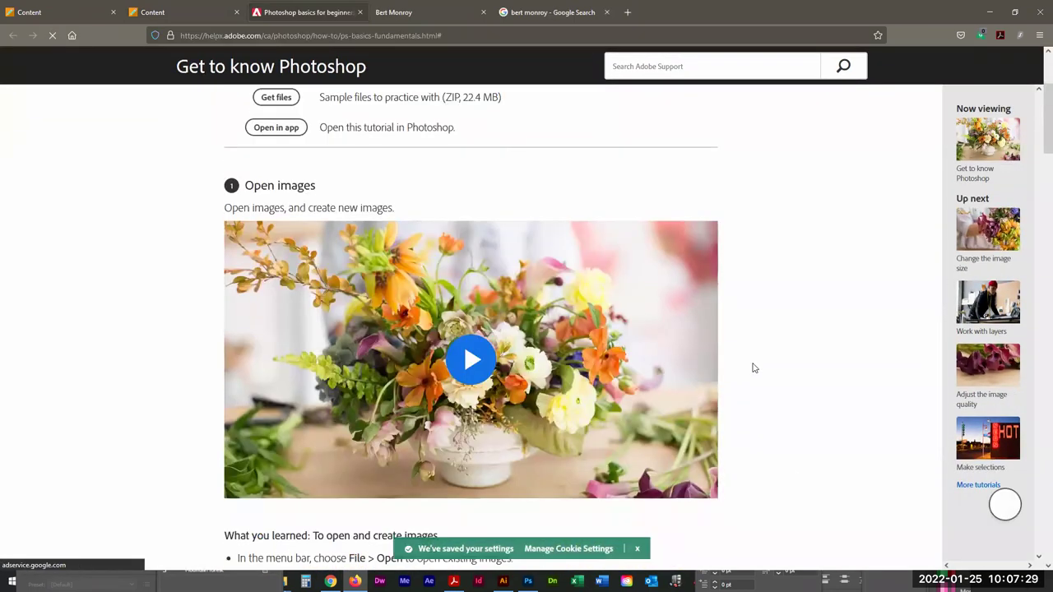
pyautogui.scroll(-3, 761, 370)
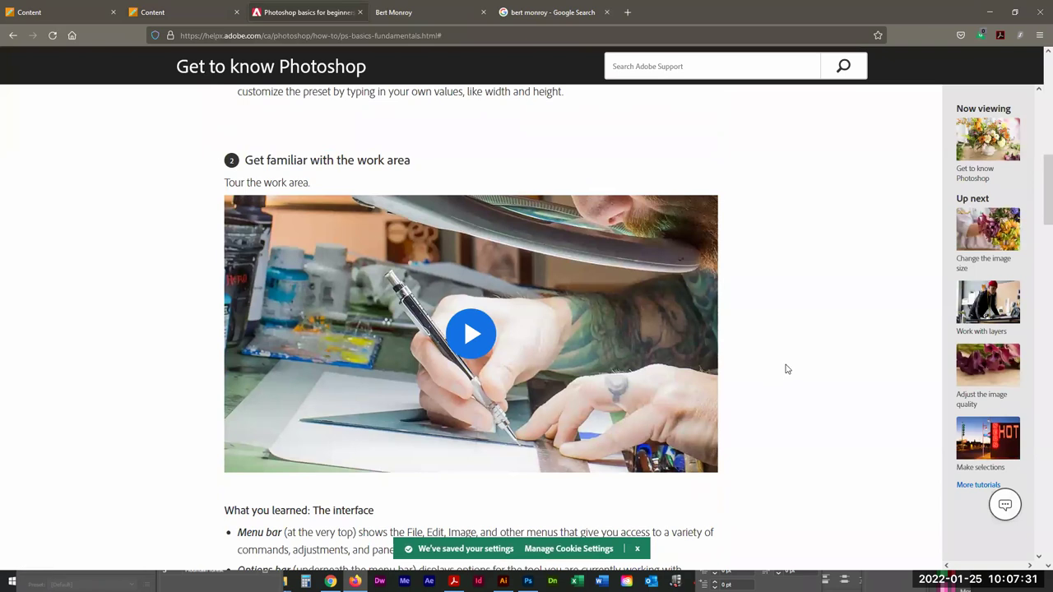
pyautogui.scroll(10, 788, 370)
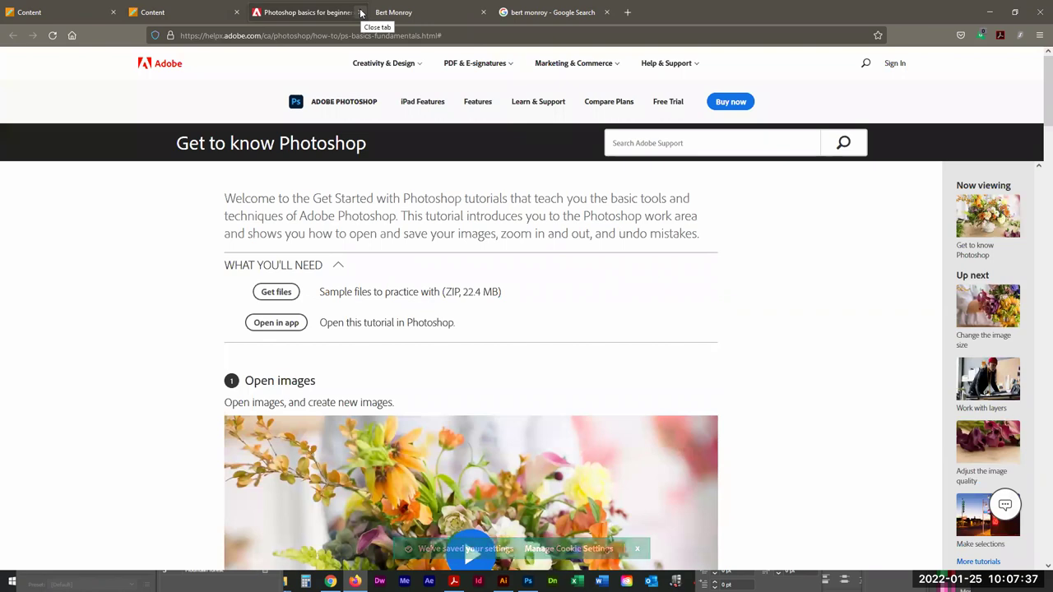
pyautogui.click(360, 13)
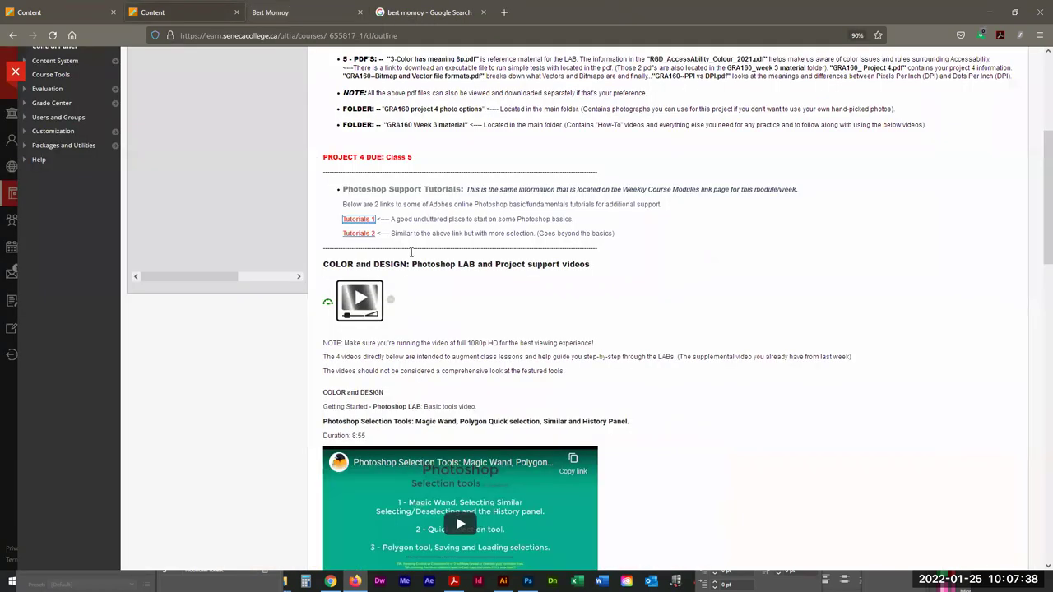
# Open Tutorials 2, skim the Photoshop CC tutorials page, and close it.
pyautogui.click(358, 234)
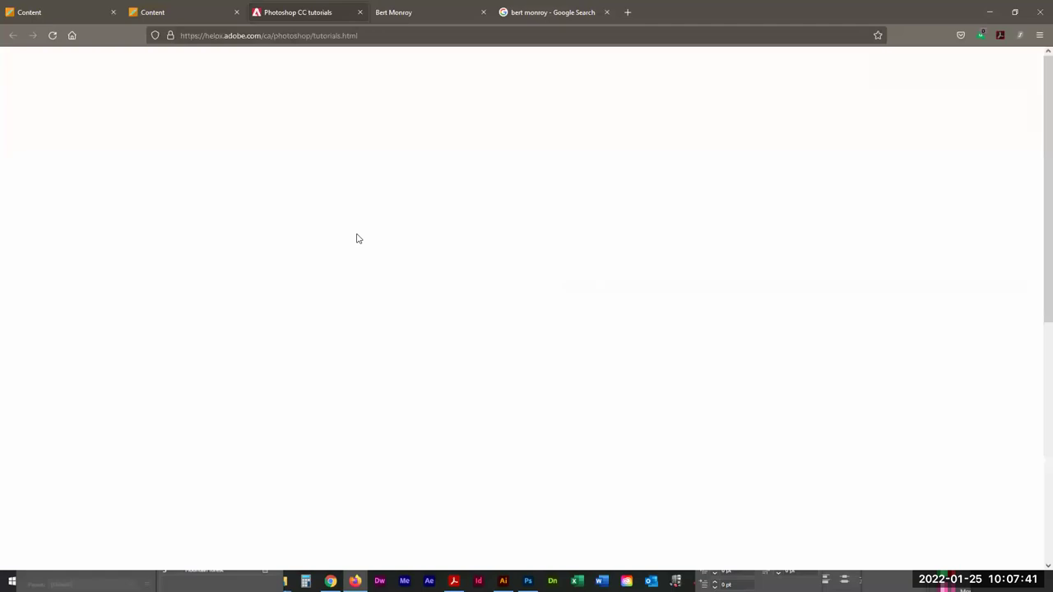
pyautogui.scroll(-5, 574, 339)
pyautogui.scroll(2, 831, 371)
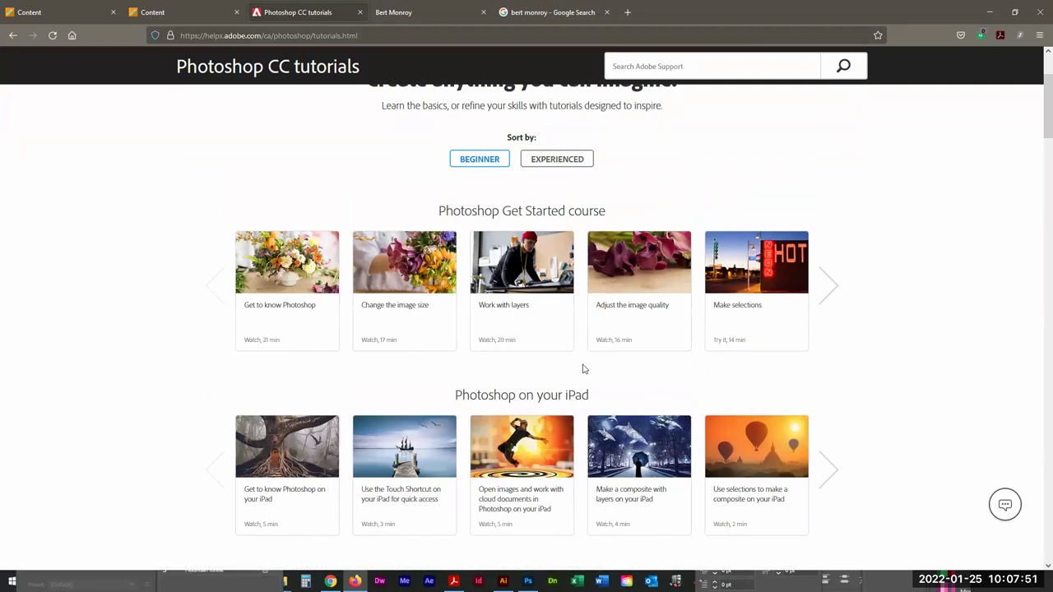
pyautogui.click(361, 12)
# Play the embedded Intro destructive non destructive editing video, skipping ahead to about 0:36.
pyautogui.scroll(-5, 514, 243)
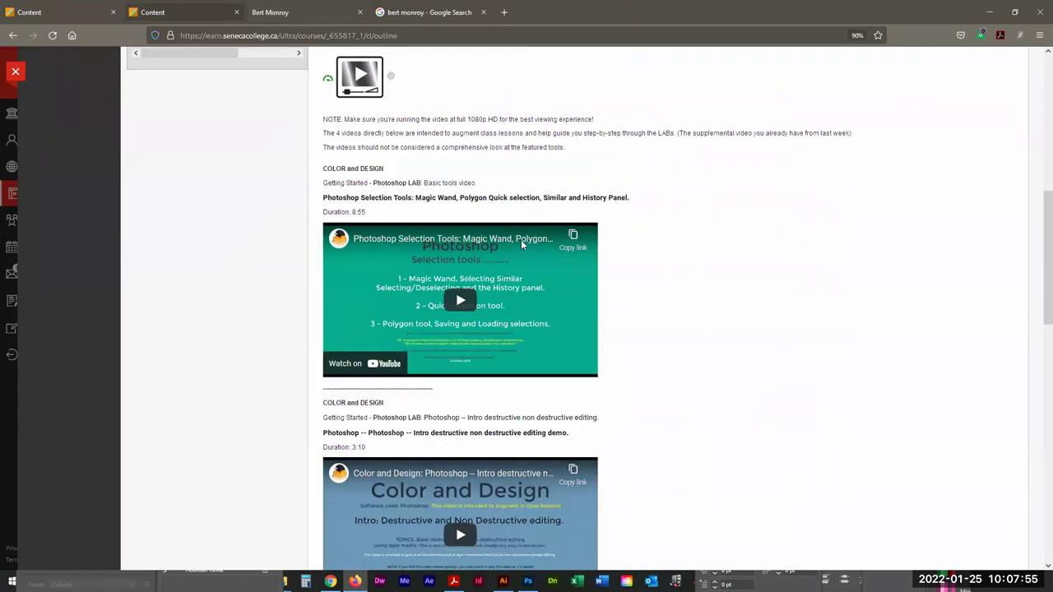
pyautogui.scroll(-10, 505, 246)
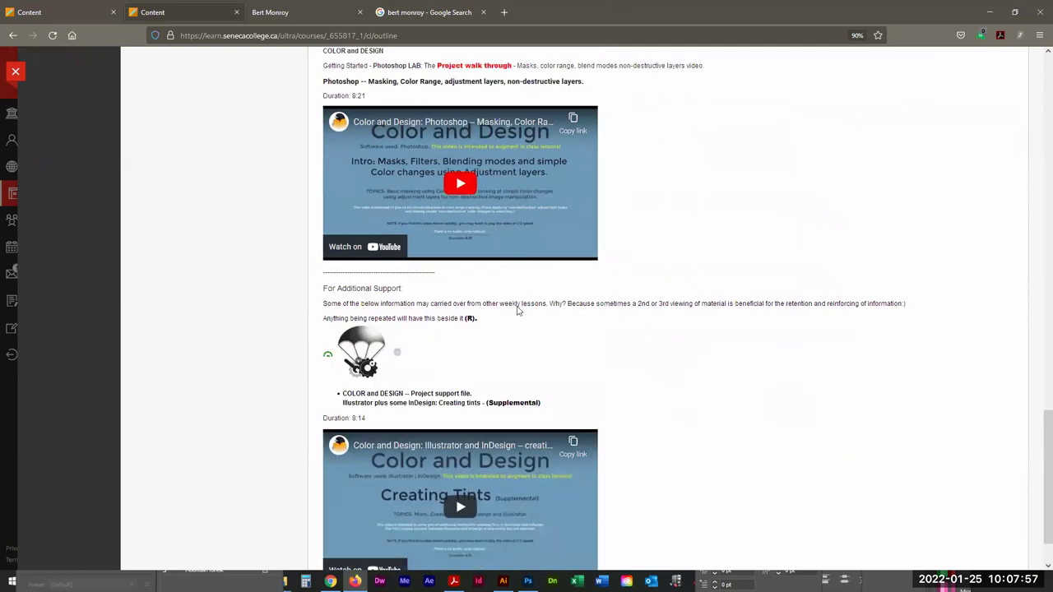
pyautogui.scroll(10, 647, 354)
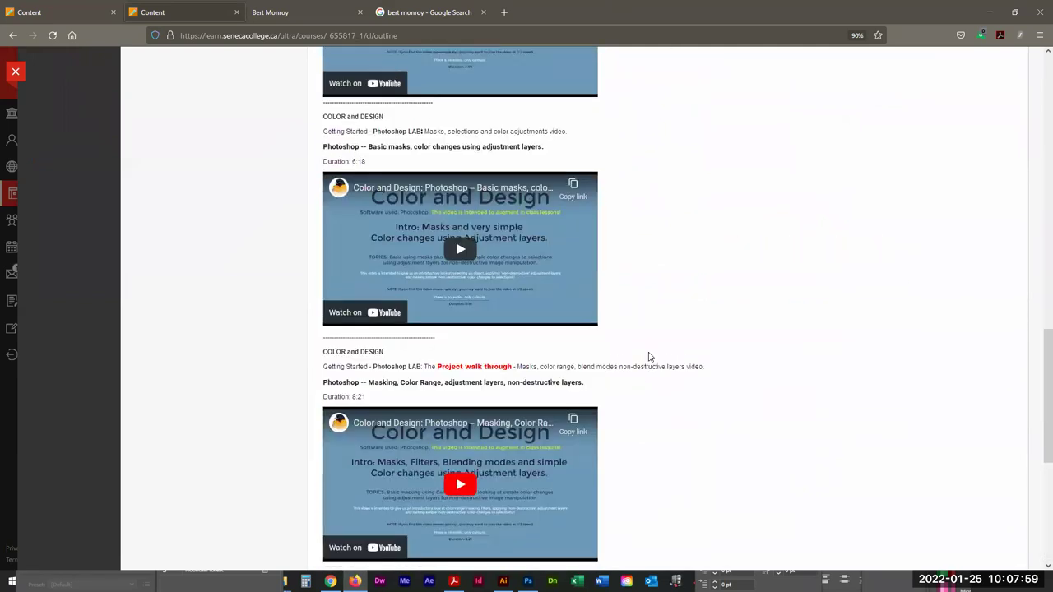
pyautogui.scroll(3, 649, 356)
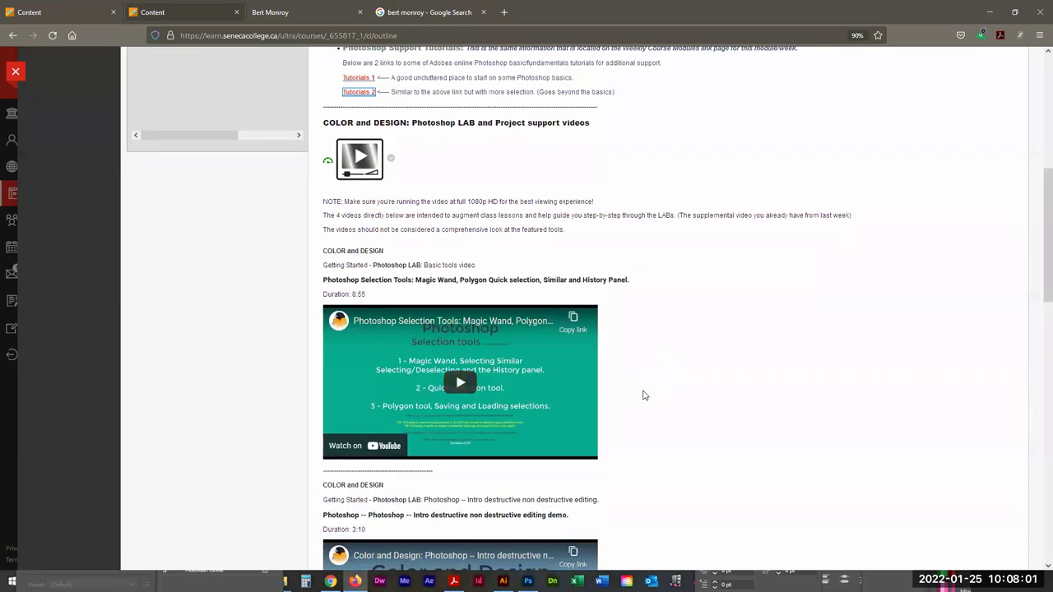
pyautogui.scroll(-3, 541, 368)
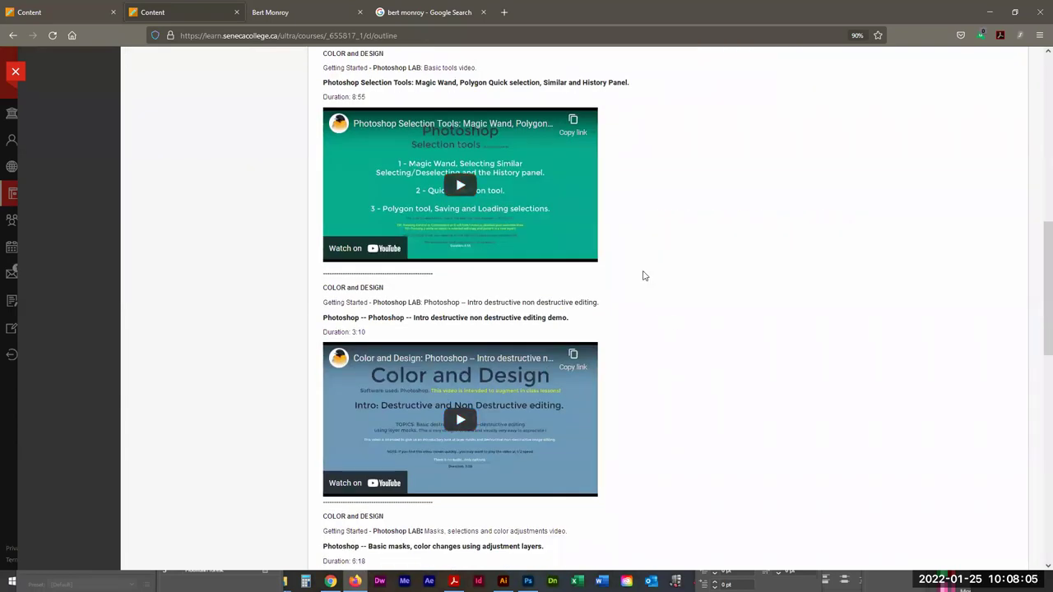
pyautogui.scroll(-1, 642, 275)
pyautogui.scroll(1, 545, 301)
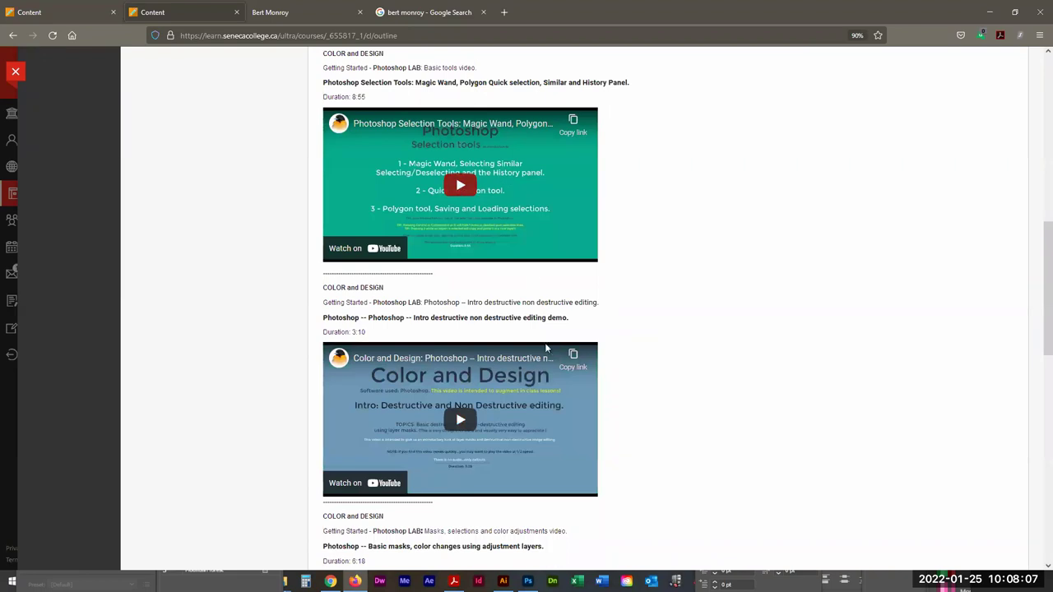
pyautogui.scroll(-3, 537, 369)
pyautogui.scroll(3, 535, 362)
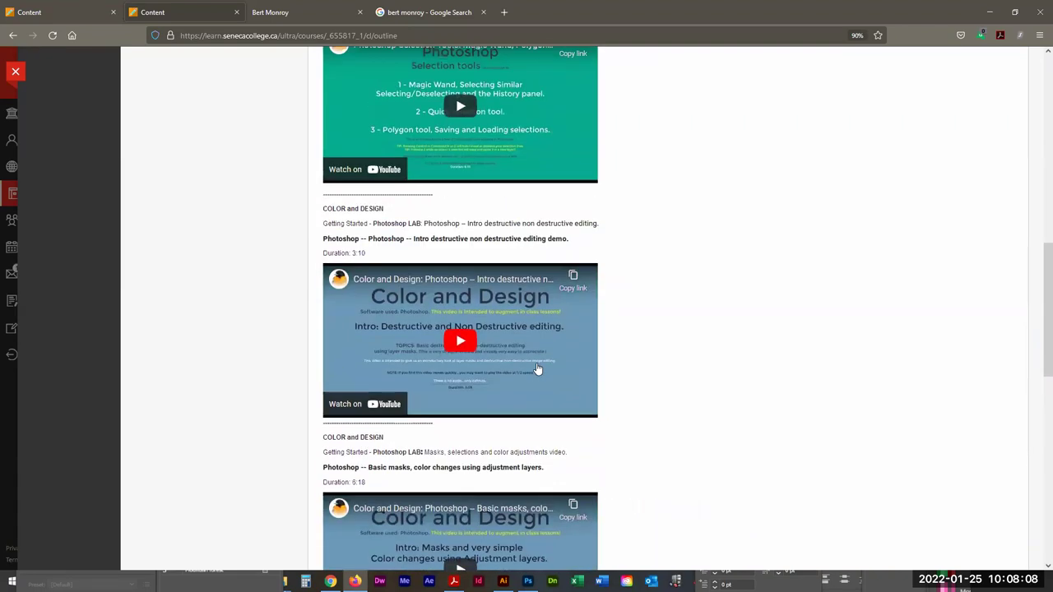
pyautogui.click(519, 316)
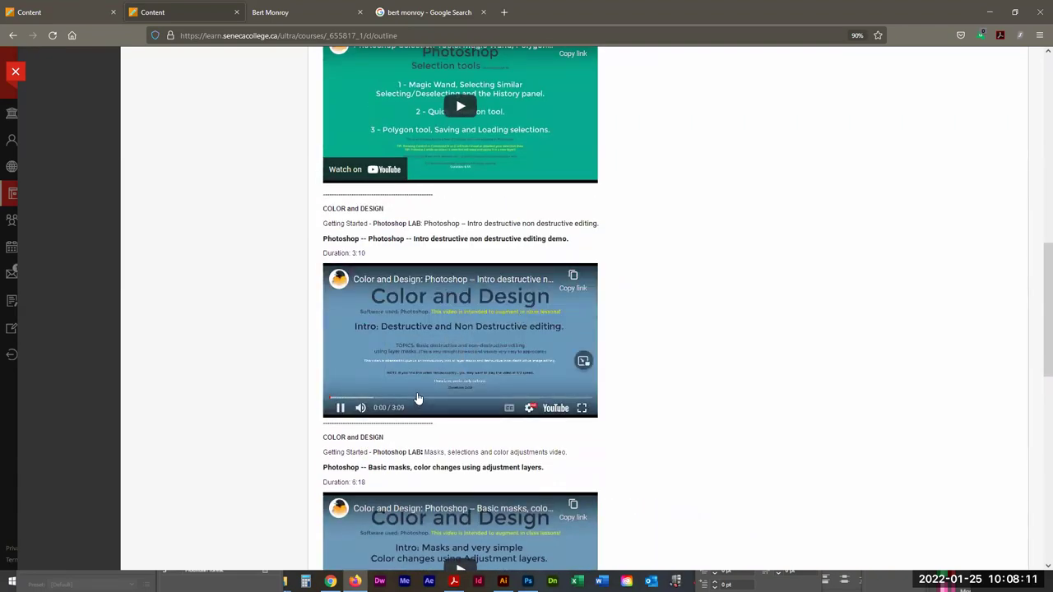
pyautogui.click(381, 400)
# Watch the tutorial full screen, seeking back to 0:14 then forward to 0:30 and 0:52.
pyautogui.click(582, 409)
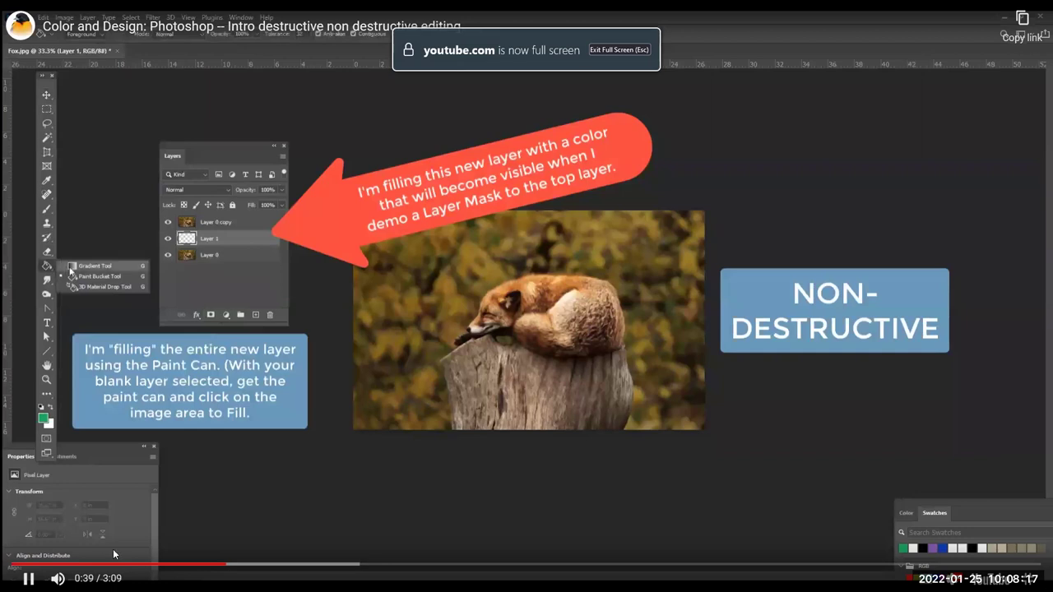
pyautogui.click(90, 566)
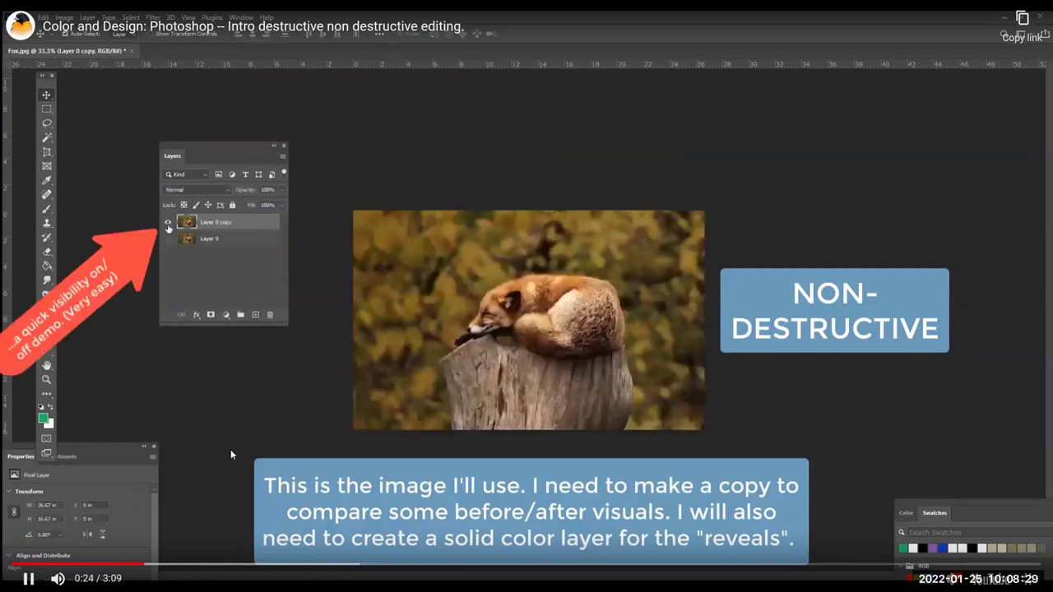
pyautogui.click(178, 563)
pyautogui.click(295, 567)
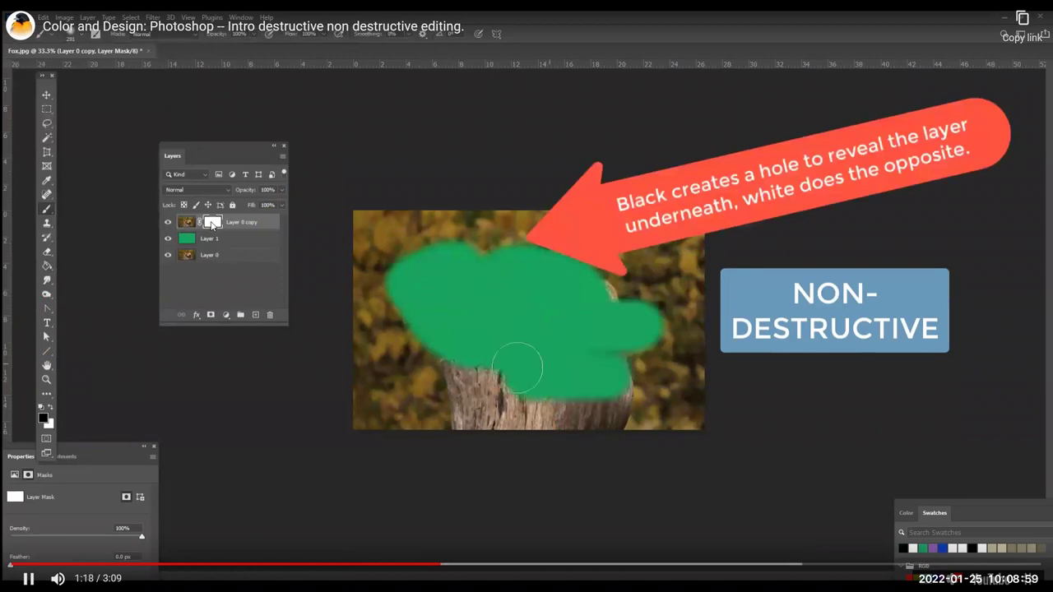
# Pause the tutorial at 1:20, hide the suggested videos, then resume playback.
pyautogui.click(28, 579)
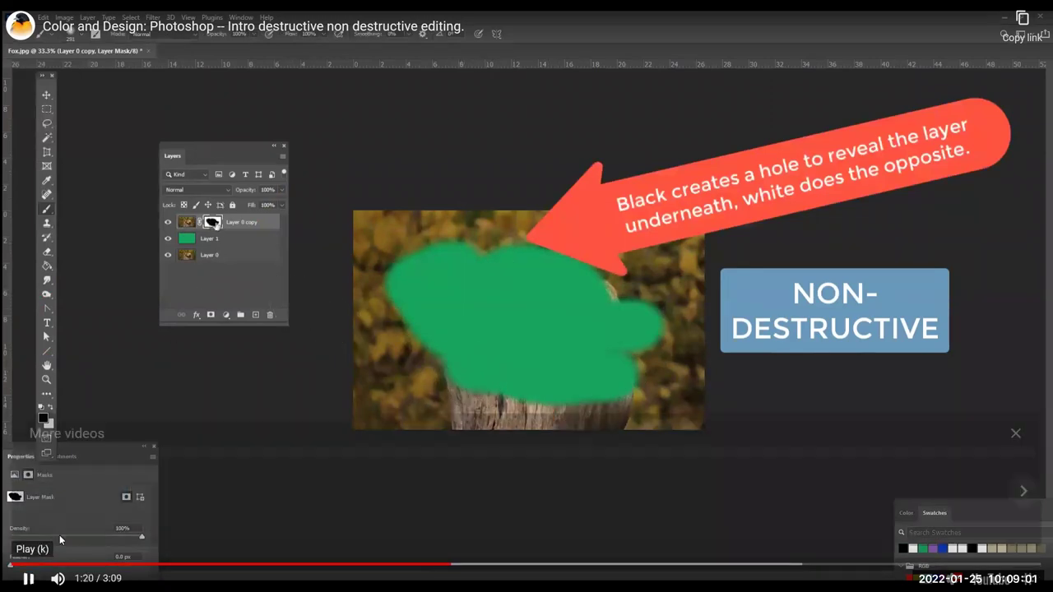
pyautogui.click(1015, 432)
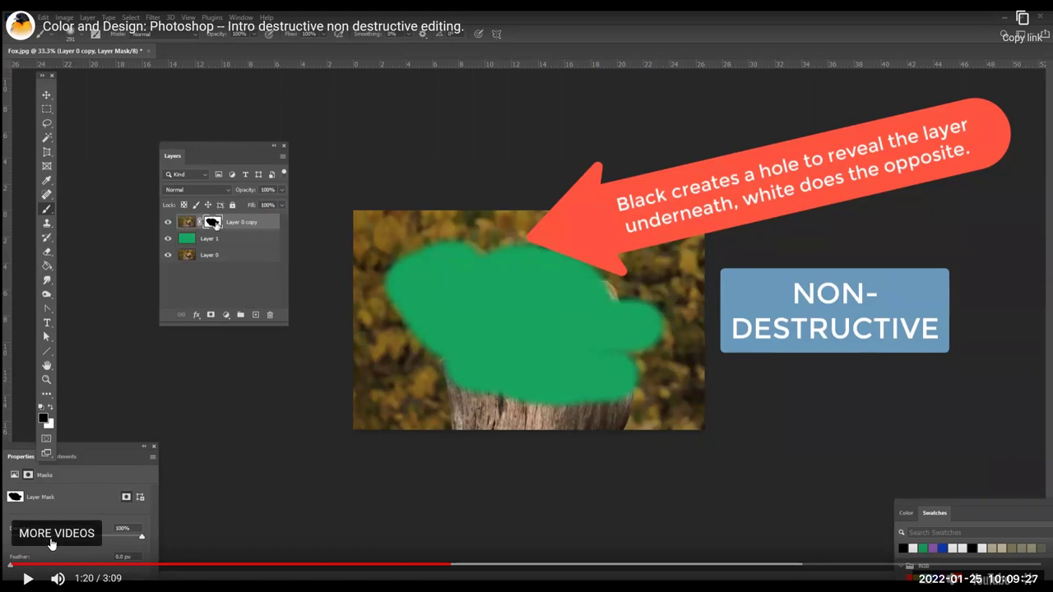
pyautogui.click(27, 579)
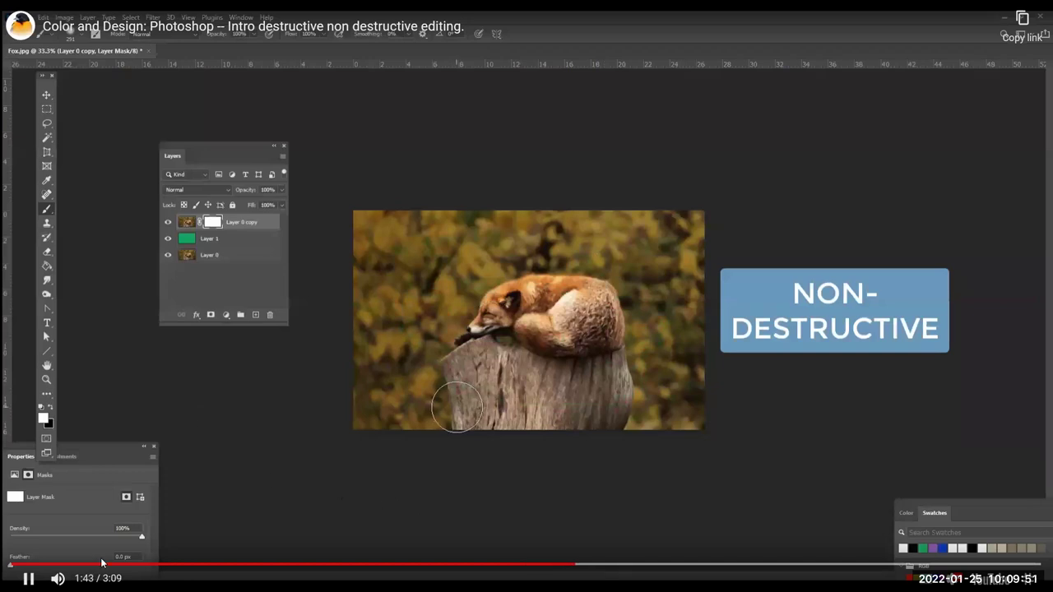
# Skip to the gradient mask demo at 2:03 and pause at 2:05.
pyautogui.click(686, 568)
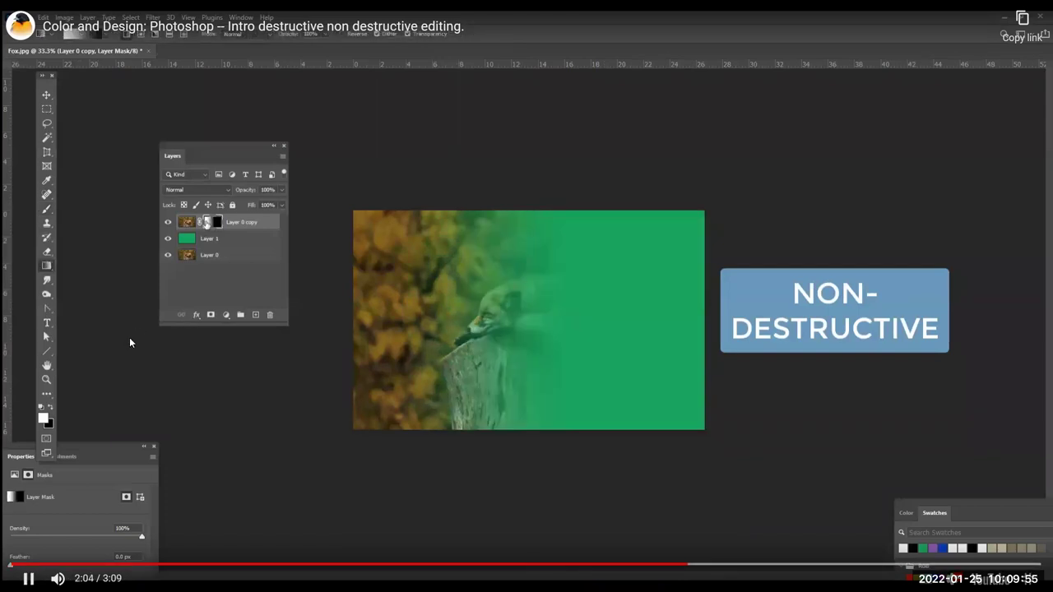
pyautogui.click(28, 578)
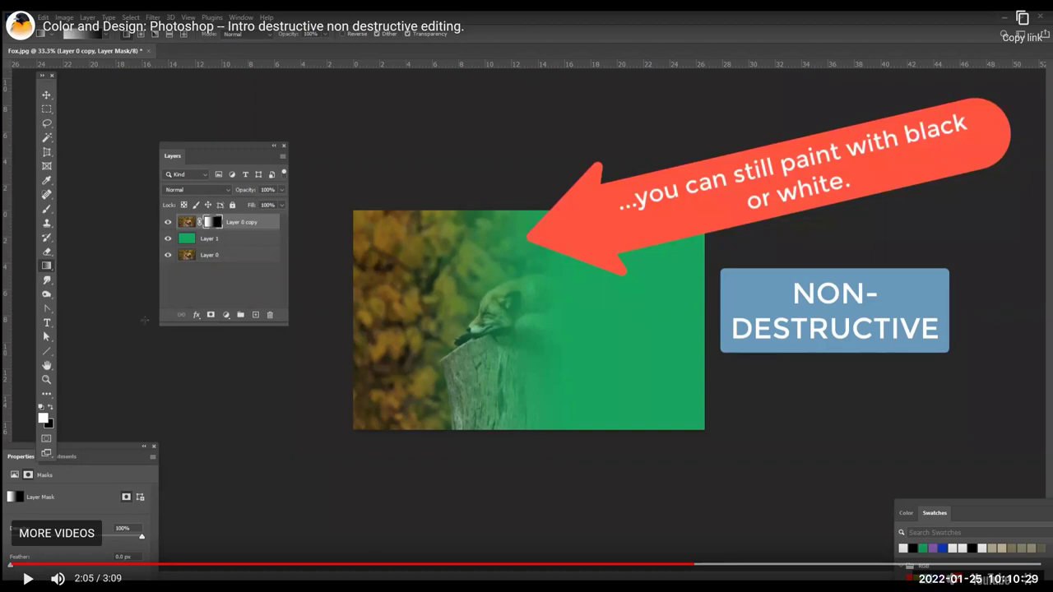
# Jump to 2:40, play until 3:04, pause, and exit full screen to the course page.
pyautogui.click(883, 564)
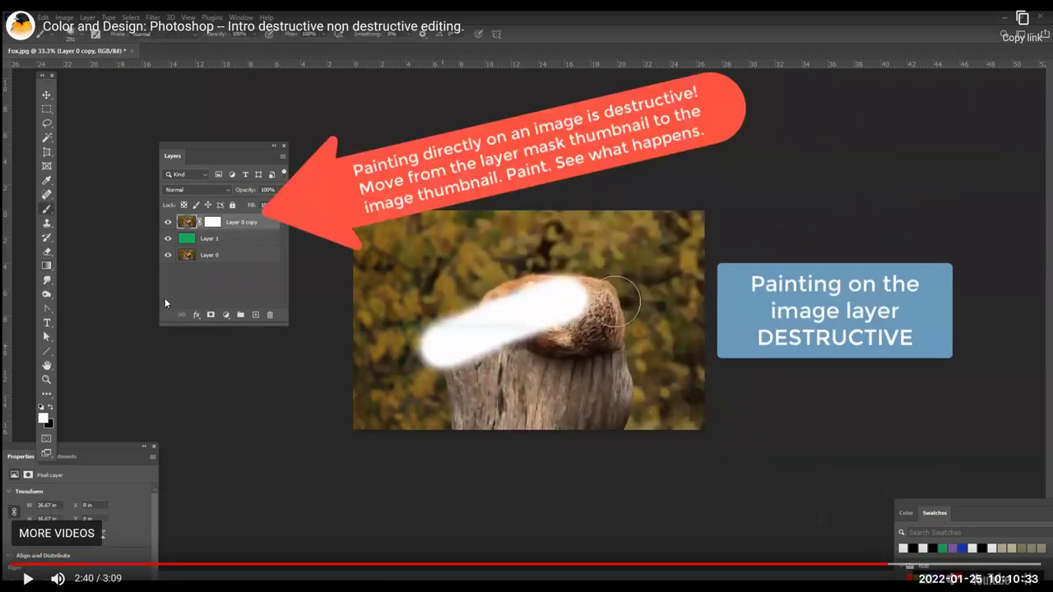
pyautogui.click(28, 578)
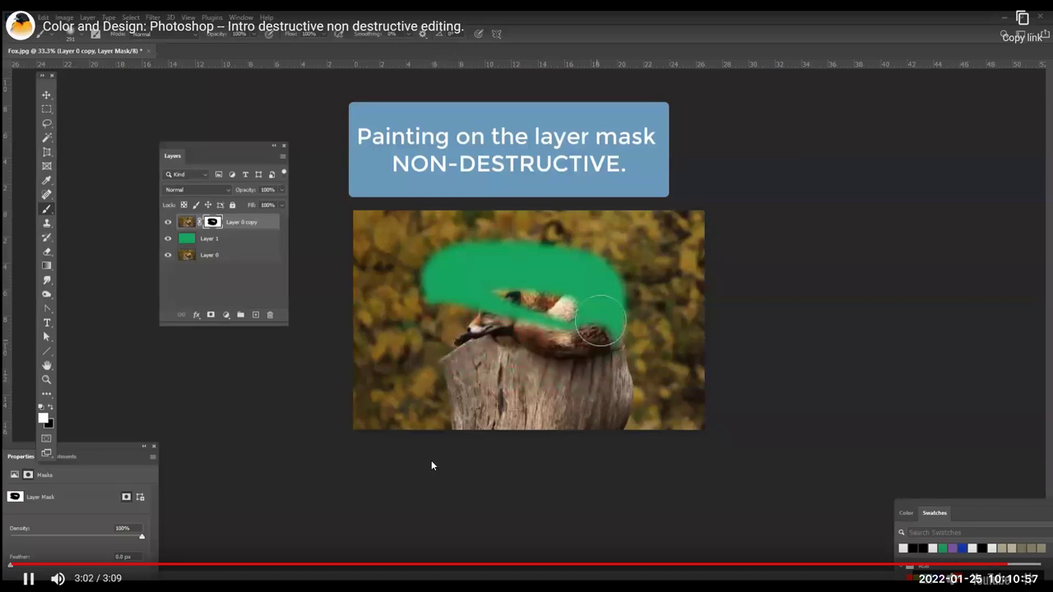
pyautogui.click(28, 578)
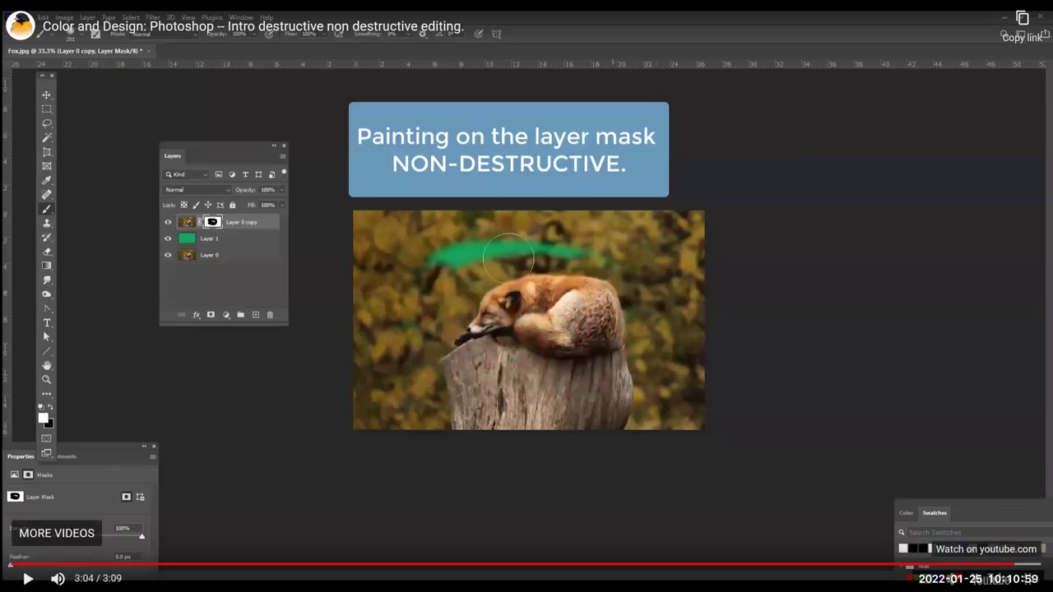
pyautogui.click(1034, 578)
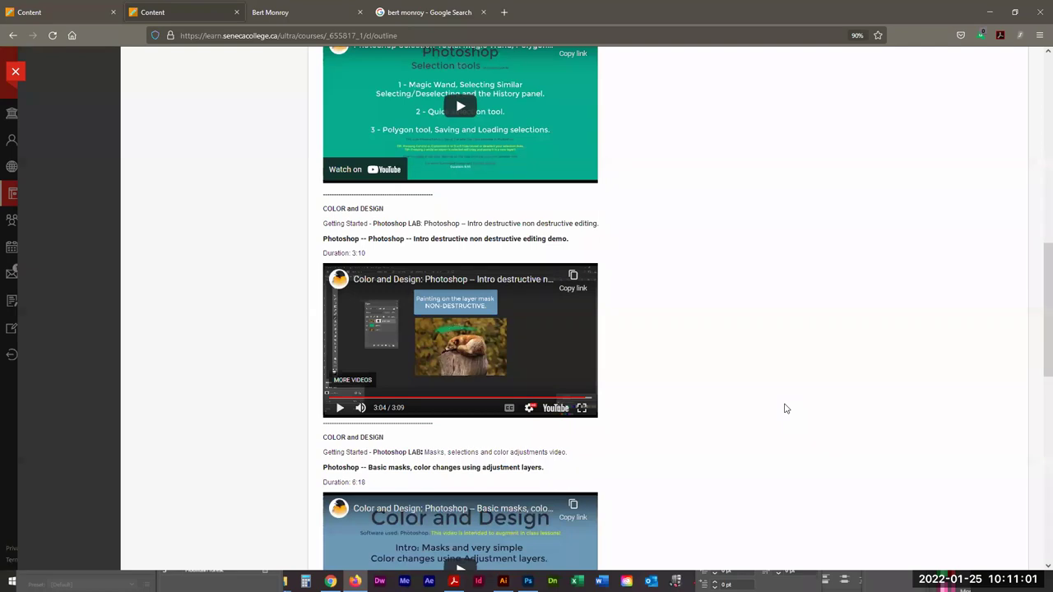
# Play the Photoshop Selection Tools video full screen, jumping to the Magic Wand demo at 0:37.
pyautogui.scroll(-5, 784, 409)
pyautogui.scroll(4, 785, 409)
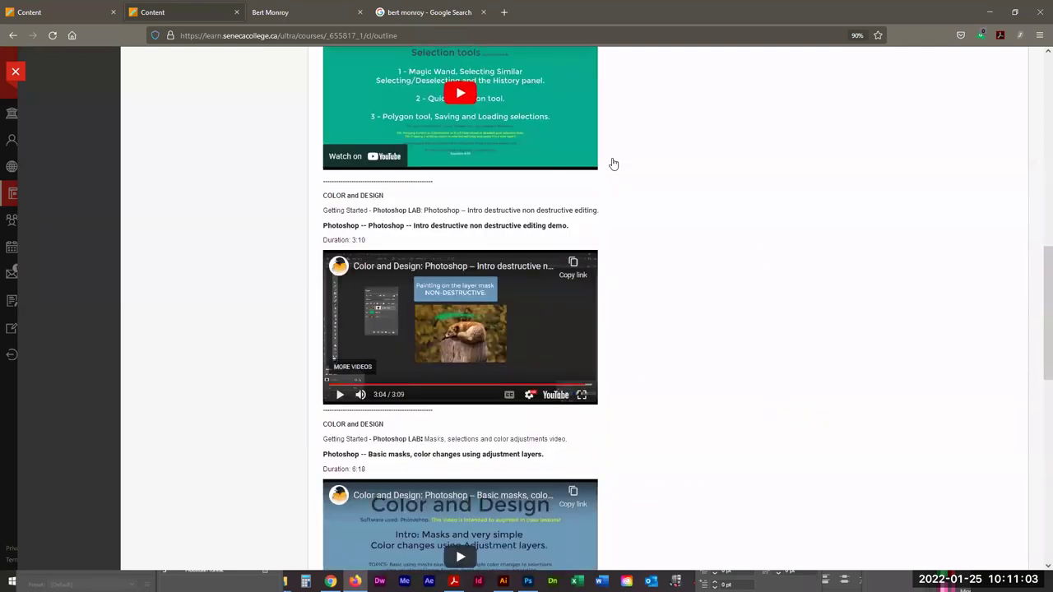
pyautogui.scroll(4, 613, 164)
pyautogui.click(538, 284)
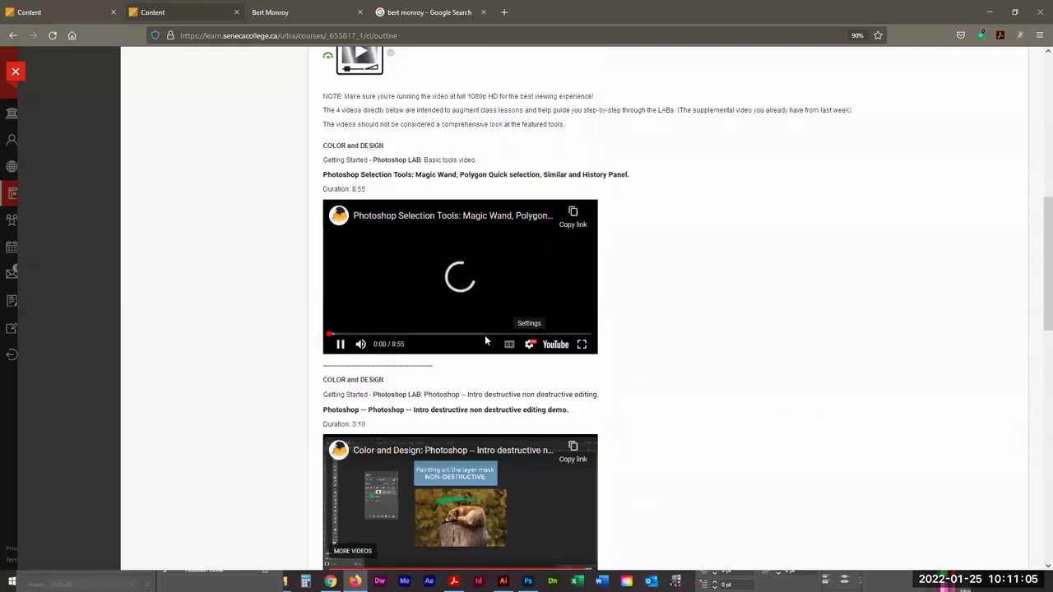
pyautogui.click(582, 346)
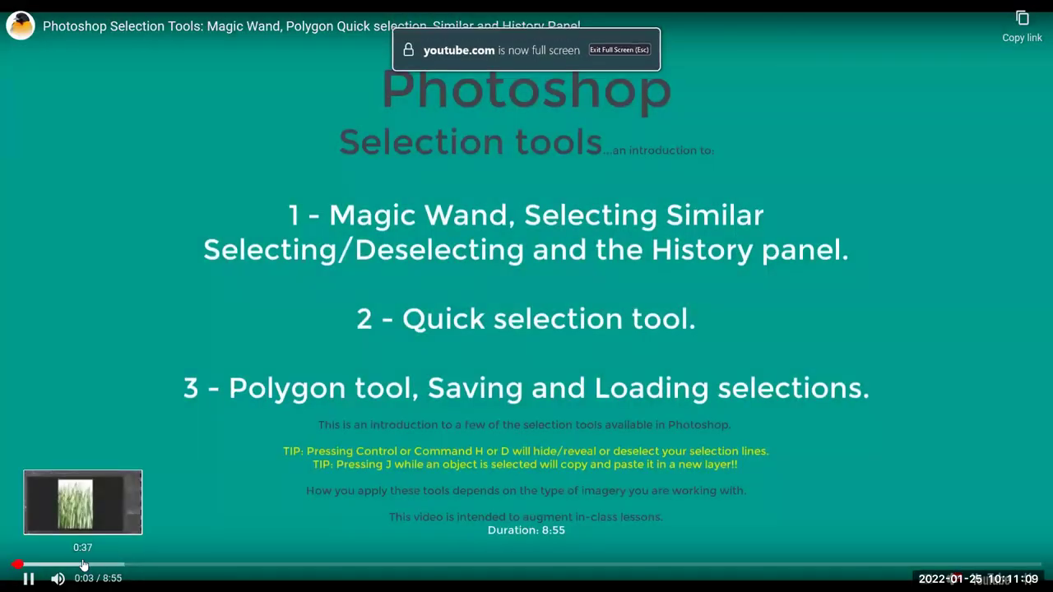
pyautogui.click(83, 564)
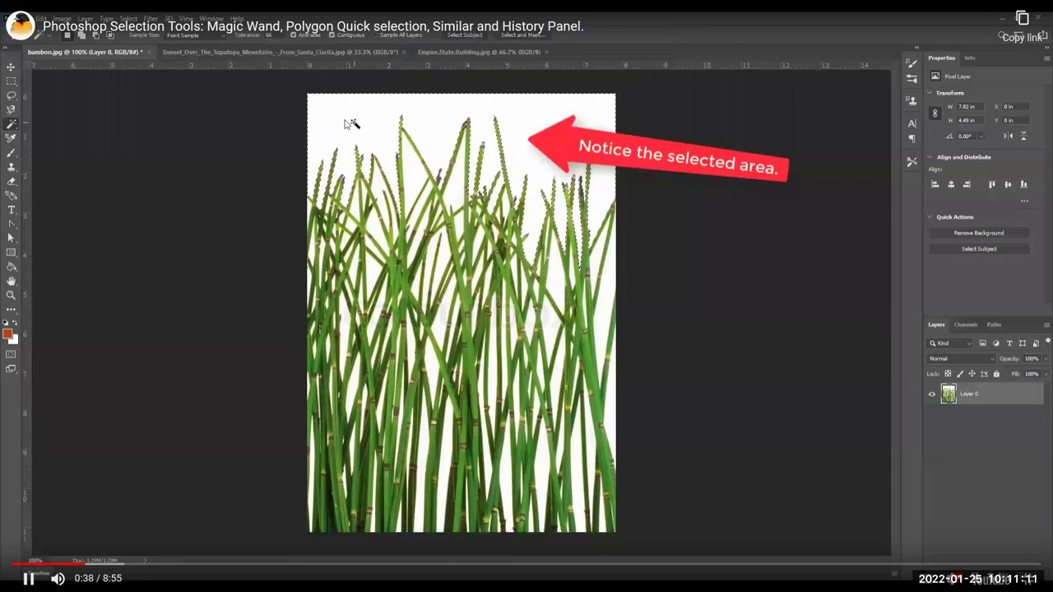
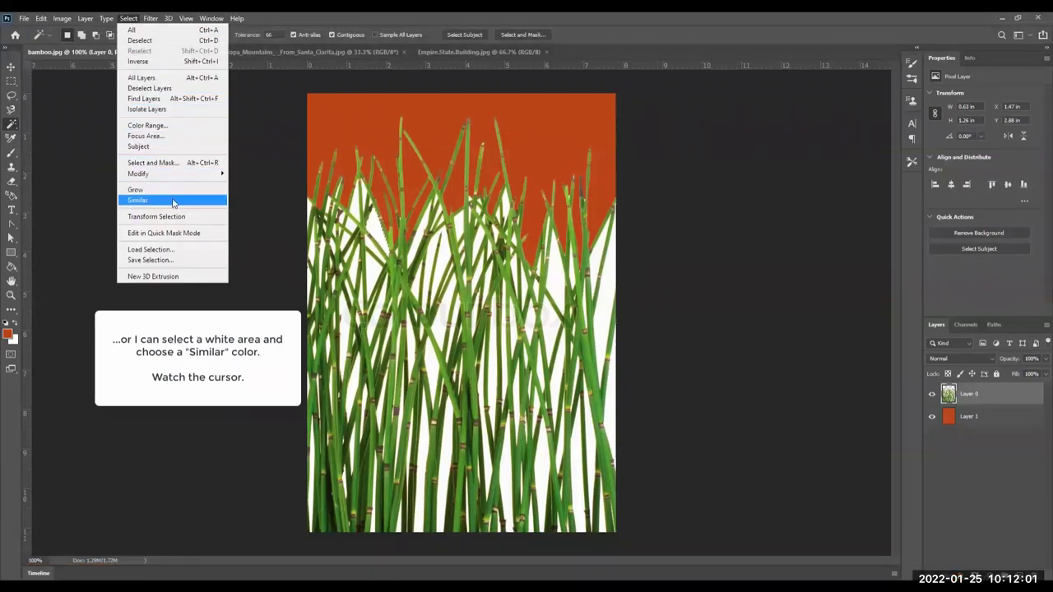
# Skim the YouTube selection tutorial past the History and tolerance parts to Defringe at 3:12.
pyautogui.click(228, 566)
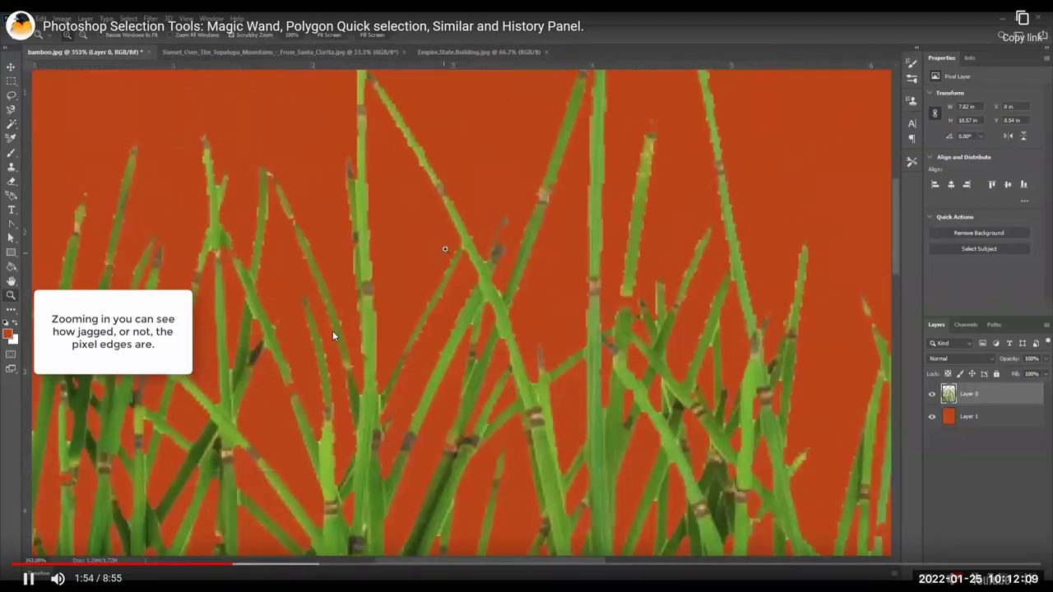
pyautogui.click(278, 566)
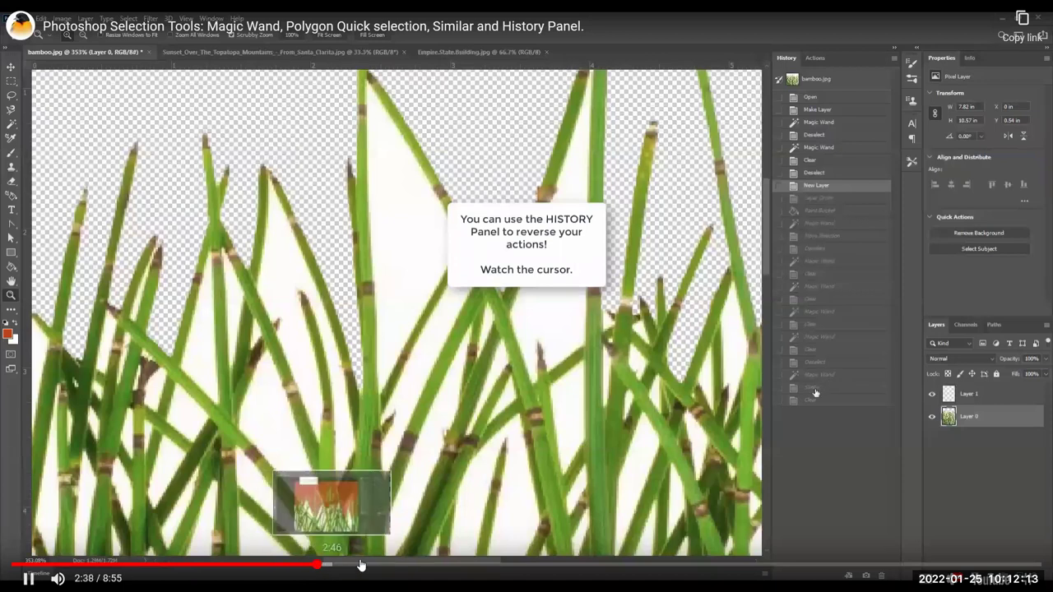
pyautogui.click(317, 565)
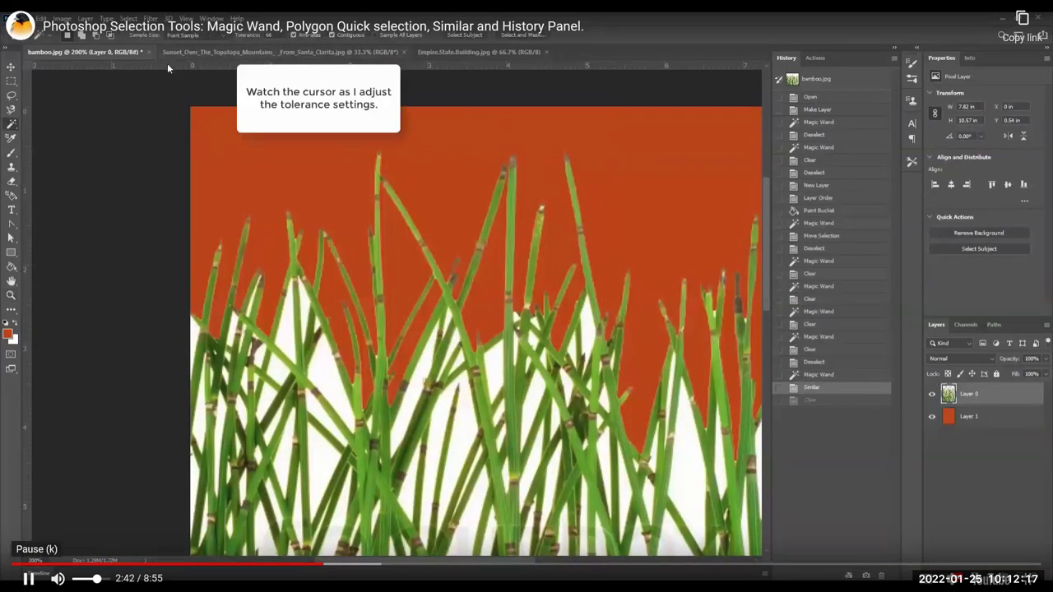
pyautogui.click(28, 578)
pyautogui.click(1016, 434)
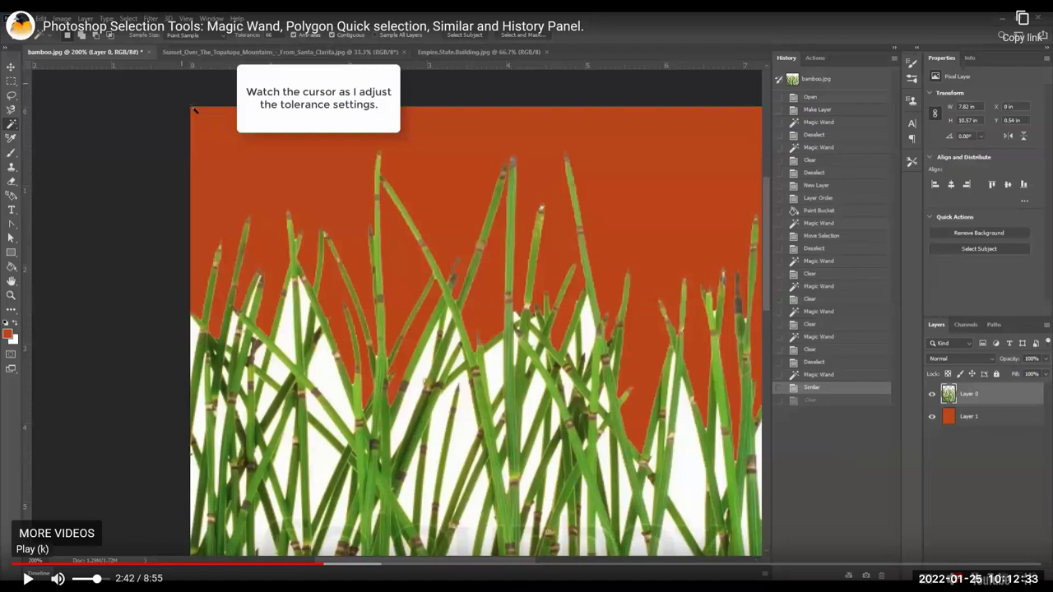
pyautogui.press('k')
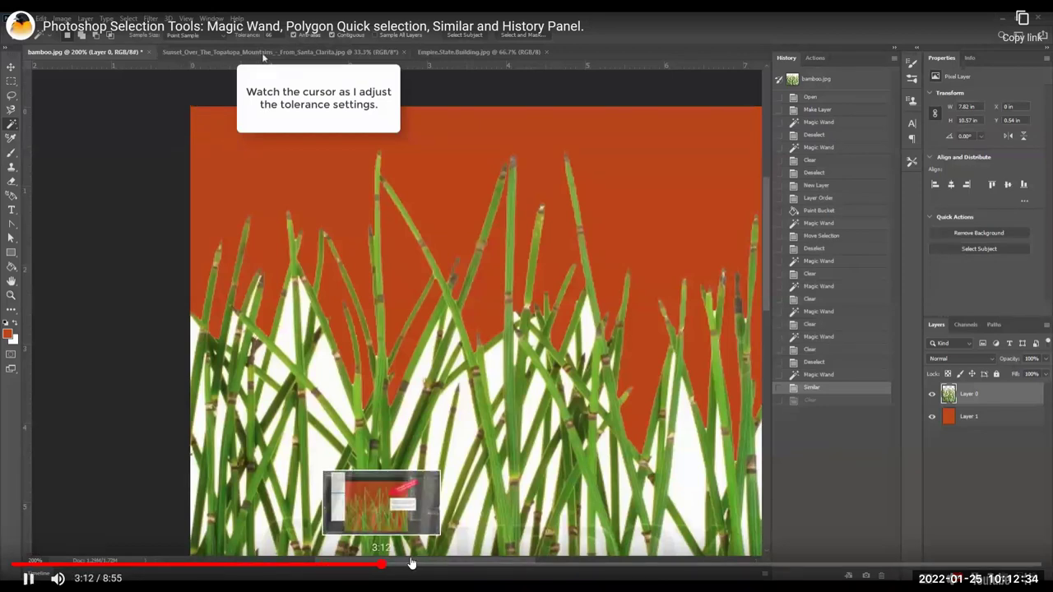
pyautogui.click(383, 566)
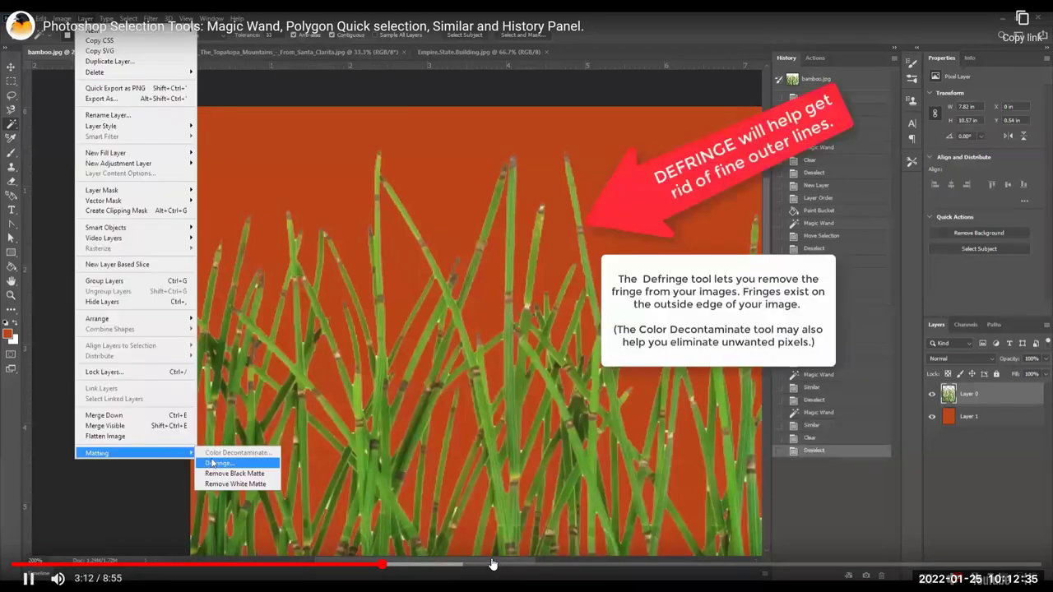
# Jump past the sunset Quick Selection example to the Polygon Lasso section near 4:56.
pyautogui.click(566, 566)
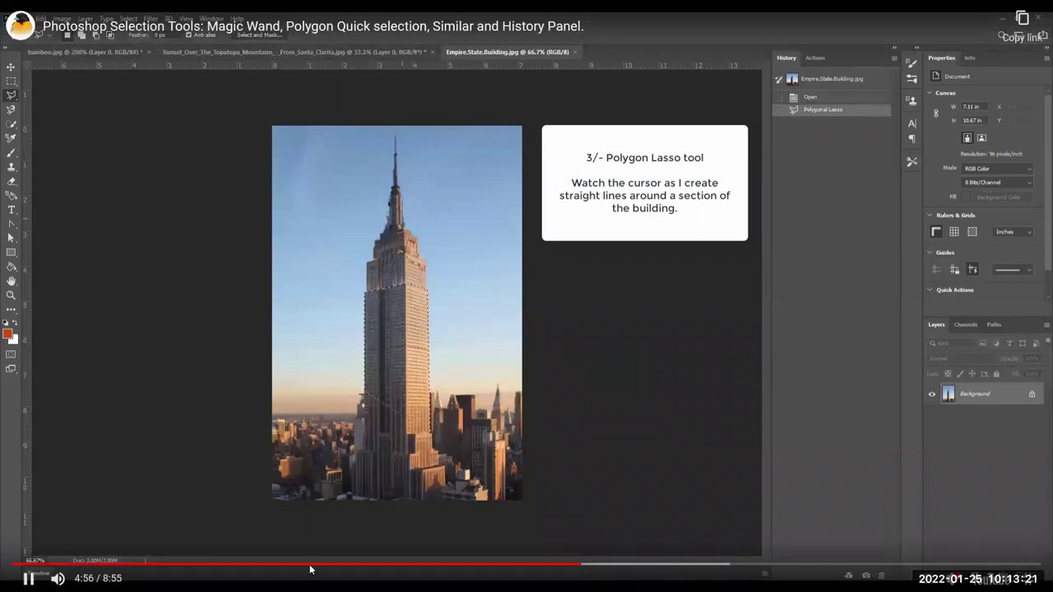
# Seek to Load Selection at 5:42, rewind to 5:24 and 5:08 for Save Selection, and resume.
pyautogui.click(673, 565)
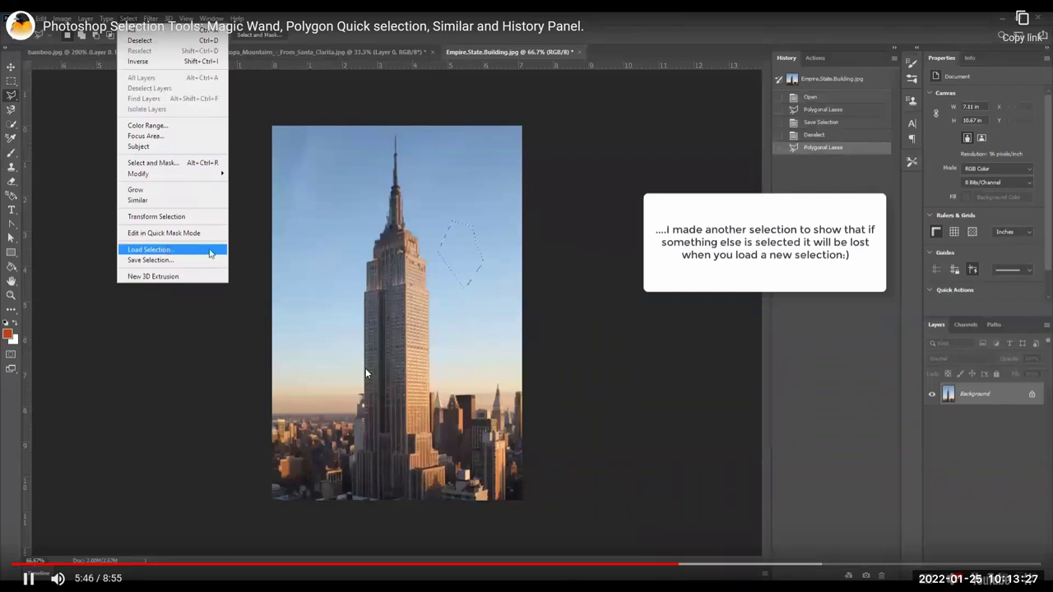
pyautogui.click(27, 578)
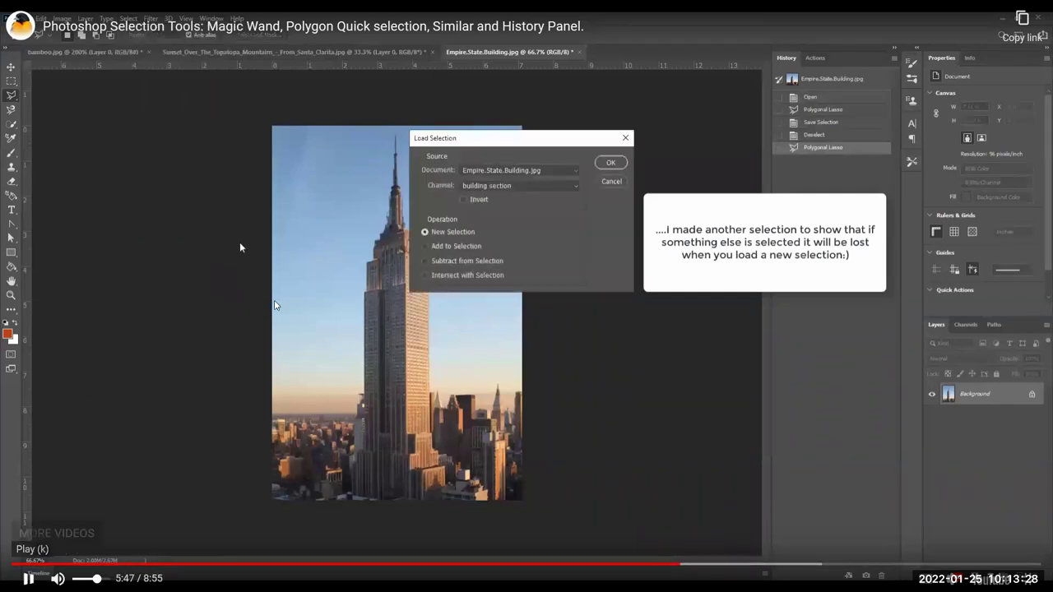
pyautogui.click(632, 563)
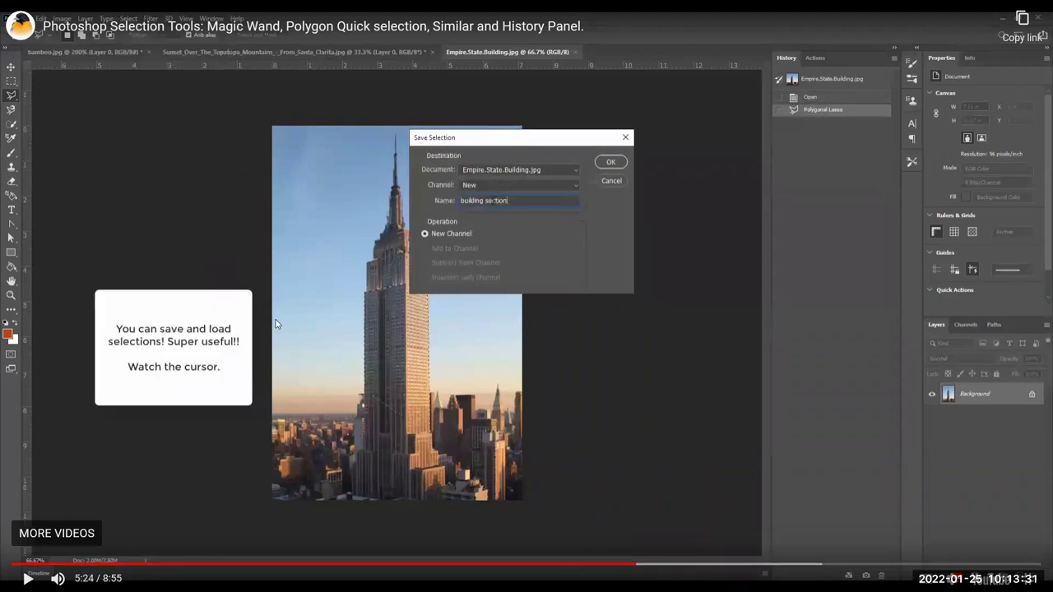
pyautogui.click(606, 565)
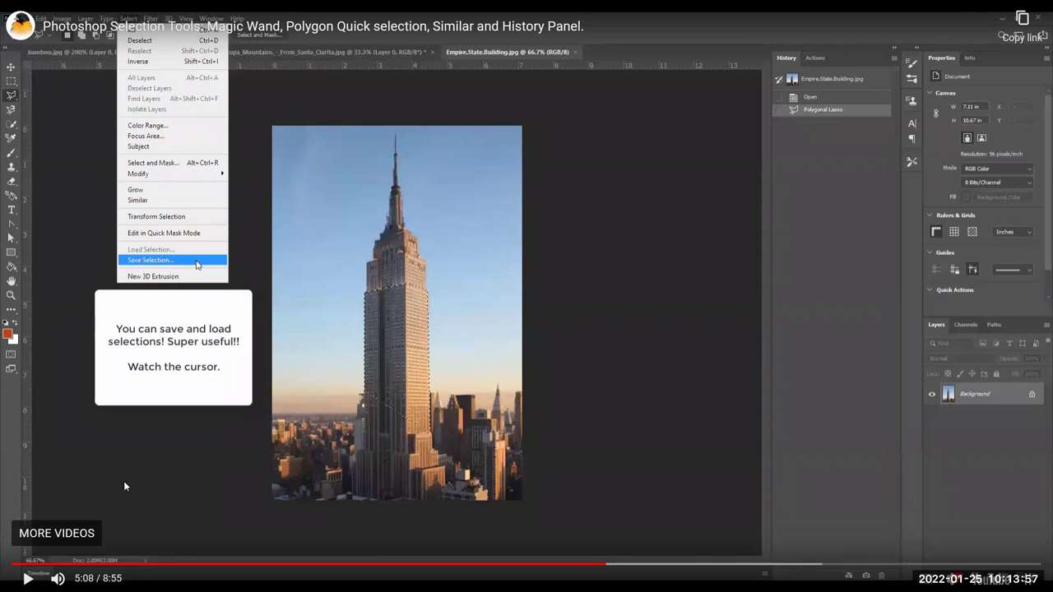
pyautogui.click(27, 579)
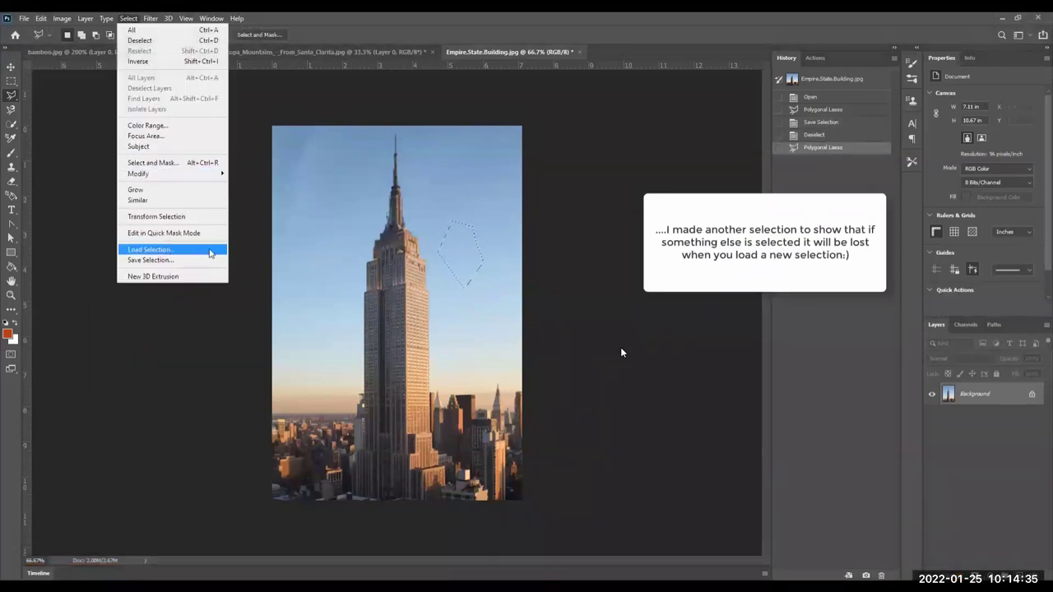
# Skip the tutorial from 5:46 through the duplicate-to-layer tip to about 6:28.
pyautogui.moveTo(653, 315)
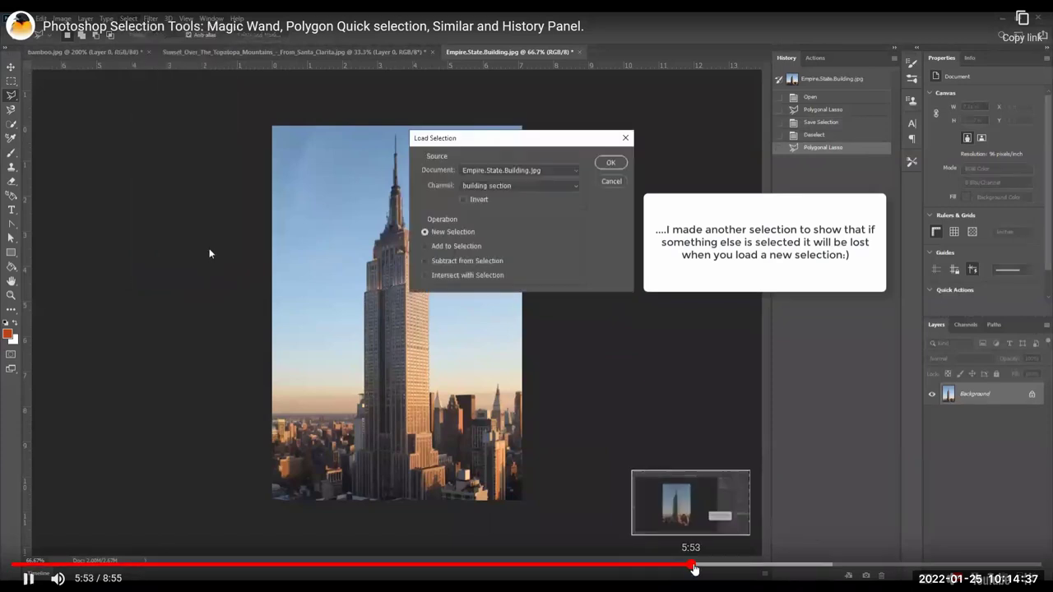
pyautogui.click(698, 565)
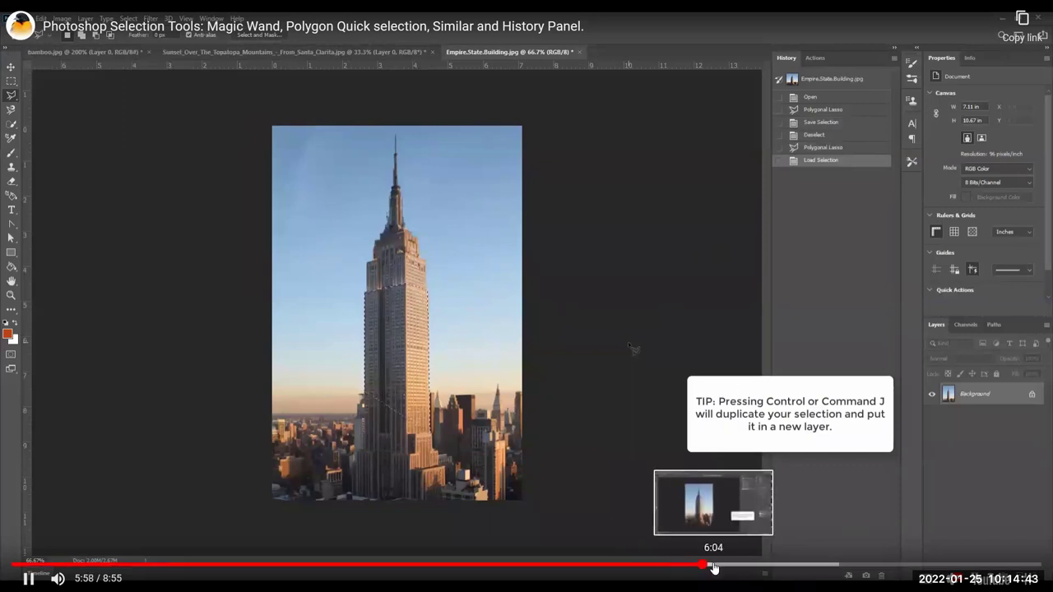
pyautogui.click(713, 565)
pyautogui.click(734, 565)
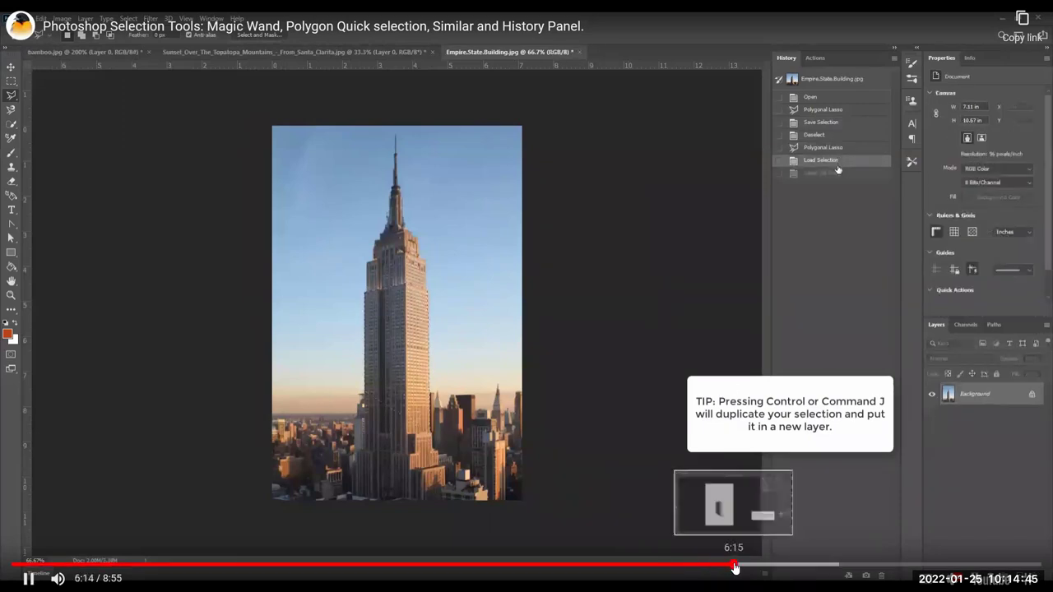
pyautogui.click(742, 565)
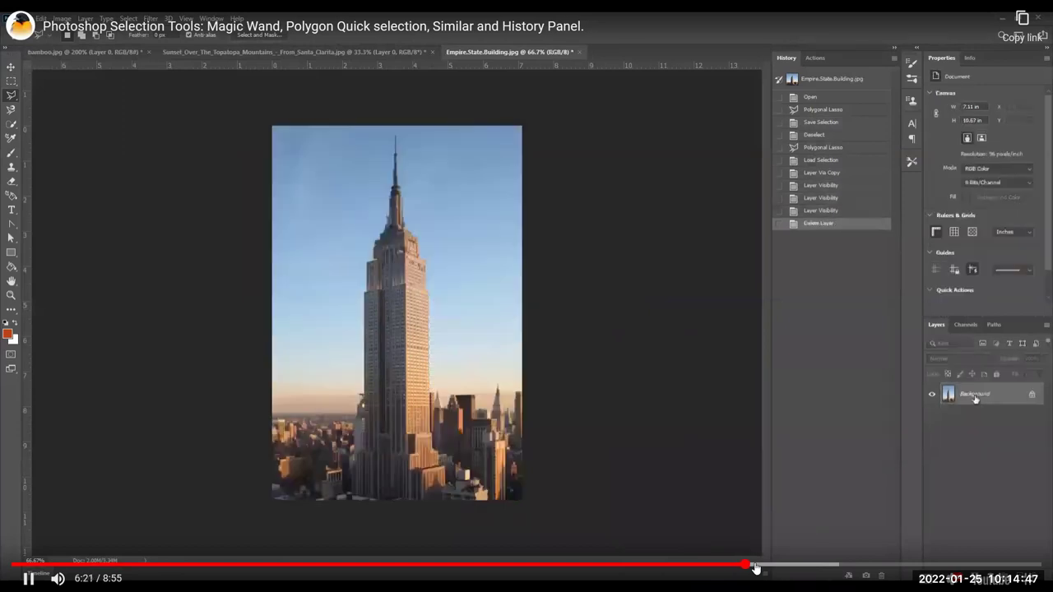
pyautogui.click(759, 566)
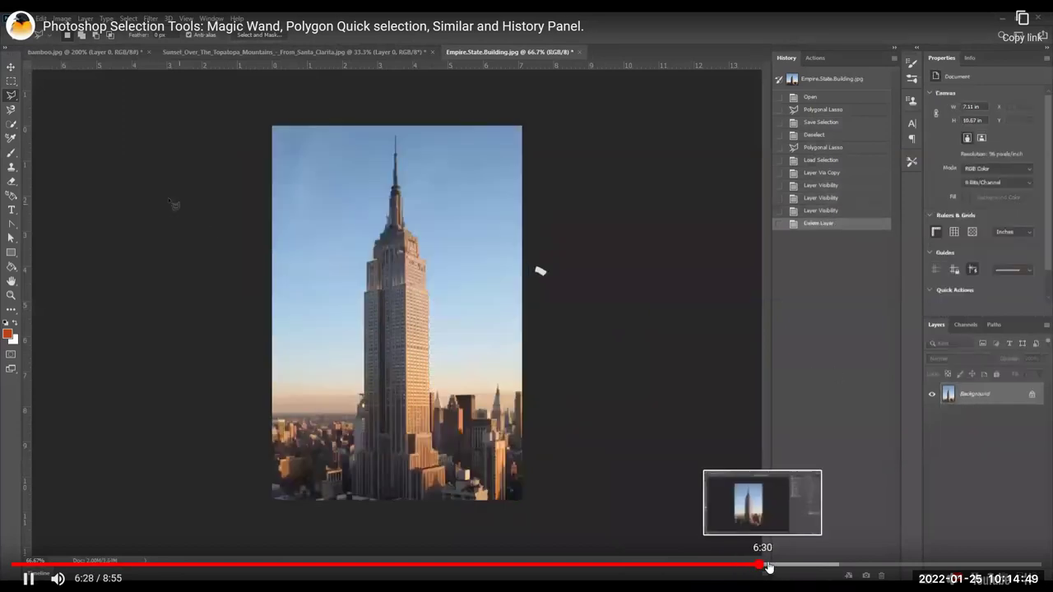
pyautogui.click(770, 566)
# Continue past the second layer copy and Quick Selection sky steps to about 8:12.
pyautogui.click(785, 566)
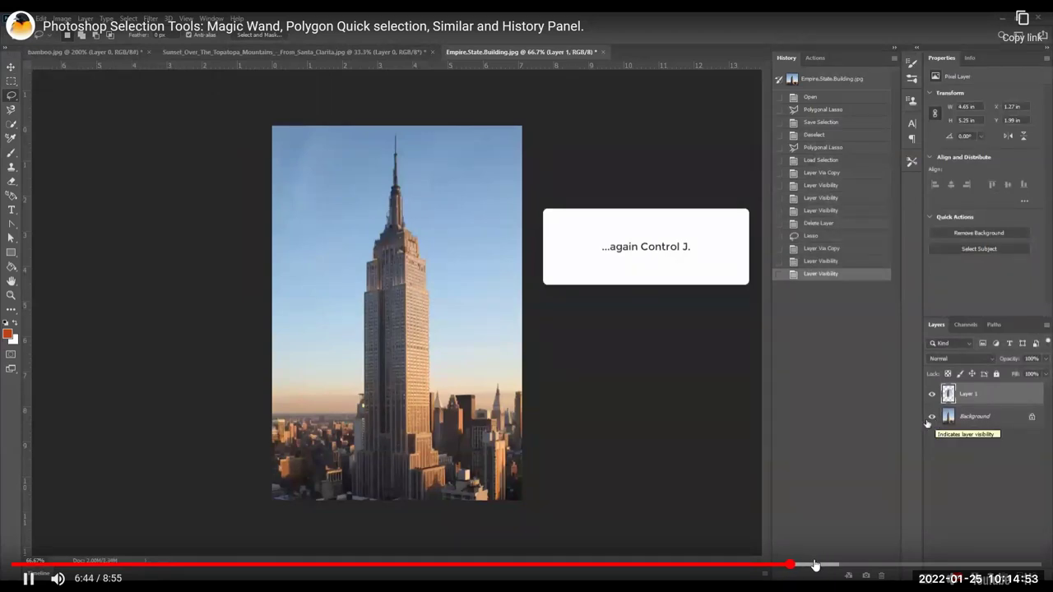
pyautogui.click(816, 566)
pyautogui.click(839, 566)
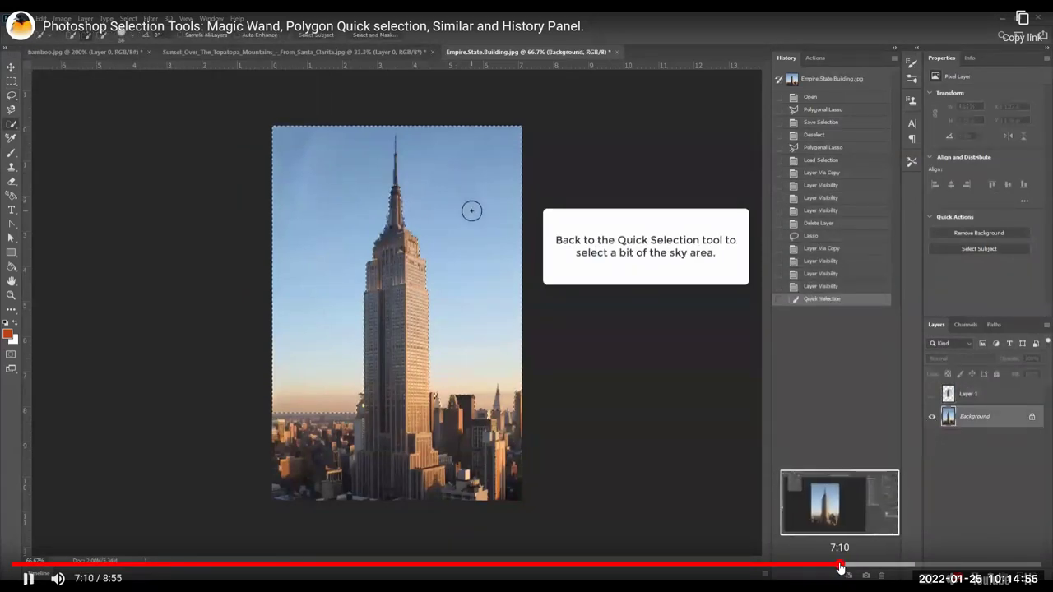
pyautogui.click(868, 566)
pyautogui.click(896, 566)
pyautogui.click(950, 566)
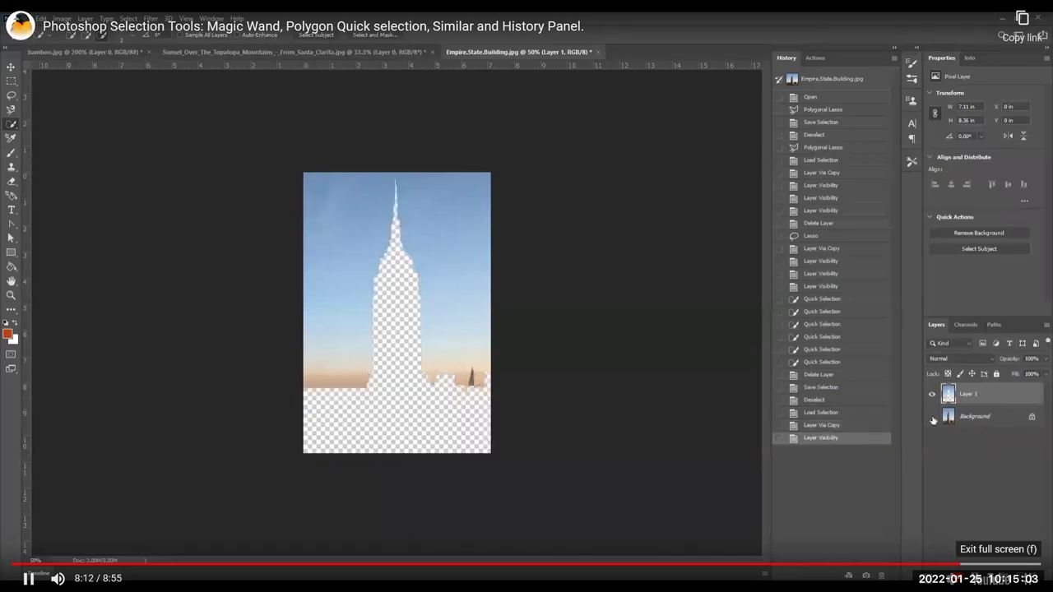
# Leave full screen and play the Basic masks video from 1:50 in full screen.
pyautogui.press('Escape')
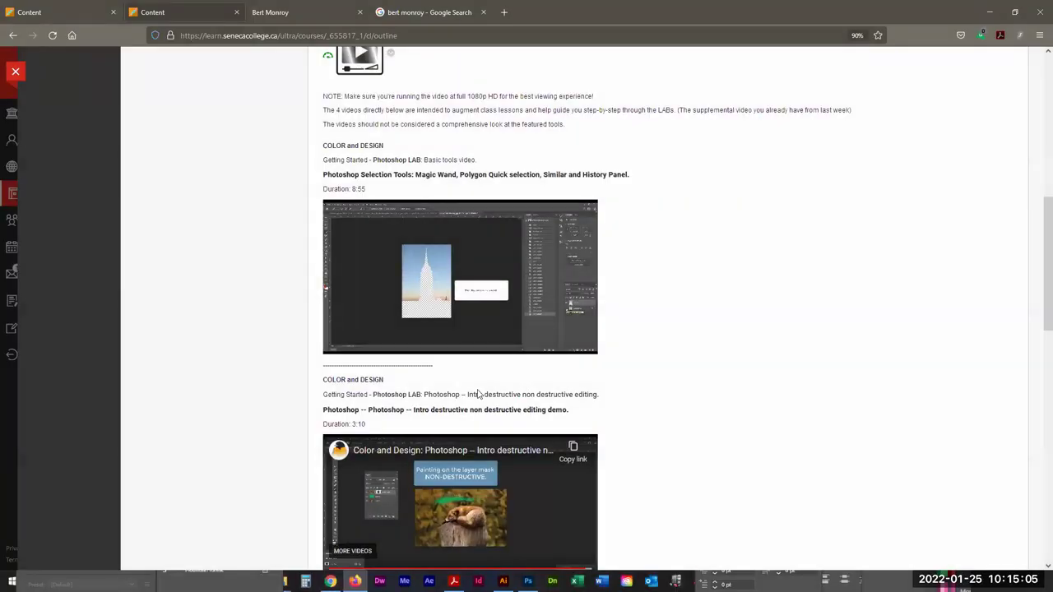
pyautogui.scroll(-4, 215, 414)
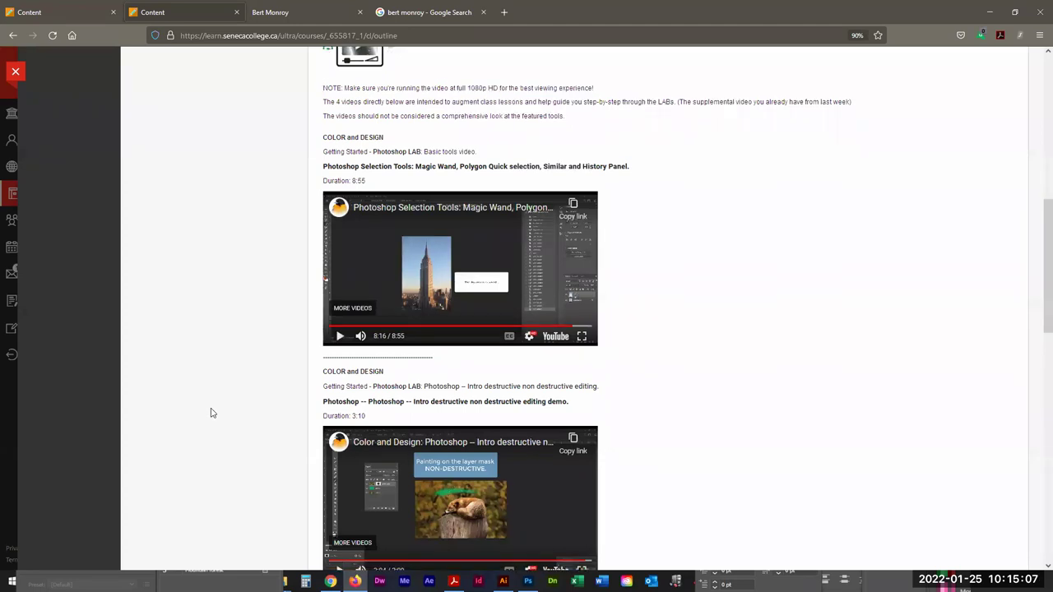
pyautogui.scroll(-2, 221, 414)
pyautogui.scroll(1, 221, 414)
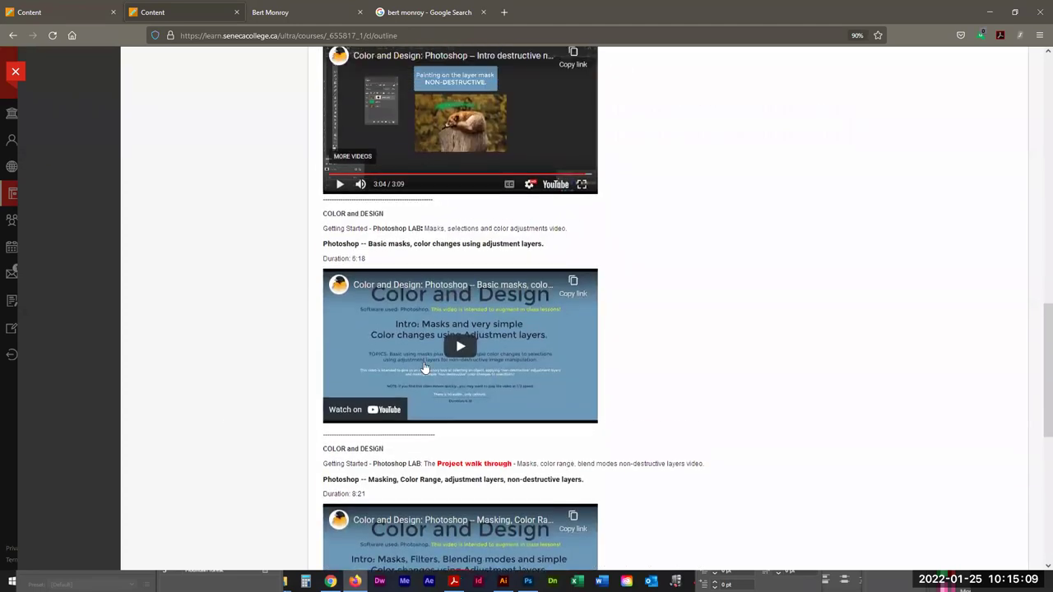
pyautogui.click(458, 348)
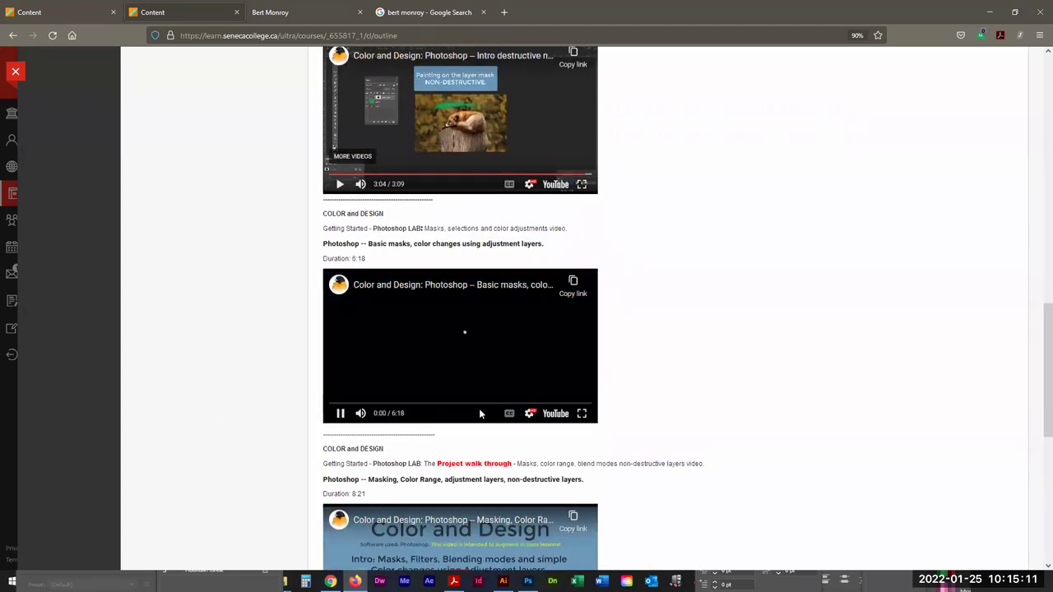
pyautogui.click(405, 404)
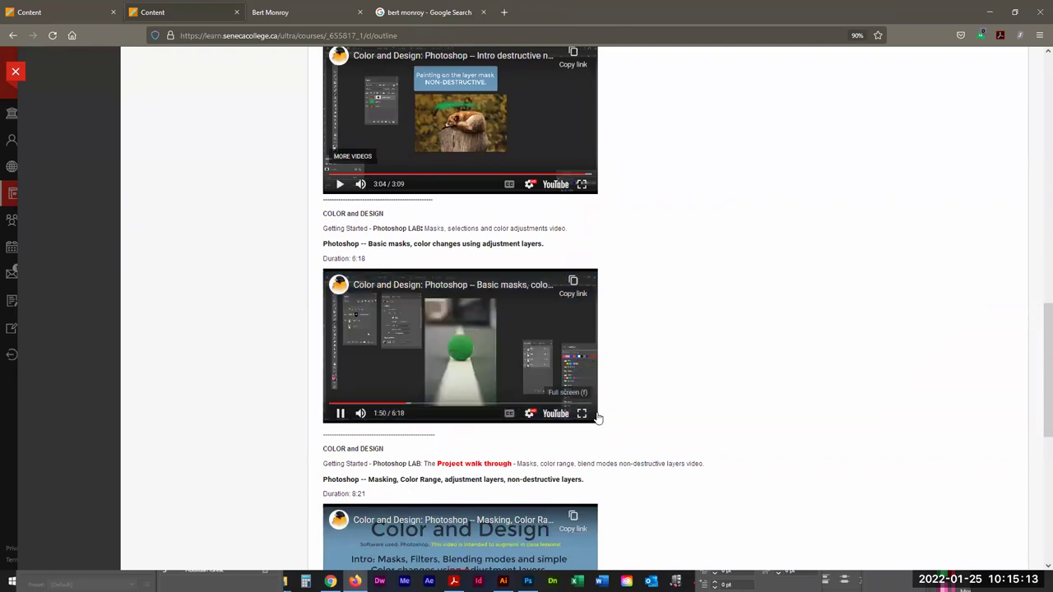
pyautogui.click(580, 414)
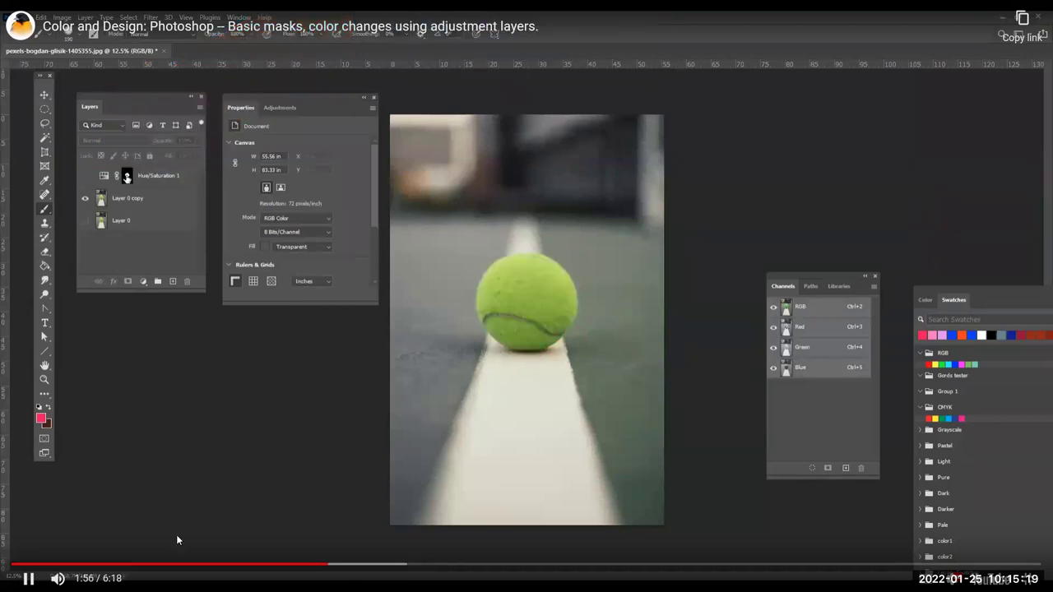
# Skim the Basic masks video from its title card to the green tennis ball, then exit full screen.
pyautogui.click(41, 564)
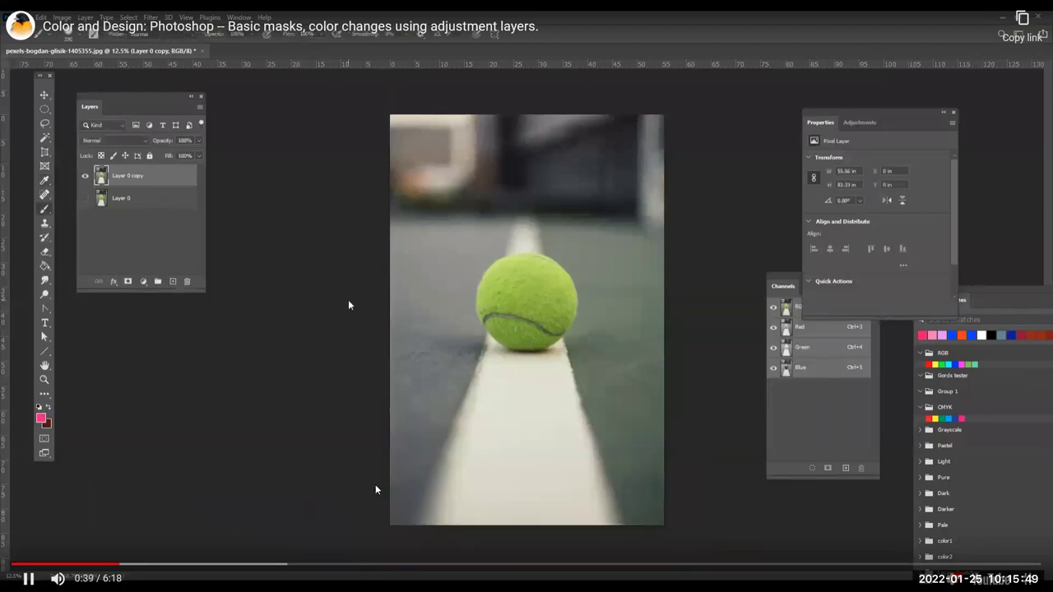
pyautogui.click(200, 565)
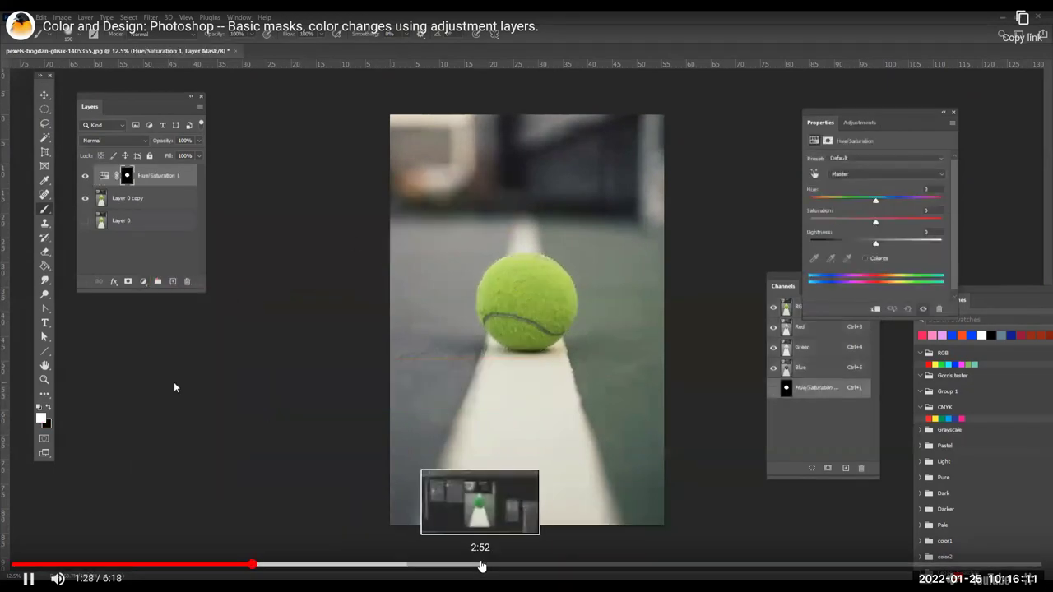
pyautogui.click(480, 566)
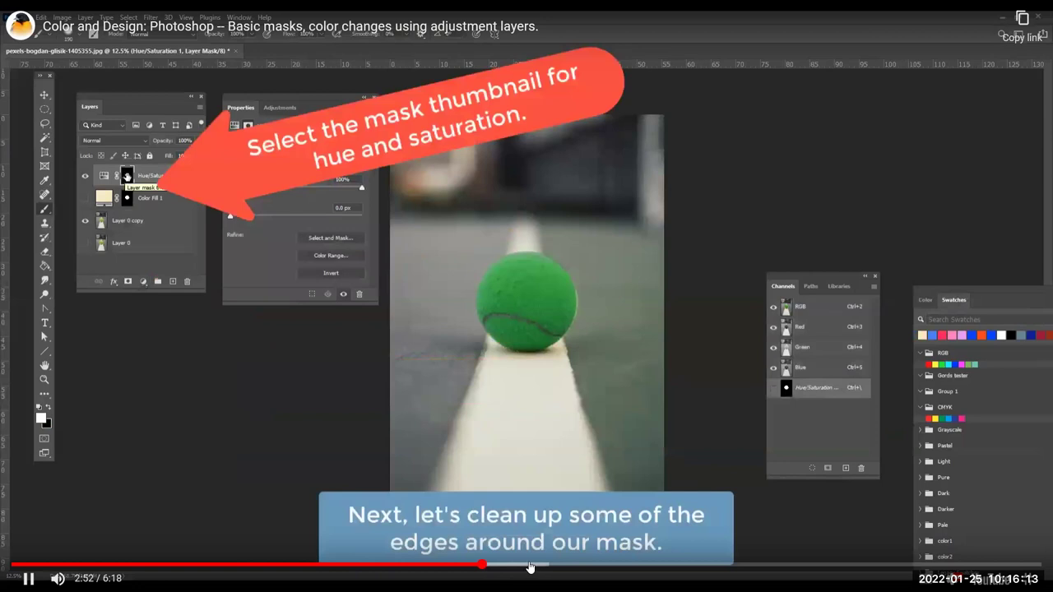
pyautogui.click(433, 566)
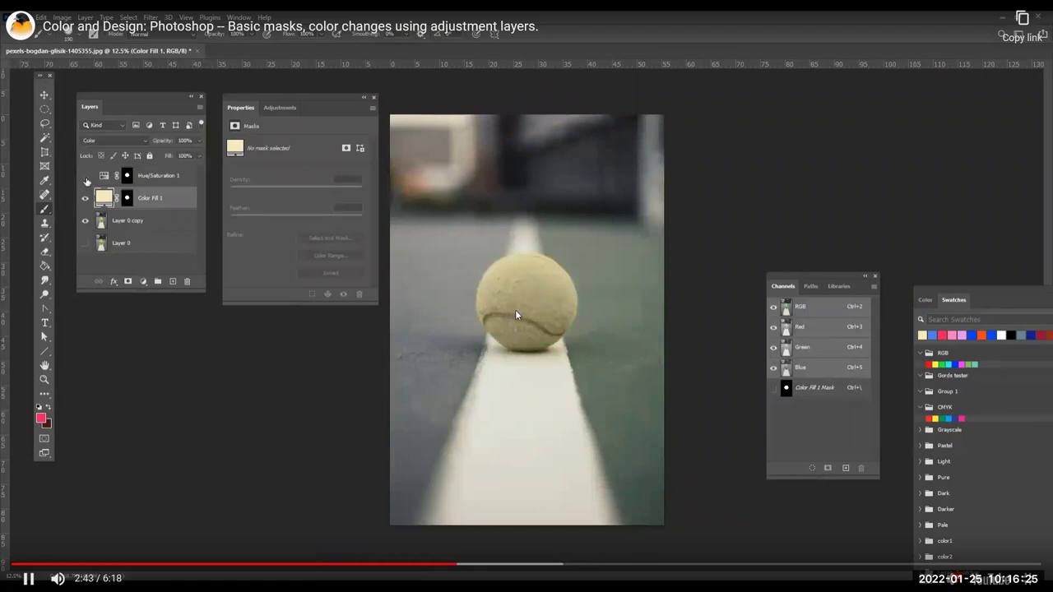
pyautogui.click(565, 565)
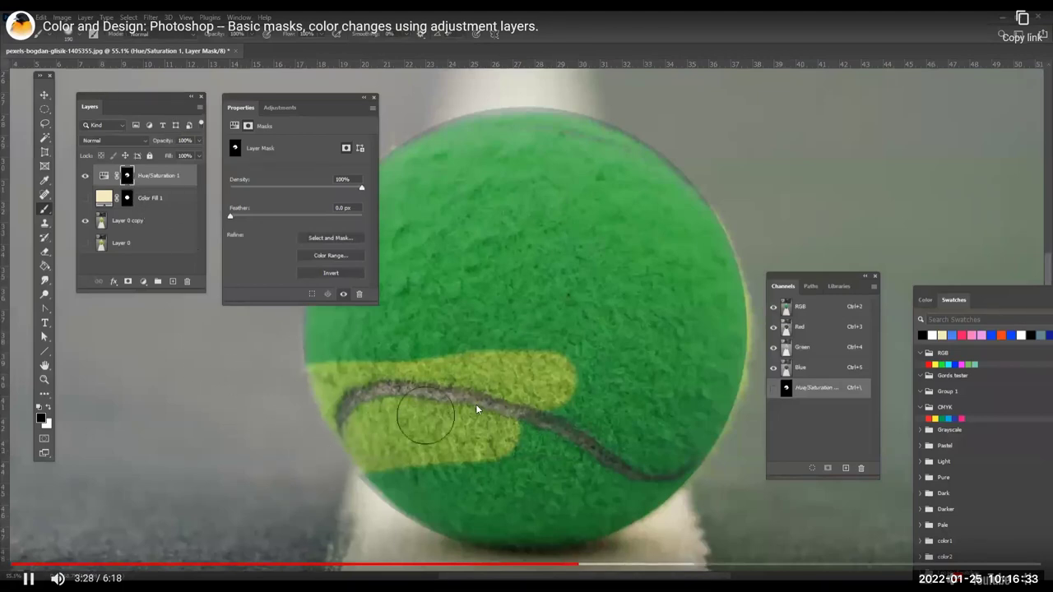
pyautogui.click(1032, 578)
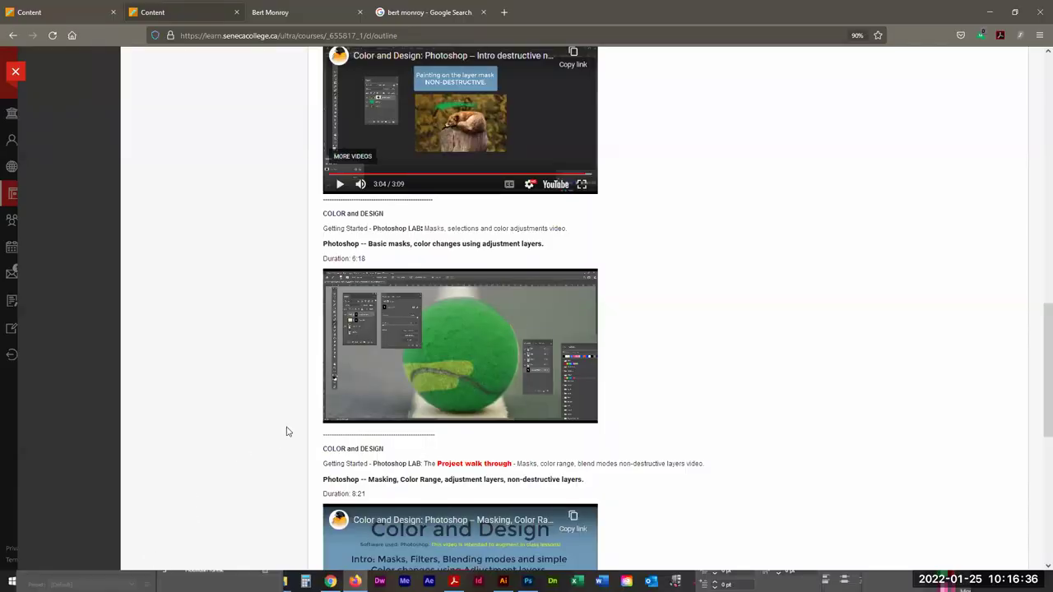
# Pause Basic masks and play the Masking, Color Range video full screen from 0:17.
pyautogui.click(340, 413)
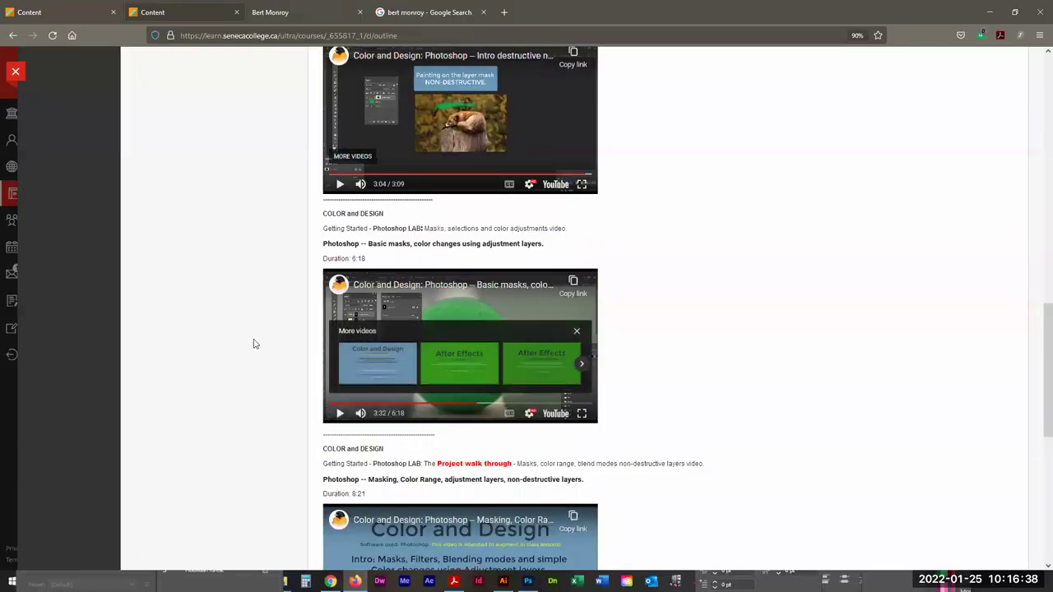
pyautogui.click(577, 330)
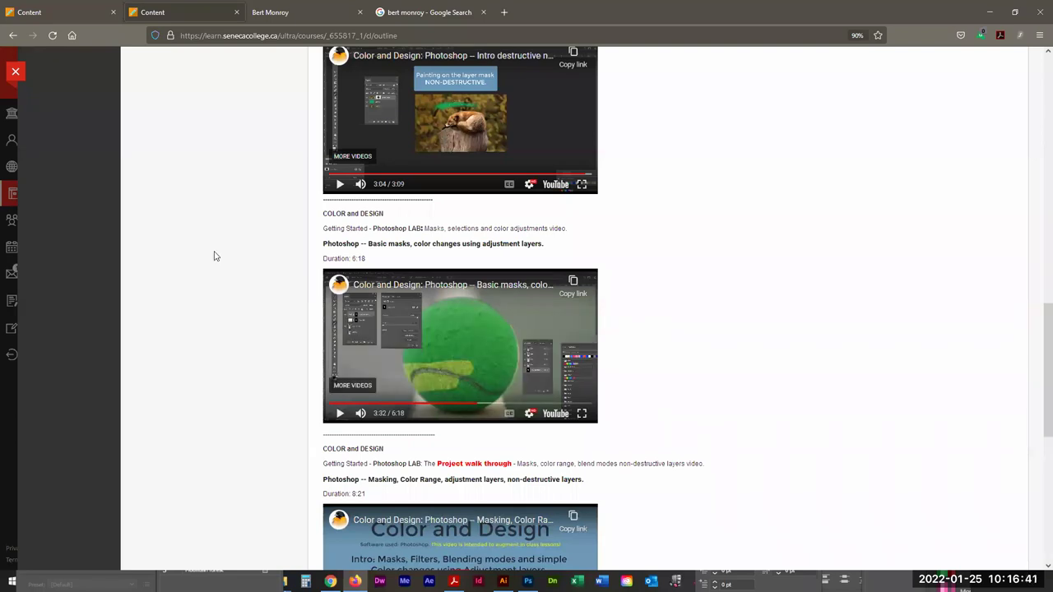
pyautogui.scroll(-3, 210, 259)
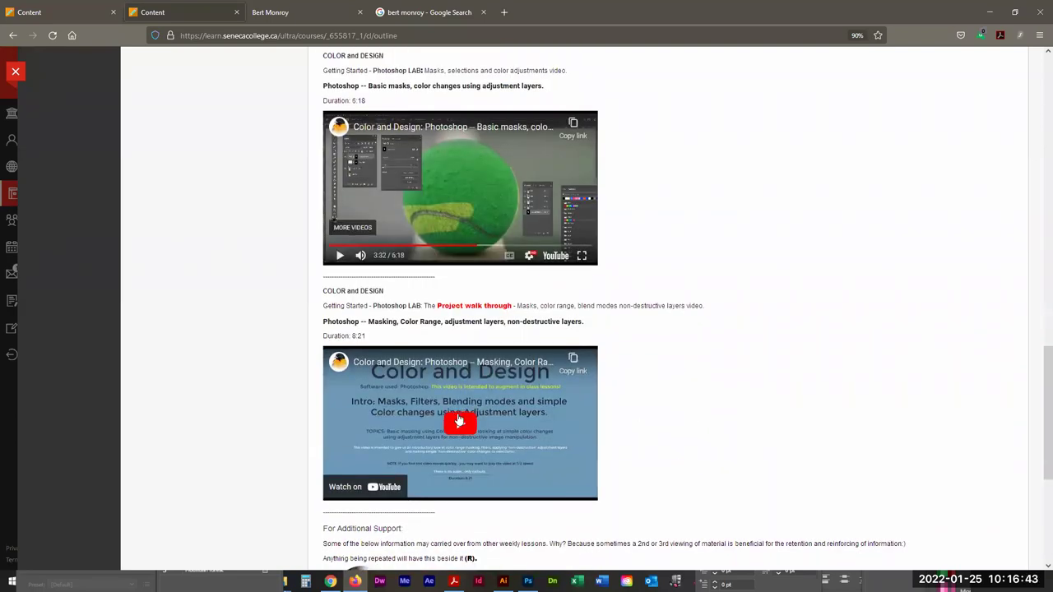
pyautogui.click(459, 424)
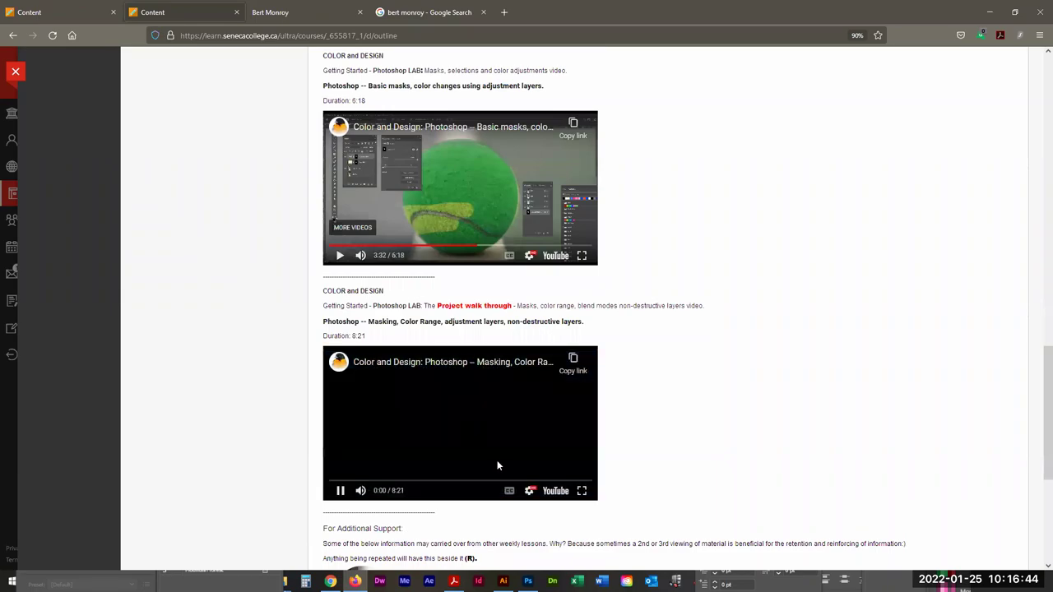
pyautogui.click(581, 491)
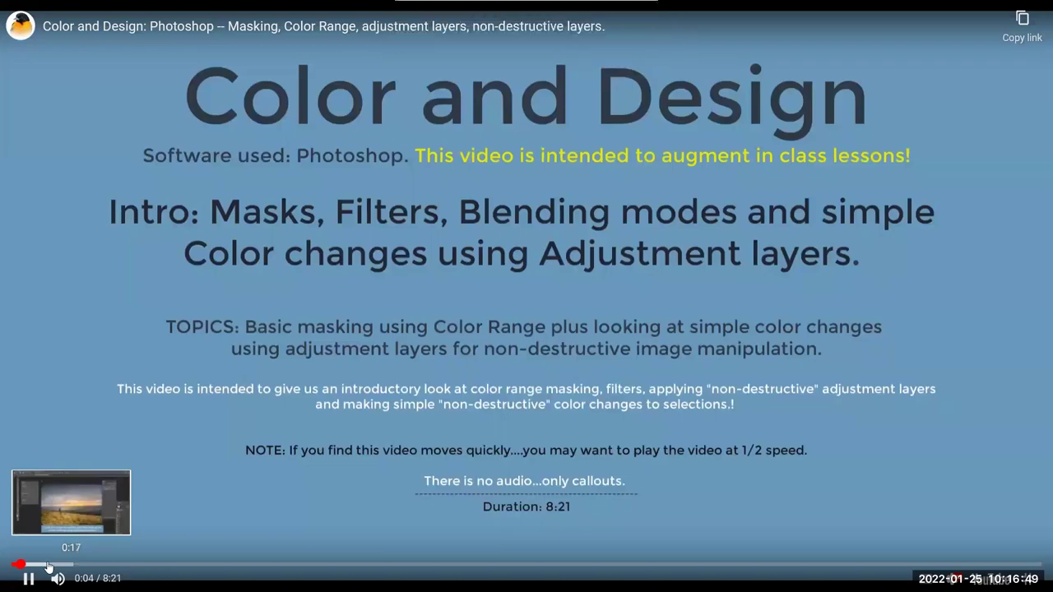
pyautogui.click(48, 566)
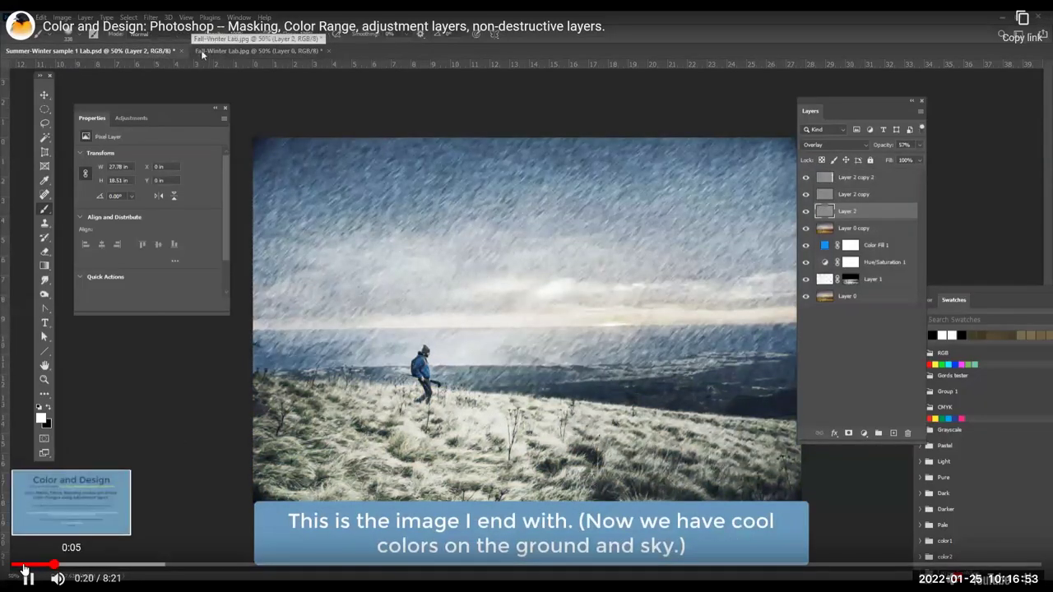
# Skim the masking tutorial from the title card ahead to around 2:20.
pyautogui.click(24, 564)
pyautogui.click(40, 565)
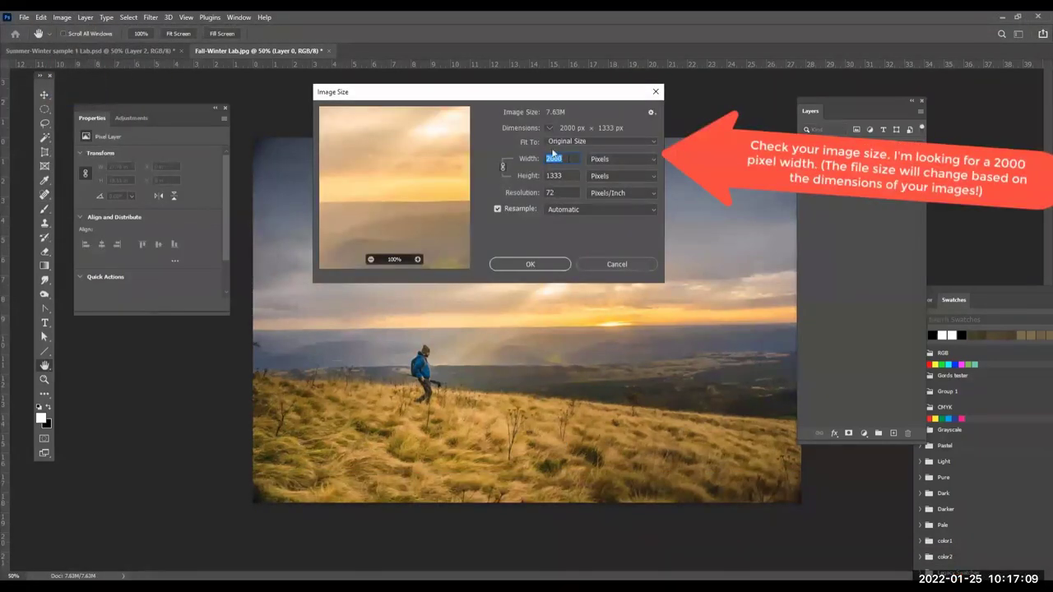
pyautogui.moveTo(131, 566); pyautogui.dragTo(300, 567)
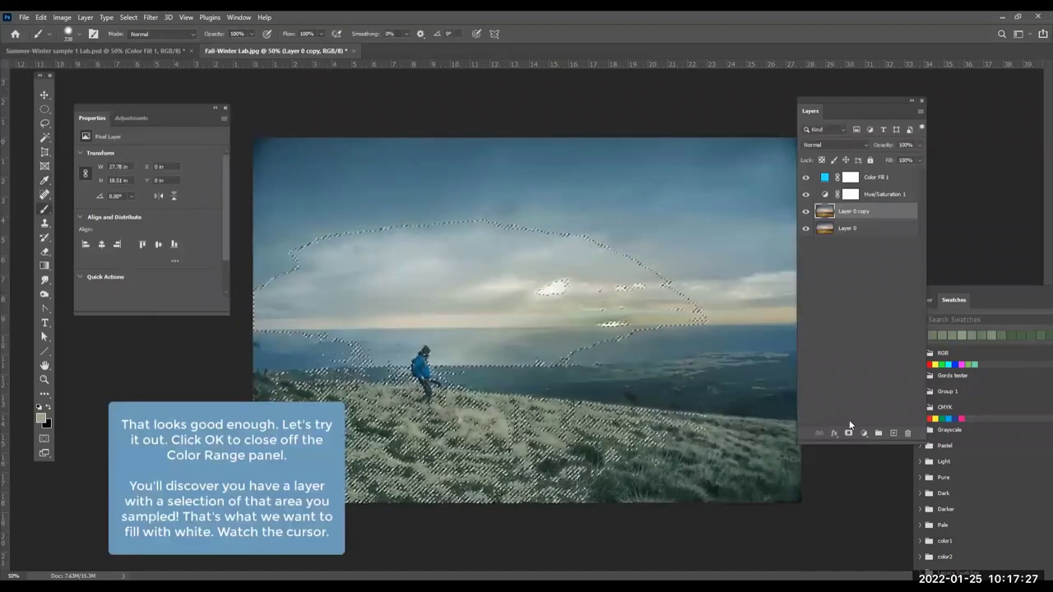
pyautogui.click(893, 433)
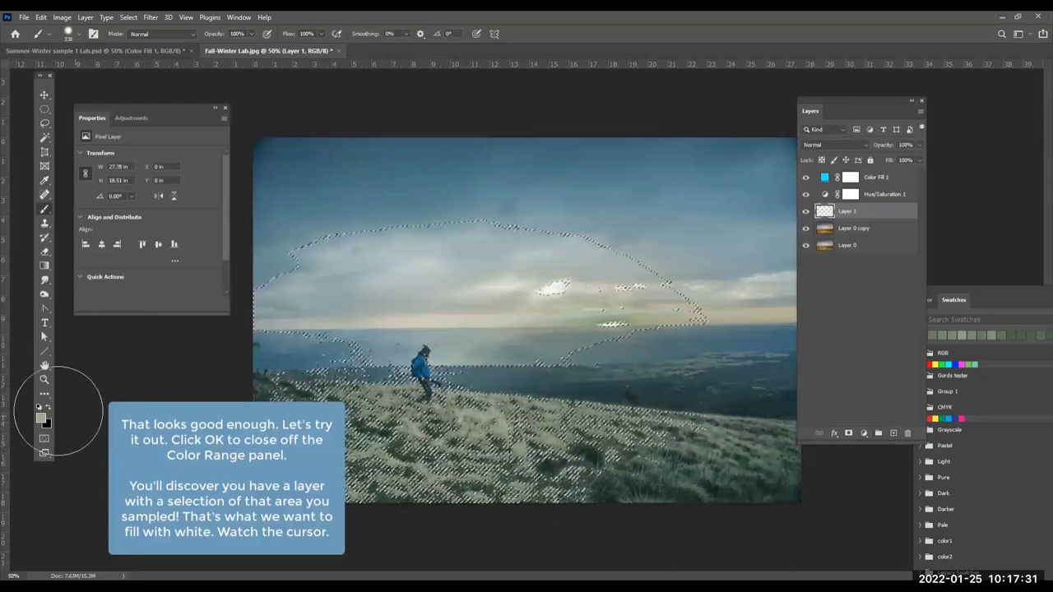
pyautogui.click(49, 406)
pyautogui.click(50, 407)
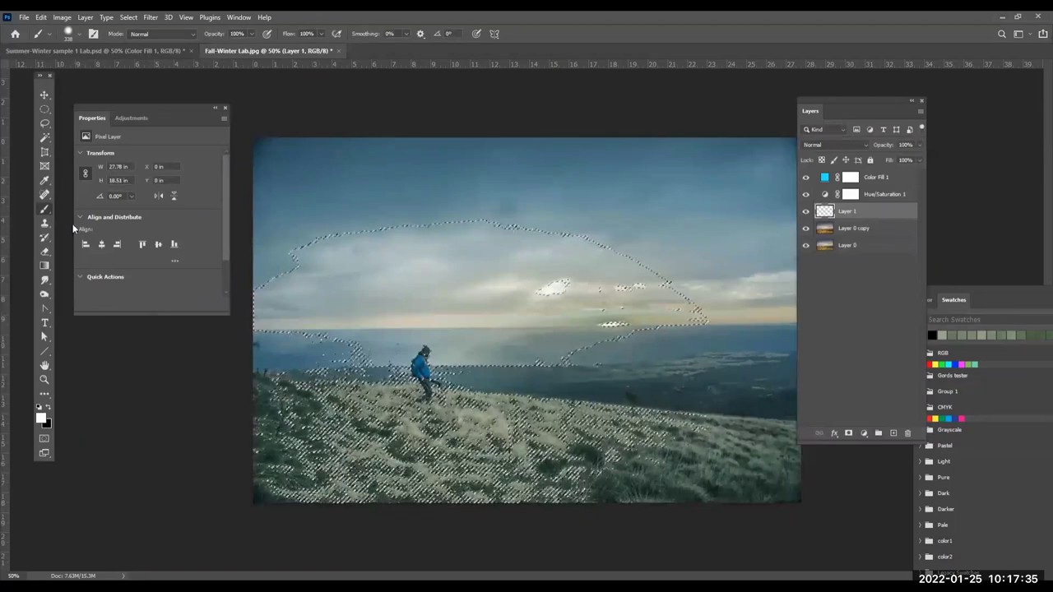
# Pause at the 2:59 finished-version comparison and return from full screen to the course page.
pyautogui.click(40, 16)
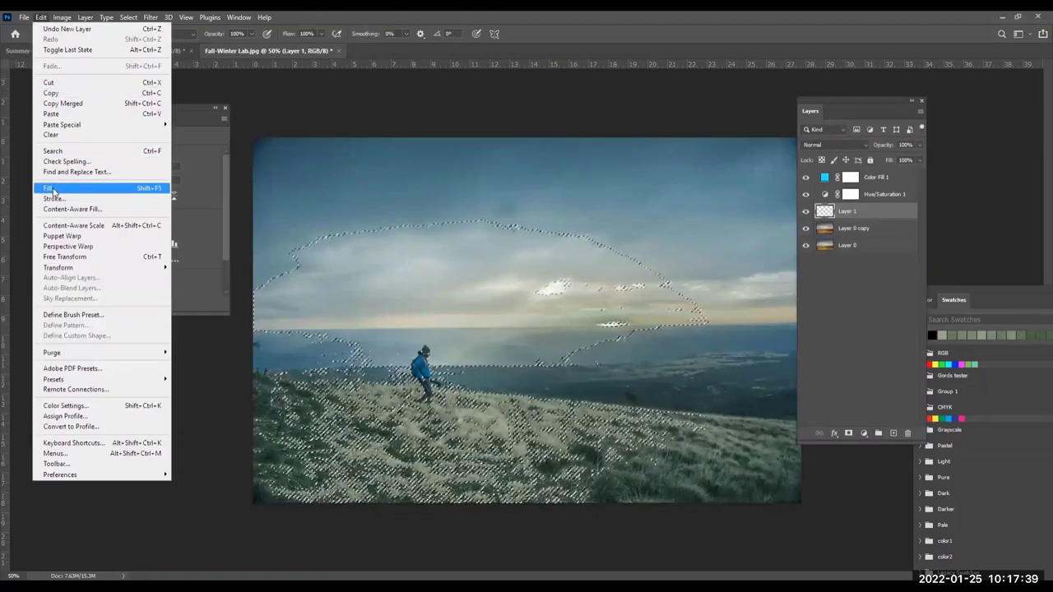
pyautogui.click(52, 191)
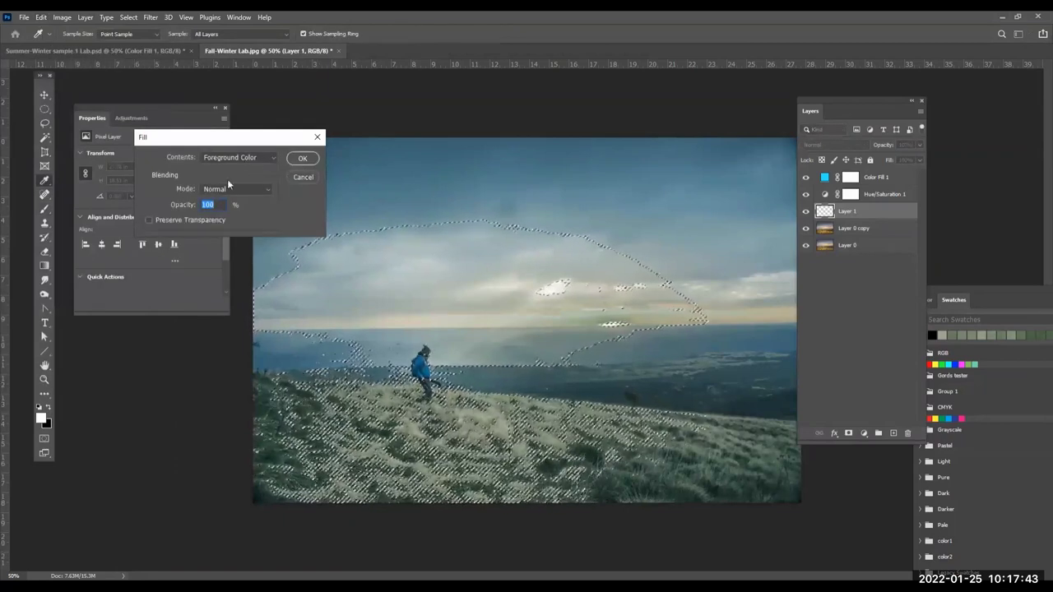
pyautogui.click(274, 158)
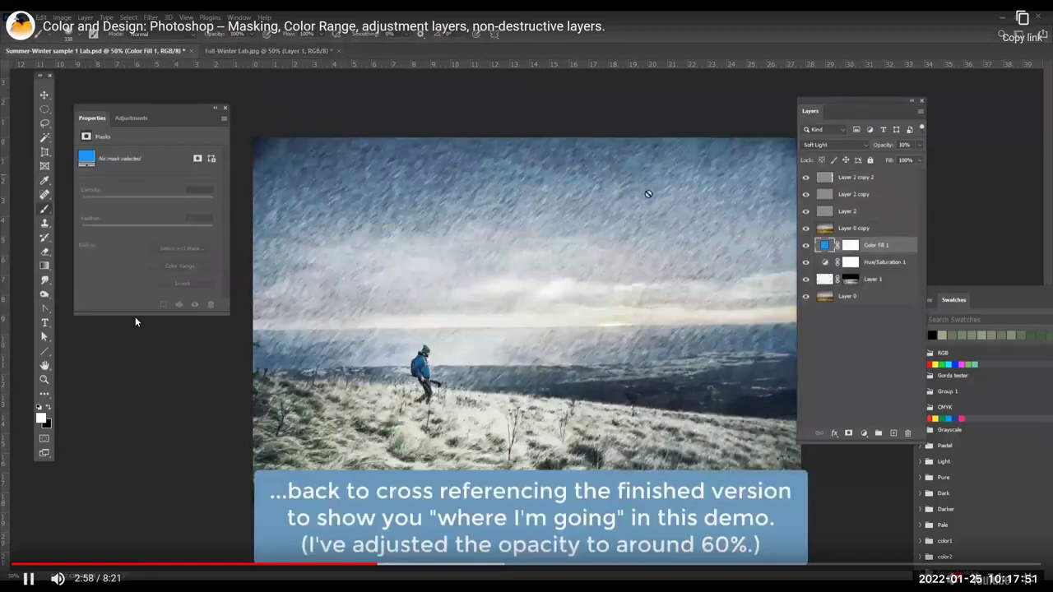
pyautogui.click(28, 577)
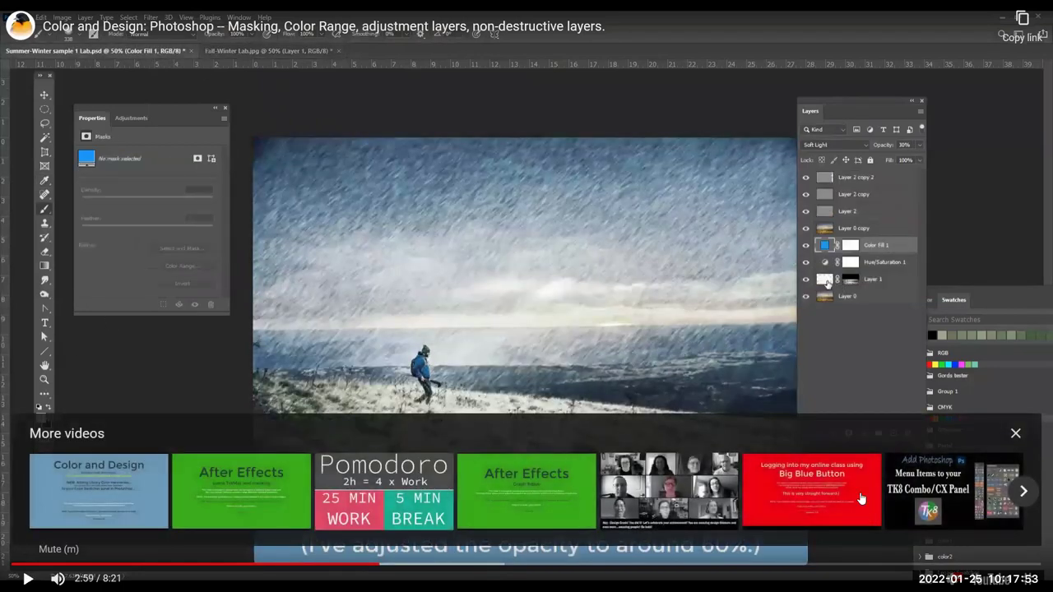
pyautogui.click(1016, 432)
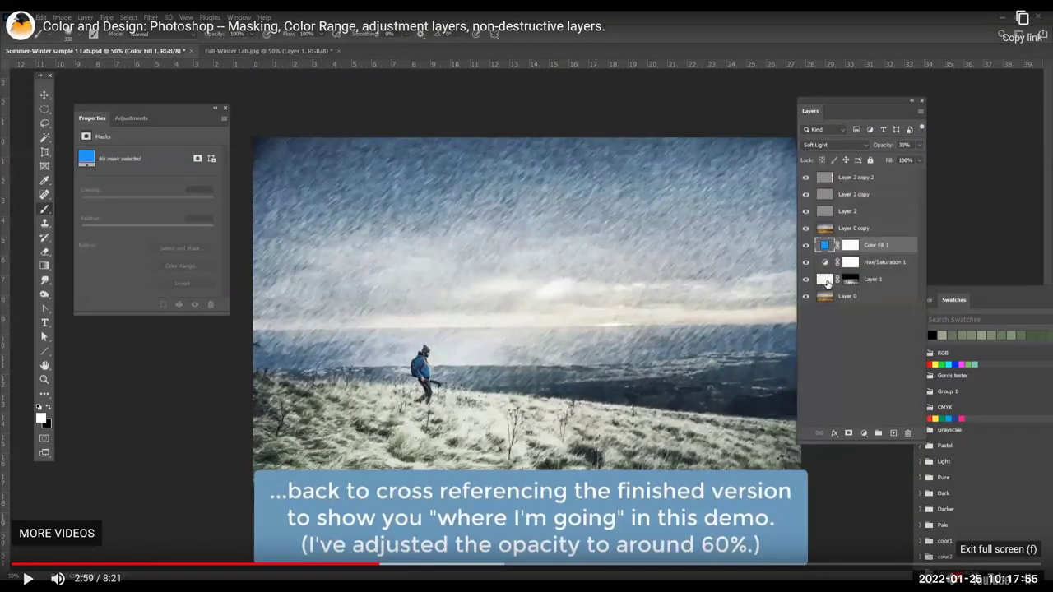
pyautogui.press('Escape')
# Briefly play the Creating Tints video and leave it paused near 0:09.
pyautogui.scroll(-1, 450, 322)
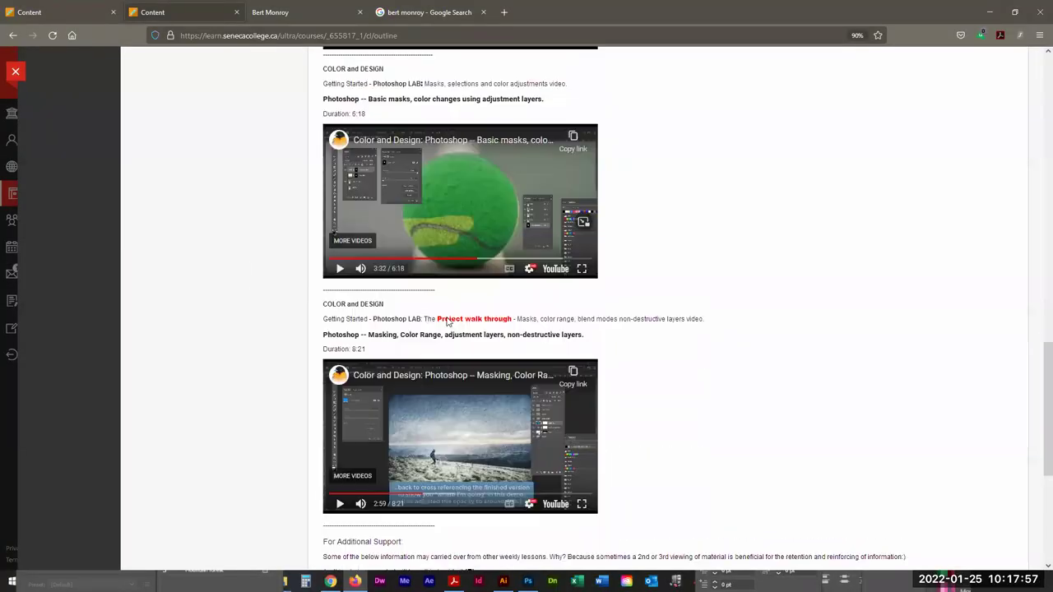
pyautogui.scroll(10, 649, 262)
pyautogui.scroll(-3, 654, 263)
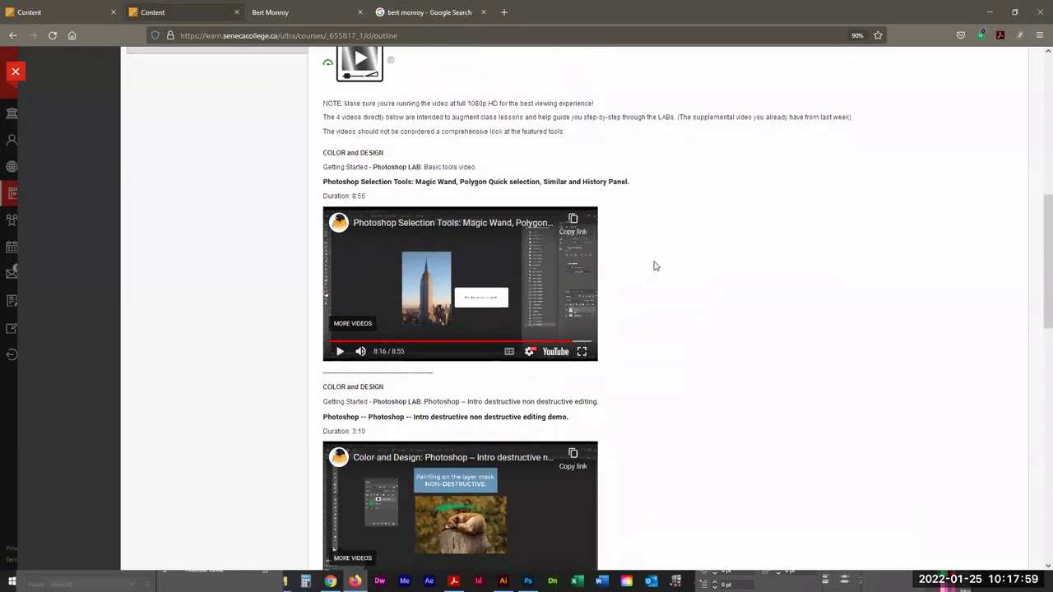
pyautogui.scroll(2, 559, 307)
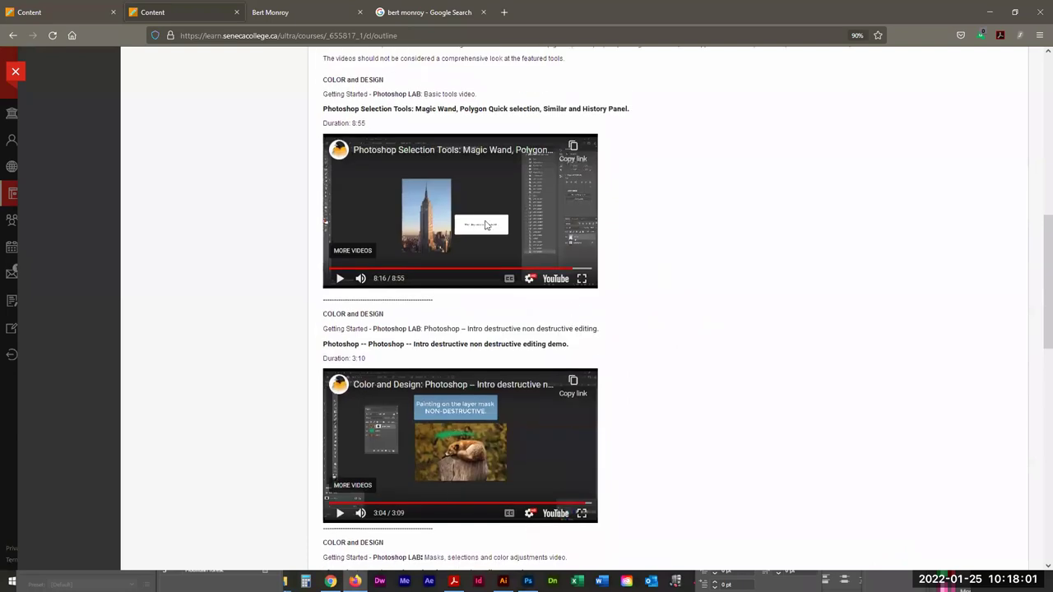
pyautogui.scroll(-8, 442, 304)
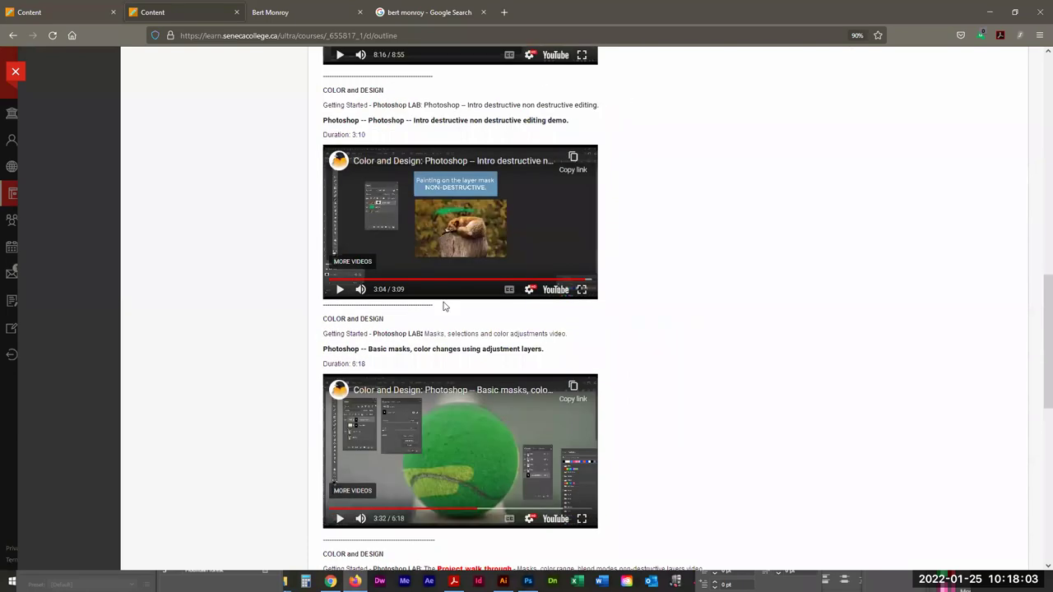
pyautogui.scroll(-1, 438, 256)
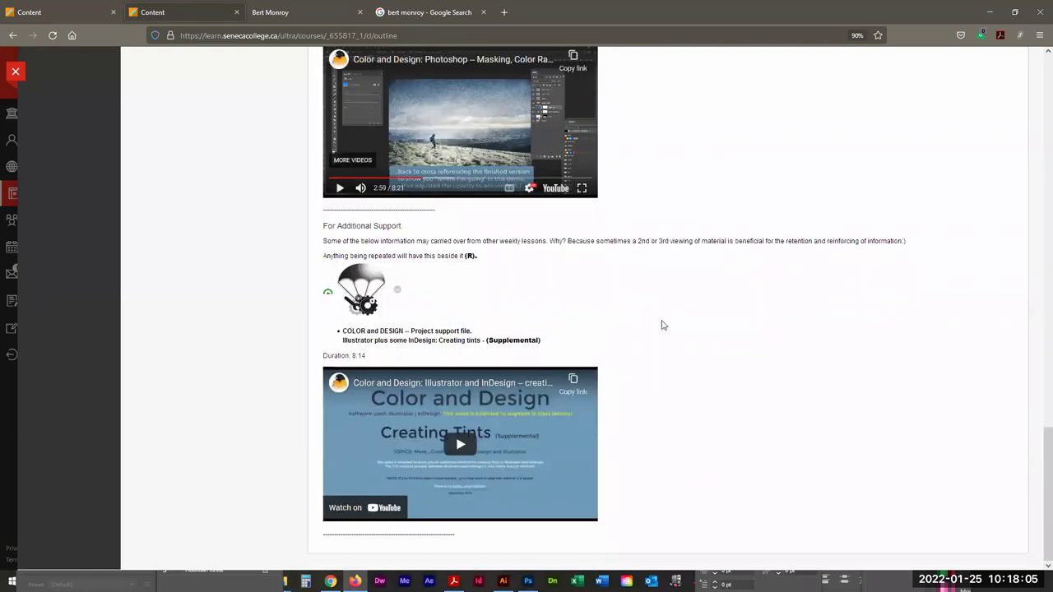
pyautogui.scroll(10, 162, 299)
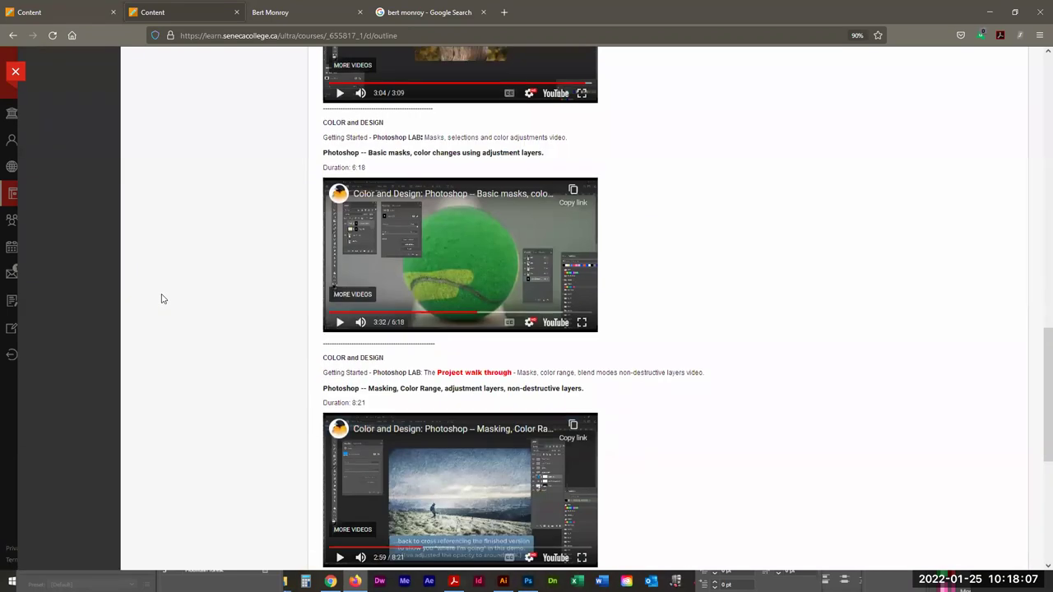
pyautogui.scroll(-10, 164, 301)
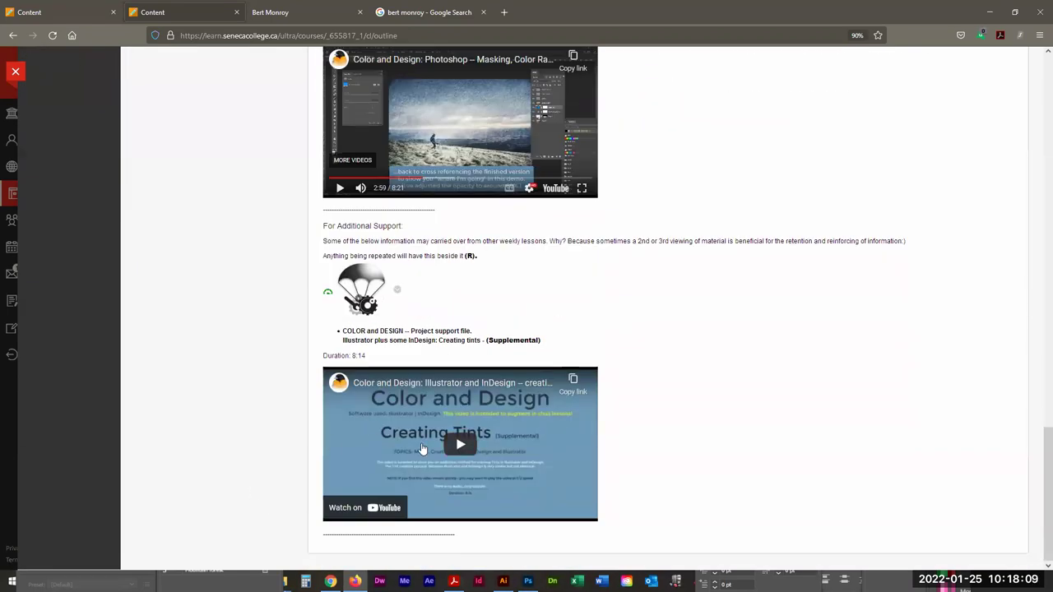
pyautogui.click(459, 445)
pyautogui.click(439, 501)
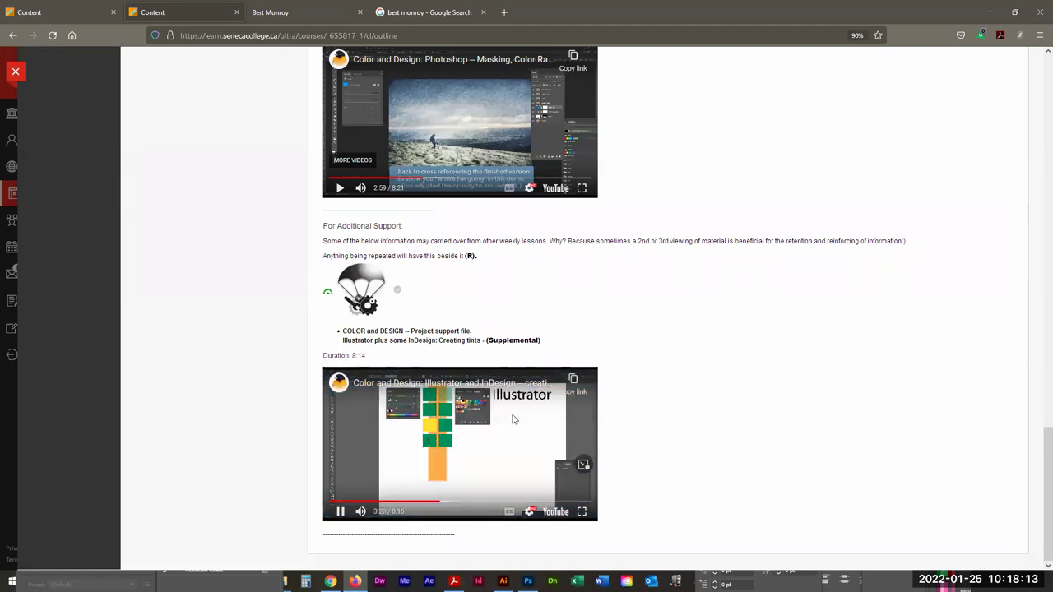
pyautogui.click(334, 502)
pyautogui.click(346, 458)
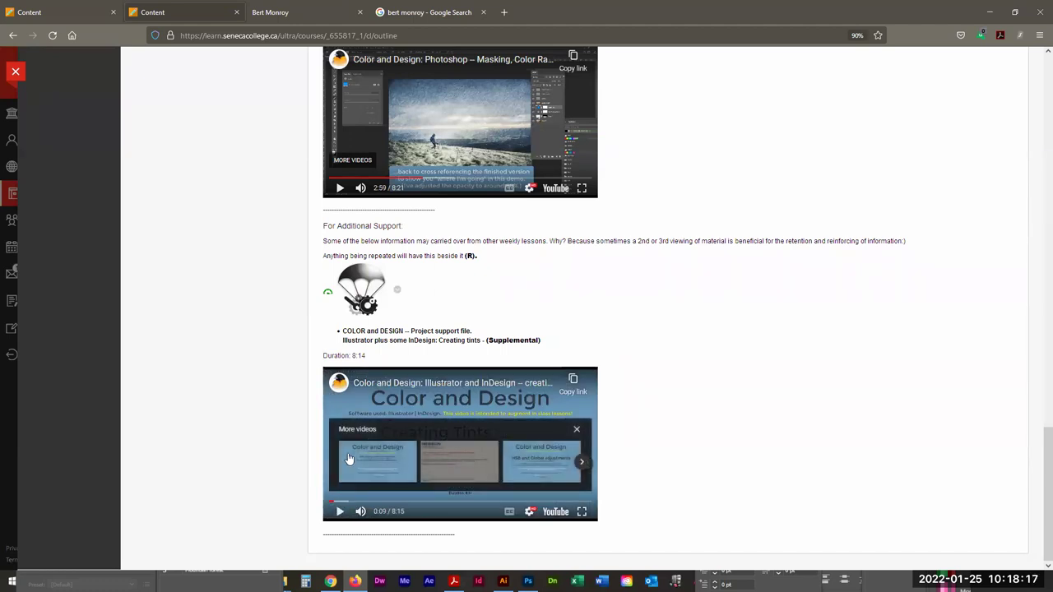
pyautogui.click(575, 428)
# Go to the Reference examples -- Project 4 page via the Table of Contents.
pyautogui.scroll(1, 227, 334)
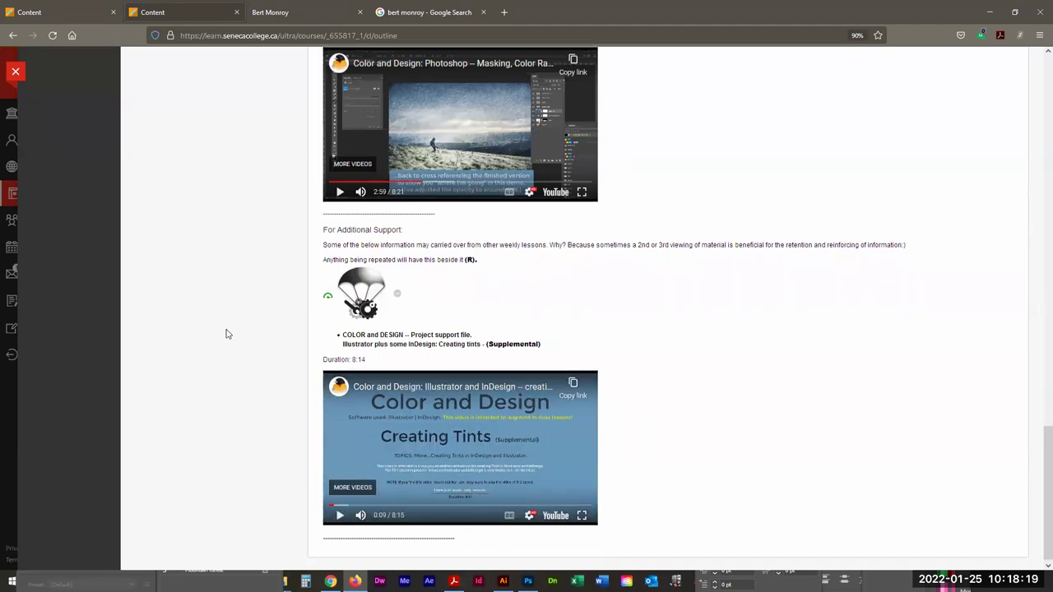
pyautogui.scroll(15, 228, 334)
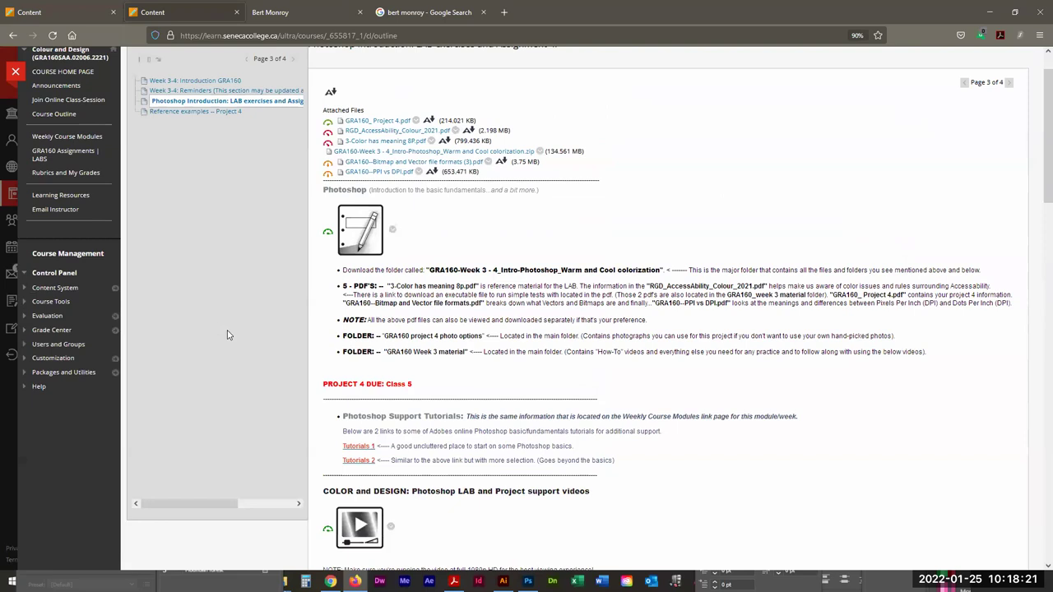
pyautogui.scroll(2, 228, 334)
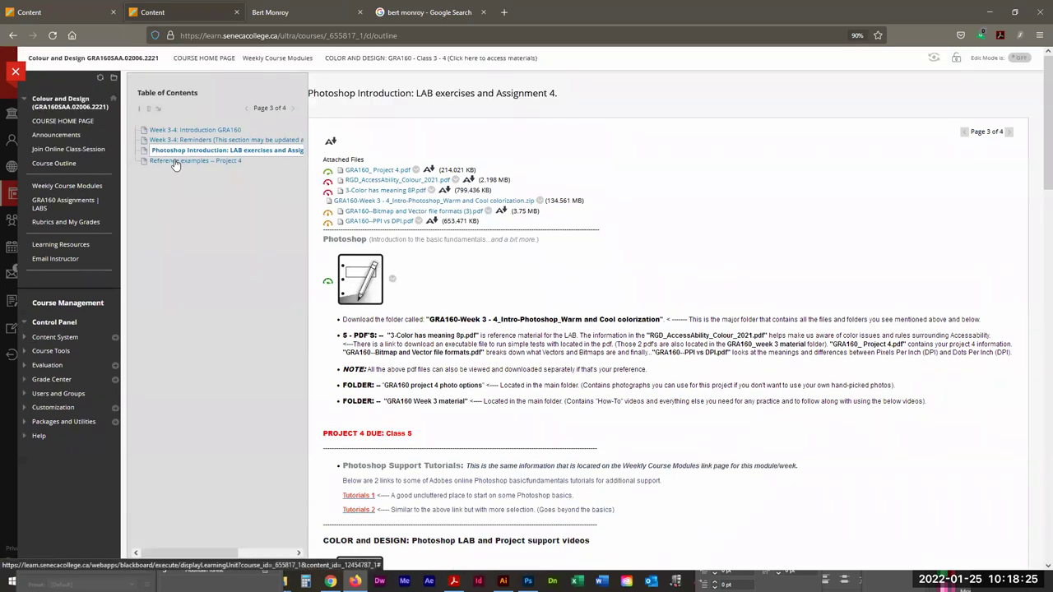
pyautogui.click(174, 161)
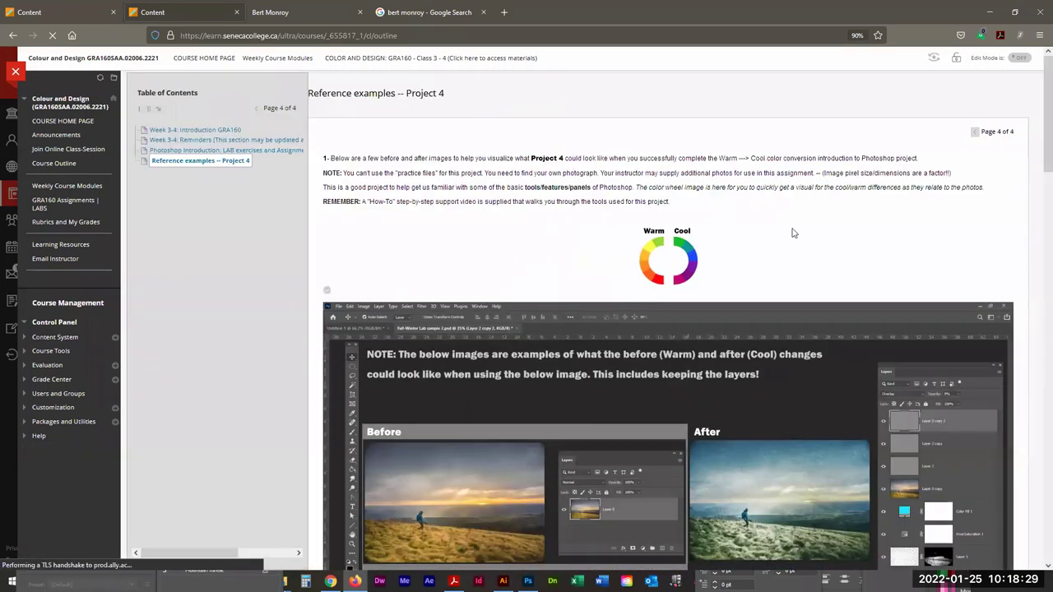
# Look over the Project 4 reference examples, then go to 'Photoshop Introduction: LAB exercises and Assignment 4'.
pyautogui.scroll(-3, 905, 280)
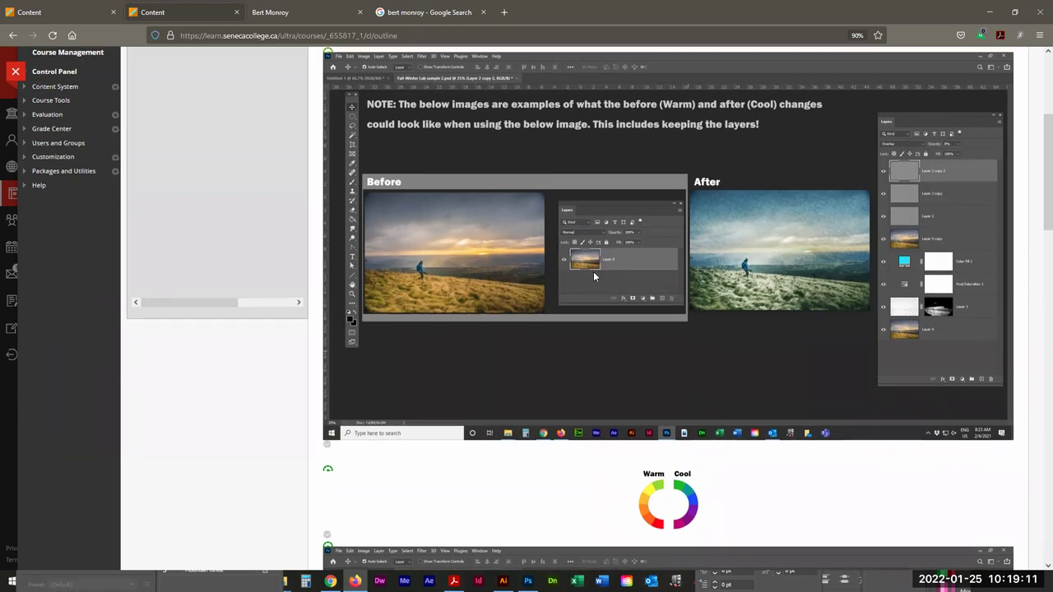
pyautogui.scroll(-10, 596, 272)
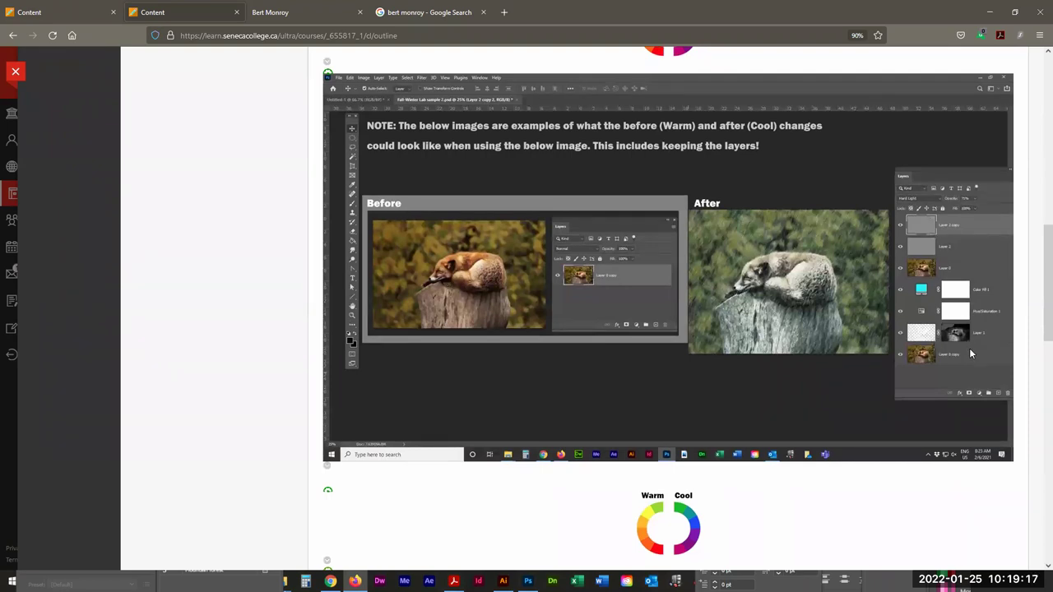
pyautogui.scroll(-10, 590, 342)
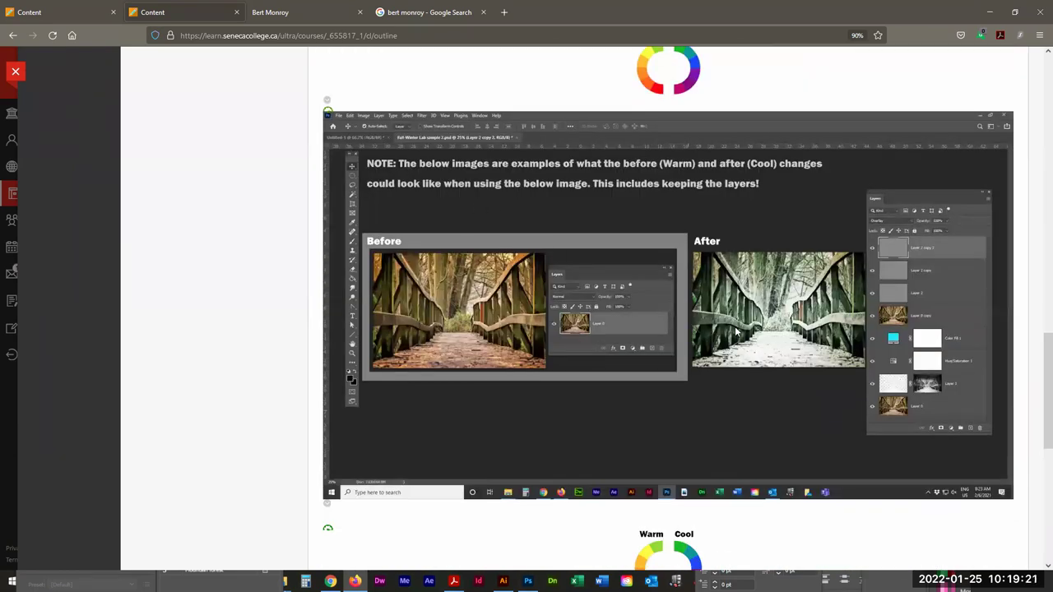
pyautogui.scroll(-10, 786, 391)
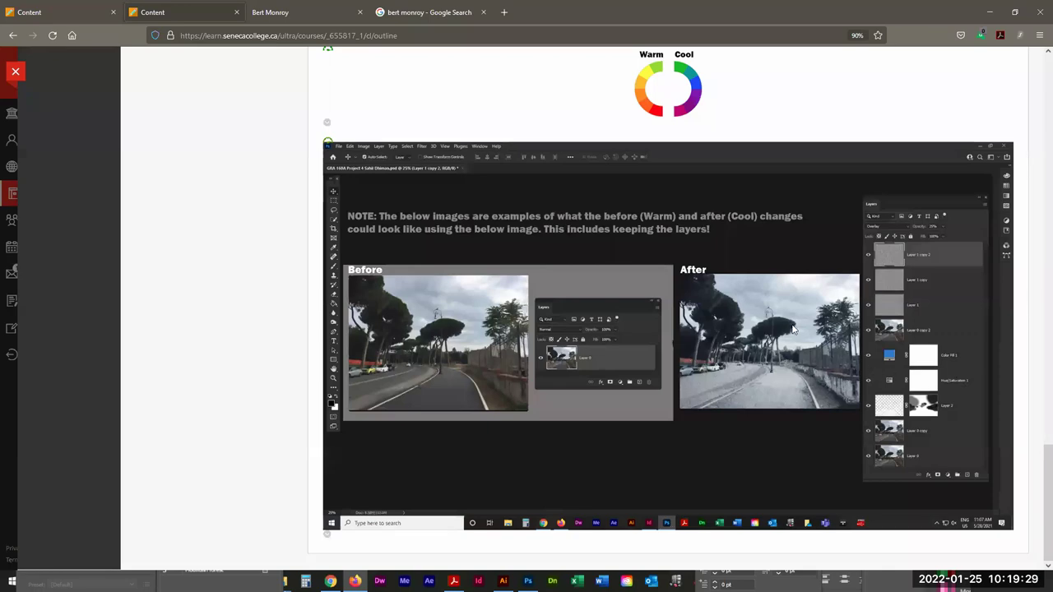
pyautogui.scroll(12, 793, 327)
pyautogui.scroll(15, 793, 327)
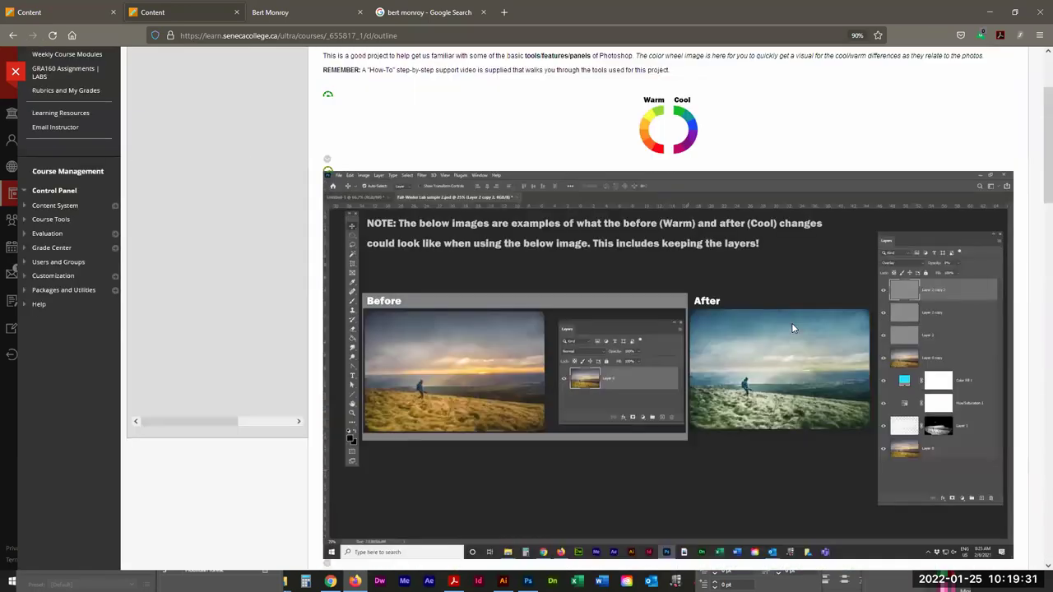
pyautogui.scroll(-2, 815, 327)
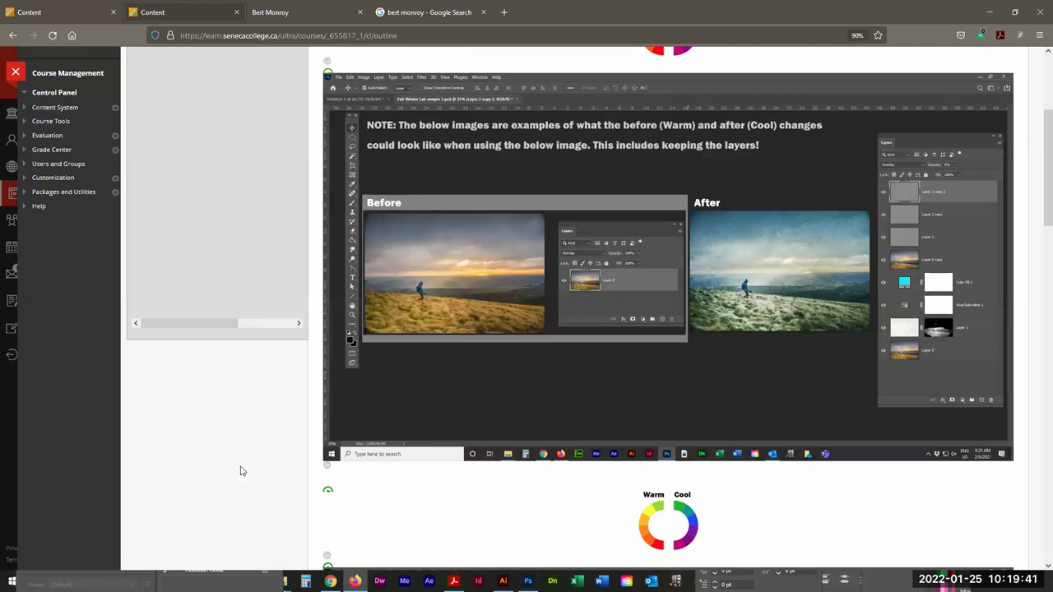
pyautogui.scroll(3, 231, 440)
pyautogui.click(195, 151)
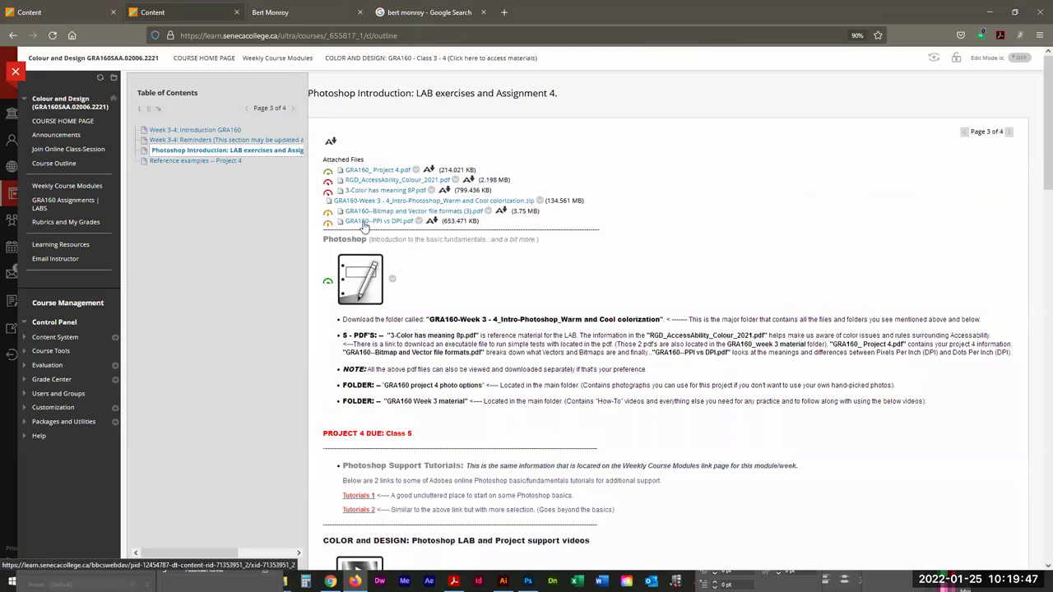
pyautogui.click(375, 171)
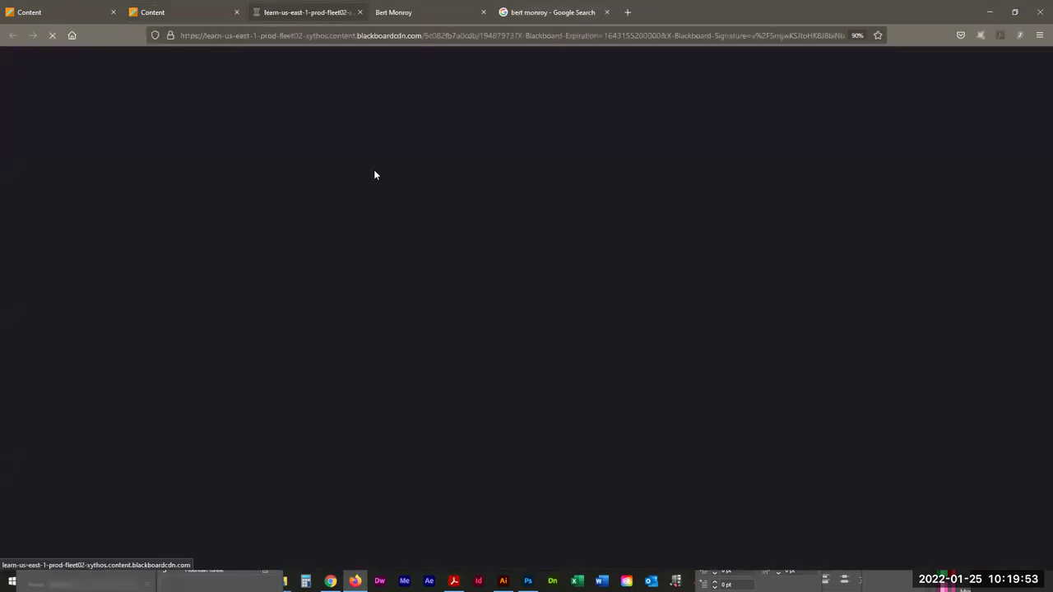
pyautogui.scroll(-3, 482, 317)
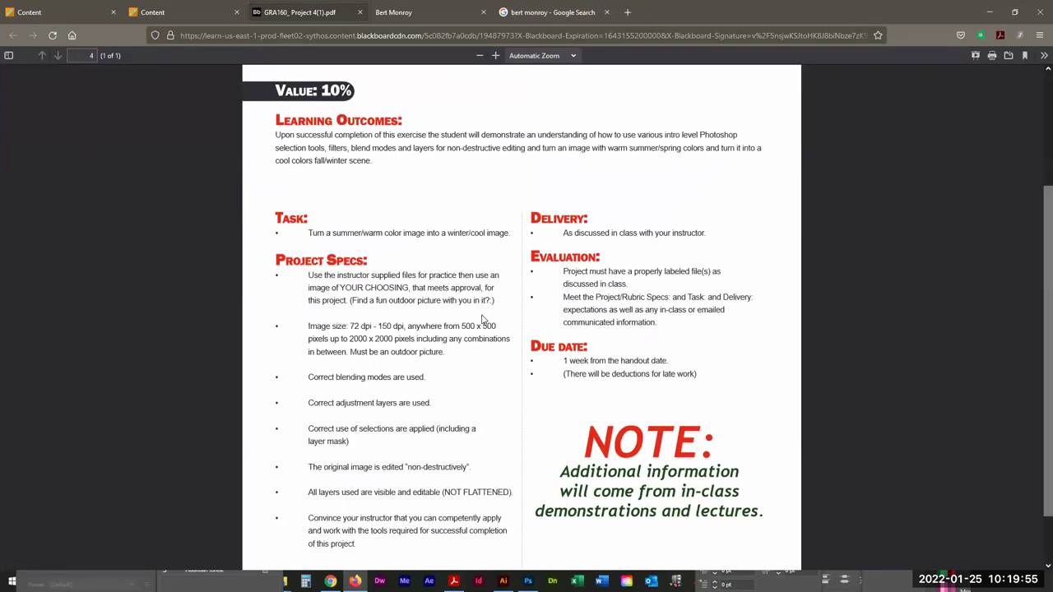
pyautogui.scroll(3, 483, 319)
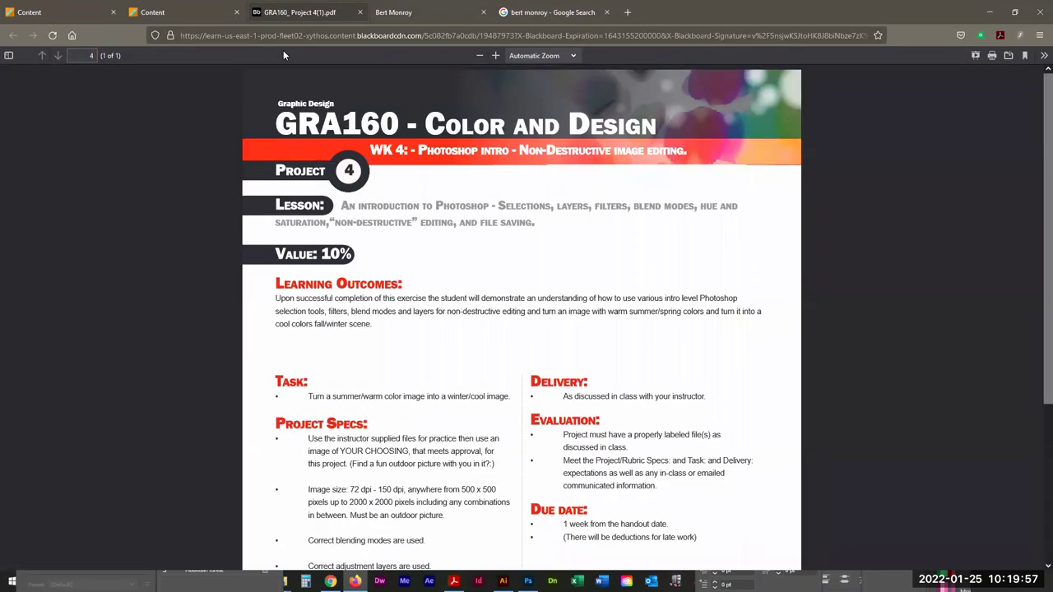
pyautogui.click(359, 12)
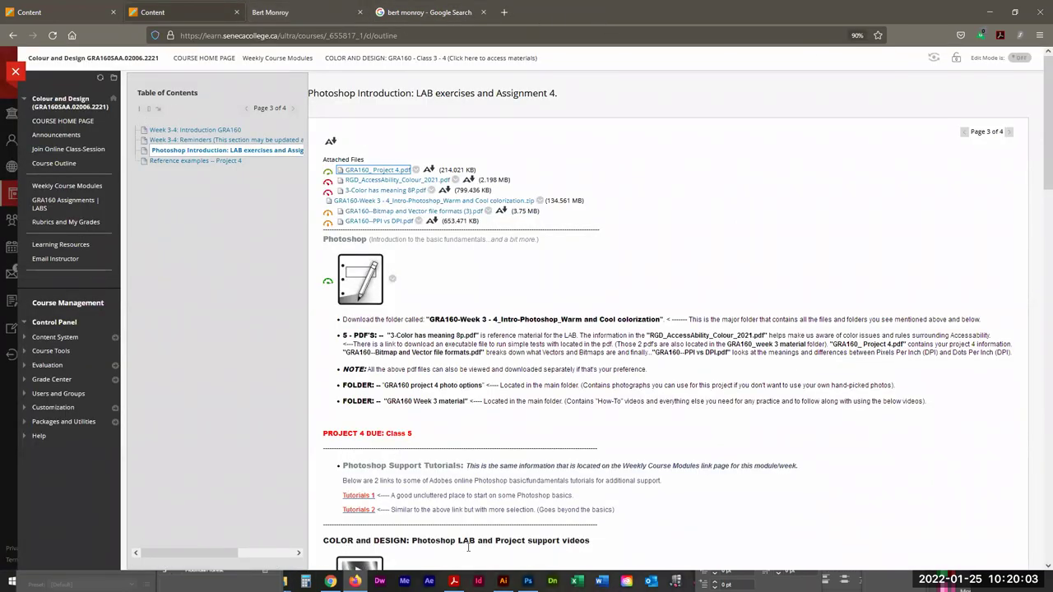
pyautogui.scroll(-2, 214, 559)
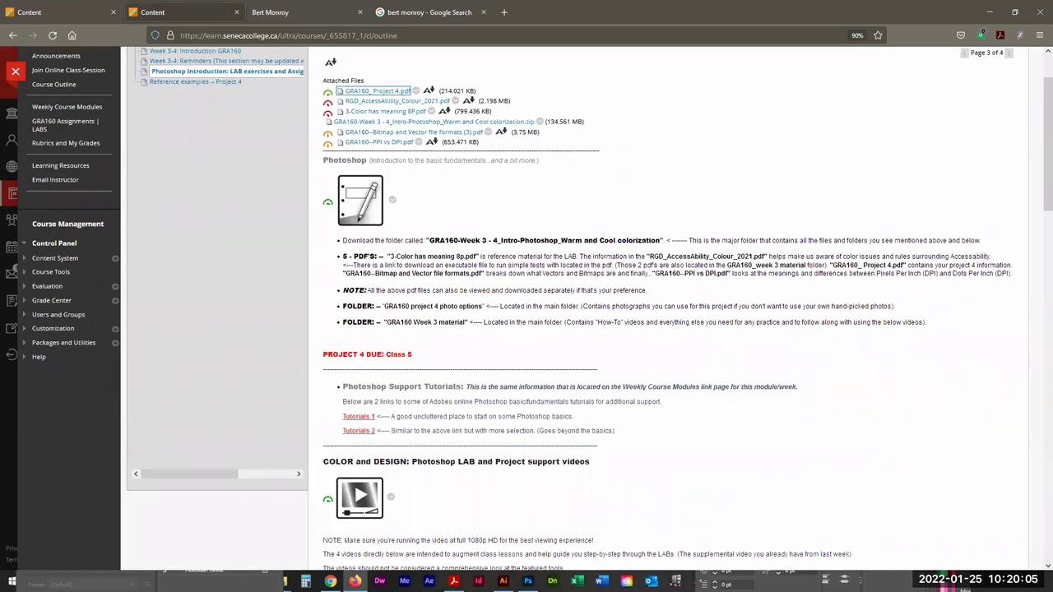
pyautogui.click(990, 13)
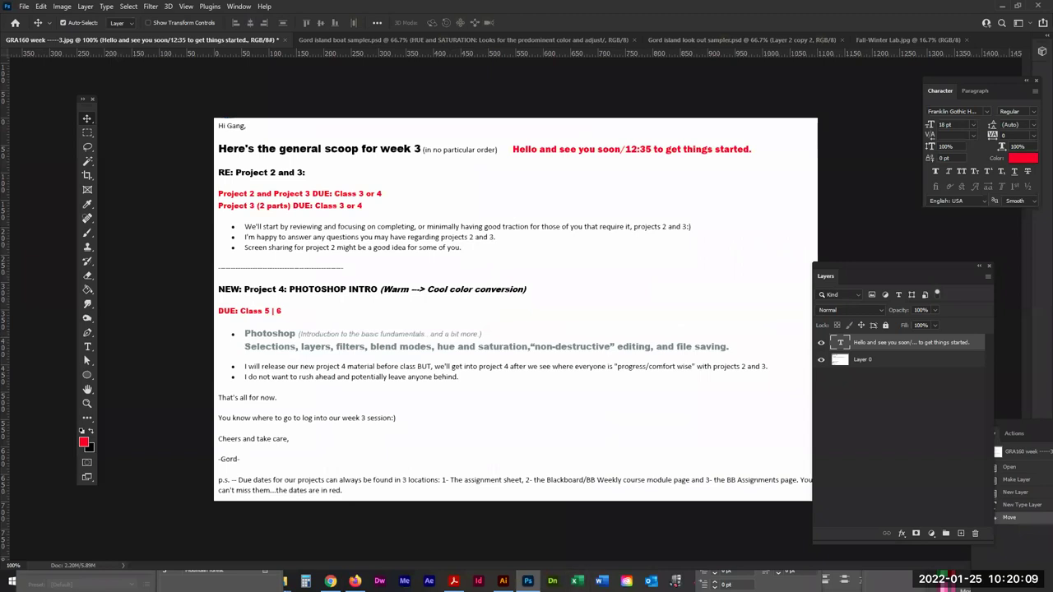
# Switch to Illustrator, maximize it, and pull out the Artboards and Image Trace panels.
pyautogui.hotkey('alt', 'Tab')
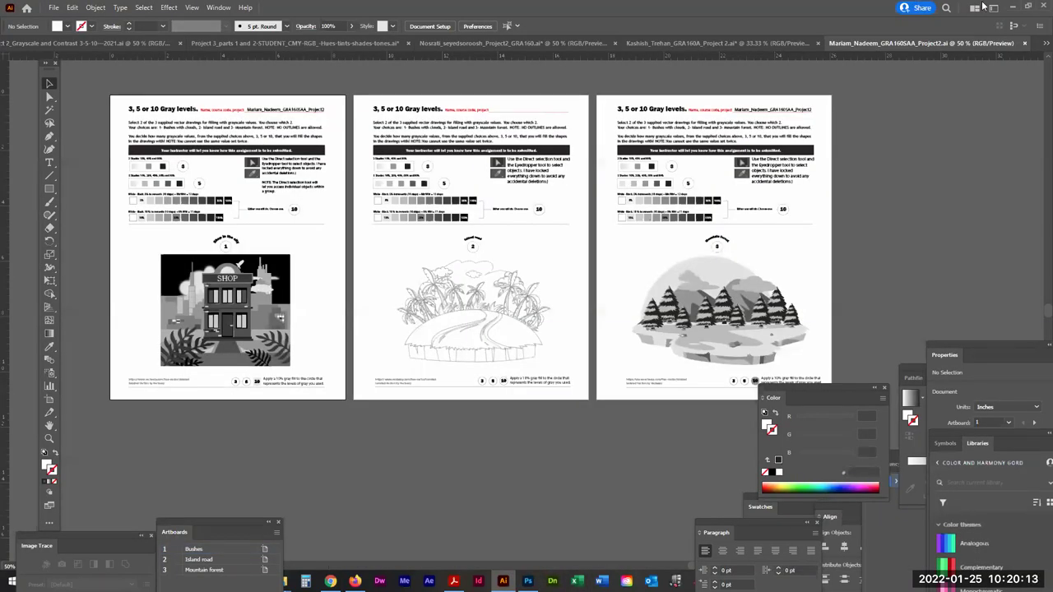
pyautogui.press('super+Right')
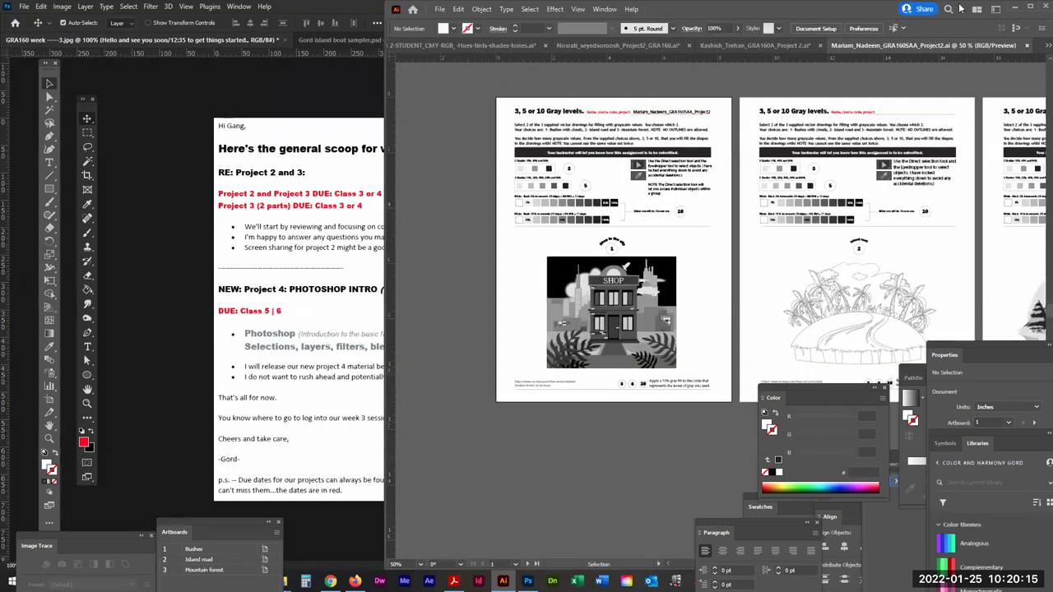
pyautogui.press('super+Up')
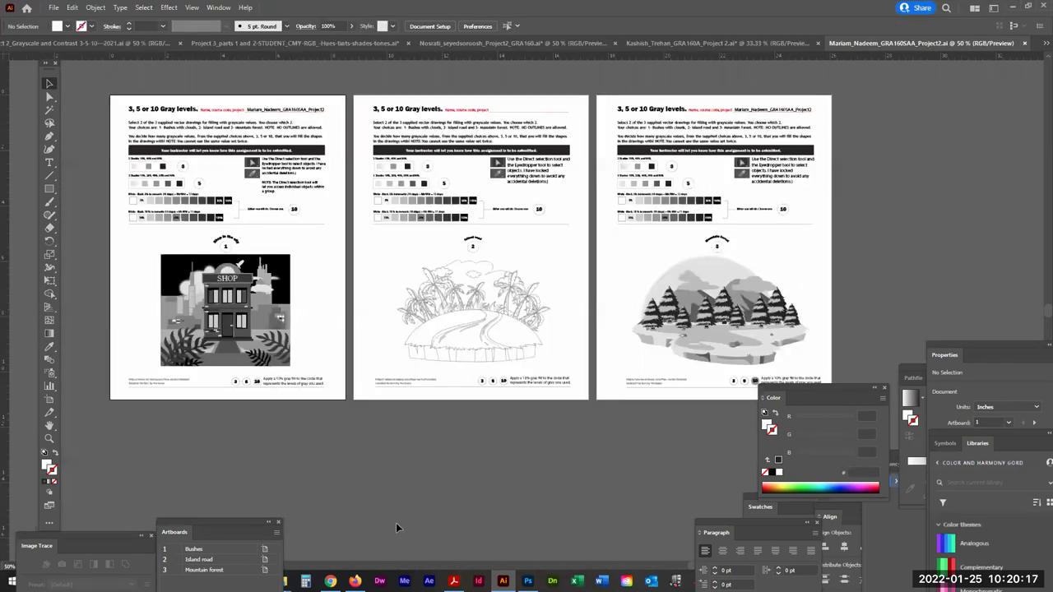
pyautogui.moveTo(200, 527); pyautogui.dragTo(309, 352)
pyautogui.moveTo(36, 545)
pyautogui.mouseDown()
pyautogui.moveTo(103, 393)
pyautogui.moveTo(124, 240)
pyautogui.moveTo(127, 302)
pyautogui.moveTo(485, 107)
pyautogui.mouseUp()
# Bring the GRA160 Jan 2022 -----files folder window to the front.
pyautogui.moveTo(282, 578)
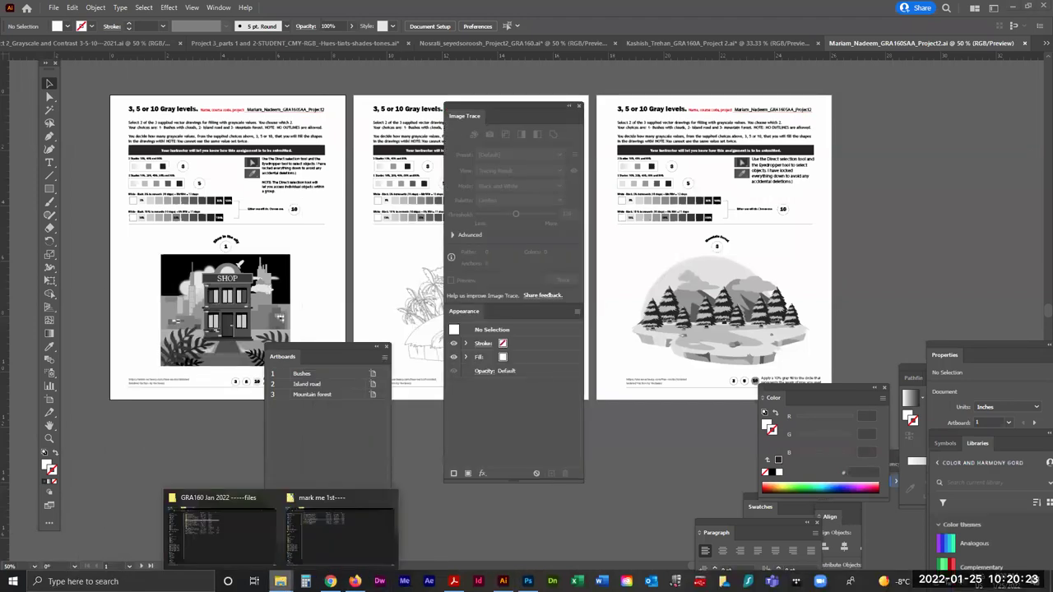
pyautogui.click(389, 498)
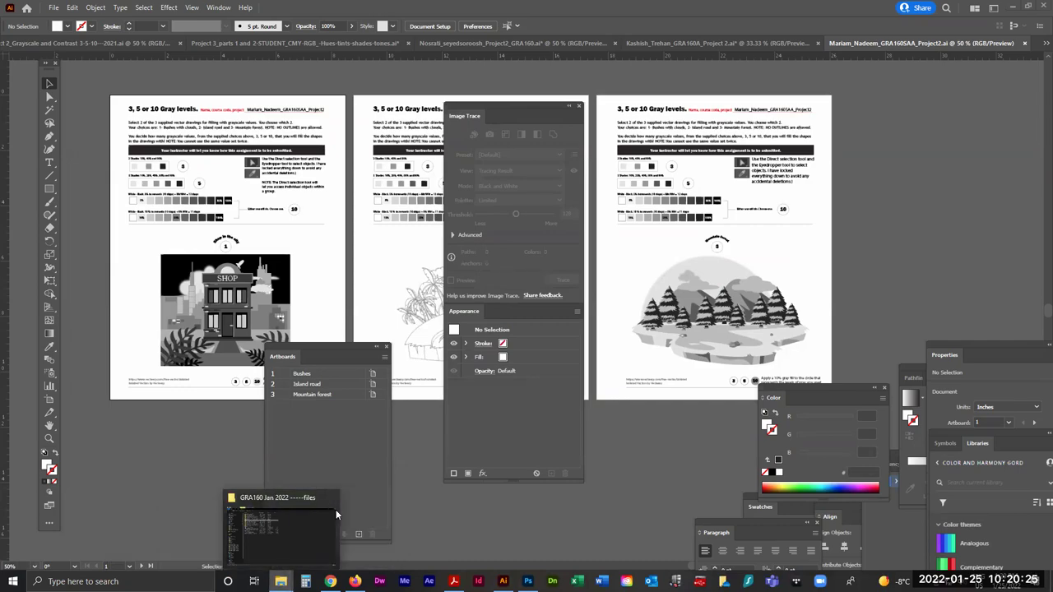
pyautogui.click(288, 534)
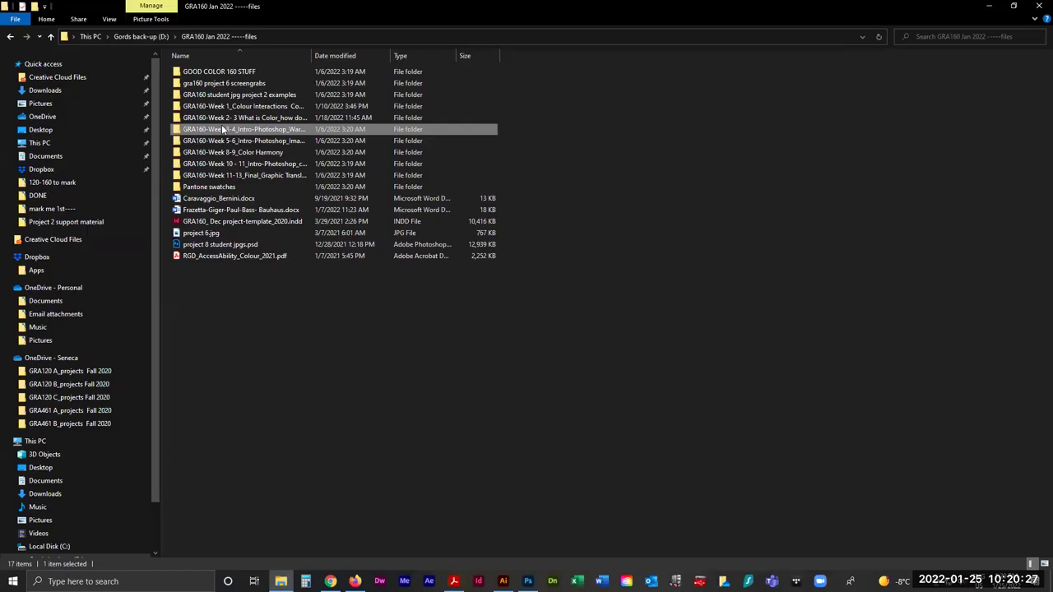
# Open the Week 3-4 Warm and Cool colorization folder, select its seven items, then return to Photoshop.
pyautogui.doubleClick(222, 129)
pyautogui.click(229, 83)
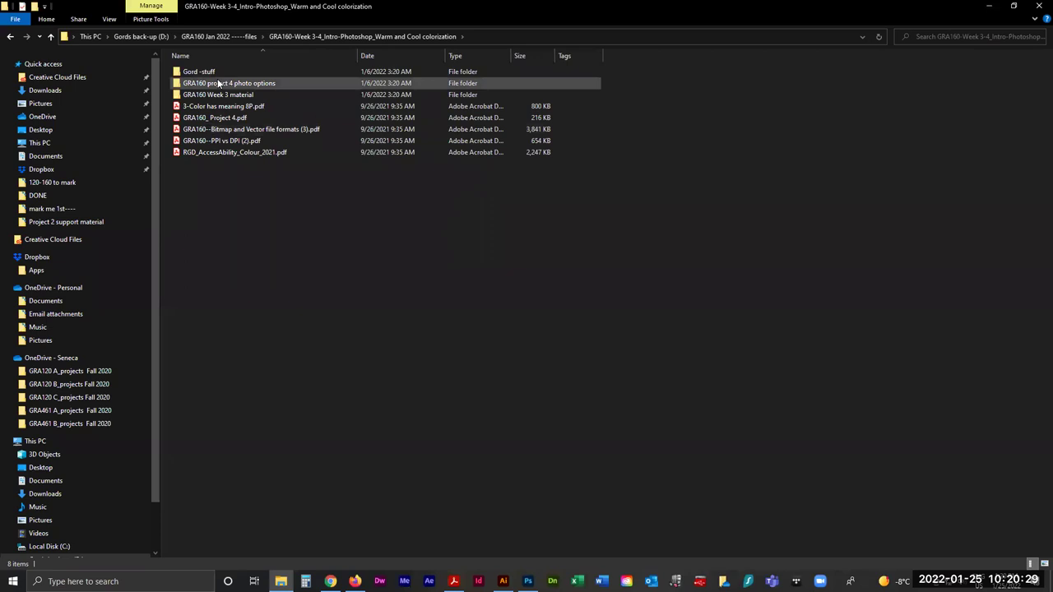
pyautogui.keyDown('ctrl'); pyautogui.click(218, 94); pyautogui.keyUp('ctrl')
pyautogui.keyDown('ctrl'); pyautogui.click(217, 117); pyautogui.keyUp('ctrl')
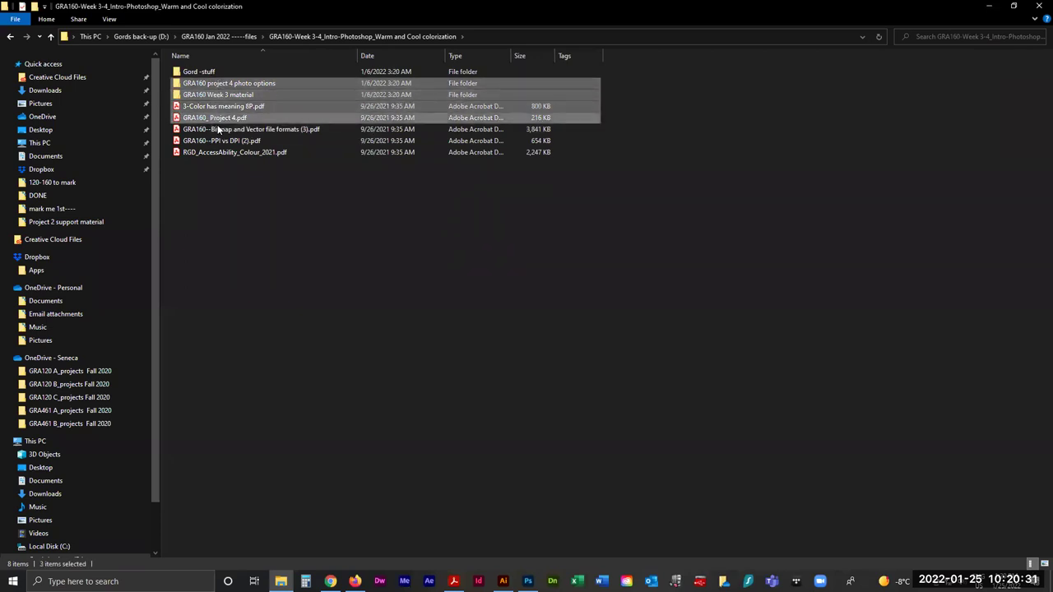
pyautogui.keyDown('ctrl'); pyautogui.click(218, 129); pyautogui.keyUp('ctrl')
pyautogui.keyDown('ctrl'); pyautogui.click(218, 140); pyautogui.keyUp('ctrl')
pyautogui.keyDown('ctrl'); pyautogui.click(218, 152); pyautogui.keyUp('ctrl')
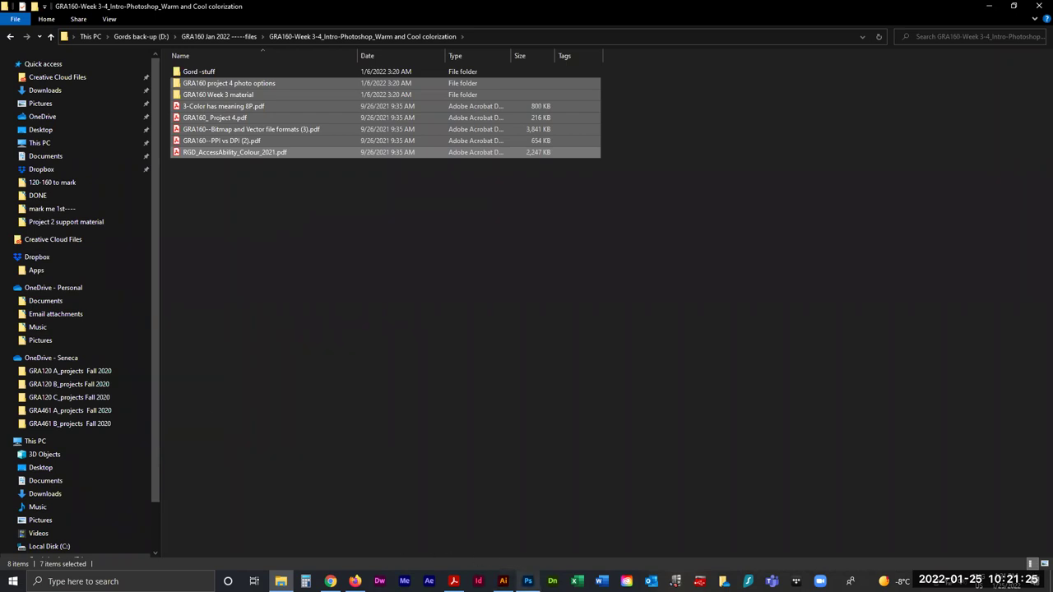
pyautogui.click(527, 582)
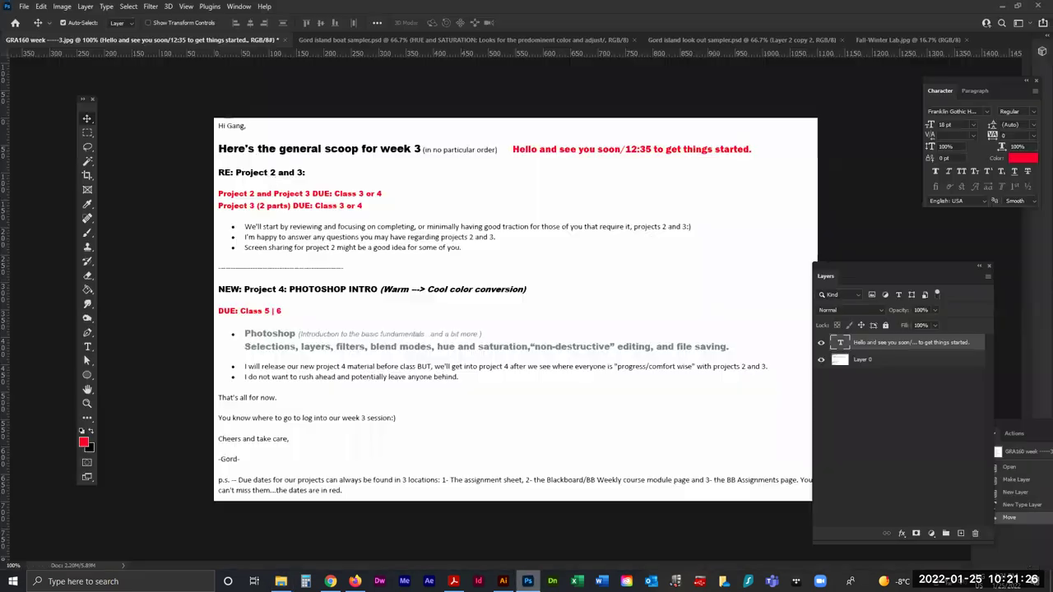
# View the snowy boat Hue/Saturation example and Fall-Winter Lab.jpg, then return to File Explorer.
pyautogui.click(360, 38)
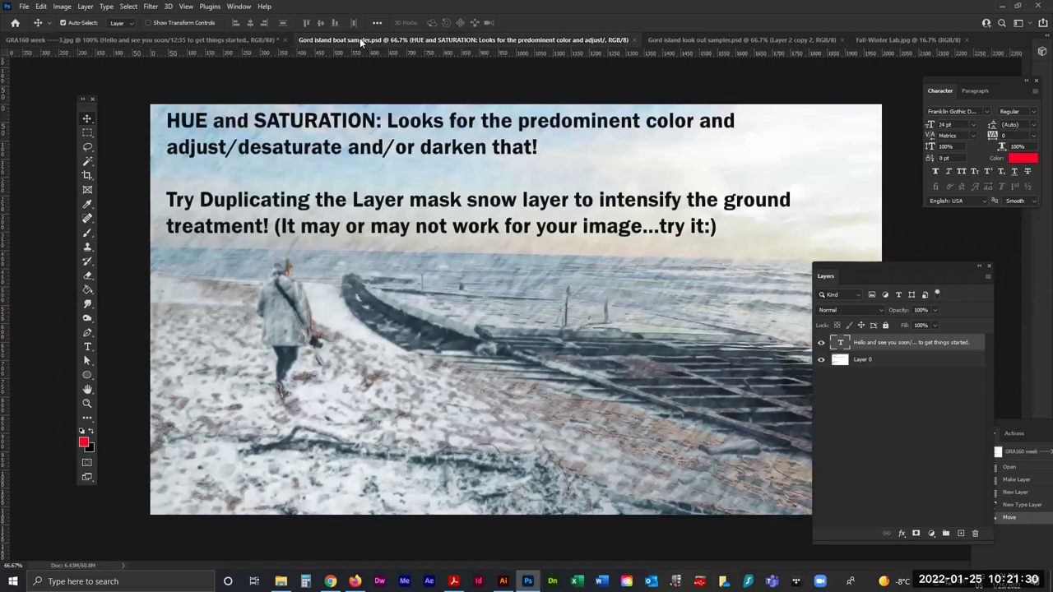
pyautogui.click(873, 39)
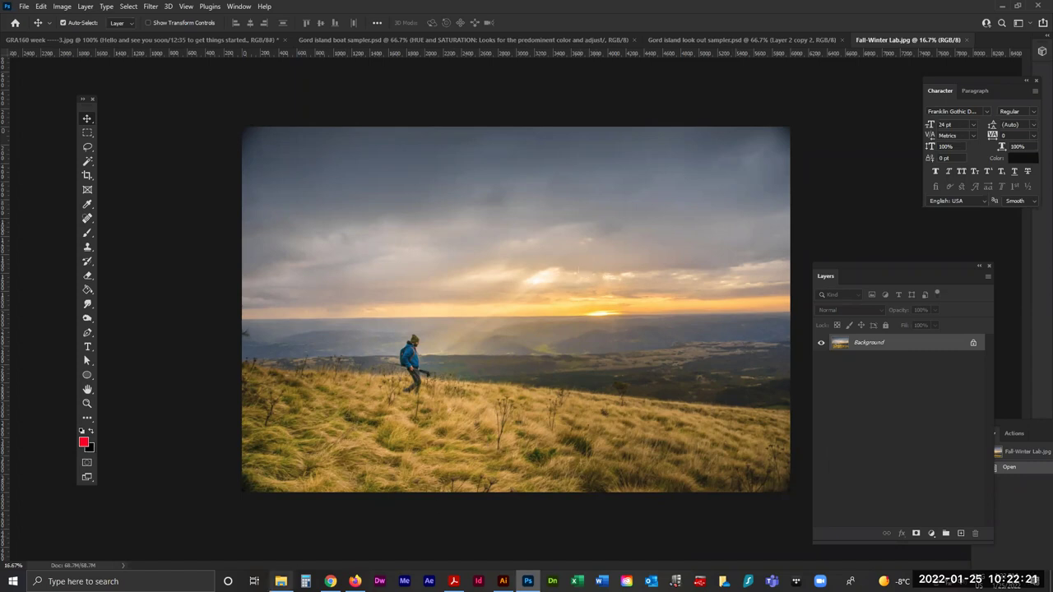
pyautogui.click(280, 581)
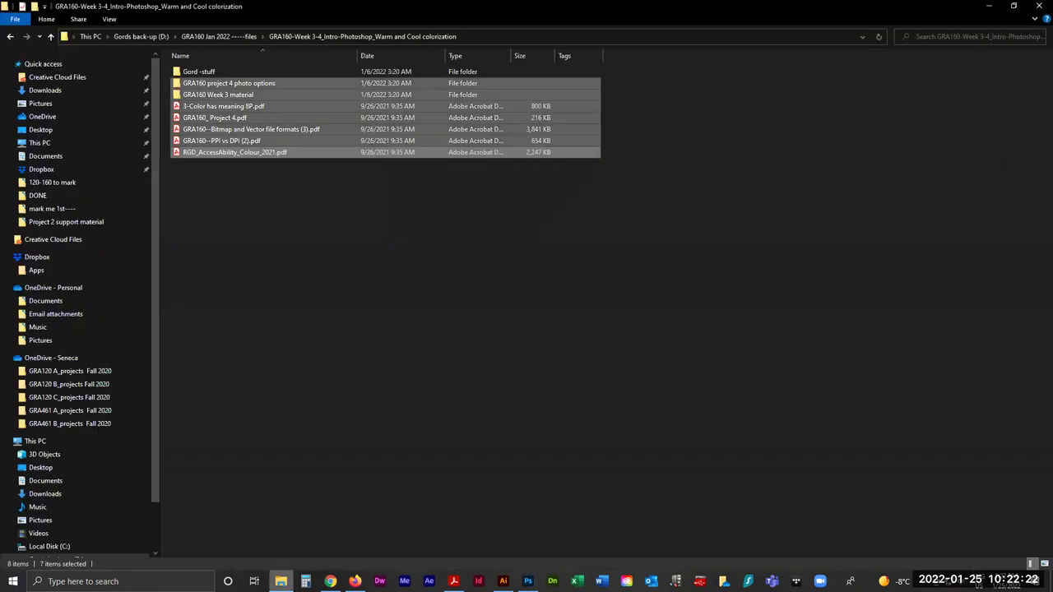
pyautogui.click(263, 212)
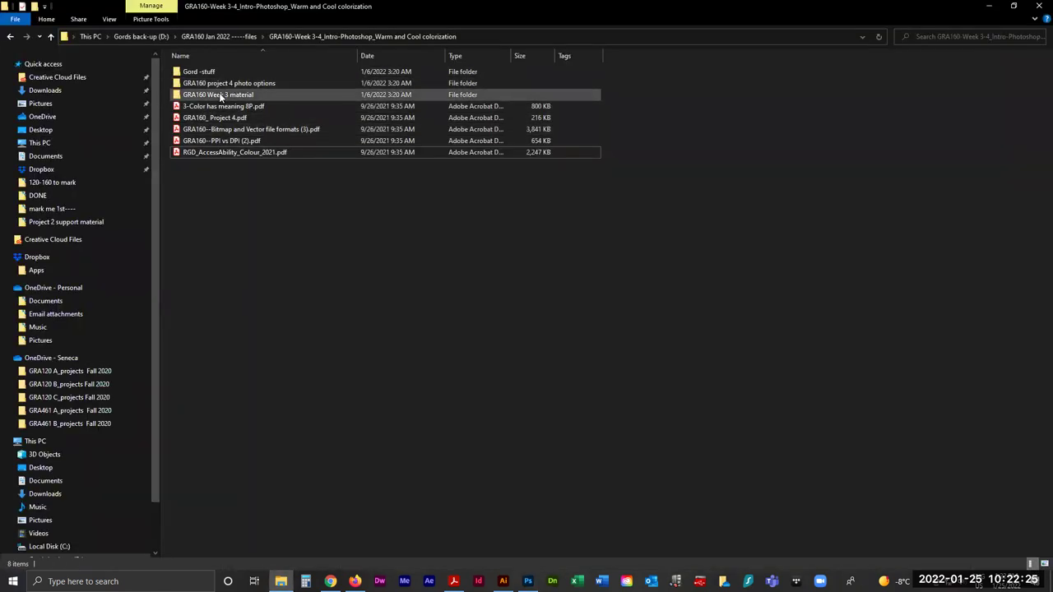
pyautogui.doubleClick(221, 97)
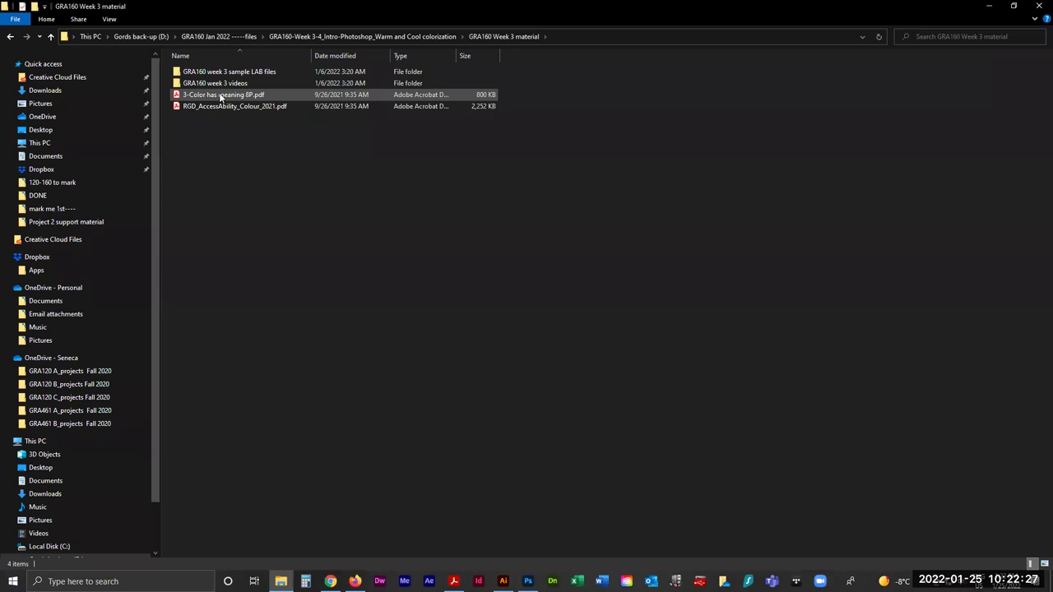
pyautogui.click(231, 75)
pyautogui.doubleClick(232, 76)
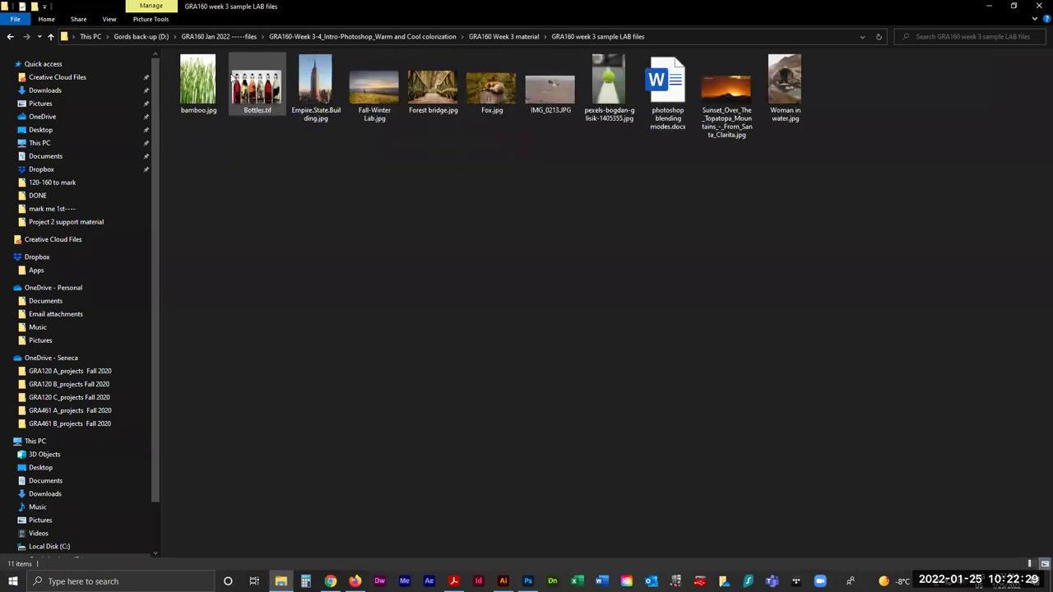
pyautogui.click(51, 37)
pyautogui.click(50, 37)
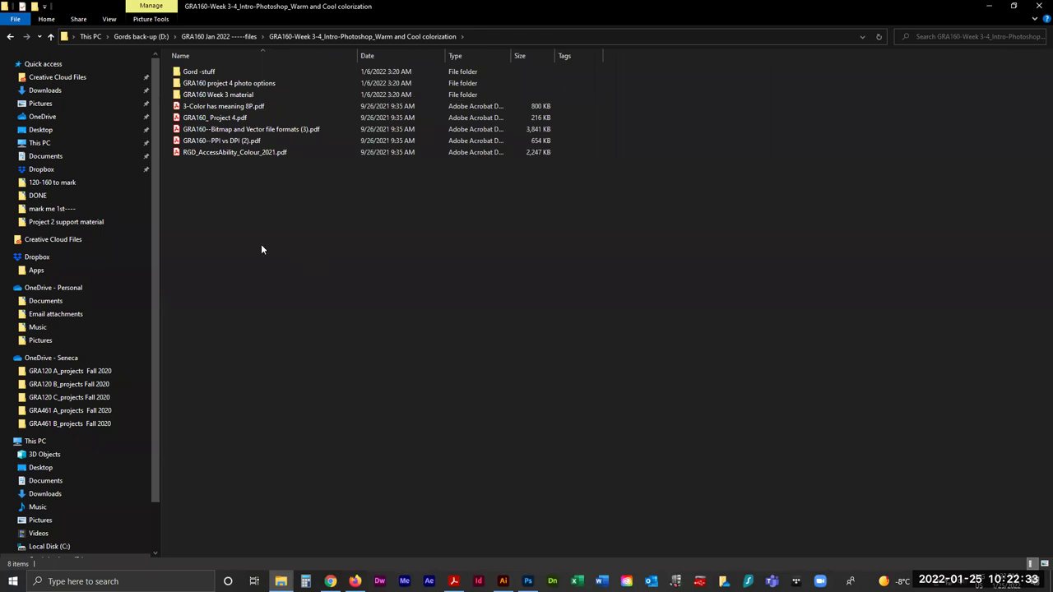
pyautogui.doubleClick(210, 98)
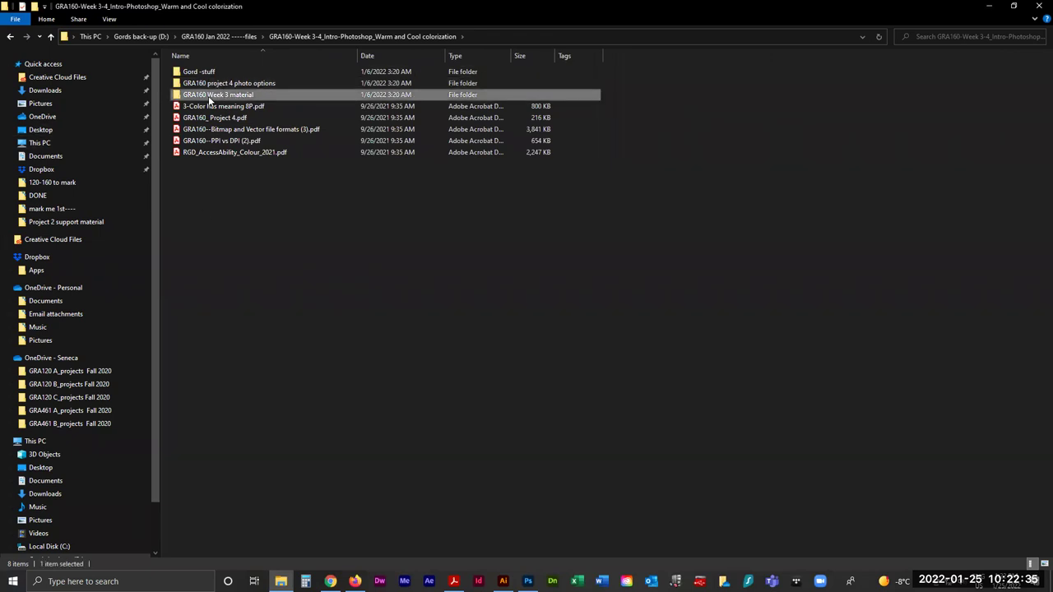
pyautogui.click(50, 37)
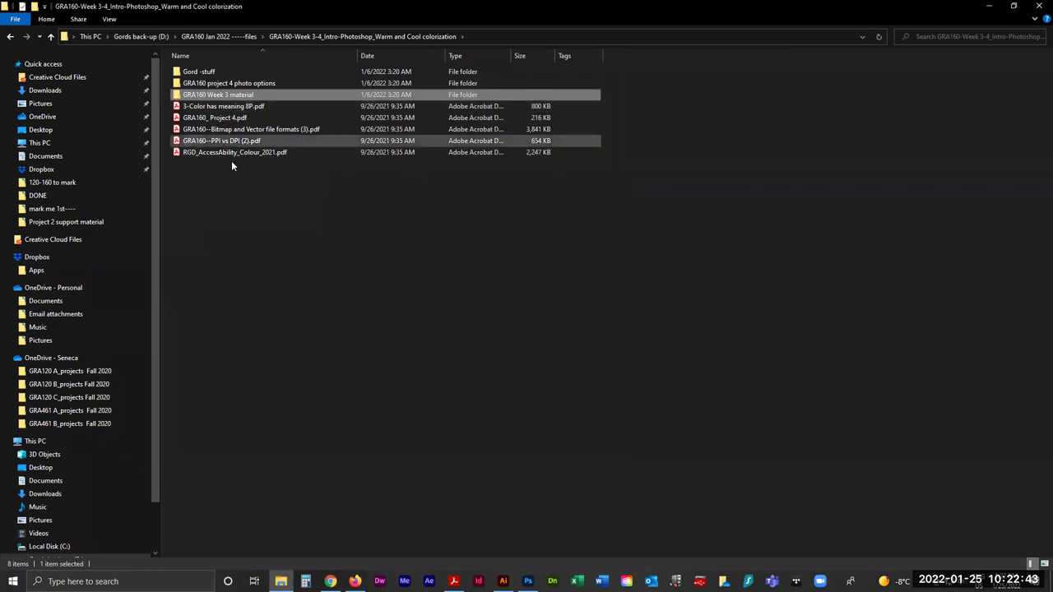
pyautogui.doubleClick(197, 122)
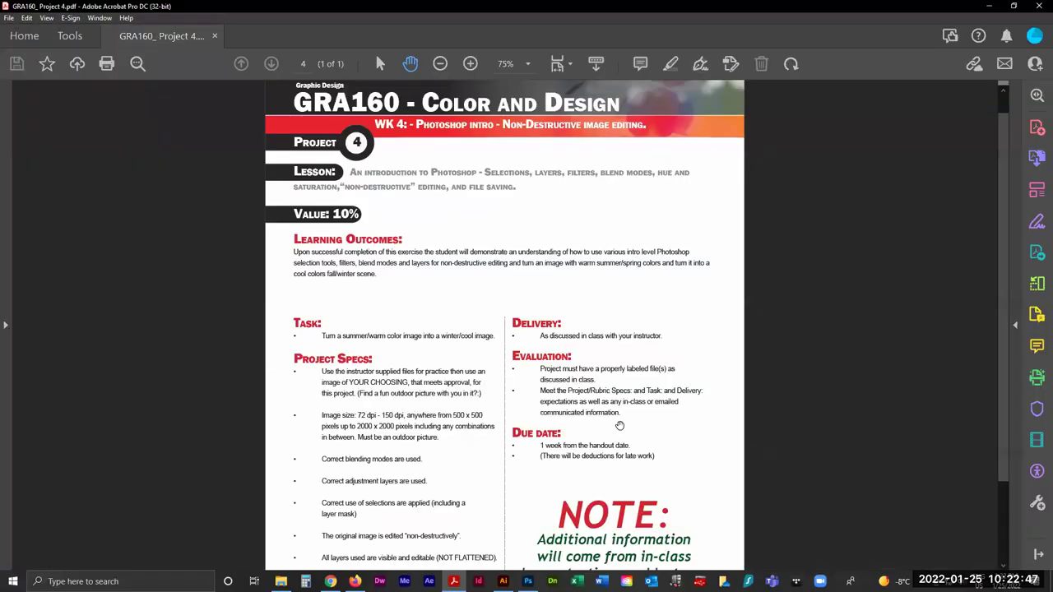
# Scroll through the Project 4 handout, then switch back to the Learn course page in Firefox.
pyautogui.scroll(-2, 466, 399)
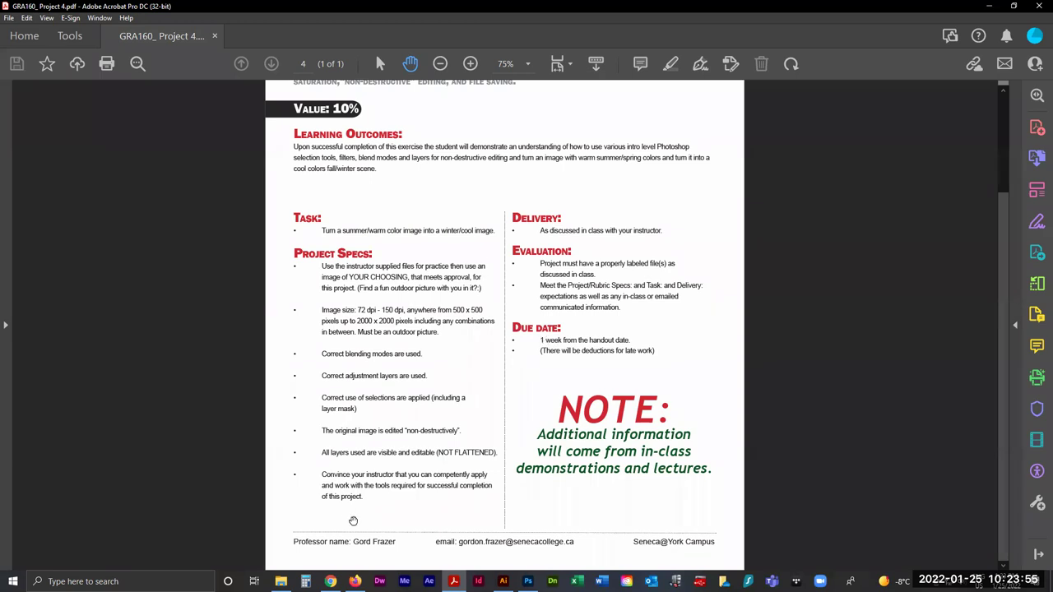
pyautogui.click(355, 582)
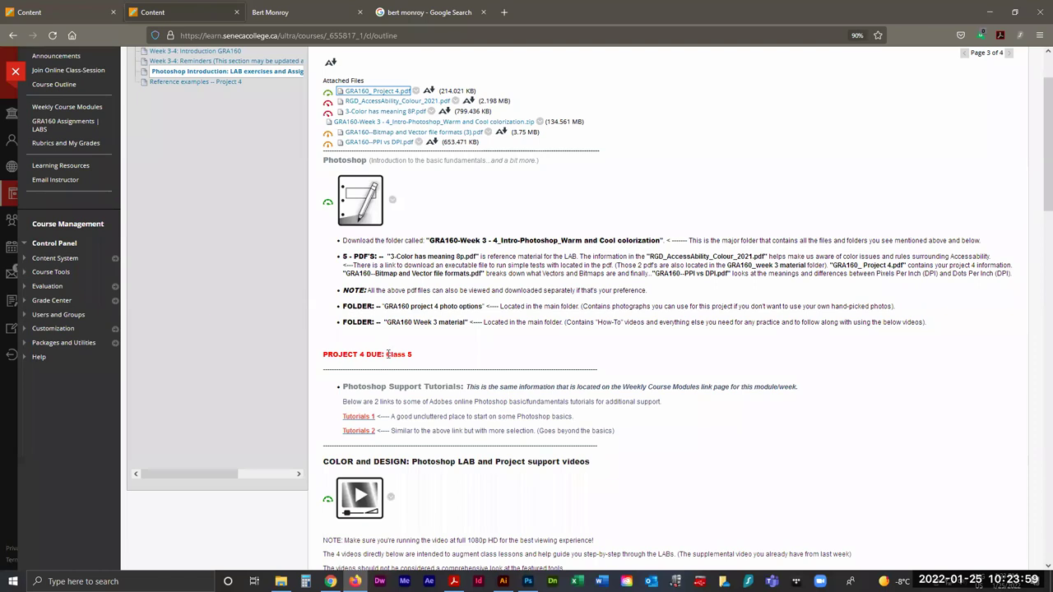
# Open Weekly Course Modules and highlight the Project 3 due date.
pyautogui.moveTo(386, 354); pyautogui.dragTo(416, 355)
pyautogui.scroll(1, 282, 295)
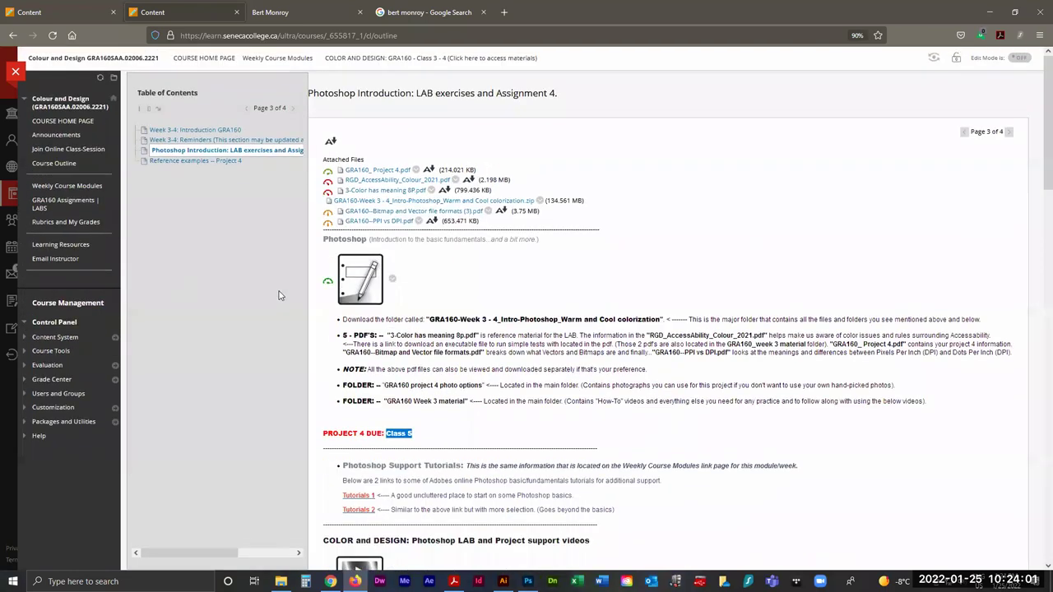
pyautogui.click(58, 188)
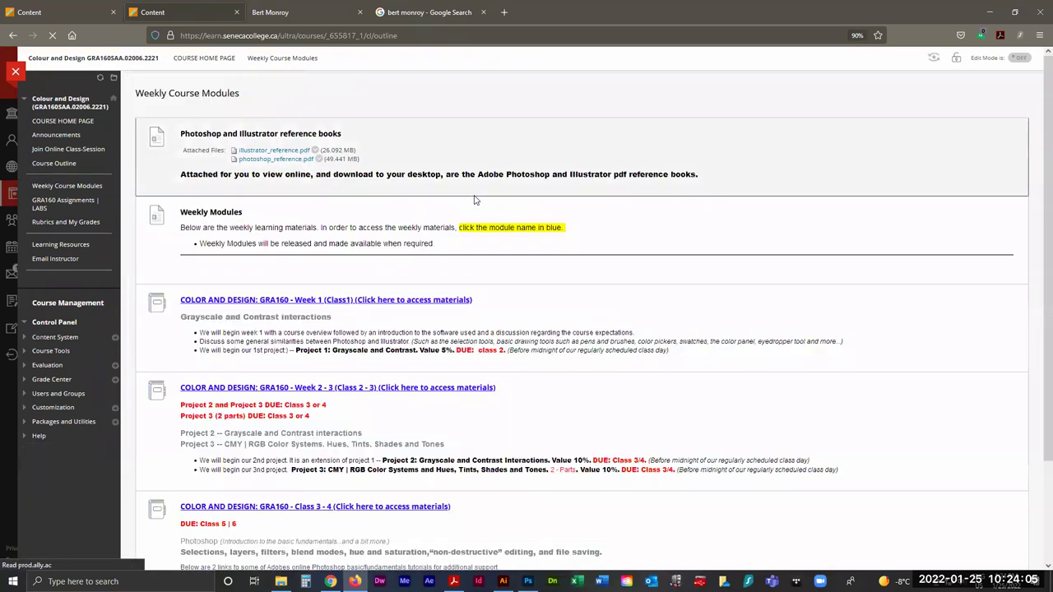
pyautogui.scroll(-3, 526, 362)
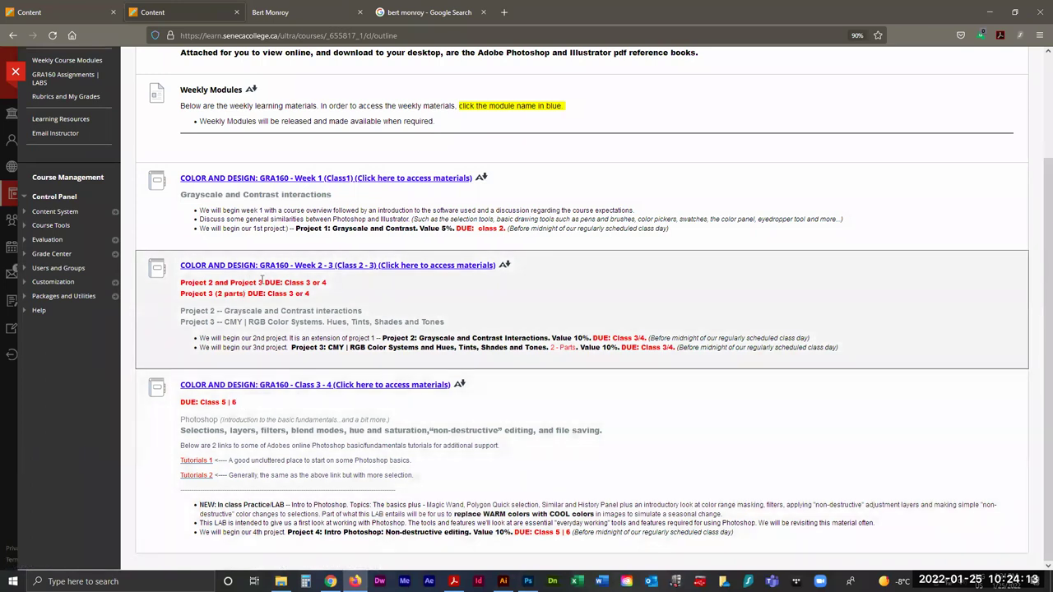
pyautogui.moveTo(248, 282); pyautogui.dragTo(330, 283)
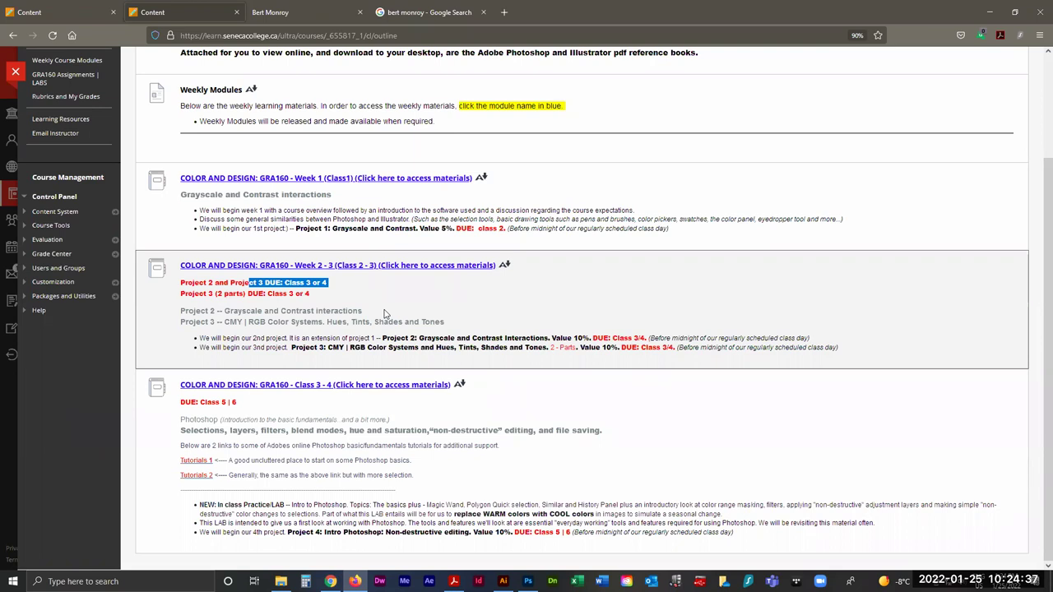
# Restore down Firefox, check the Class 5 | 6 due date, then switch to Photoshop.
pyautogui.click(1014, 11)
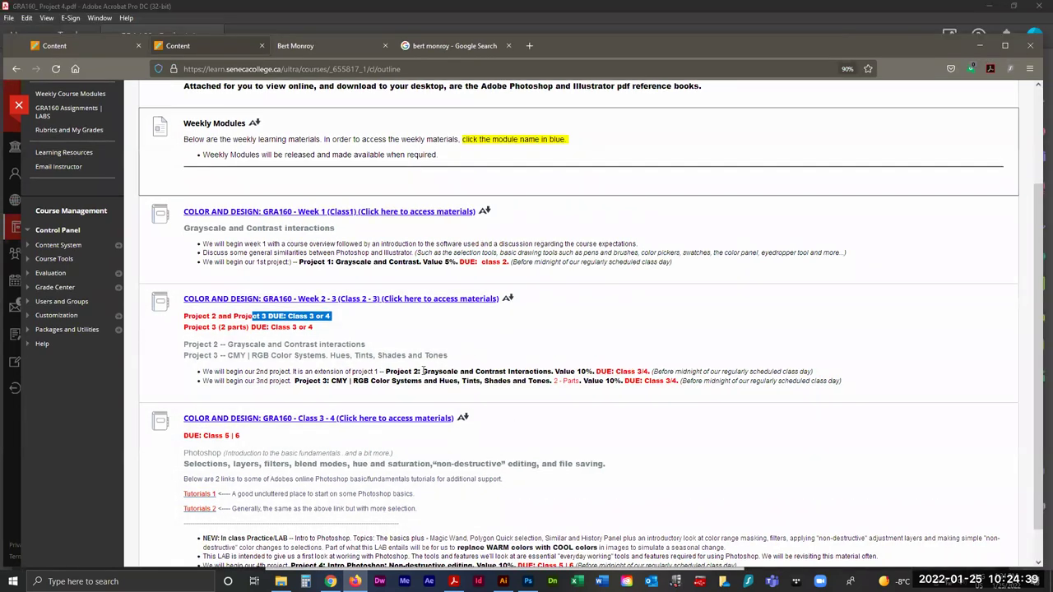
pyautogui.scroll(-1, 251, 306)
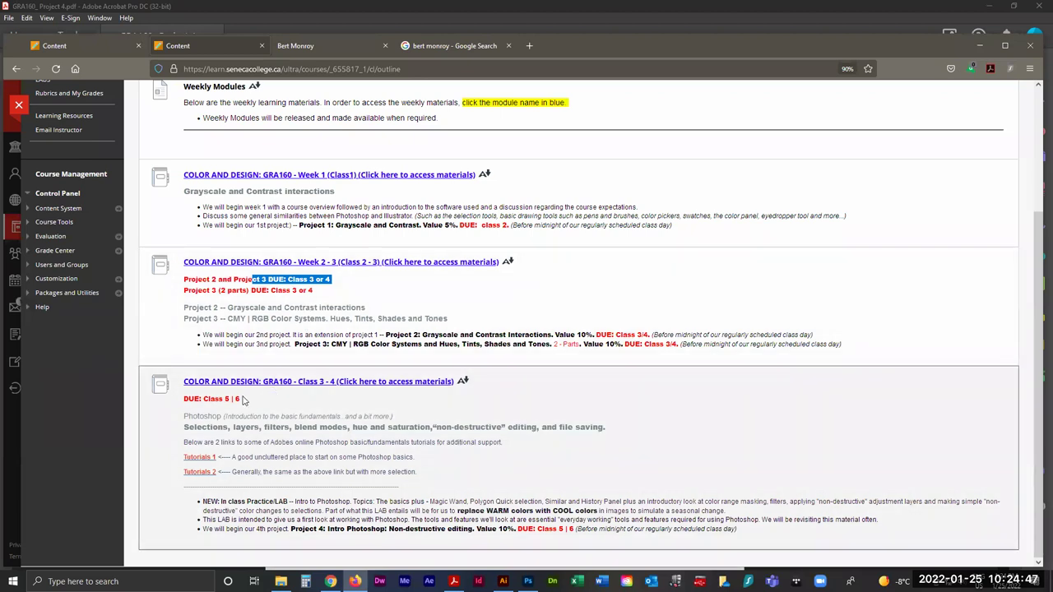
pyautogui.moveTo(224, 400); pyautogui.dragTo(240, 398)
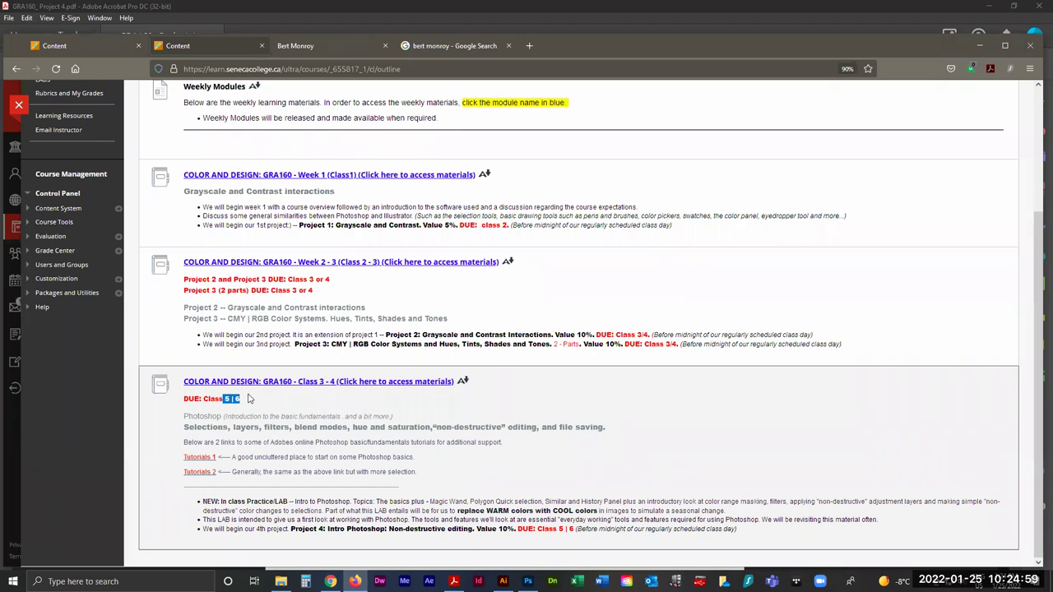
pyautogui.click(245, 406)
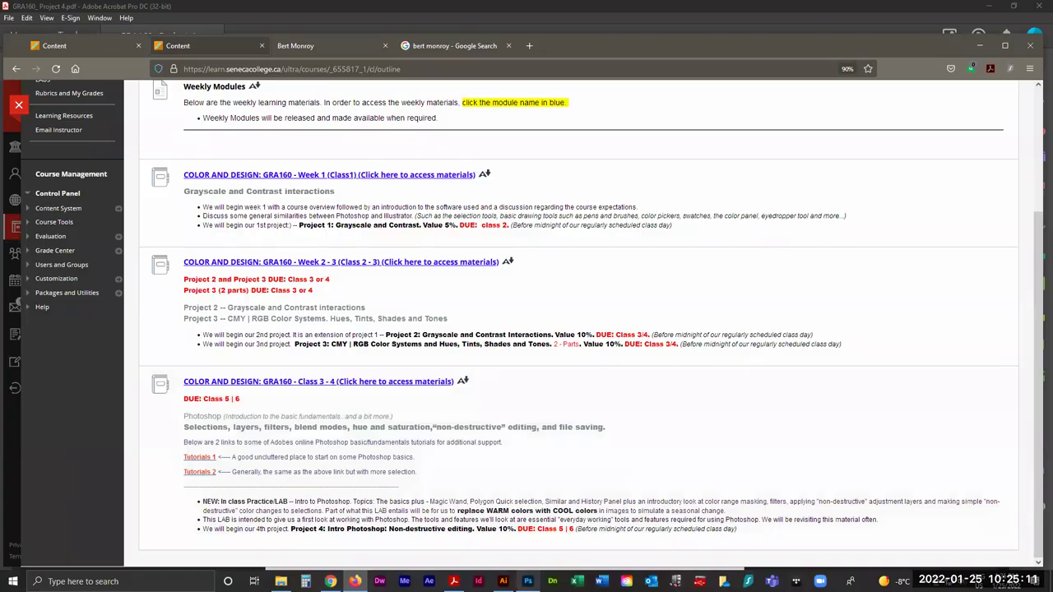
pyautogui.click(527, 580)
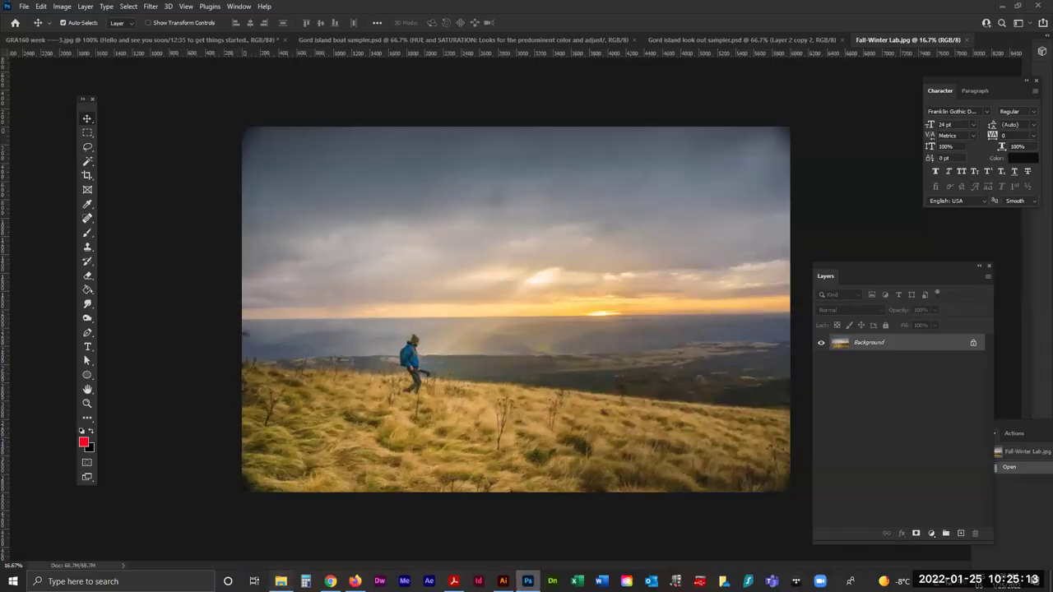
# In Explorer, browse GRA160 Week 3 material to the week 3 sample LAB files folder, then return to Photoshop.
pyautogui.hotkey('alt', 'Tab')
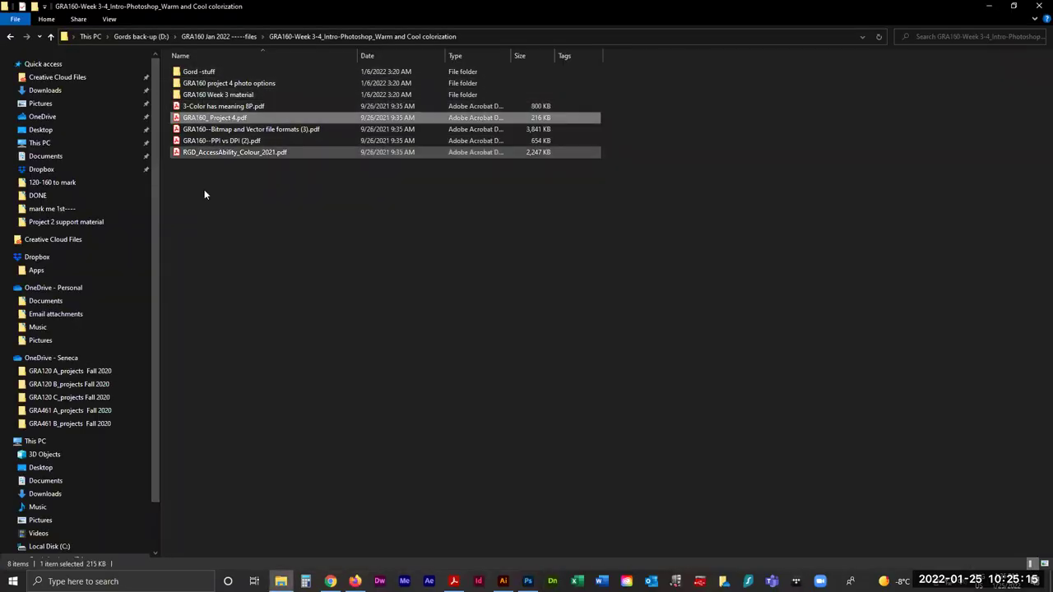
pyautogui.doubleClick(206, 94)
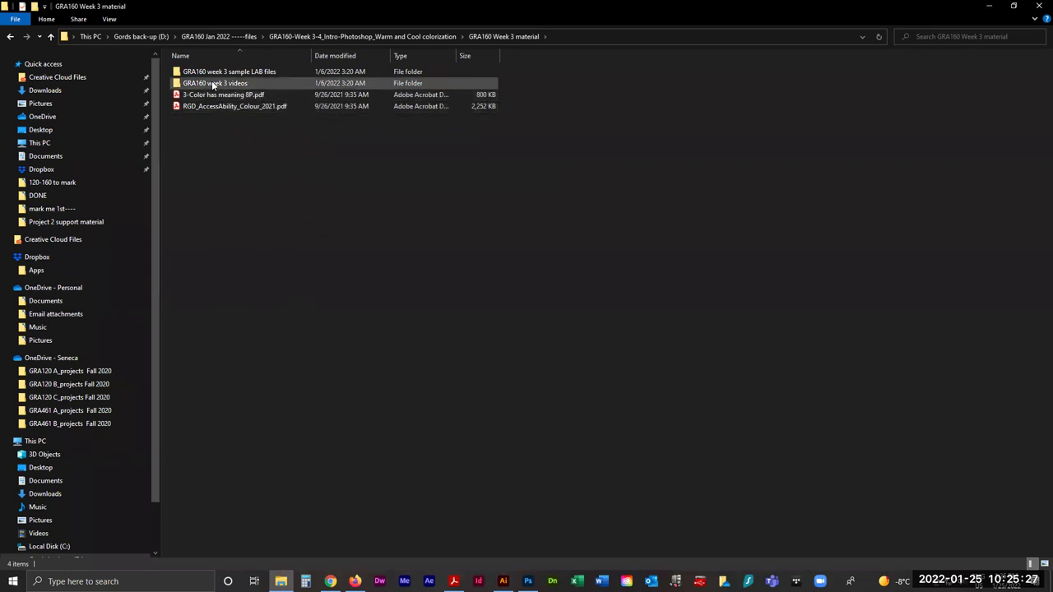
pyautogui.doubleClick(212, 84)
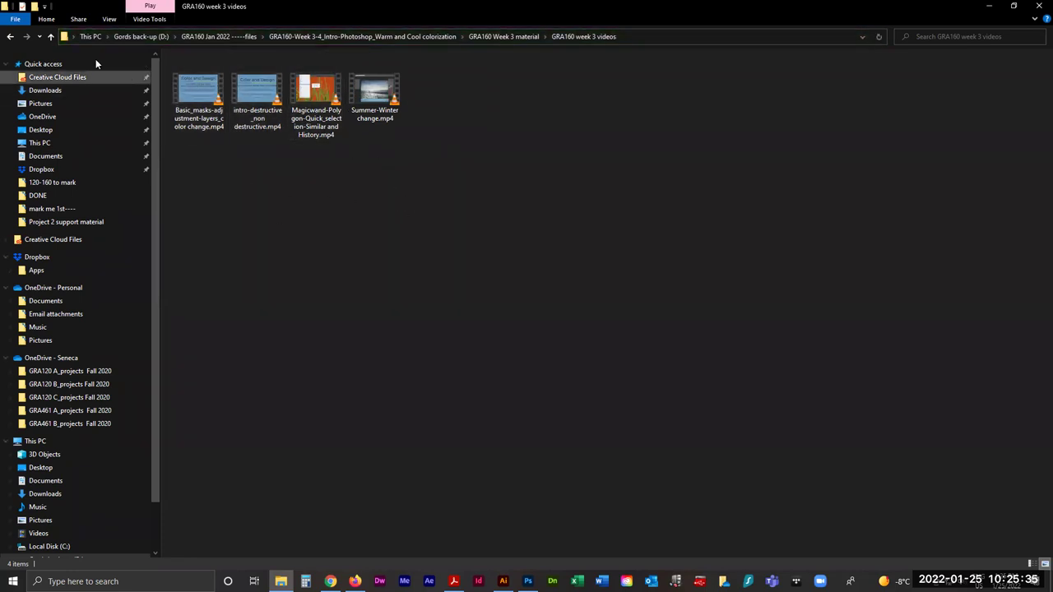
pyautogui.click(49, 38)
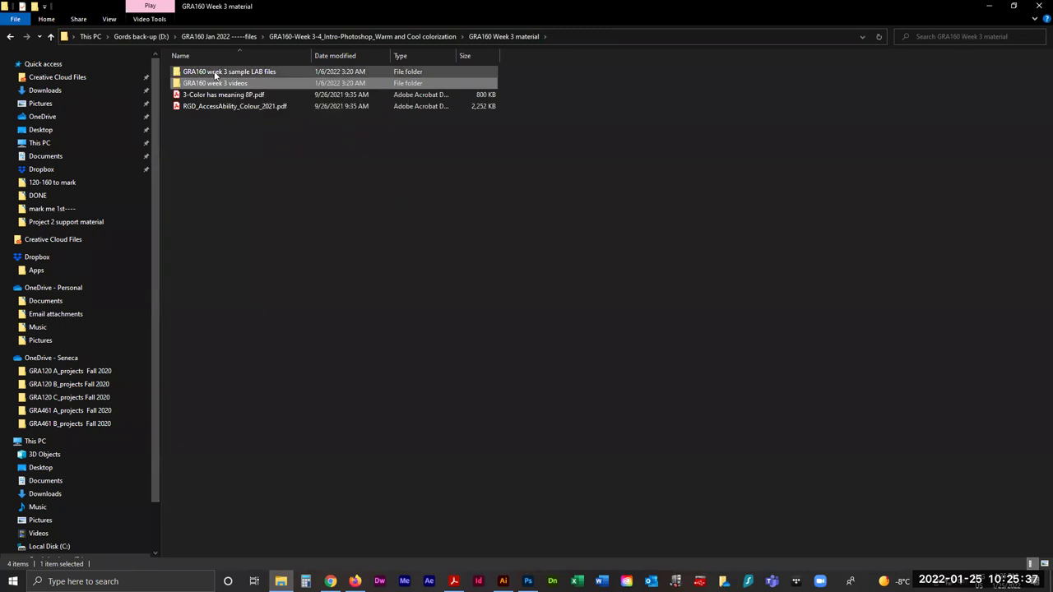
pyautogui.doubleClick(226, 72)
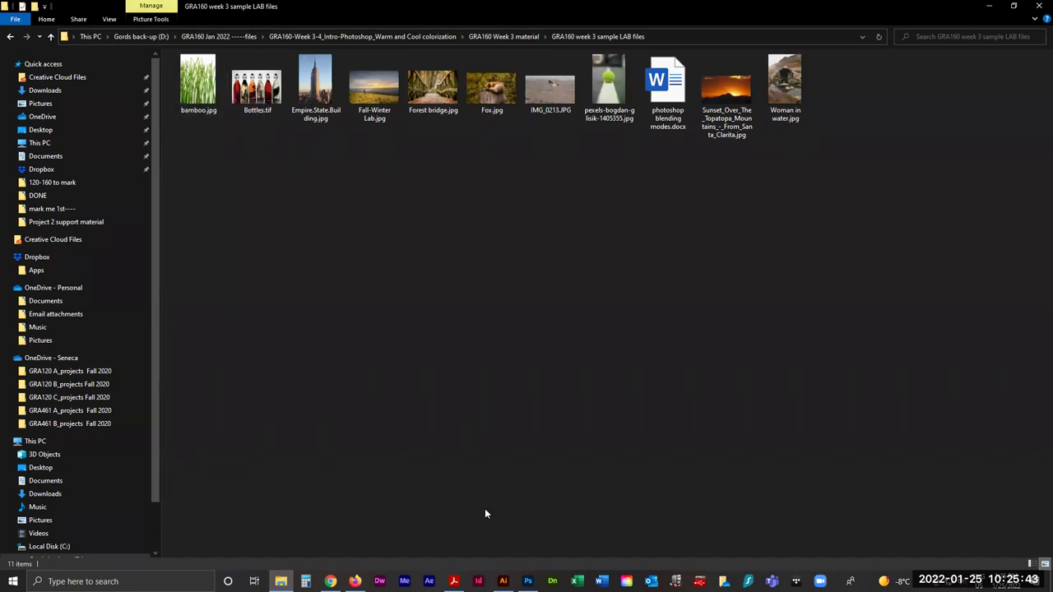
pyautogui.click(528, 581)
pyautogui.click(25, 9)
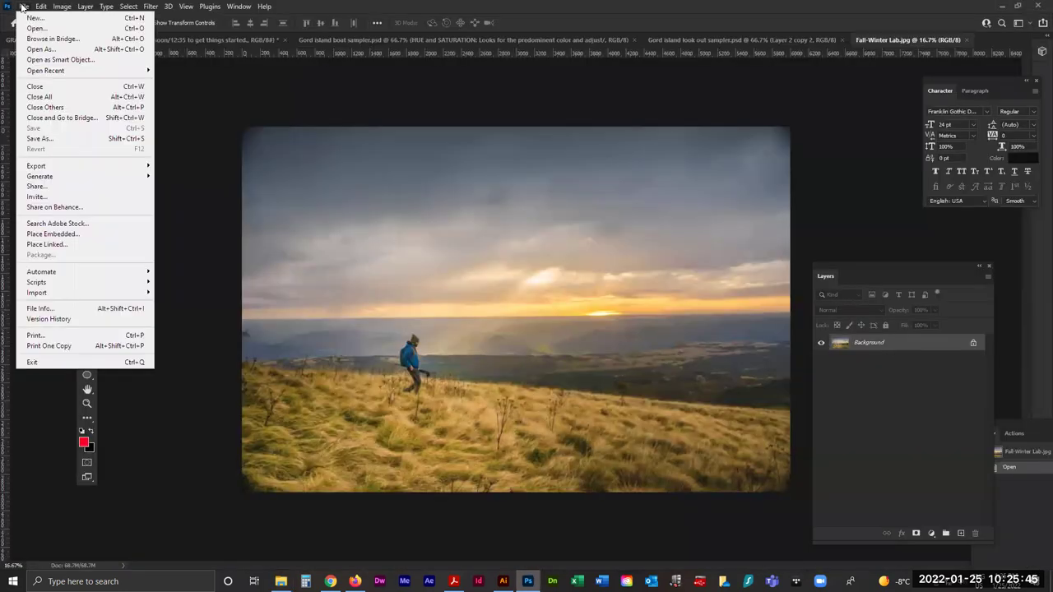
pyautogui.click(39, 29)
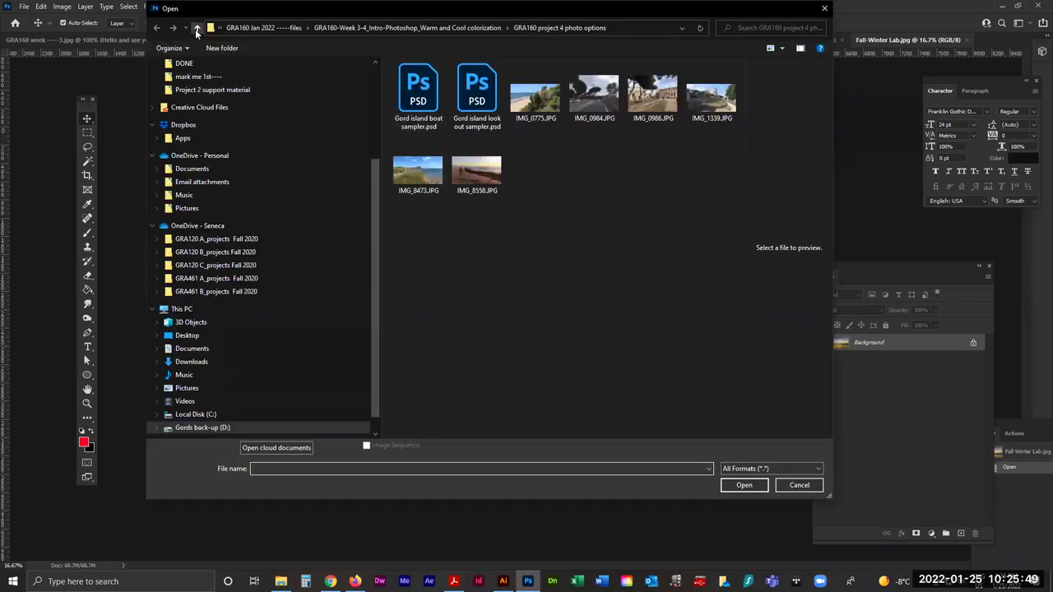
pyautogui.click(197, 28)
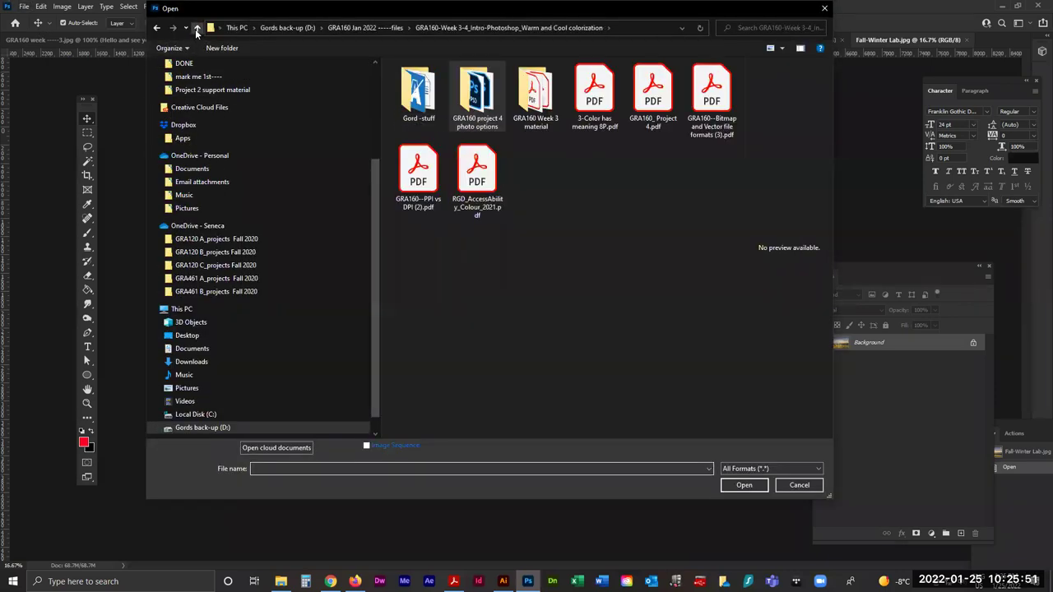
pyautogui.click(197, 28)
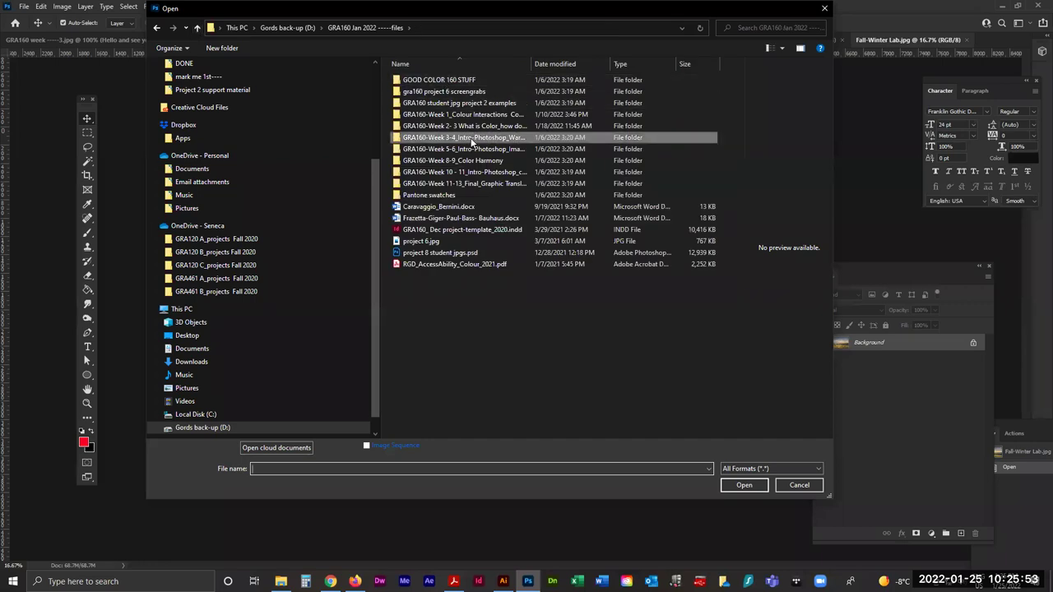
pyautogui.doubleClick(472, 137)
pyautogui.doubleClick(476, 86)
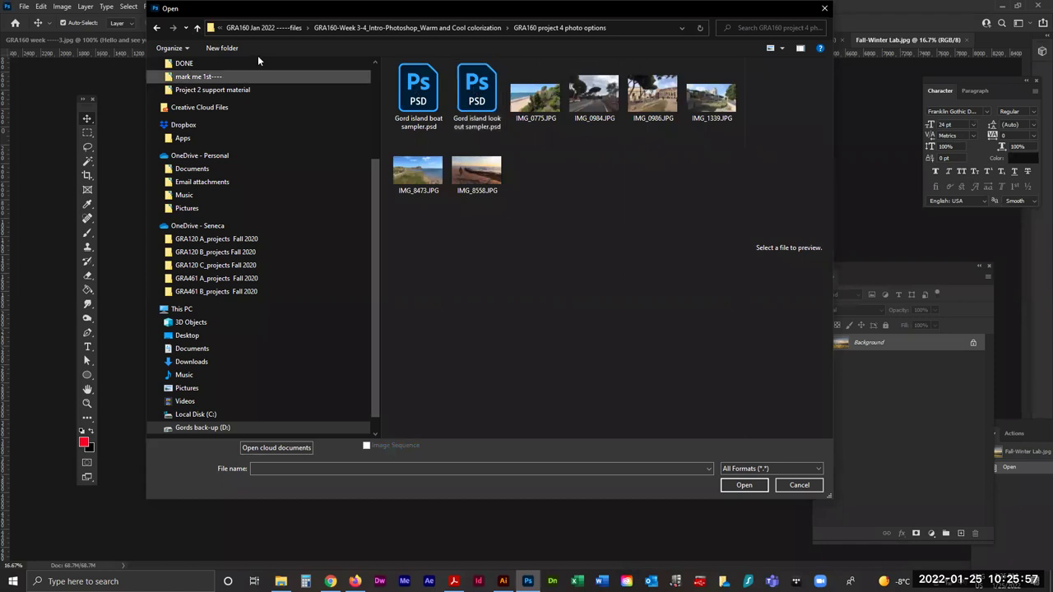
pyautogui.click(197, 28)
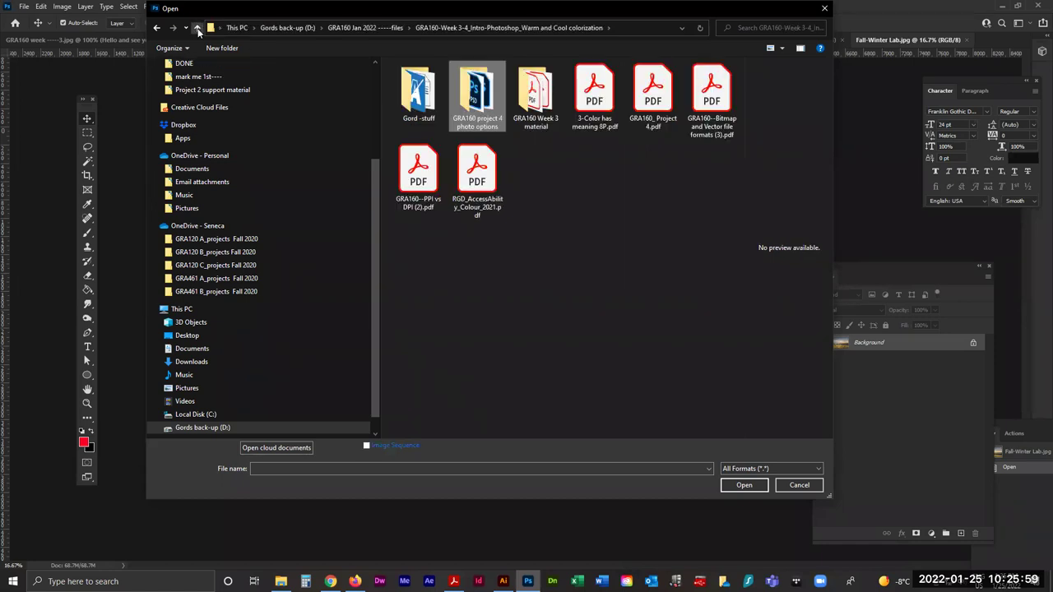
pyautogui.doubleClick(413, 82)
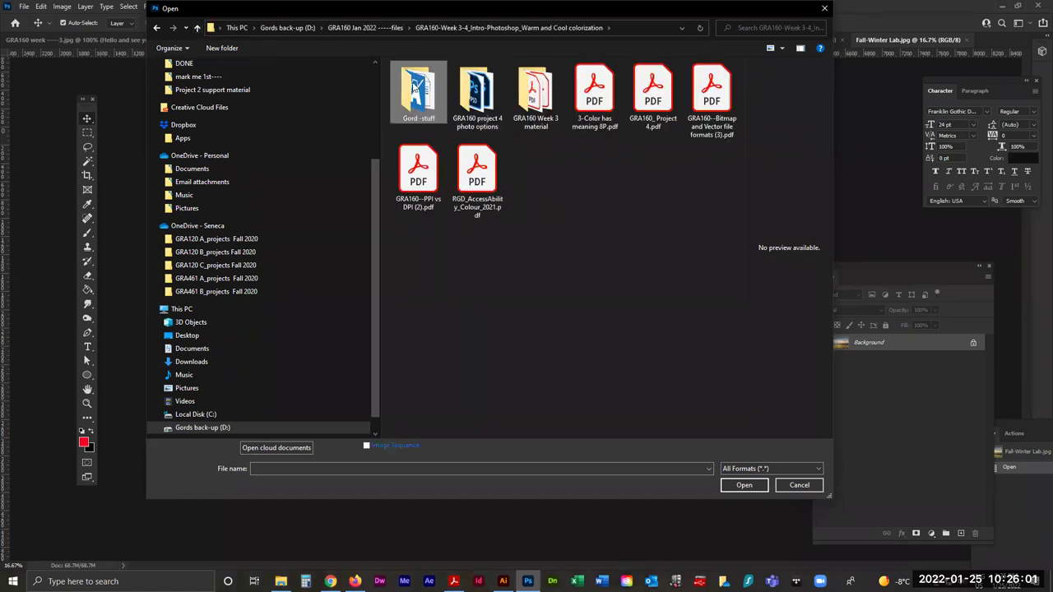
pyautogui.click(198, 29)
pyautogui.click(197, 29)
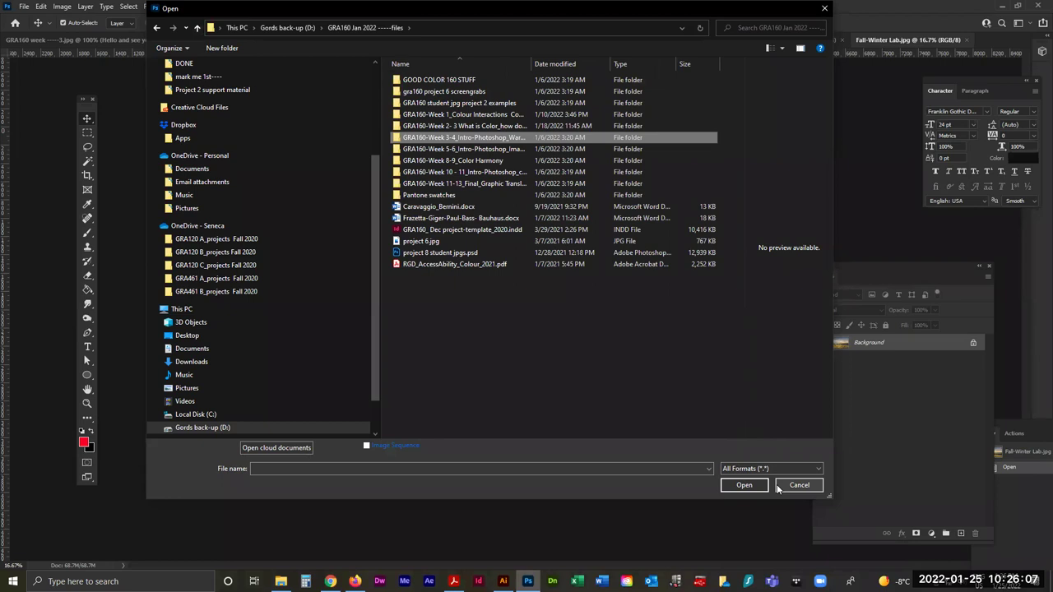
pyautogui.doubleClick(399, 140)
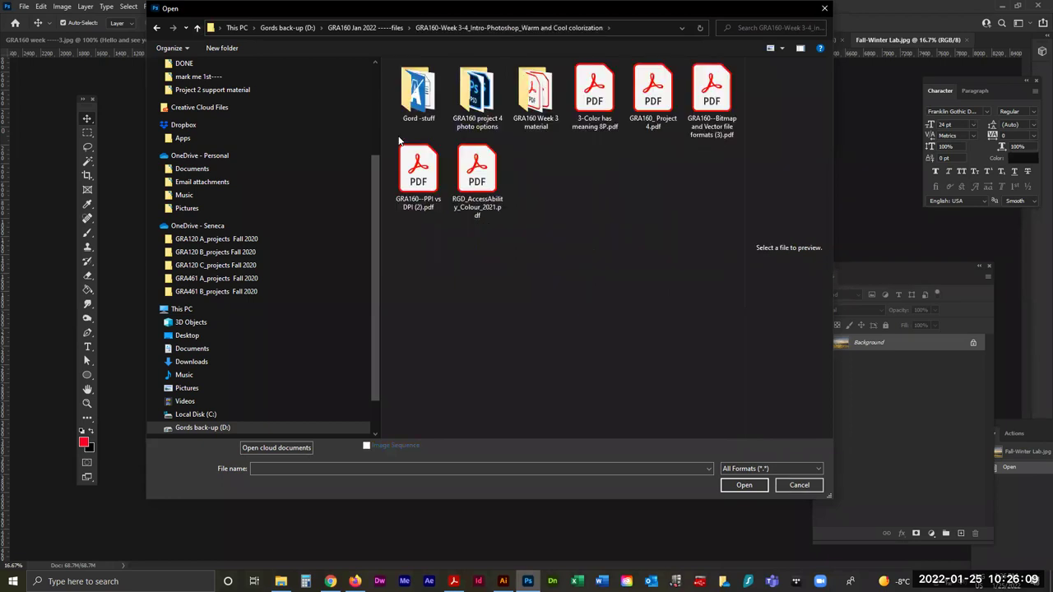
pyautogui.doubleClick(475, 82)
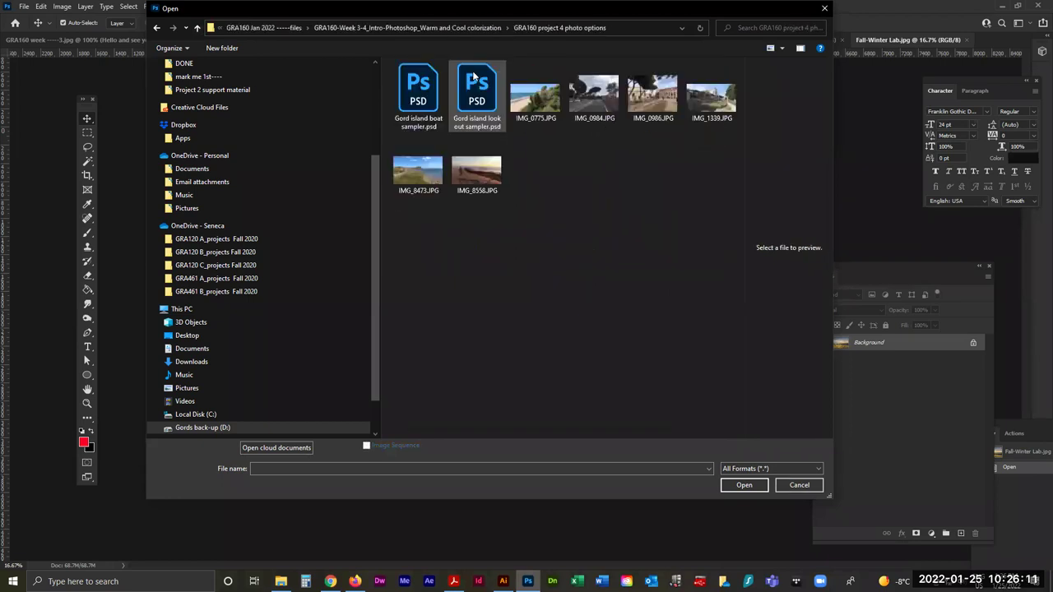
pyautogui.click(825, 8)
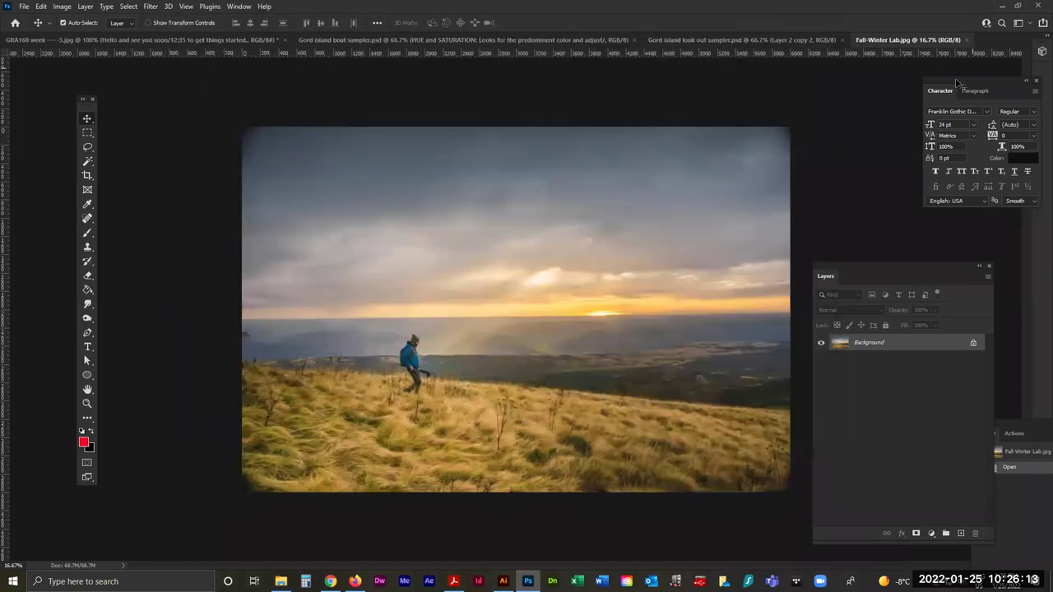
pyautogui.click(1001, 7)
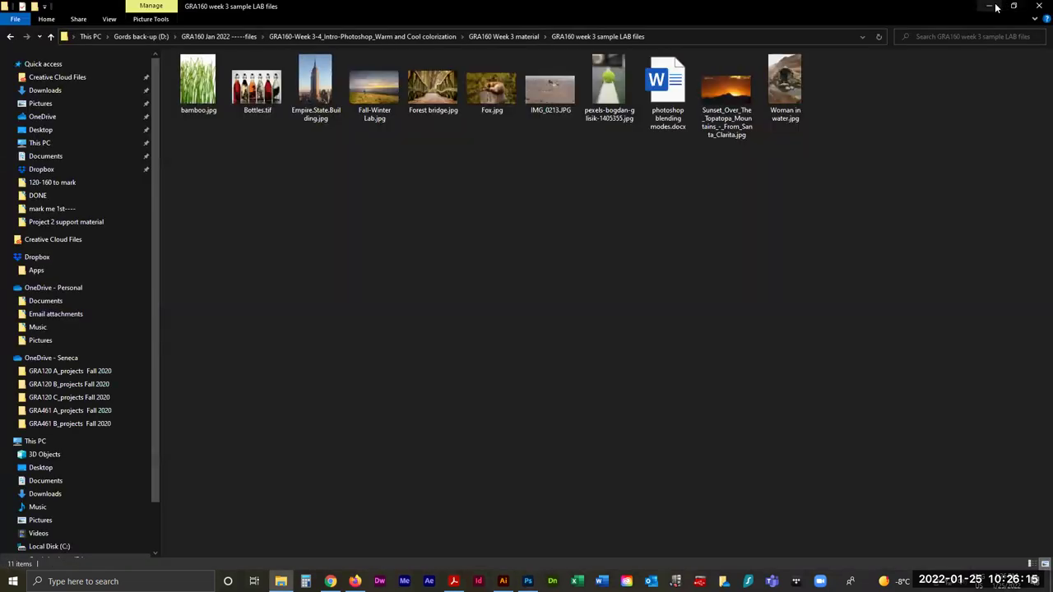
pyautogui.click(527, 582)
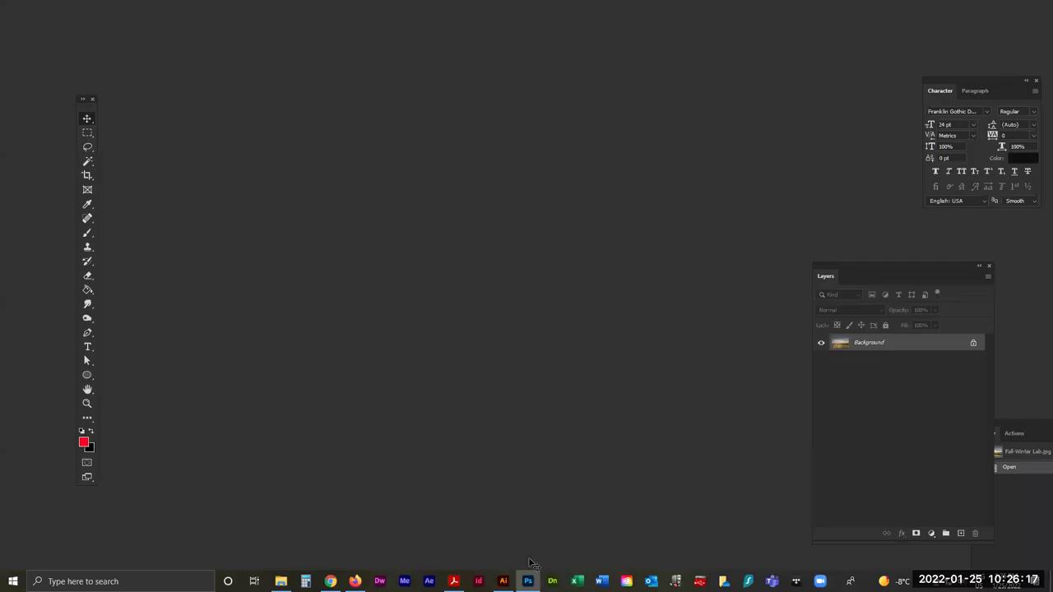
# Open bamboo.jpg from D: > GRA160 Jan 2022 > Week 3-4 > Week 3 material > sample LAB files.
pyautogui.click(24, 6)
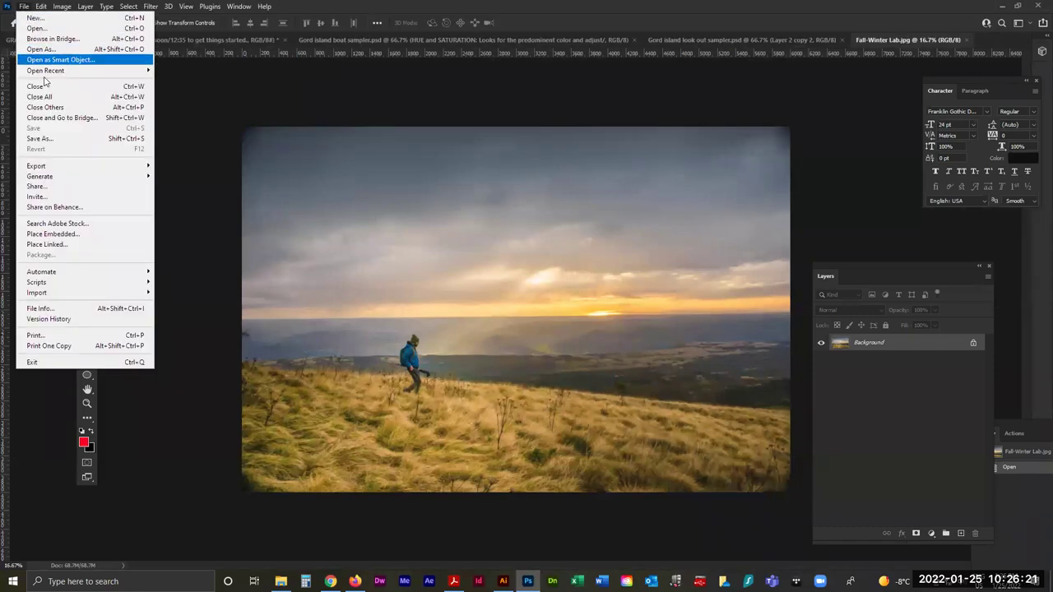
pyautogui.click(70, 28)
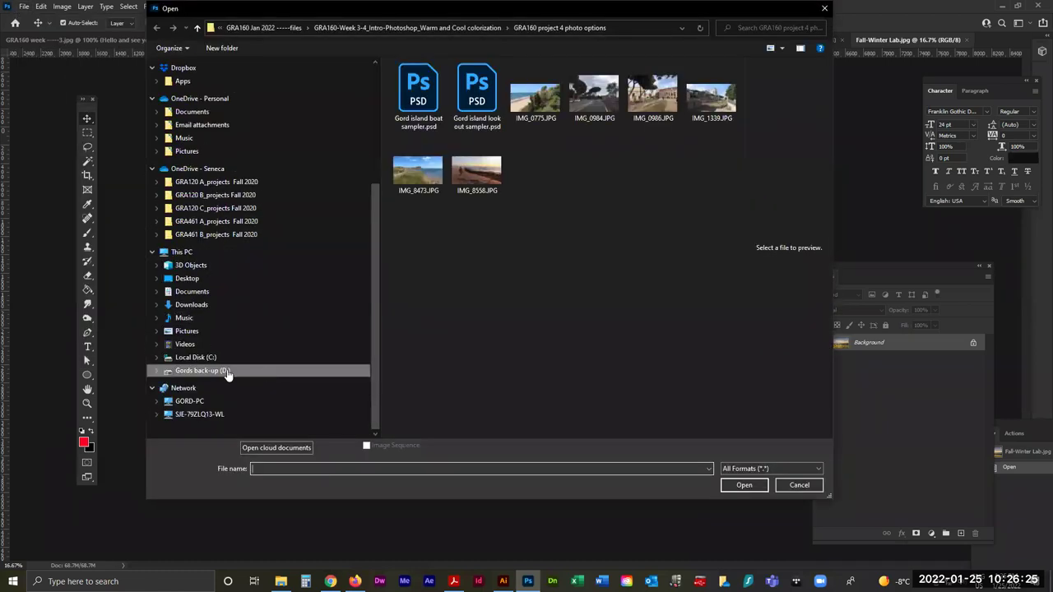
pyautogui.click(227, 372)
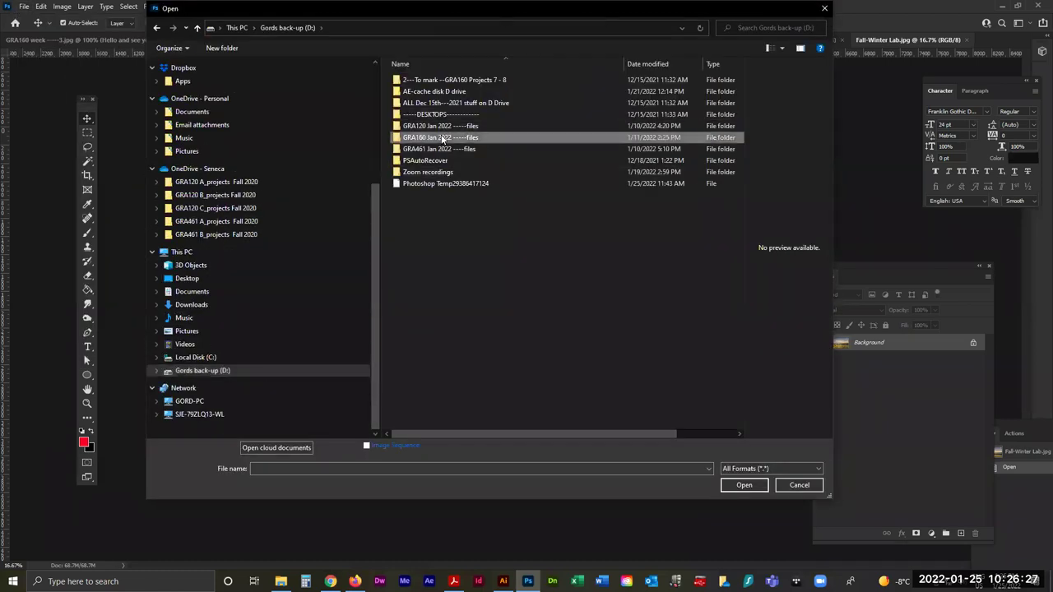
pyautogui.doubleClick(441, 138)
pyautogui.doubleClick(441, 134)
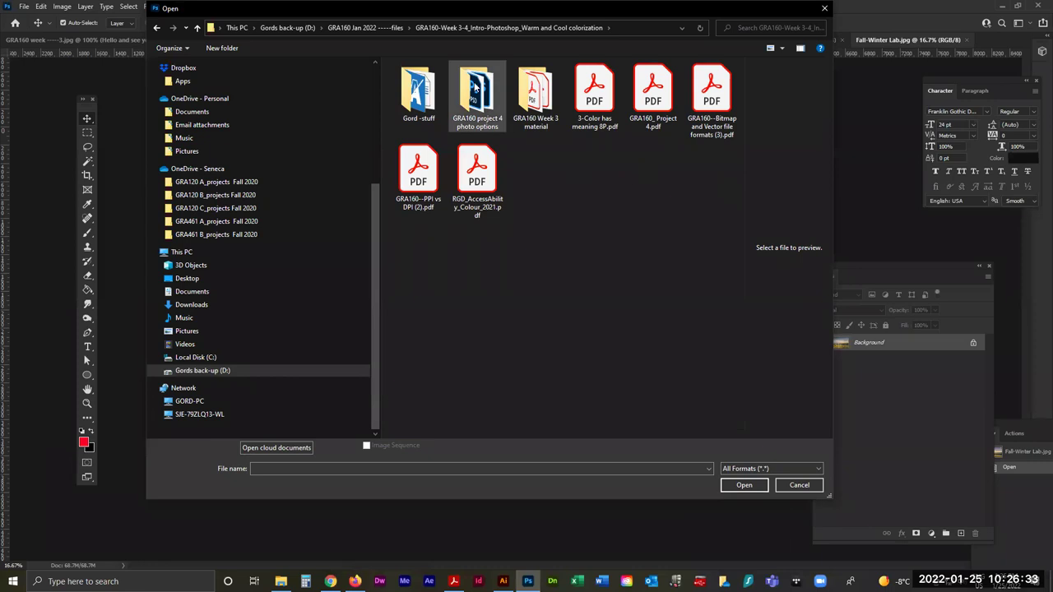
pyautogui.doubleClick(536, 91)
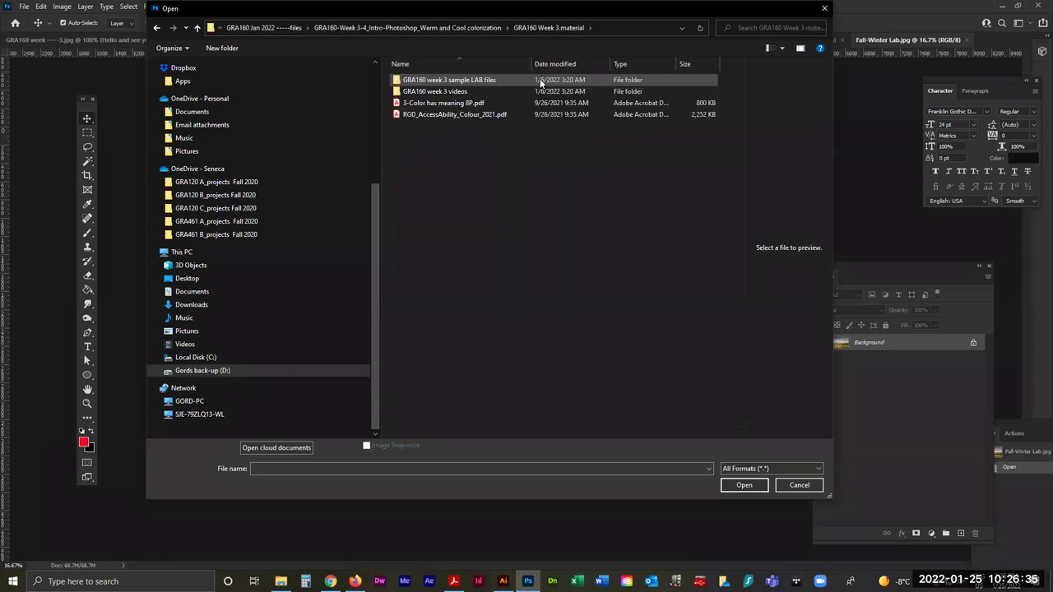
pyautogui.doubleClick(457, 80)
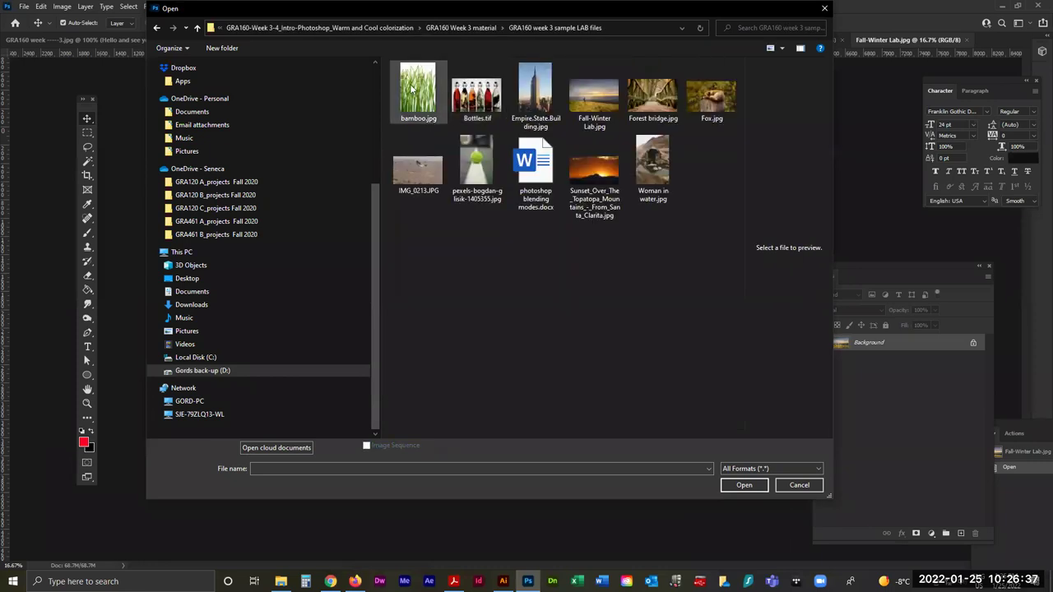
pyautogui.click(414, 95)
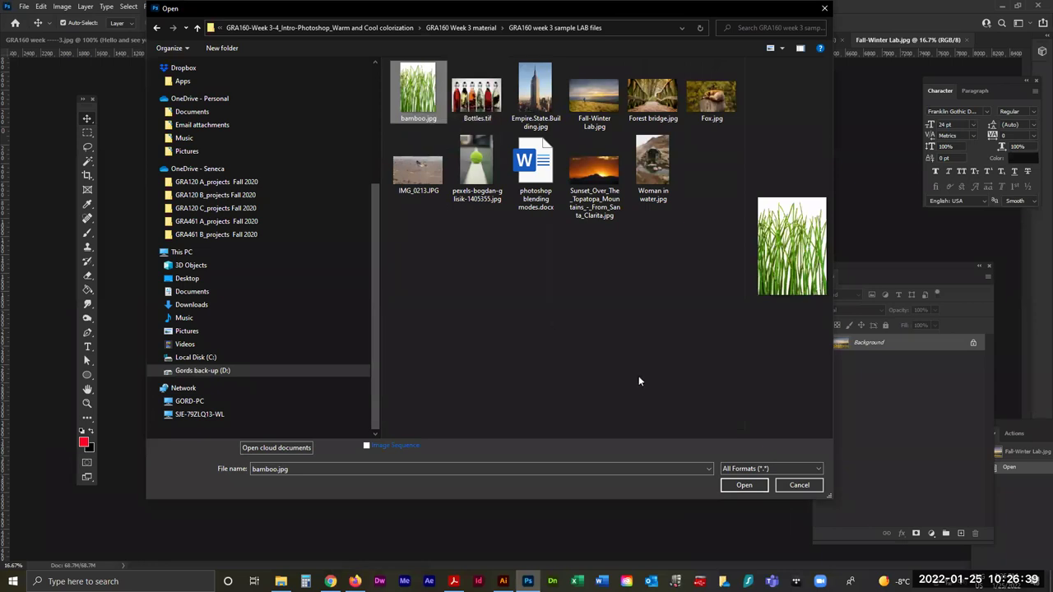
pyautogui.click(740, 485)
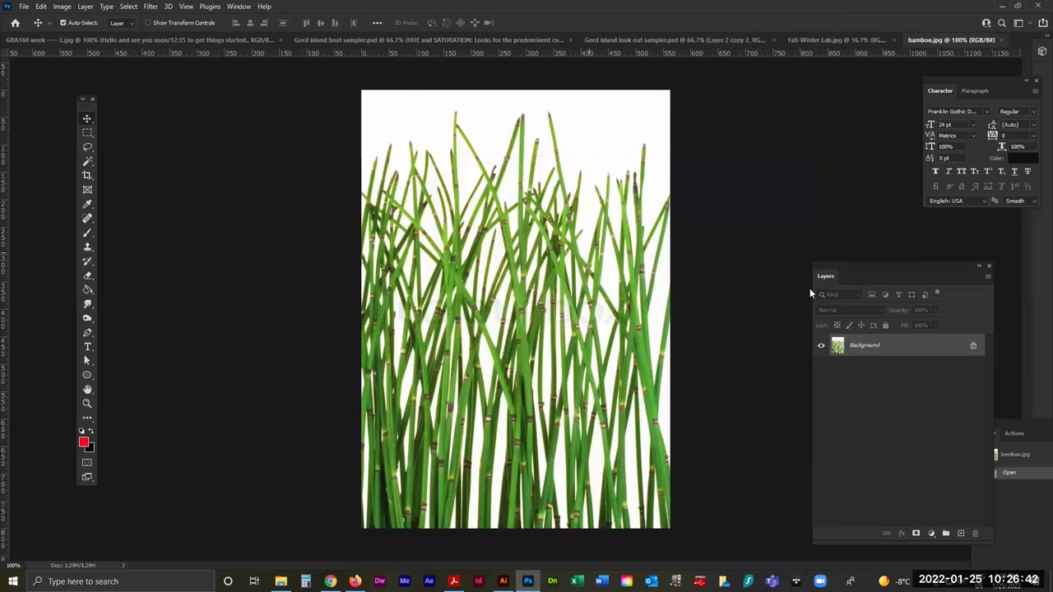
# Unlock the Background into Layer 0, then open the Class 3-4 materials on the course page.
pyautogui.moveTo(844, 263); pyautogui.dragTo(738, 91)
pyautogui.click(868, 178)
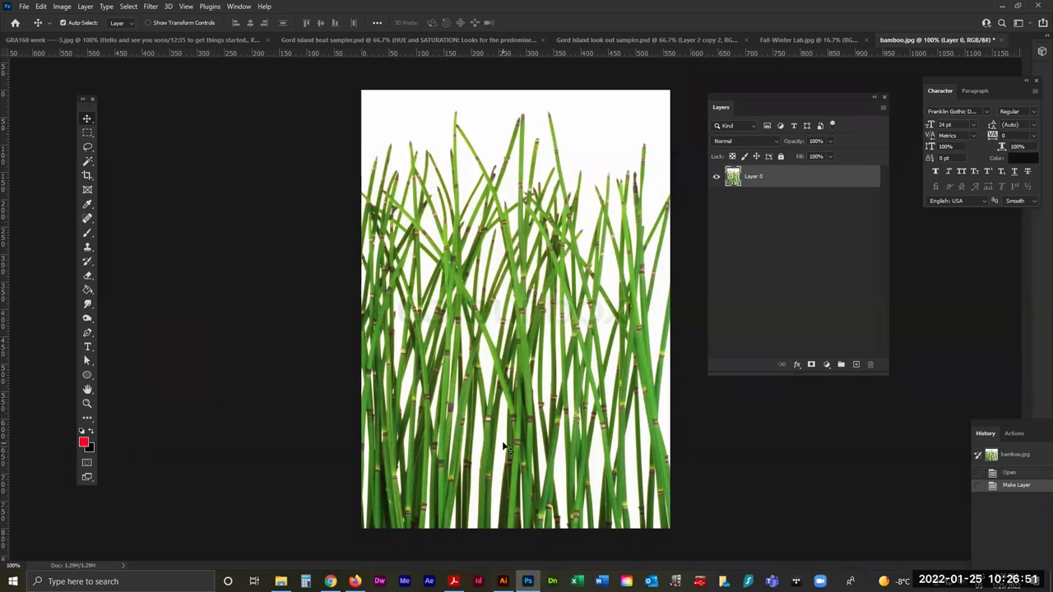
pyautogui.click(355, 582)
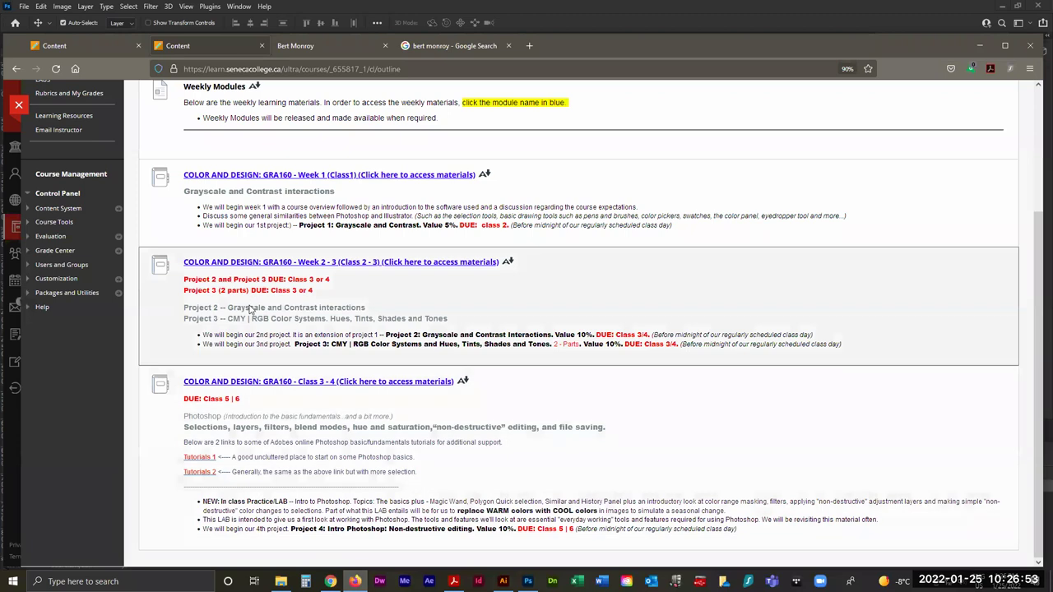
pyautogui.click(278, 381)
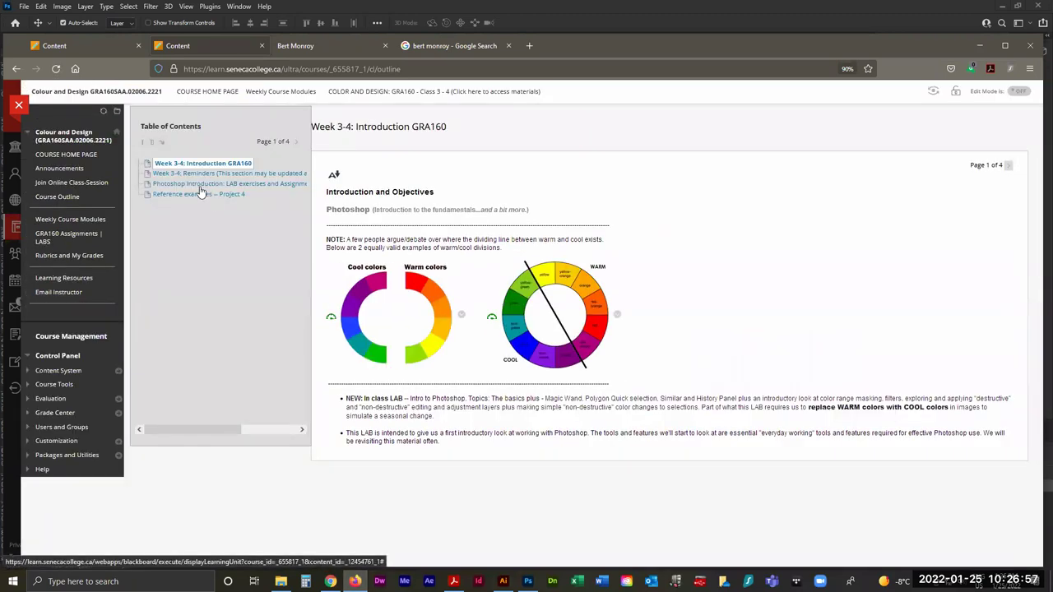
# Open the Photoshop Introduction LAB page, play the Magic Wand tutorial full screen, then pause it.
pyautogui.click(200, 191)
pyautogui.scroll(-5, 401, 311)
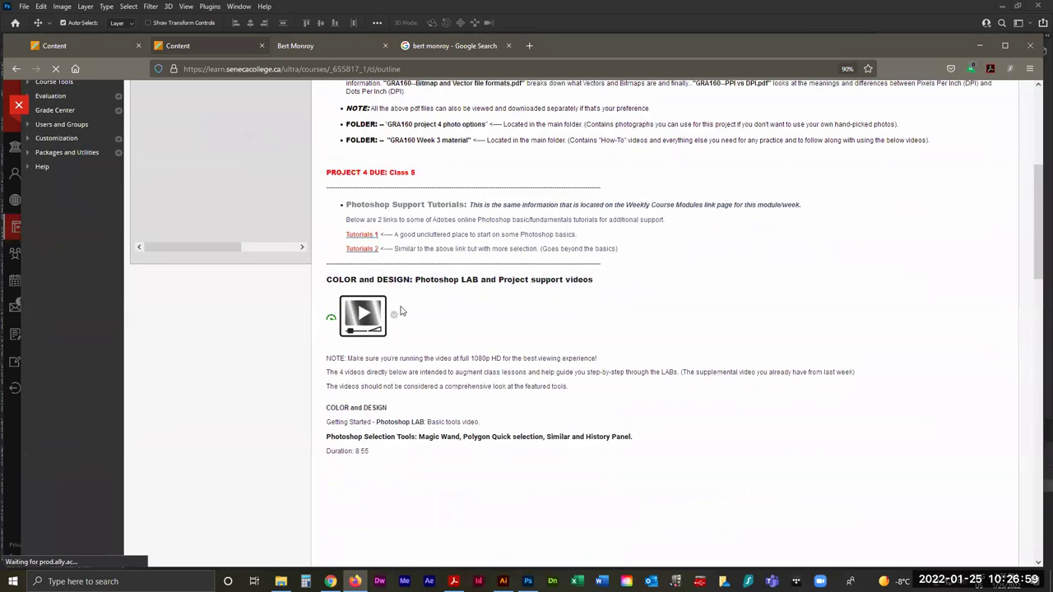
pyautogui.scroll(-5, 411, 337)
pyautogui.click(463, 329)
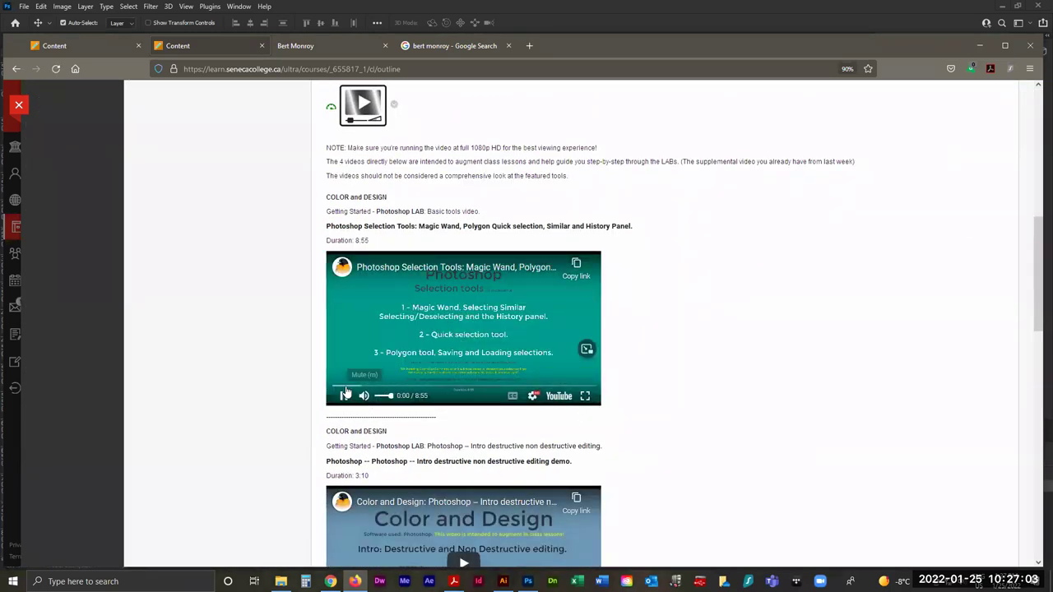
pyautogui.click(585, 396)
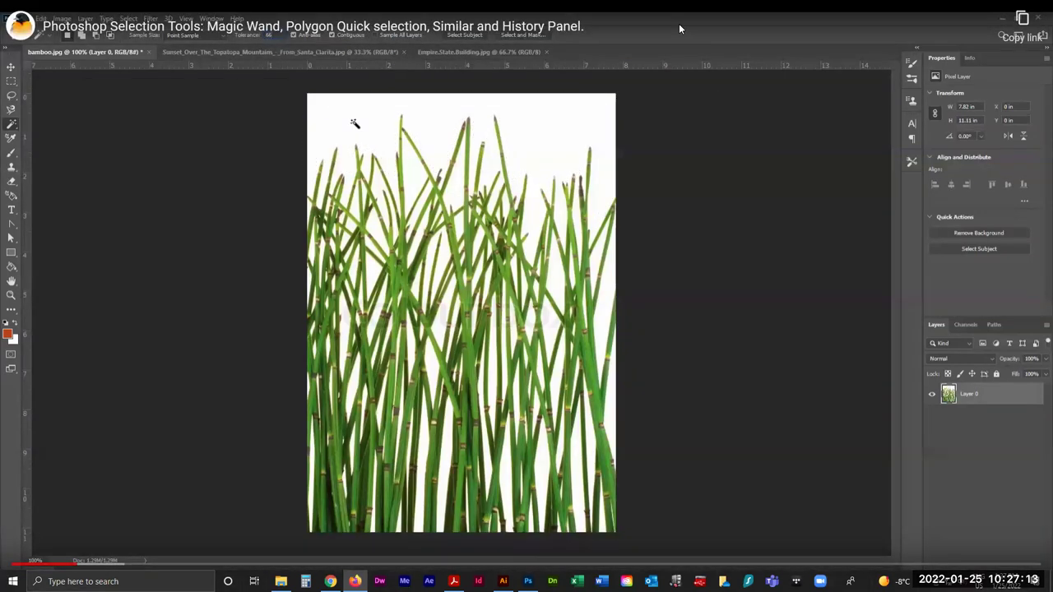
pyautogui.click(152, 457)
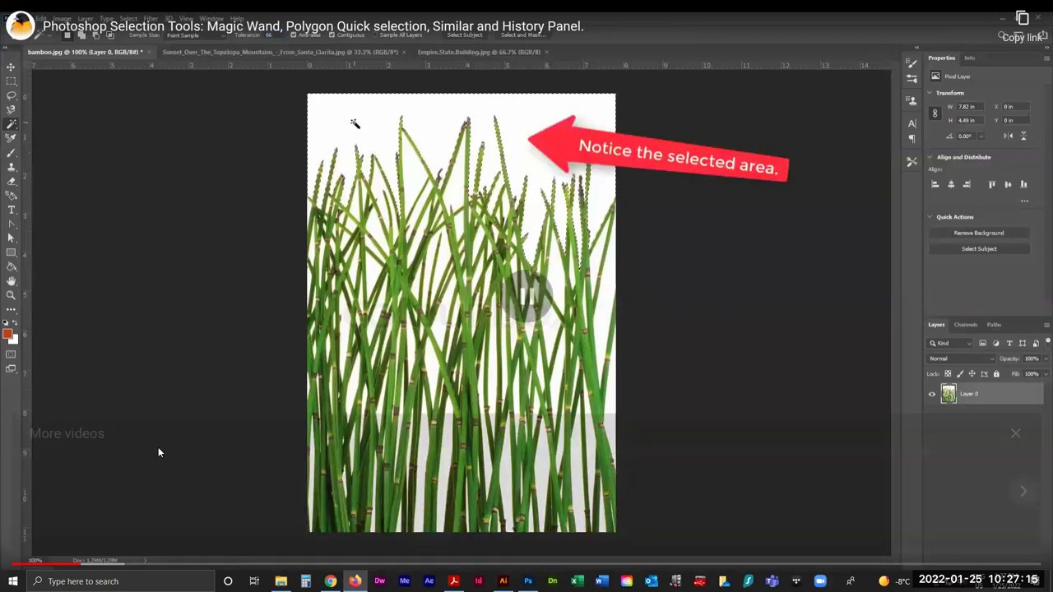
pyautogui.click(1016, 433)
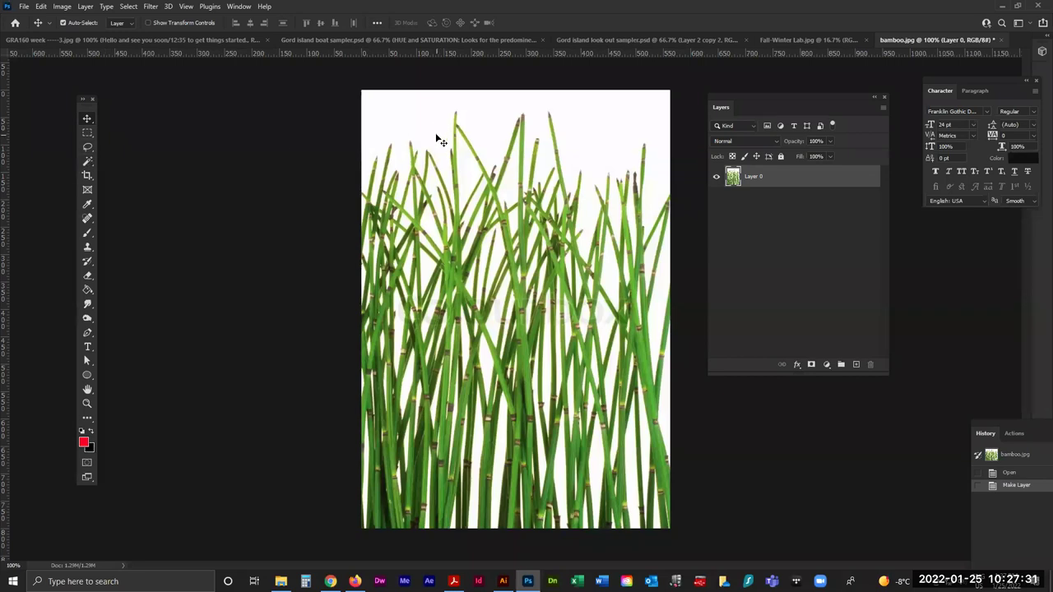
# Nudge the floating Layers panel left so it sits beside the bamboo image.
pyautogui.moveTo(747, 98); pyautogui.dragTo(761, 96)
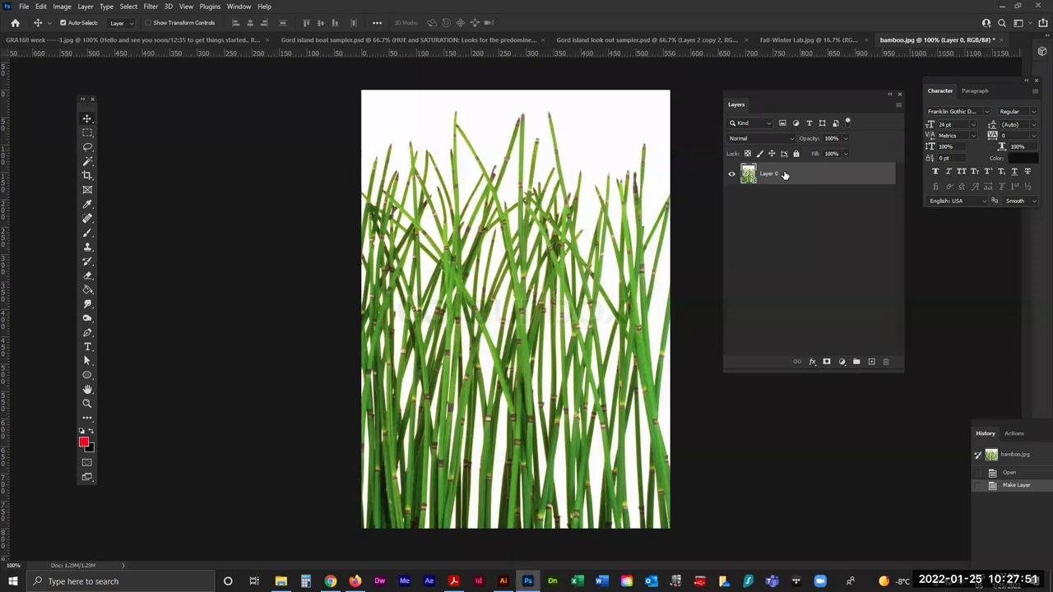
pyautogui.moveTo(781, 100); pyautogui.dragTo(746, 93)
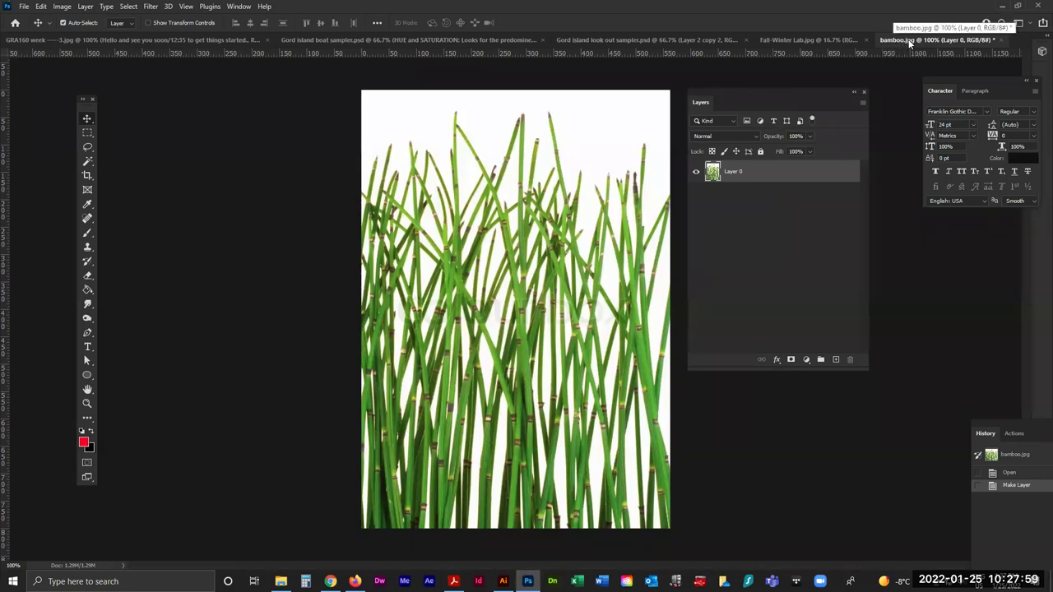
pyautogui.click(280, 582)
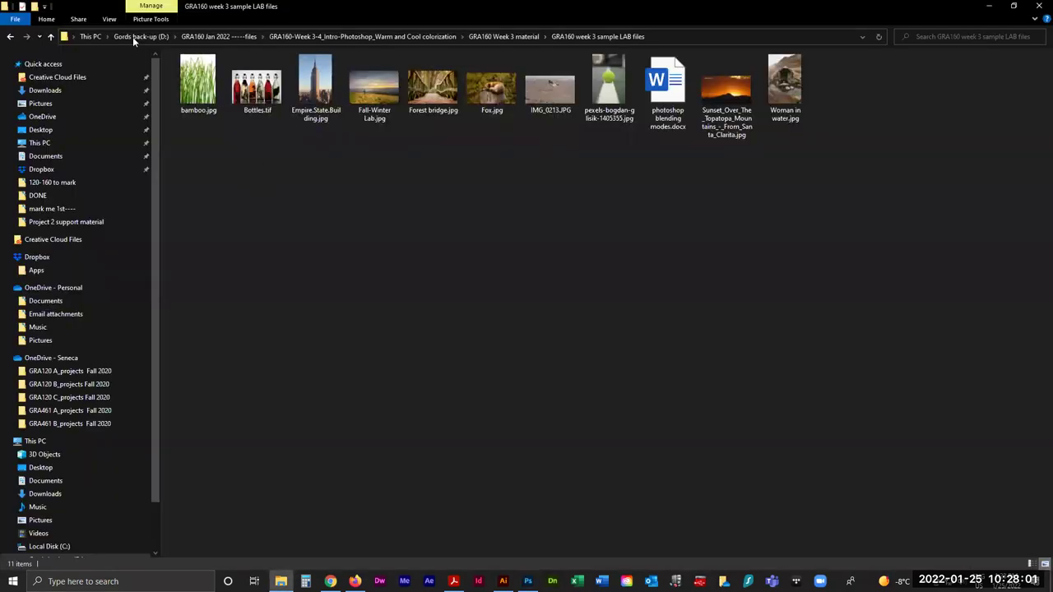
pyautogui.click(50, 36)
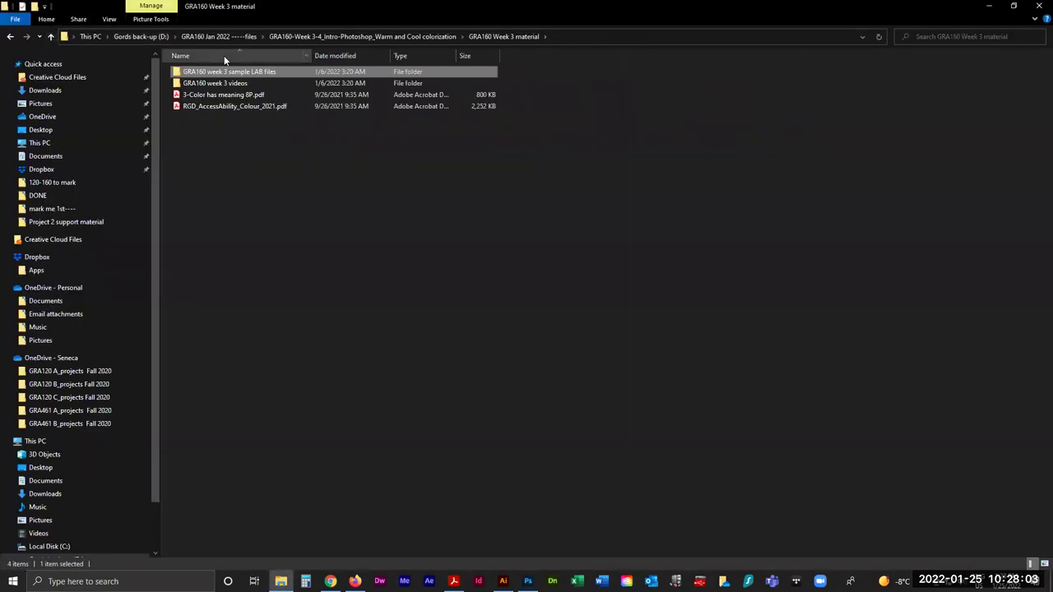
pyautogui.click(50, 36)
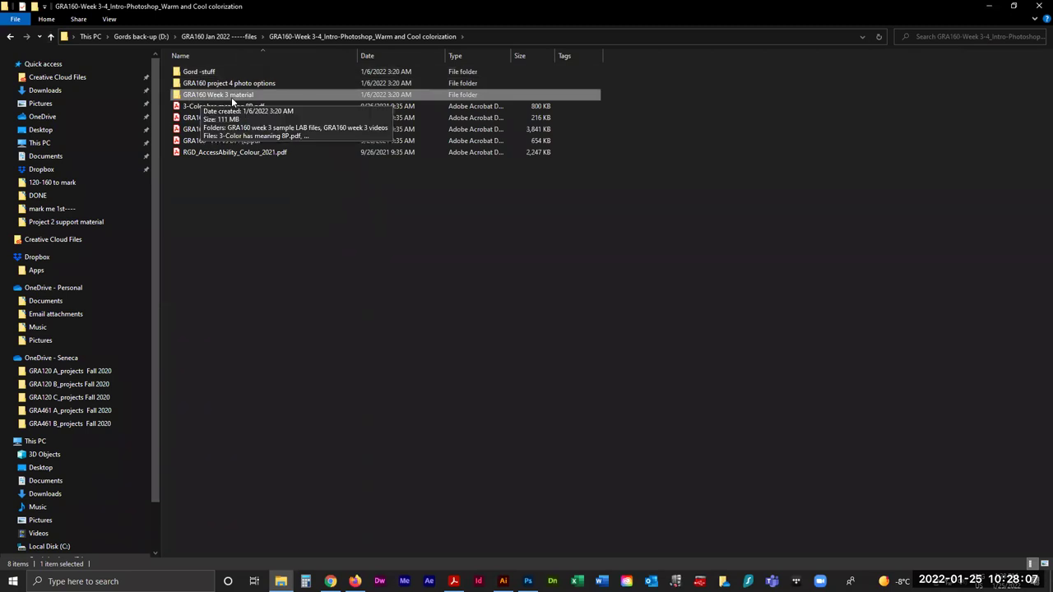
pyautogui.doubleClick(231, 96)
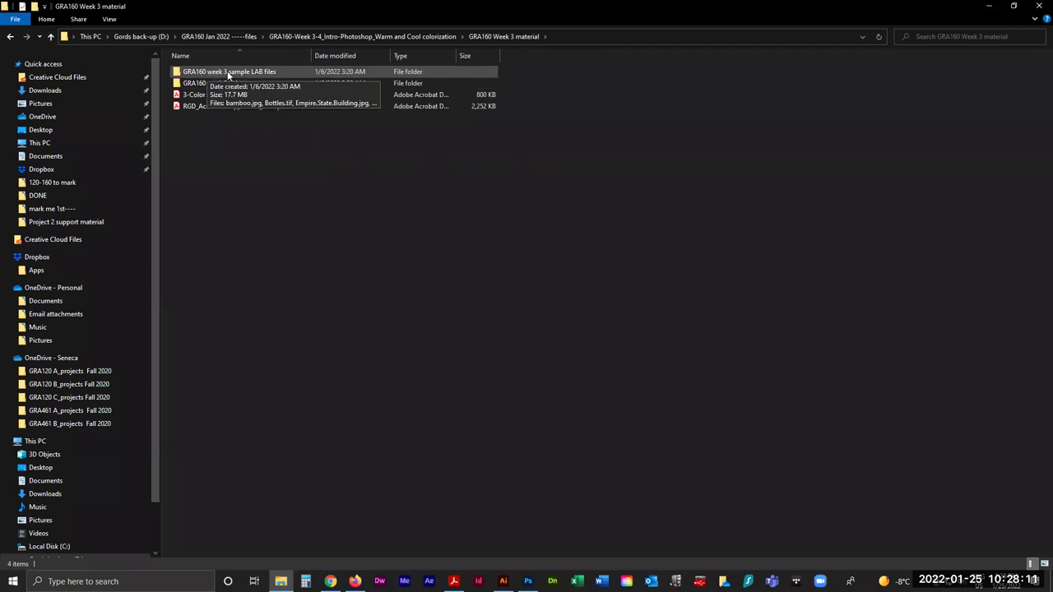
pyautogui.doubleClick(228, 74)
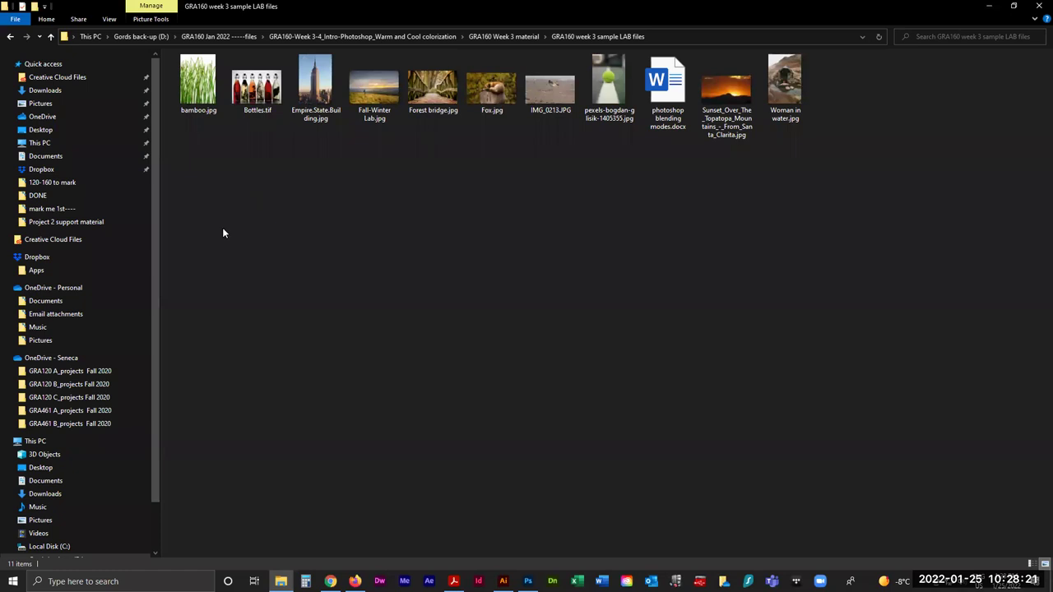
pyautogui.click(527, 582)
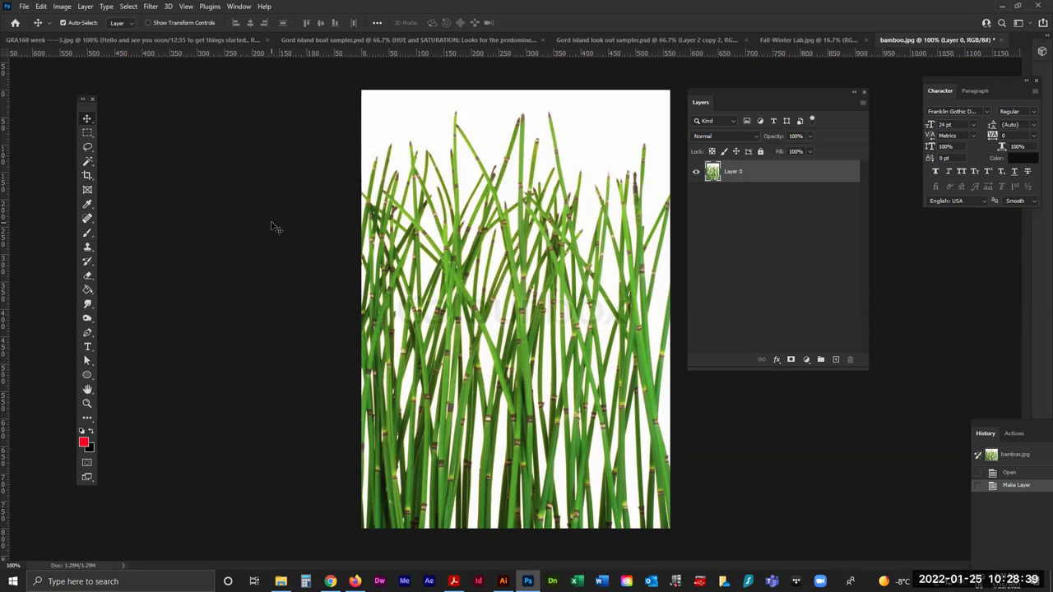
# Move the Tools panel beside the bamboo canvas and settle the Layers panel next to it.
pyautogui.moveTo(755, 87); pyautogui.dragTo(742, 84)
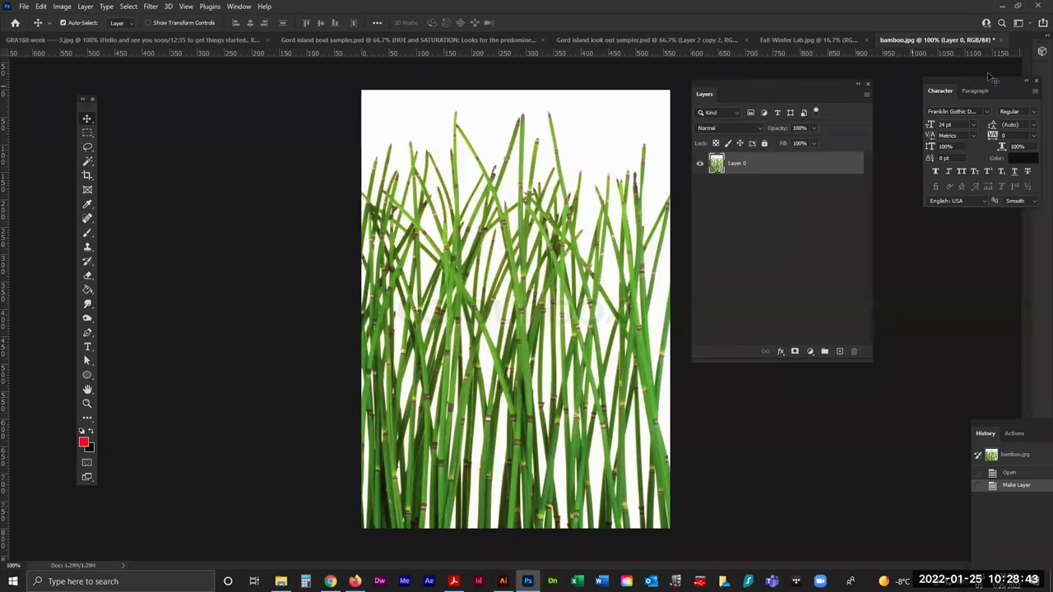
pyautogui.moveTo(981, 78); pyautogui.dragTo(958, 76)
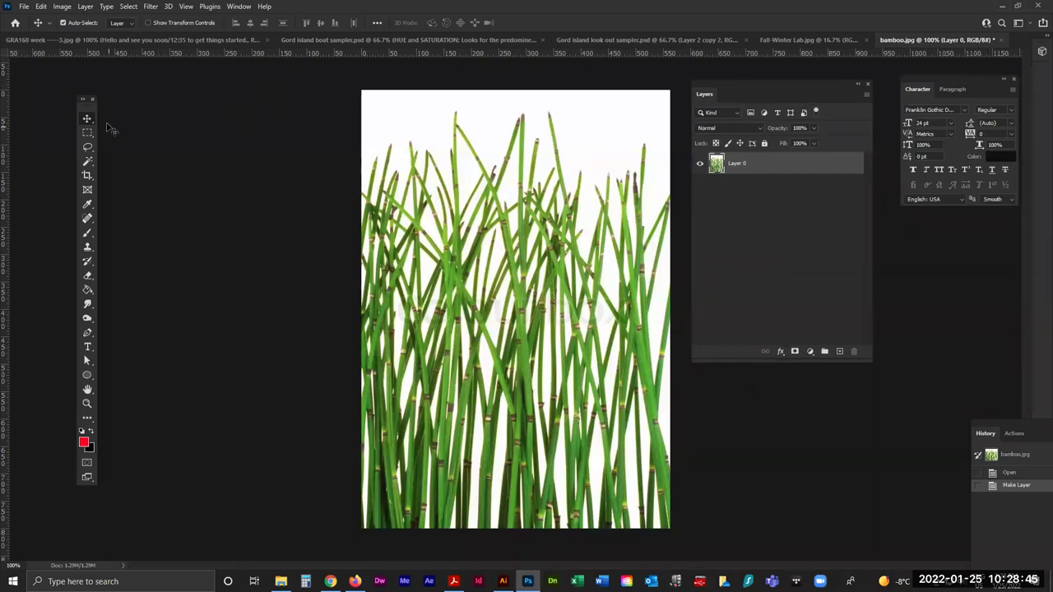
pyautogui.moveTo(86, 108); pyautogui.dragTo(279, 96)
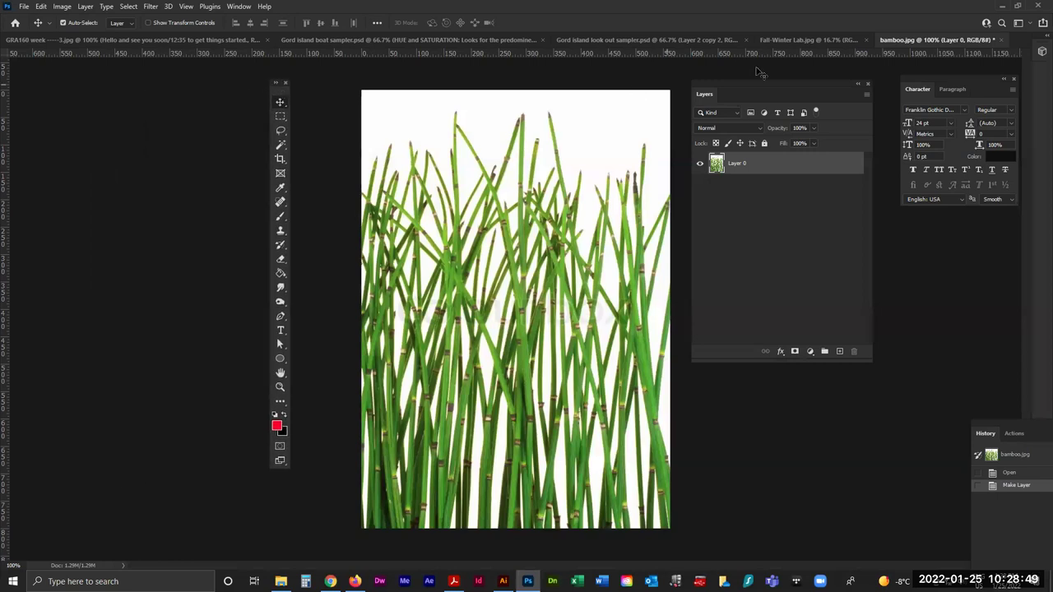
pyautogui.moveTo(760, 83); pyautogui.dragTo(748, 87)
# Float the History panel at the workspace's left and check the Window menu.
pyautogui.moveTo(1012, 426); pyautogui.dragTo(133, 124)
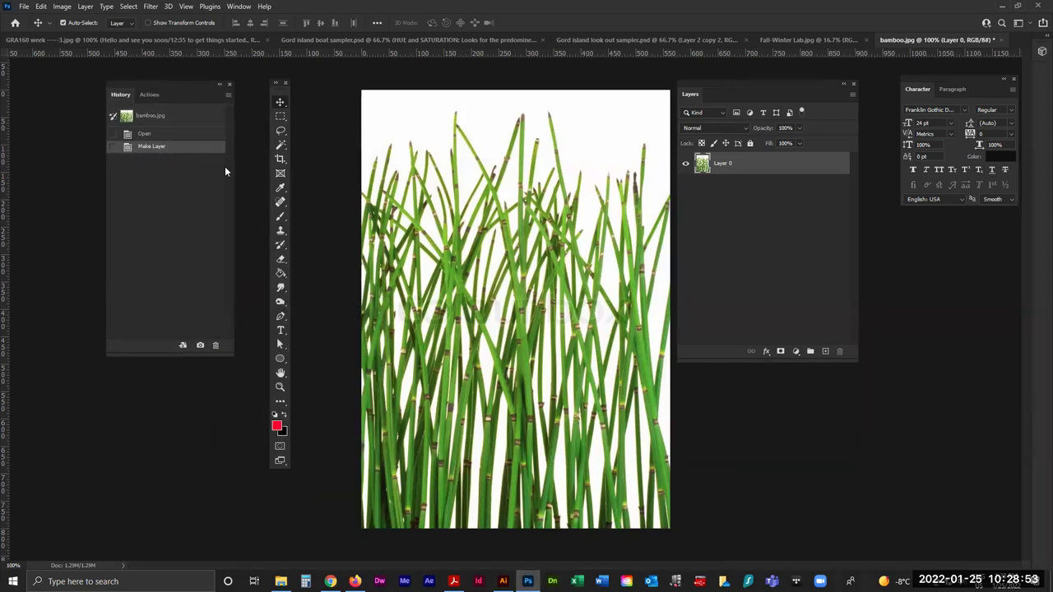
pyautogui.click(240, 7)
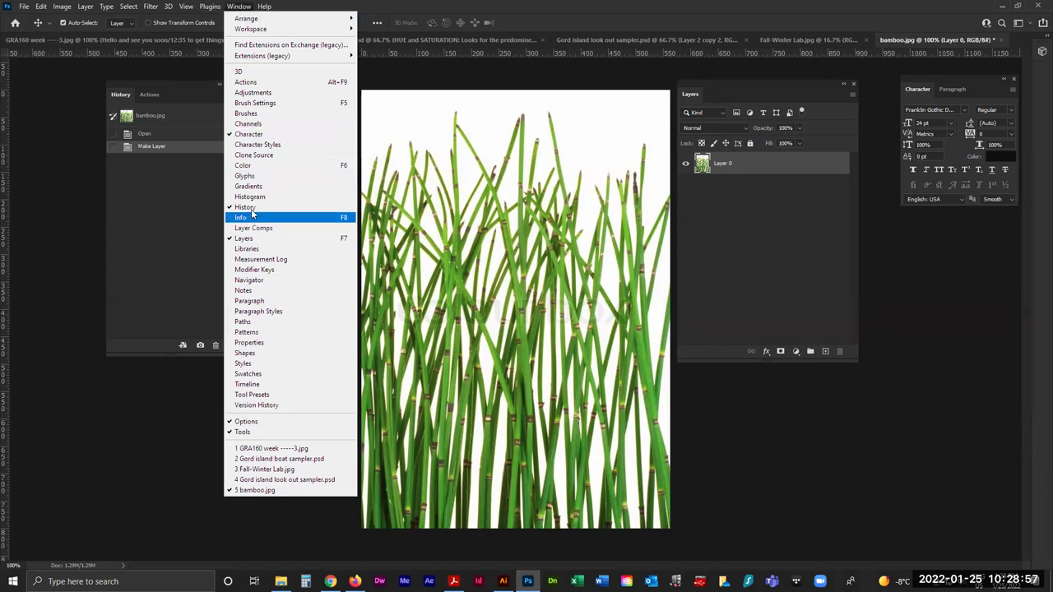
pyautogui.click(173, 82)
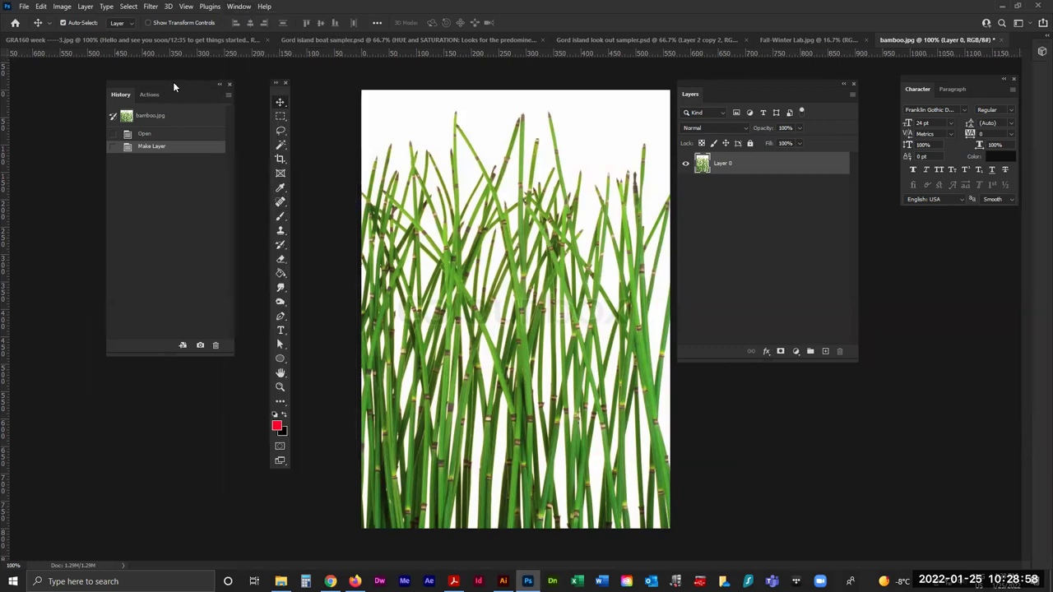
pyautogui.click(287, 151)
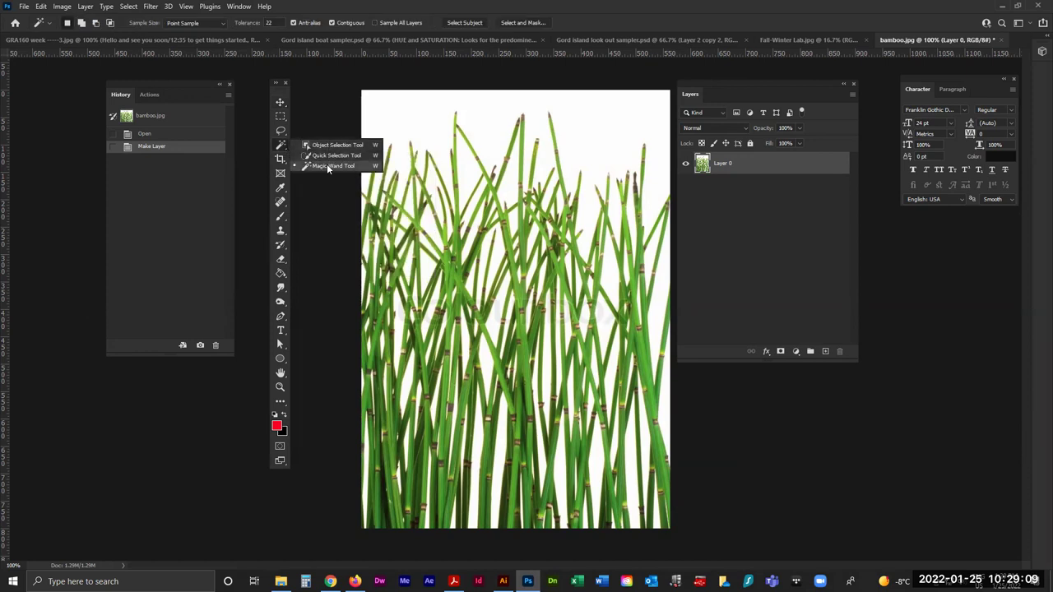
pyautogui.click(328, 156)
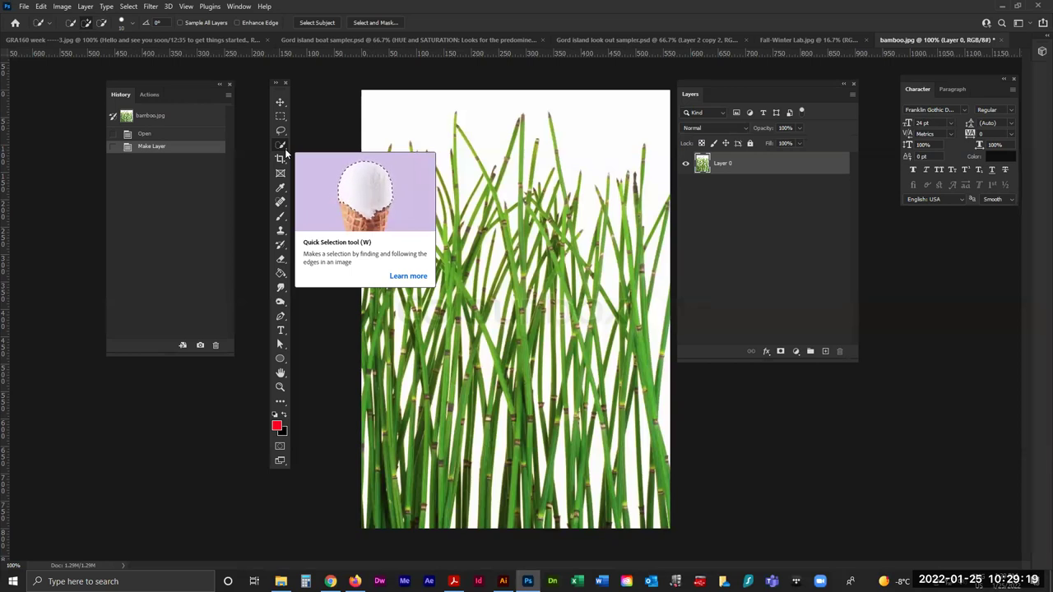
pyautogui.click(285, 152)
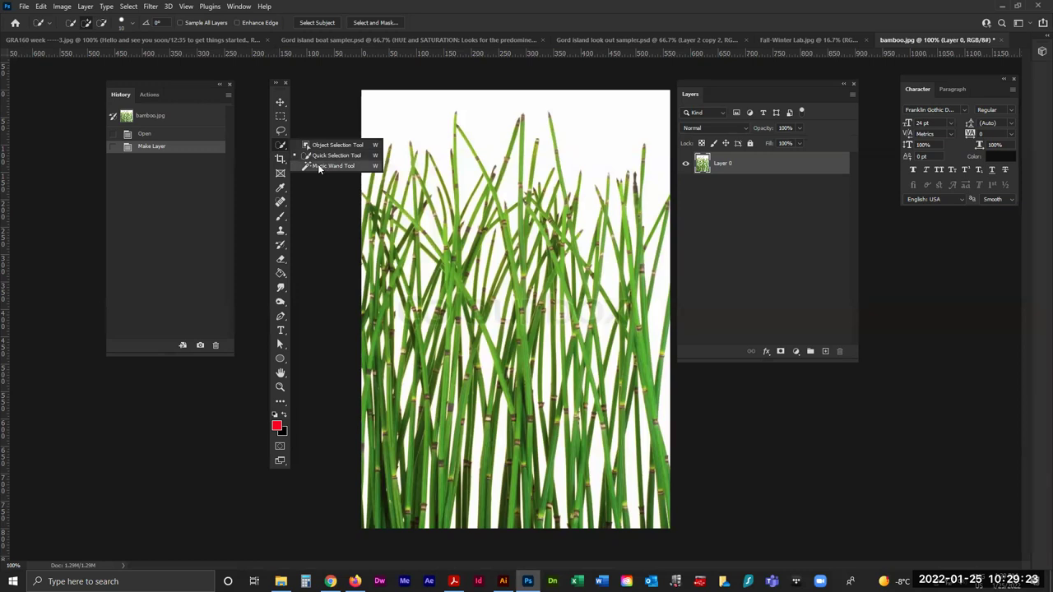
pyautogui.click(320, 167)
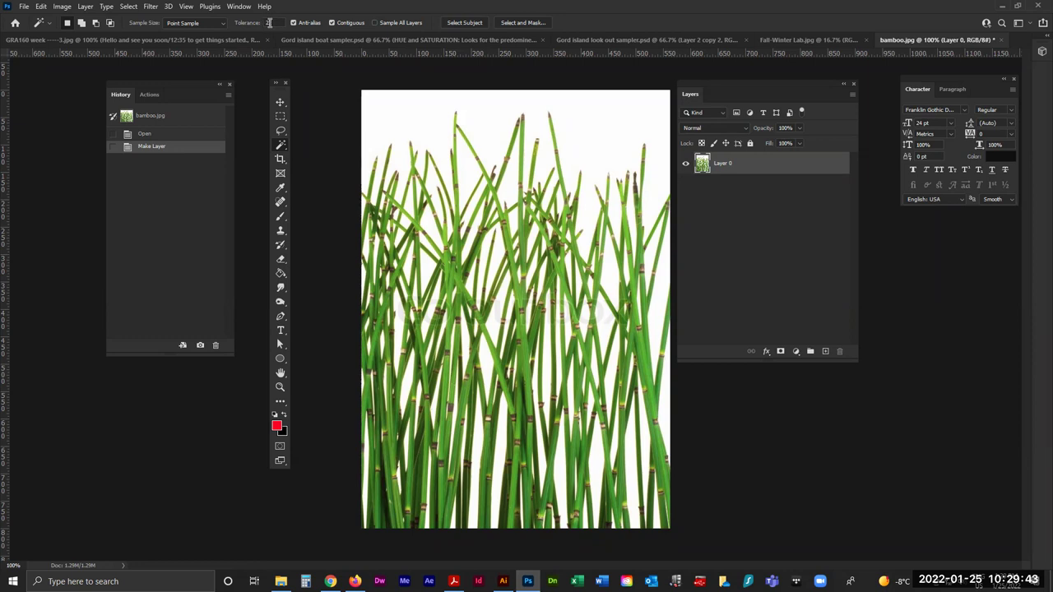
pyautogui.click(416, 113)
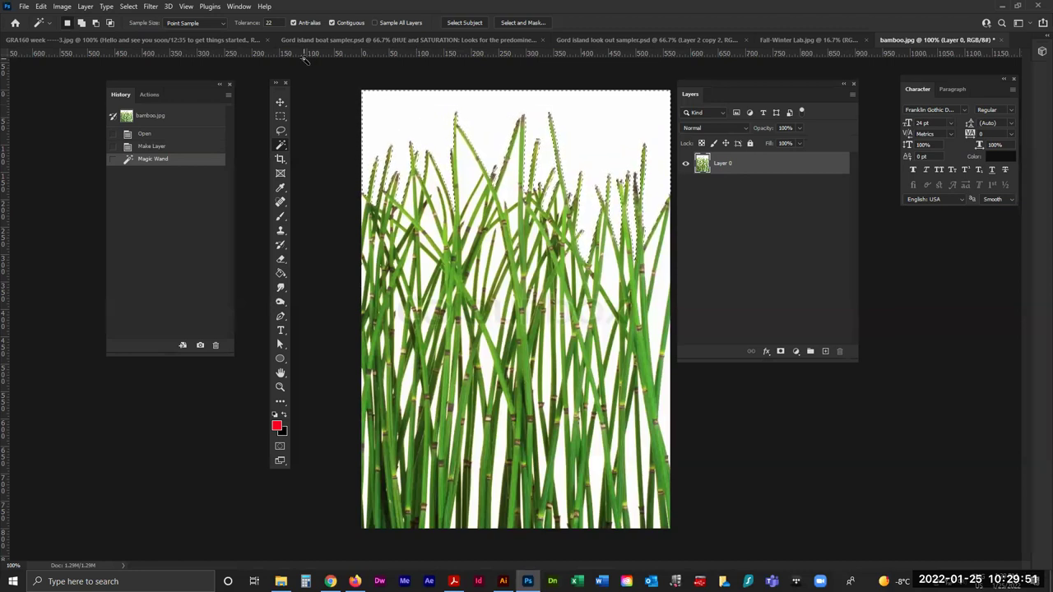
pyautogui.hotkey('ctrl', 'd')
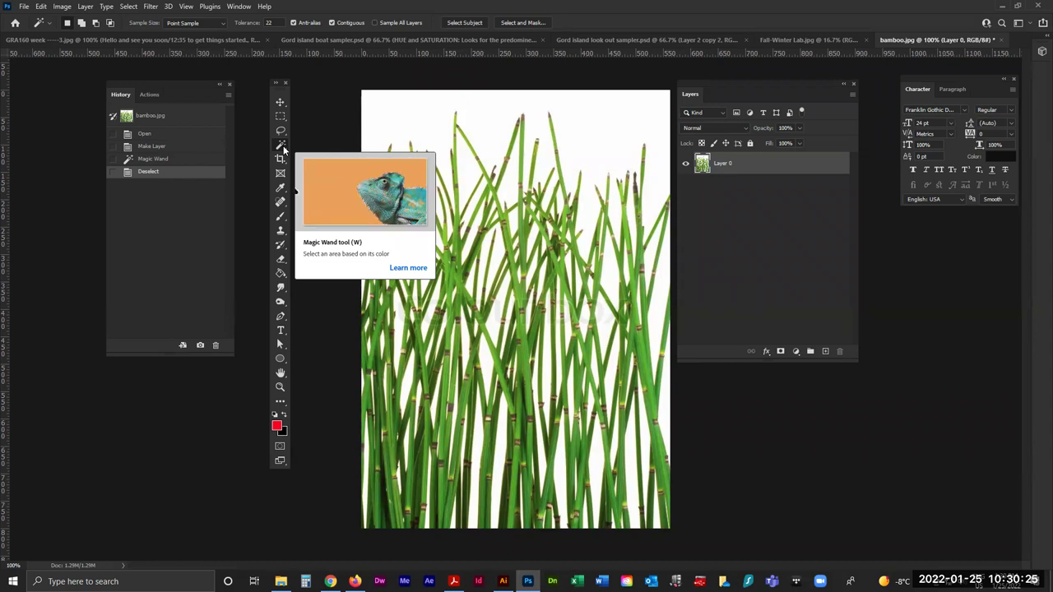
# Set Magic Wand tolerance to 1 and select the white background at the image top.
pyautogui.click(274, 22)
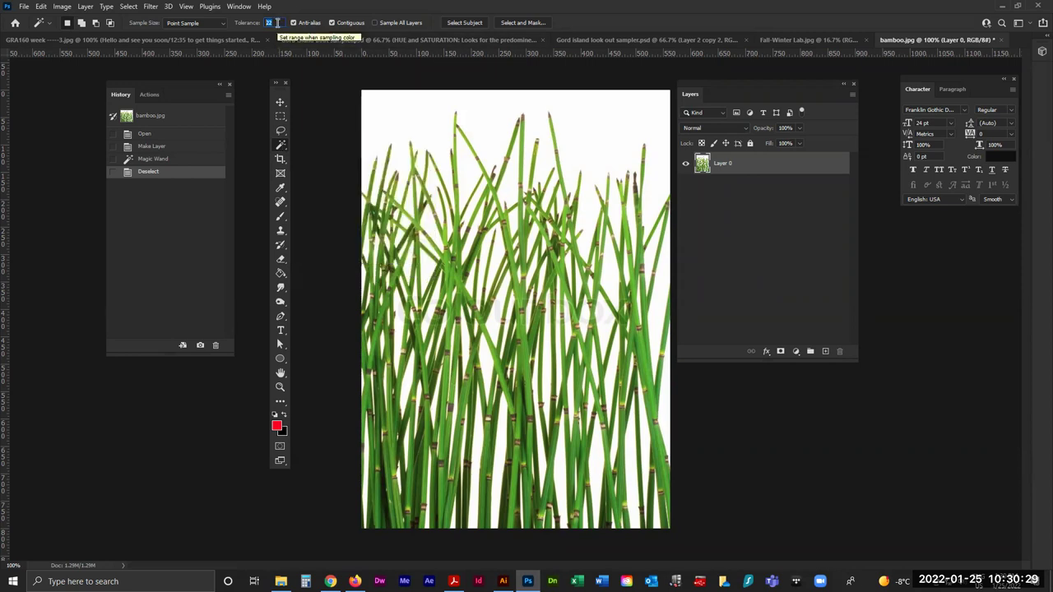
pyautogui.write('3')
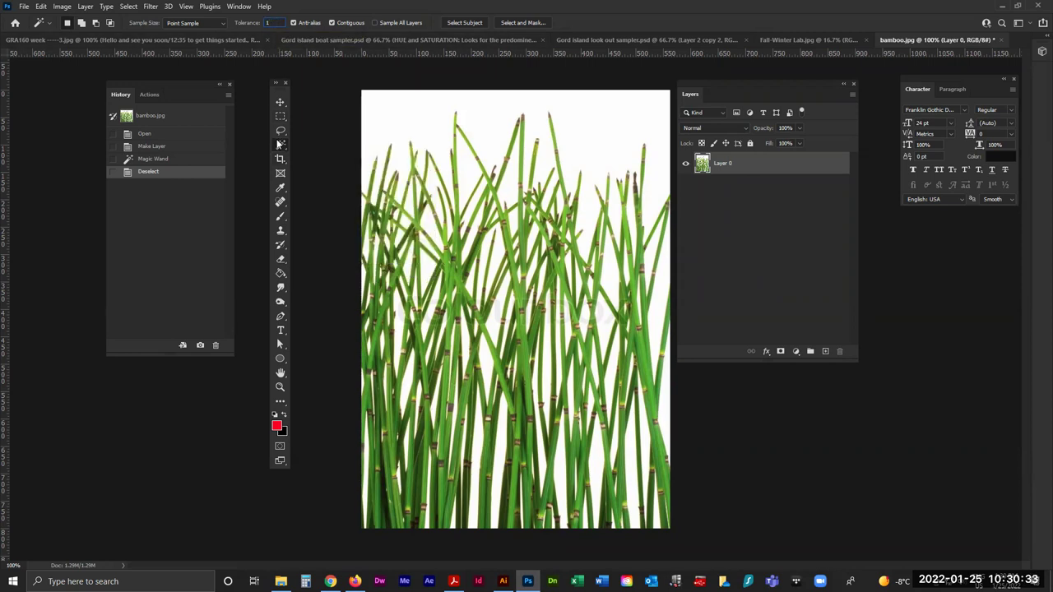
pyautogui.press('Return')
pyautogui.hotkey('ctrl', '+')
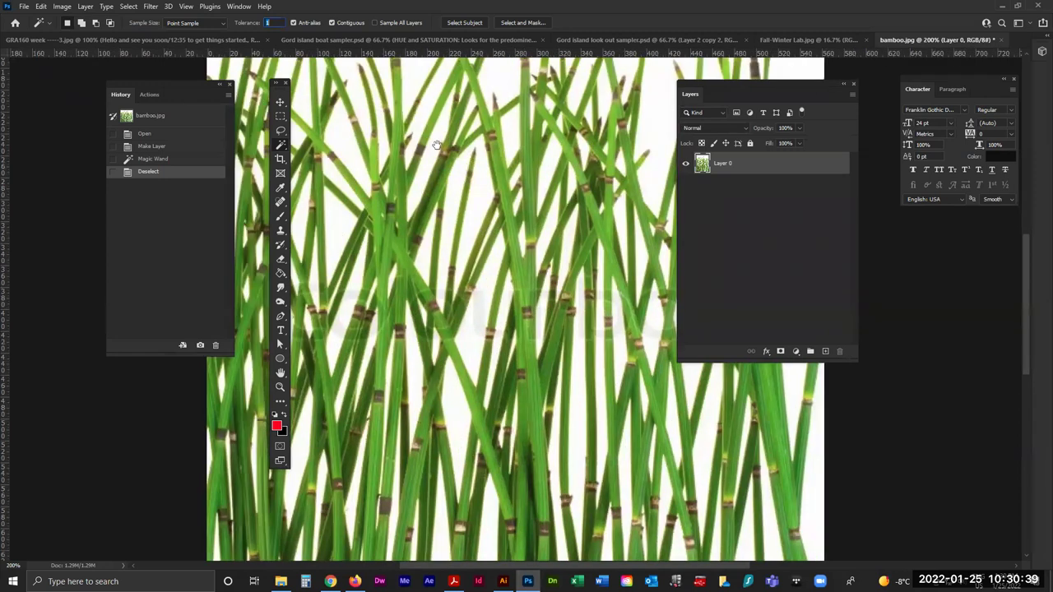
pyautogui.moveTo(442, 382); pyautogui.dragTo(442, 401)
pyautogui.click(352, 169)
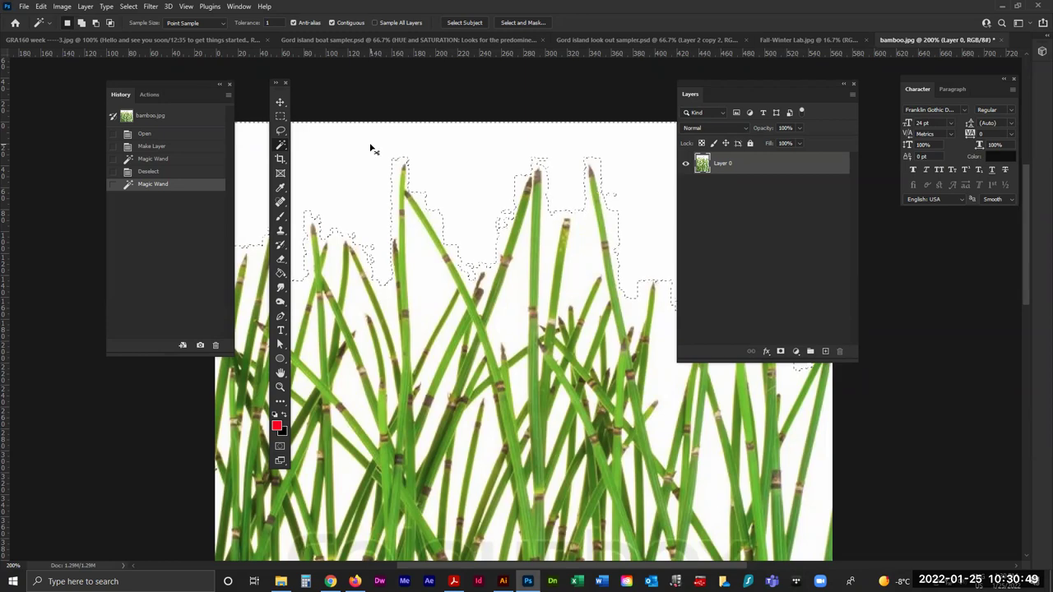
# Zoom in on the top-left corner to inspect the selection edge and recheck the tolerance.
pyautogui.hotkey('ctrl', '+')
pyautogui.hotkey('ctrl', '+')
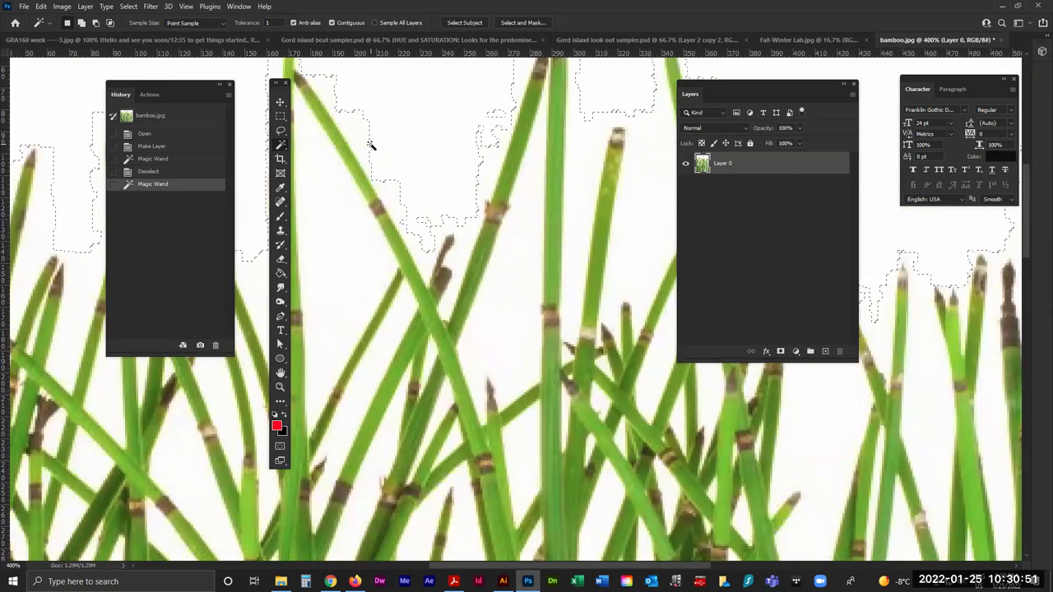
pyautogui.hotkey('ctrl', '+')
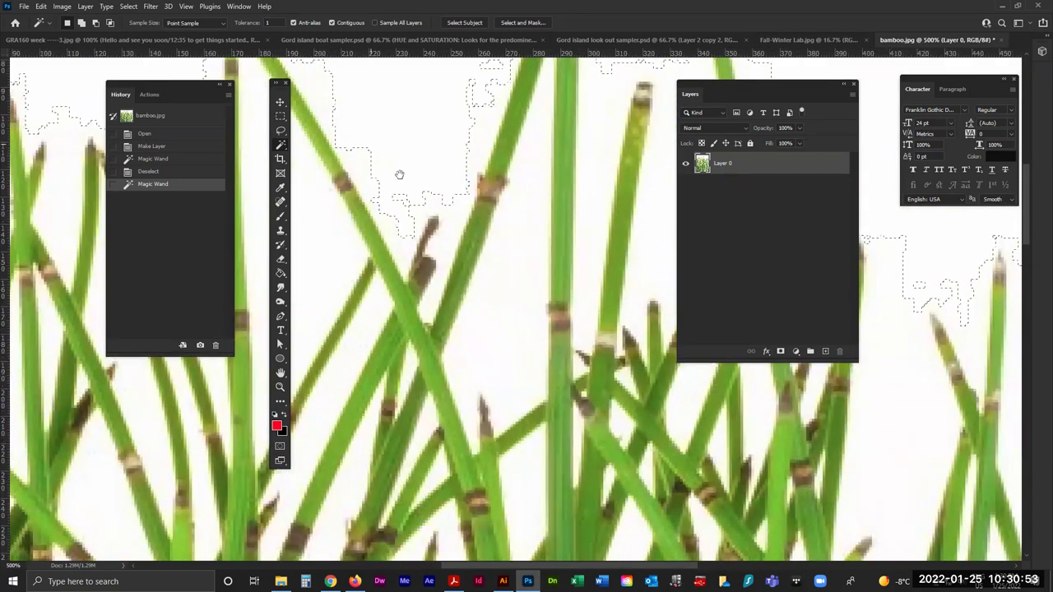
pyautogui.moveTo(400, 176); pyautogui.dragTo(655, 417)
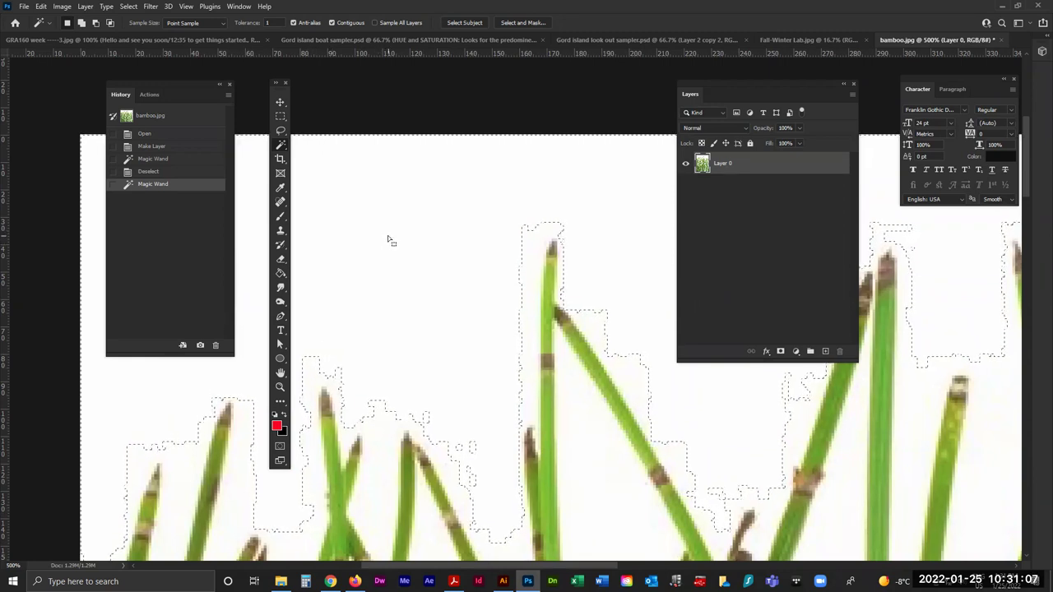
pyautogui.click(269, 23)
pyautogui.scroll(-6, 623, 399)
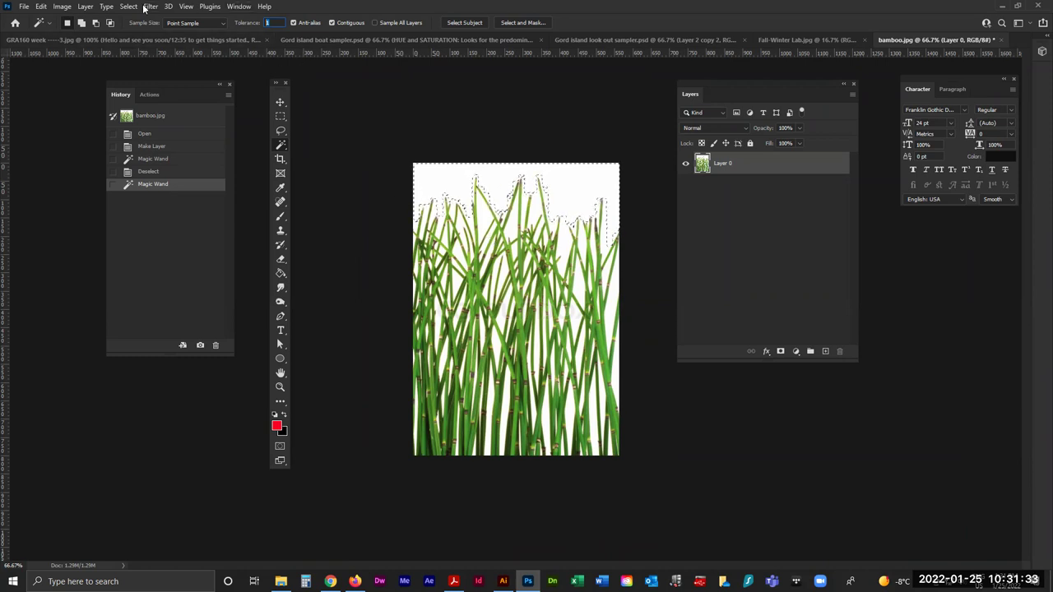
# Switch to the Move tool and deselect the background with Select > Deselect.
pyautogui.click(281, 103)
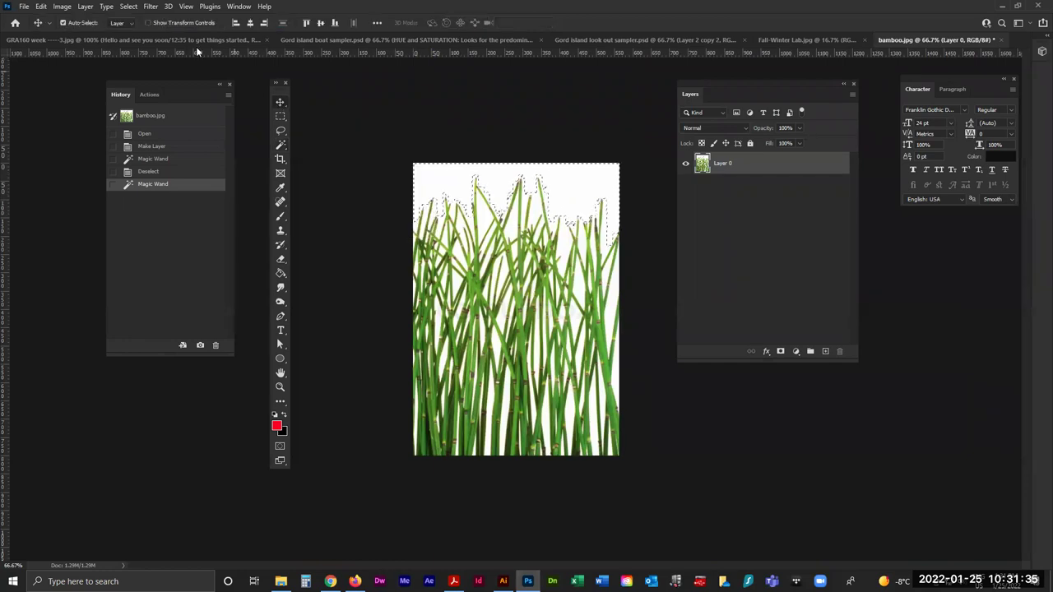
pyautogui.click(129, 6)
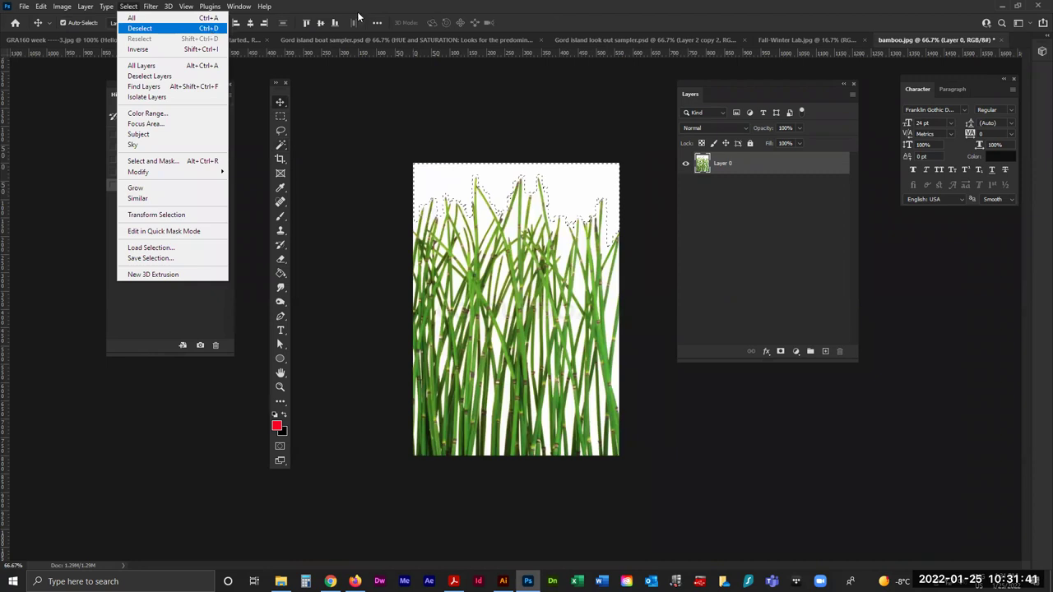
pyautogui.click(208, 28)
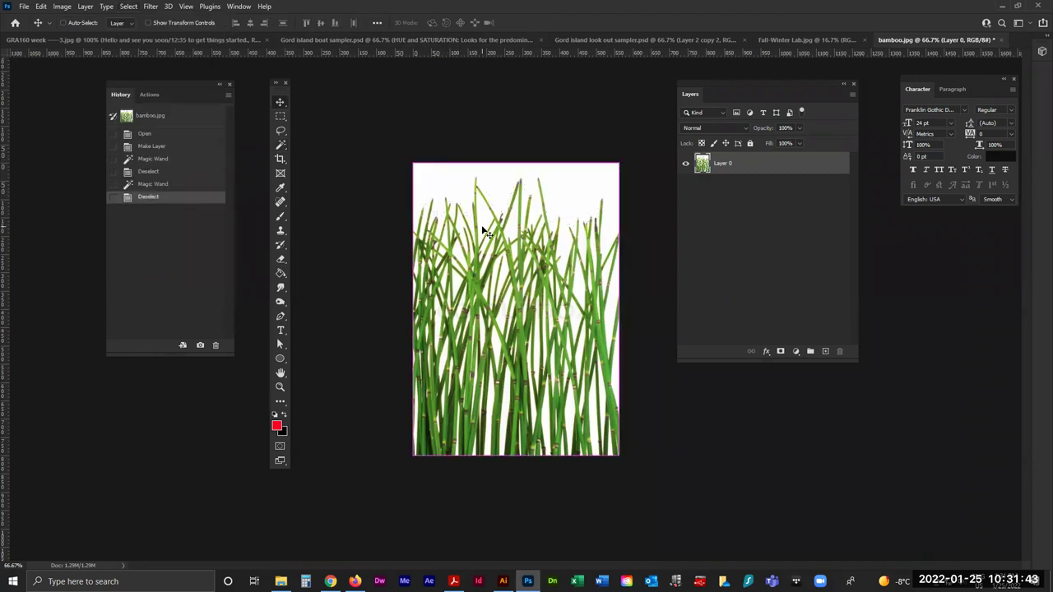
pyautogui.press('ctrl')
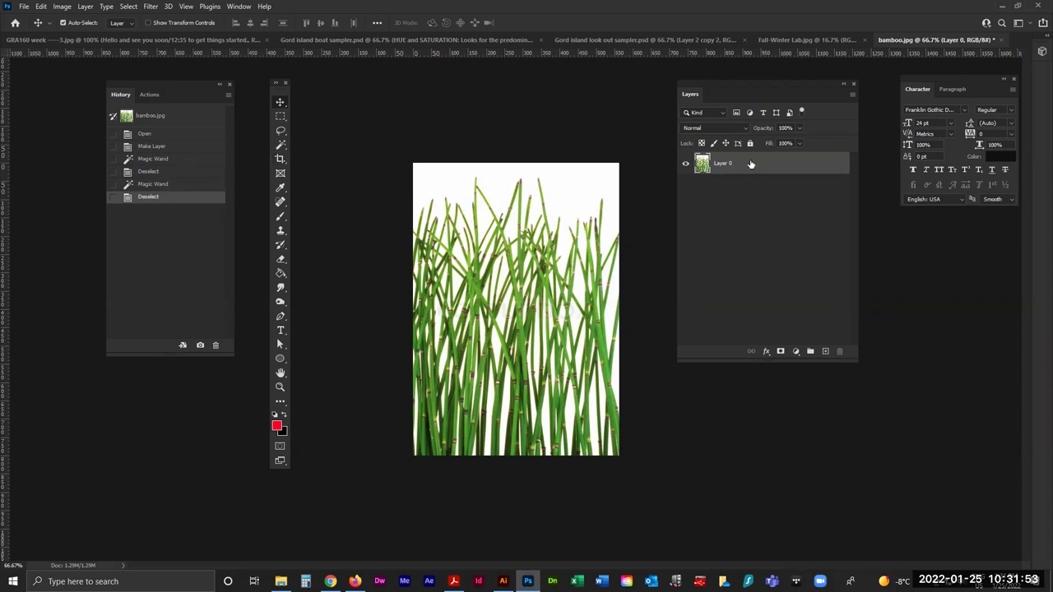
# Duplicate Layer 0 and place a new empty Layer 1 below Layer 0 copy.
pyautogui.moveTo(749, 165); pyautogui.dragTo(826, 352)
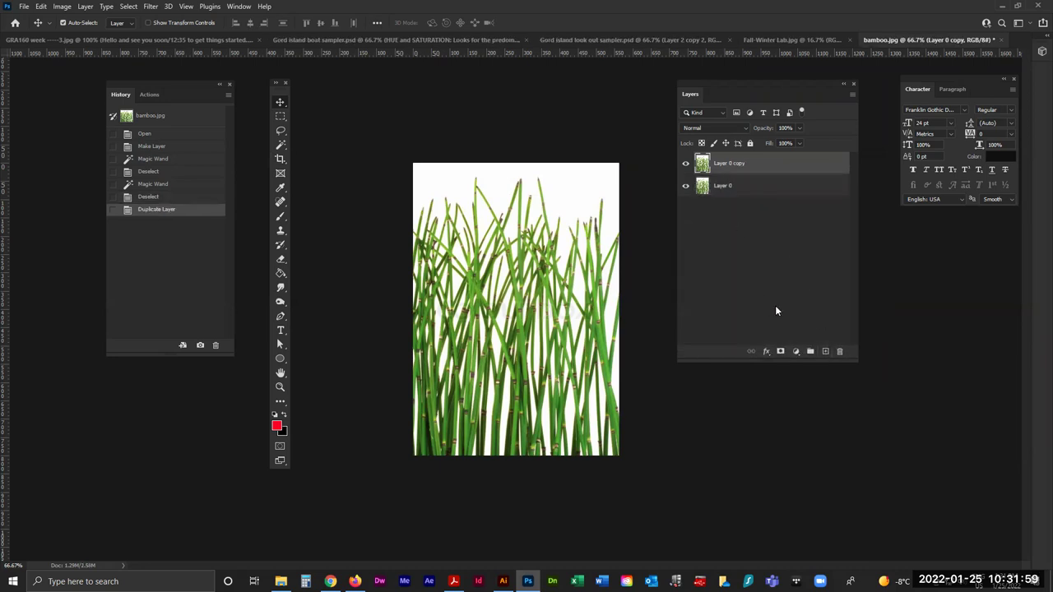
pyautogui.click(826, 352)
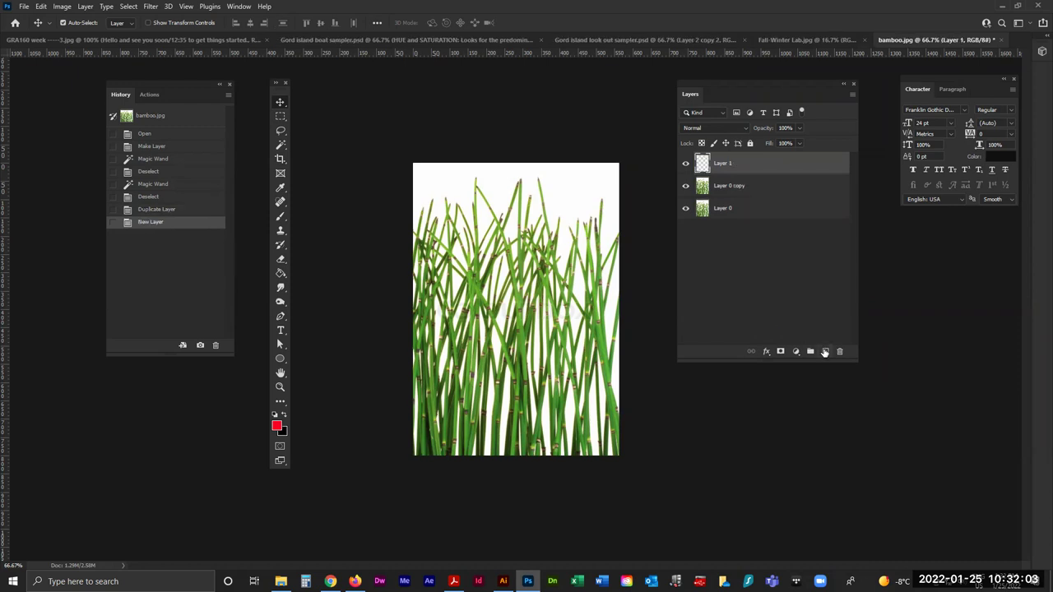
pyautogui.moveTo(743, 164); pyautogui.dragTo(740, 194)
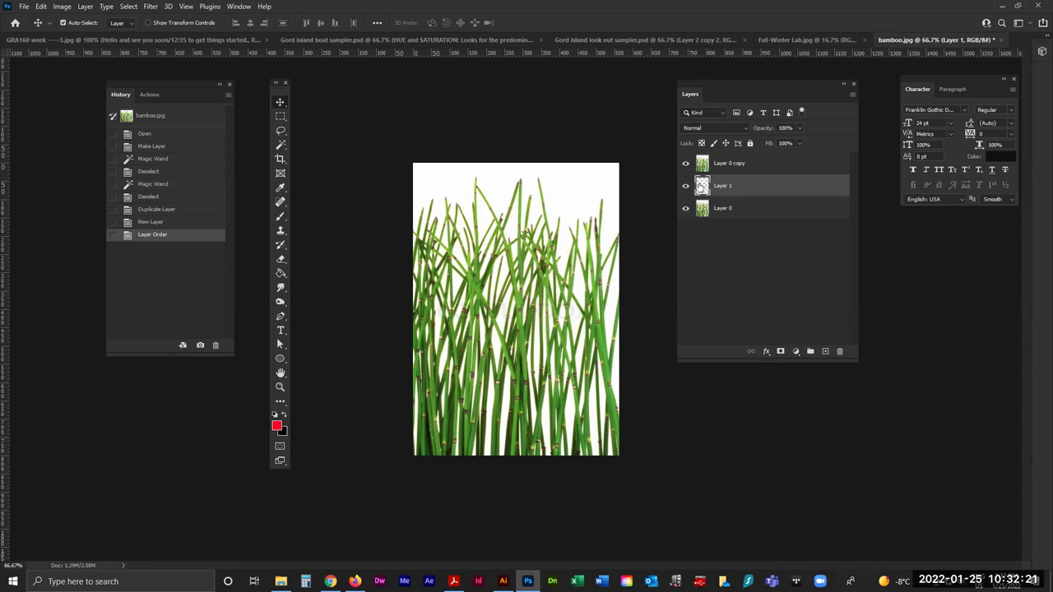
# Remove the accidentally added Layer 2 and make Layer 1 the active layer.
pyautogui.moveTo(791, 359); pyautogui.dragTo(793, 256)
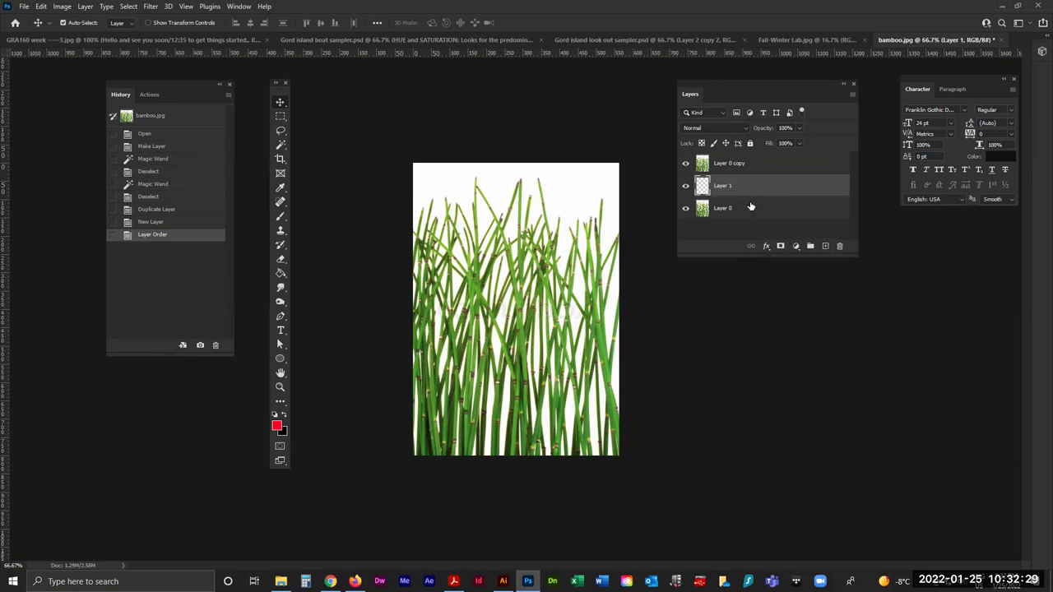
pyautogui.moveTo(750, 206); pyautogui.dragTo(798, 212)
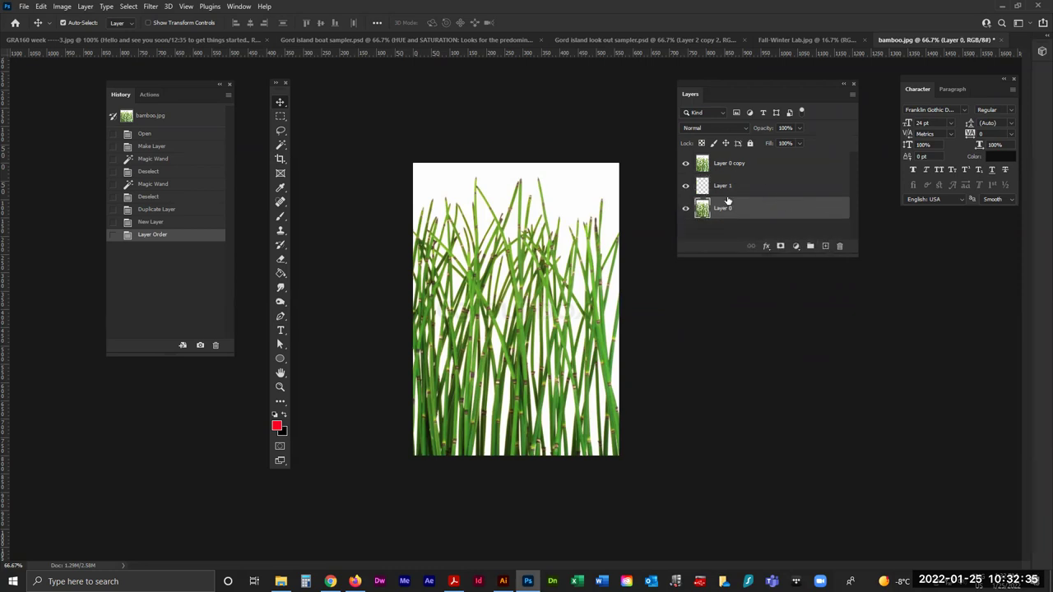
pyautogui.click(826, 247)
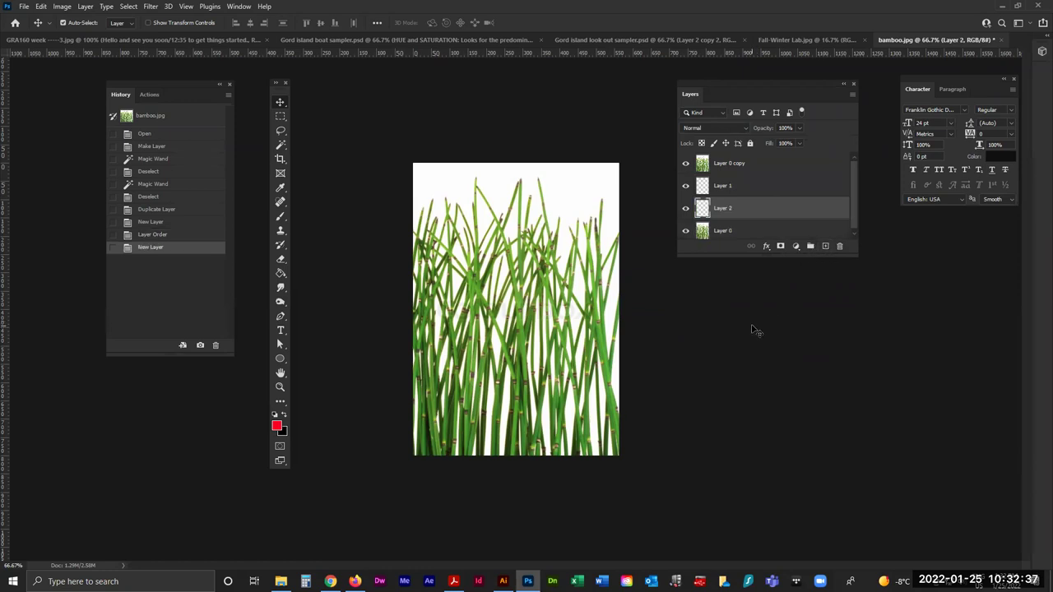
pyautogui.moveTo(754, 208); pyautogui.dragTo(840, 246)
pyautogui.click(755, 187)
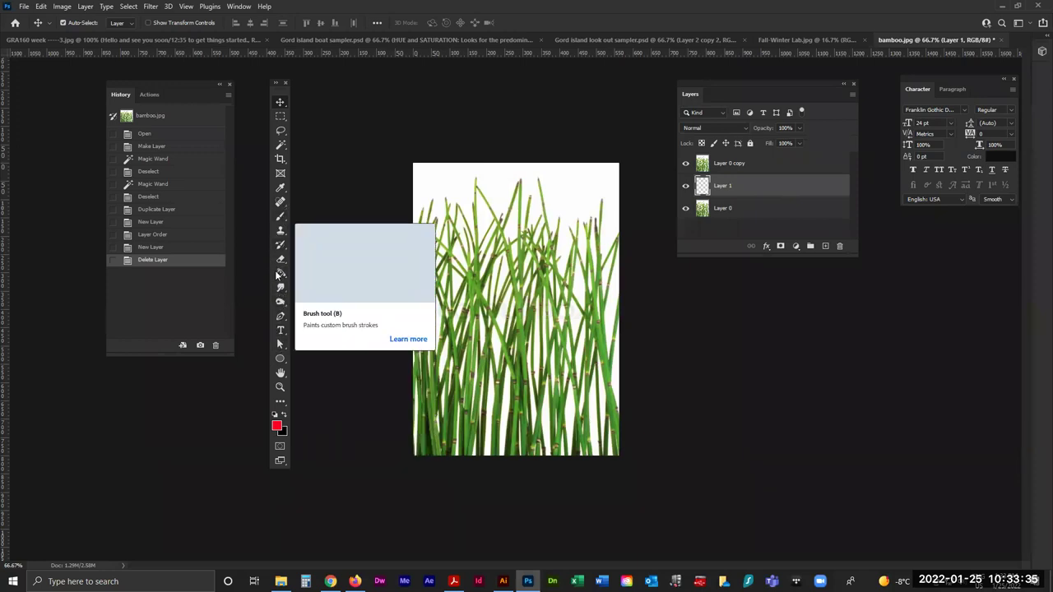
pyautogui.click(283, 404)
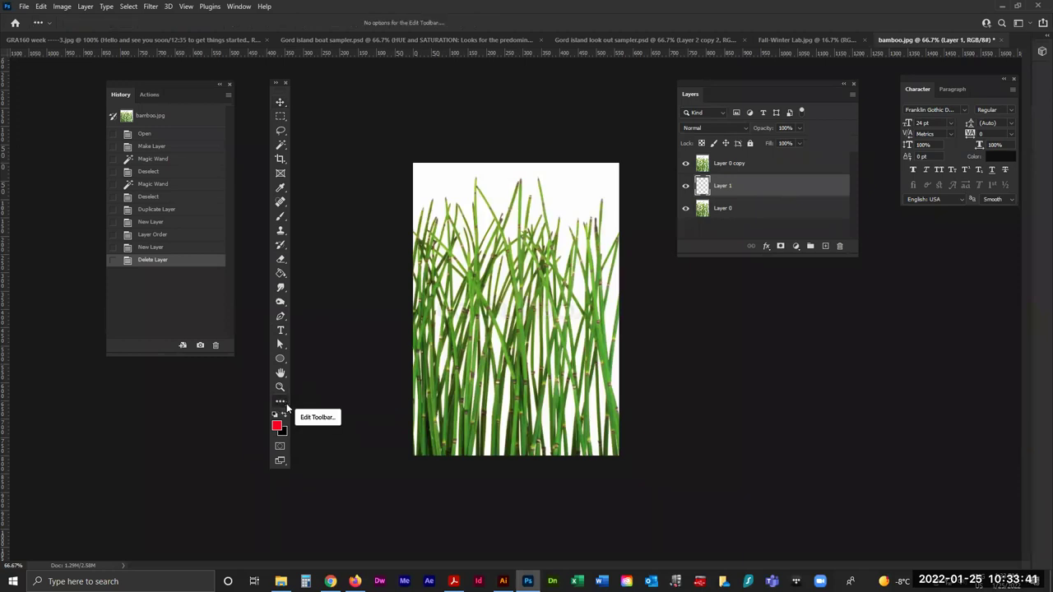
pyautogui.click(311, 402)
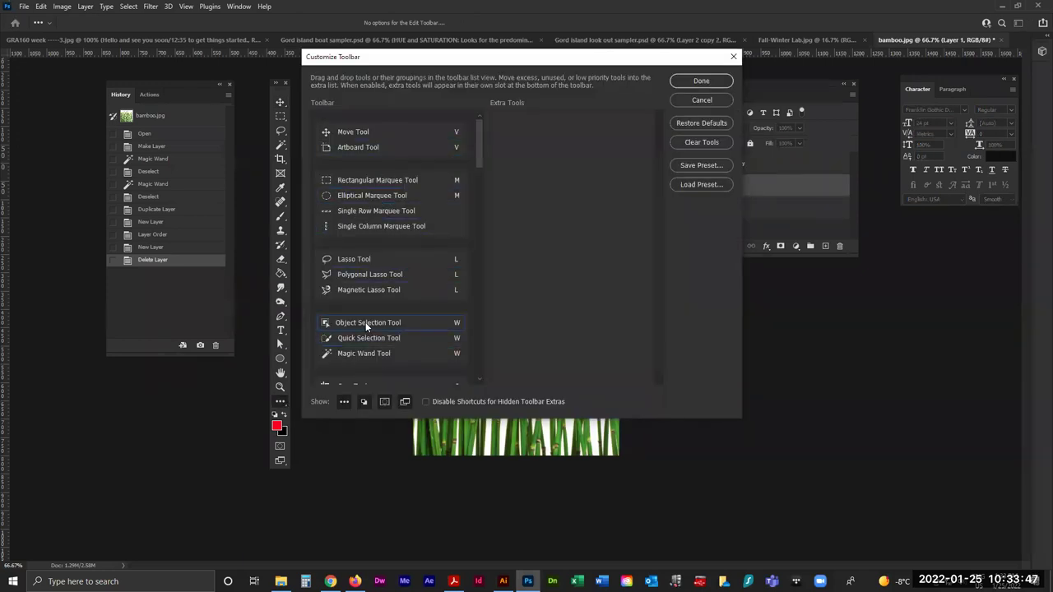
pyautogui.click(733, 56)
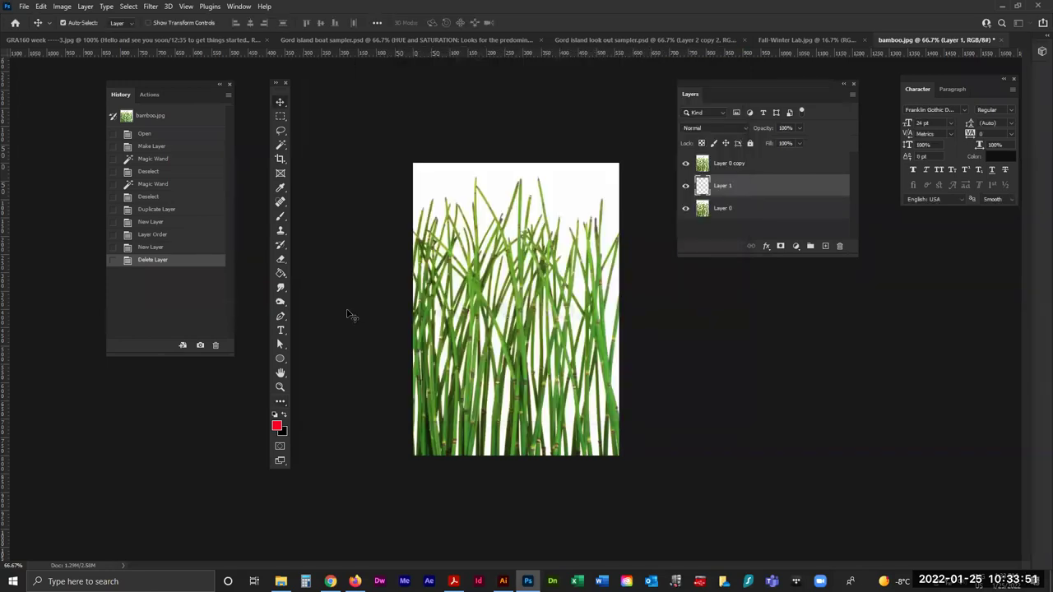
pyautogui.click(287, 278)
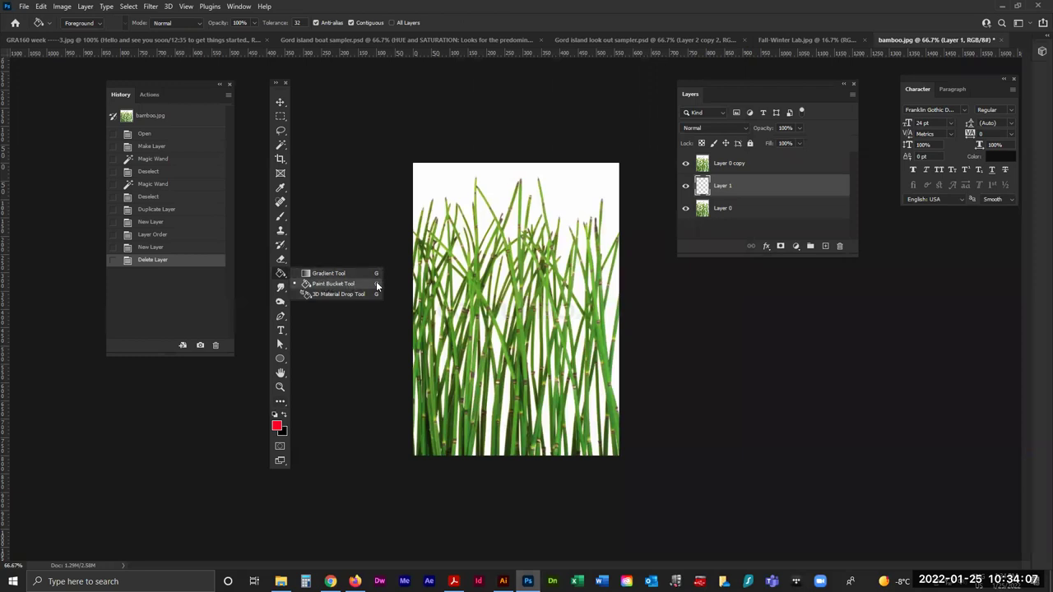
# Make the Paint Bucket Tool the active fill tool from the gradient/bucket slot.
pyautogui.click(332, 283)
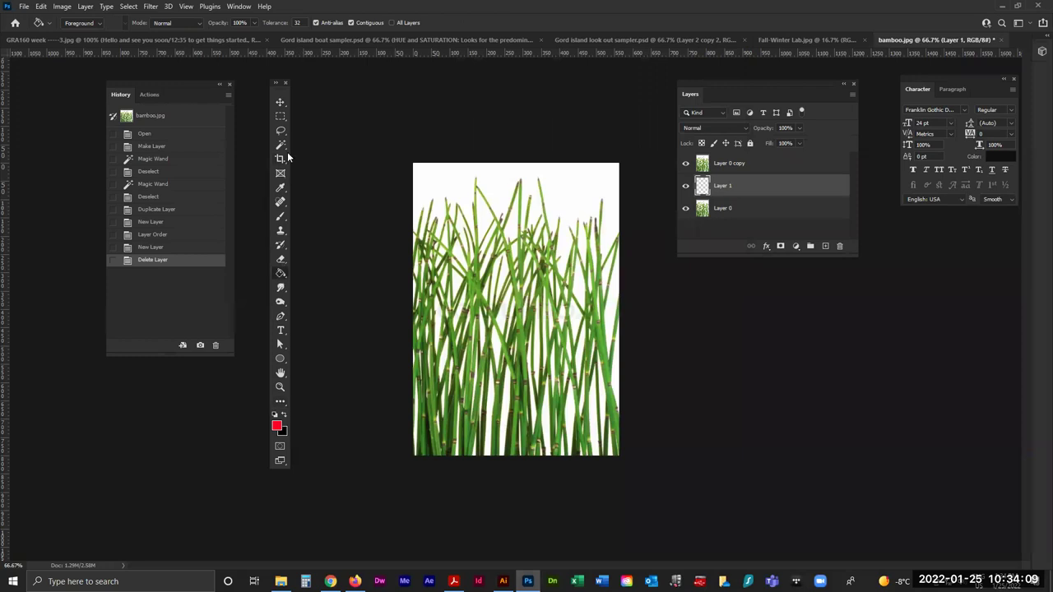
pyautogui.press('b')
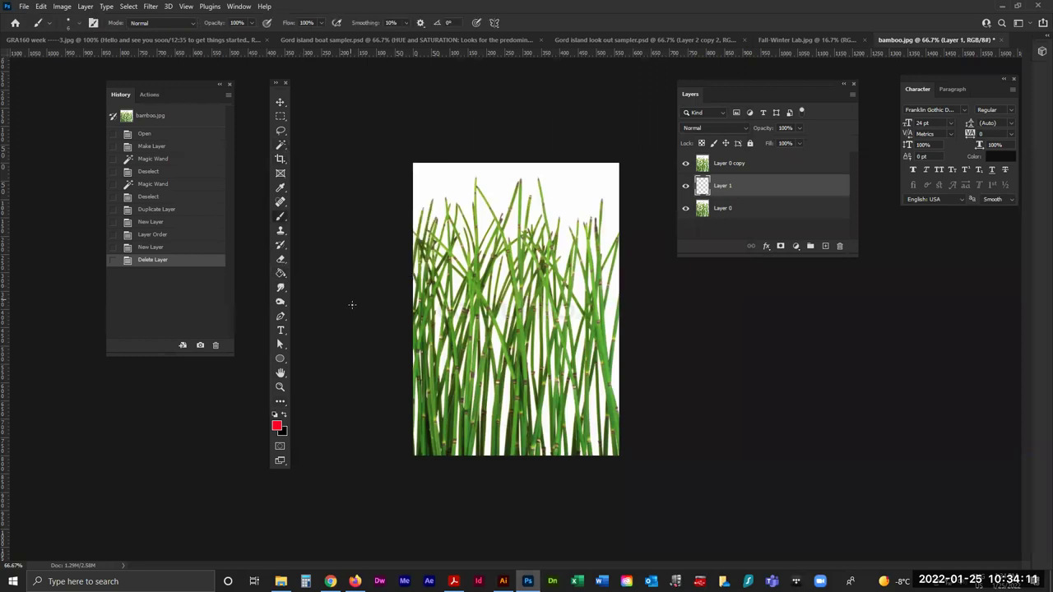
pyautogui.press('g')
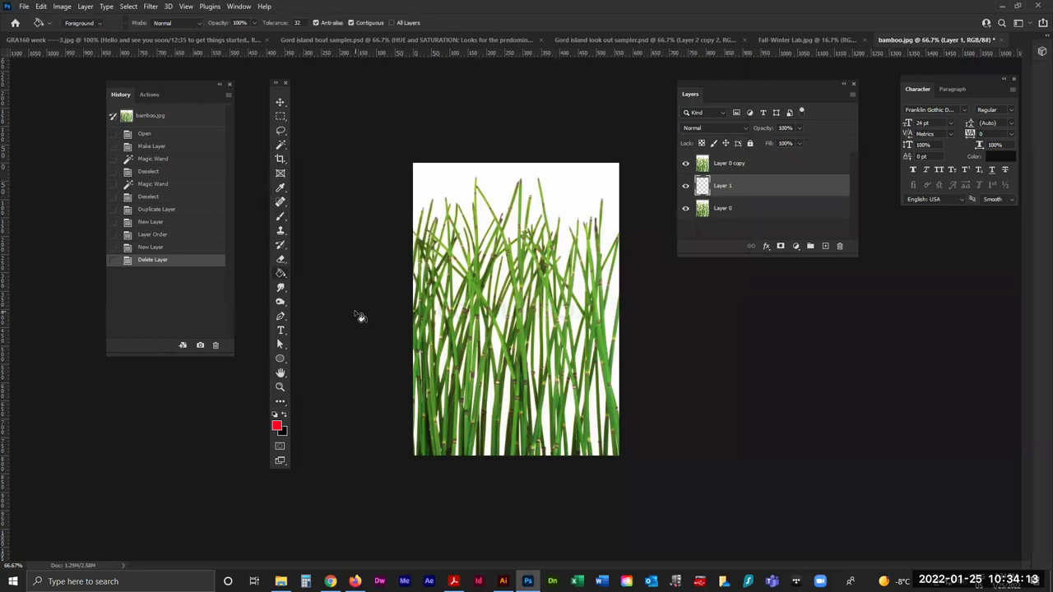
pyautogui.rightClick(282, 277)
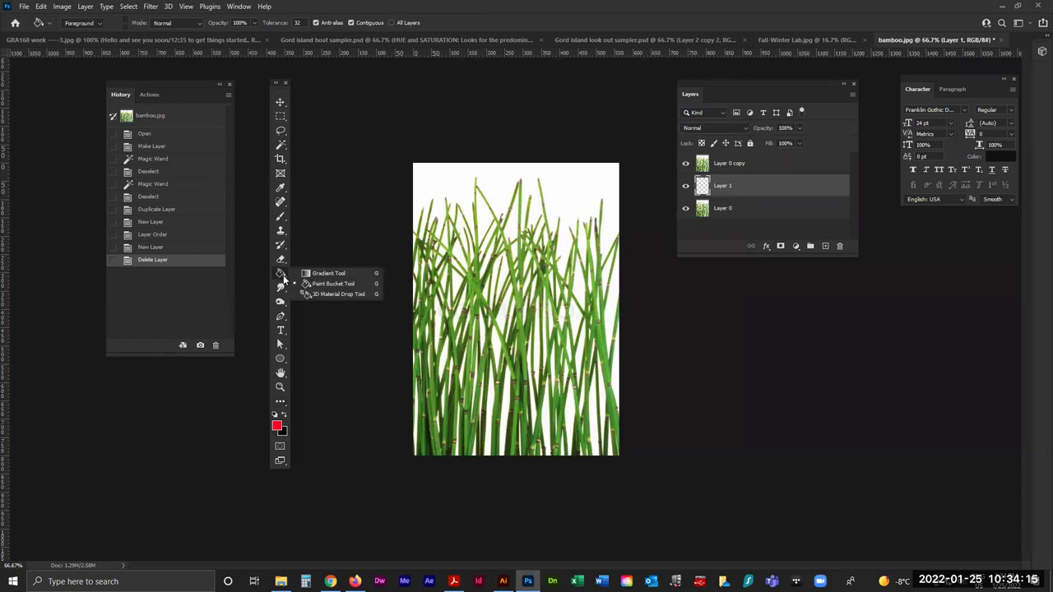
pyautogui.click(304, 285)
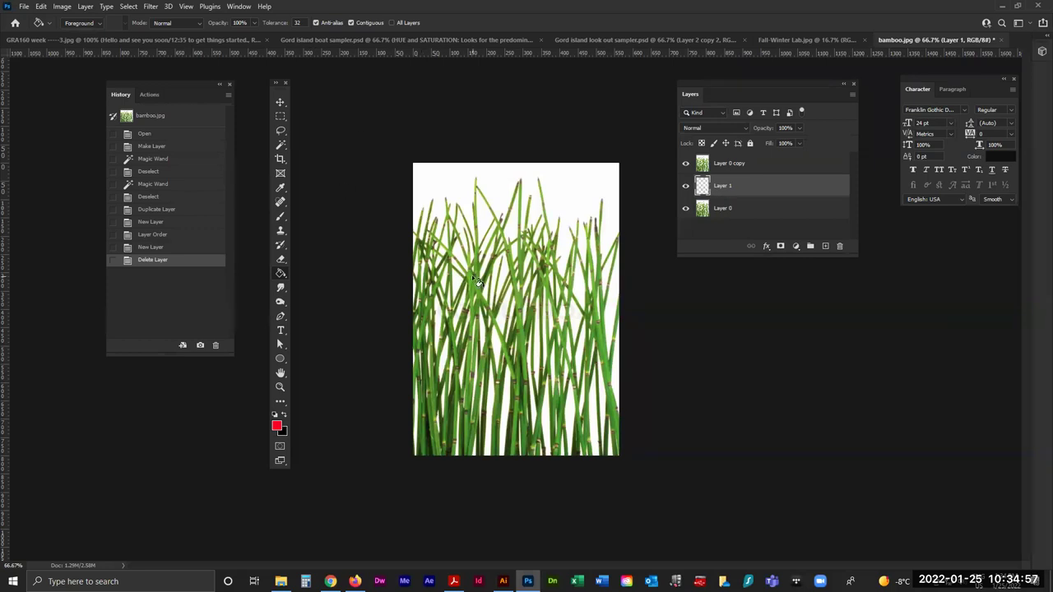
pyautogui.click(41, 7)
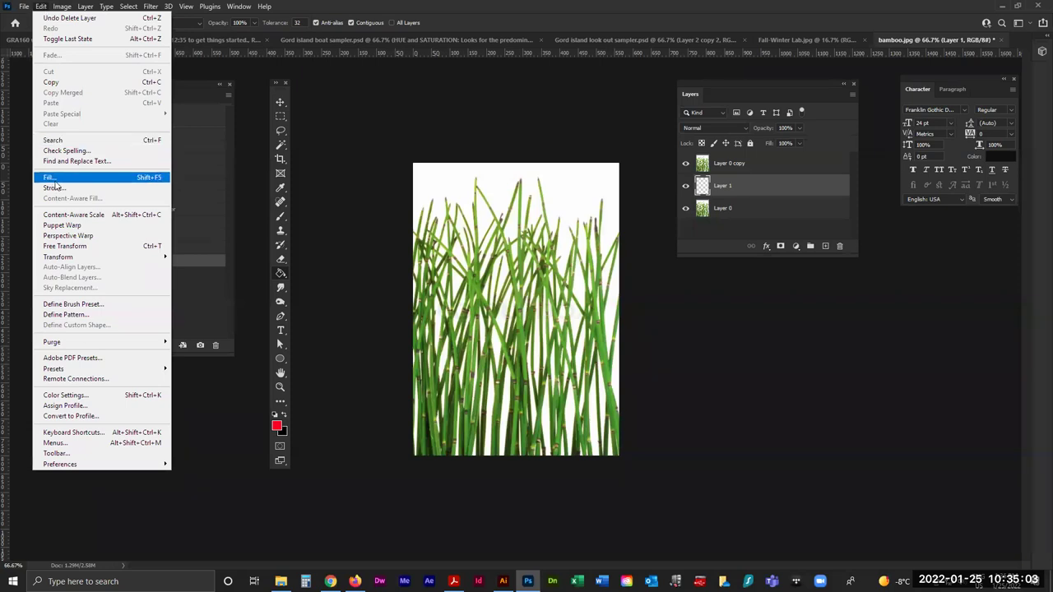
# Set the foreground colour to red, hex e83e4a.
pyautogui.click(426, 23)
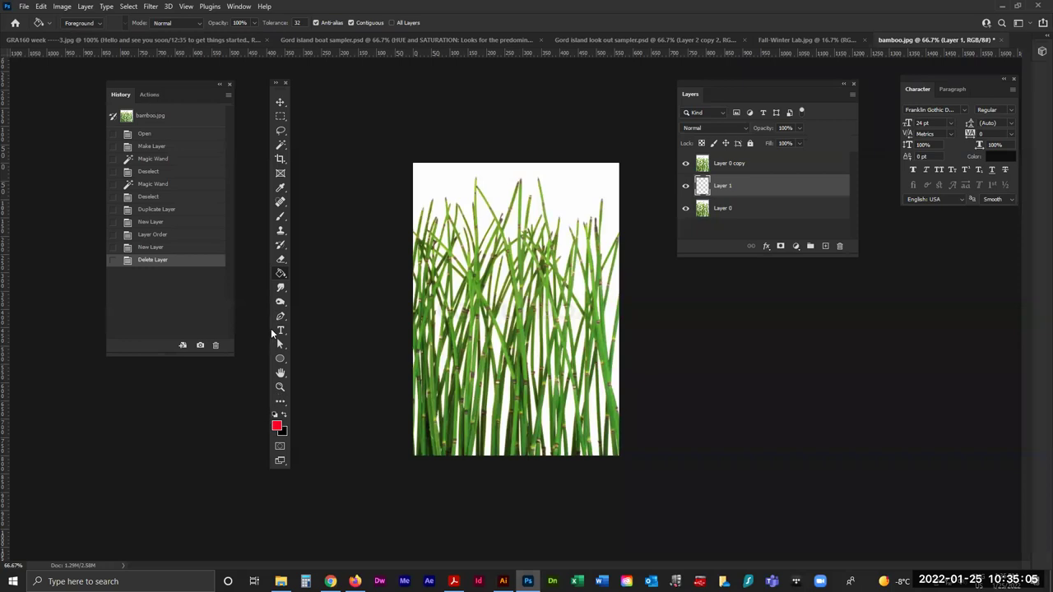
pyautogui.click(277, 427)
pyautogui.write('e83e4a')
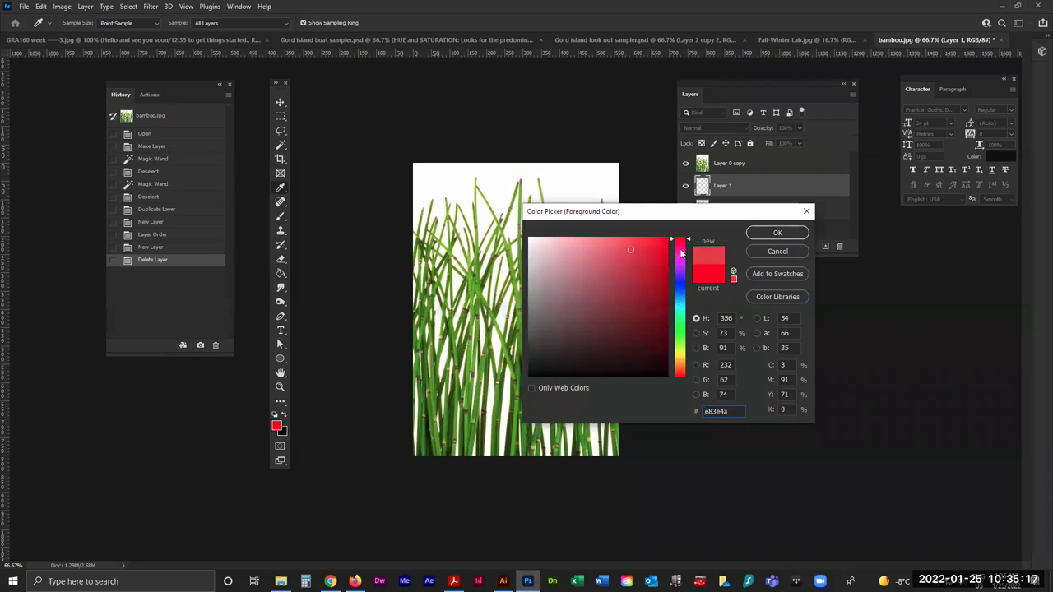
pyautogui.click(766, 234)
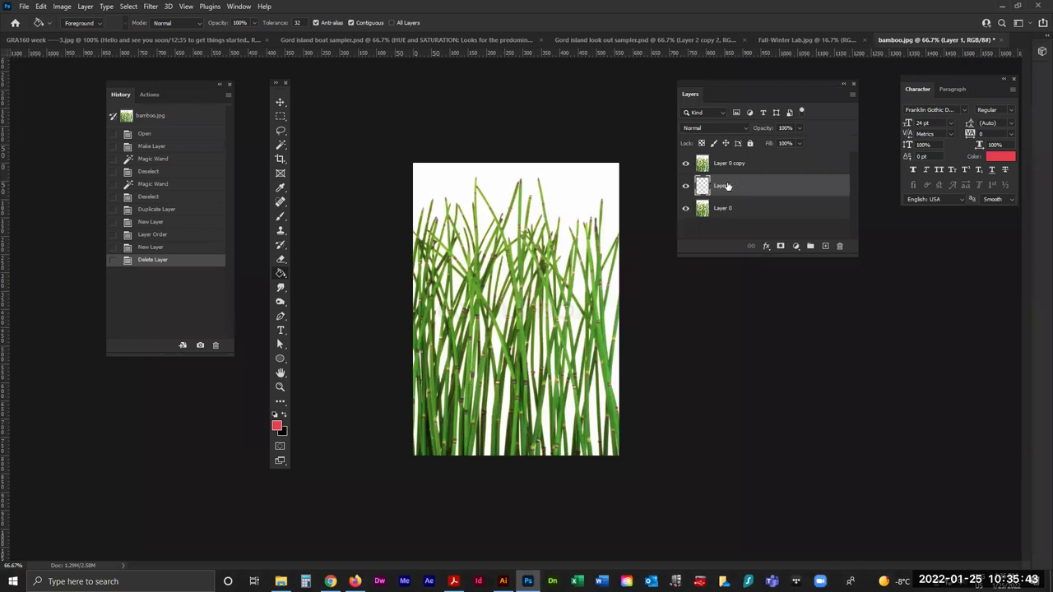
# Paint-bucket fill Layer 1 with red, keeping Layer 1 active.
pyautogui.click(510, 244)
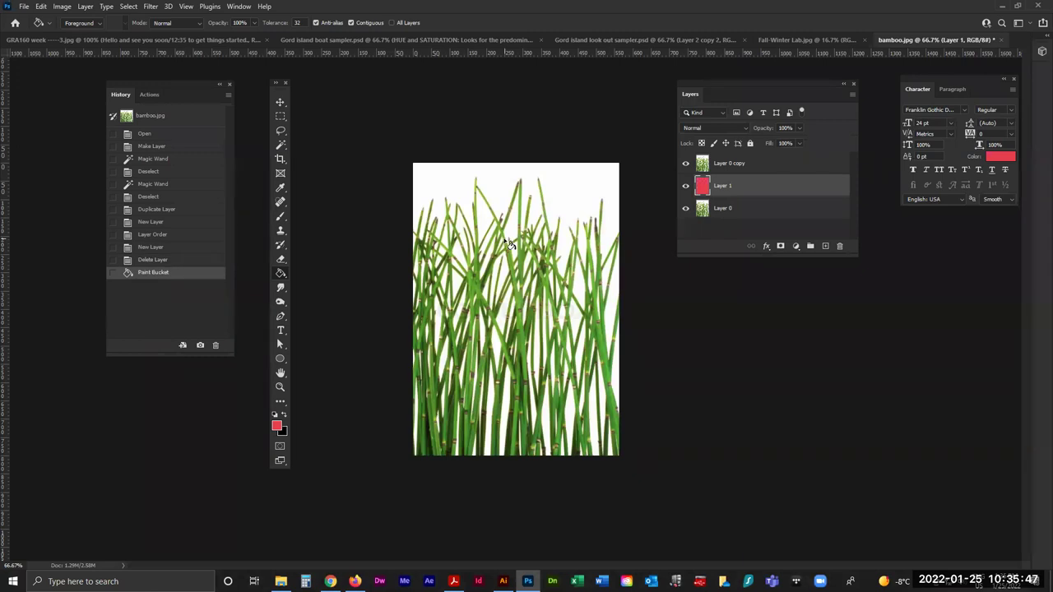
pyautogui.click(755, 163)
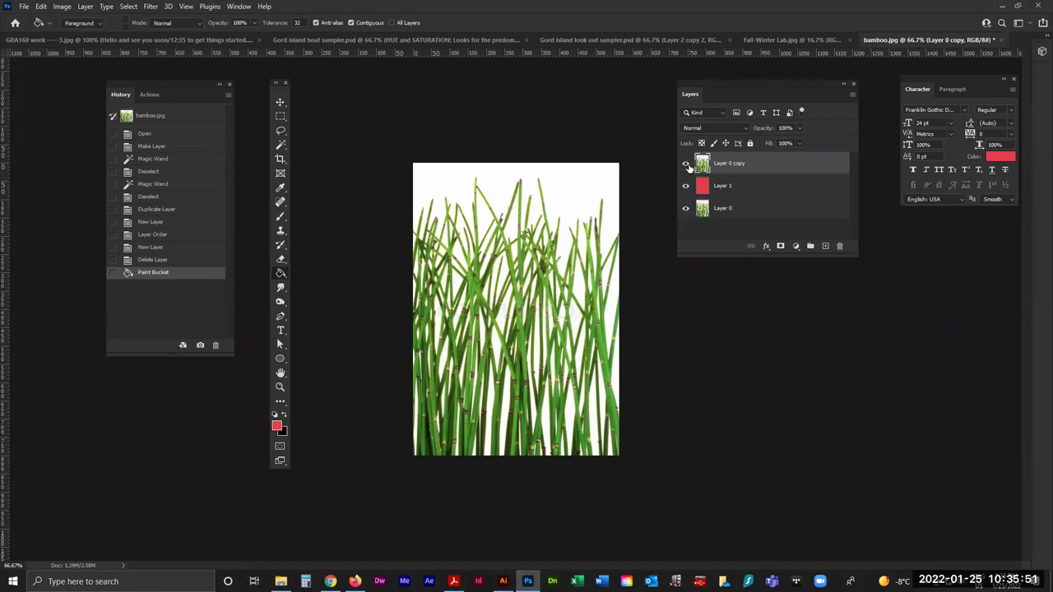
pyautogui.click(742, 187)
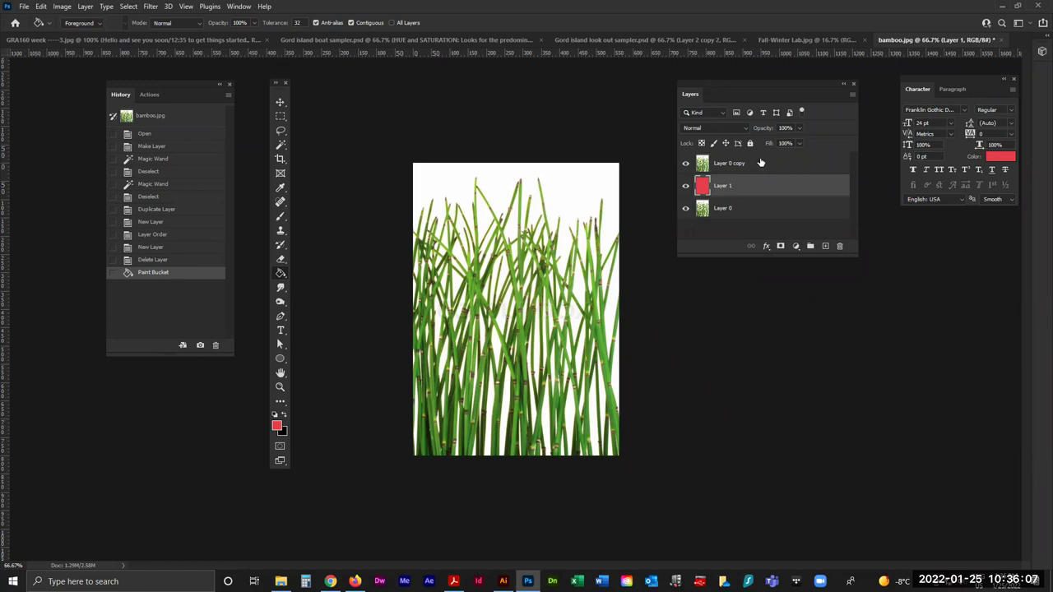
# Toggle visibility of Layer 0 copy and Layer 1 to check the red fill beneath the bamboo.
pyautogui.click(686, 163)
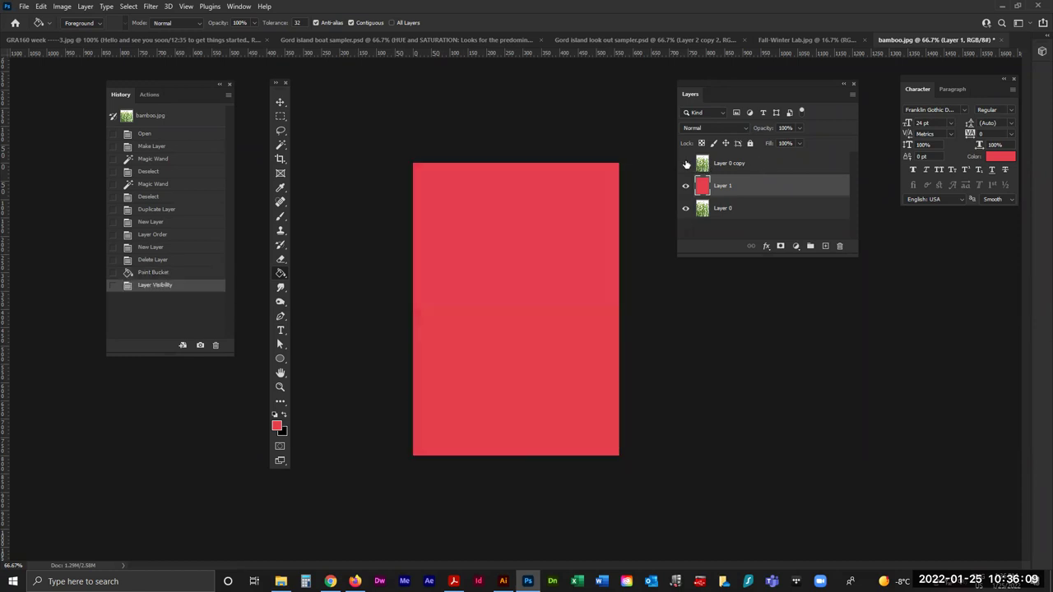
pyautogui.click(686, 163)
pyautogui.click(686, 164)
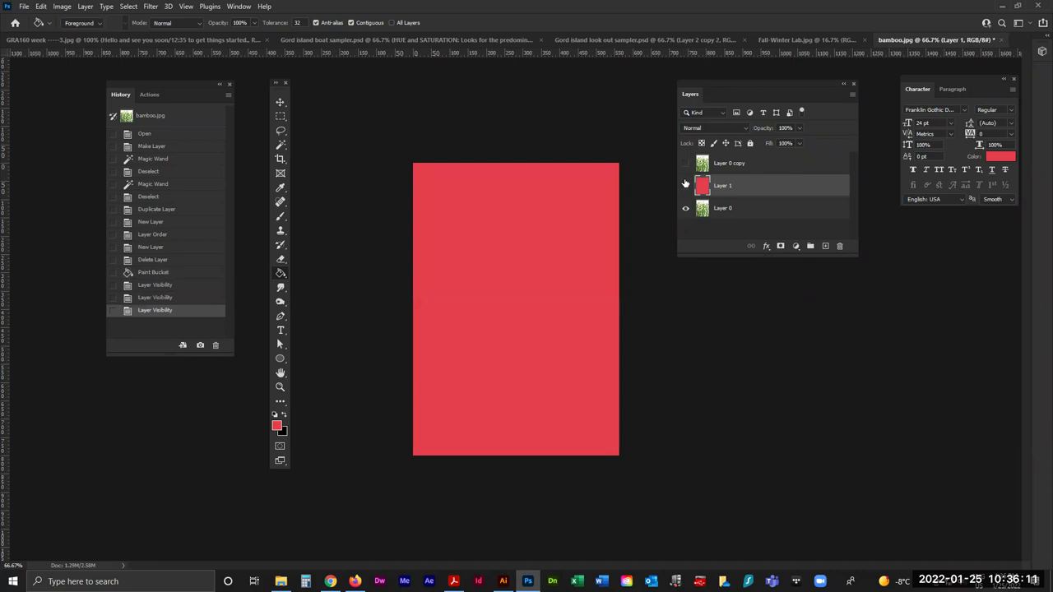
pyautogui.click(685, 186)
pyautogui.click(685, 186)
pyautogui.click(686, 163)
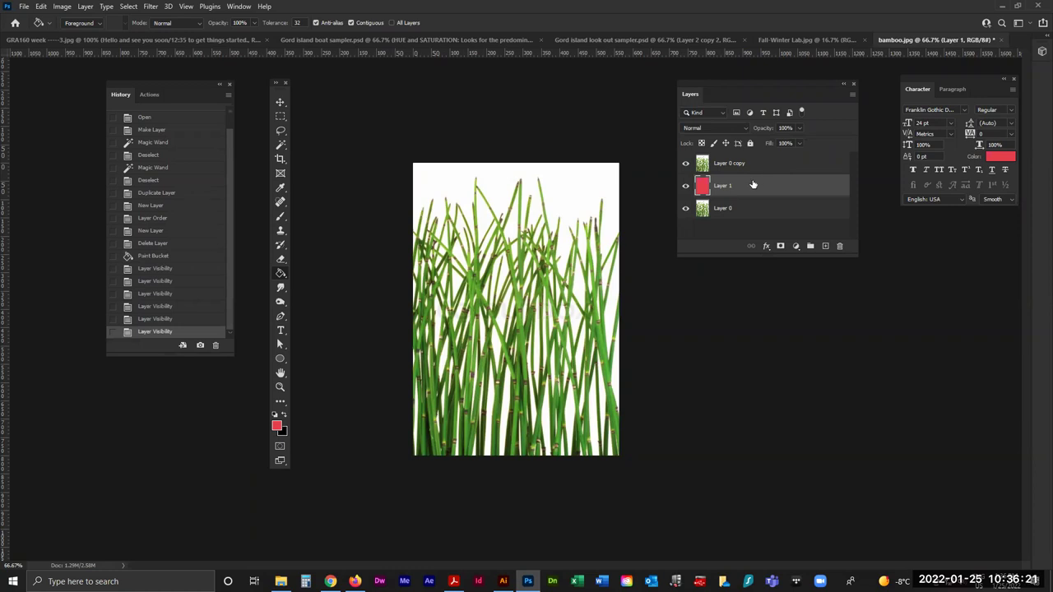
# Click through the layers, ending with Layer 1 active.
pyautogui.click(760, 163)
pyautogui.click(772, 209)
pyautogui.click(768, 185)
pyautogui.click(768, 163)
pyautogui.click(769, 185)
# With Layer 0 copy active, view the image at 100% and pick the Magic Wand.
pyautogui.click(746, 163)
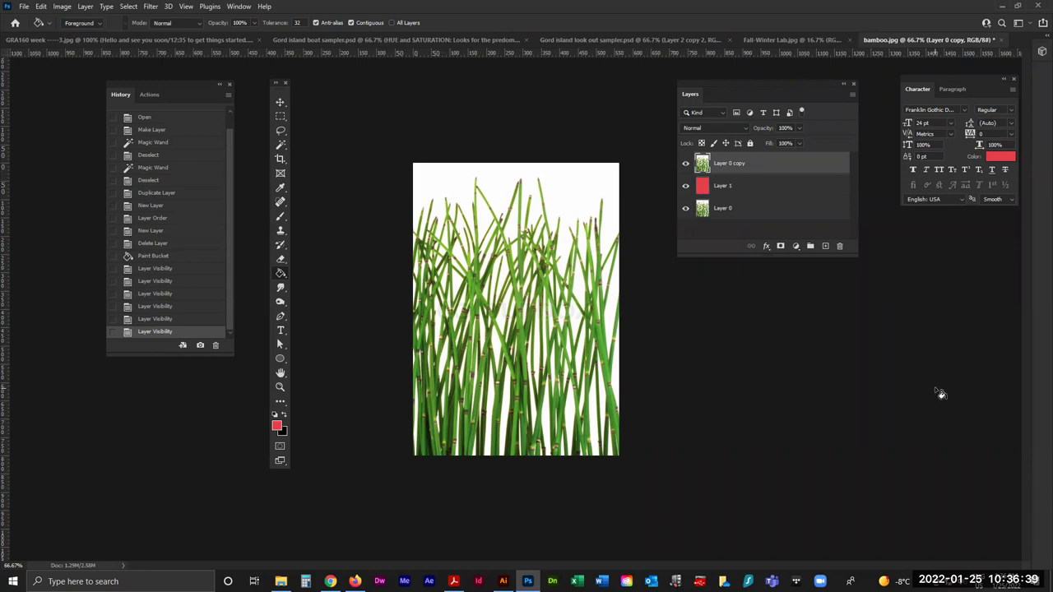
pyautogui.hotkey('ctrl', '+')
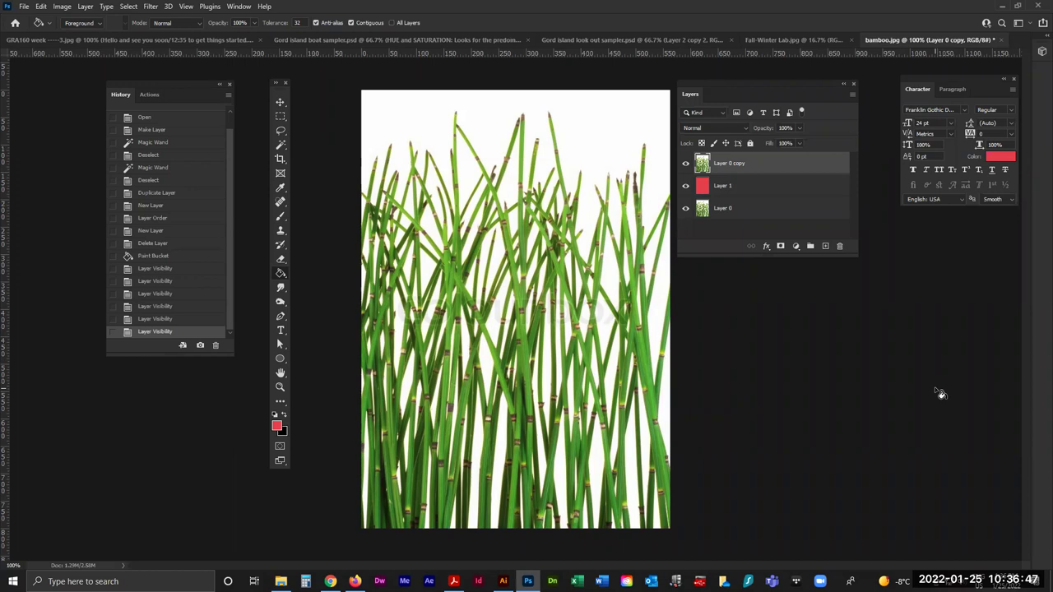
pyautogui.moveTo(725, 88); pyautogui.dragTo(749, 92)
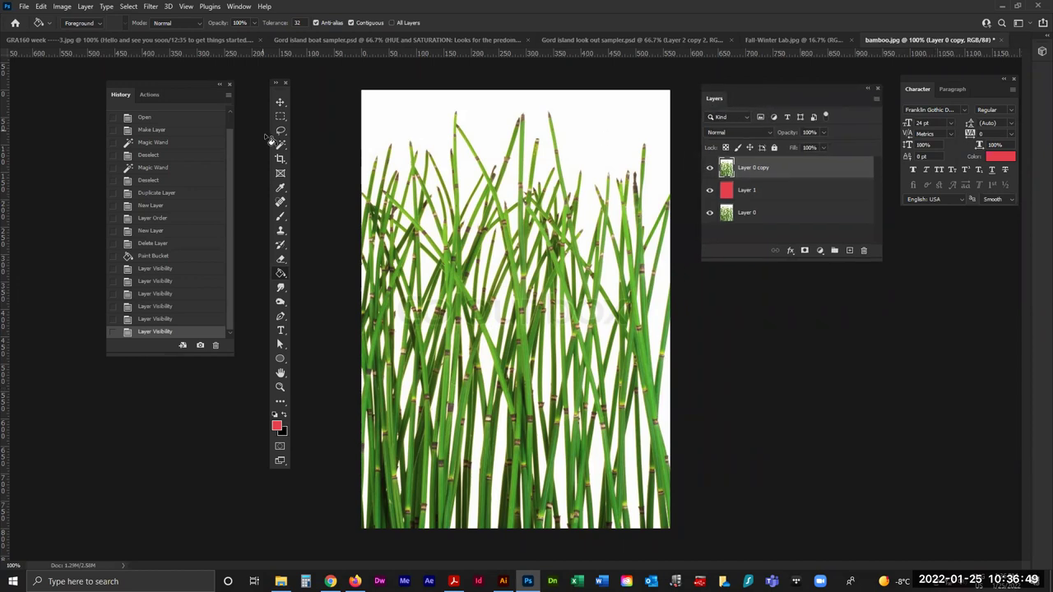
pyautogui.click(281, 147)
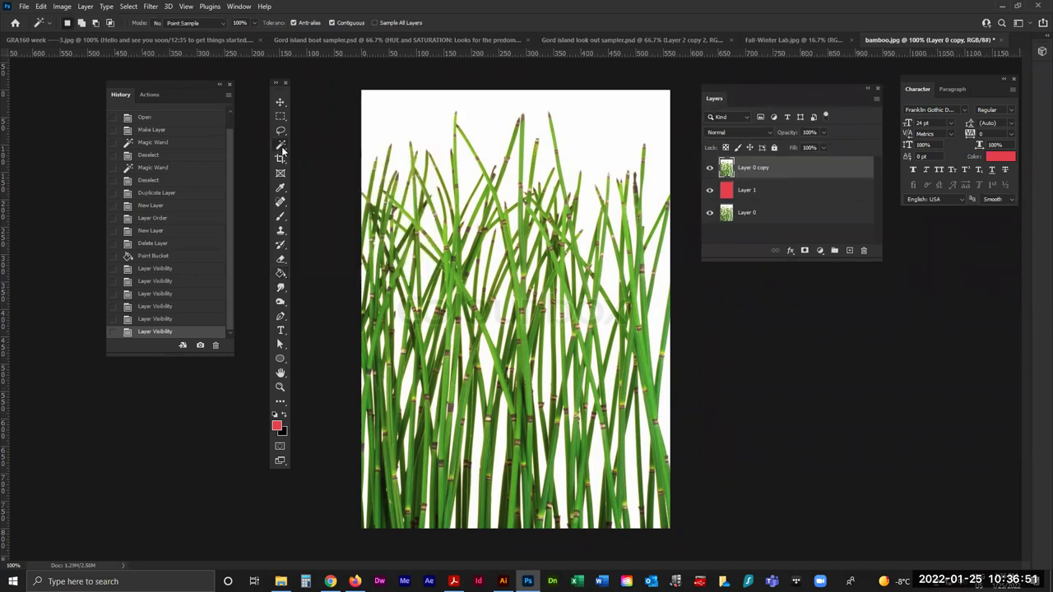
# Rename Layer 0 copy to 'top layer'.
pyautogui.doubleClick(758, 168)
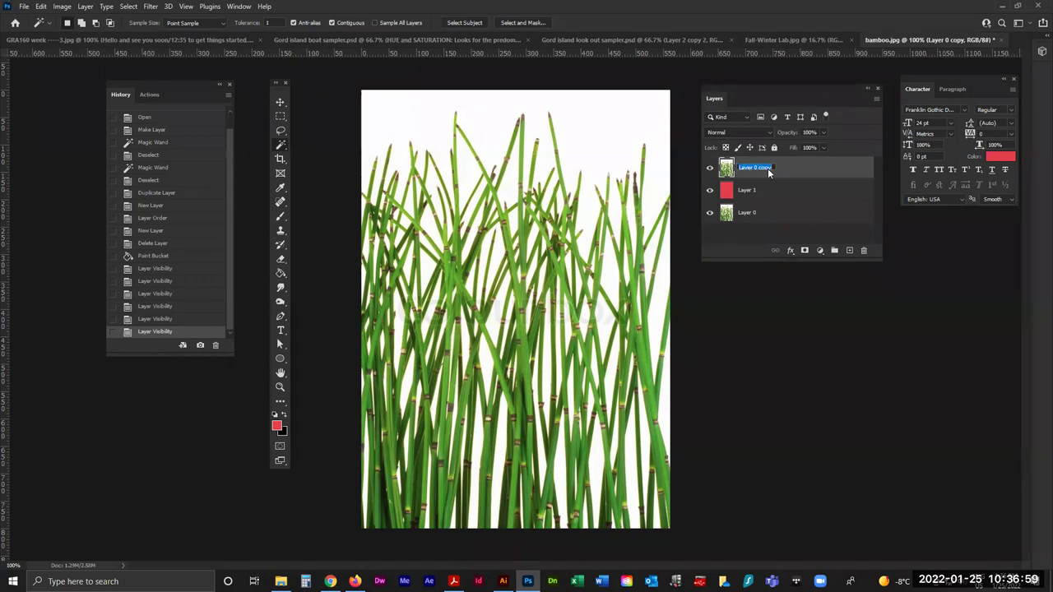
pyautogui.write('top')
pyautogui.write('ve')
pyautogui.write('r')
pyautogui.press('Return')
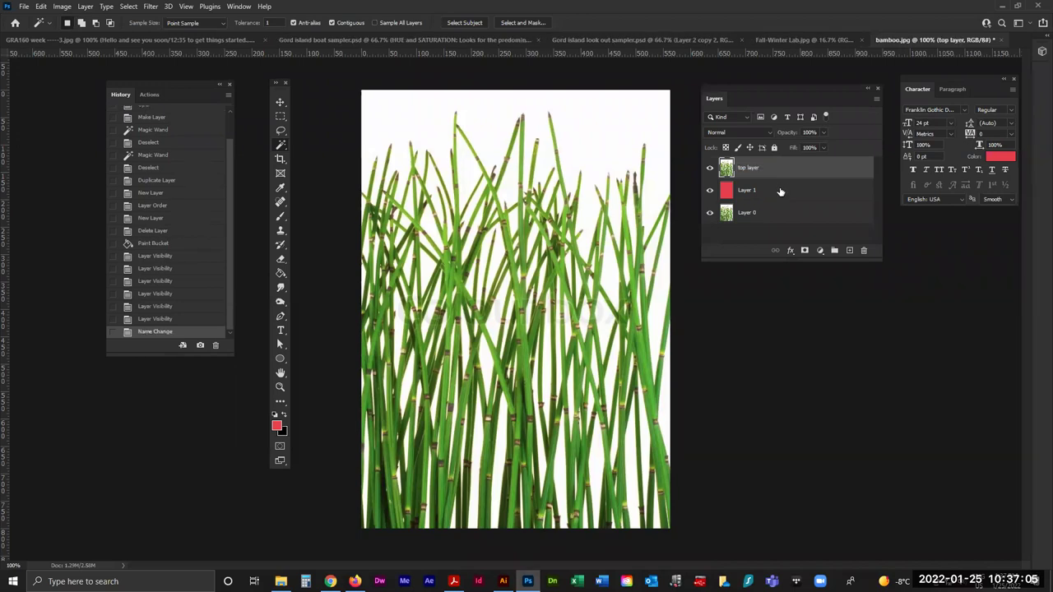
pyautogui.click(781, 191)
pyautogui.click(792, 169)
# Rename Layer 1 to 'red', then make top layer active again.
pyautogui.doubleClick(745, 190)
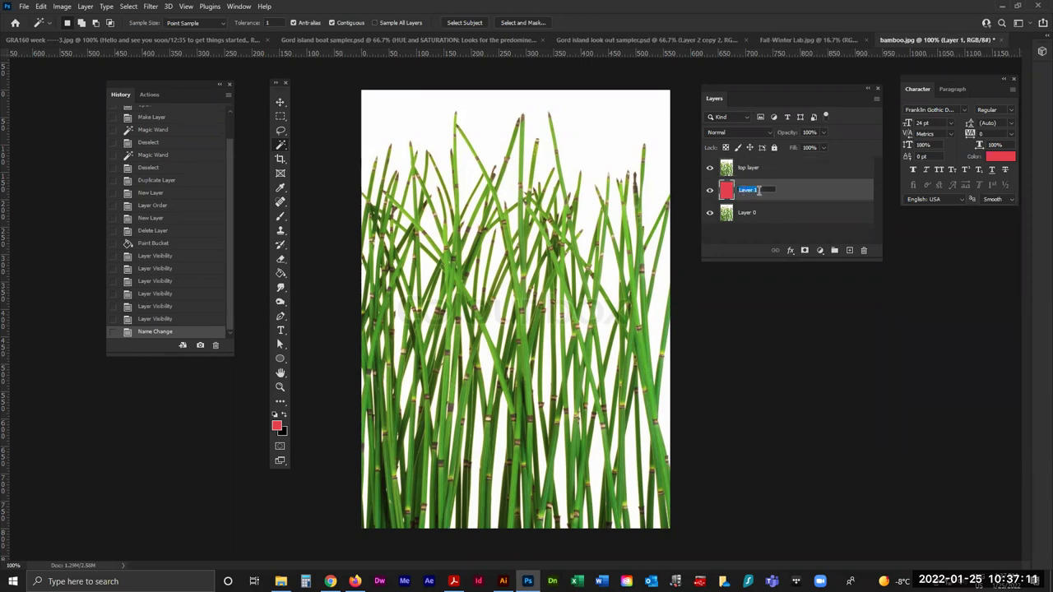
pyautogui.write('sdafsadf')
pyautogui.hotkey('ctrl', 'a')
pyautogui.press('BackSpace')
pyautogui.write('red')
pyautogui.click(806, 215)
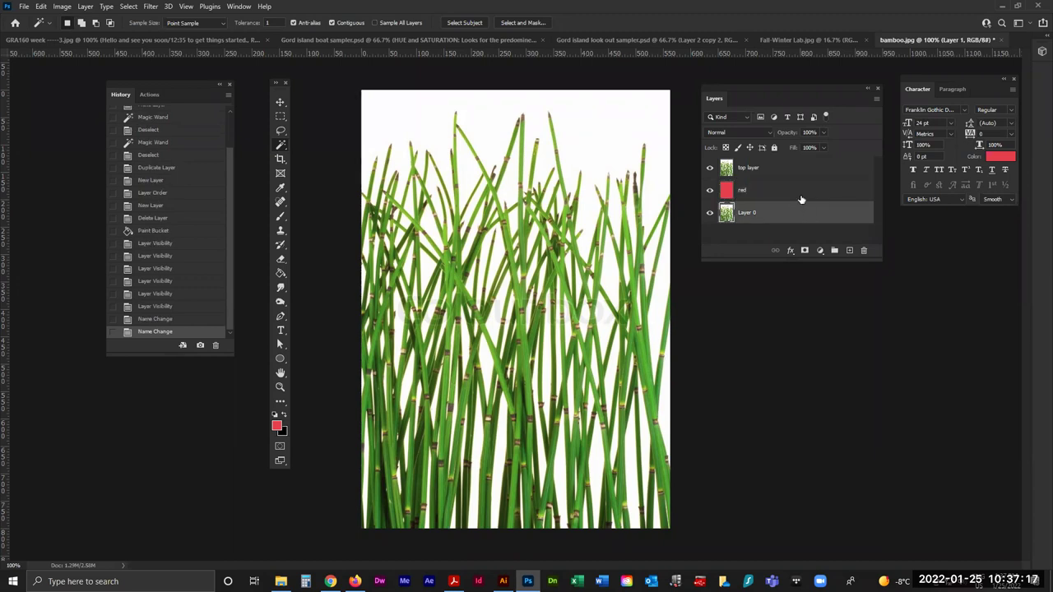
pyautogui.click(794, 170)
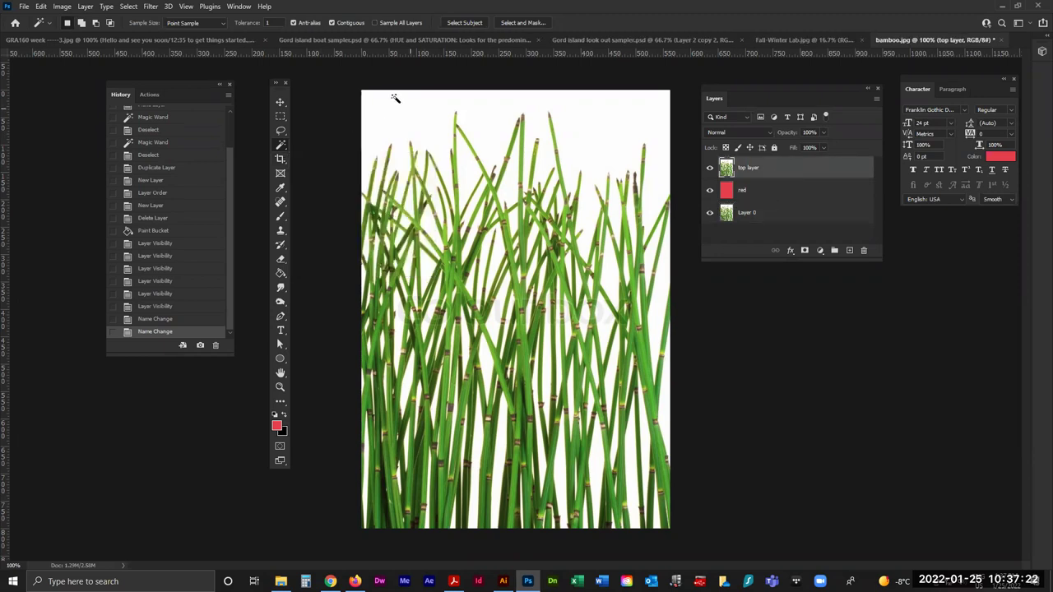
# Set tolerance to 44 and select the white background of top layer.
pyautogui.doubleClick(268, 23)
pyautogui.write('44')
pyautogui.click(395, 111)
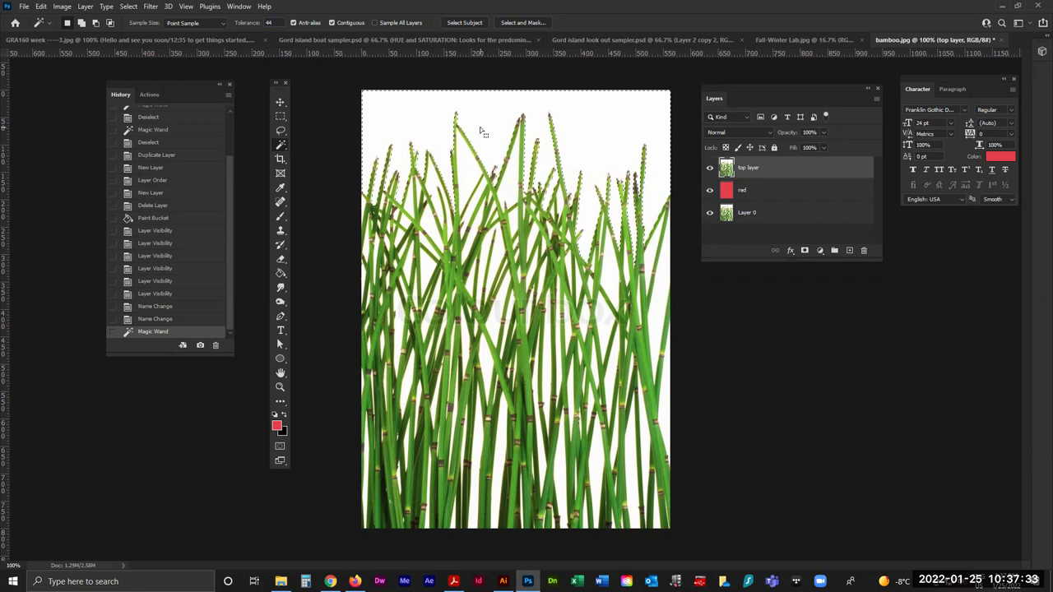
# Reselect the white background at tolerance 88, then at 255.
pyautogui.click(269, 22)
pyautogui.write('88')
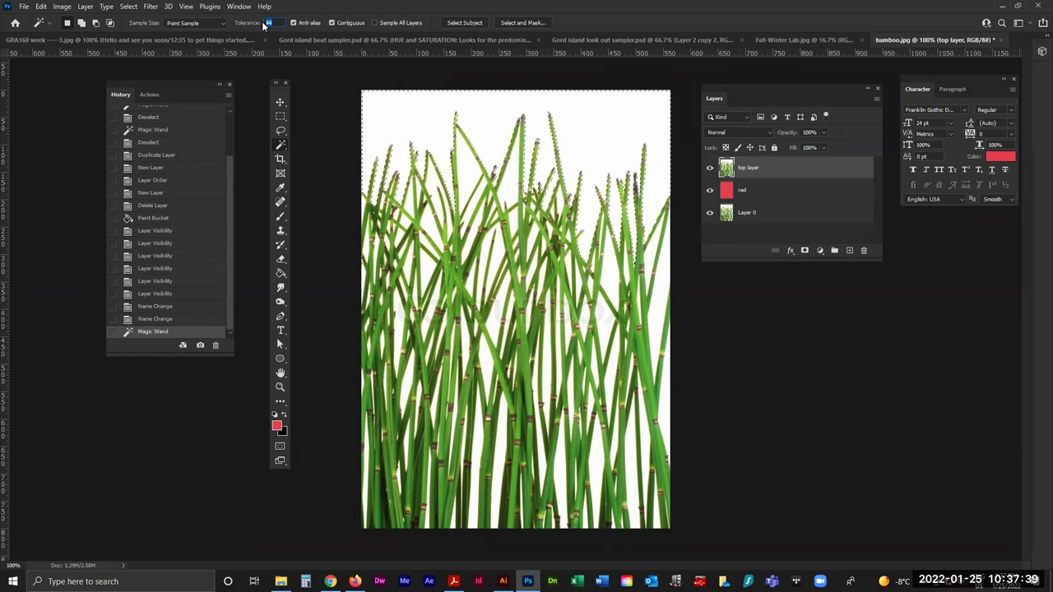
pyautogui.hotkey('ctrl', 'd')
pyautogui.click(480, 112)
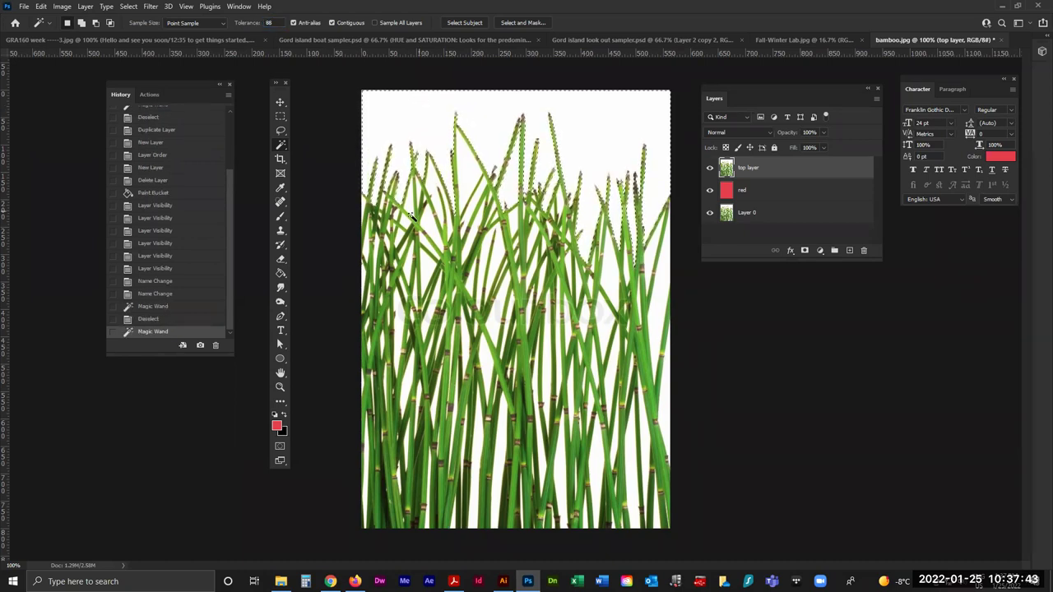
pyautogui.click(268, 22)
pyautogui.write('255')
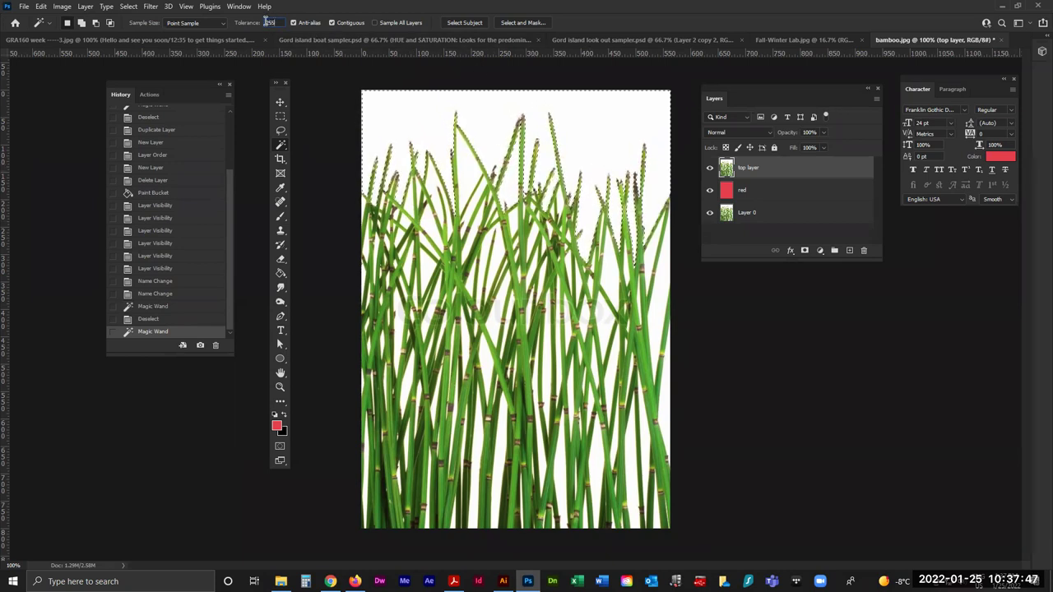
pyautogui.click(612, 146)
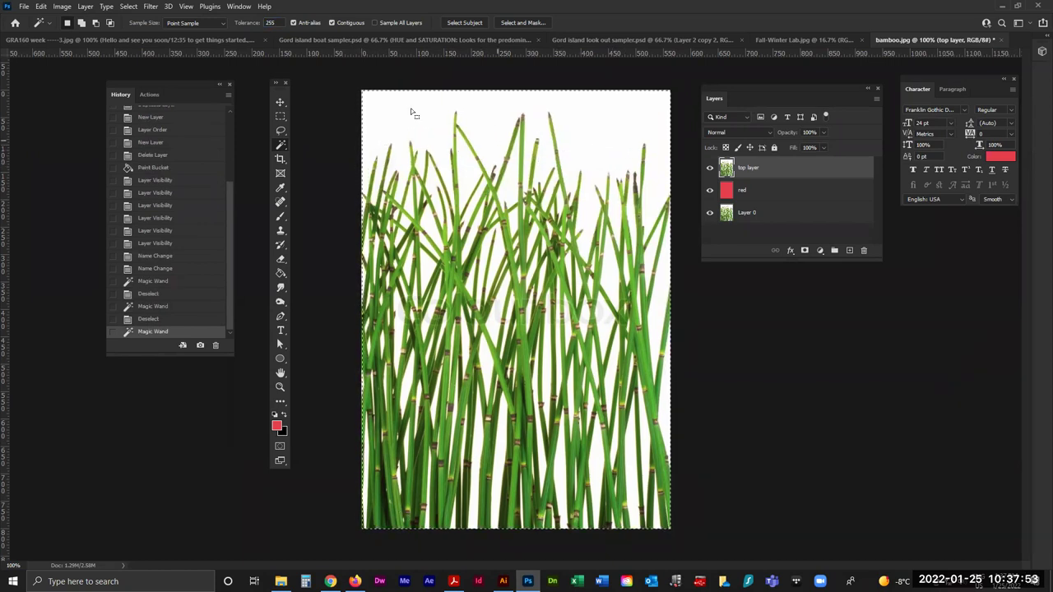
# Try tolerance 300, dismiss the out-of-range error, then select above the grass at tolerance 1.
pyautogui.click(271, 22)
pyautogui.write('3000')
pyautogui.press('Return')
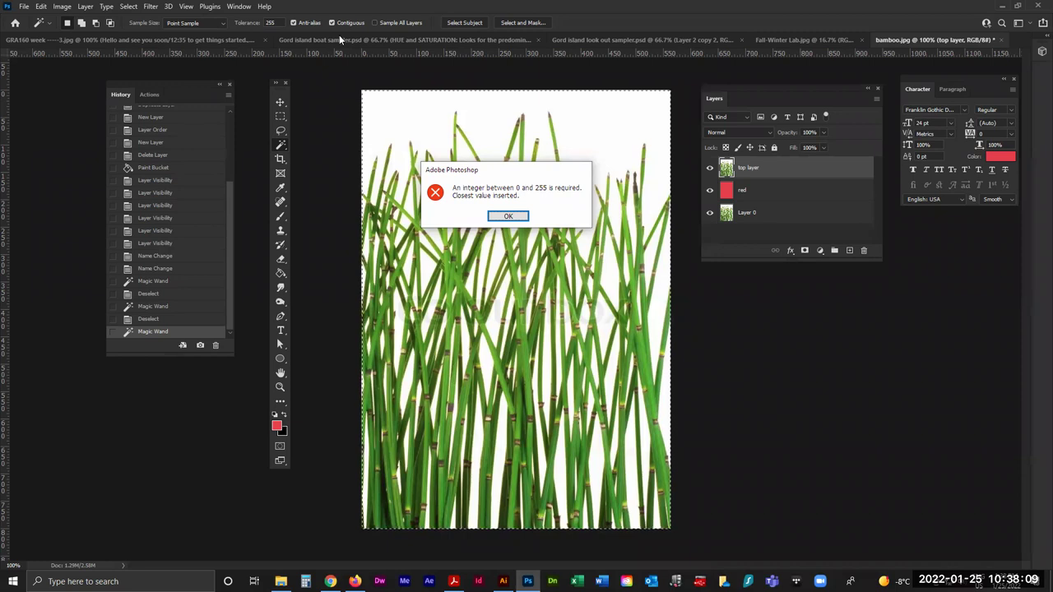
pyautogui.click(502, 218)
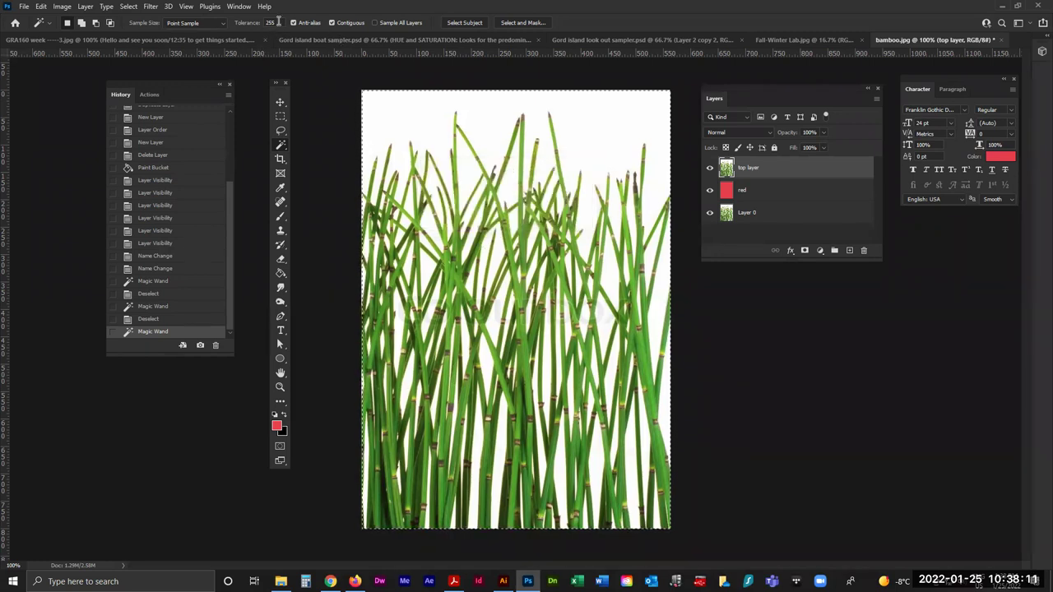
pyautogui.write('1')
pyautogui.hotkey('ctrl', 'd')
pyautogui.click(398, 117)
# Select the background at tolerance 255, then clear the whole-canvas selection.
pyautogui.doubleClick(270, 22)
pyautogui.write('255')
pyautogui.press('Return')
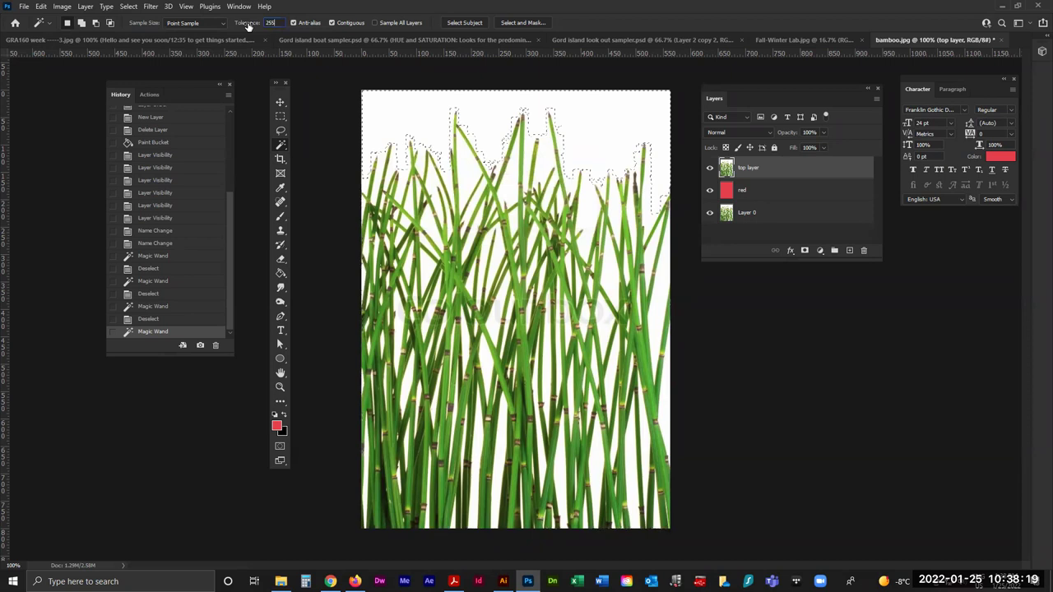
pyautogui.hotkey('ctrl', 'd')
pyautogui.click(418, 109)
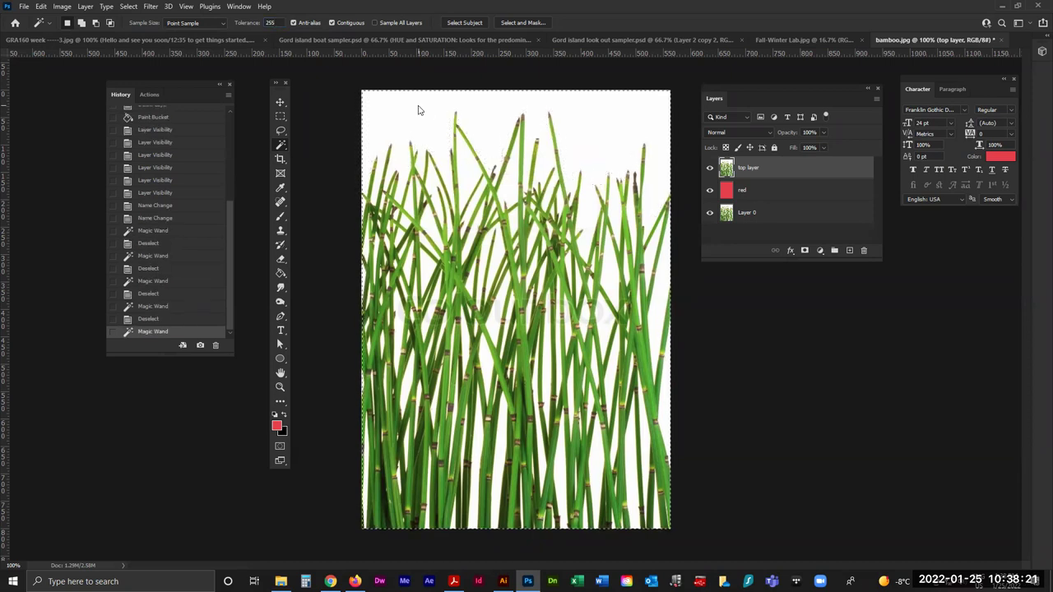
pyautogui.hotkey('ctrl', 'd')
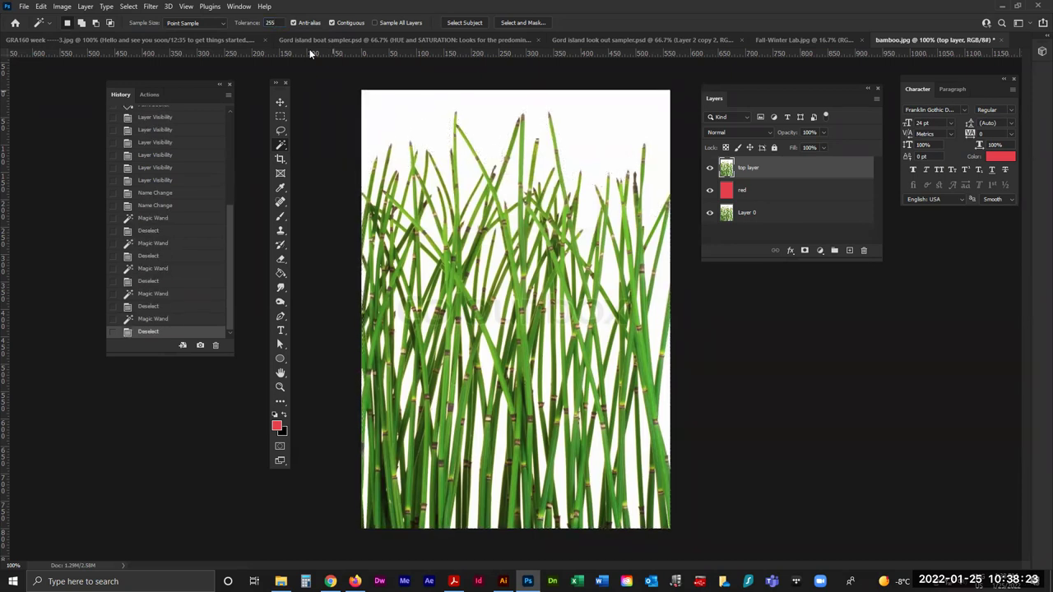
pyautogui.click(254, 23)
# Select the white background at tolerance 55, delete it, and toggle selection edges with Ctrl+H.
pyautogui.write('55')
pyautogui.click(414, 124)
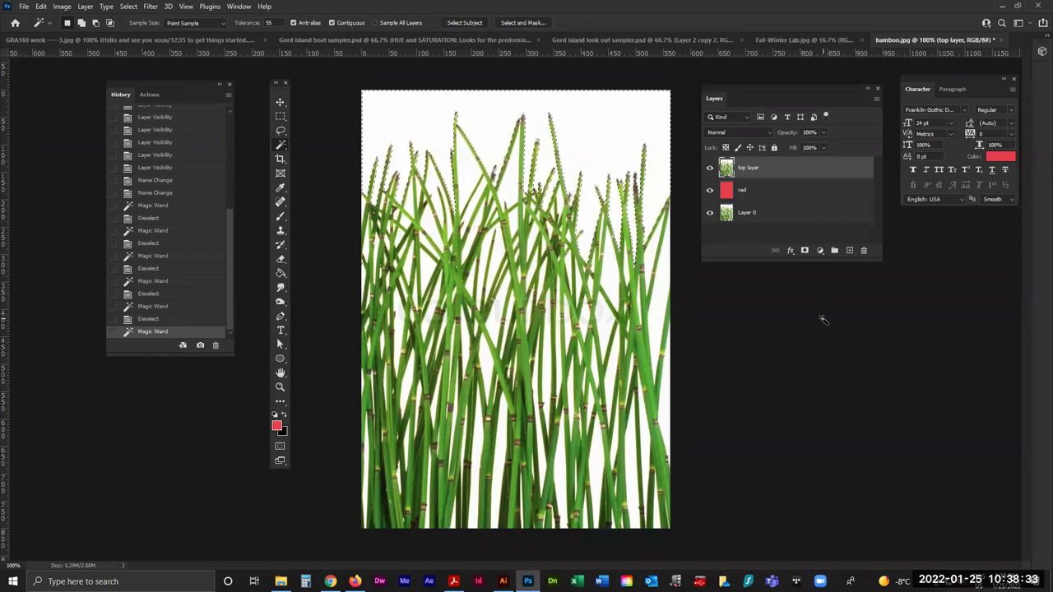
pyautogui.press('Delete')
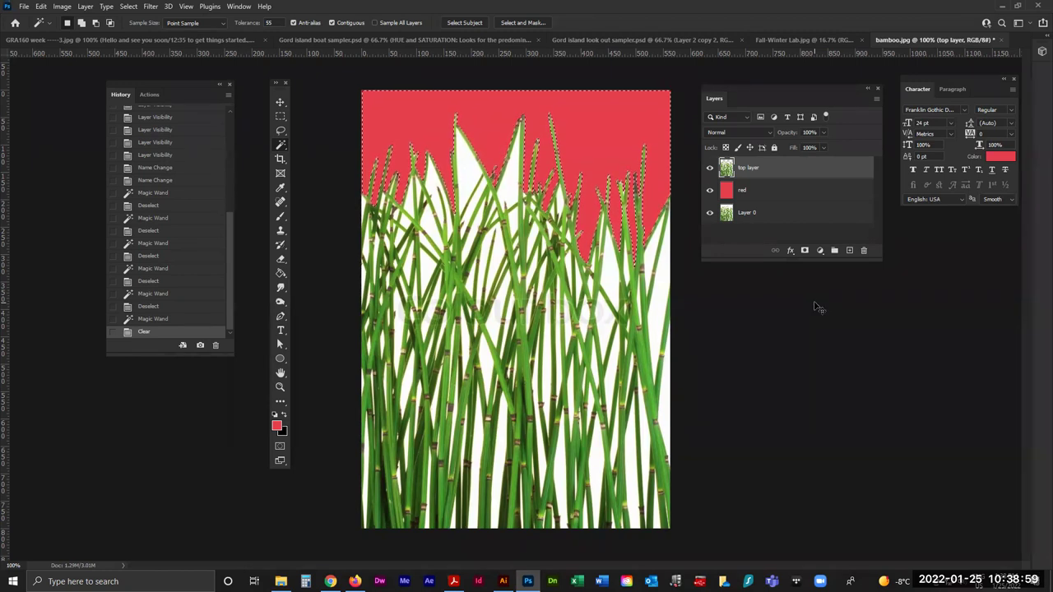
pyautogui.hotkey('ctrl', 'h')
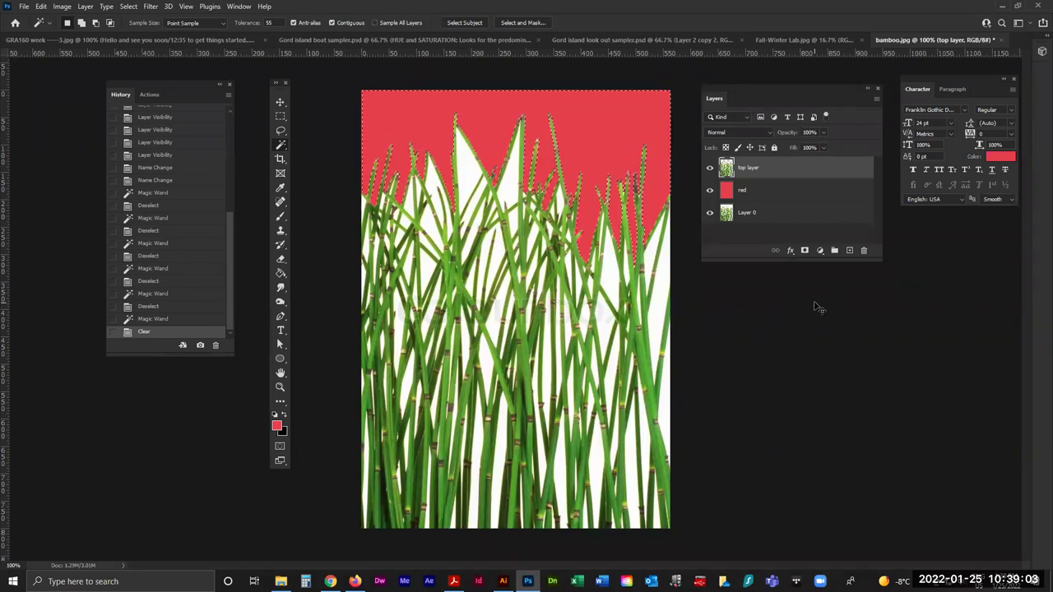
pyautogui.hotkey('ctrl', 'h')
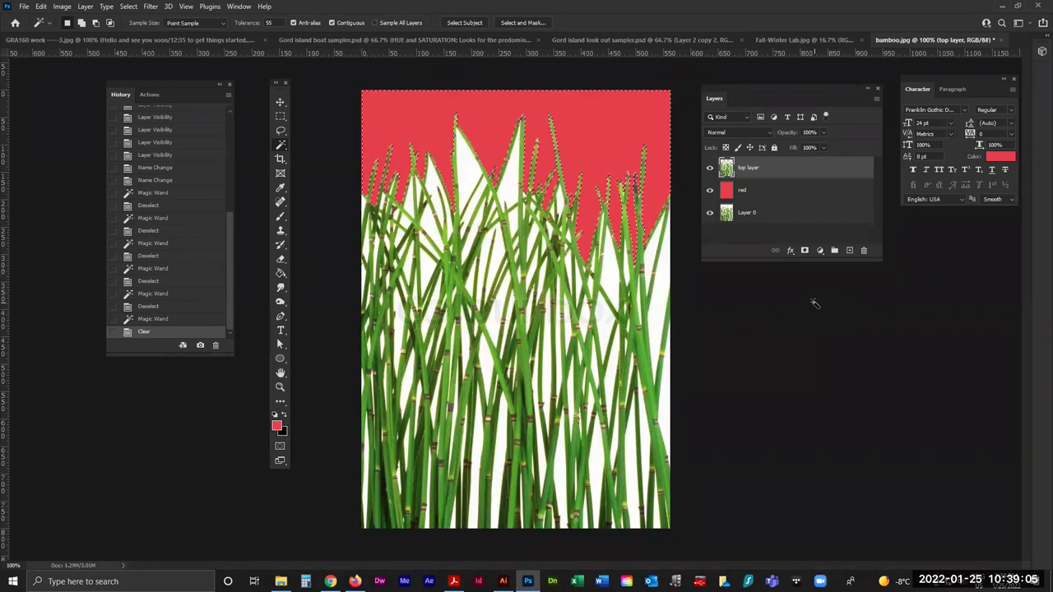
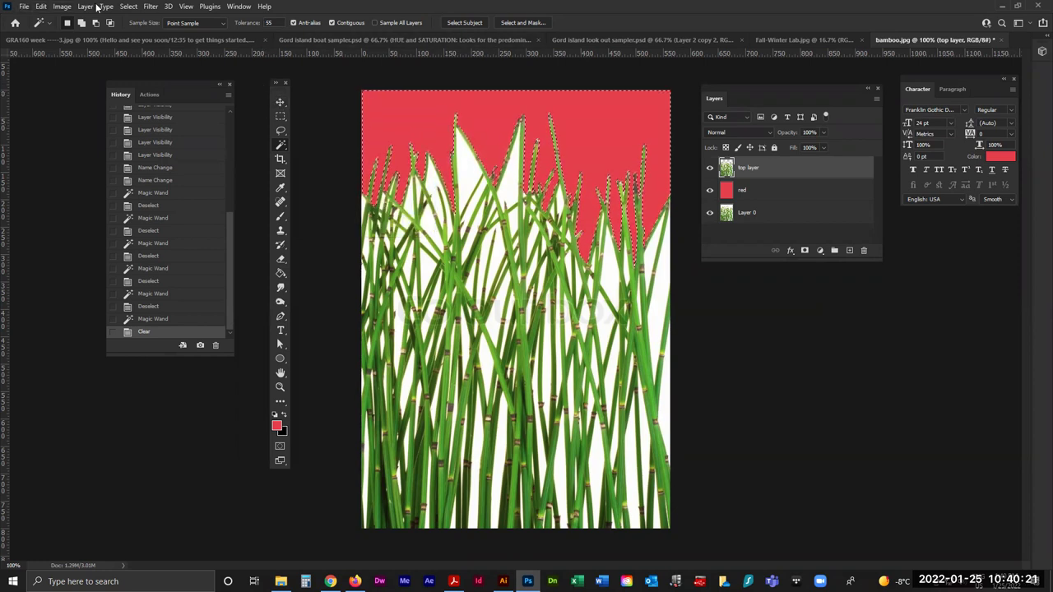
# Save the grass-tip selection as a new channel named 'top area', then deselect.
pyautogui.click(129, 7)
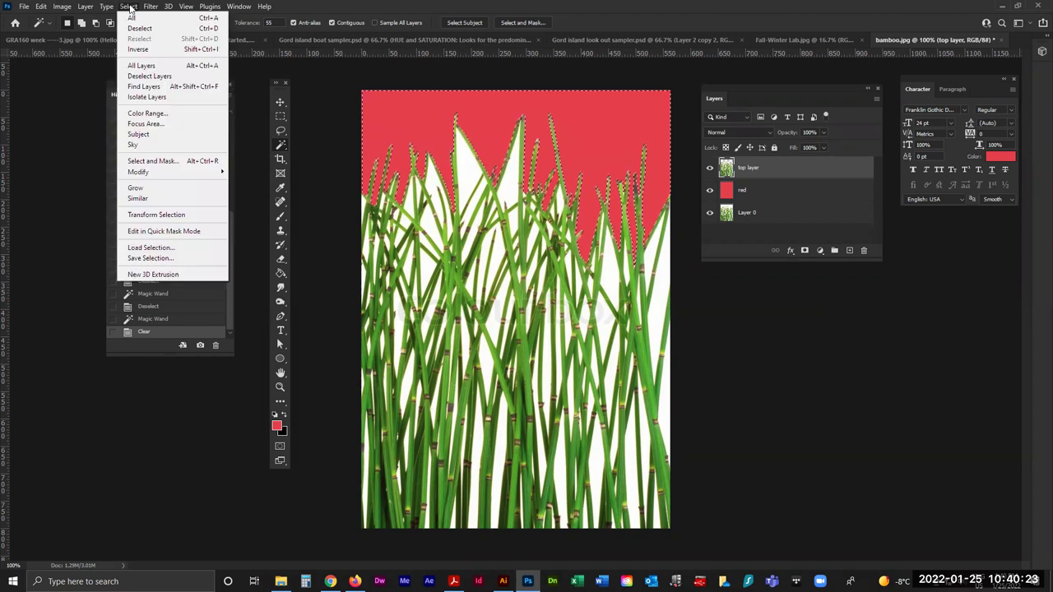
pyautogui.click(197, 259)
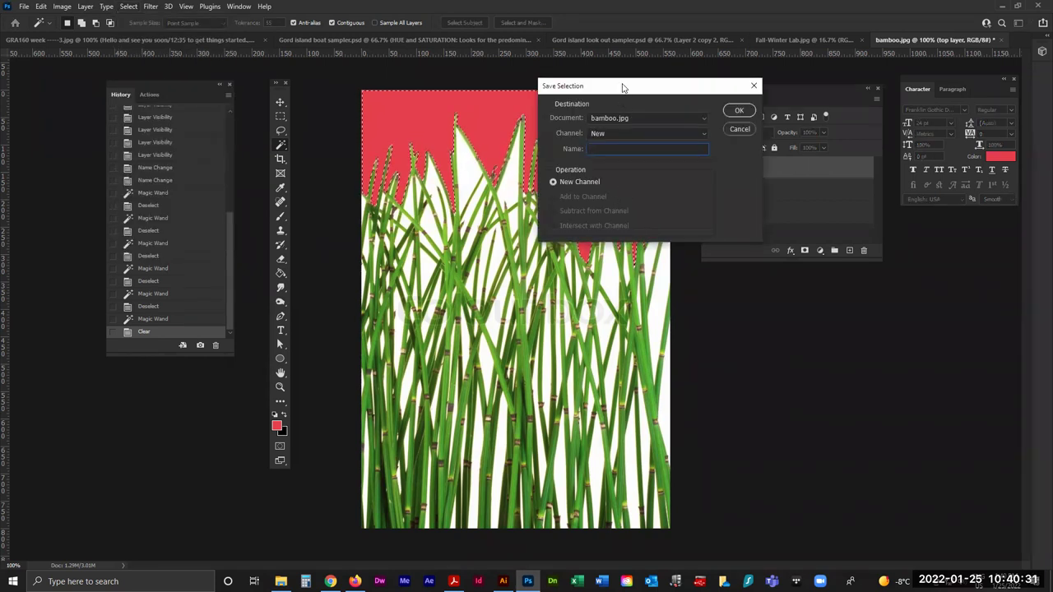
pyautogui.moveTo(623, 88); pyautogui.dragTo(385, 90)
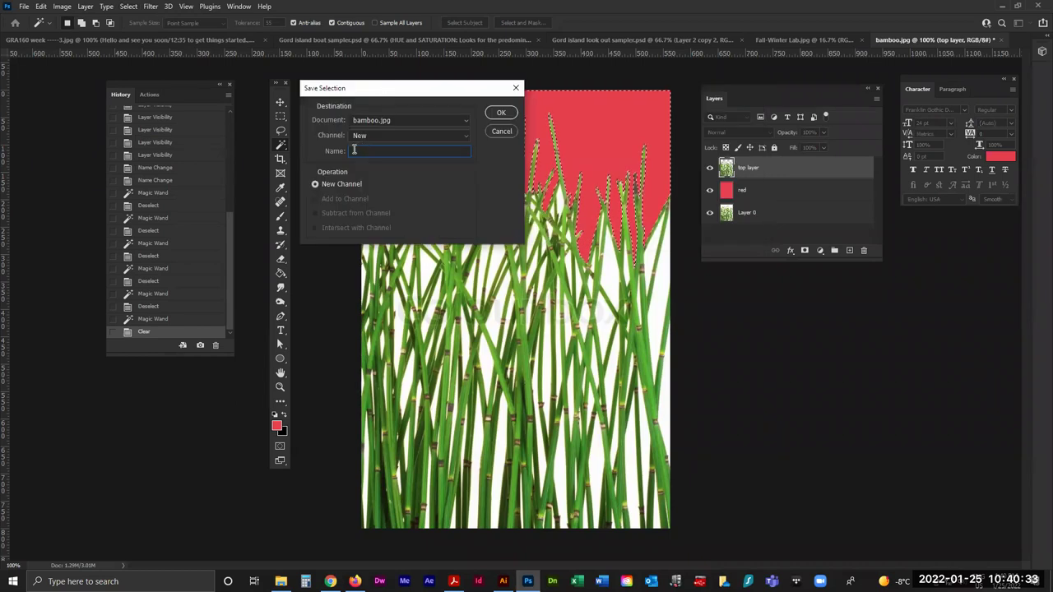
pyautogui.write('top ')
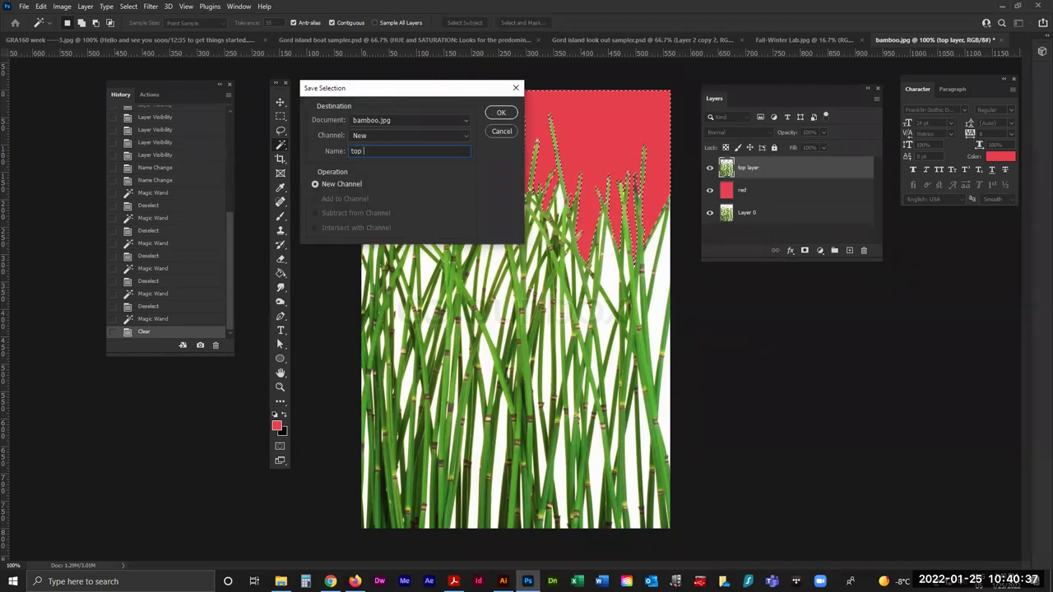
pyautogui.write('area')
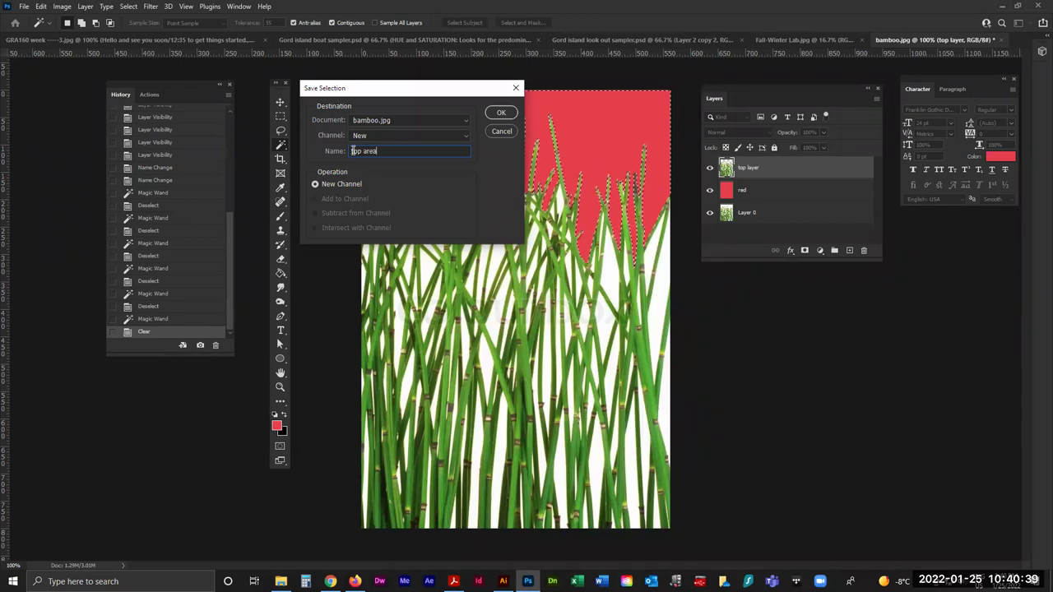
pyautogui.click(503, 114)
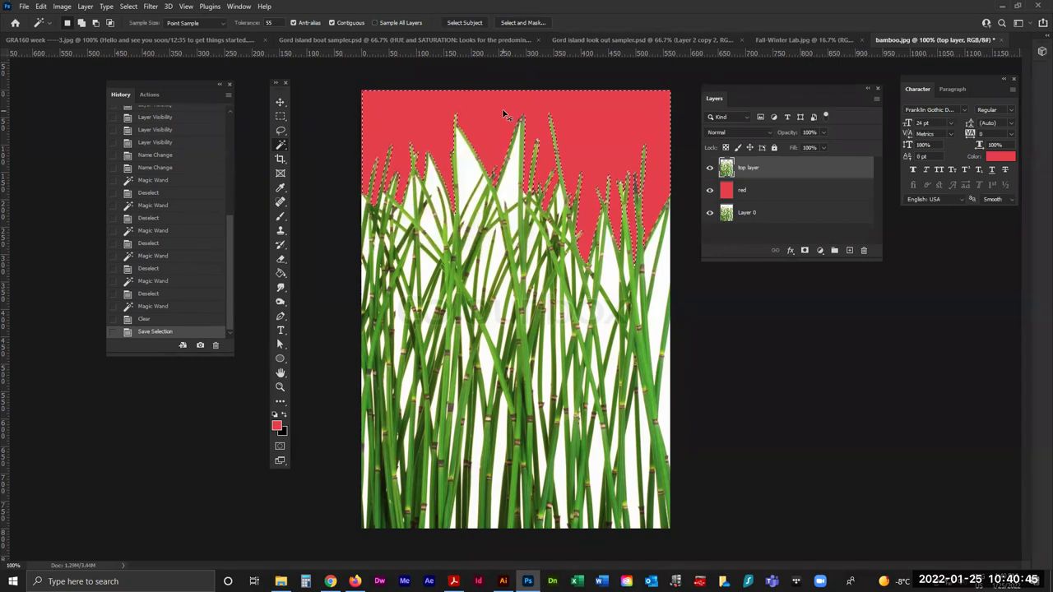
pyautogui.hotkey('ctrl', 'd')
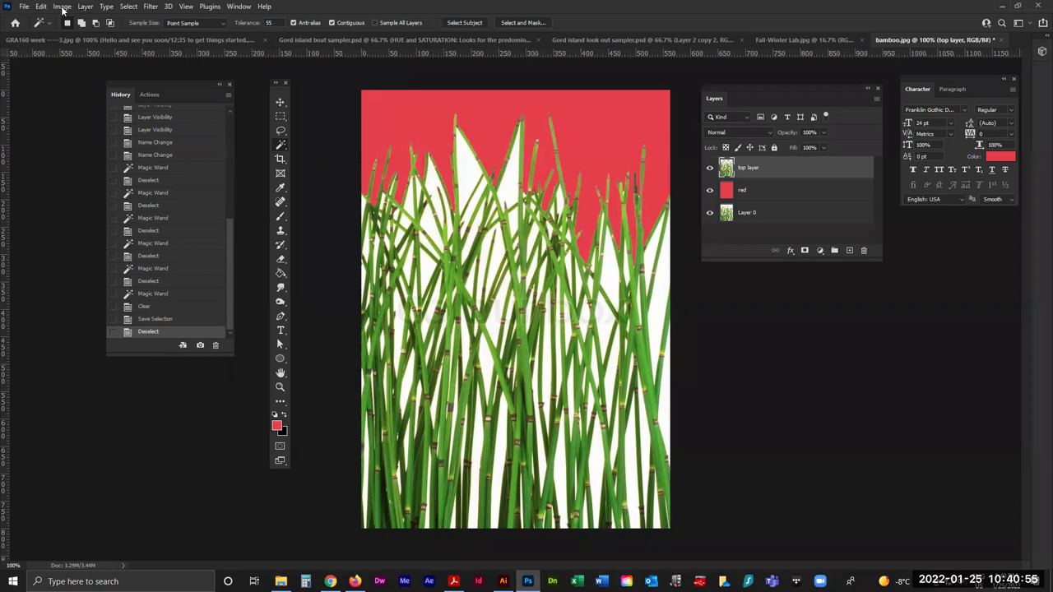
# Load the 'top area' channel back as a selection on the bamboo image.
pyautogui.click(129, 7)
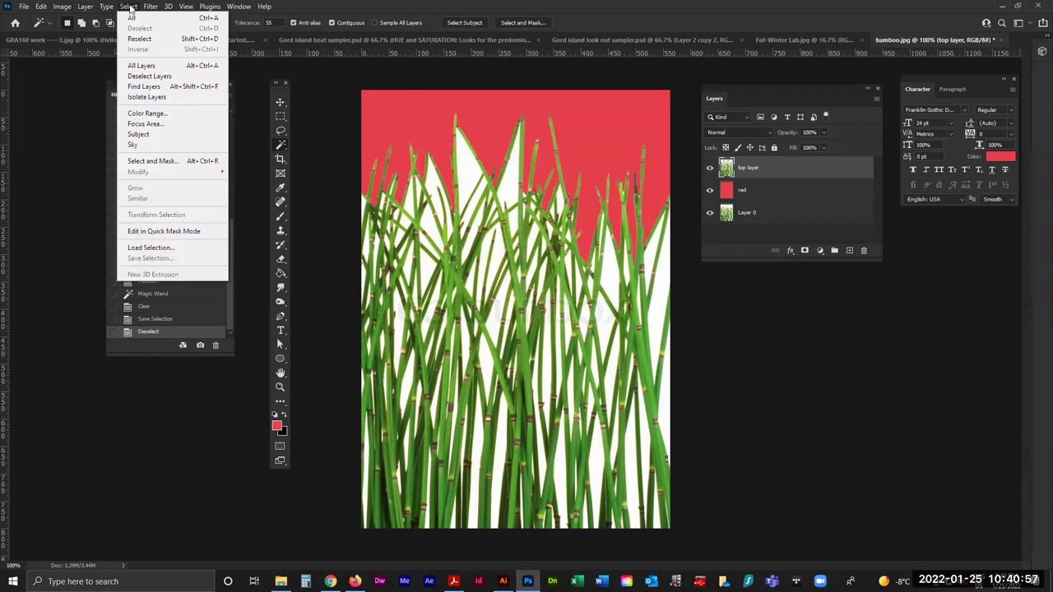
pyautogui.click(184, 250)
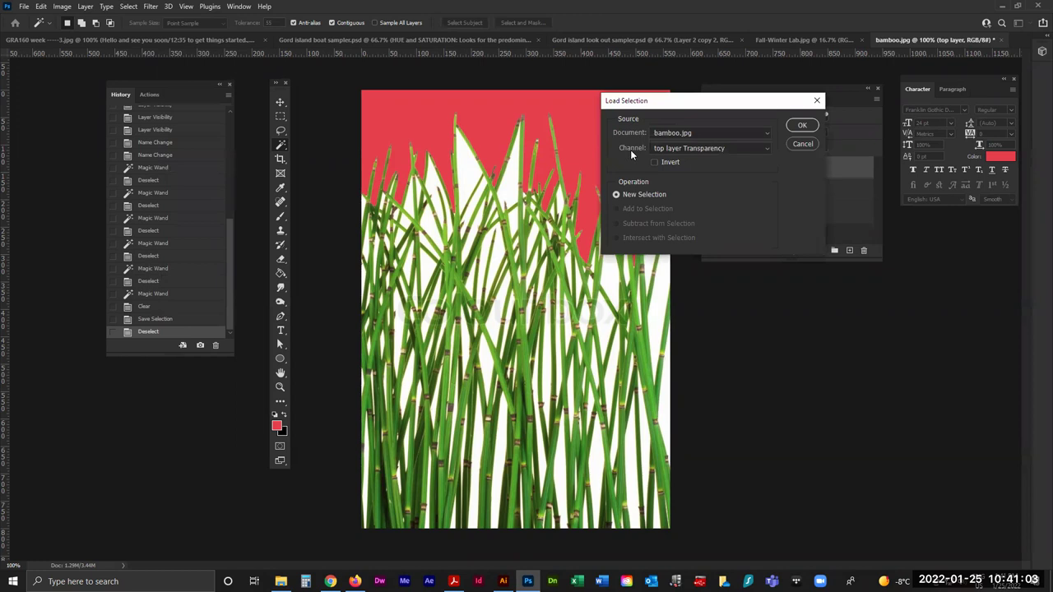
pyautogui.click(724, 148)
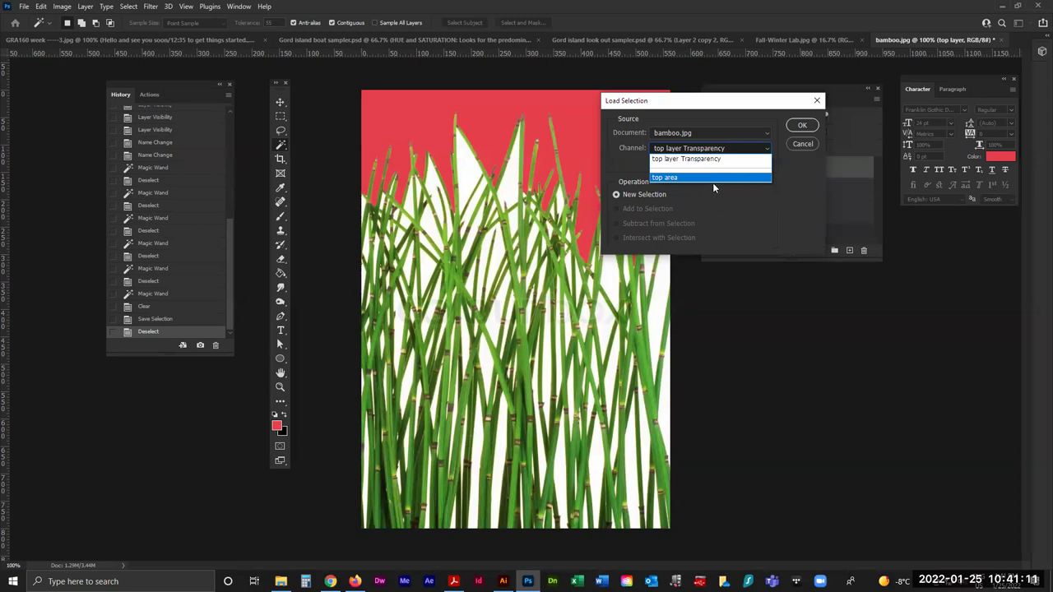
pyautogui.click(706, 178)
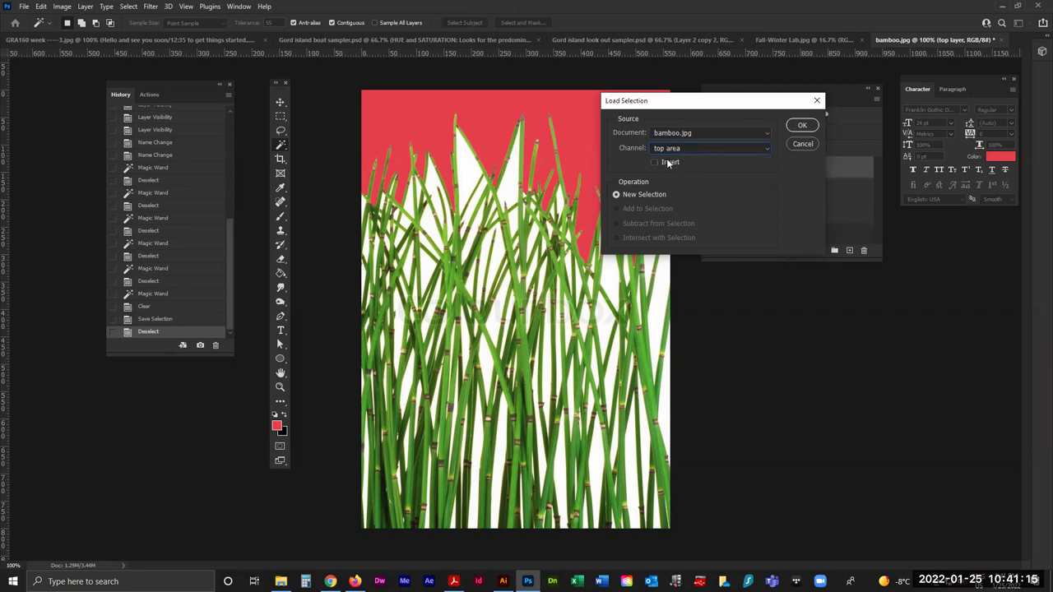
pyautogui.click(802, 127)
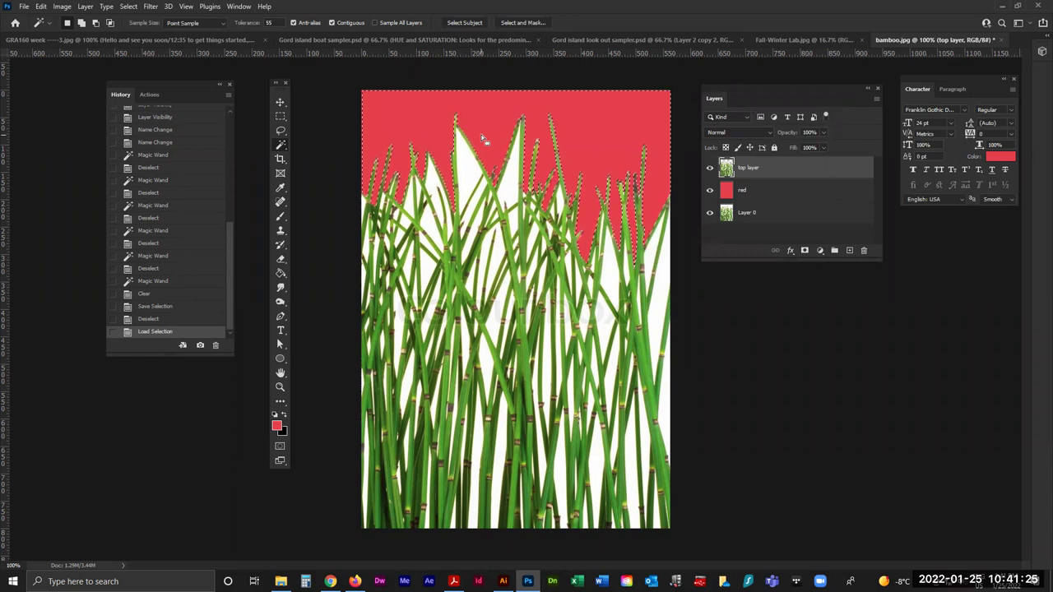
# Deselect, turn the red layer's visibility off and back on, then pick the Magic Wand.
pyautogui.hotkey('ctrl', 'd')
pyautogui.click(710, 190)
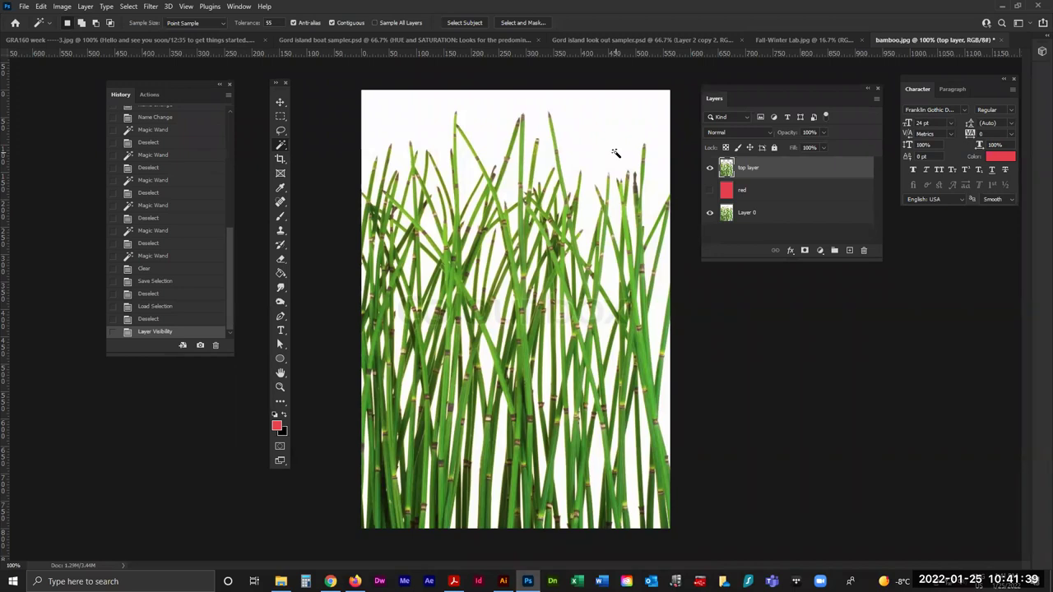
pyautogui.click(708, 191)
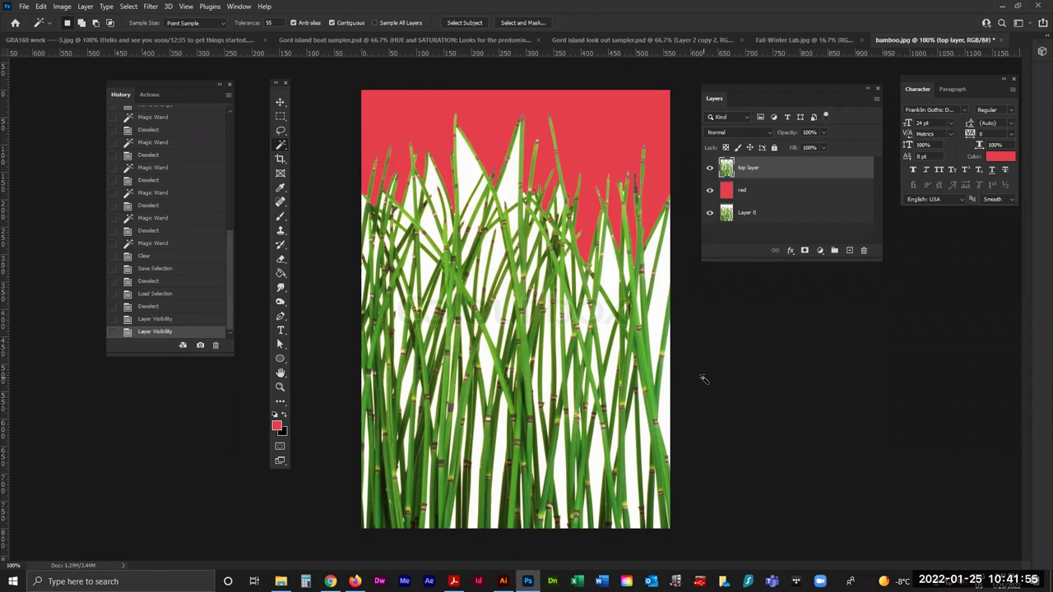
pyautogui.click(280, 103)
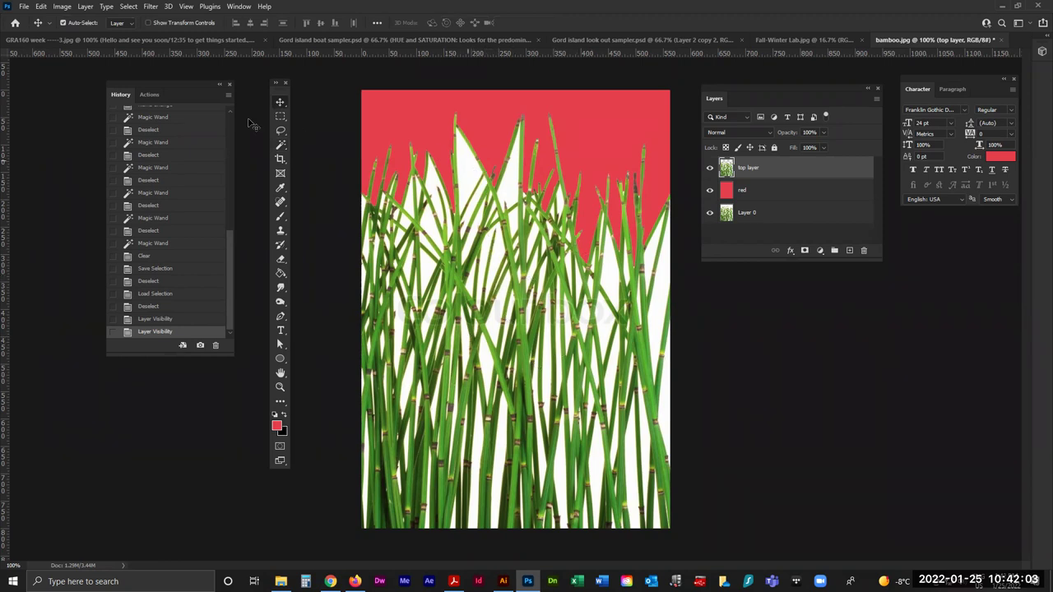
pyautogui.moveTo(281, 144); pyautogui.dragTo(307, 166)
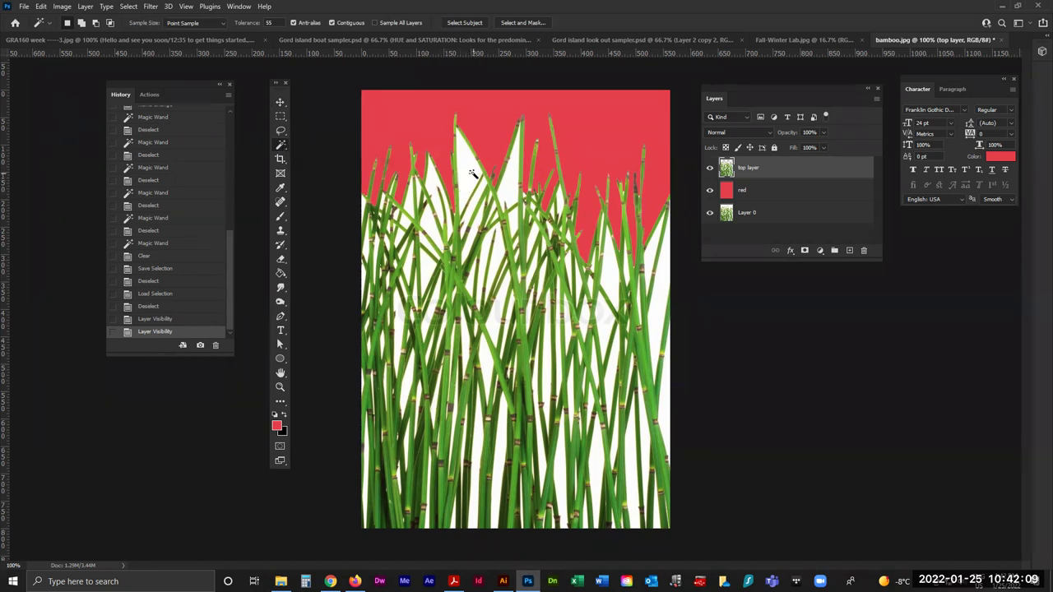
# Magic Wand-select three white gaps between the stalk tips, then deselect them.
pyautogui.click(470, 171)
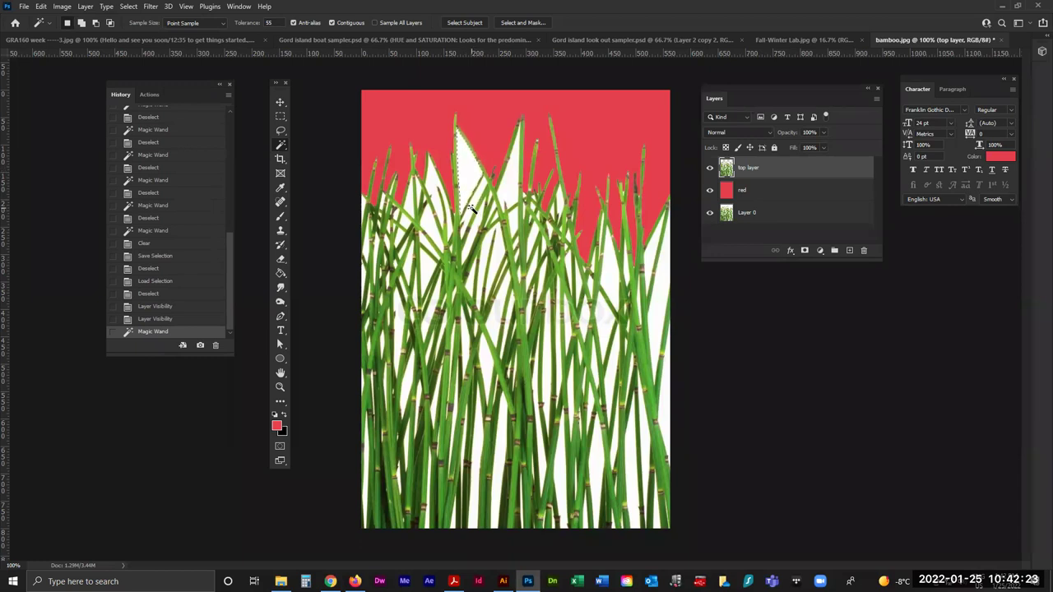
pyautogui.keyDown('shift'); pyautogui.click(430, 176); pyautogui.keyUp('shift')
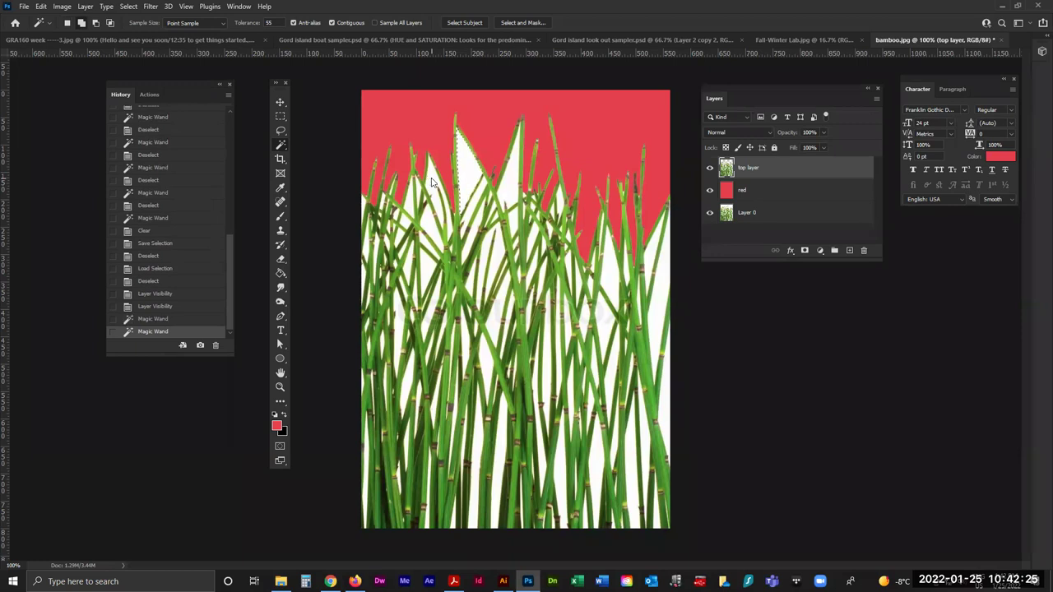
pyautogui.keyDown('shift'); pyautogui.click(412, 201); pyautogui.keyUp('shift')
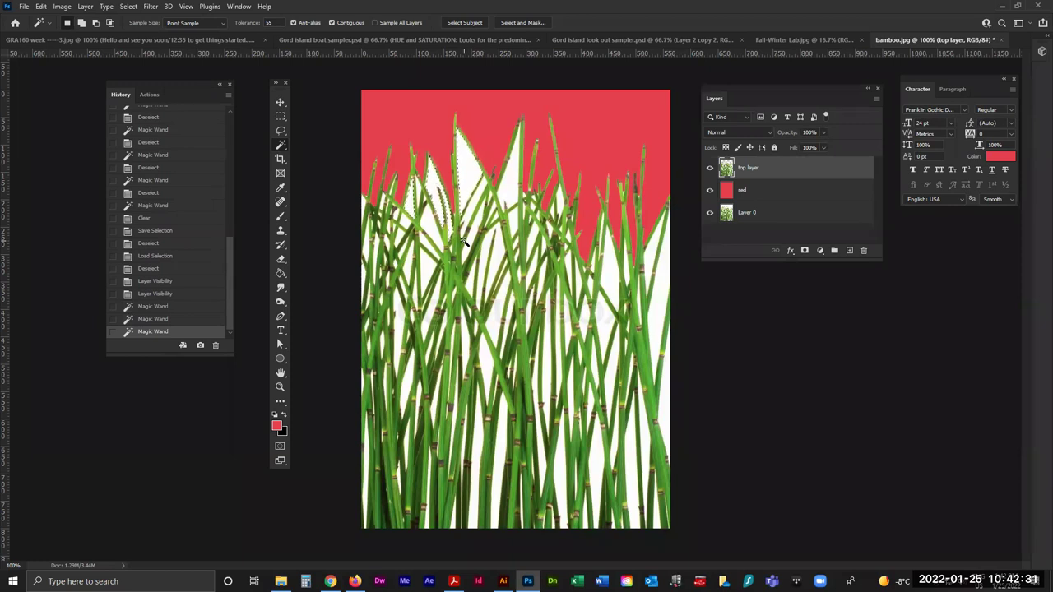
pyautogui.hotkey('ctrl', 'd')
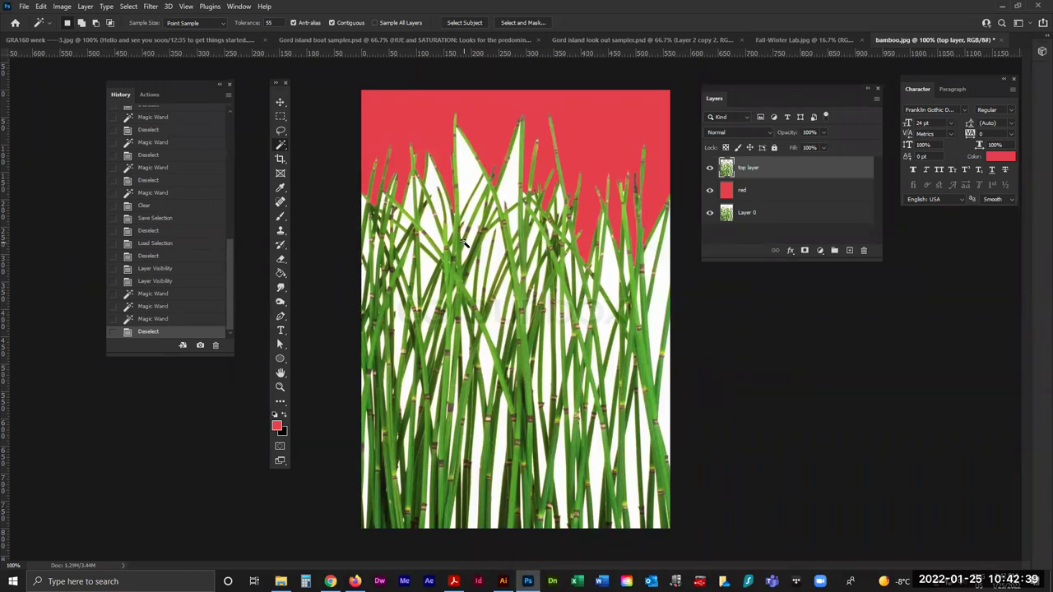
# Select a white gap, extend it with Select > Similar, and delete all the white background.
pyautogui.click(466, 170)
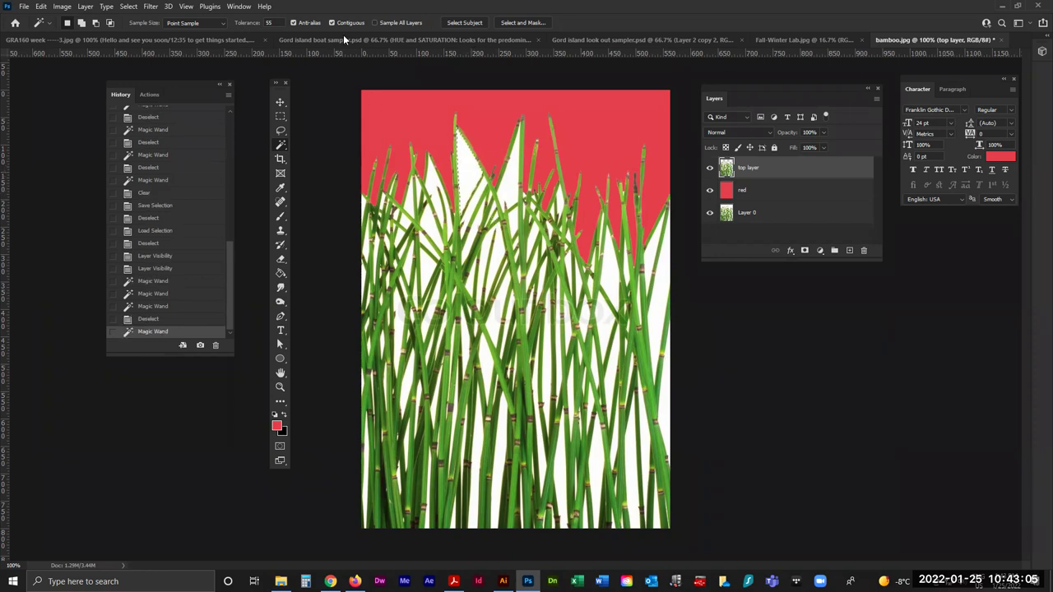
pyautogui.click(129, 6)
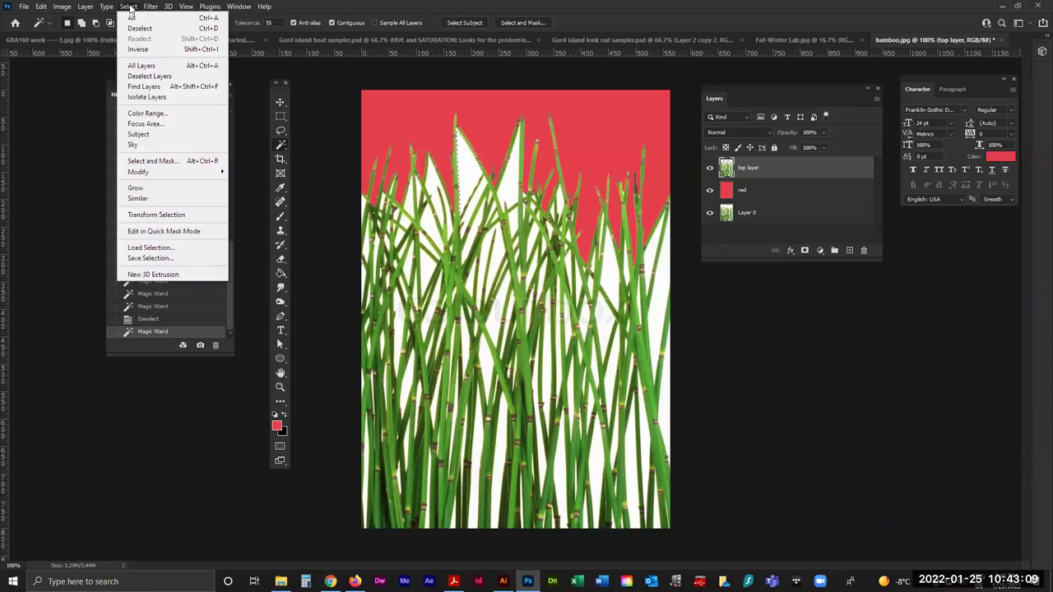
pyautogui.click(187, 200)
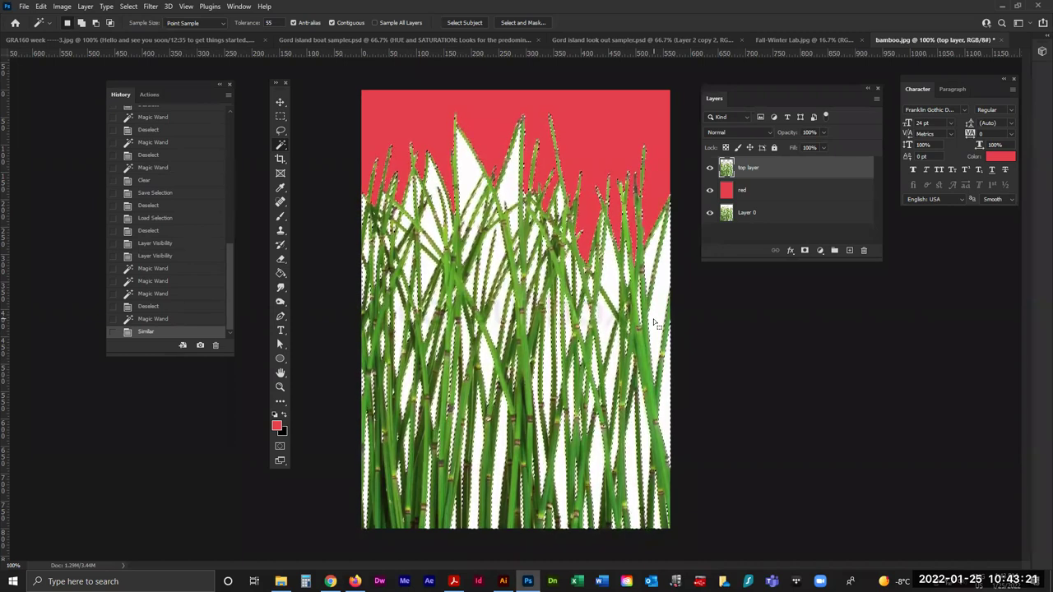
pyautogui.hotkey('ctrl', 'h')
pyautogui.press('Delete')
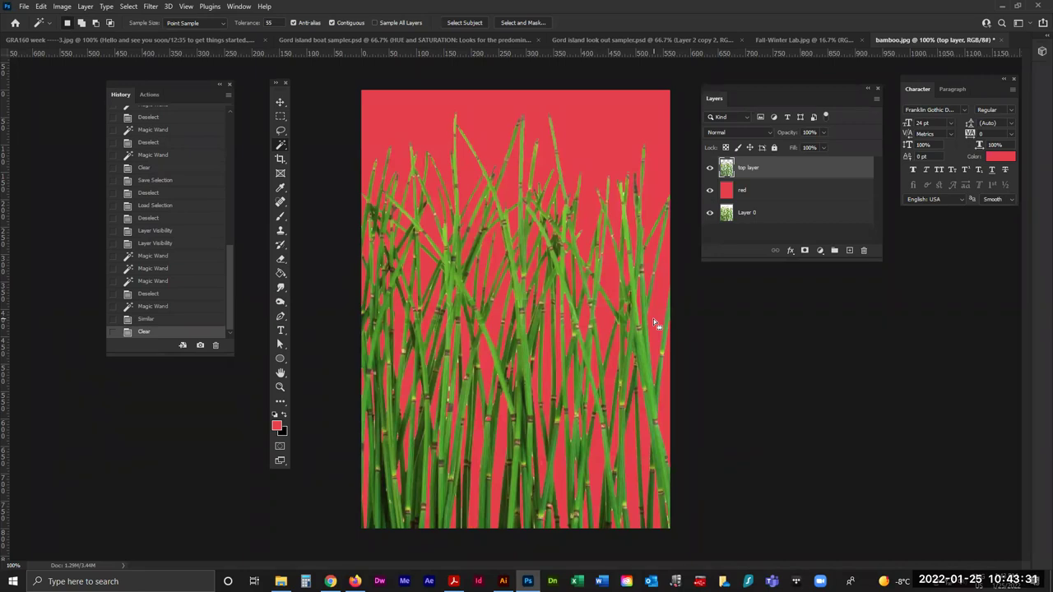
pyautogui.hotkey('ctrl', 'h')
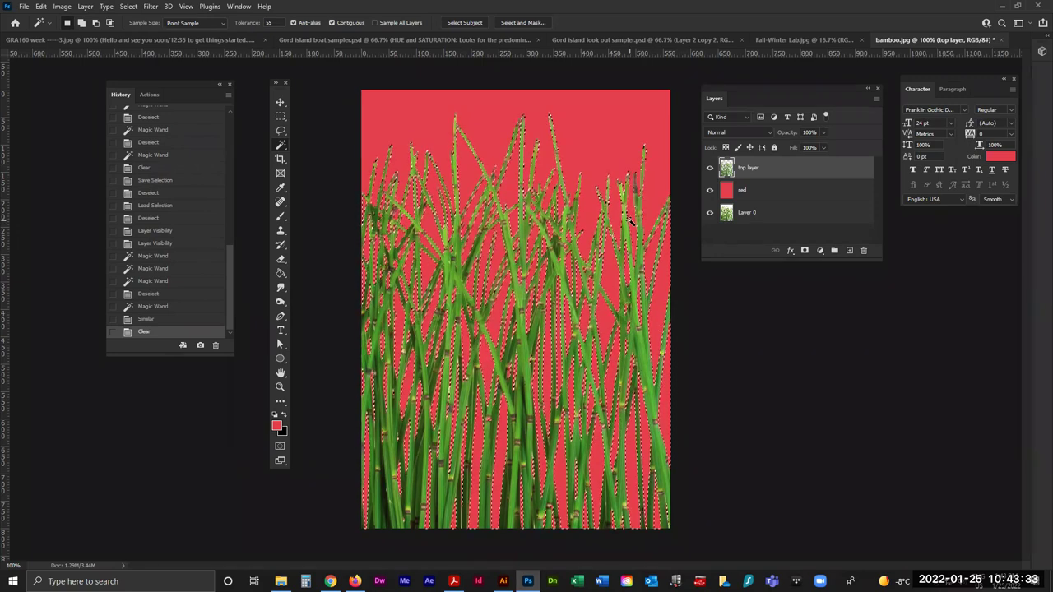
# Save the white-gap selection as a channel named 'tons of selections', then deselect.
pyautogui.click(129, 6)
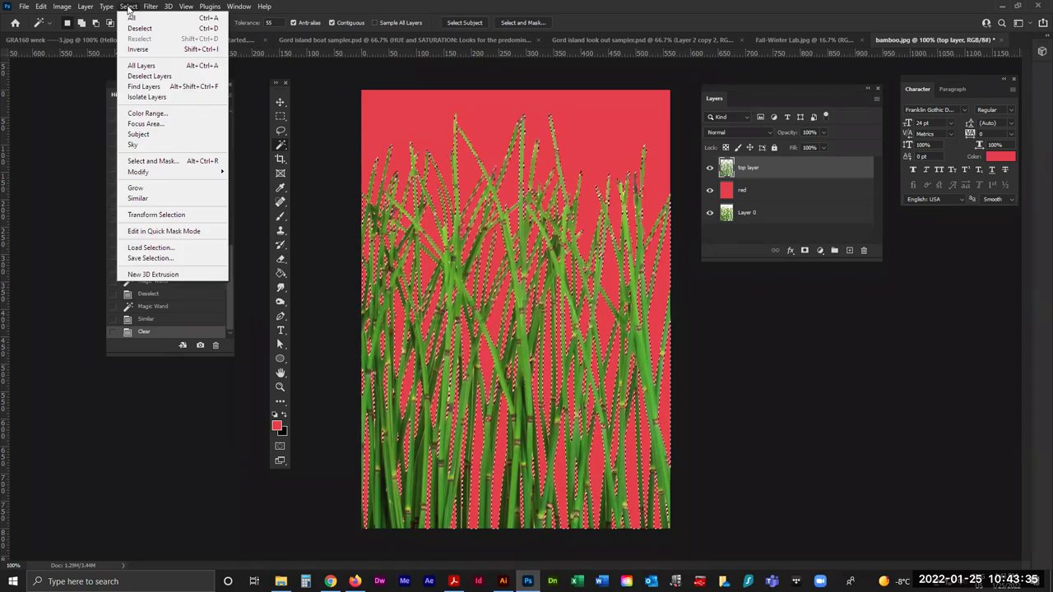
pyautogui.moveTo(148, 7)
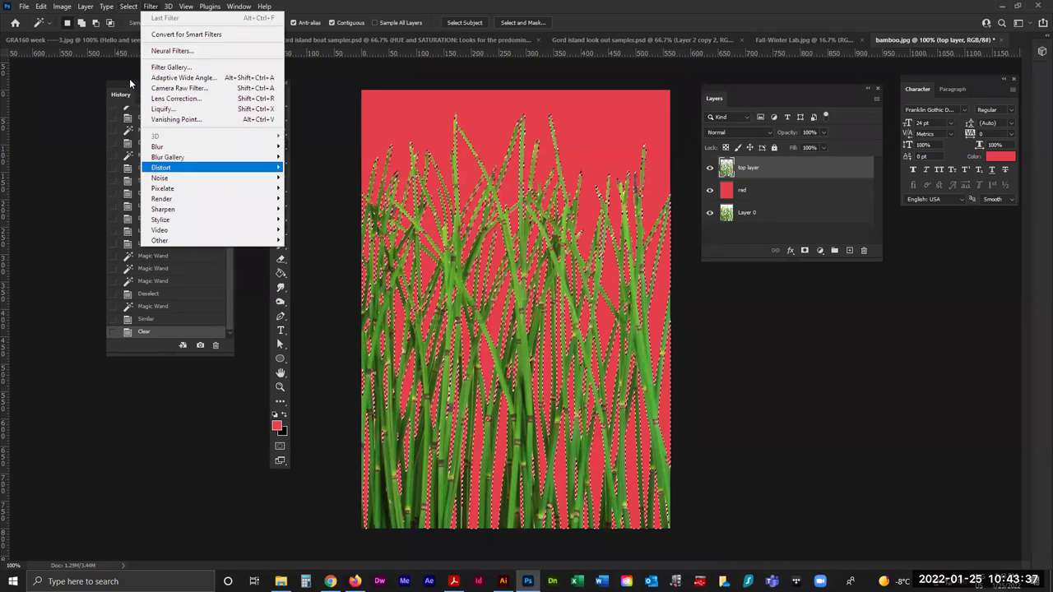
pyautogui.click(164, 260)
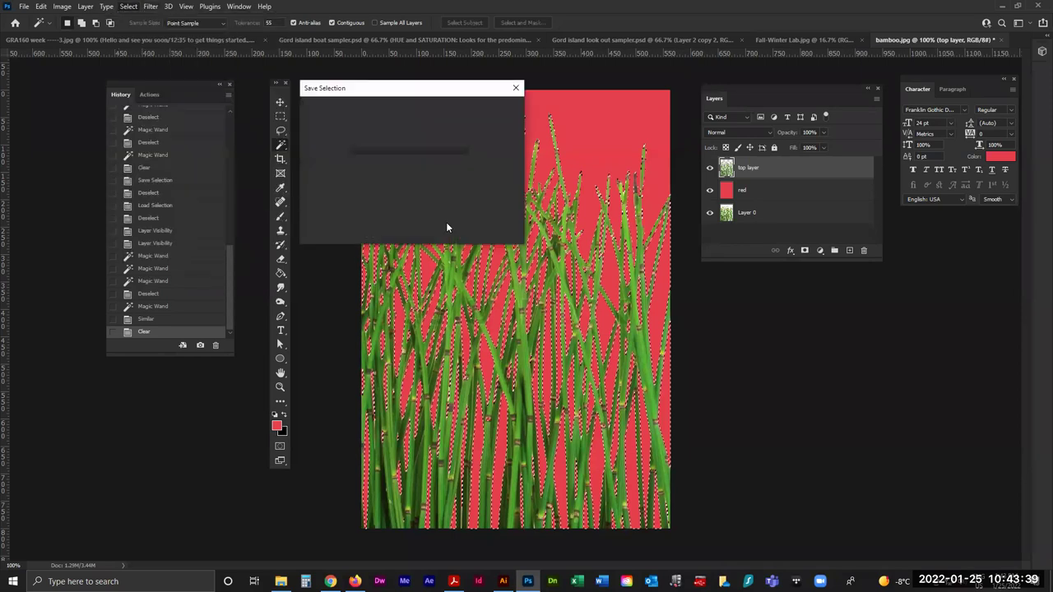
pyautogui.write('tons of se')
pyautogui.write('lections')
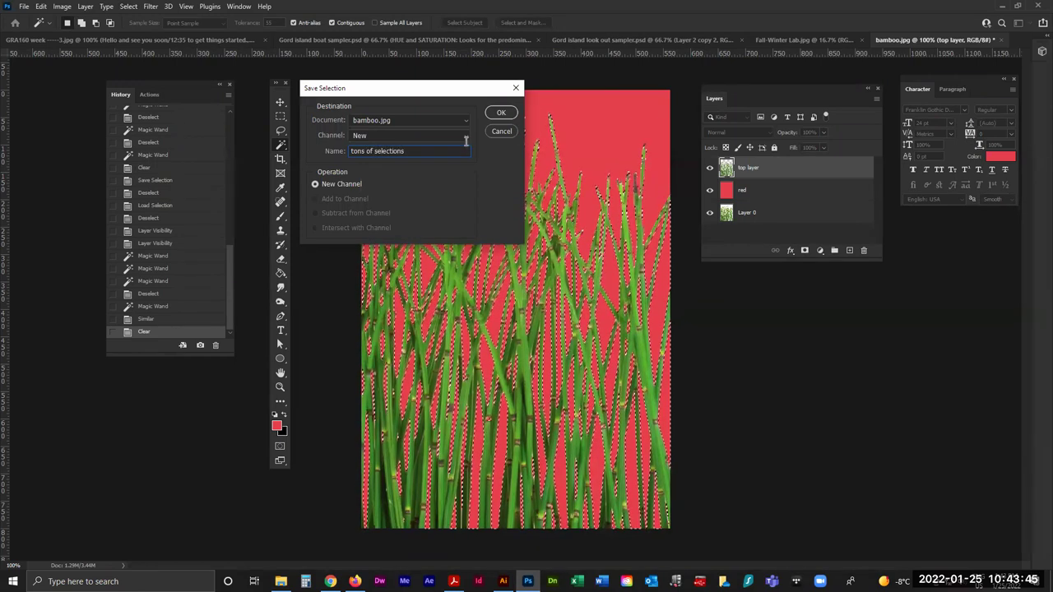
pyautogui.click(501, 114)
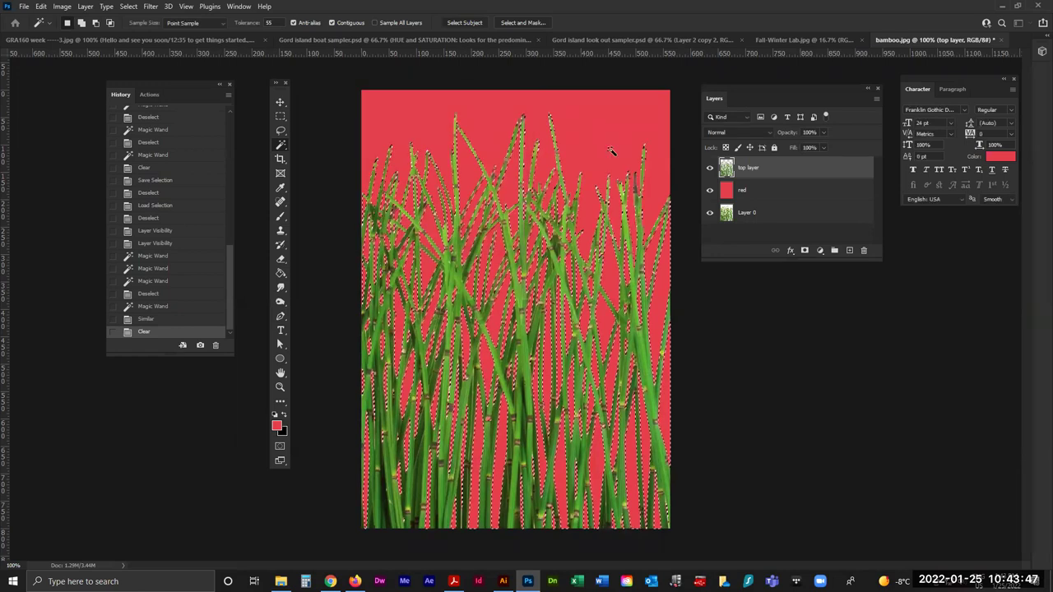
pyautogui.hotkey('ctrl', 'd')
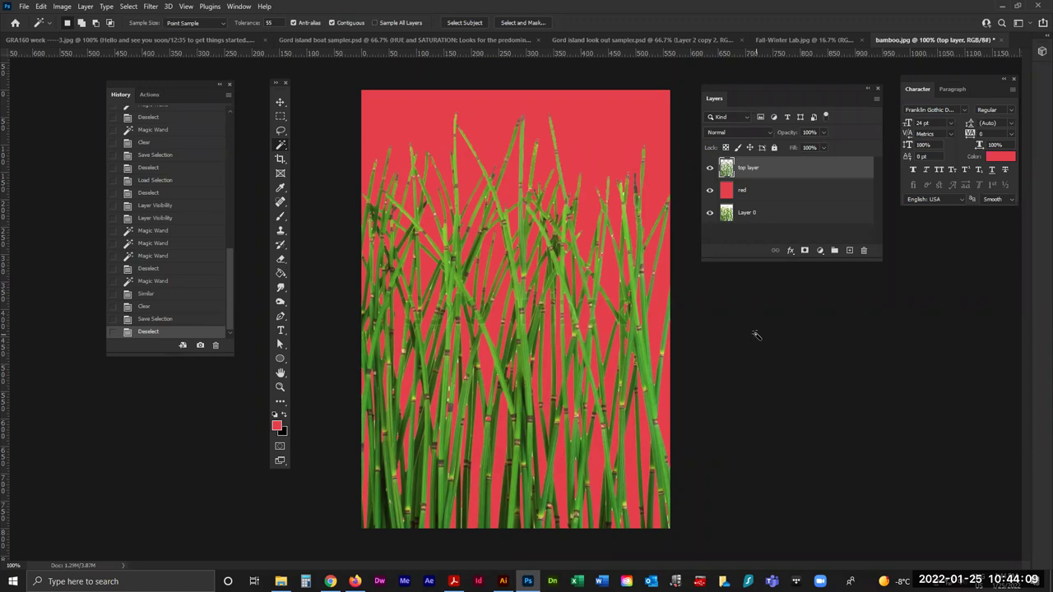
# Open Load Selection, look through the saved channels, and cancel without loading one.
pyautogui.click(129, 6)
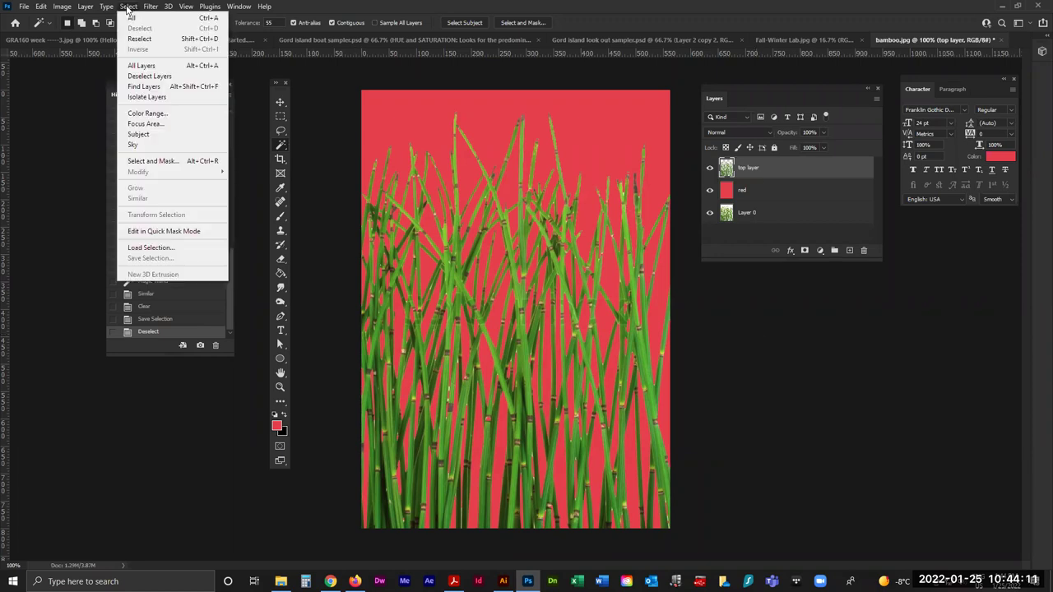
pyautogui.click(167, 248)
pyautogui.click(767, 148)
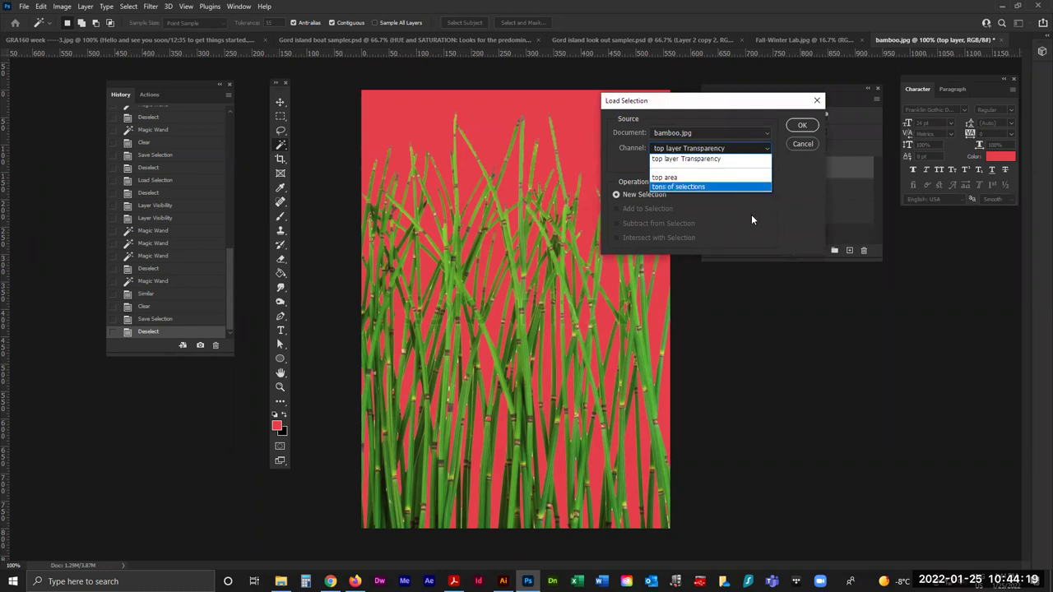
pyautogui.click(806, 144)
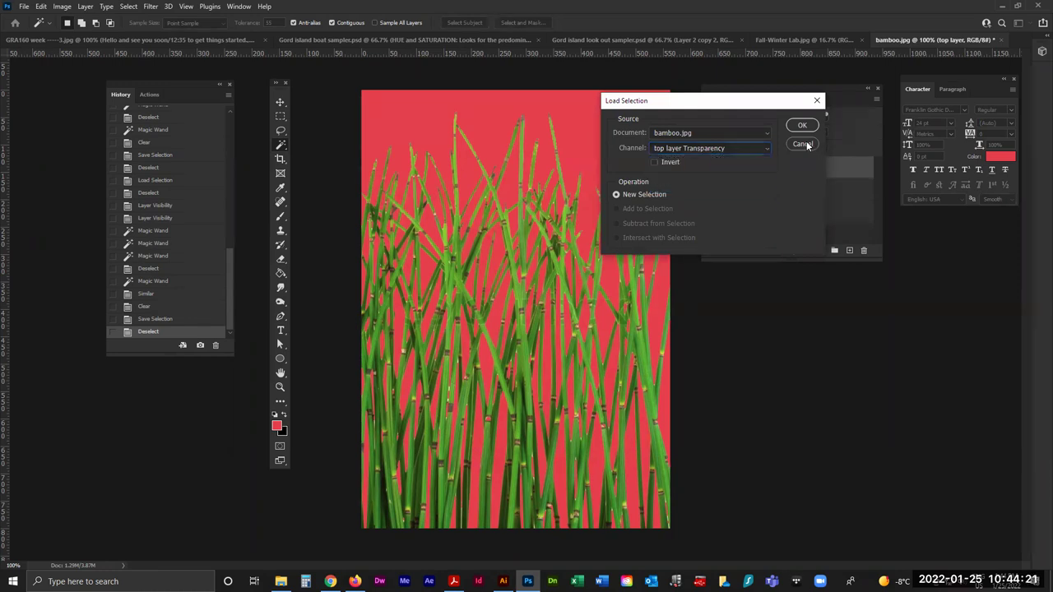
pyautogui.click(802, 145)
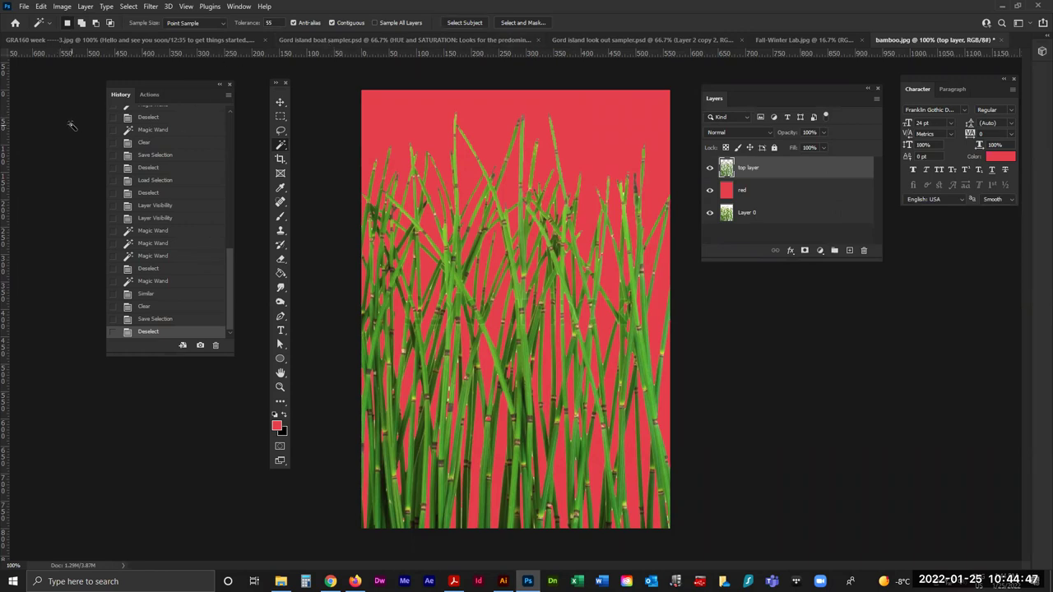
# Open the sunset and Empire State Building photos together.
pyautogui.click(26, 9)
pyautogui.click(662, 165)
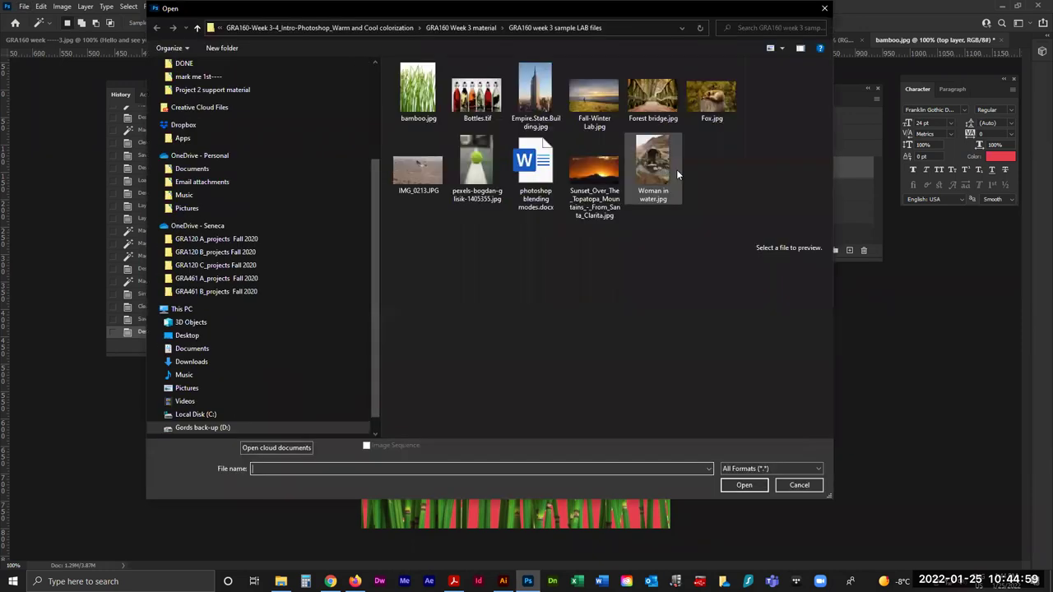
pyautogui.click(587, 168)
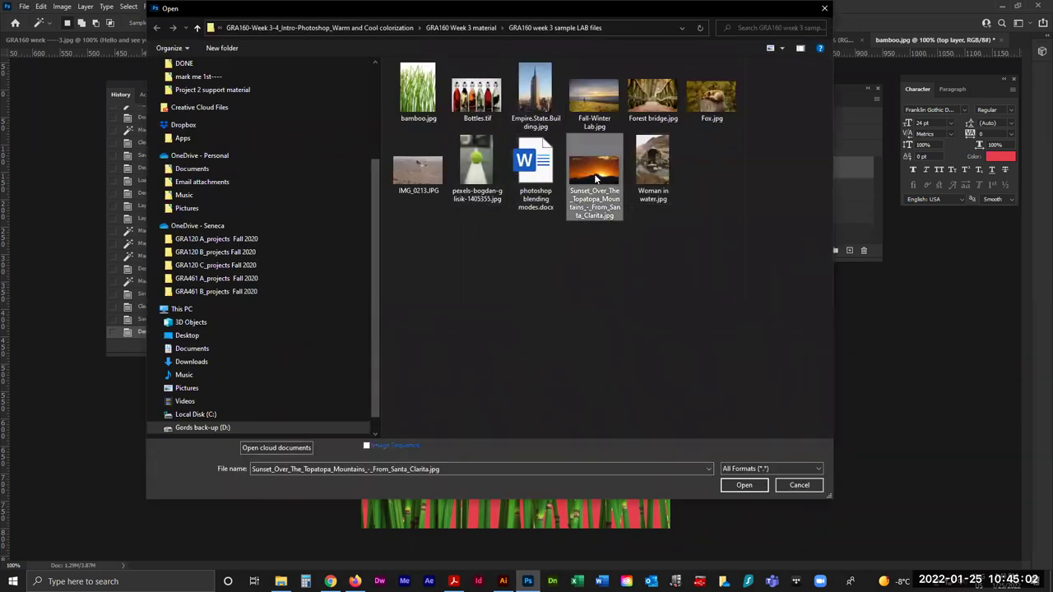
pyautogui.keyDown('ctrl'); pyautogui.click(533, 92); pyautogui.keyUp('ctrl')
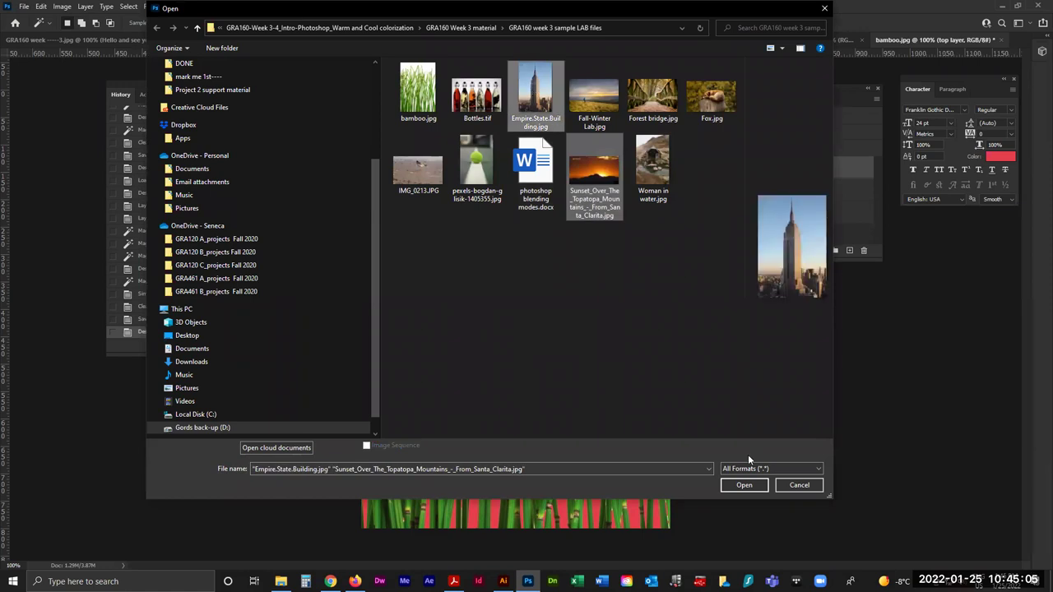
pyautogui.click(744, 485)
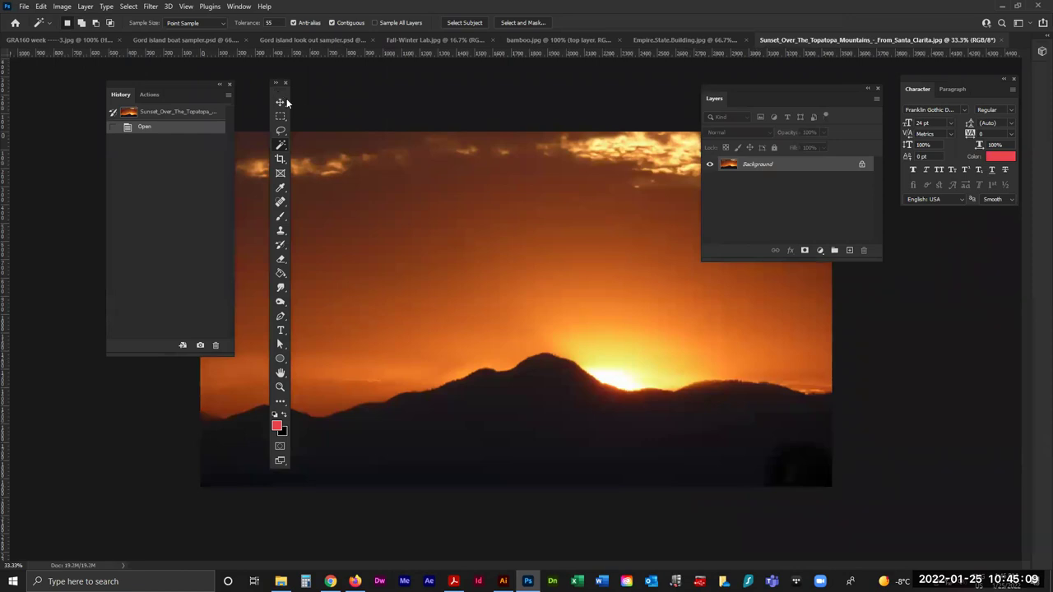
# Rearrange the workspace panels and select the Quick Selection tool.
pyautogui.moveTo(181, 86); pyautogui.dragTo(100, 275)
pyautogui.moveTo(281, 83); pyautogui.dragTo(183, 134)
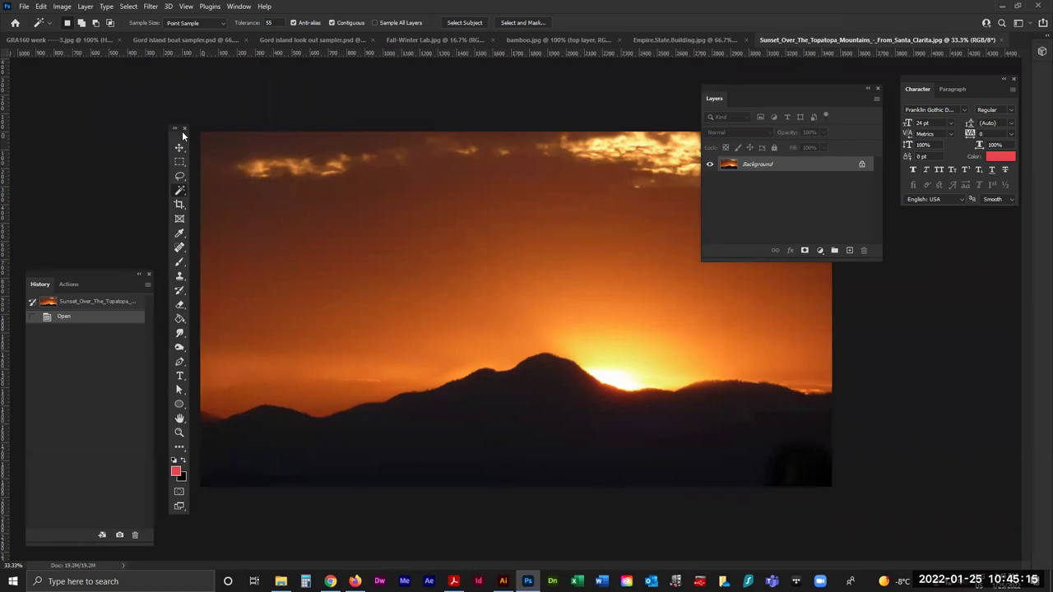
pyautogui.rightClick(183, 192)
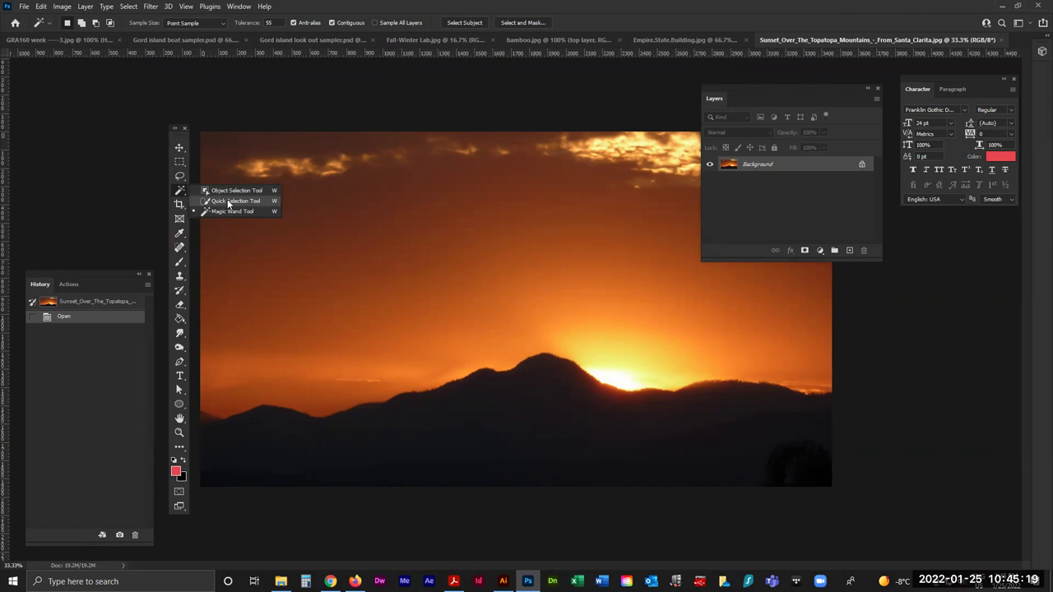
pyautogui.click(224, 201)
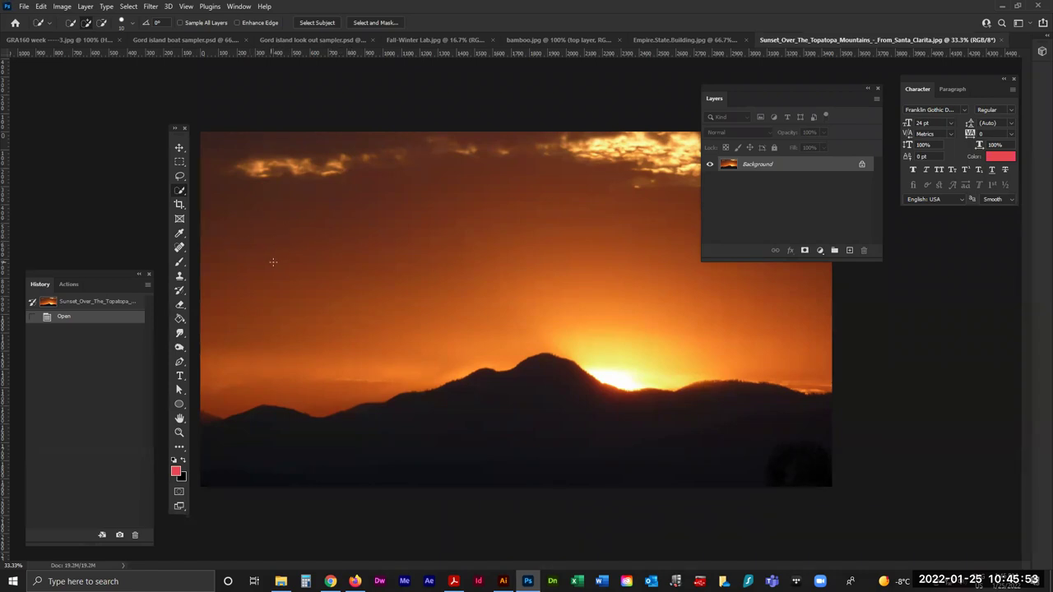
# Unlock the sunset background as Layer 0, add a new Layer 1, and drag it below.
pyautogui.moveTo(741, 88); pyautogui.dragTo(894, 252)
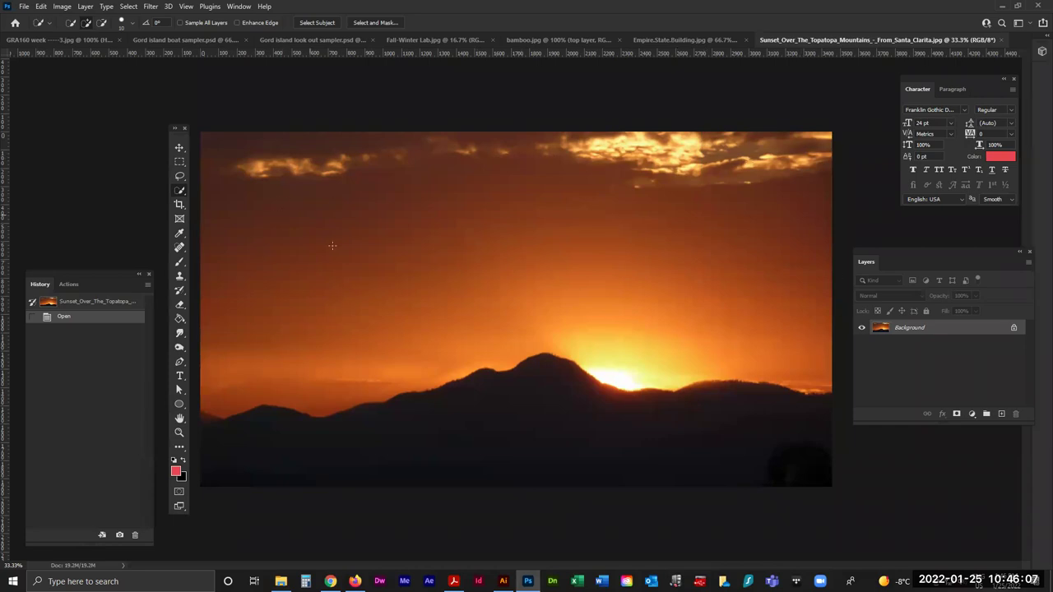
pyautogui.moveTo(916, 252); pyautogui.dragTo(744, 107)
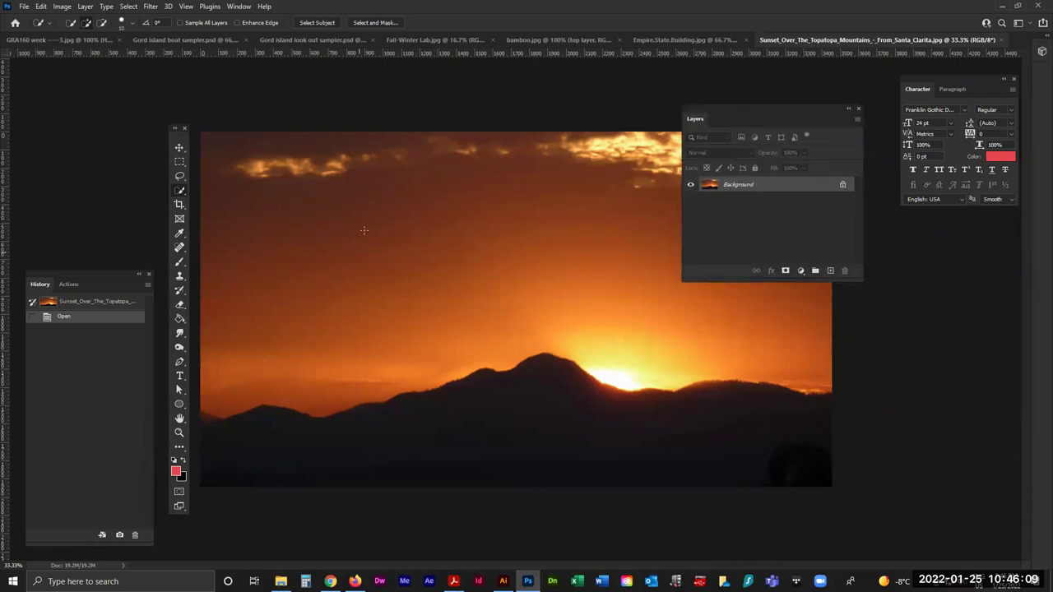
pyautogui.click(842, 184)
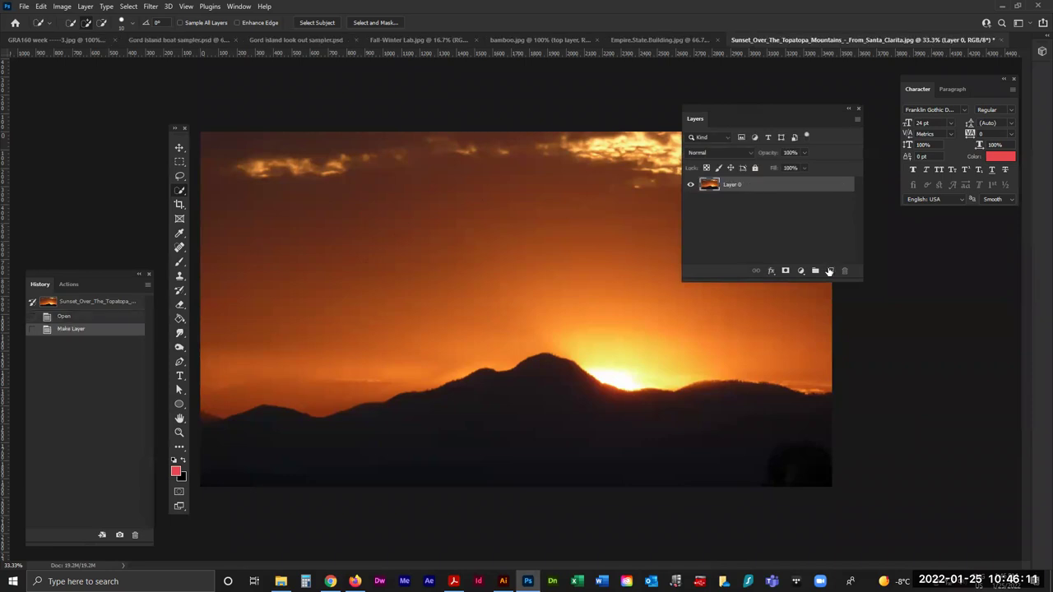
pyautogui.click(830, 270)
pyautogui.moveTo(777, 189); pyautogui.dragTo(782, 277)
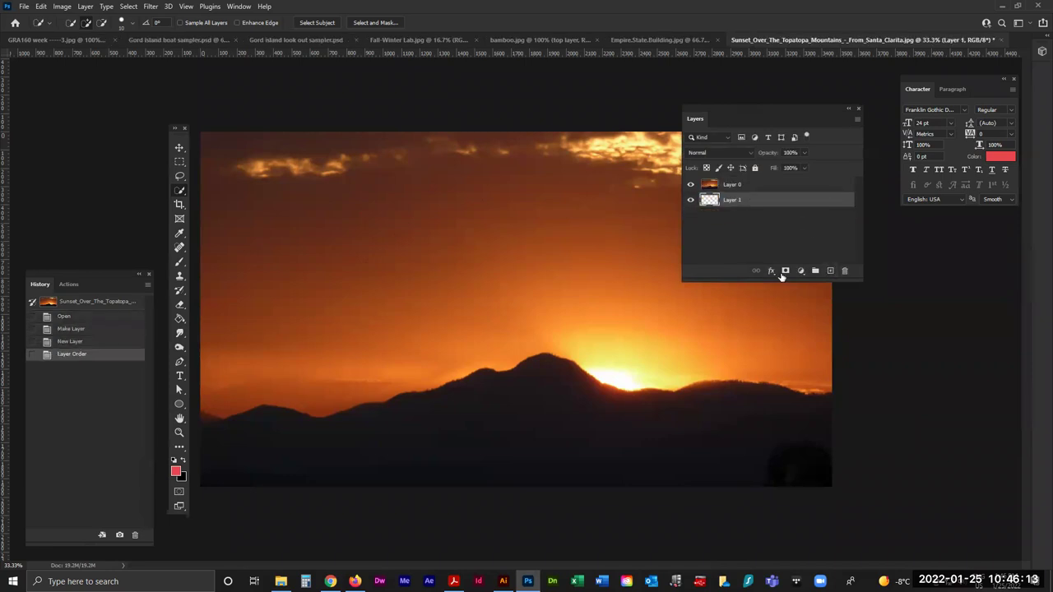
# Set the Quick Selection brush to 25 px and brush a selection across the sky.
pyautogui.moveTo(747, 107); pyautogui.dragTo(901, 214)
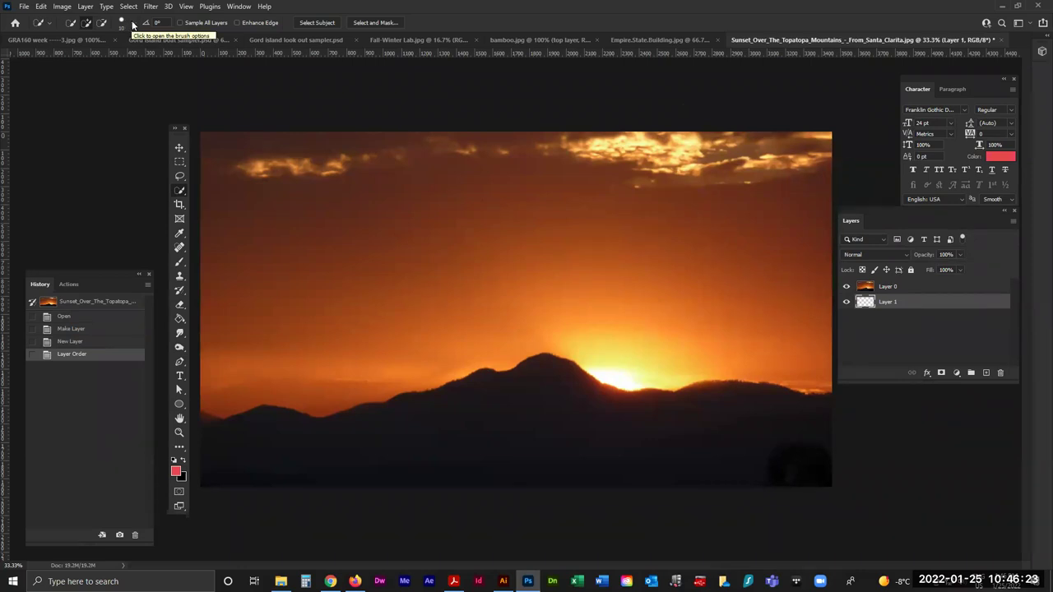
pyautogui.click(132, 23)
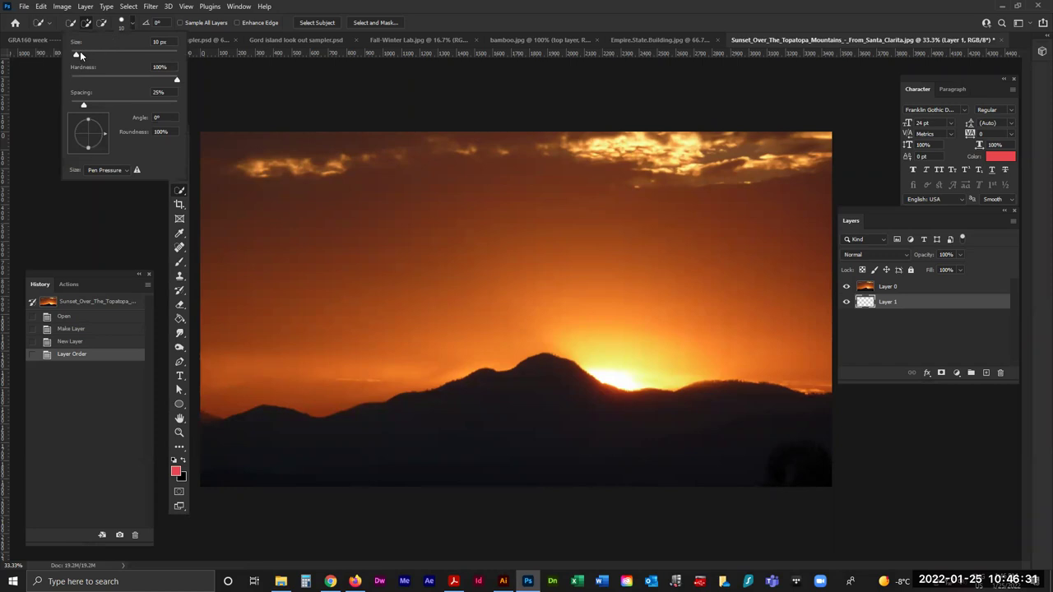
pyautogui.moveTo(79, 54)
pyautogui.mouseDown()
pyautogui.moveTo(89, 54)
pyautogui.moveTo(76, 78)
pyautogui.moveTo(163, 81)
pyautogui.mouseUp()
pyautogui.click(303, 9)
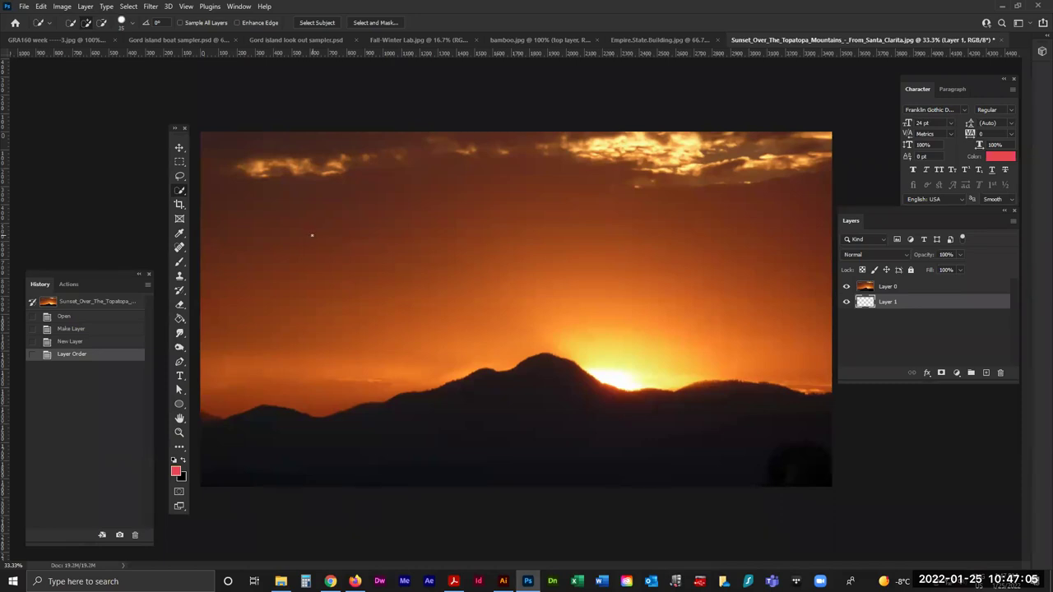
pyautogui.press(']')
pyautogui.press(']')
pyautogui.press(']')
pyautogui.press(']')
pyautogui.press(']')
pyautogui.press(']')
pyautogui.press(']')
pyautogui.press(']')
pyautogui.press(']')
pyautogui.press('[')
pyautogui.press('[')
pyautogui.press('[')
pyautogui.press('[')
pyautogui.press('[')
pyautogui.press('[')
pyautogui.moveTo(309, 234)
pyautogui.mouseDown()
pyautogui.moveTo(488, 212)
pyautogui.moveTo(404, 197)
pyautogui.moveTo(337, 205)
pyautogui.mouseUp()
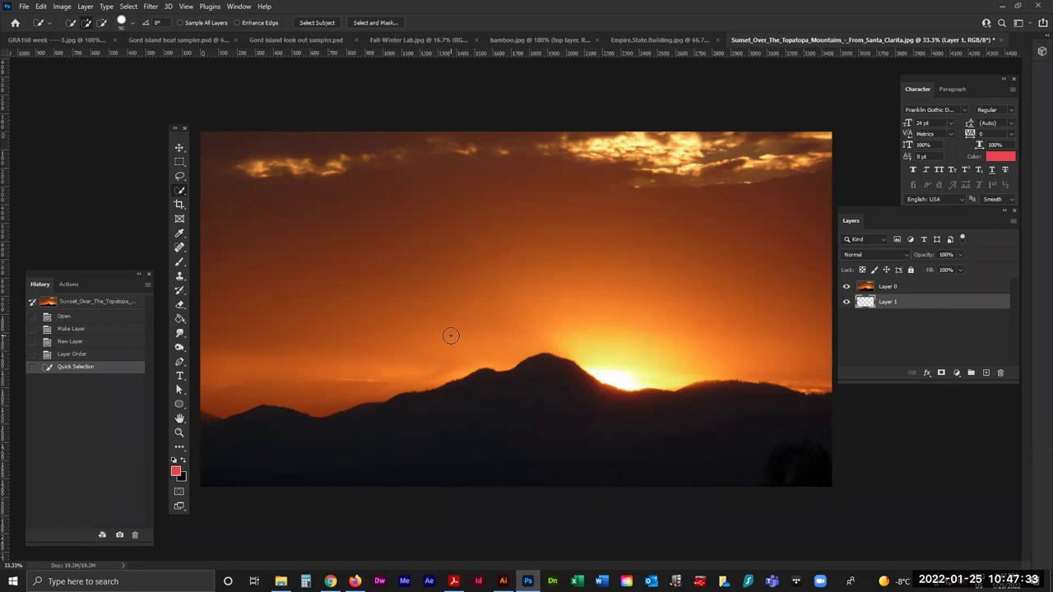
pyautogui.click(898, 289)
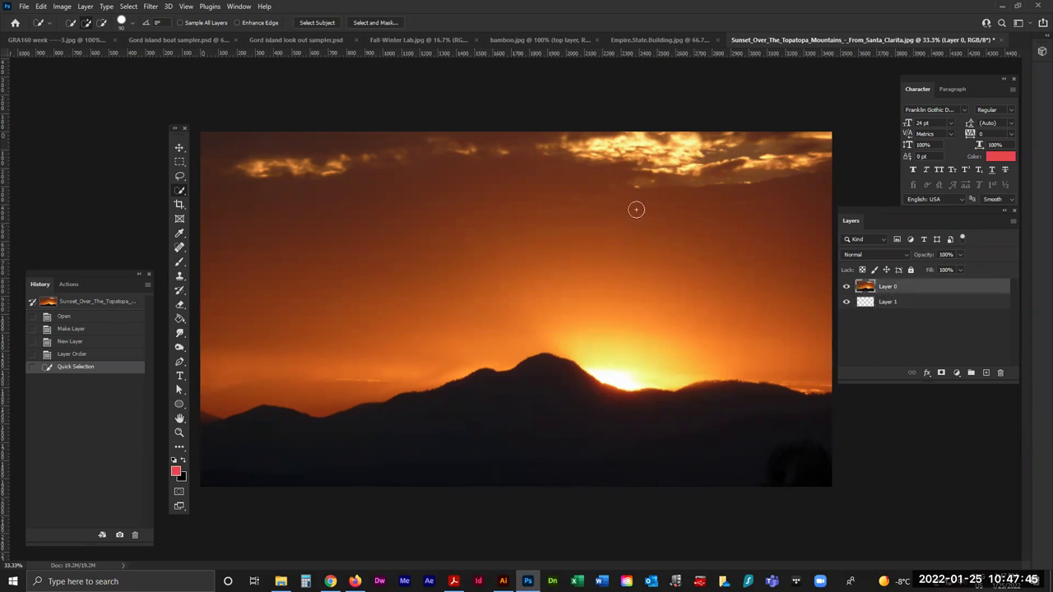
pyautogui.moveTo(428, 226); pyautogui.dragTo(757, 263)
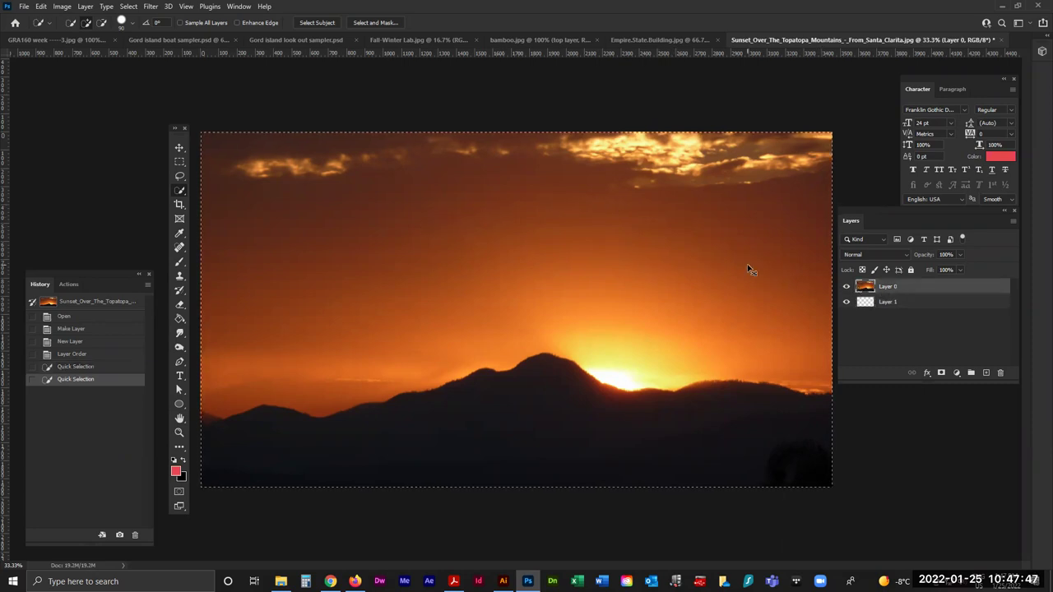
pyautogui.hotkey('ctrl', 'd')
pyautogui.moveTo(554, 233)
pyautogui.mouseDown()
pyautogui.moveTo(465, 235)
pyautogui.moveTo(535, 210)
pyautogui.moveTo(413, 178)
pyautogui.mouseUp()
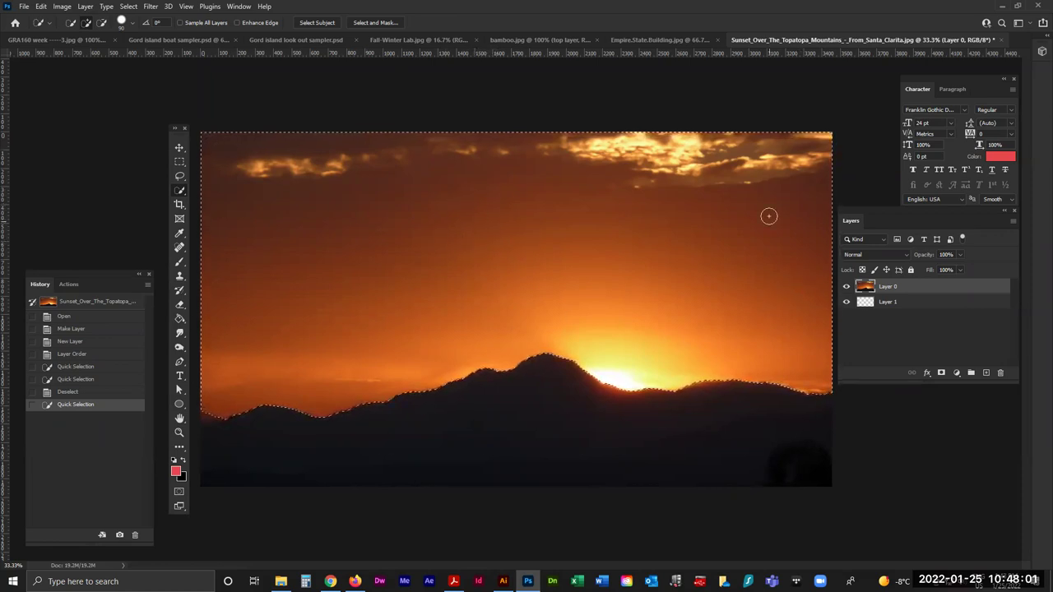
pyautogui.press('Delete')
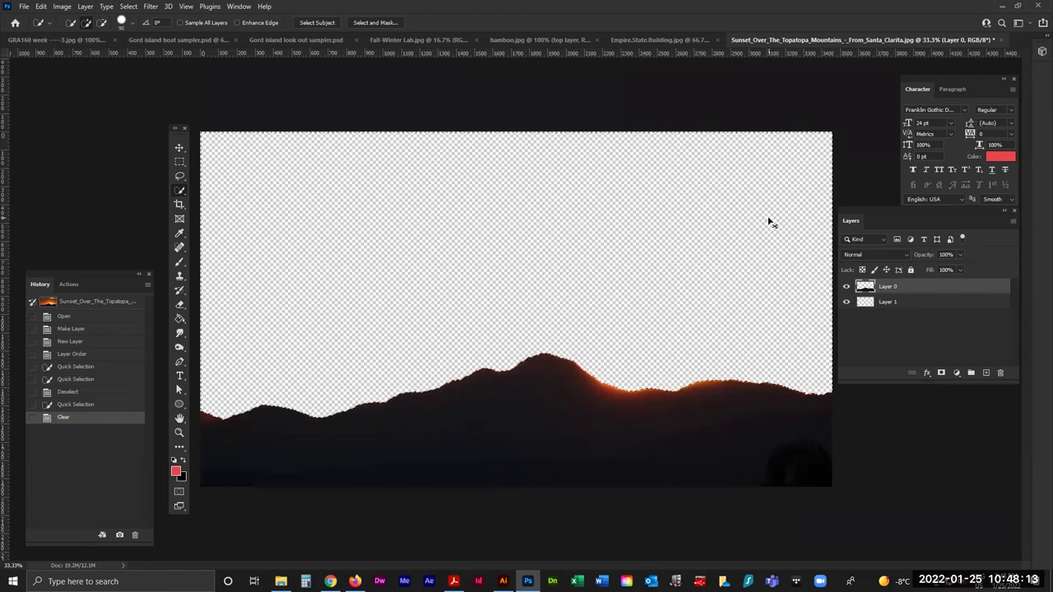
pyautogui.hotkey('ctrl', 'z')
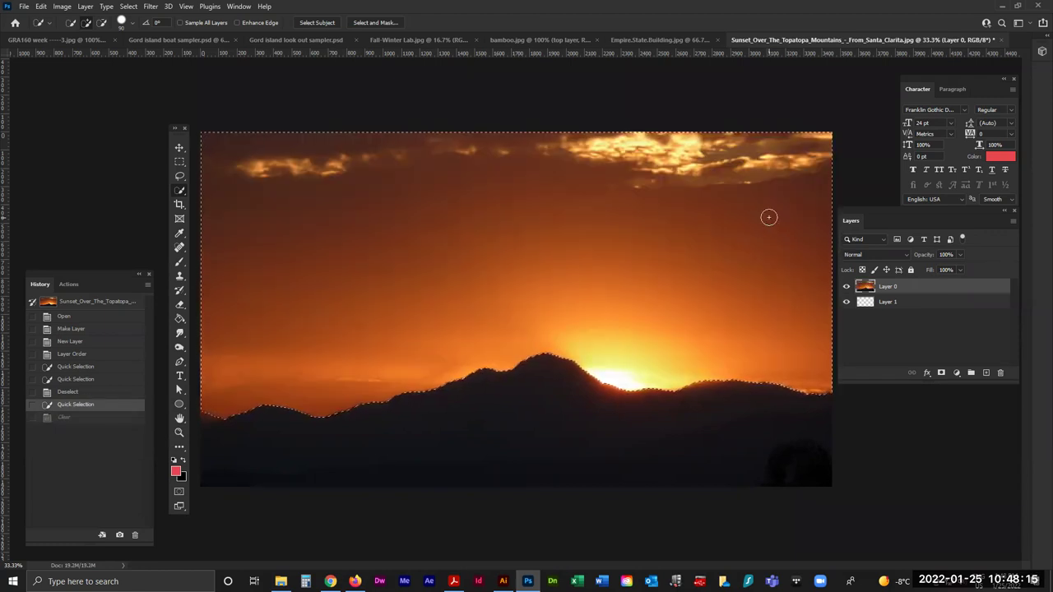
pyautogui.hotkey('ctrl', 'd')
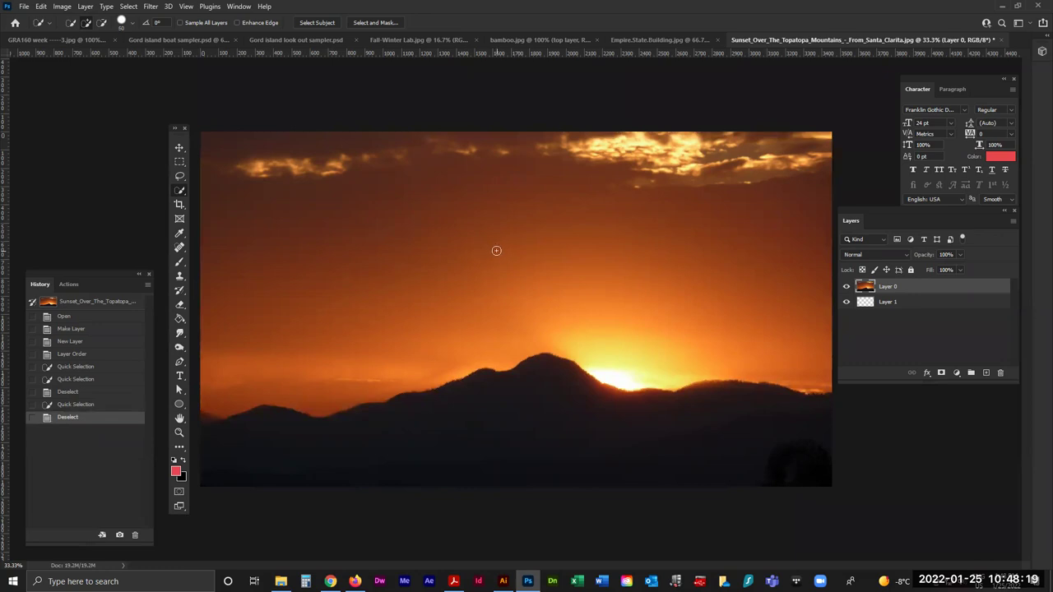
pyautogui.moveTo(547, 267)
pyautogui.mouseDown()
pyautogui.moveTo(499, 273)
pyautogui.moveTo(526, 262)
pyautogui.moveTo(467, 267)
pyautogui.mouseUp()
pyautogui.moveTo(387, 220); pyautogui.dragTo(461, 239)
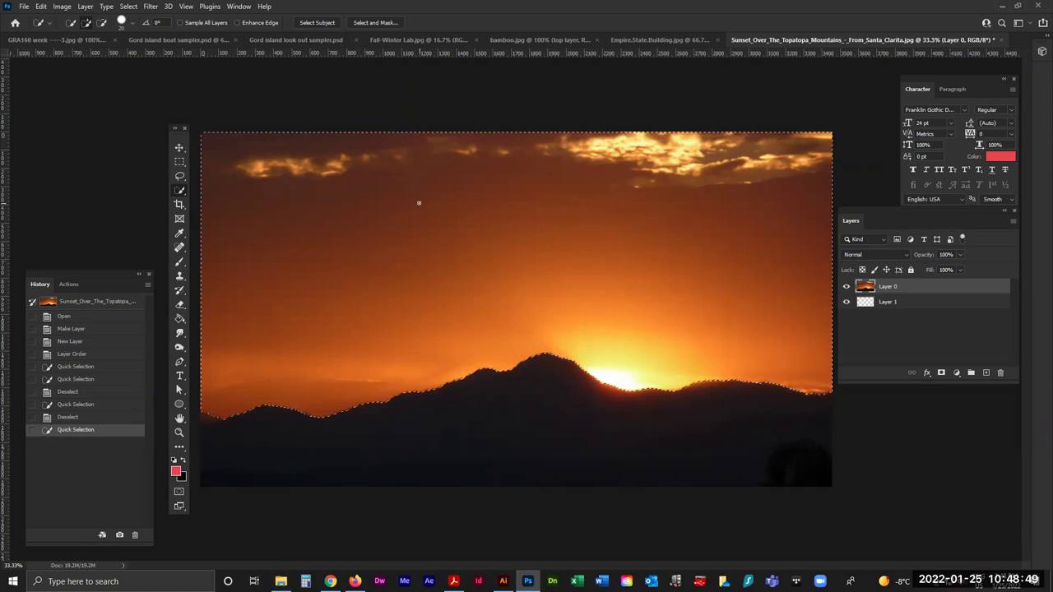
pyautogui.click(102, 23)
pyautogui.press(']')
pyautogui.press(']')
pyautogui.press(']')
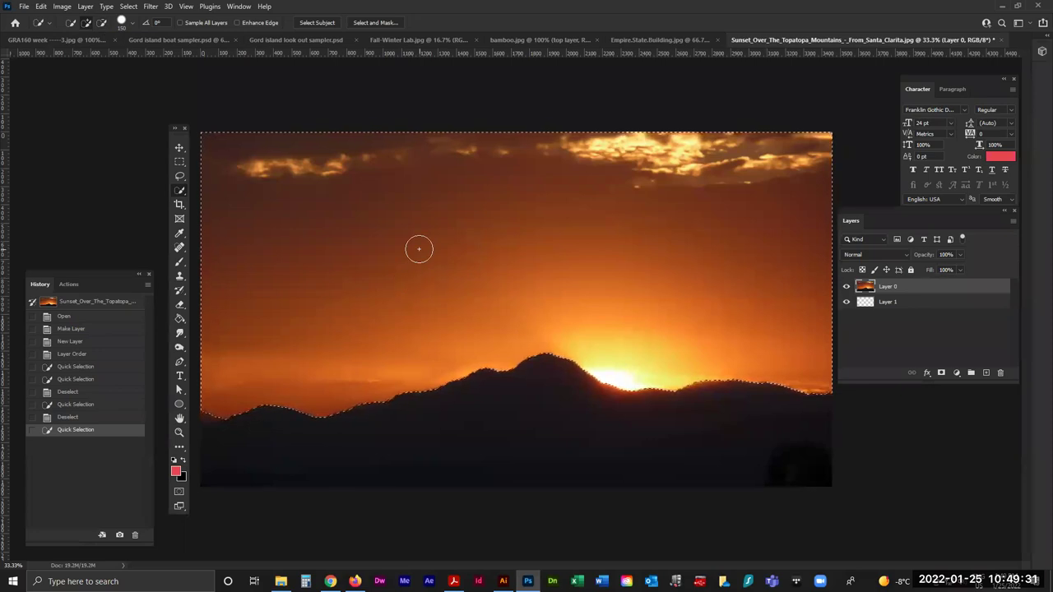
pyautogui.moveTo(419, 248)
pyautogui.mouseDown()
pyautogui.moveTo(477, 247)
pyautogui.moveTo(466, 249)
pyautogui.mouseUp()
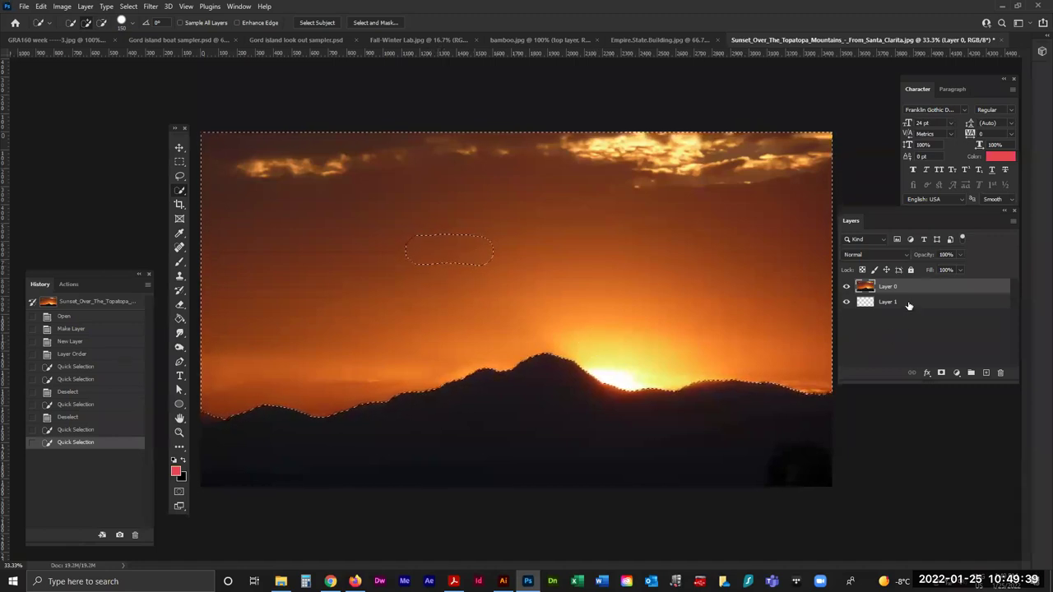
pyautogui.click(900, 304)
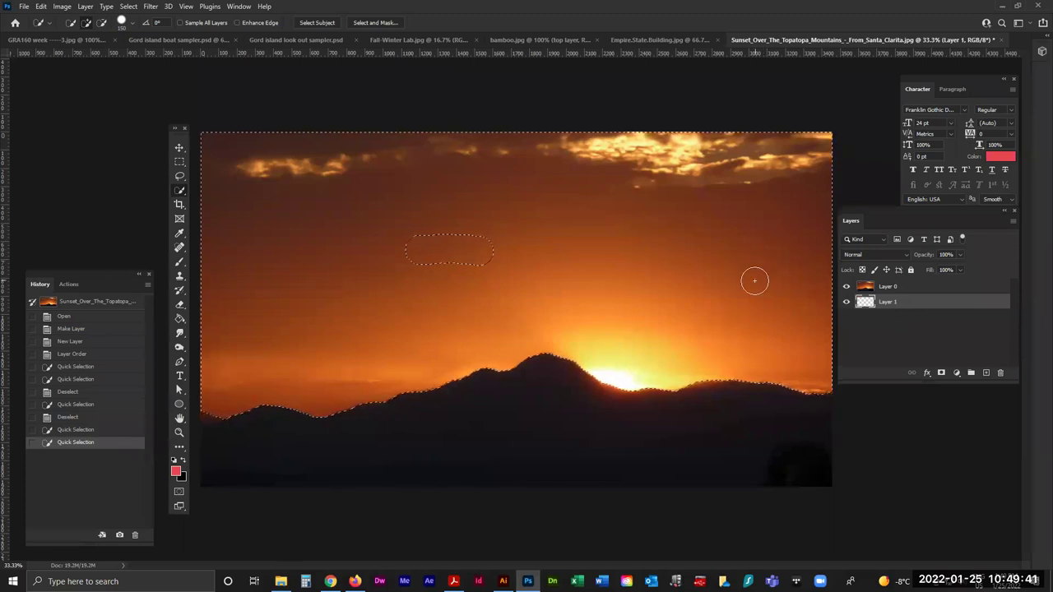
pyautogui.hotkey('ctrl', 'h')
pyautogui.hotkey('ctrl', 'd')
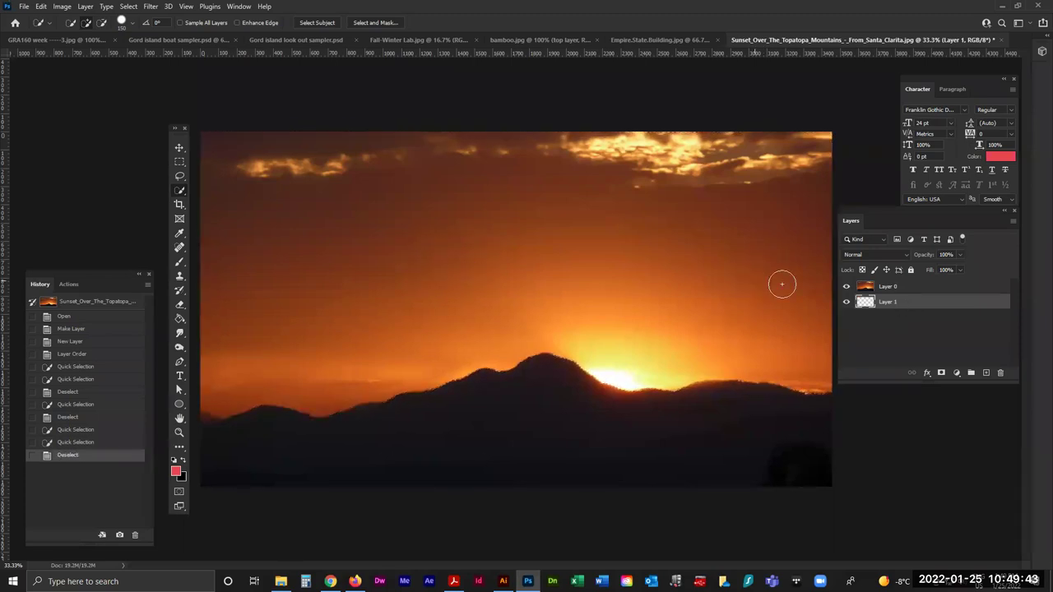
pyautogui.click(180, 319)
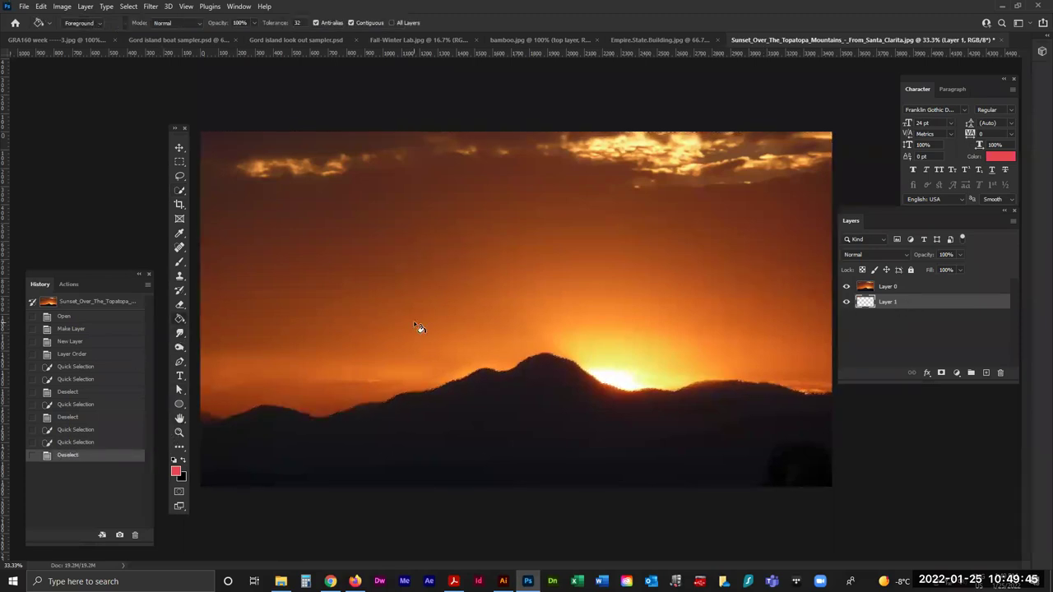
# Paint-bucket Layer 1 solid red, then quick-select the sky on Layer 0.
pyautogui.click(418, 326)
pyautogui.click(901, 287)
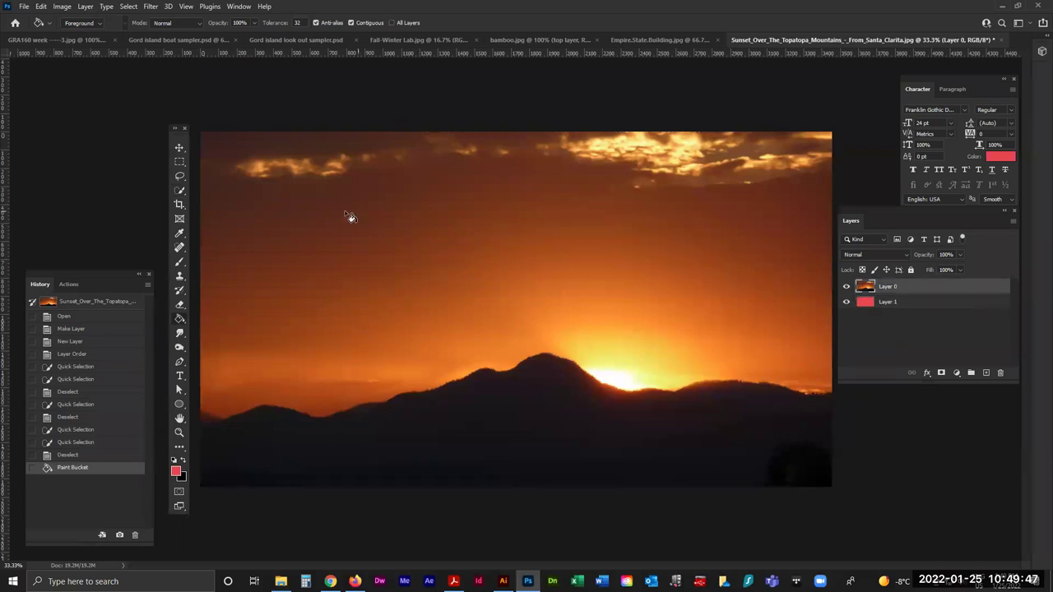
pyautogui.click(180, 191)
pyautogui.click(395, 260)
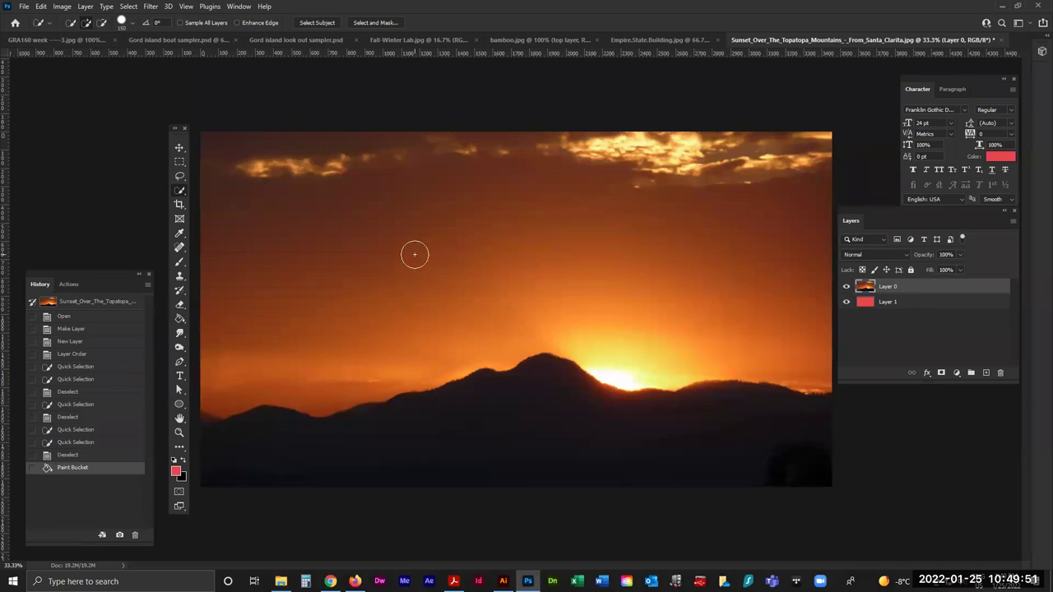
pyautogui.click(581, 239)
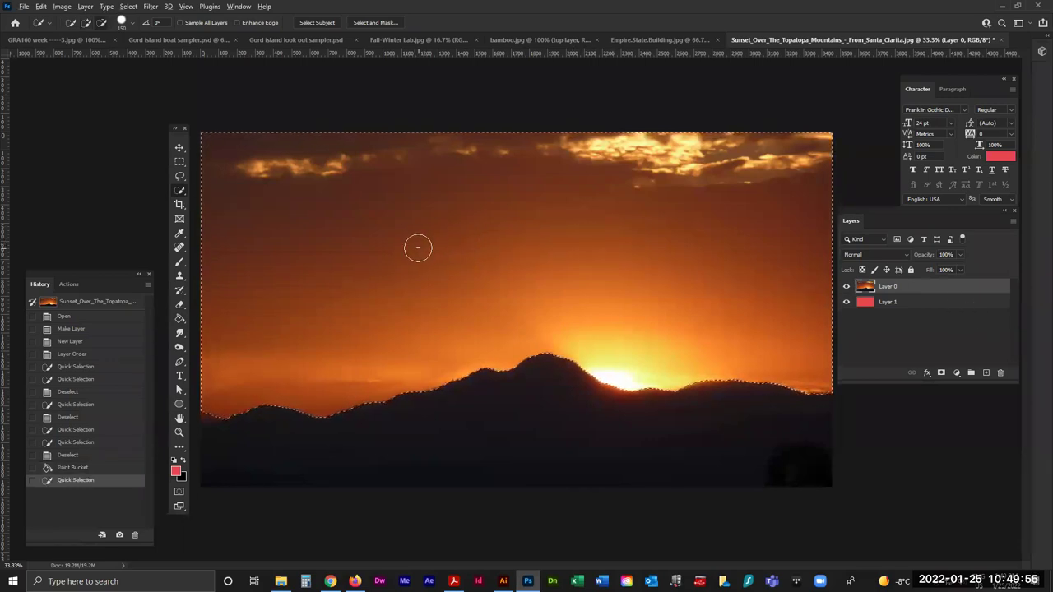
# Extend the sky selection, delete it to reveal red, then undo the changes.
pyautogui.moveTo(418, 247)
pyautogui.mouseDown()
pyautogui.moveTo(517, 249)
pyautogui.moveTo(536, 265)
pyautogui.mouseUp()
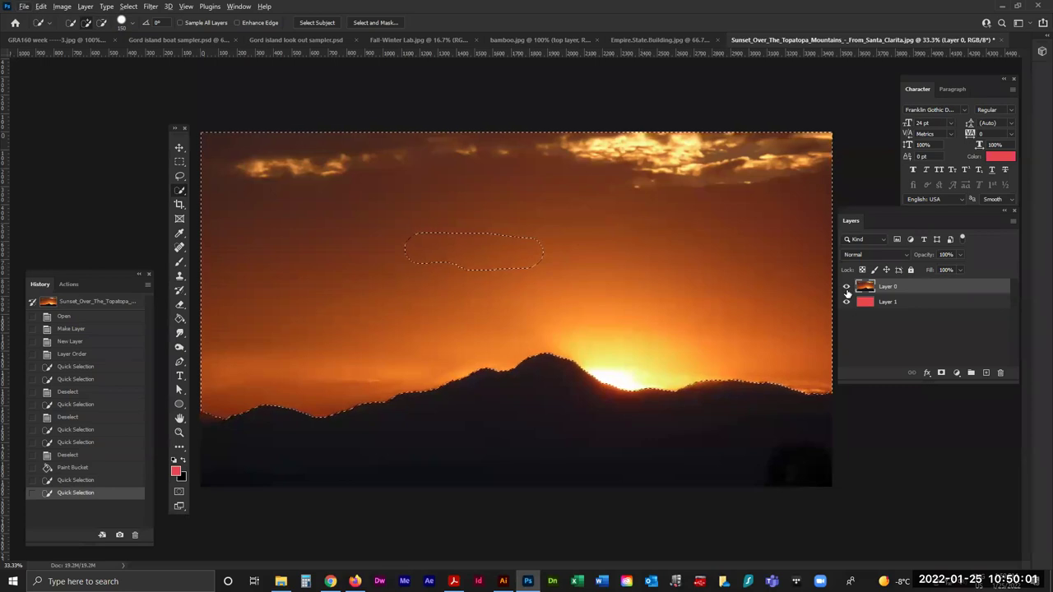
pyautogui.press('Delete')
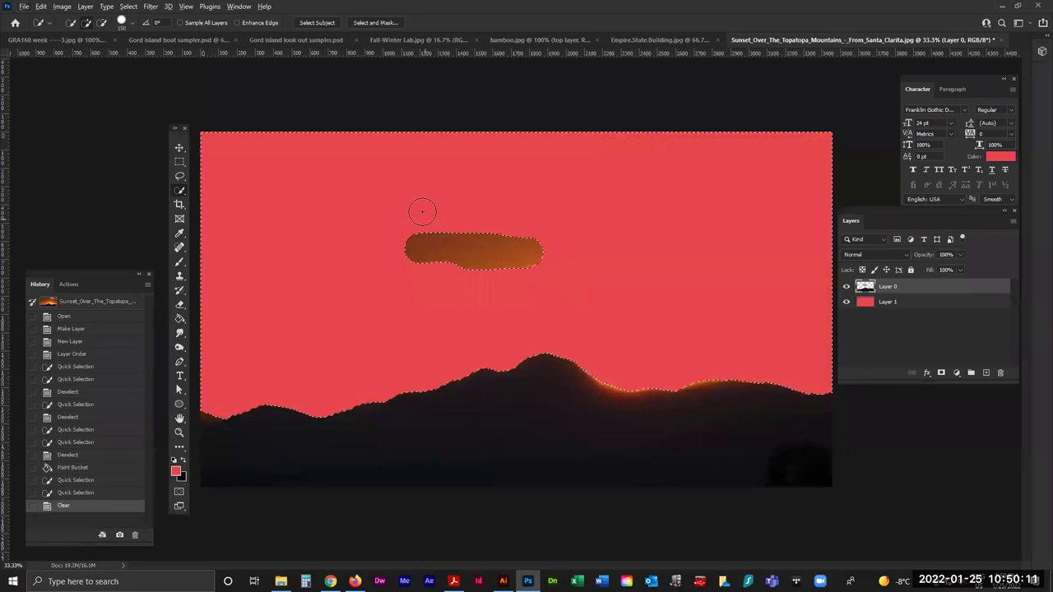
pyautogui.moveTo(419, 212)
pyautogui.mouseDown()
pyautogui.moveTo(439, 232)
pyautogui.moveTo(487, 224)
pyautogui.moveTo(486, 246)
pyautogui.moveTo(403, 212)
pyautogui.moveTo(364, 226)
pyautogui.moveTo(454, 231)
pyautogui.mouseUp()
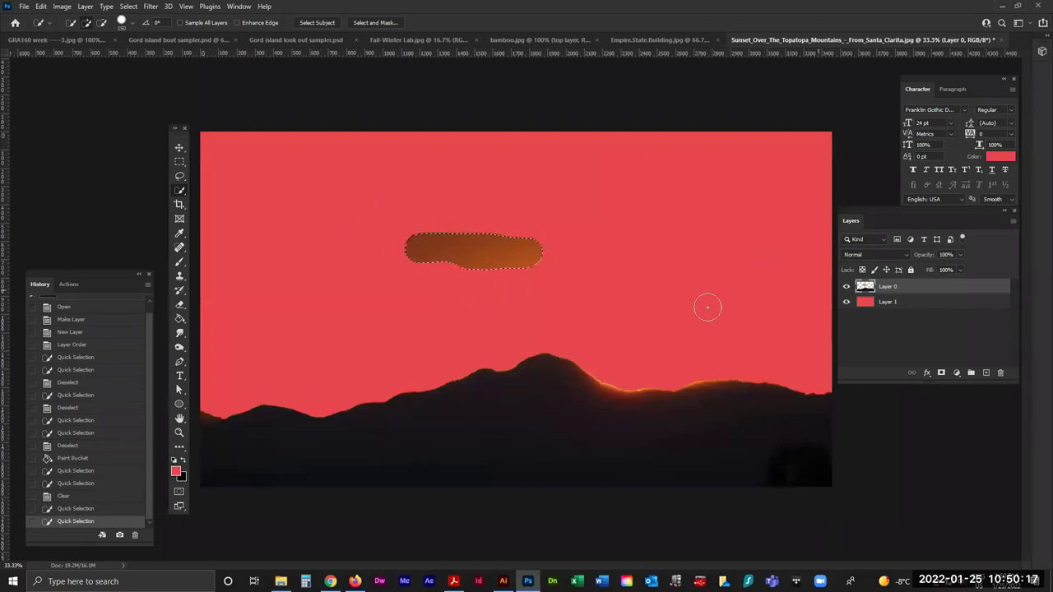
pyautogui.hotkey('ctrl', 'z')
pyautogui.hotkey('ctrl', 'z')
pyautogui.hotkey('ctrl', 'z')
pyautogui.hotkey('ctrl', 'z')
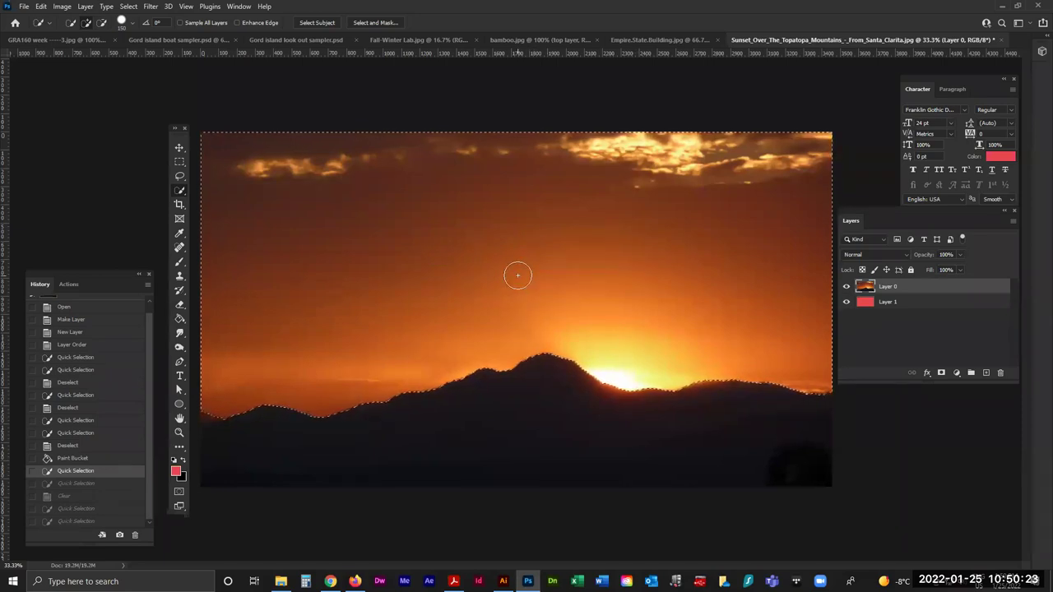
# Reselect the Quick Selection tool, switch to the Move tool, and deselect.
pyautogui.moveTo(185, 192); pyautogui.dragTo(218, 204)
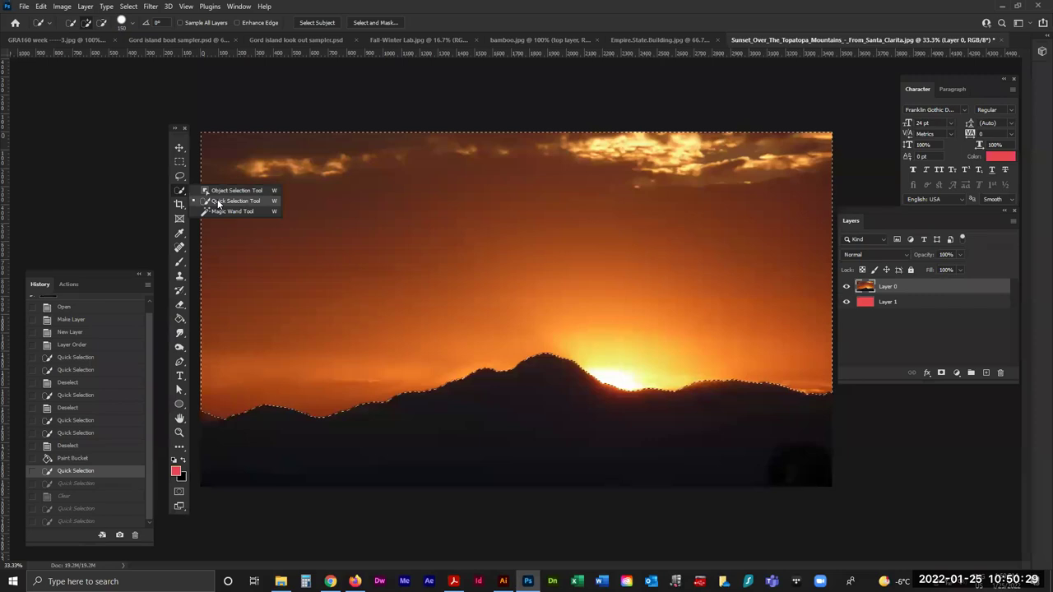
pyautogui.click(219, 202)
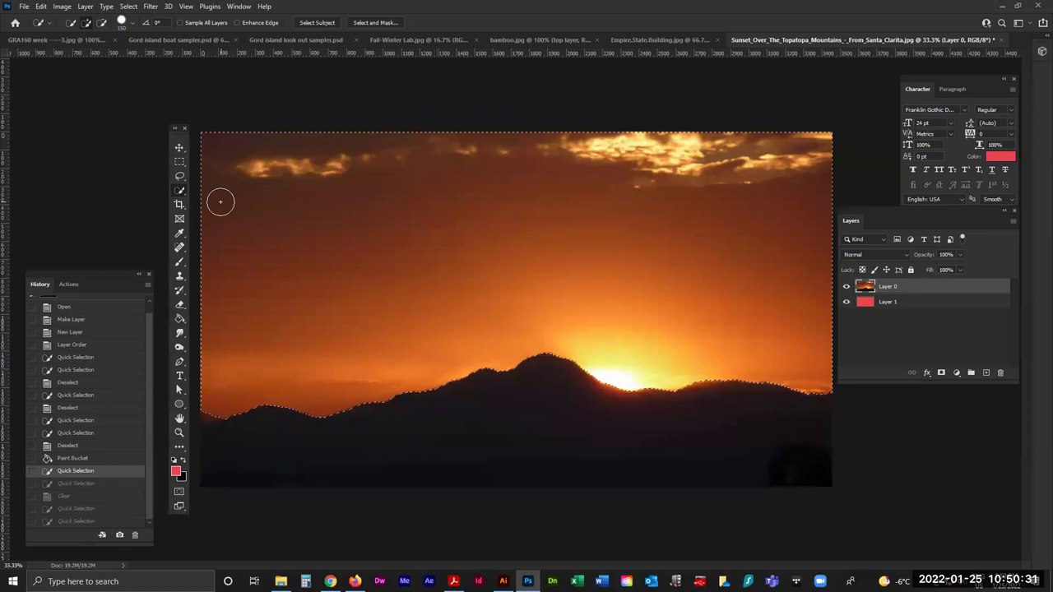
pyautogui.click(179, 149)
pyautogui.hotkey('ctrl', 'd')
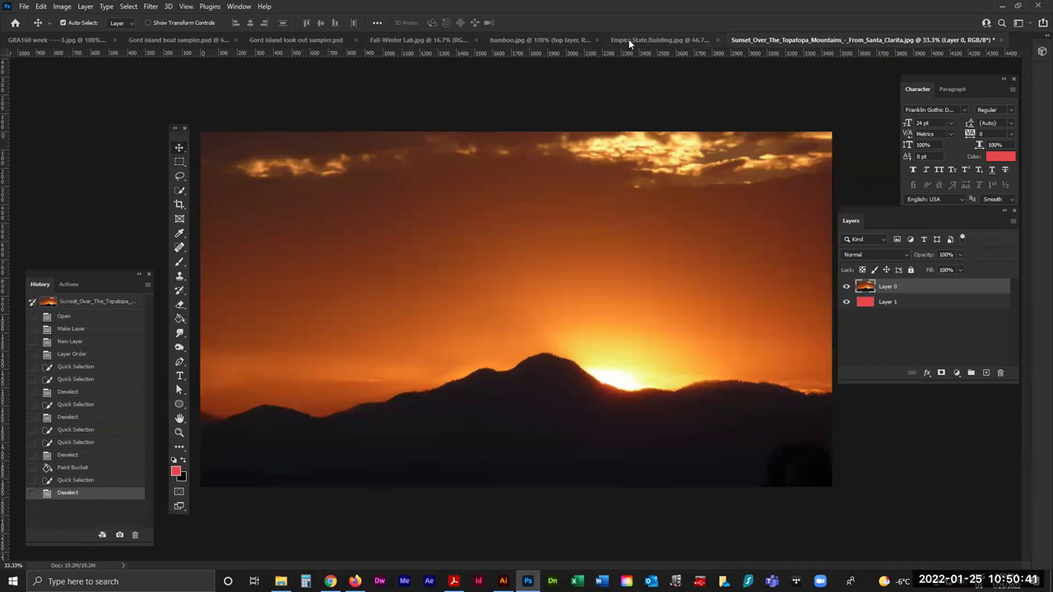
# Pass through bamboo.jpg and bring the Empire.State.Building.jpg photo to the front.
pyautogui.click(540, 42)
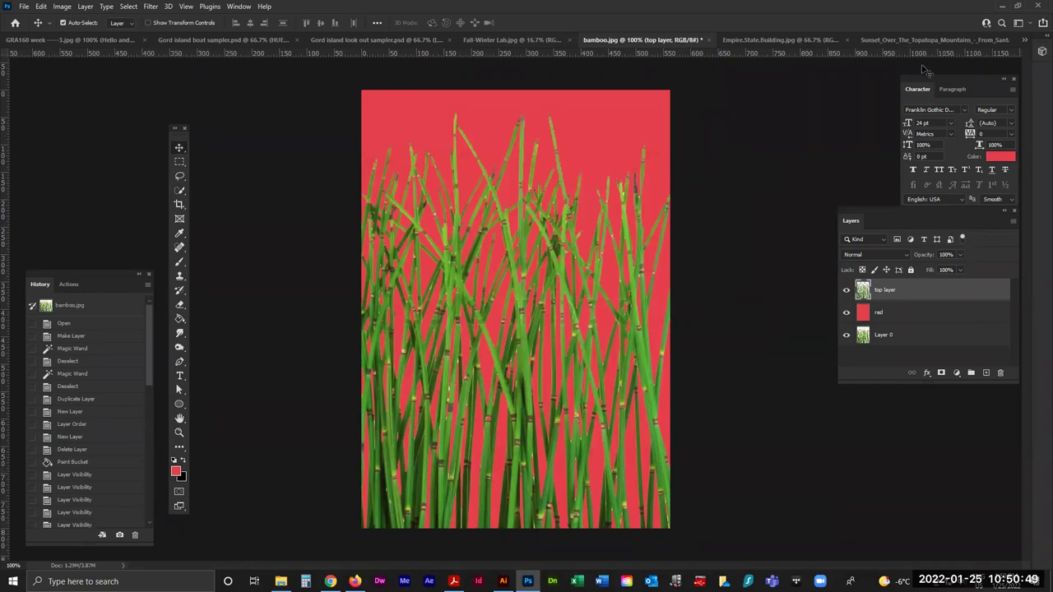
pyautogui.click(783, 42)
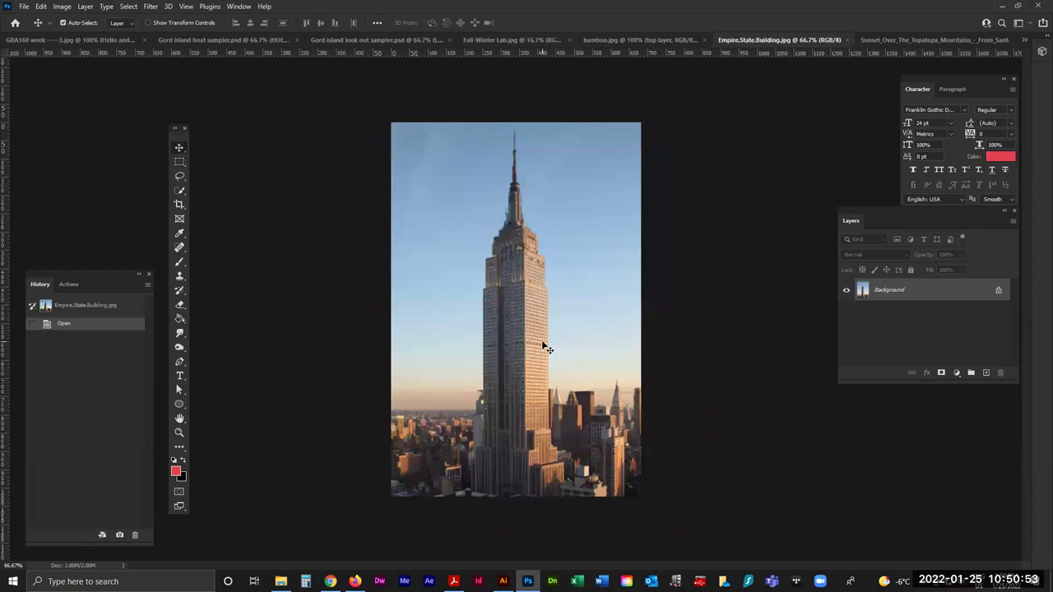
pyautogui.click(185, 179)
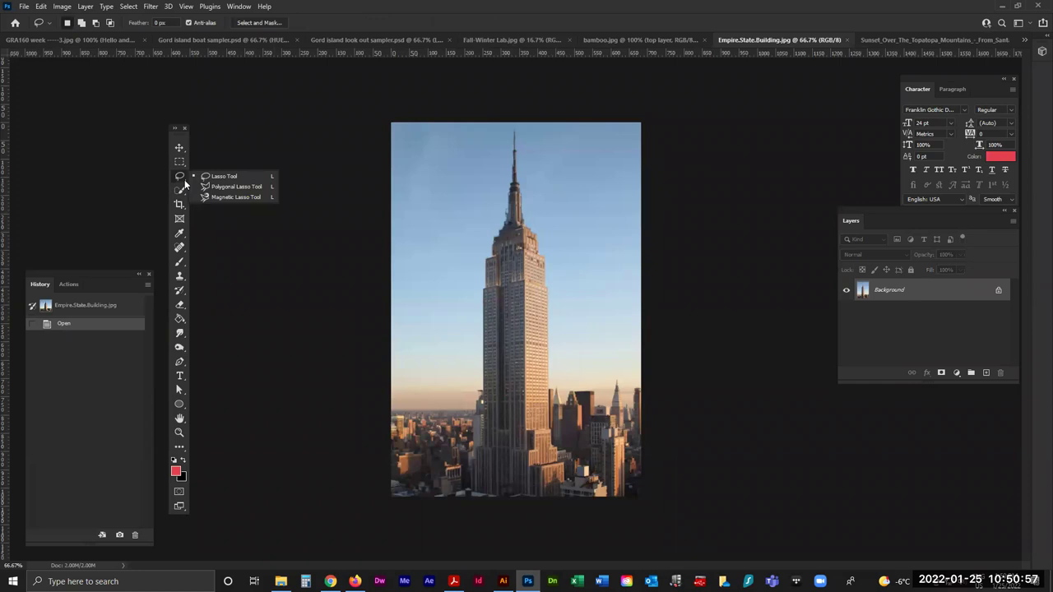
pyautogui.click(227, 176)
pyautogui.moveTo(482, 161)
pyautogui.mouseDown()
pyautogui.moveTo(416, 251)
pyautogui.moveTo(486, 290)
pyautogui.moveTo(548, 213)
pyautogui.moveTo(522, 172)
pyautogui.moveTo(484, 161)
pyautogui.mouseUp()
pyautogui.moveTo(564, 304)
pyautogui.mouseDown()
pyautogui.moveTo(552, 334)
pyautogui.moveTo(583, 340)
pyautogui.moveTo(589, 299)
pyautogui.mouseUp()
pyautogui.moveTo(421, 184)
pyautogui.mouseDown()
pyautogui.moveTo(431, 258)
pyautogui.moveTo(472, 255)
pyautogui.moveTo(495, 217)
pyautogui.moveTo(483, 193)
pyautogui.moveTo(422, 179)
pyautogui.mouseUp()
pyautogui.moveTo(492, 293)
pyautogui.mouseDown()
pyautogui.moveTo(461, 318)
pyautogui.moveTo(576, 353)
pyautogui.moveTo(551, 286)
pyautogui.moveTo(508, 293)
pyautogui.mouseUp()
pyautogui.moveTo(414, 141)
pyautogui.mouseDown()
pyautogui.moveTo(419, 197)
pyautogui.moveTo(497, 190)
pyautogui.moveTo(478, 146)
pyautogui.mouseUp()
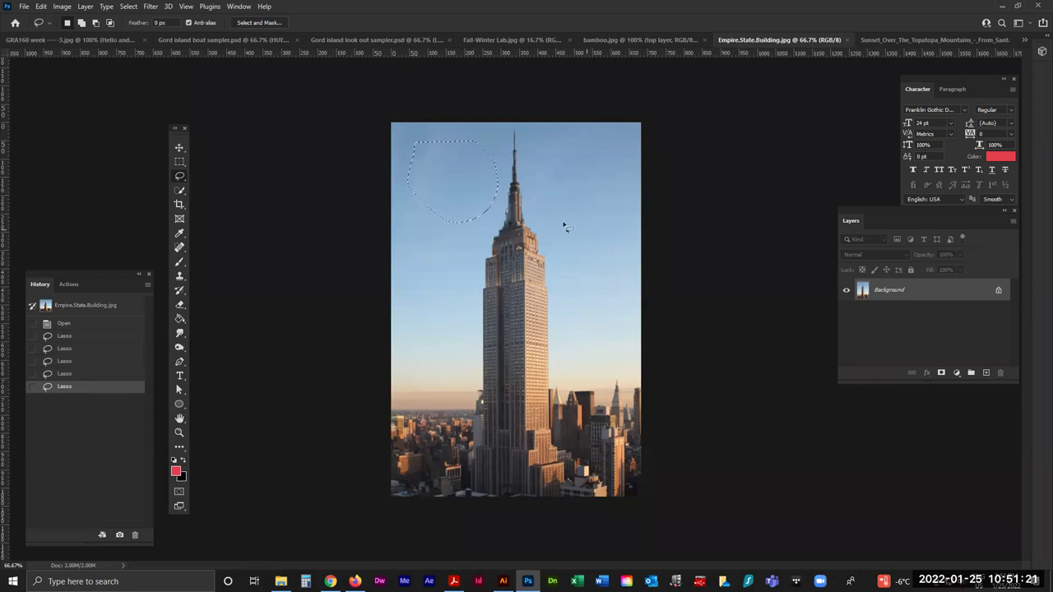
pyautogui.moveTo(538, 229)
pyautogui.mouseDown()
pyautogui.moveTo(509, 337)
pyautogui.moveTo(541, 239)
pyautogui.mouseUp()
pyautogui.moveTo(514, 181)
pyautogui.mouseDown()
pyautogui.moveTo(482, 206)
pyautogui.moveTo(496, 267)
pyautogui.moveTo(535, 283)
pyautogui.moveTo(494, 337)
pyautogui.mouseUp()
pyautogui.click(875, 39)
pyautogui.moveTo(444, 257)
pyautogui.mouseDown()
pyautogui.moveTo(524, 333)
pyautogui.moveTo(493, 306)
pyautogui.mouseUp()
pyautogui.moveTo(397, 312); pyautogui.dragTo(436, 424)
pyautogui.moveTo(616, 425)
pyautogui.mouseDown()
pyautogui.moveTo(567, 310)
pyautogui.moveTo(614, 428)
pyautogui.mouseUp()
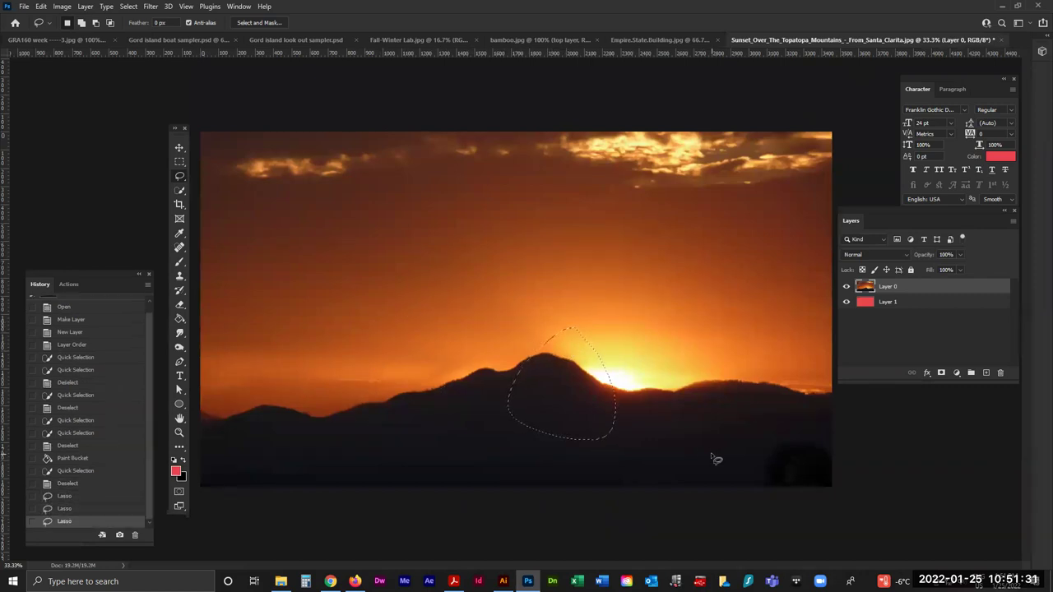
pyautogui.click(637, 39)
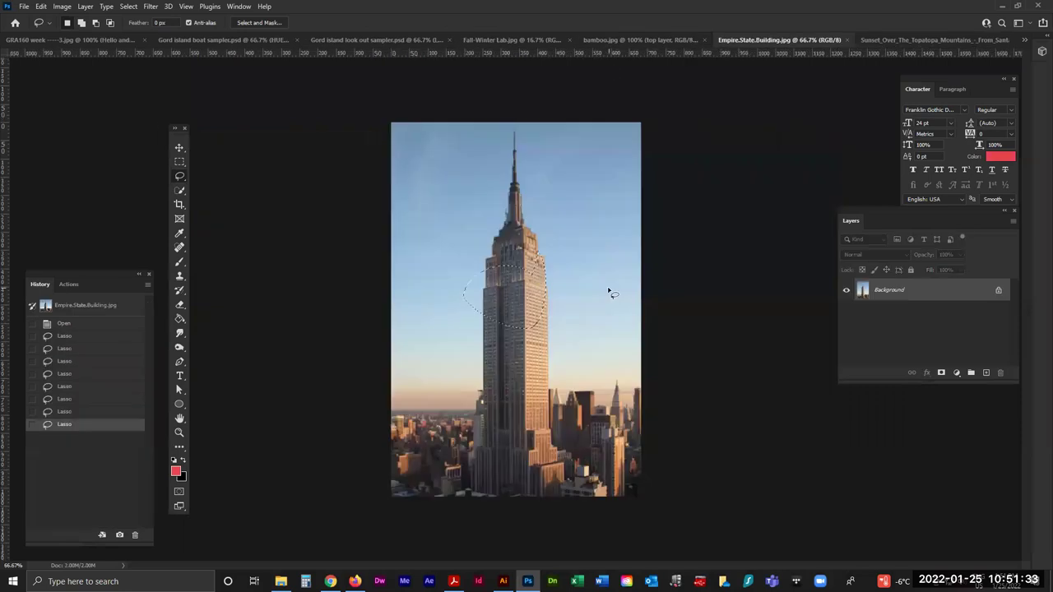
pyautogui.click(589, 302)
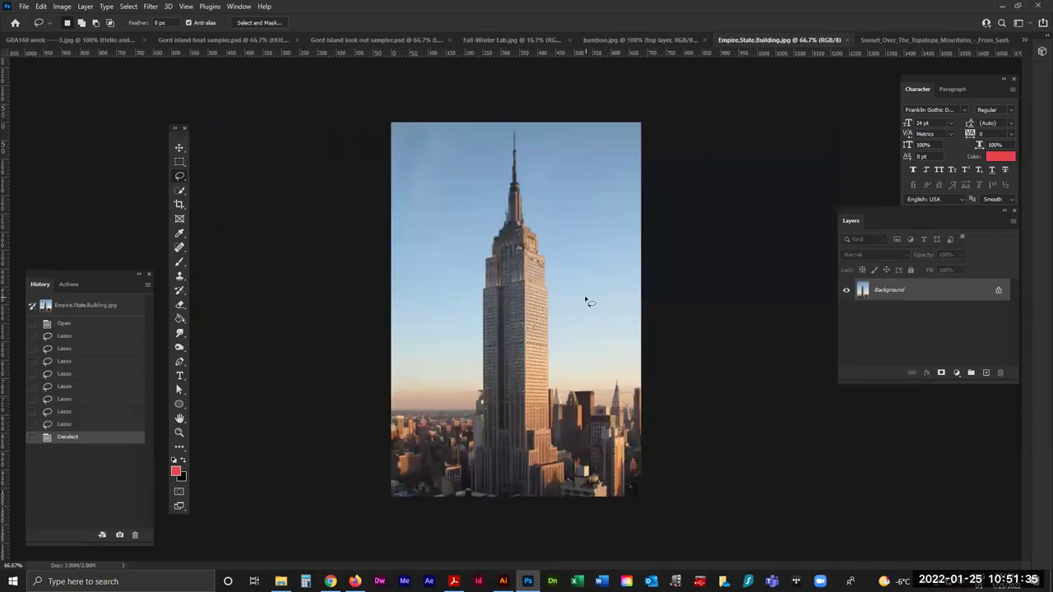
pyautogui.rightClick(180, 179)
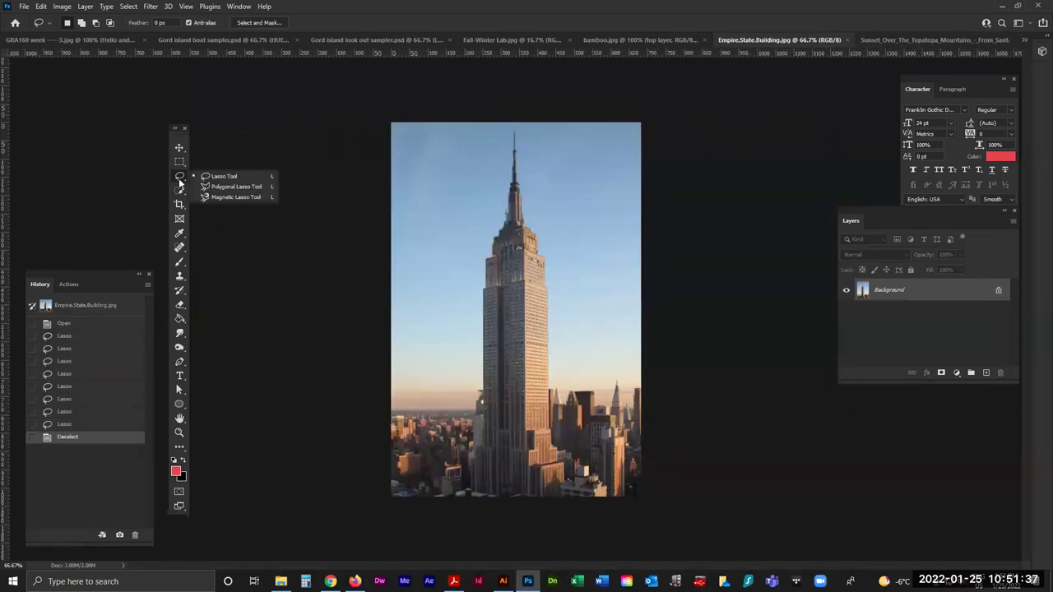
pyautogui.click(235, 188)
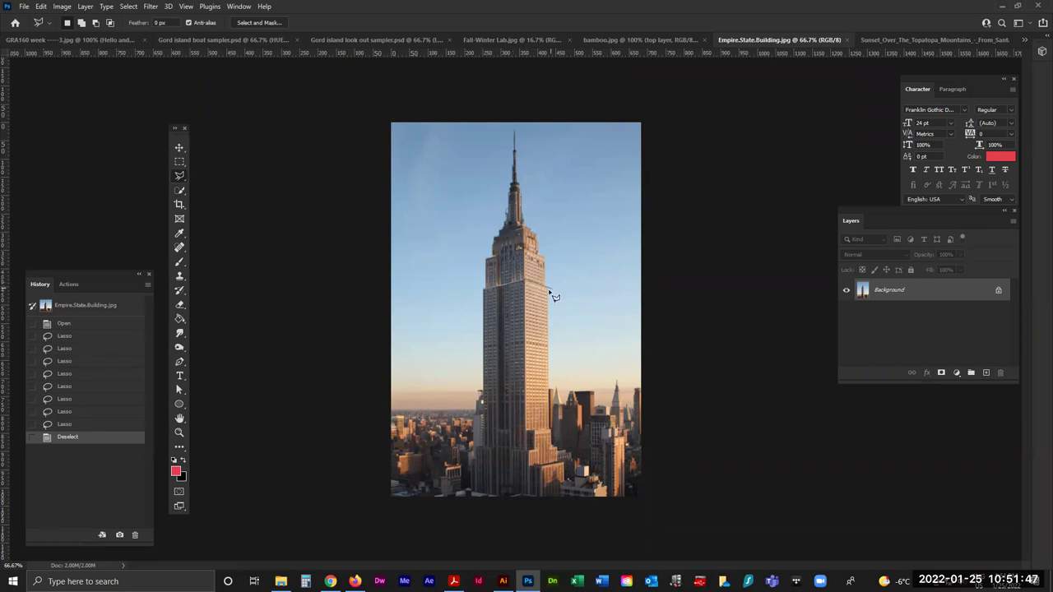
pyautogui.click(550, 406)
pyautogui.click(485, 392)
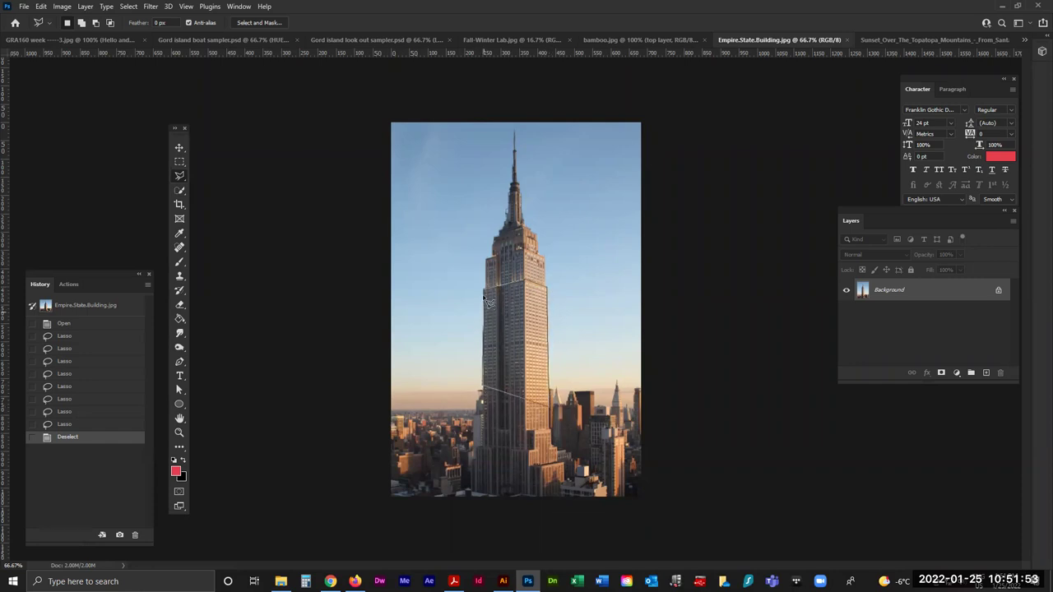
pyautogui.click(489, 298)
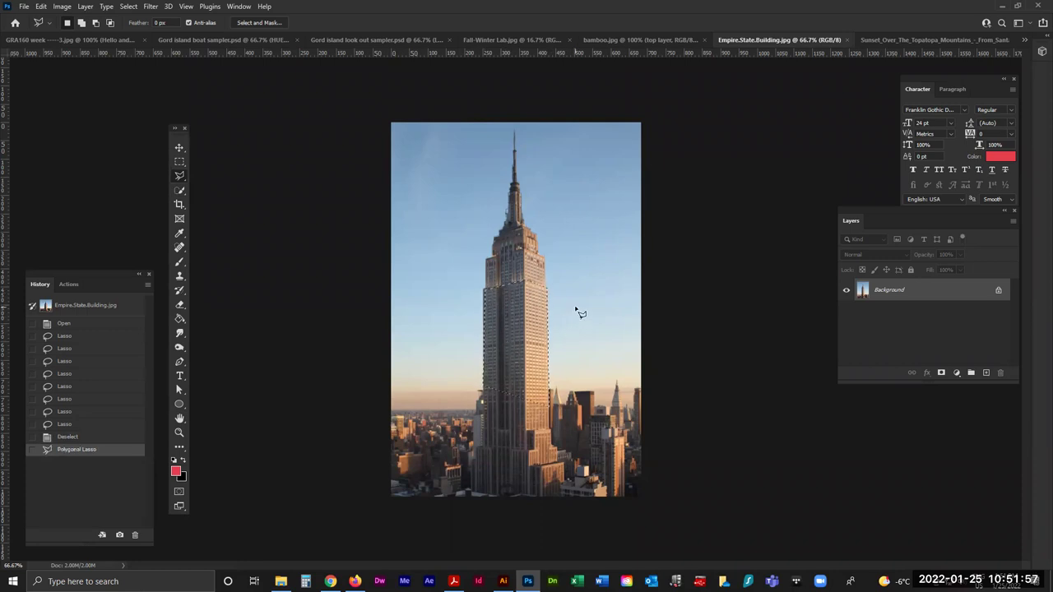
pyautogui.hotkey('ctrl', 'd')
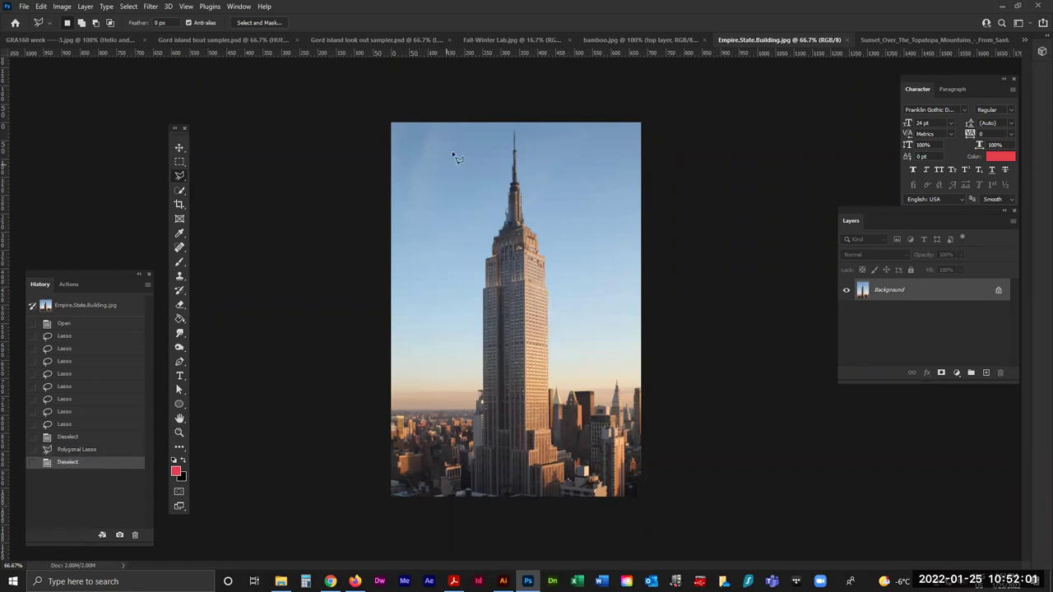
pyautogui.click(182, 193)
# Brush a Quick Selection across the sky down to the buildings and beside the spire.
pyautogui.click(226, 202)
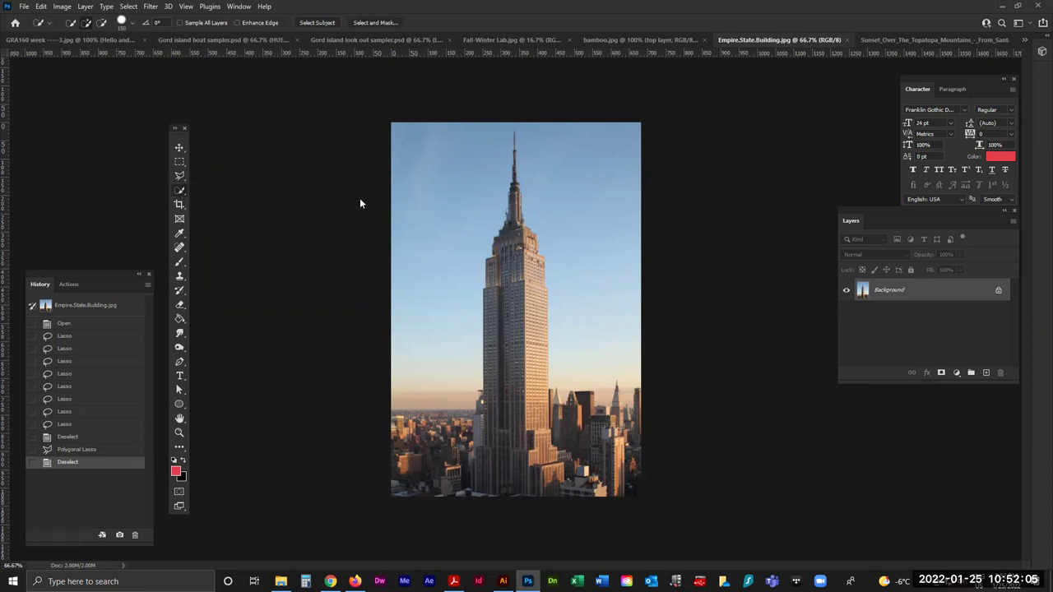
pyautogui.moveTo(430, 170); pyautogui.dragTo(568, 153)
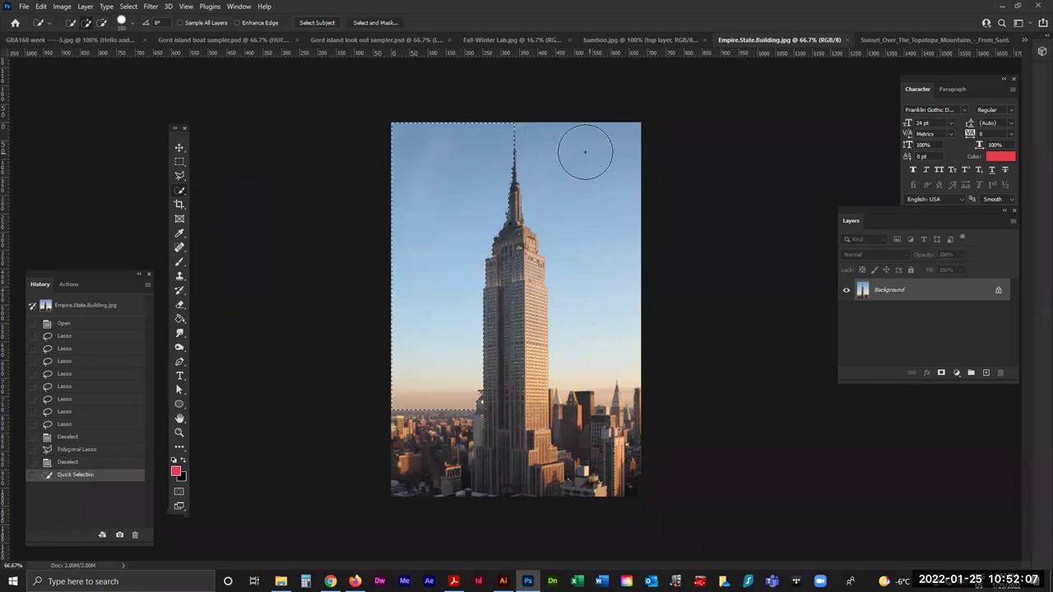
pyautogui.click(599, 180)
pyautogui.click(601, 176)
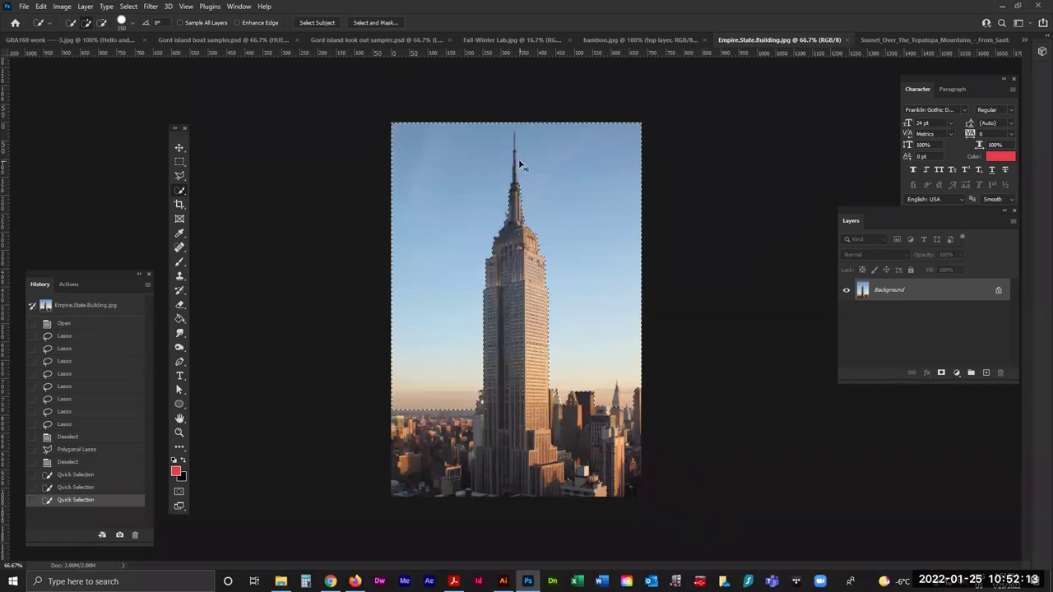
# At 100% zoom with the brush shrunk to about 35, tighten the selection around the spire tip.
pyautogui.hotkey('ctrl', '+')
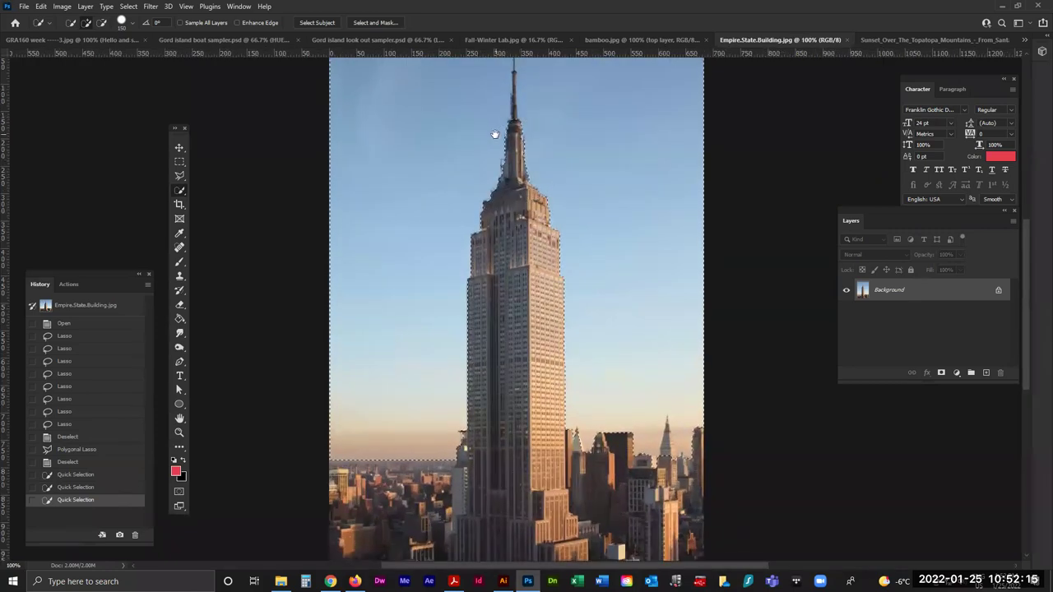
pyautogui.moveTo(493, 134); pyautogui.dragTo(509, 226)
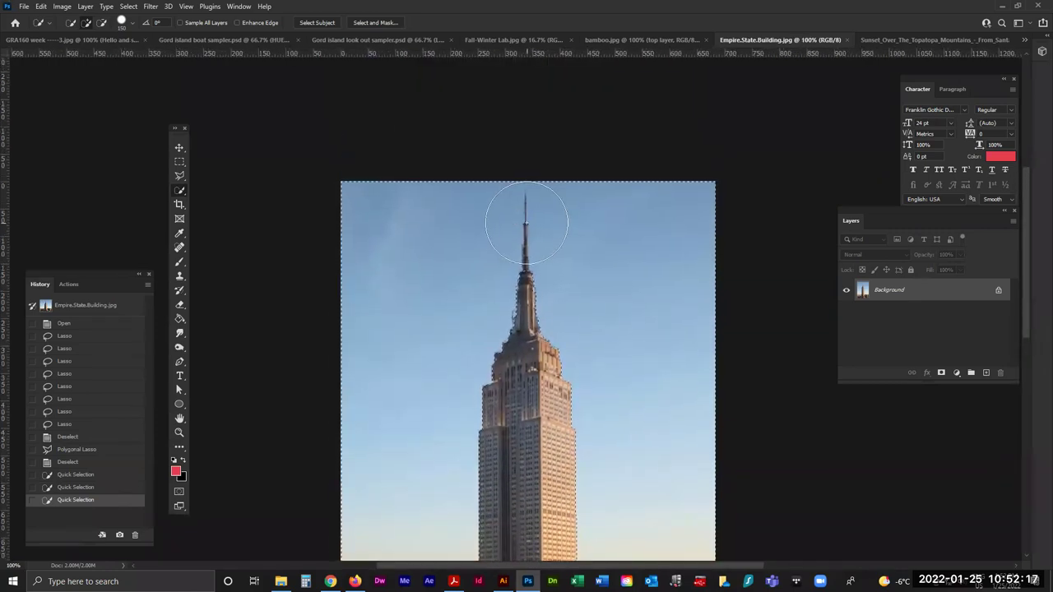
pyautogui.press('[')
pyautogui.press('[')
pyautogui.press('[')
pyautogui.press('[')
pyautogui.press('[')
pyautogui.press('[')
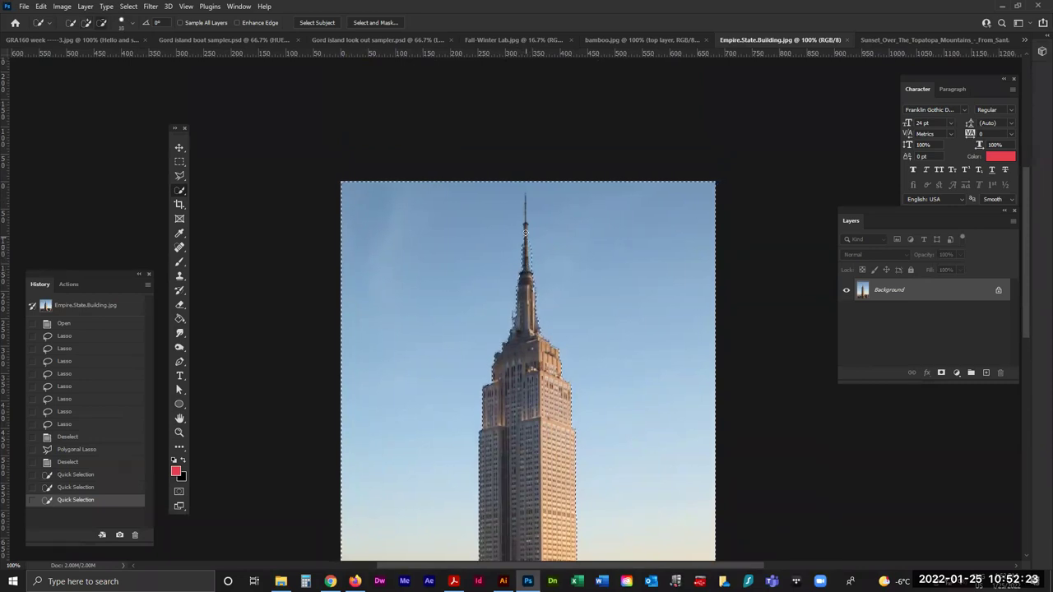
pyautogui.moveTo(524, 194); pyautogui.dragTo(515, 199)
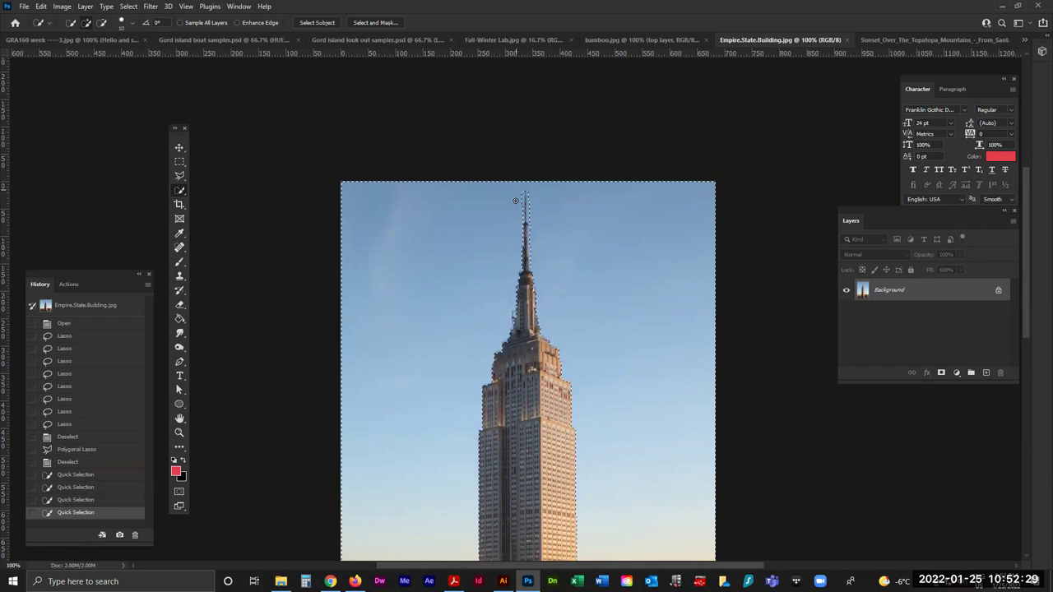
pyautogui.keyDown('alt'); pyautogui.click(515, 201); pyautogui.keyUp('alt')
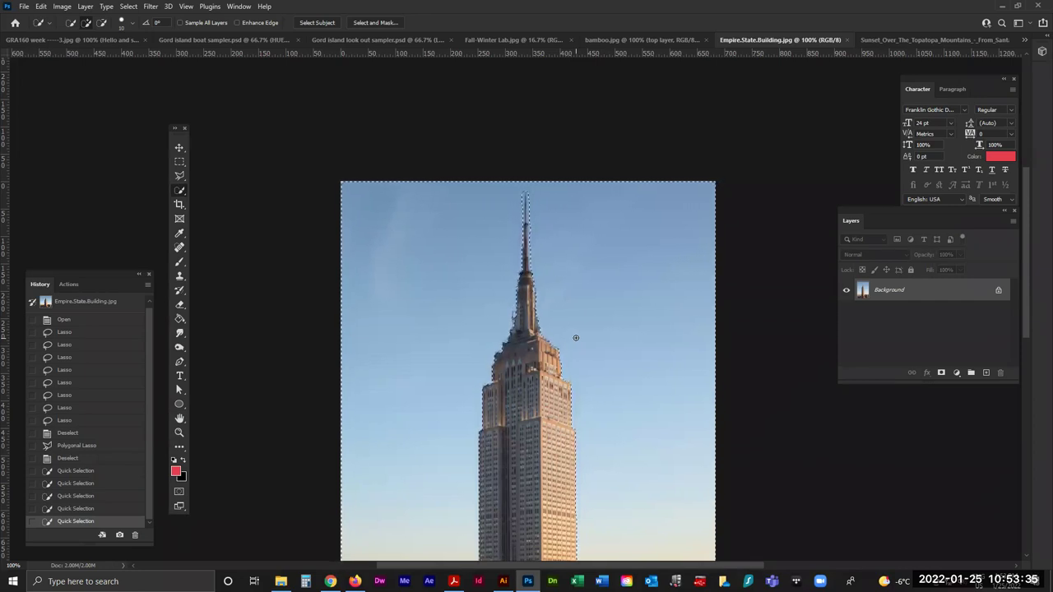
pyautogui.hotkey('ctrl', '-')
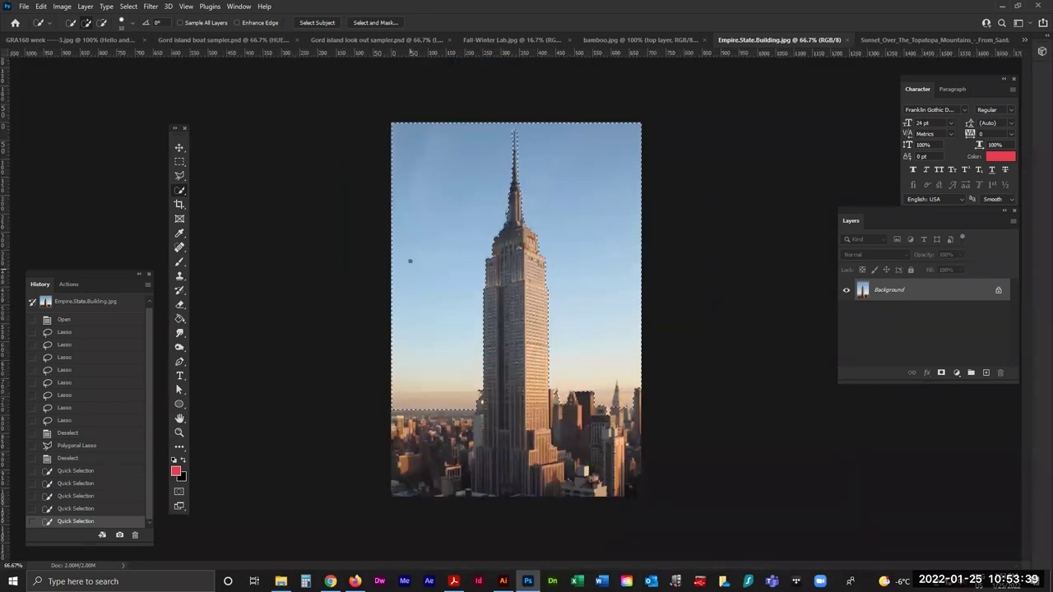
pyautogui.click(180, 177)
pyautogui.click(222, 197)
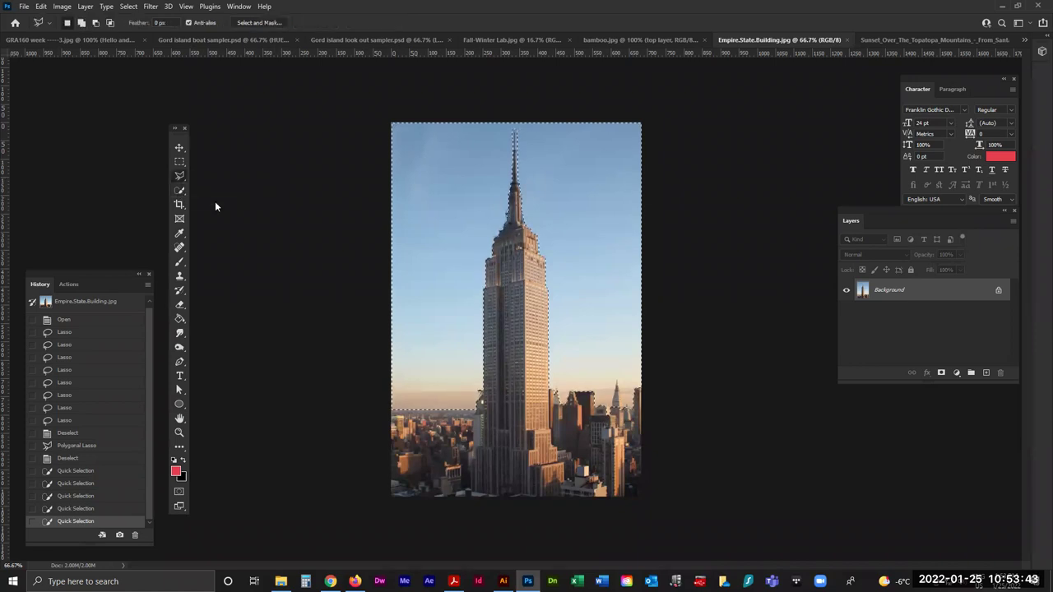
pyautogui.hotkey('ctrl', 'd')
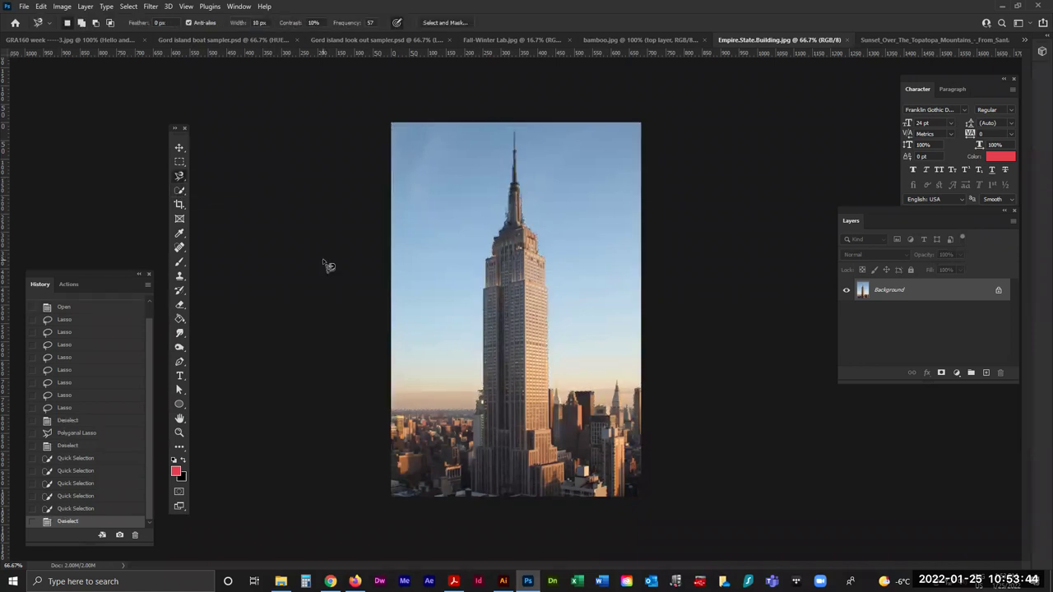
pyautogui.click(181, 190)
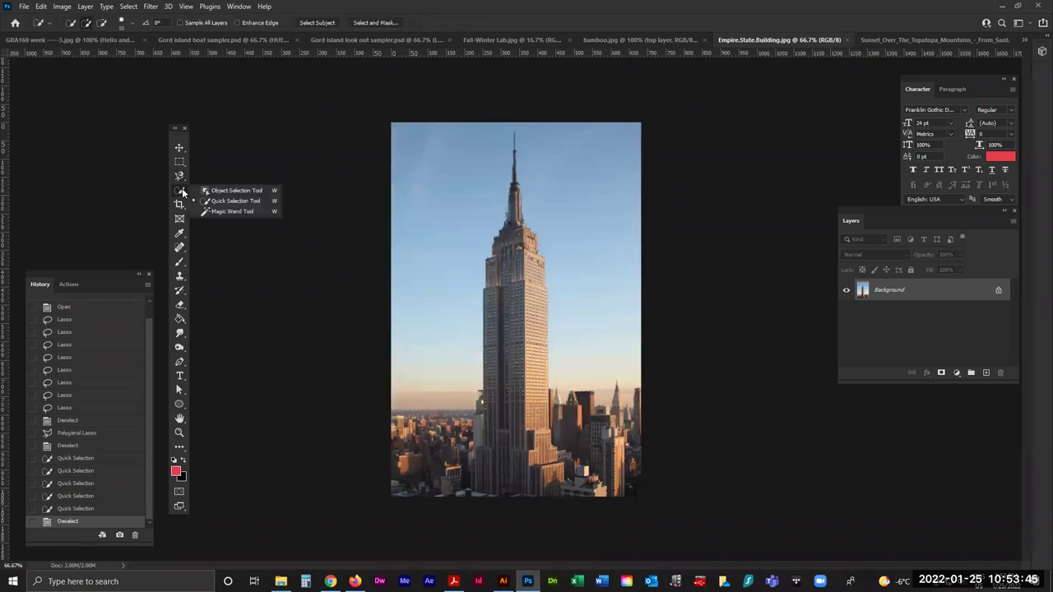
pyautogui.click(228, 201)
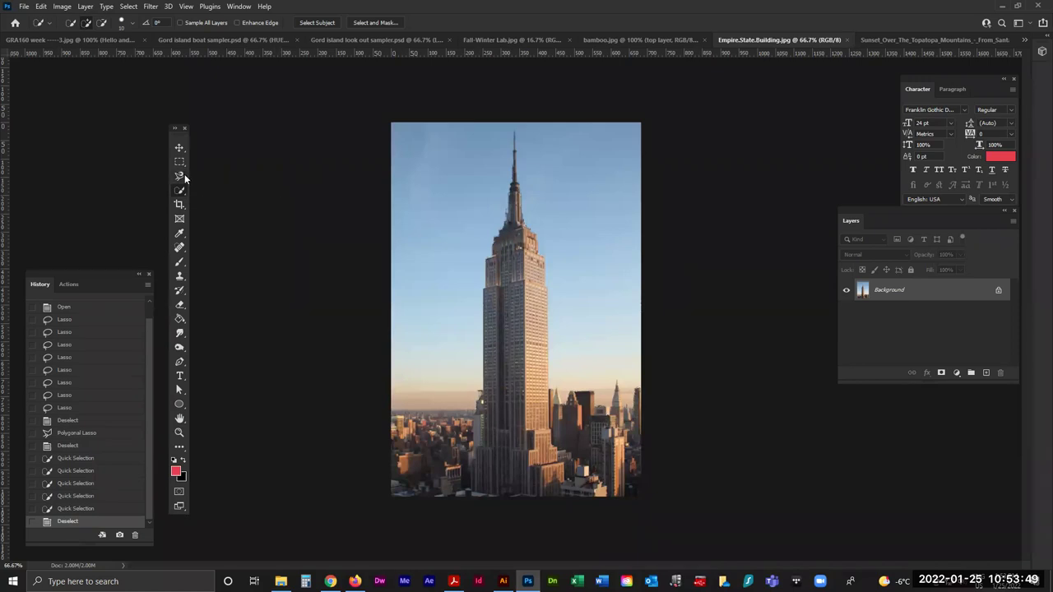
pyautogui.click(180, 176)
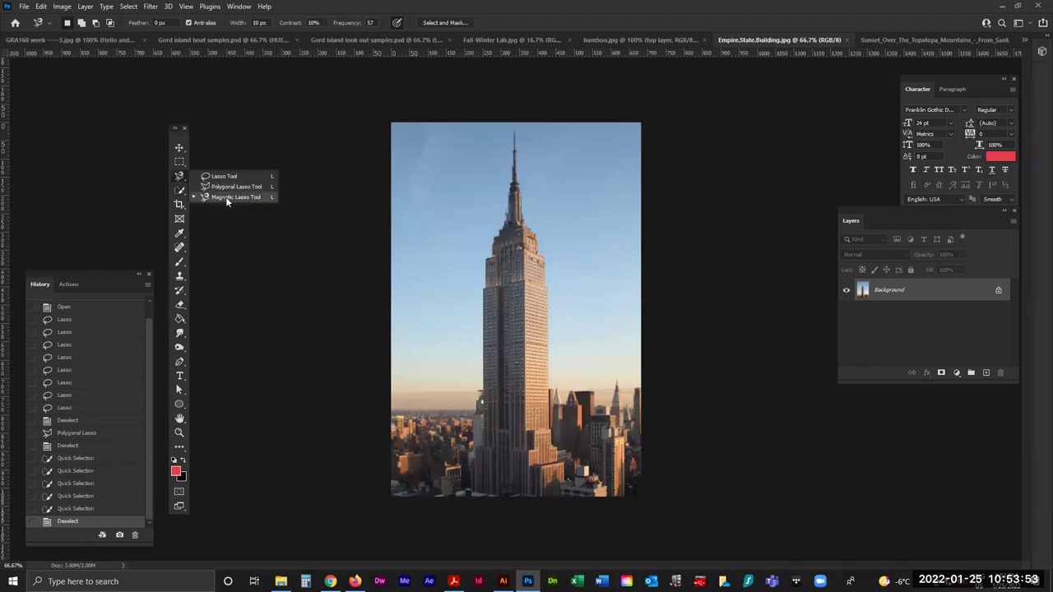
pyautogui.click(225, 197)
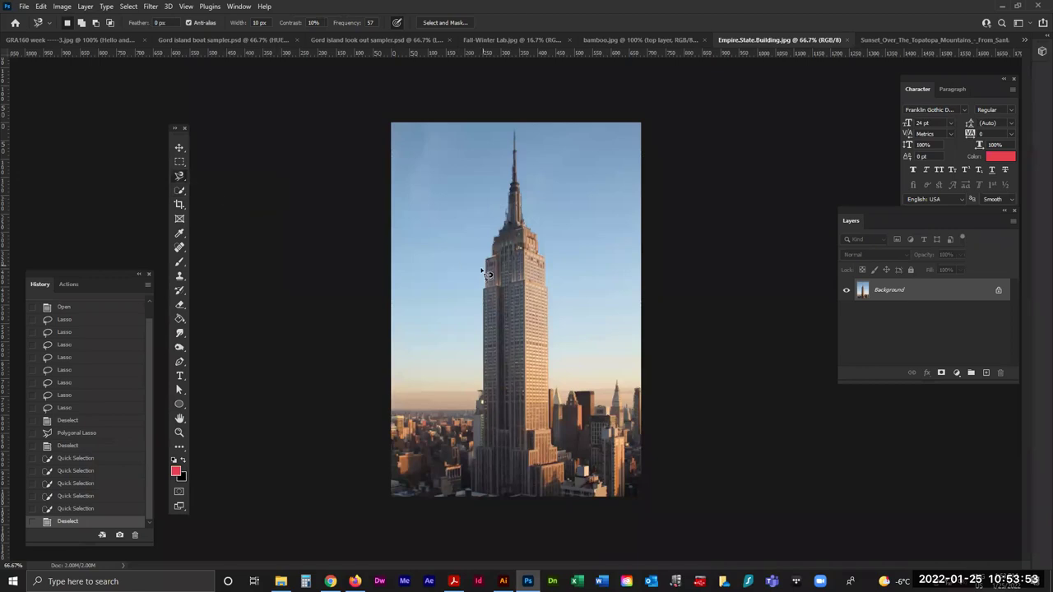
pyautogui.click(485, 380)
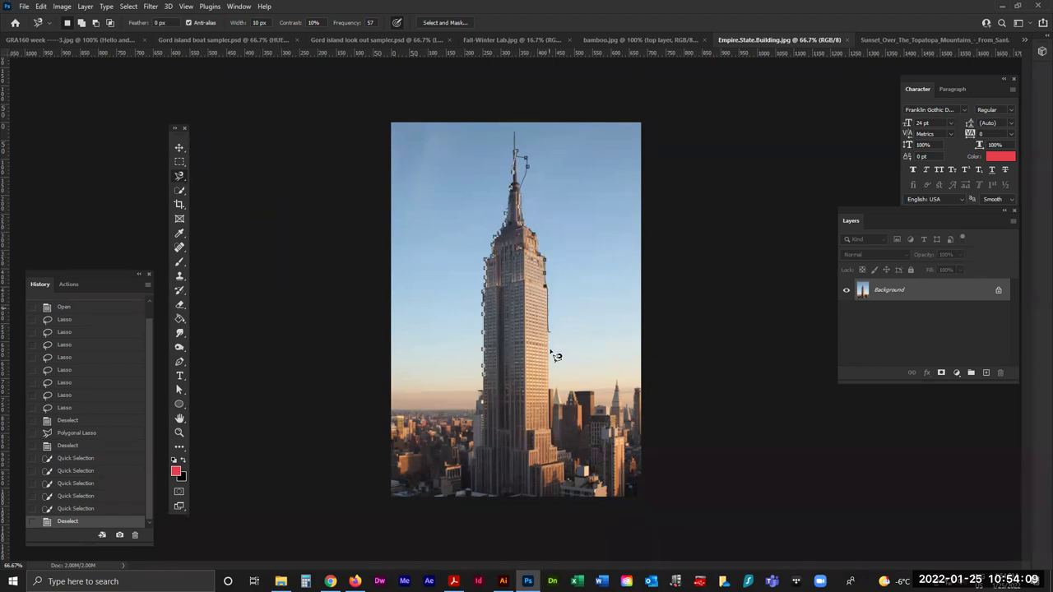
pyautogui.click(491, 382)
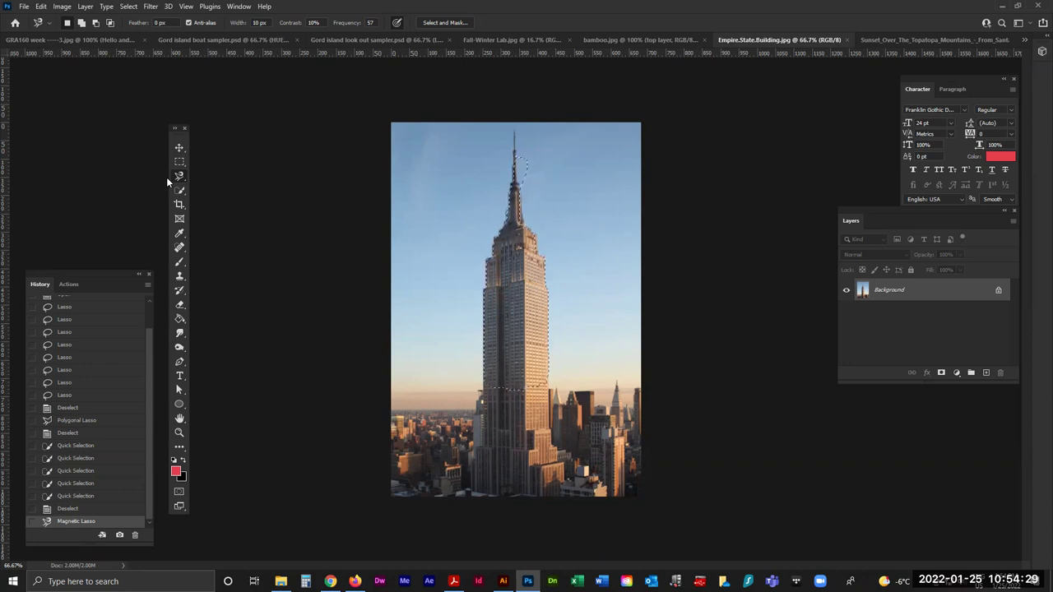
pyautogui.hotkey('ctrl', 'd')
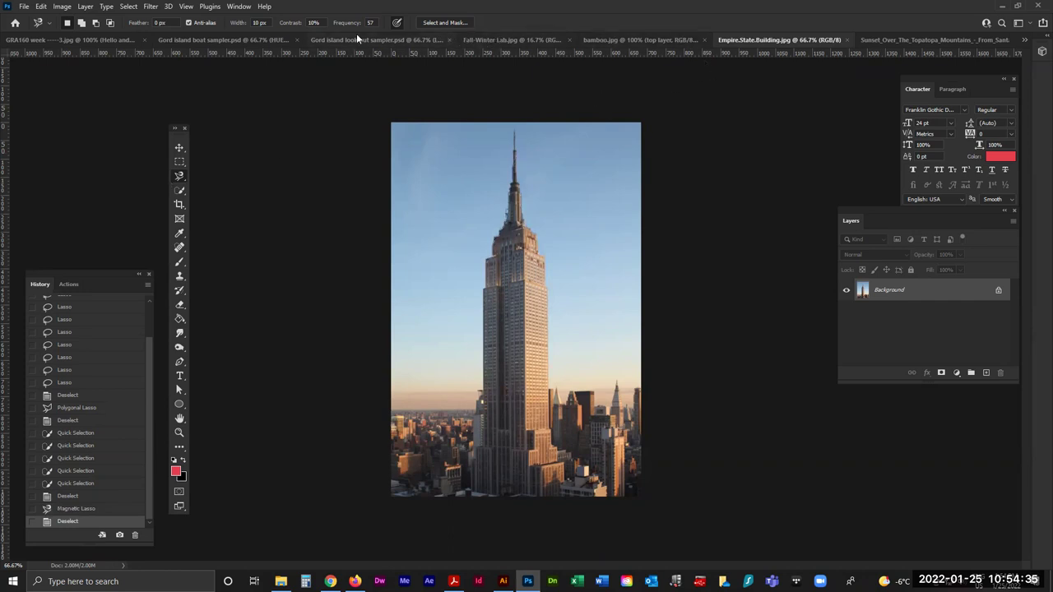
pyautogui.click(243, 38)
# Move the Layers panel nearer the canvas and lengthen it, then view bamboo and Empire State.
pyautogui.moveTo(899, 214); pyautogui.dragTo(753, 113)
pyautogui.moveTo(786, 397); pyautogui.dragTo(773, 461)
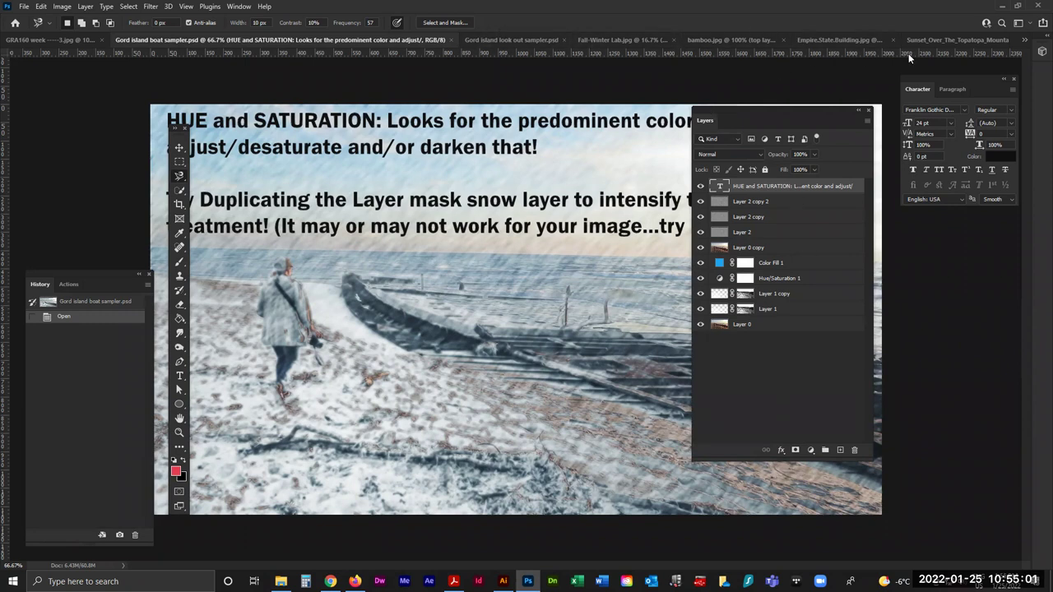
pyautogui.click(706, 42)
pyautogui.click(742, 38)
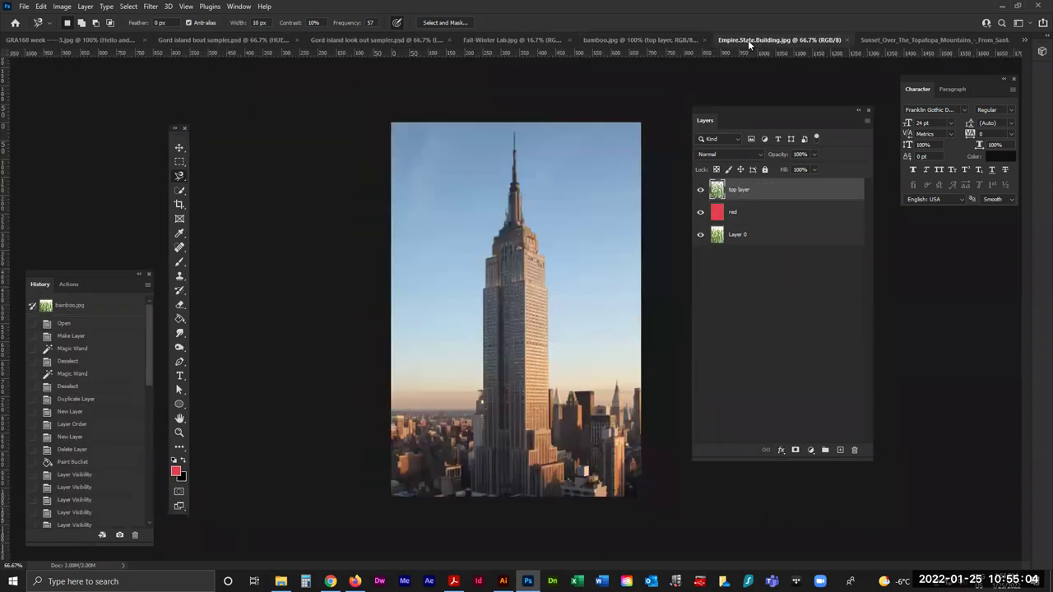
# Flip between the sunset, Empire State and bamboo images, ending on the mountain sunset.
pyautogui.click(893, 39)
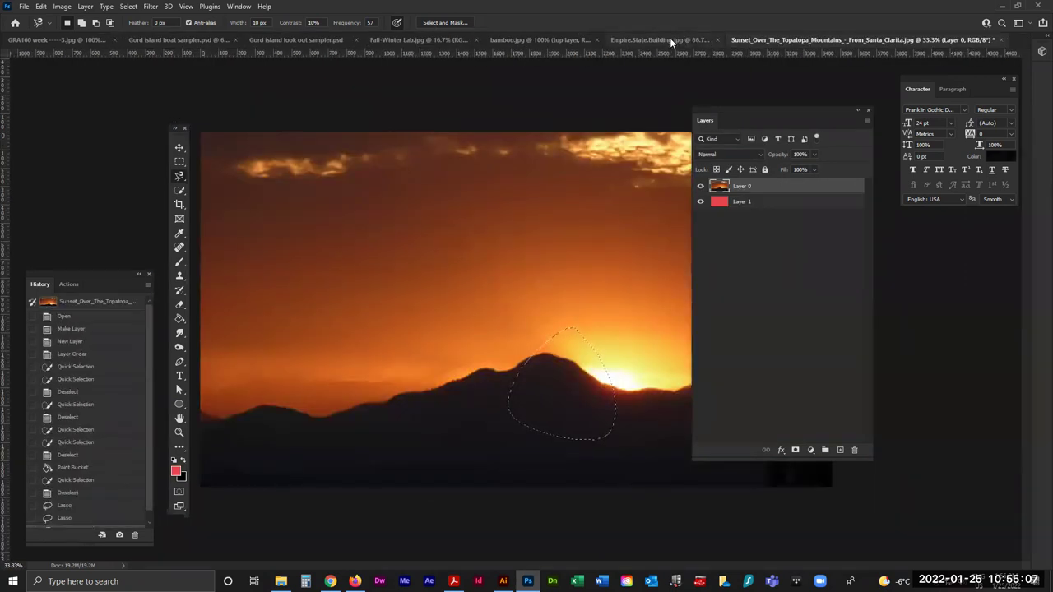
pyautogui.click(670, 37)
pyautogui.click(605, 38)
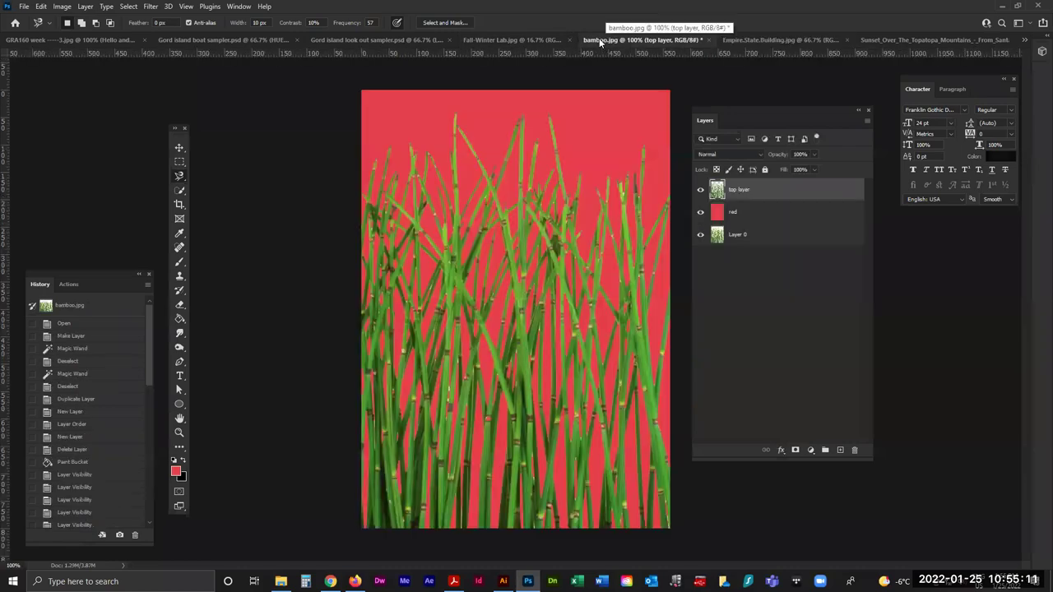
pyautogui.click(749, 38)
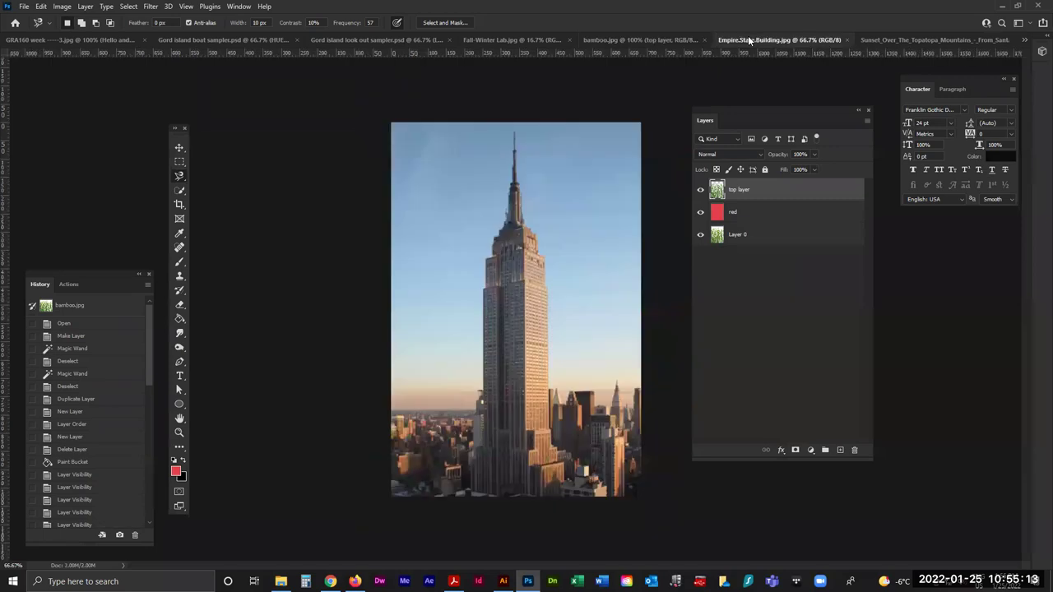
pyautogui.click(678, 38)
pyautogui.click(734, 38)
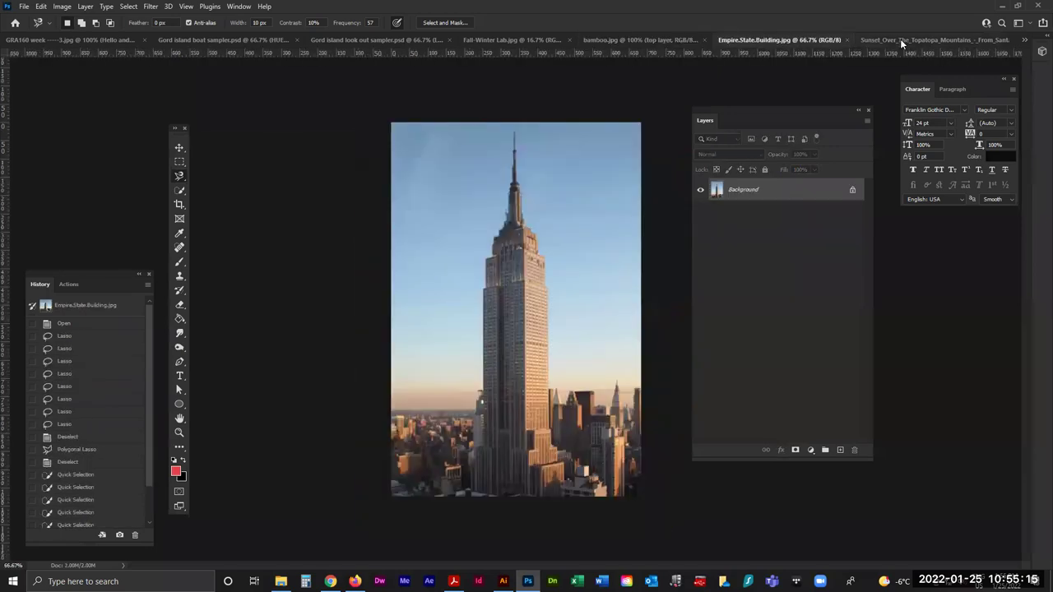
pyautogui.click(900, 39)
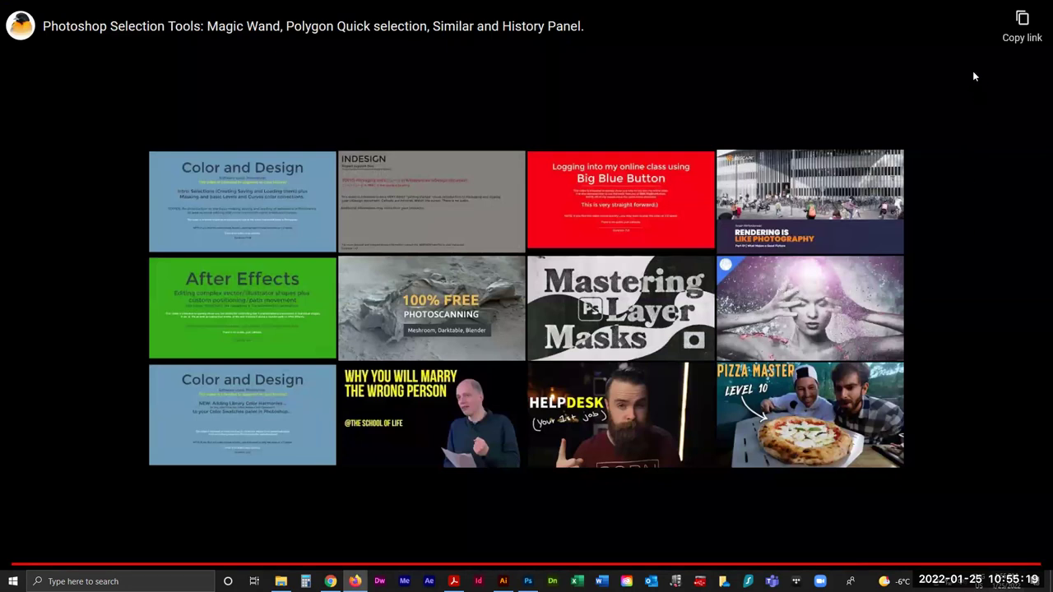
# Leave the full-screen tutorial video view without switching windows.
pyautogui.hotkey('alt', 'Tab')
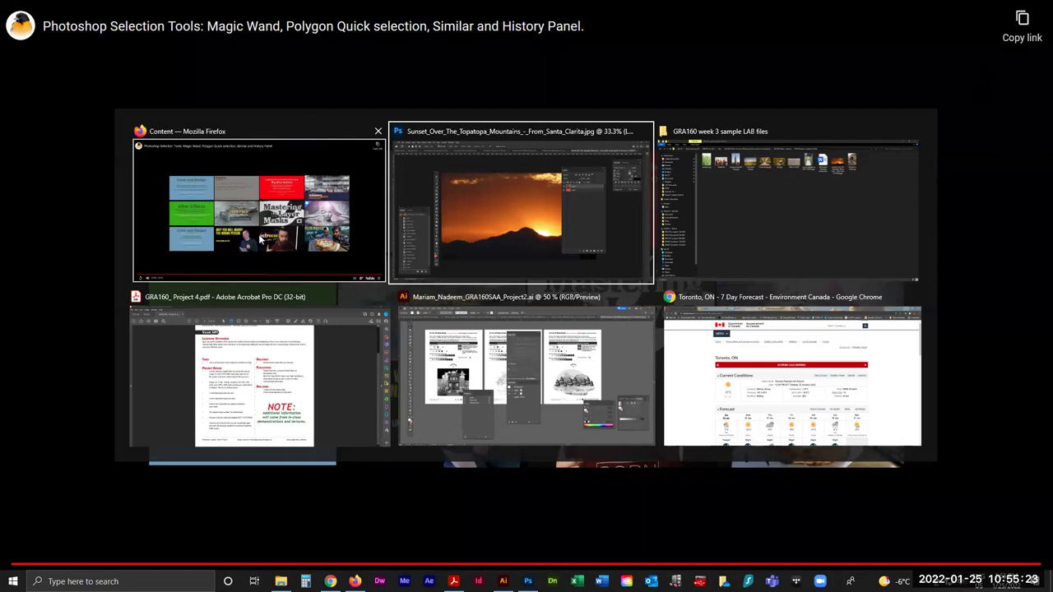
pyautogui.press('Escape')
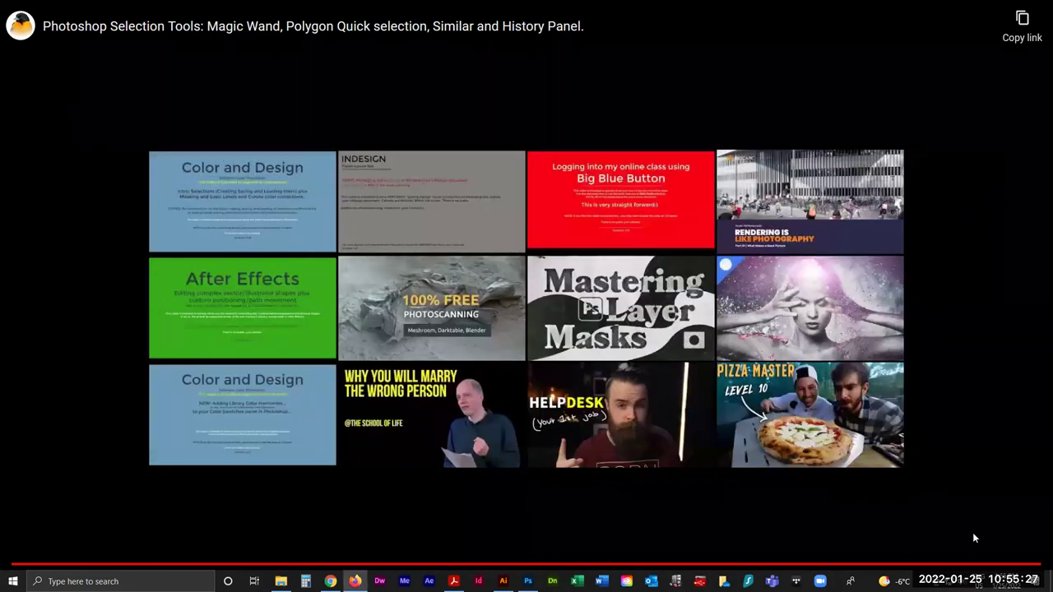
pyautogui.press('Escape')
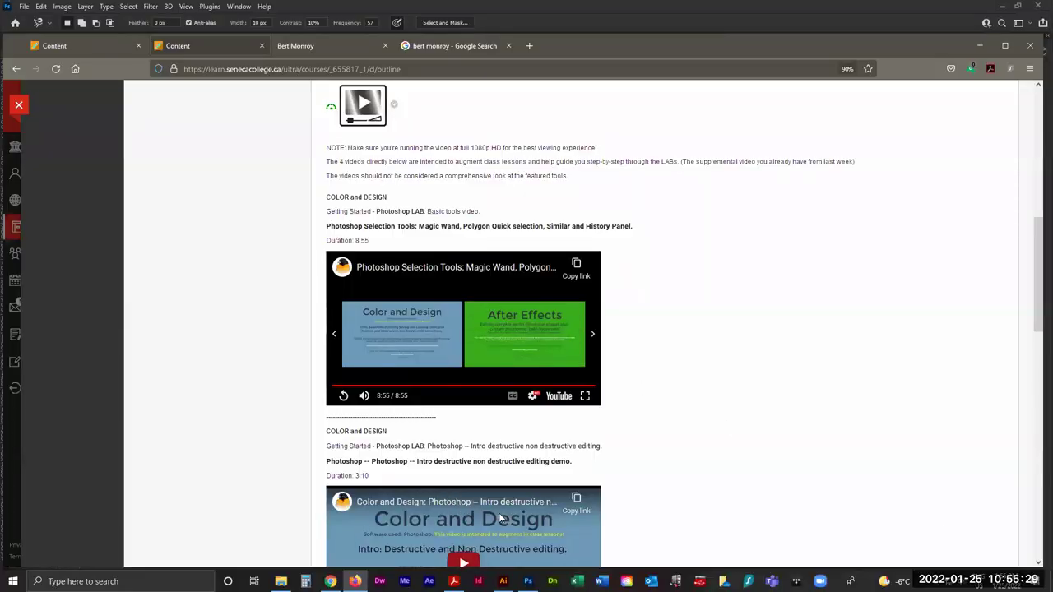
# Restart the Selection Tools video from 1:37, then go back to Photoshop.
pyautogui.scroll(-3, 499, 512)
pyautogui.scroll(-3, 498, 504)
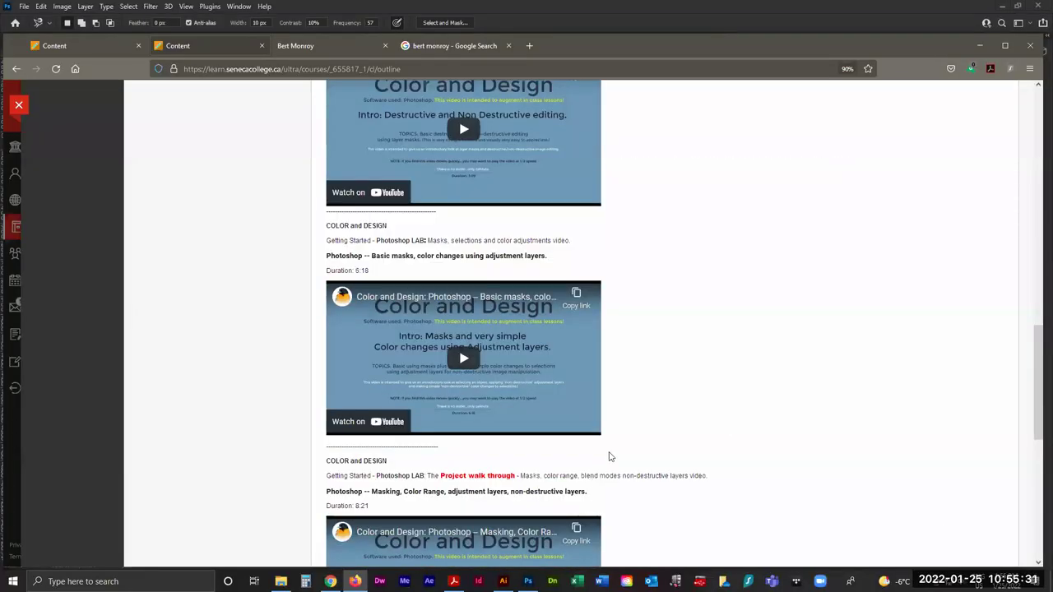
pyautogui.scroll(-2, 609, 457)
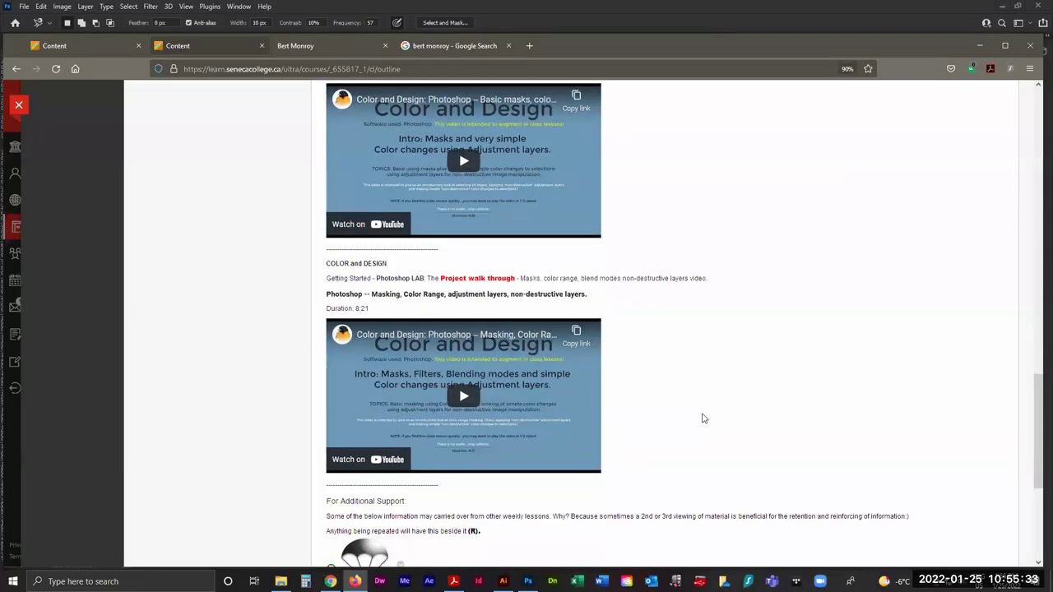
pyautogui.scroll(6, 703, 419)
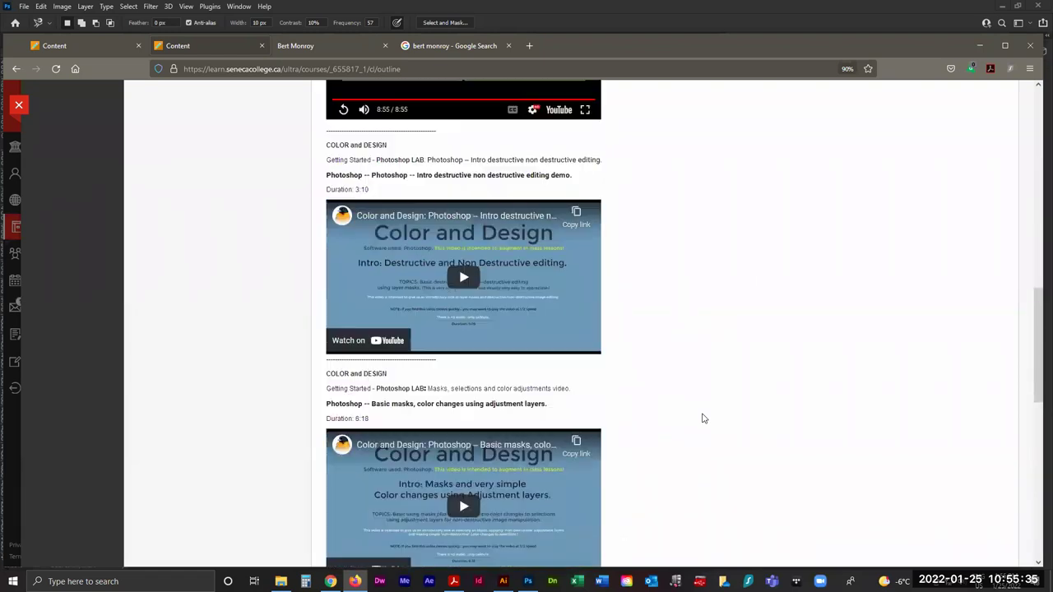
pyautogui.scroll(2, 703, 419)
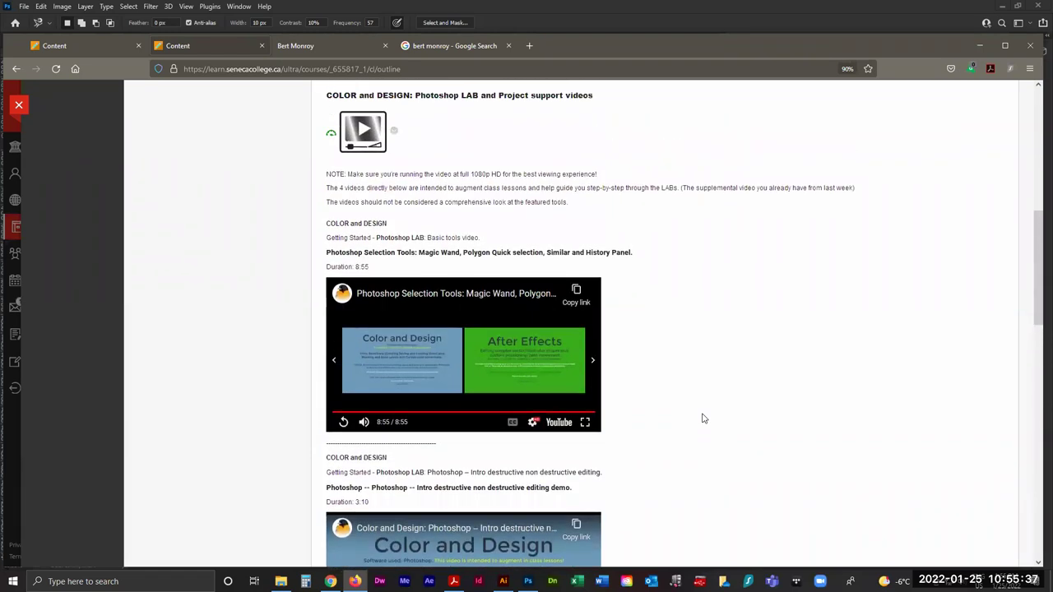
pyautogui.click(380, 413)
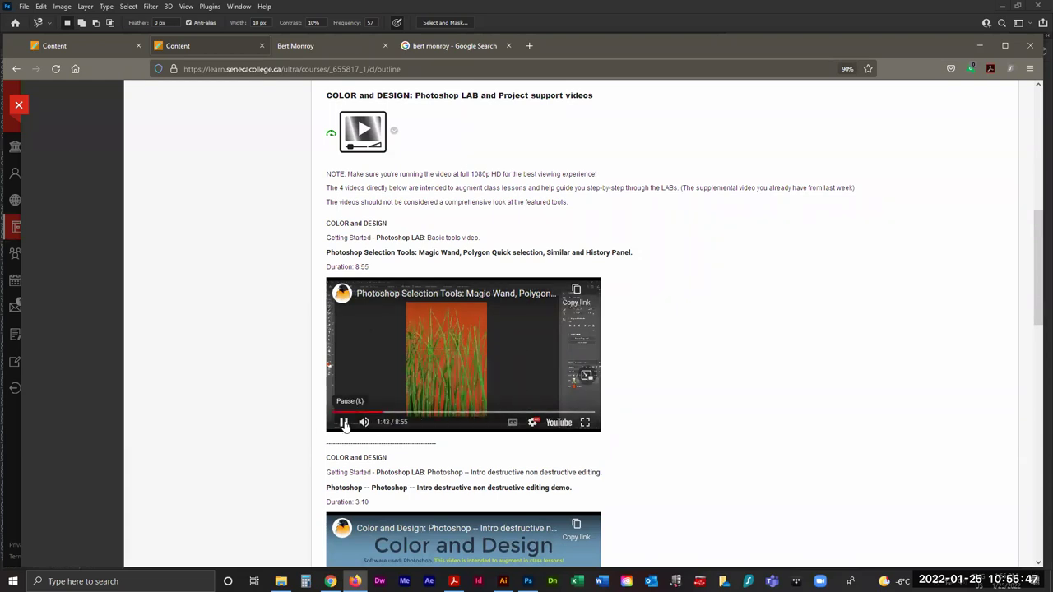
pyautogui.click(528, 581)
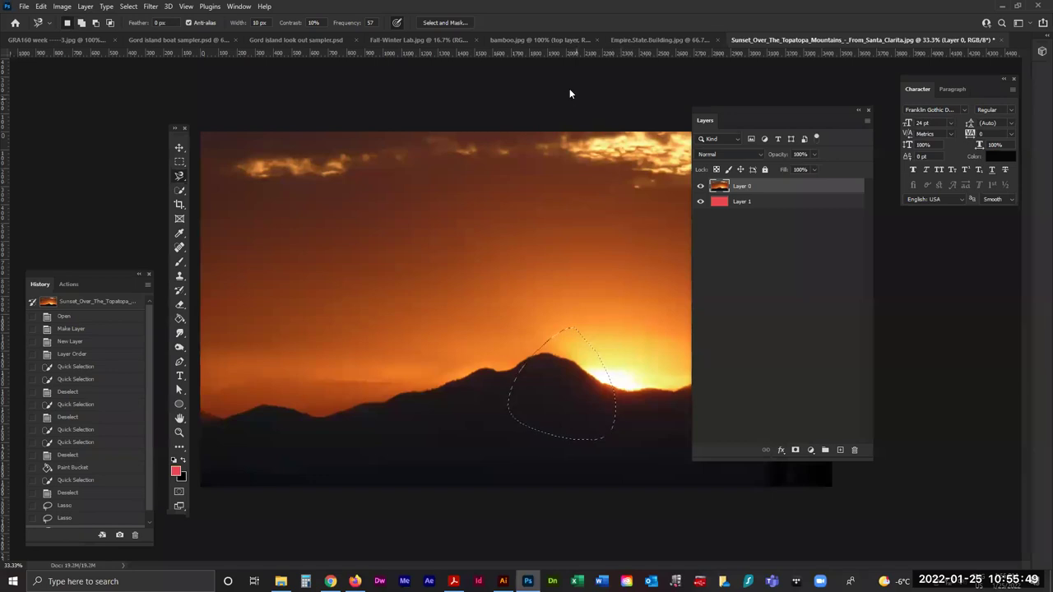
# In the Gord island boat sampler, hide every layer except Layer 0 and move the Layers panel aside.
pyautogui.click(271, 38)
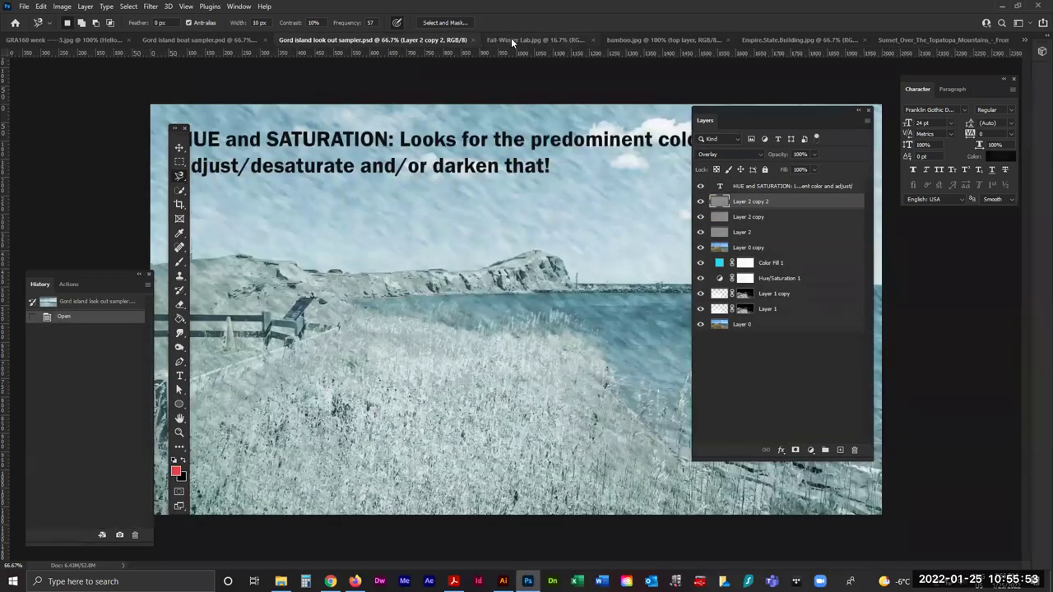
pyautogui.click(182, 38)
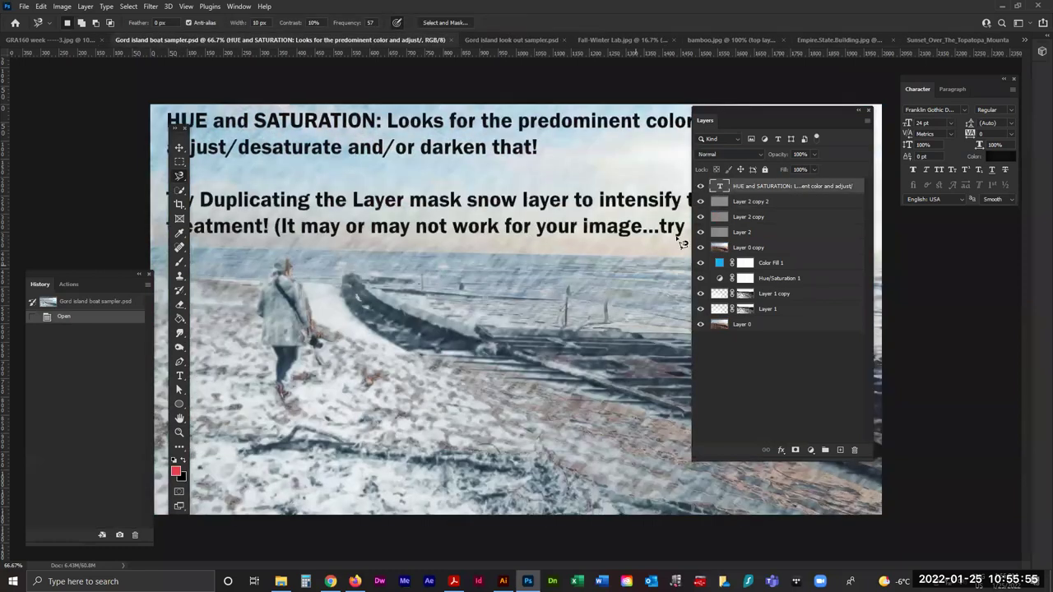
pyautogui.moveTo(763, 188); pyautogui.dragTo(802, 188)
pyautogui.moveTo(701, 187); pyautogui.dragTo(701, 313)
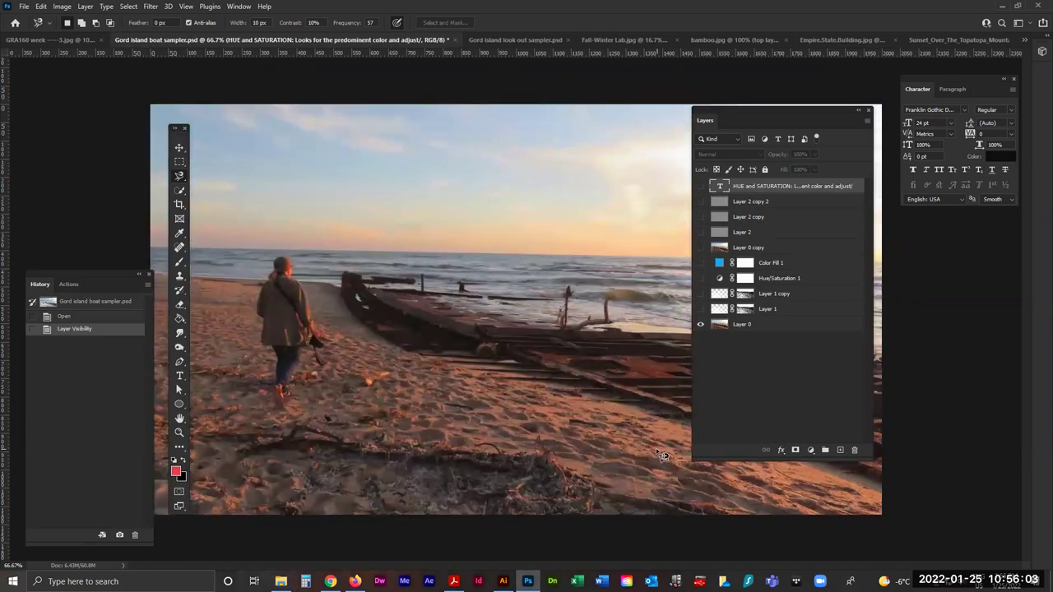
pyautogui.moveTo(748, 114); pyautogui.dragTo(915, 97)
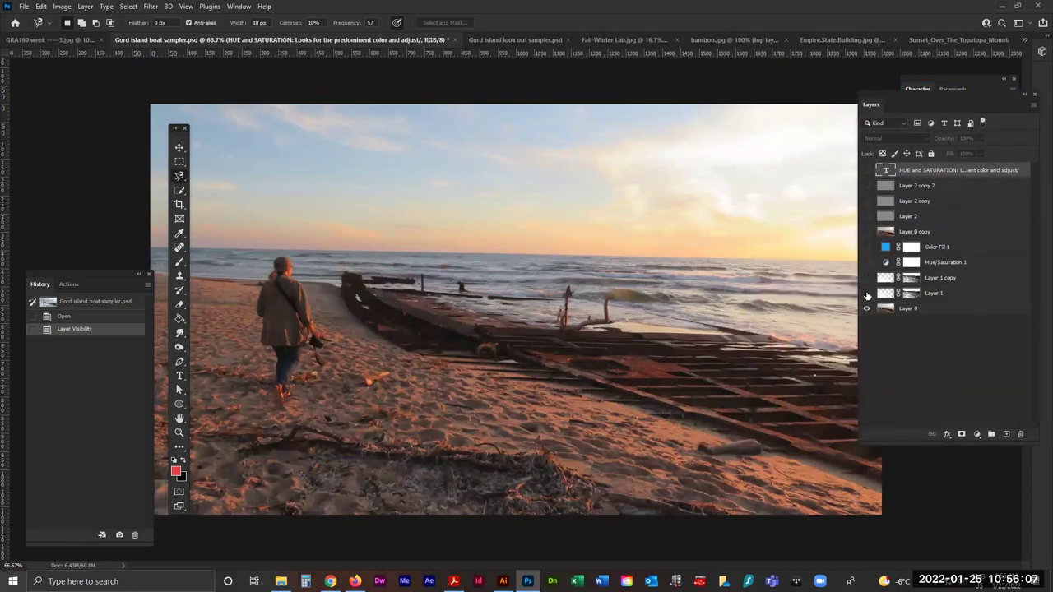
# Show Layer 1, Layer 1 copy and Hue/Saturation 1, then hide the adjustment to compare.
pyautogui.click(866, 293)
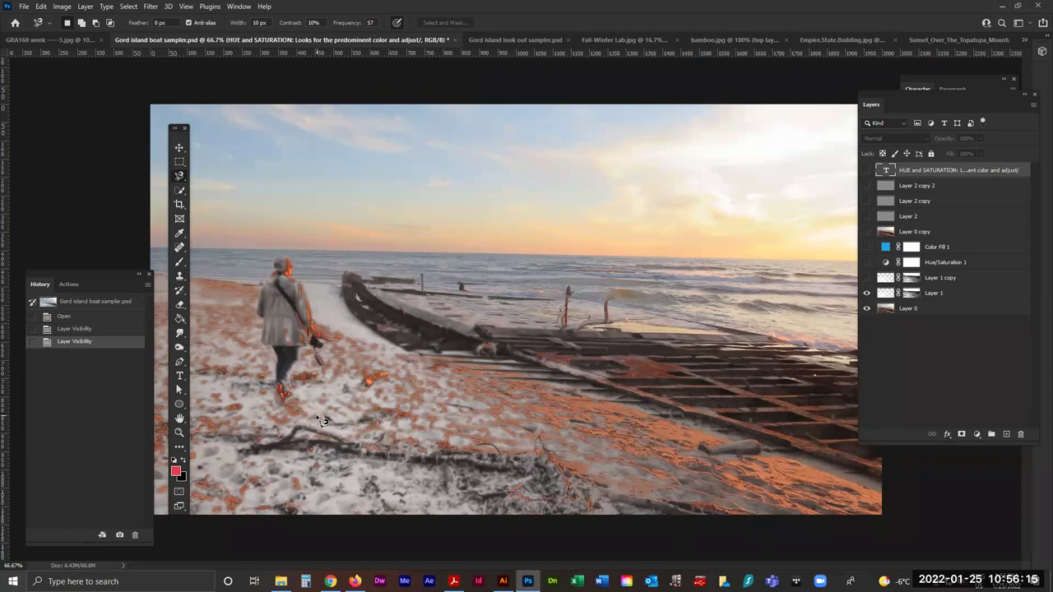
pyautogui.click(866, 278)
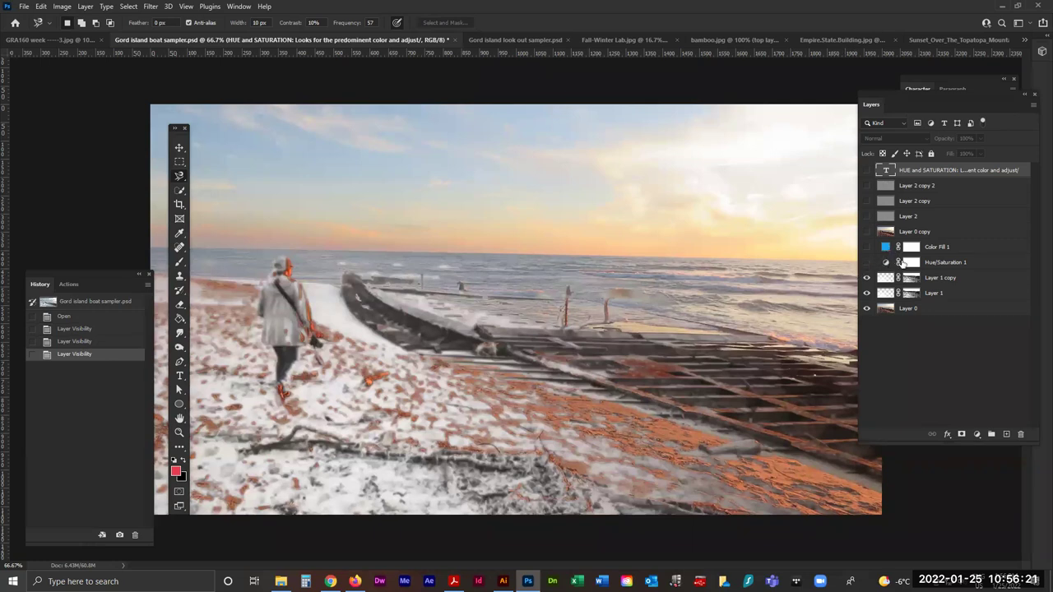
pyautogui.click(866, 262)
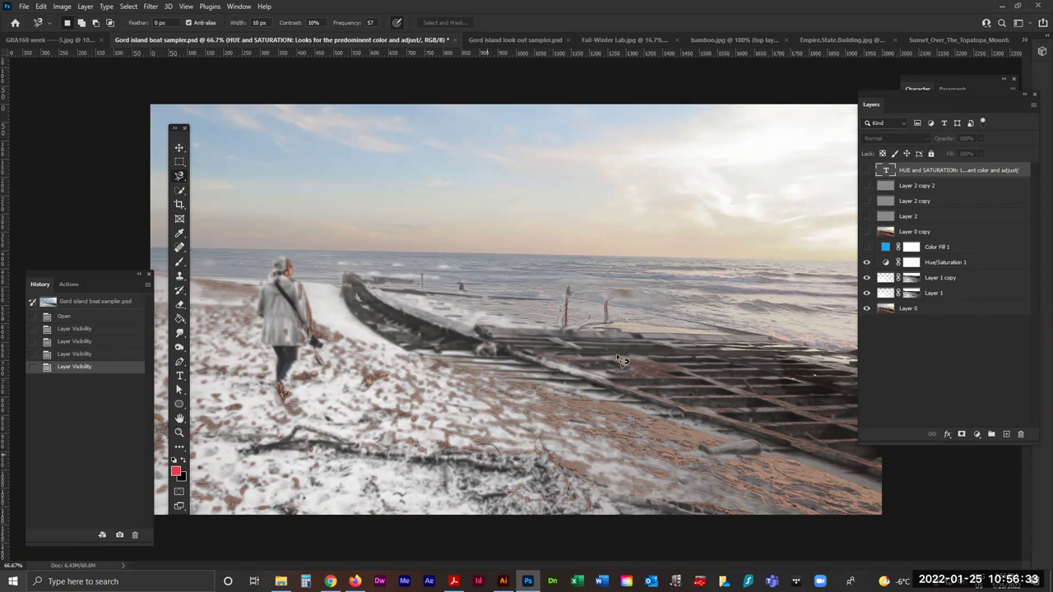
pyautogui.click(866, 262)
# Turn Hue/Saturation 1 back on and lower its saturation further to desaturate the beach.
pyautogui.click(866, 261)
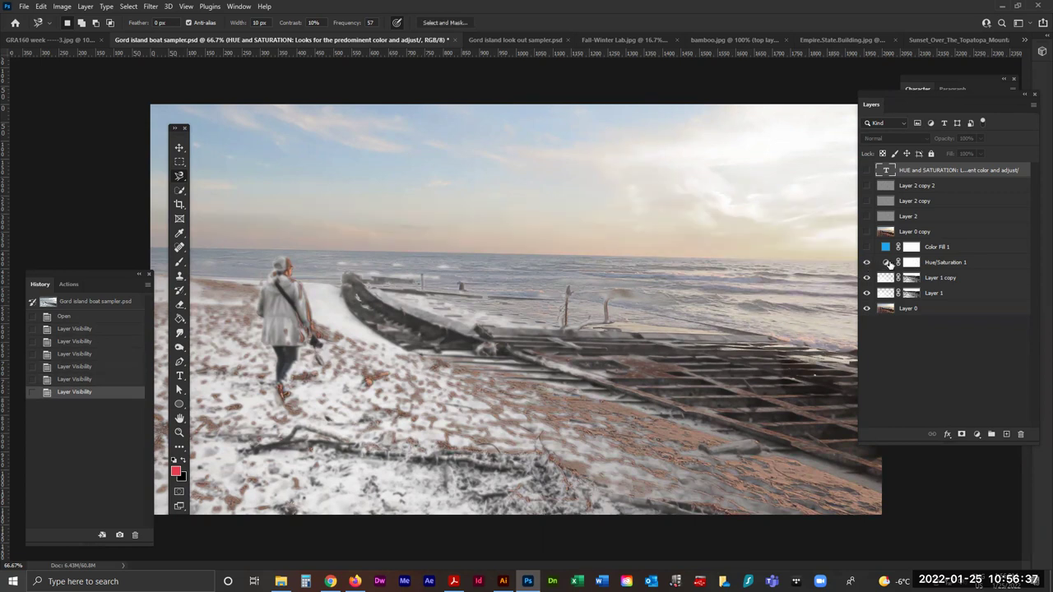
pyautogui.click(888, 264)
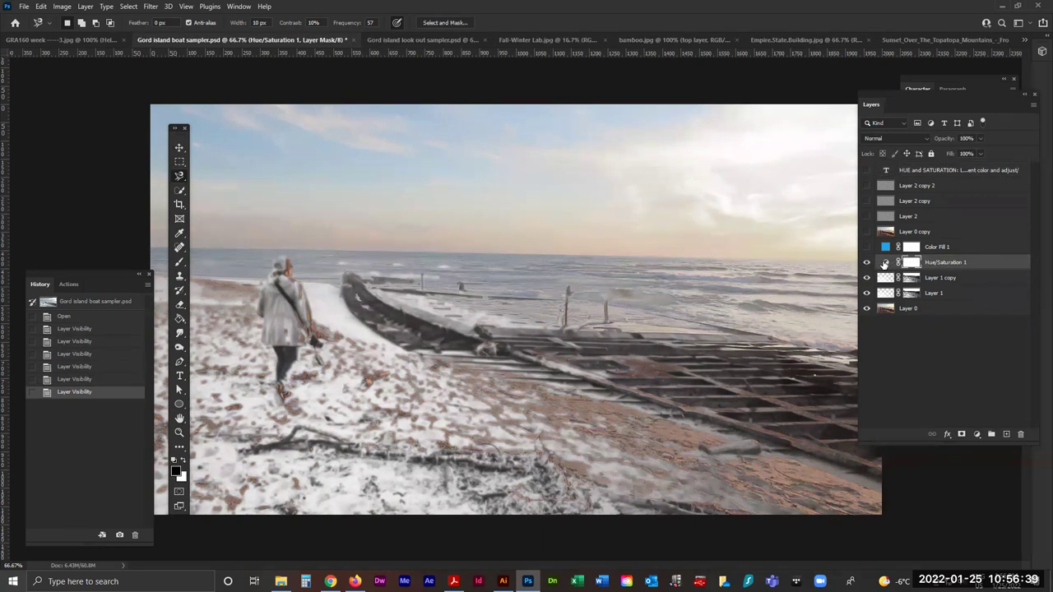
pyautogui.doubleClick(884, 263)
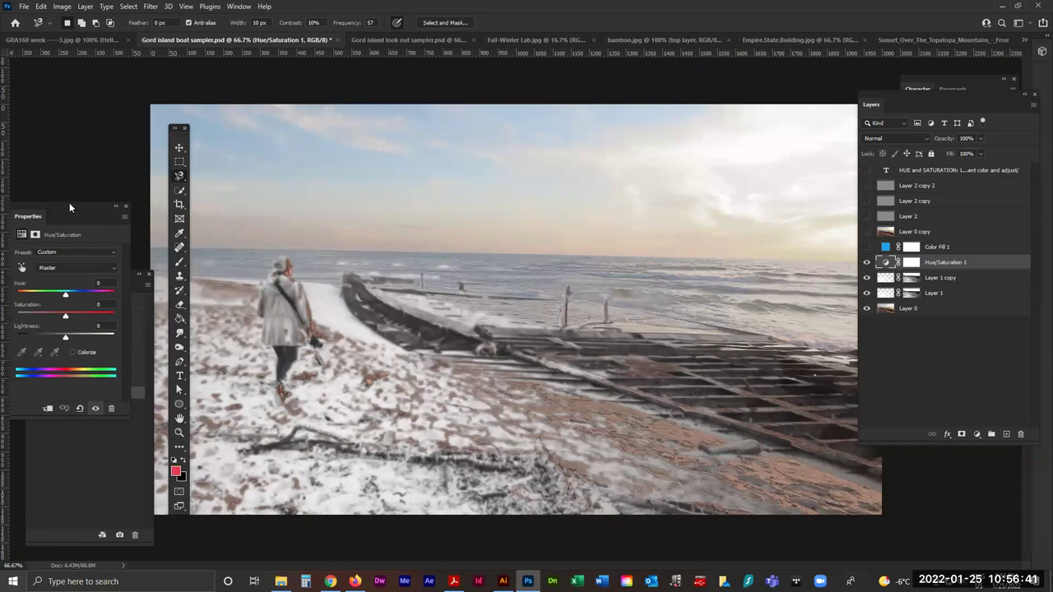
pyautogui.moveTo(70, 205); pyautogui.dragTo(95, 172)
pyautogui.moveTo(118, 269); pyautogui.dragTo(83, 270)
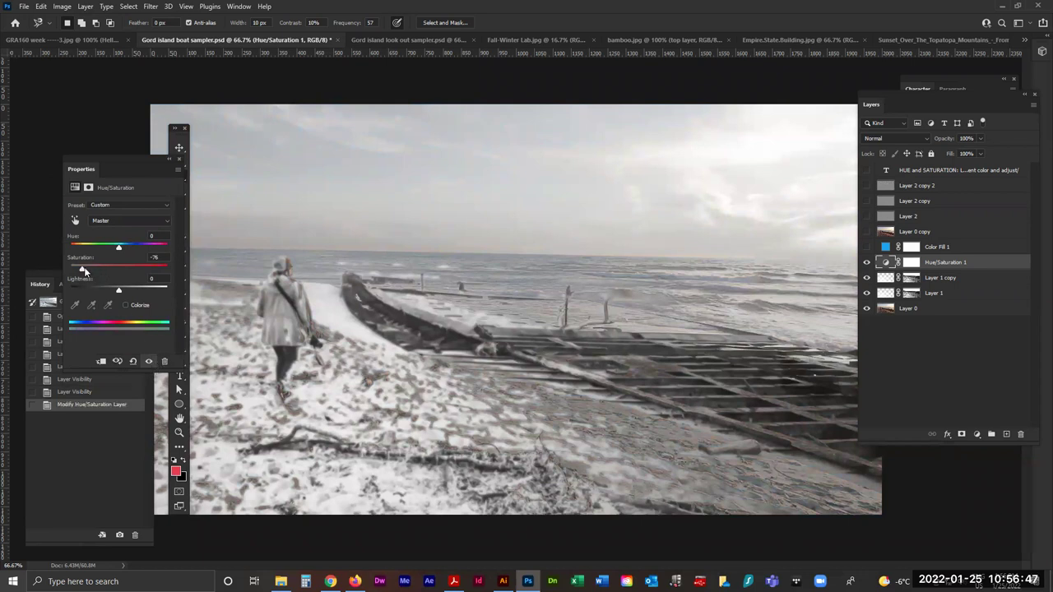
# Compare with the adjustment and Layer 1 layers hidden, then show and select Color Fill 1.
pyautogui.moveTo(866, 262); pyautogui.dragTo(870, 313)
pyautogui.moveTo(867, 263); pyautogui.dragTo(866, 293)
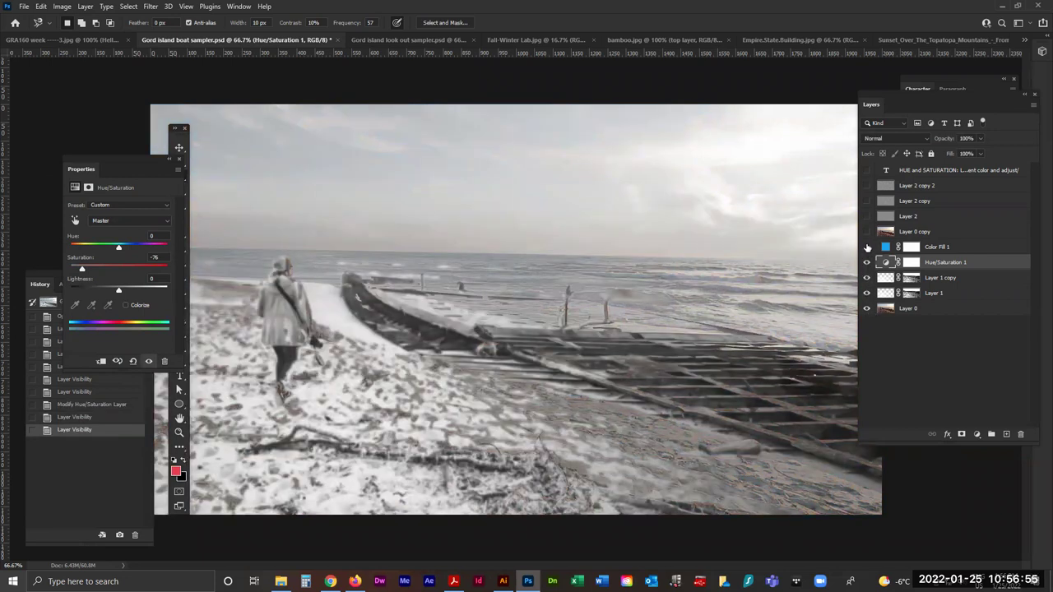
pyautogui.click(867, 248)
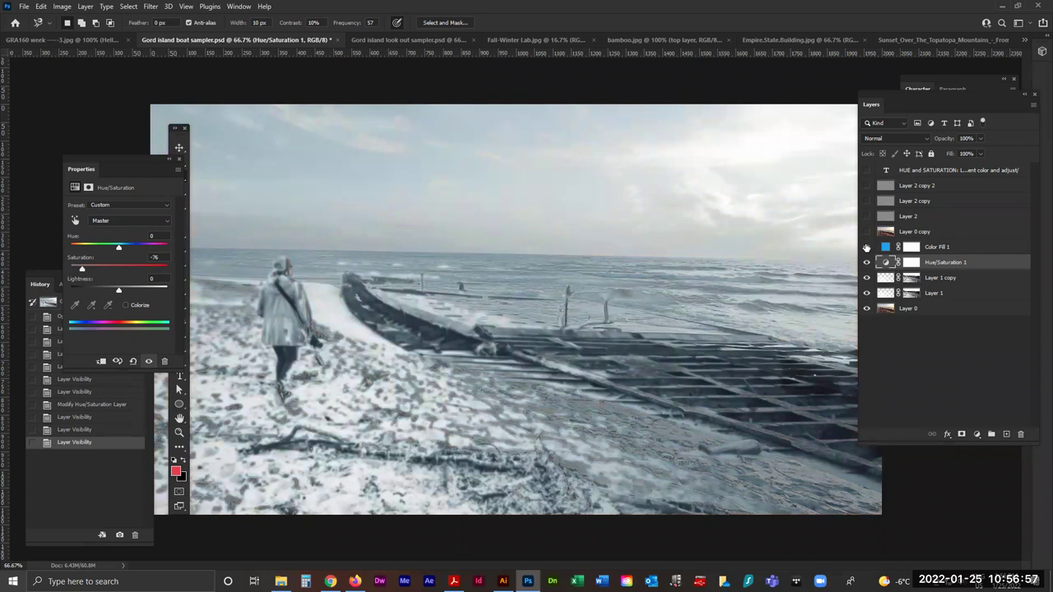
pyautogui.click(884, 248)
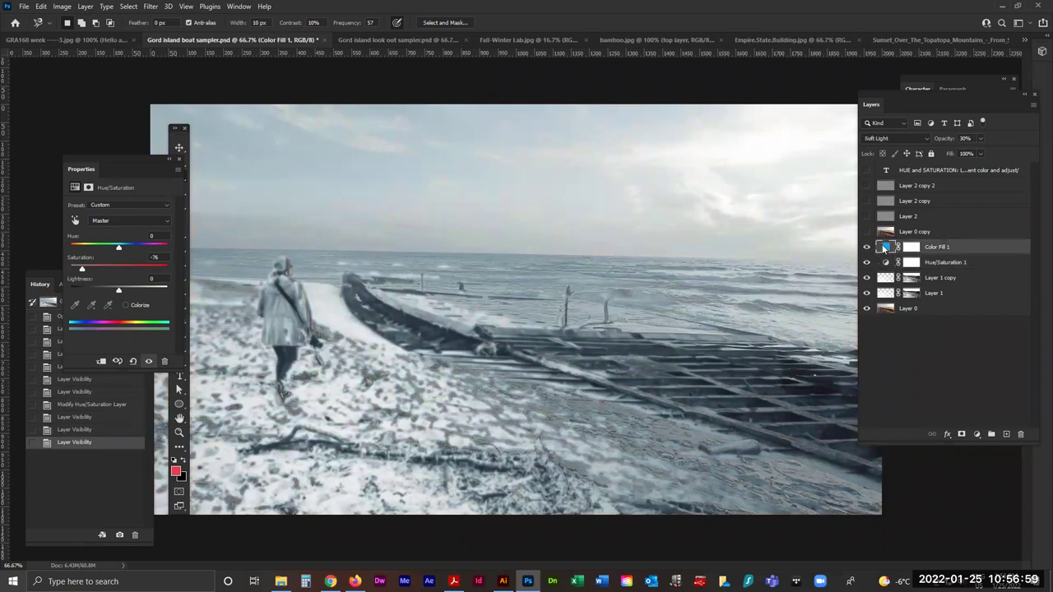
# Confirm fill colour 0ba5f5, reveal the Layer 2 textures, then hide all but Layer 0.
pyautogui.doubleClick(884, 248)
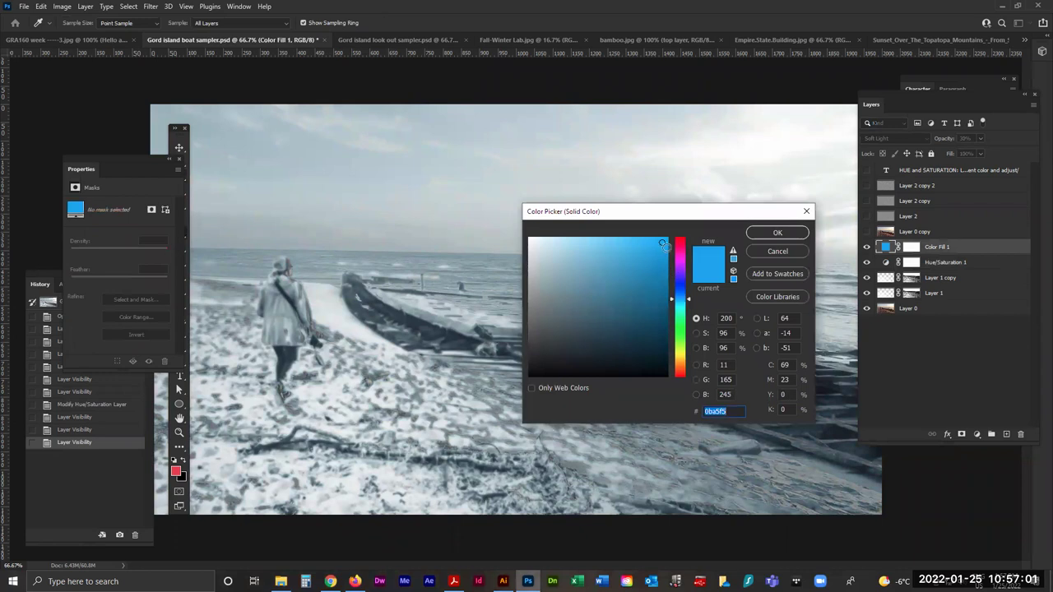
pyautogui.click(760, 236)
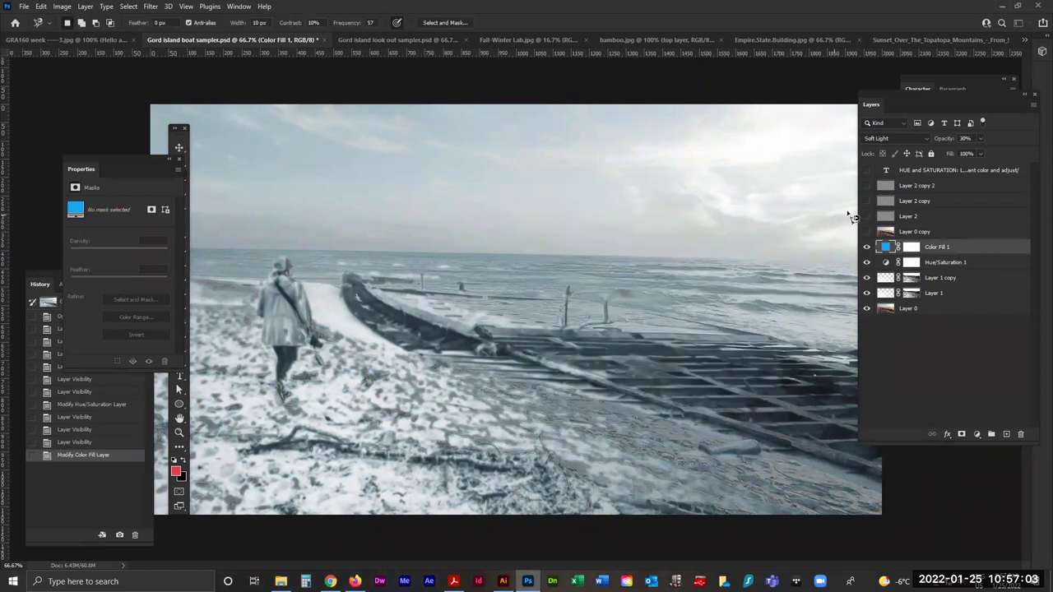
pyautogui.moveTo(867, 218); pyautogui.dragTo(867, 187)
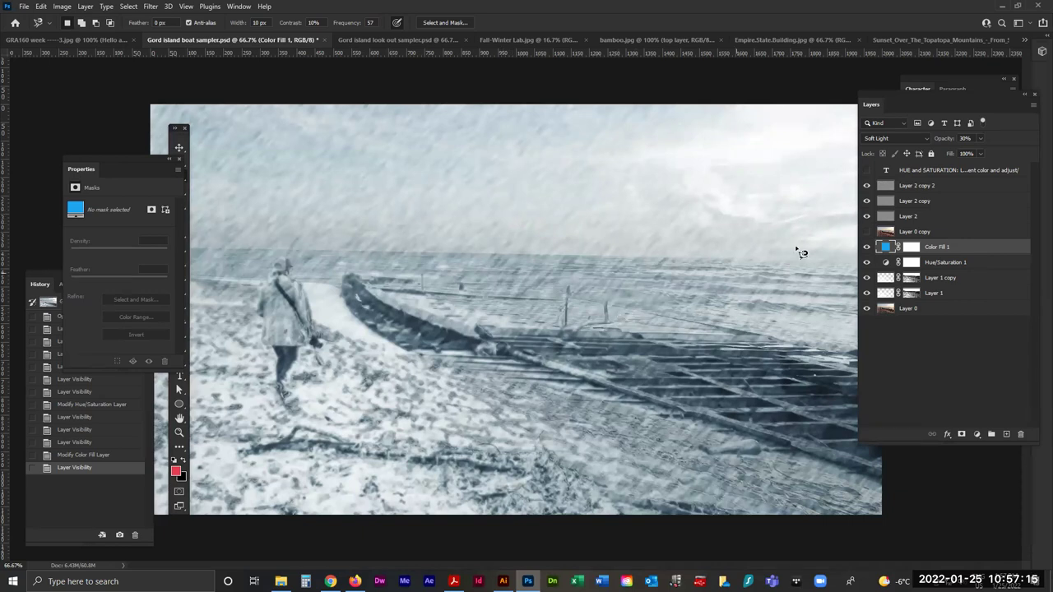
pyautogui.click(866, 185)
pyautogui.moveTo(872, 209); pyautogui.dragTo(869, 289)
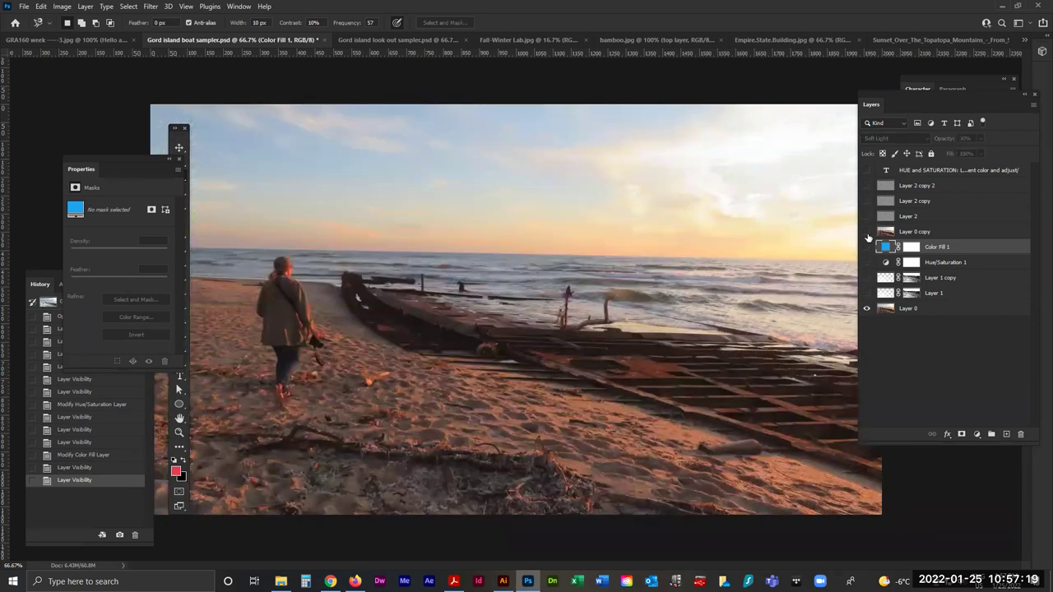
# Re-show the texture layers, select Layer 2 copy 2, then hide everything above Layer 0.
pyautogui.moveTo(866, 185); pyautogui.dragTo(867, 294)
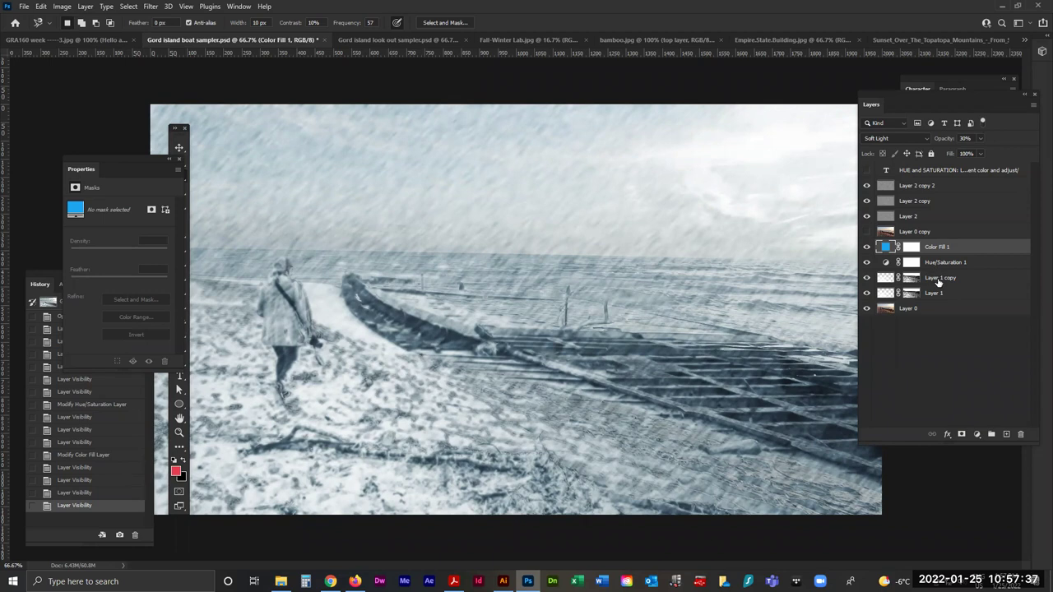
pyautogui.click(885, 187)
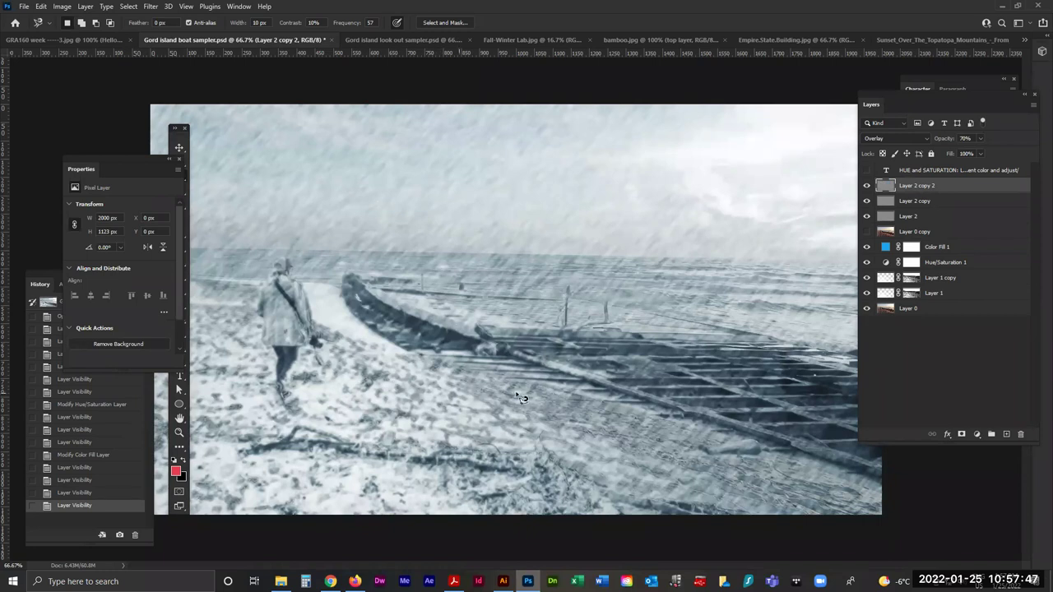
pyautogui.moveTo(866, 186); pyautogui.dragTo(866, 295)
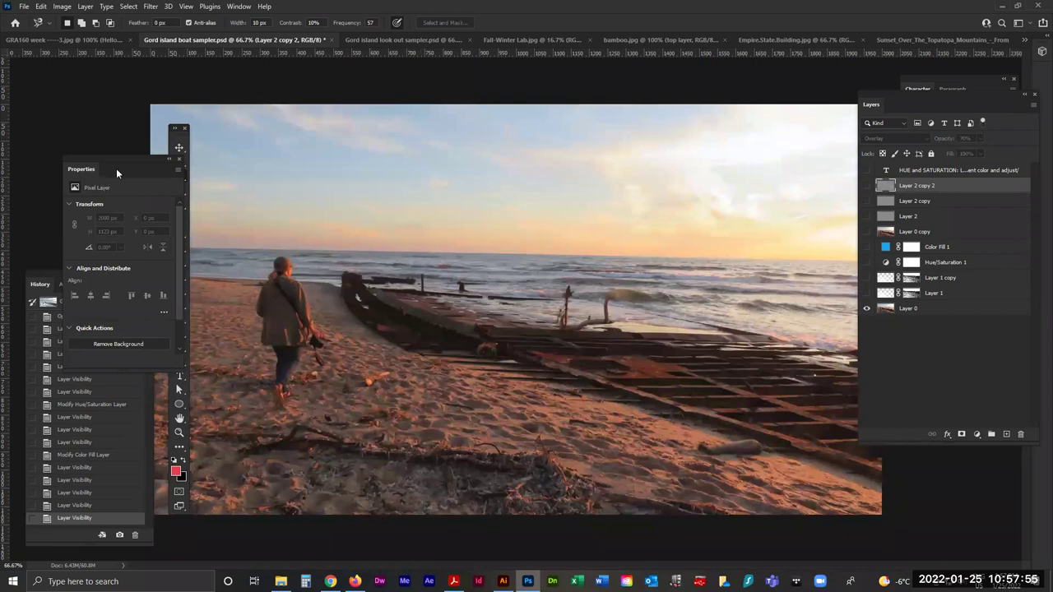
pyautogui.click(179, 148)
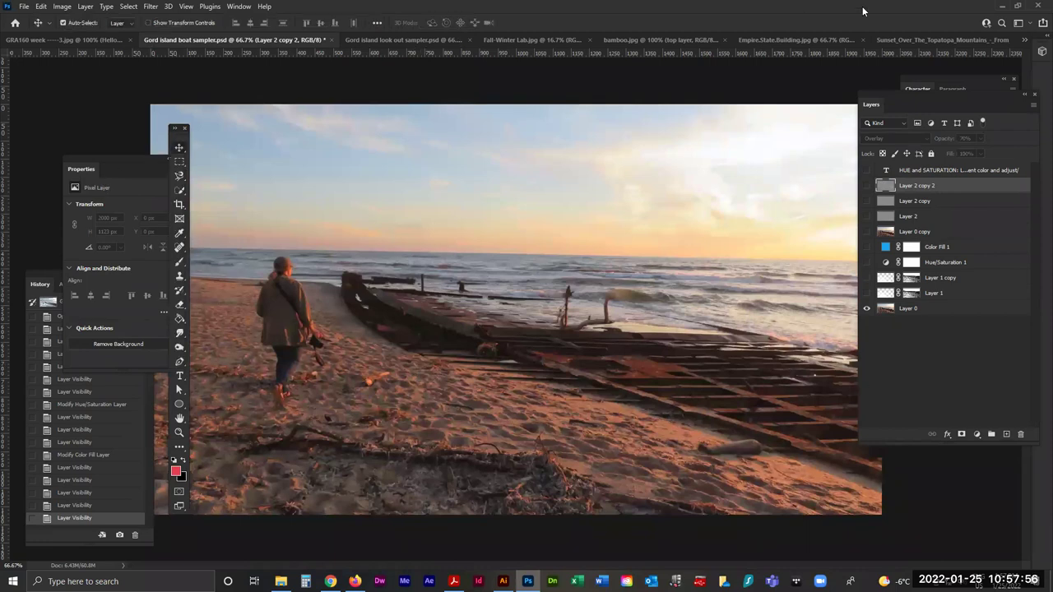
# Glance at Fall-Winter Lab.jpg, re-show all boat sampler layers above Layer 0, then return to Fall-Winter Lab.
pyautogui.click(527, 37)
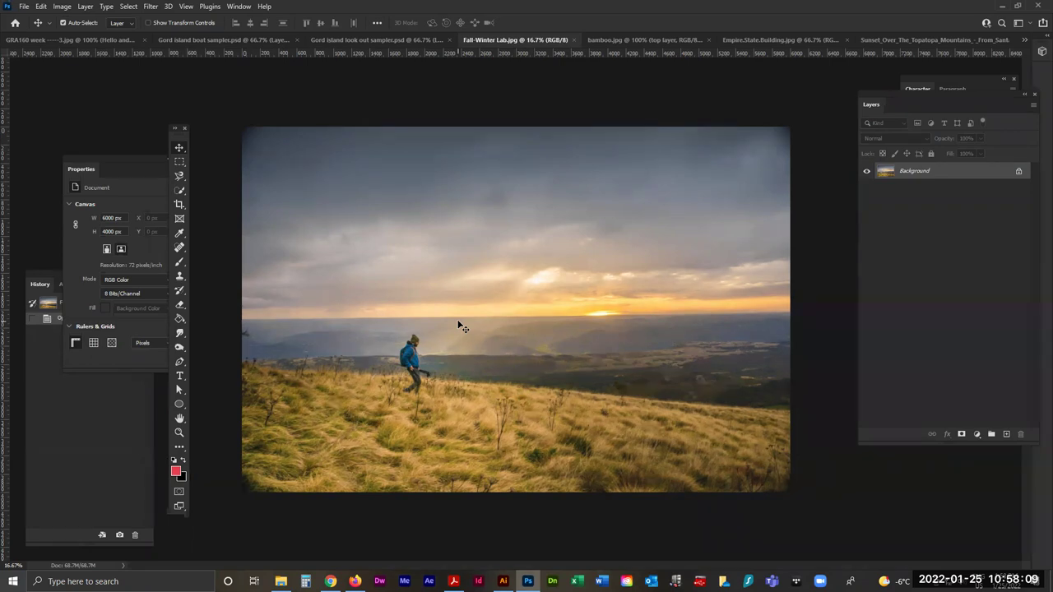
pyautogui.click(229, 40)
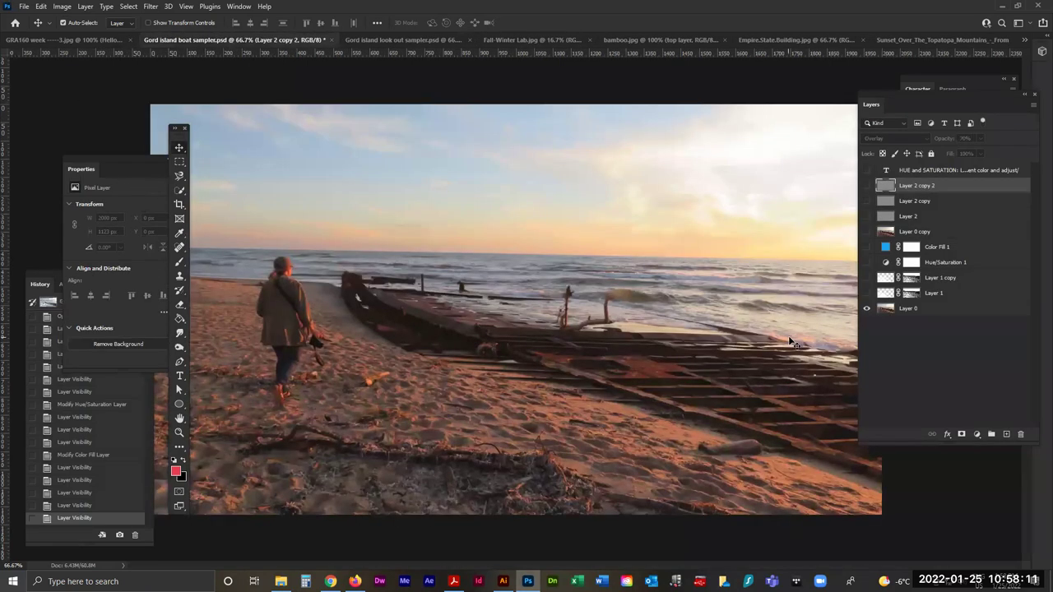
pyautogui.moveTo(867, 186); pyautogui.dragTo(867, 295)
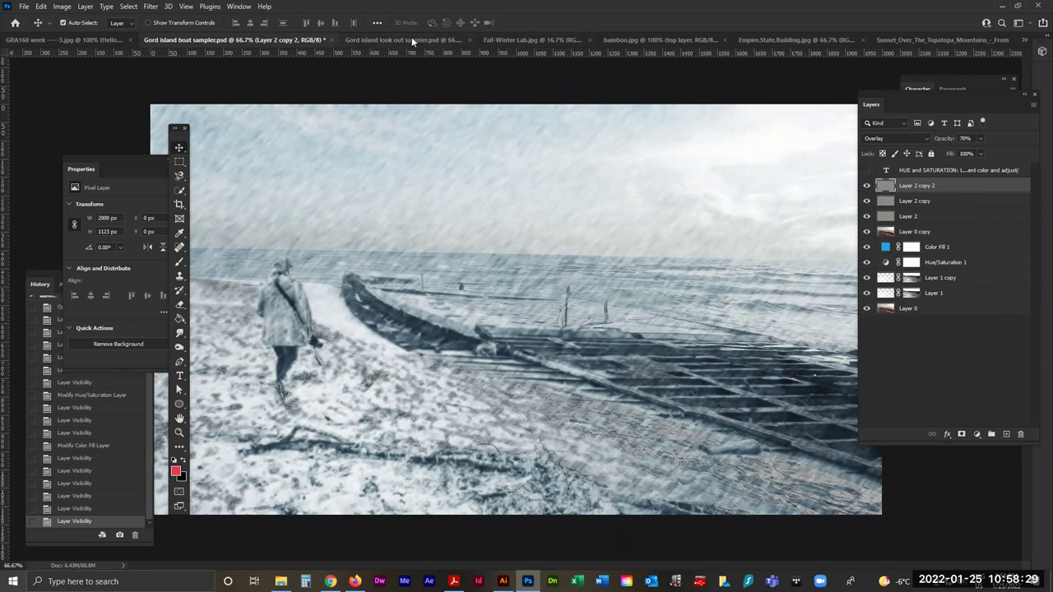
pyautogui.click(517, 39)
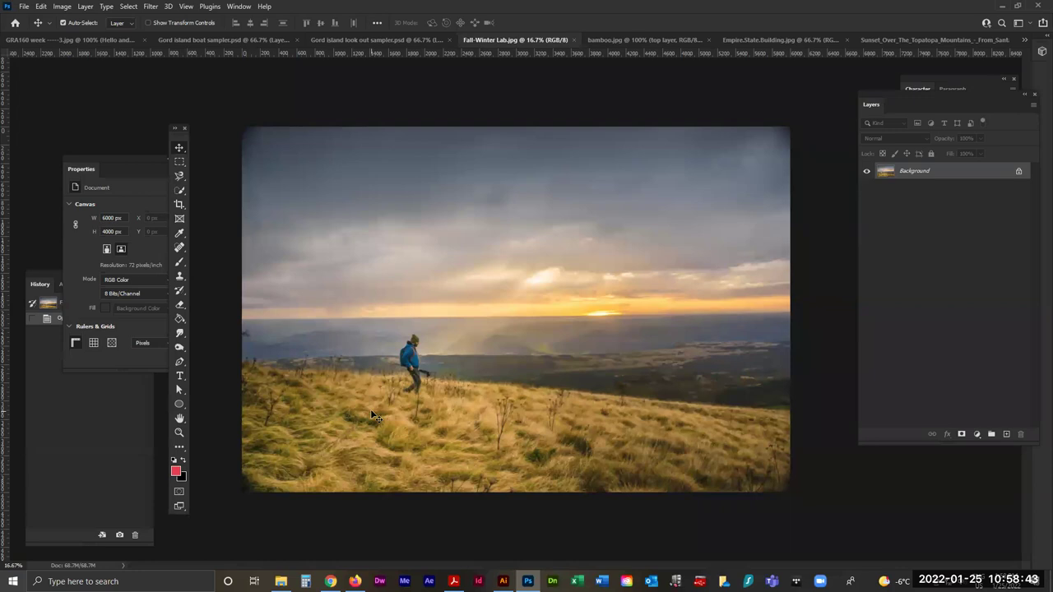
pyautogui.click(355, 581)
# Open Reference examples -- Project 4 and scroll through its example images.
pyautogui.scroll(-10, 461, 346)
pyautogui.scroll(15, 313, 336)
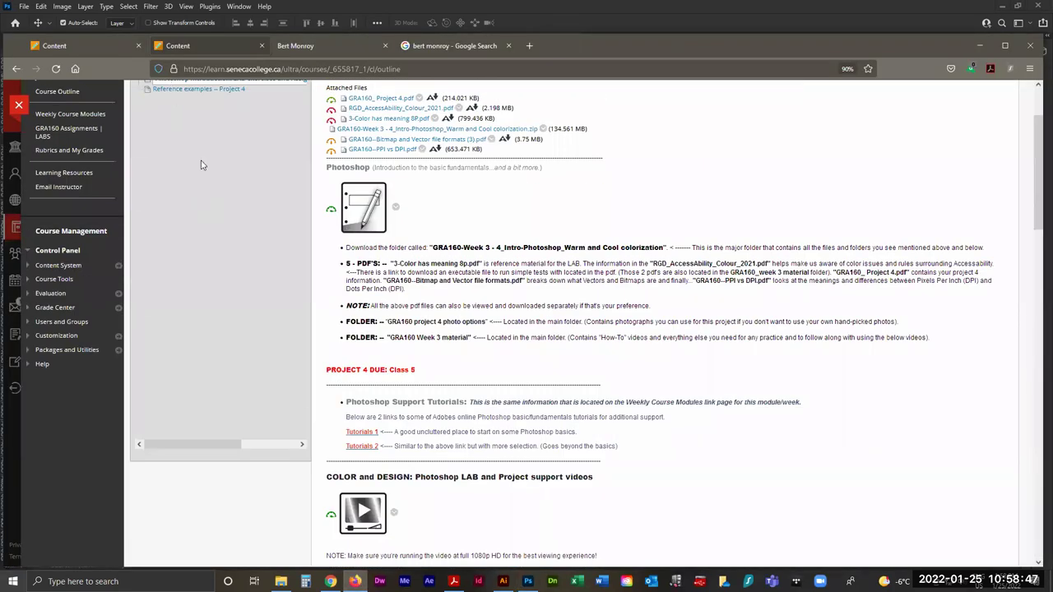
pyautogui.scroll(3, 200, 165)
pyautogui.click(191, 199)
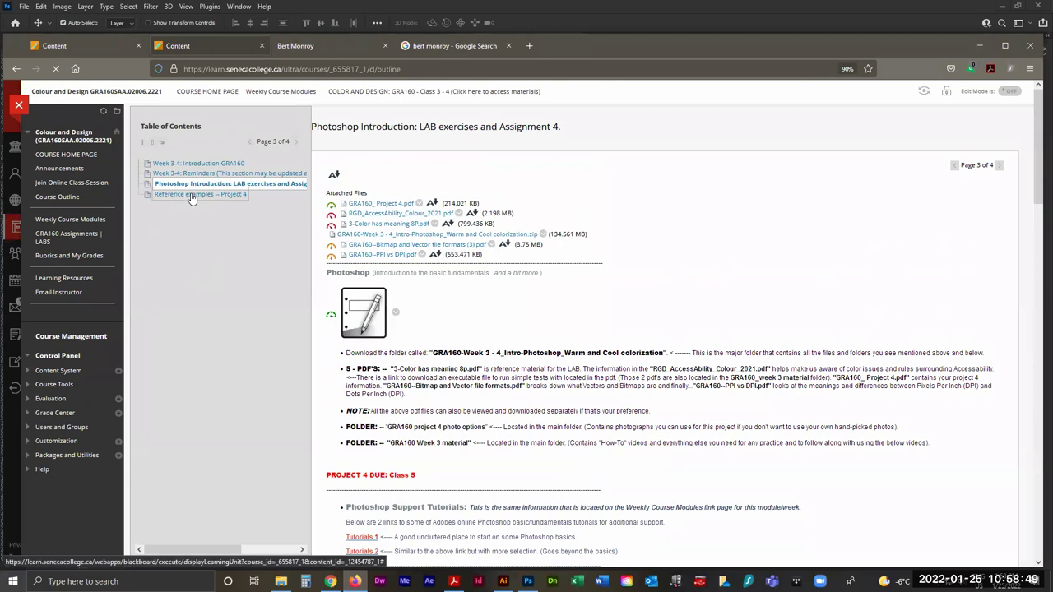
pyautogui.scroll(-3, 798, 284)
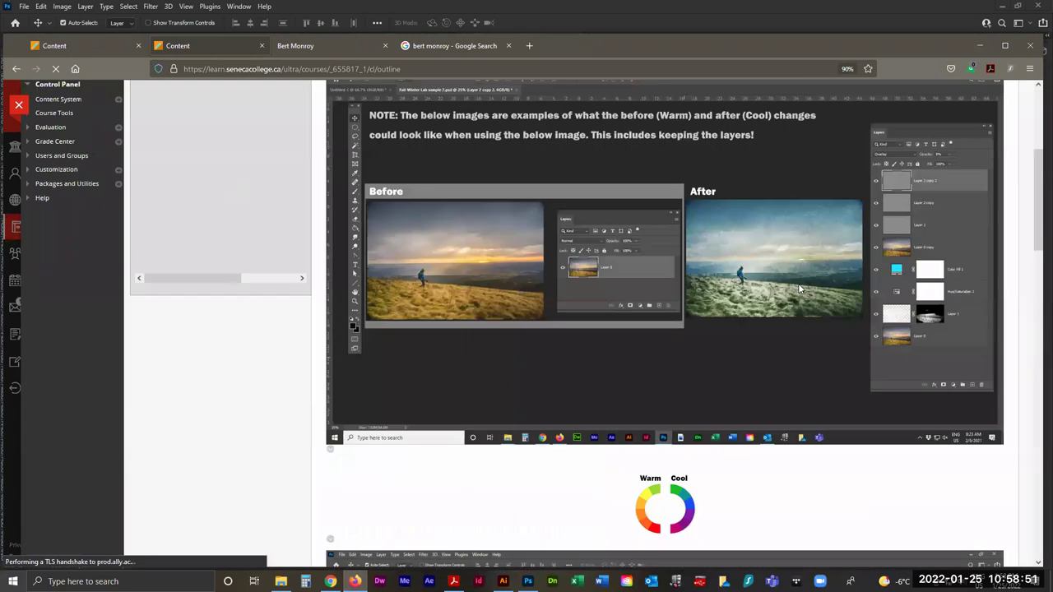
pyautogui.scroll(-1, 798, 284)
pyautogui.scroll(2, 652, 261)
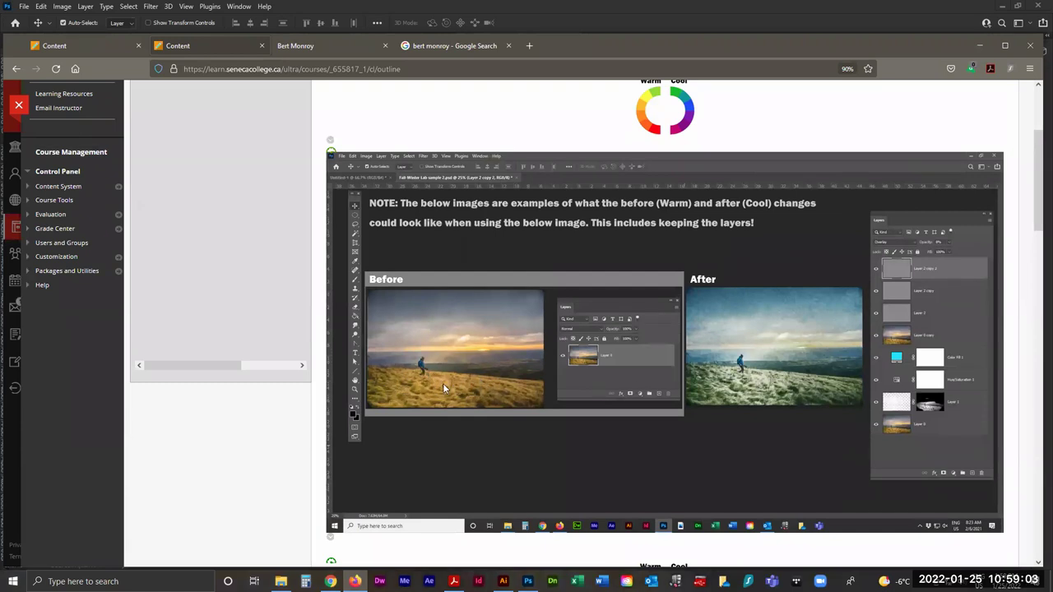
pyautogui.scroll(-2, 472, 380)
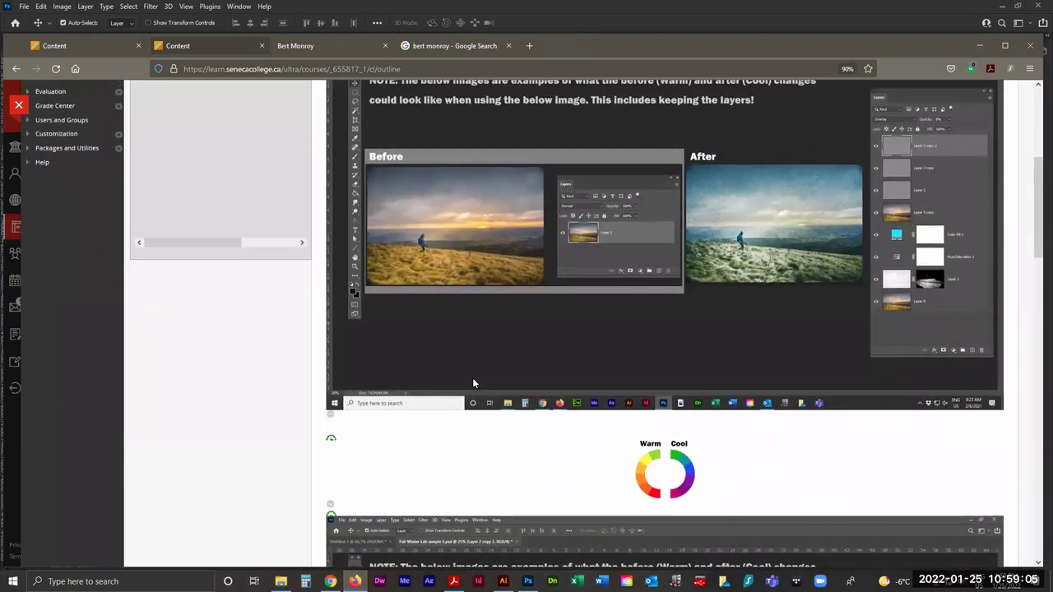
pyautogui.scroll(1, 472, 378)
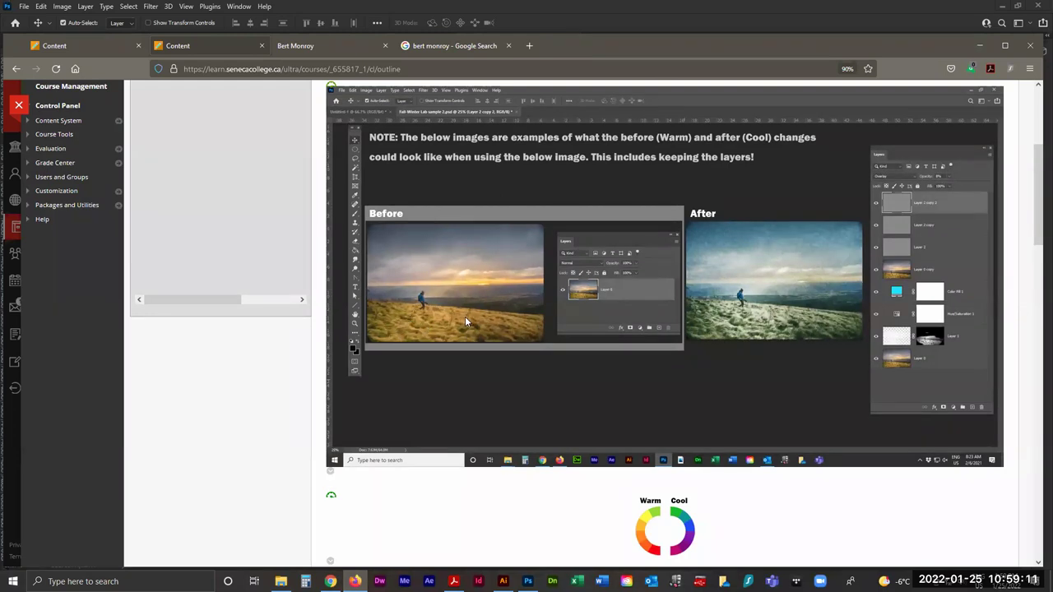
pyautogui.scroll(-1, 465, 321)
pyautogui.scroll(-5, 465, 321)
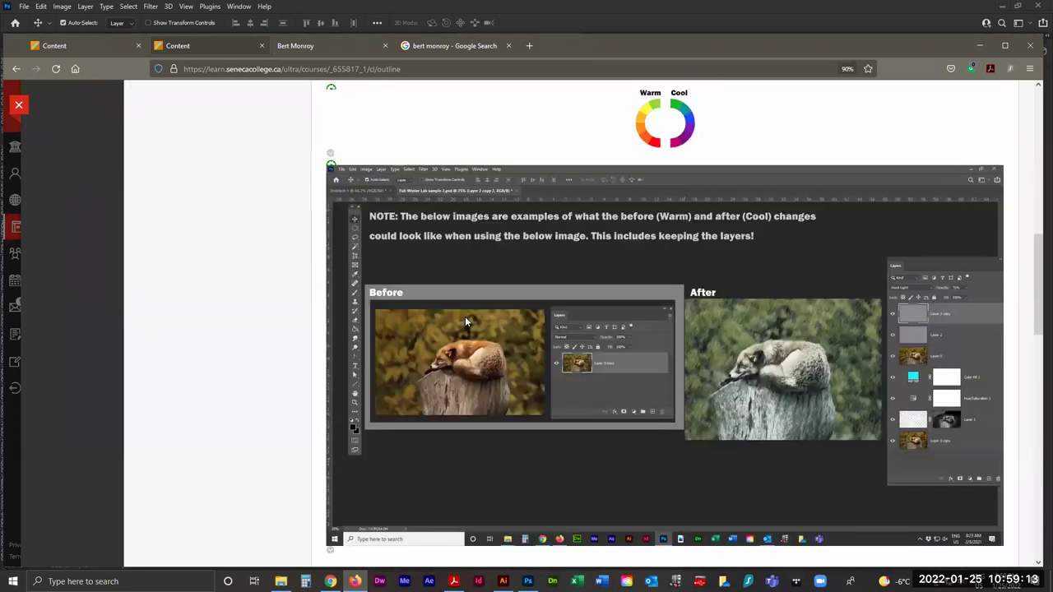
pyautogui.scroll(-6, 451, 323)
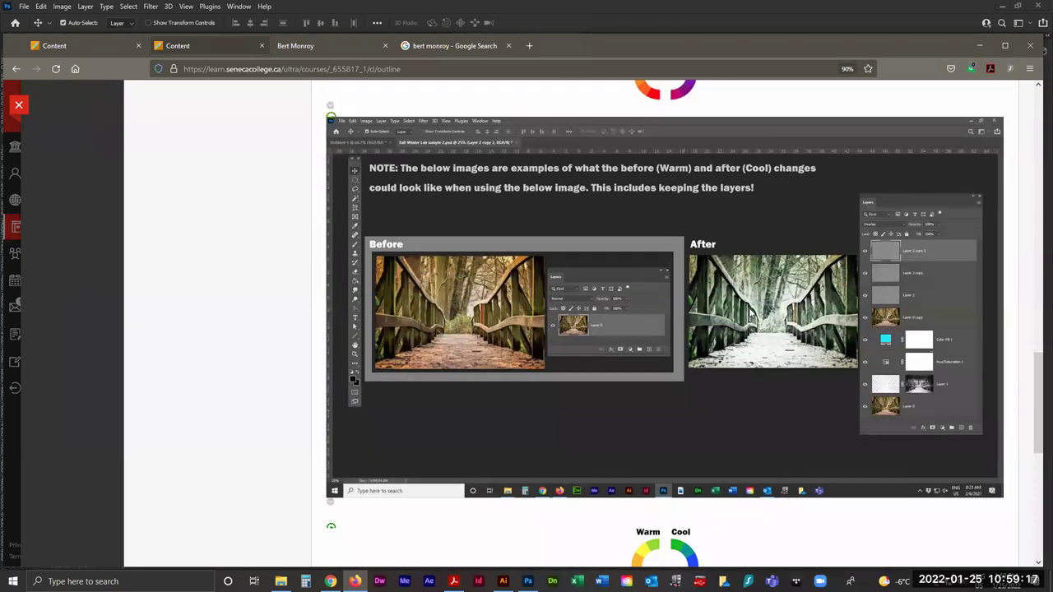
pyautogui.scroll(15, 751, 307)
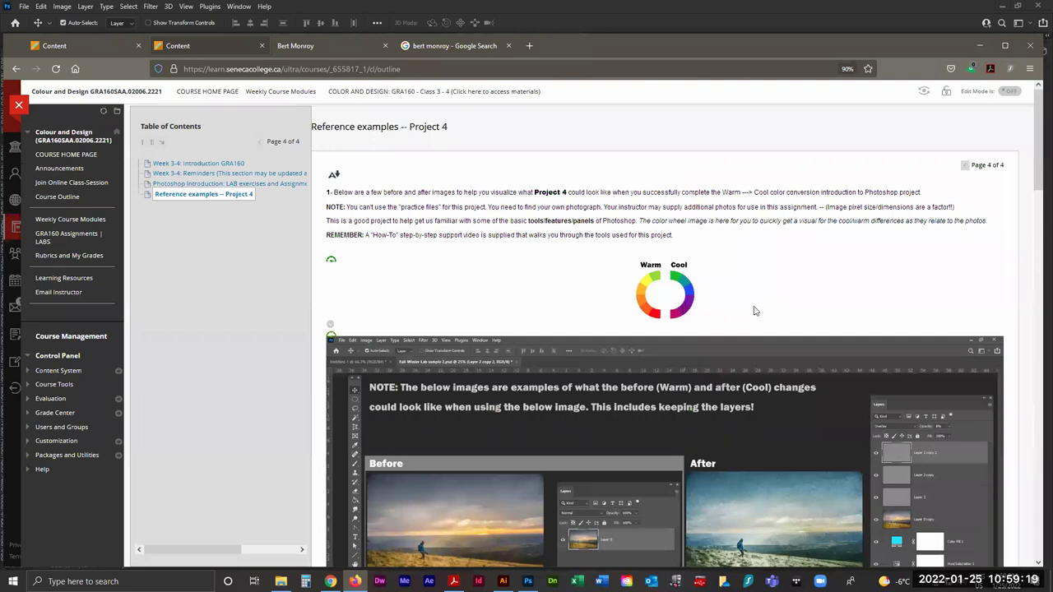
# Open Photoshop Introduction: LAB exercises and Assignment 4 and scroll to the Project walk through link.
pyautogui.moveTo(528, 581)
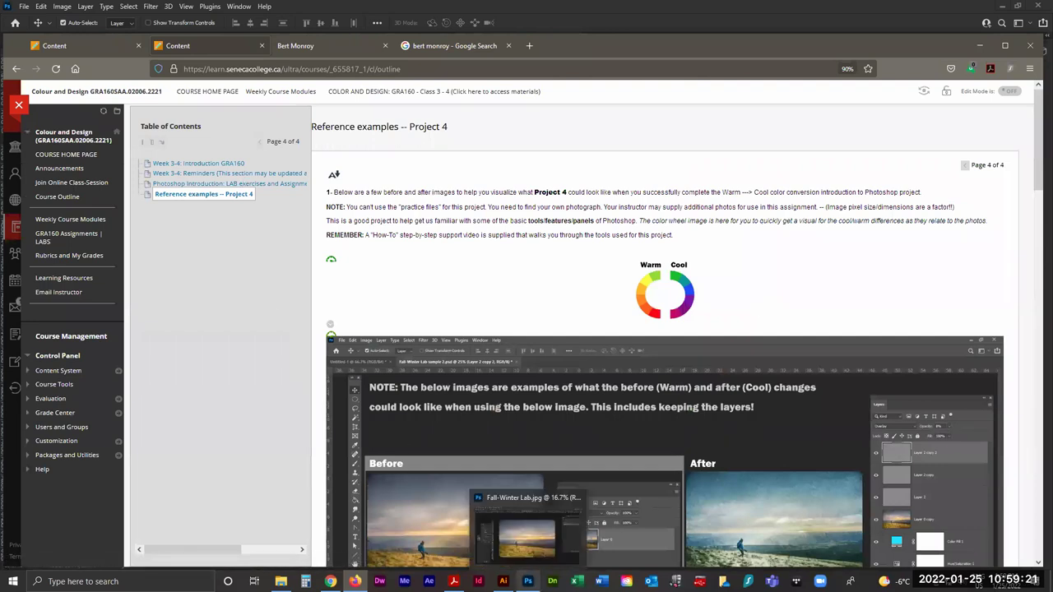
pyautogui.click(231, 174)
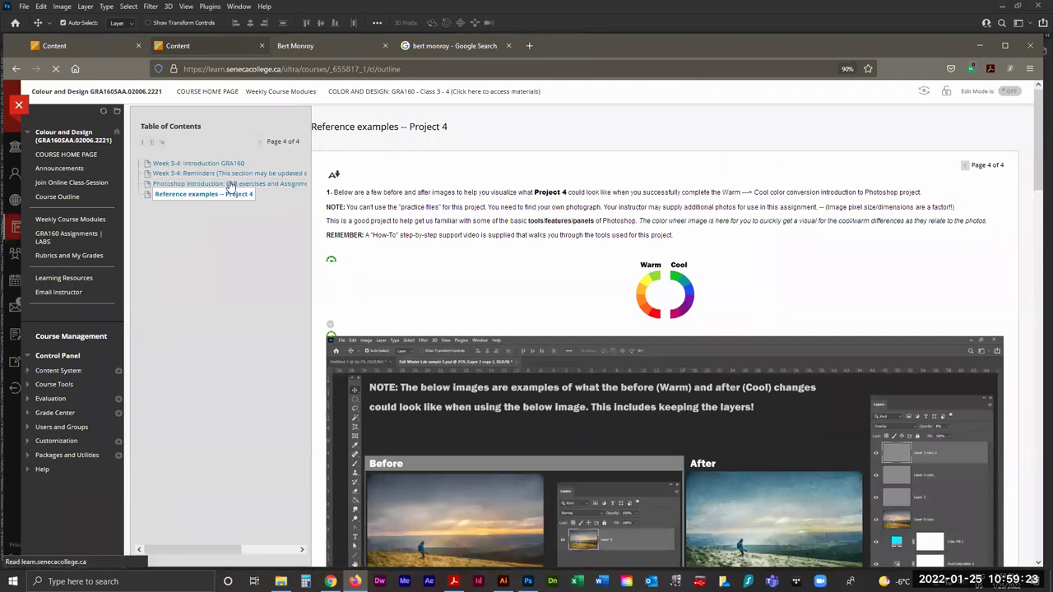
pyautogui.click(229, 184)
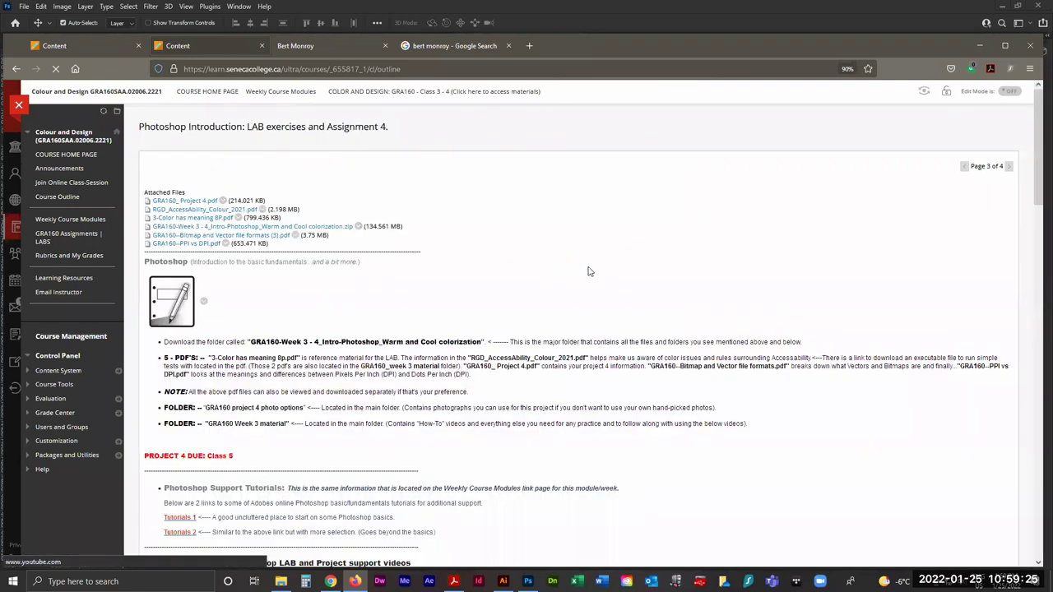
pyautogui.scroll(-10, 586, 265)
pyautogui.scroll(-5, 686, 289)
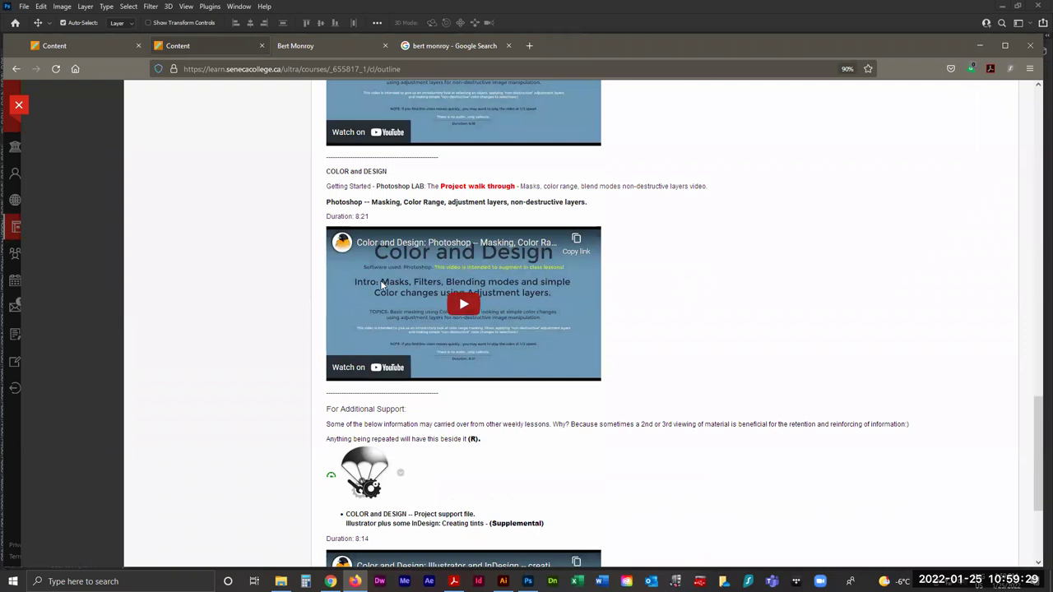
pyautogui.moveTo(441, 184); pyautogui.dragTo(513, 186)
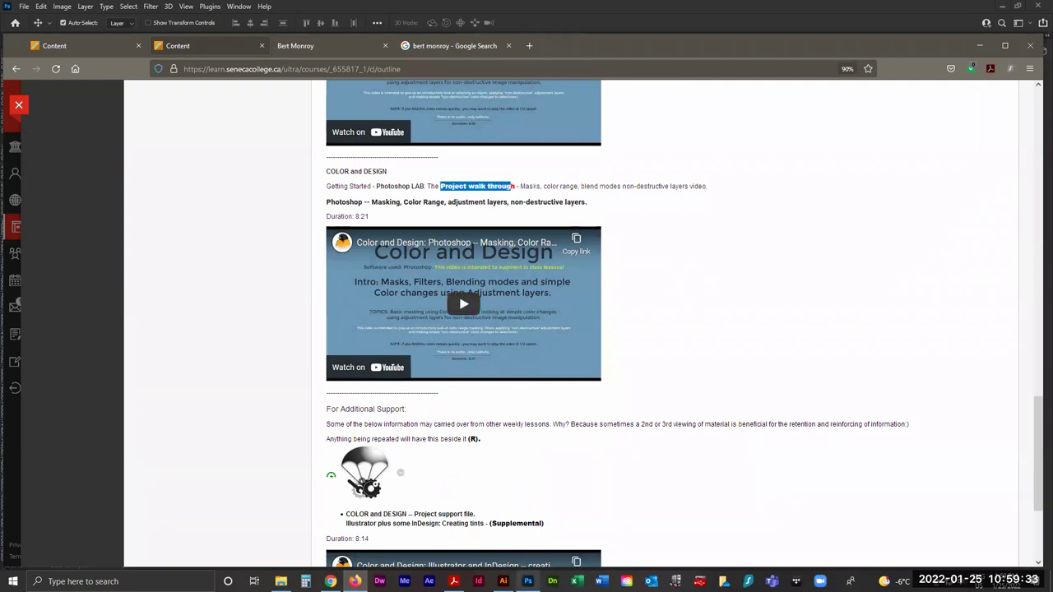
pyautogui.click(528, 581)
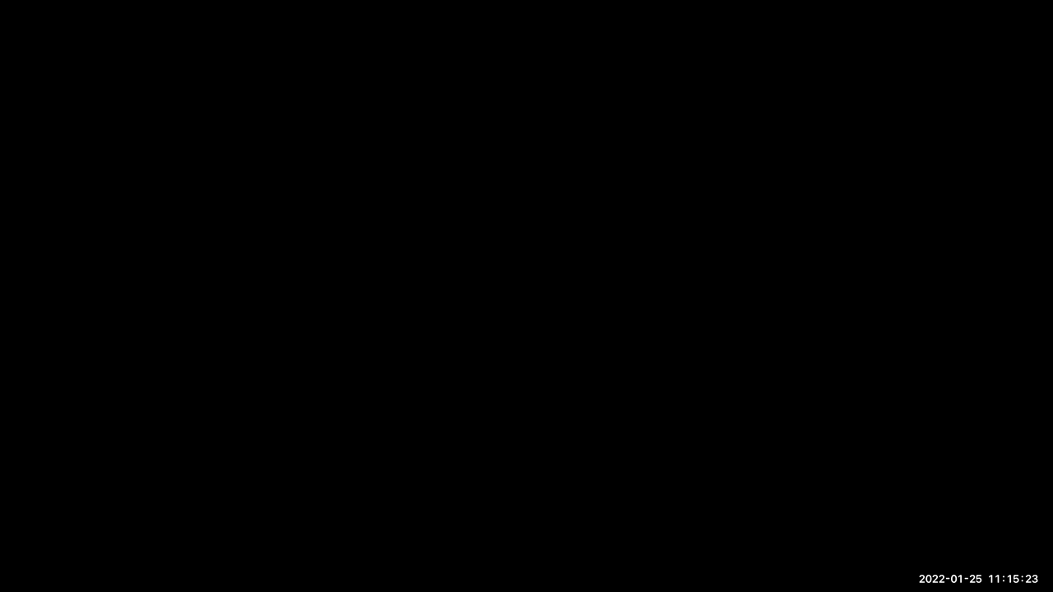
# Bring the Fall-Winter Lab.jpg hiker photo back in front in Photoshop.
pyautogui.moveTo(538, 566)
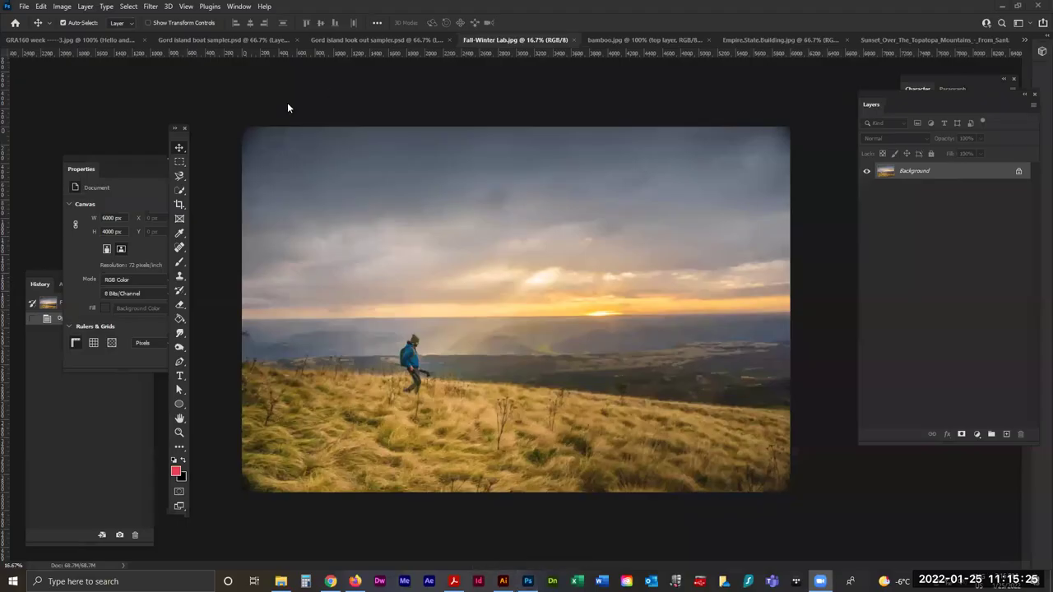
# Play the embedded Color and Design masking video from the course page and open it on YouTube.
pyautogui.click(355, 581)
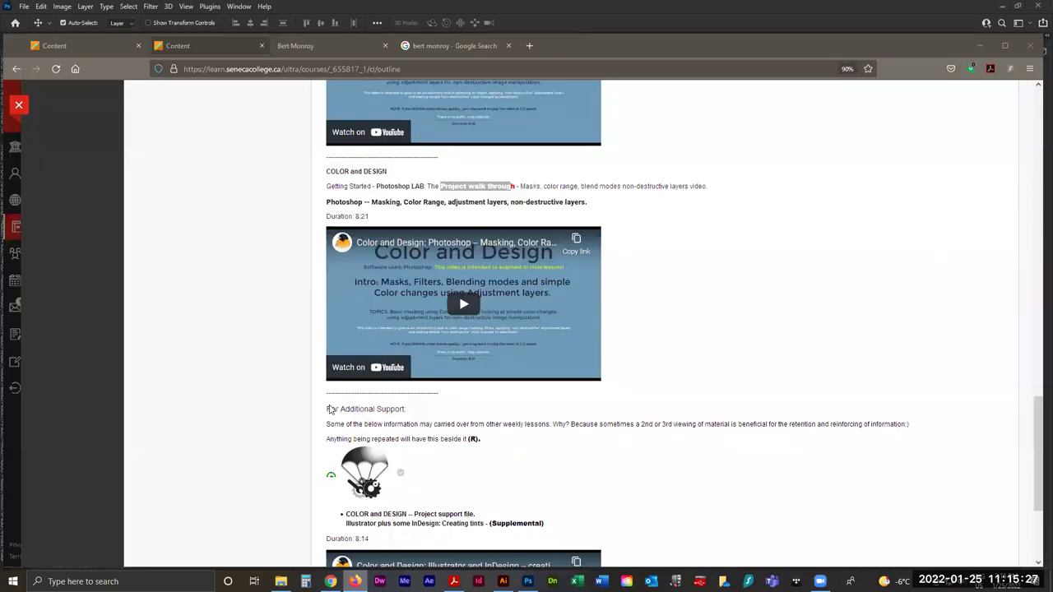
pyautogui.click(475, 365)
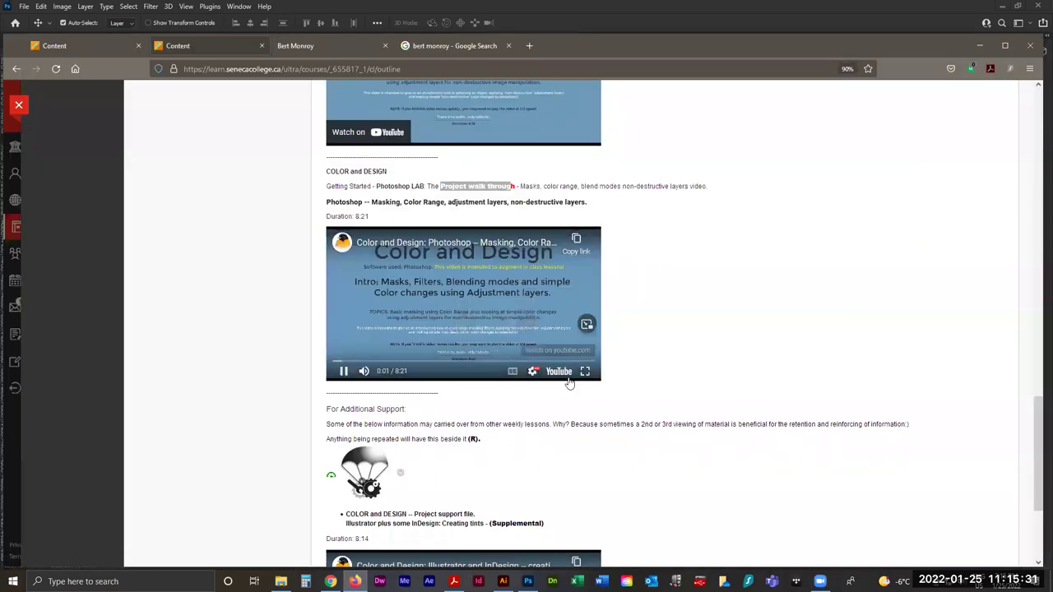
pyautogui.click(566, 374)
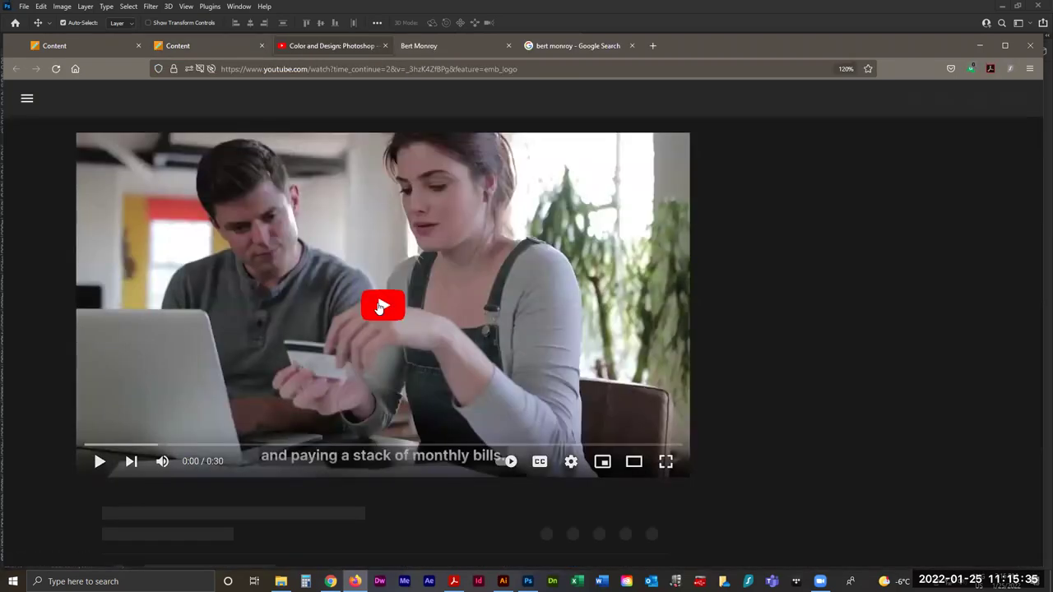
pyautogui.click(381, 307)
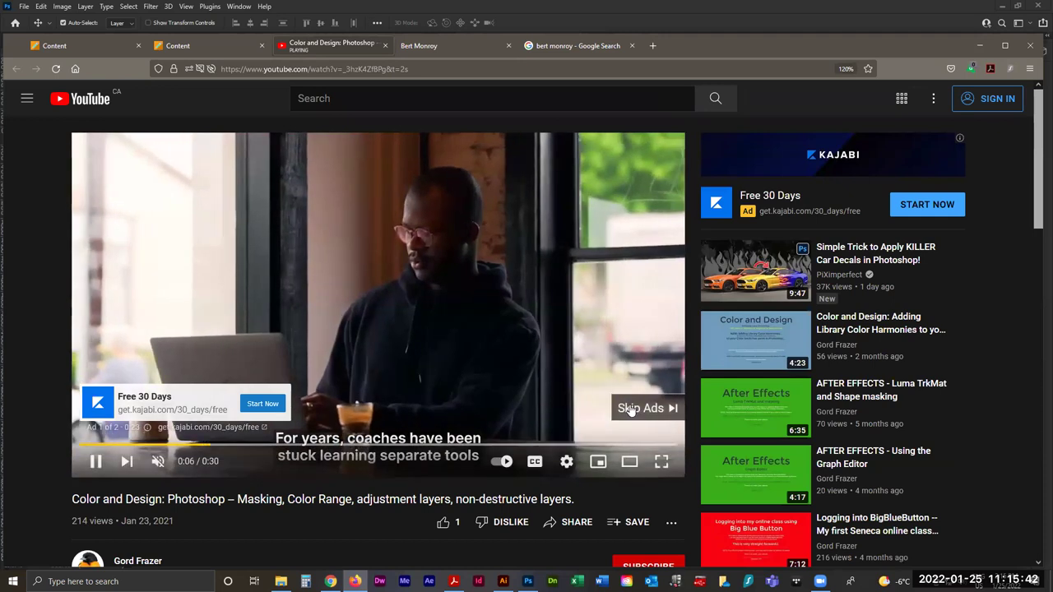
# Skip the ad, scrub between 0:25 and 0:13, and pause at 0:19 and 0:29 through the opening.
pyautogui.click(630, 408)
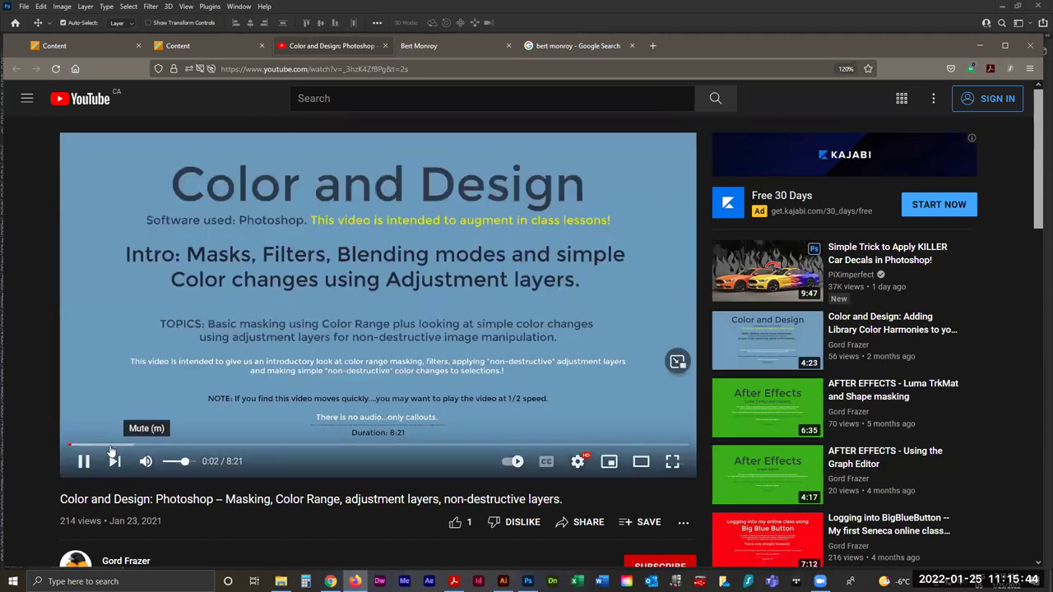
pyautogui.click(100, 445)
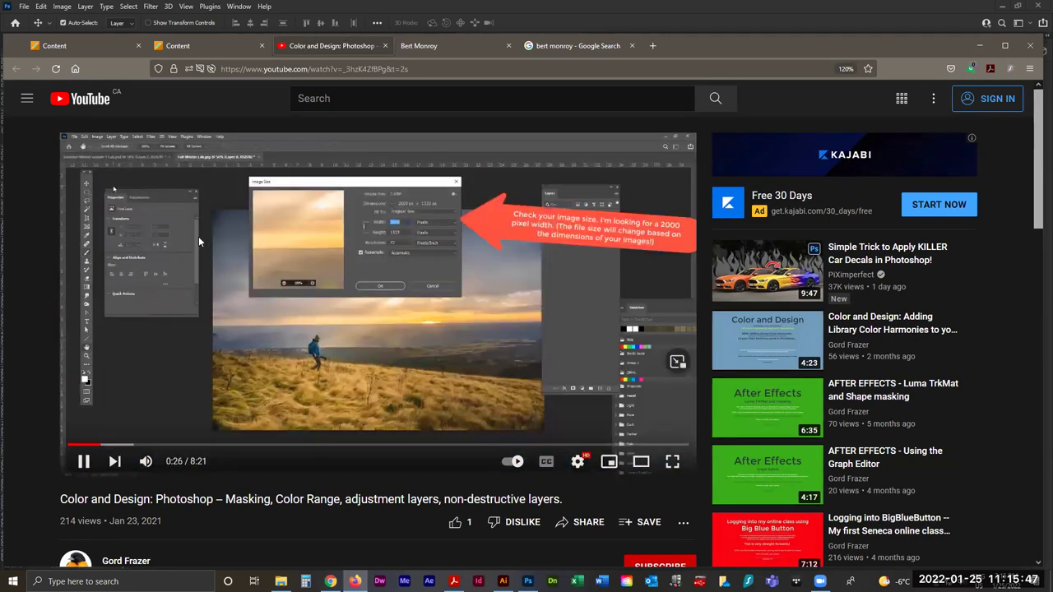
pyautogui.click(85, 445)
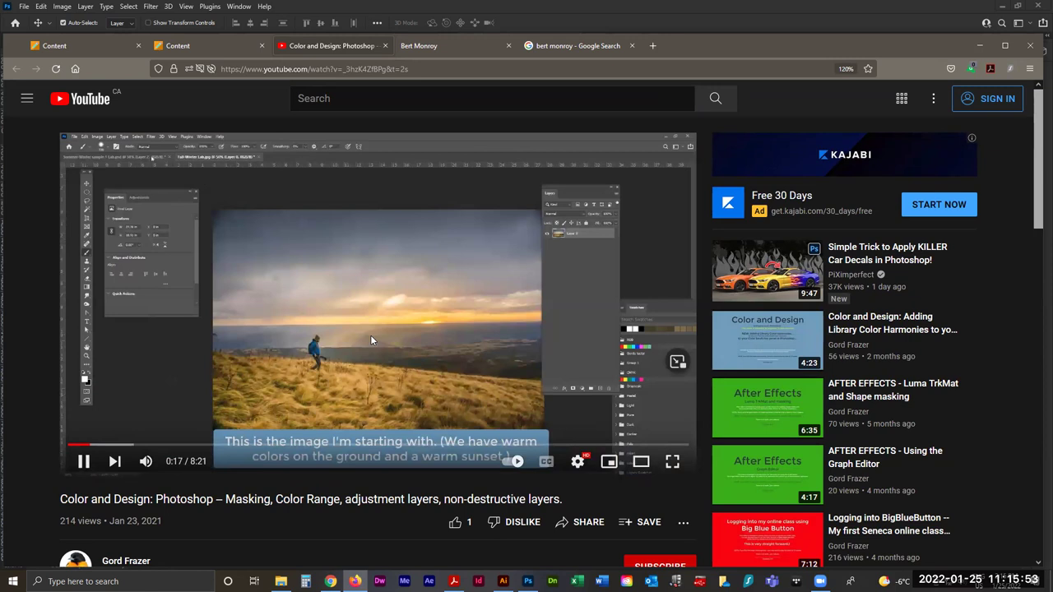
pyautogui.click(84, 463)
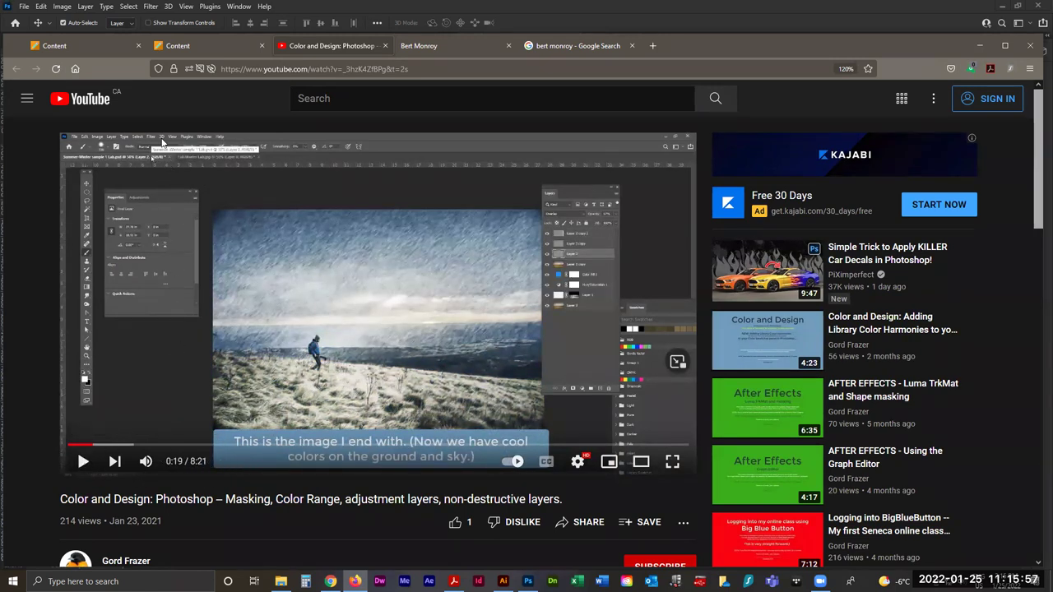
pyautogui.click(82, 463)
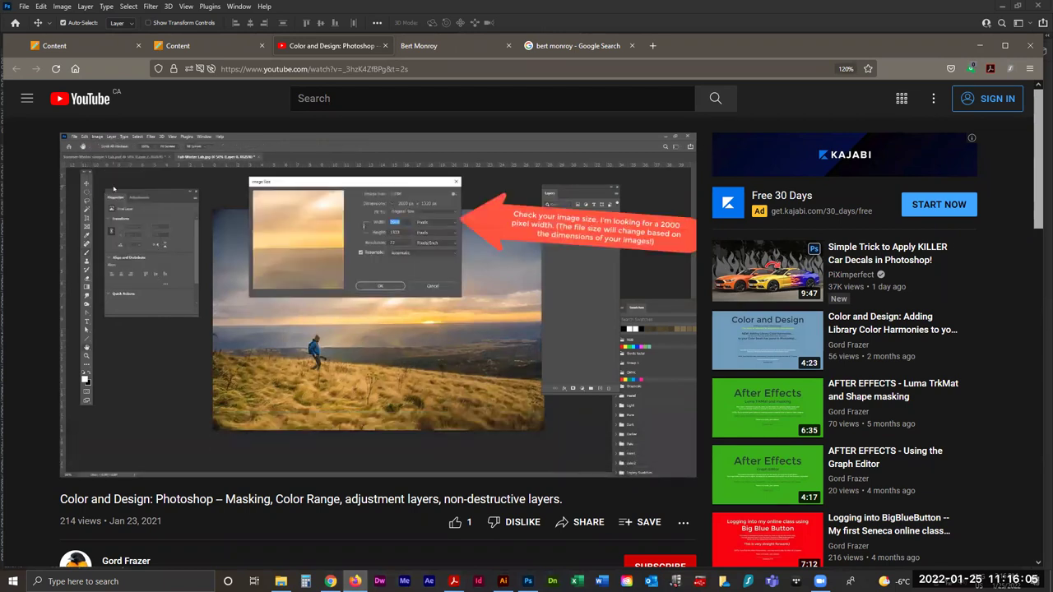
pyautogui.moveTo(390, 255)
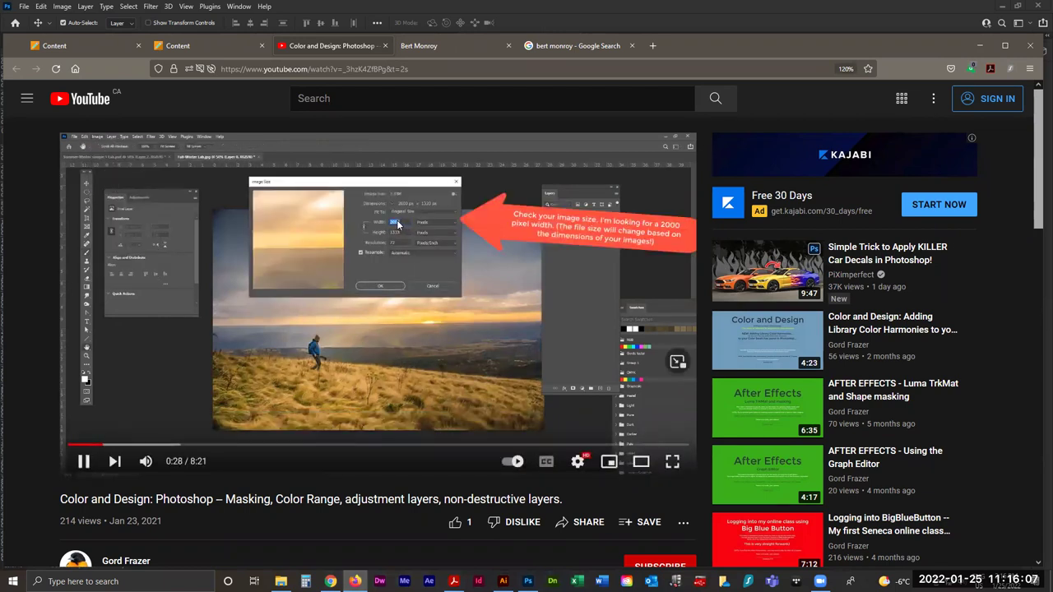
pyautogui.click(83, 462)
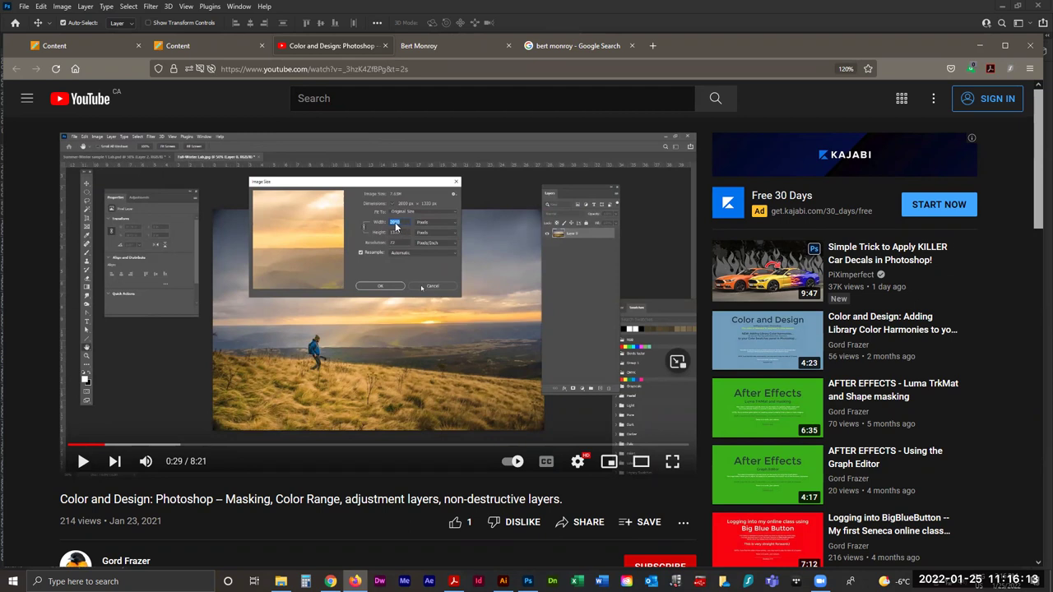
pyautogui.click(85, 462)
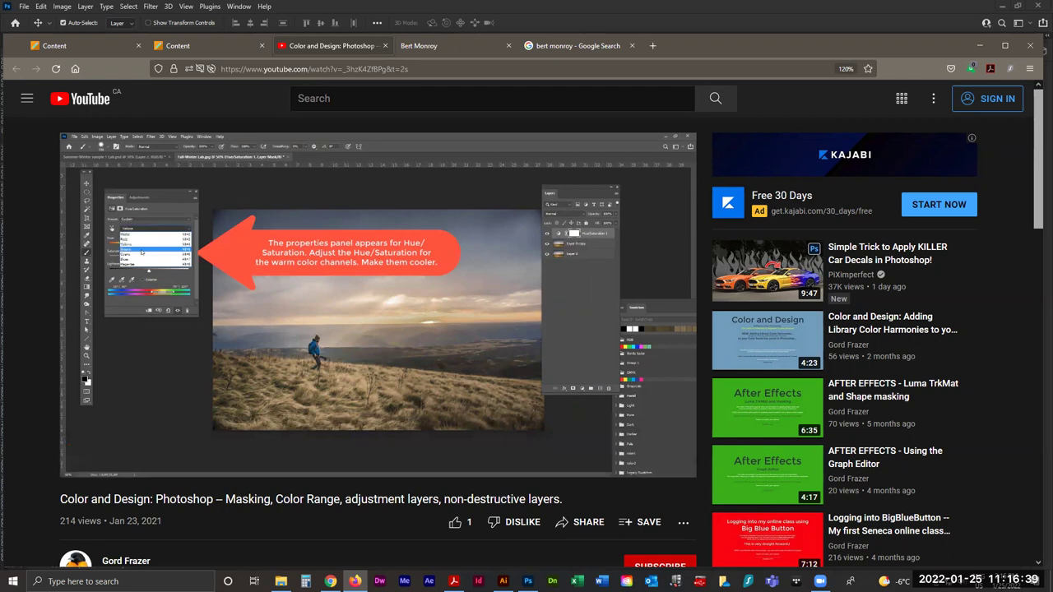
# Pause the tutorial at 1:10, resume, and stop at 1:47 on the cool-toned result.
pyautogui.moveTo(412, 321)
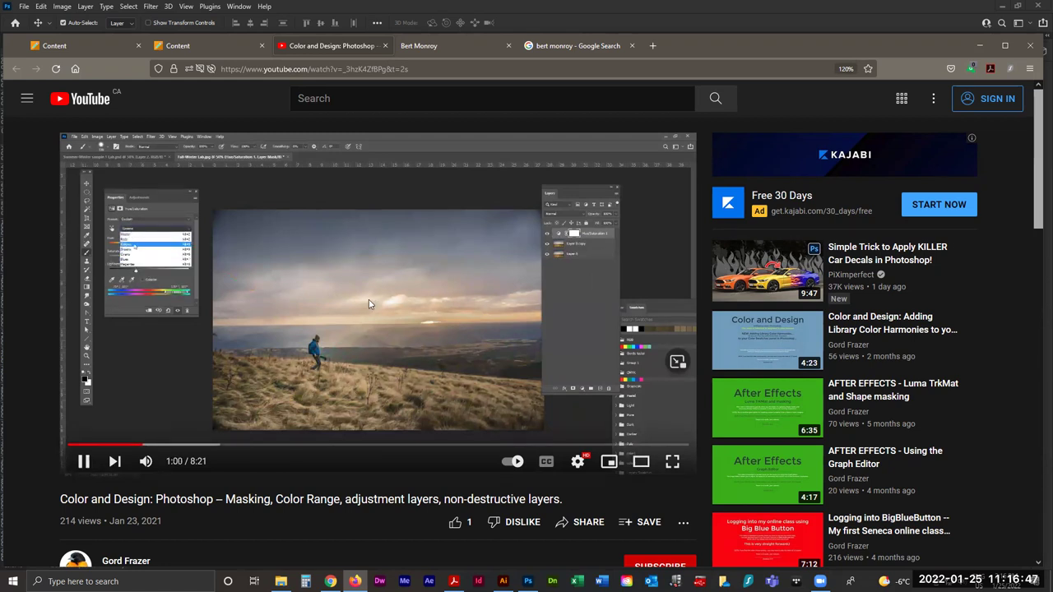
pyautogui.click(85, 462)
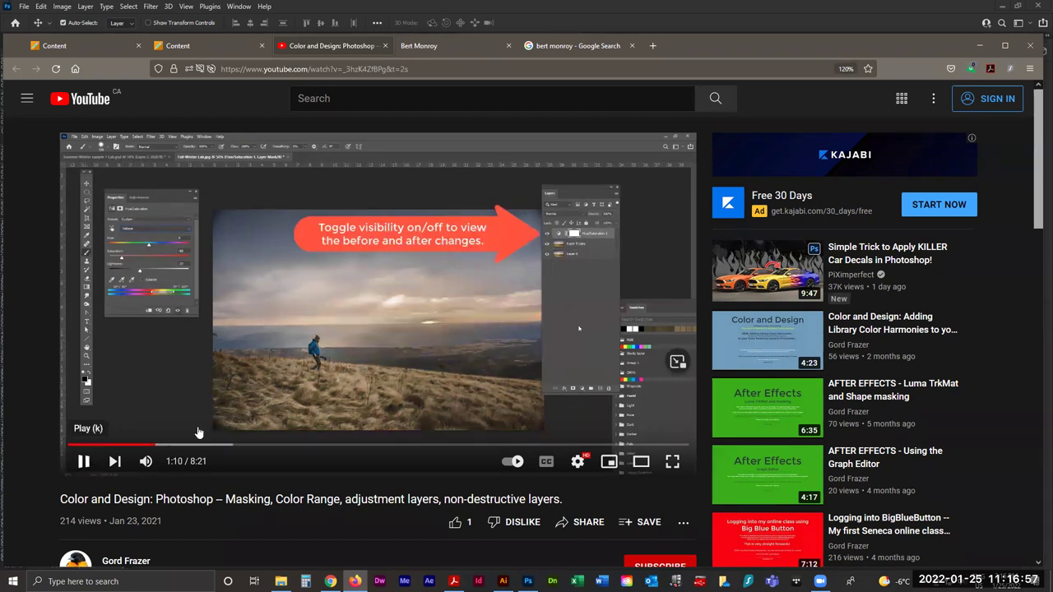
pyautogui.click(508, 264)
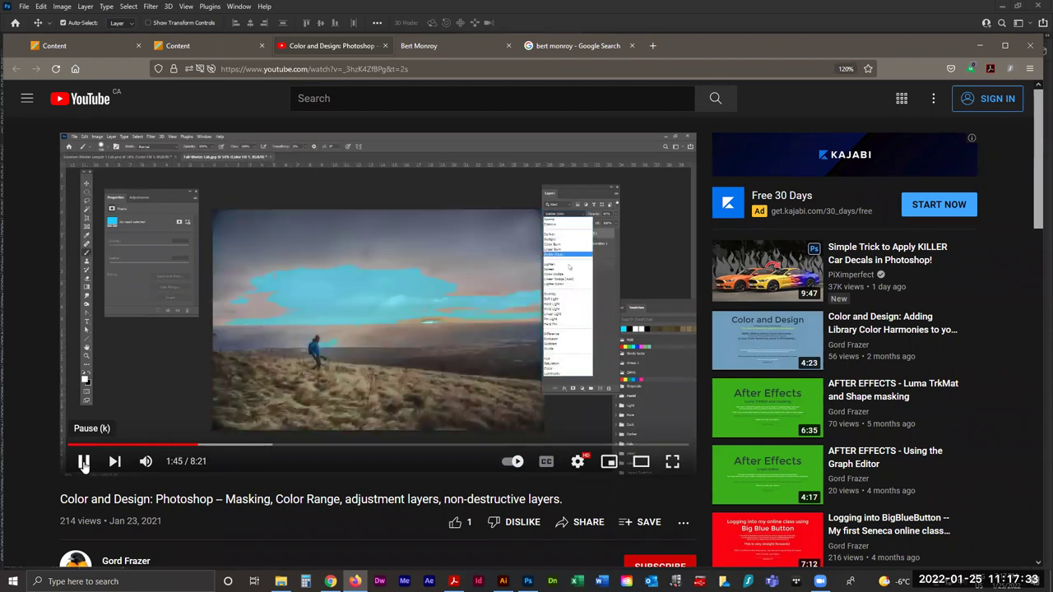
pyautogui.click(83, 464)
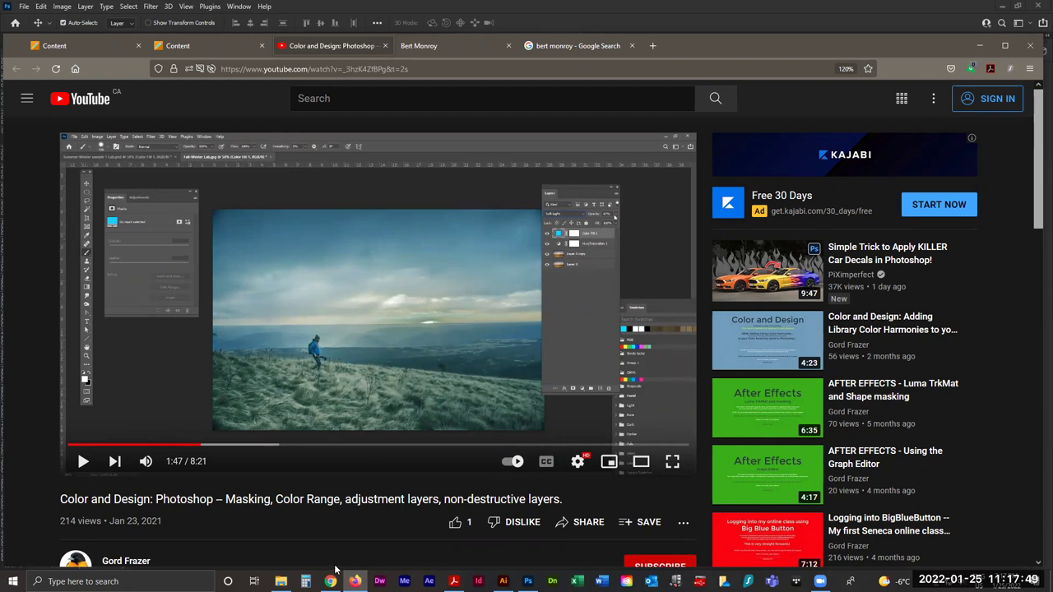
pyautogui.click(280, 582)
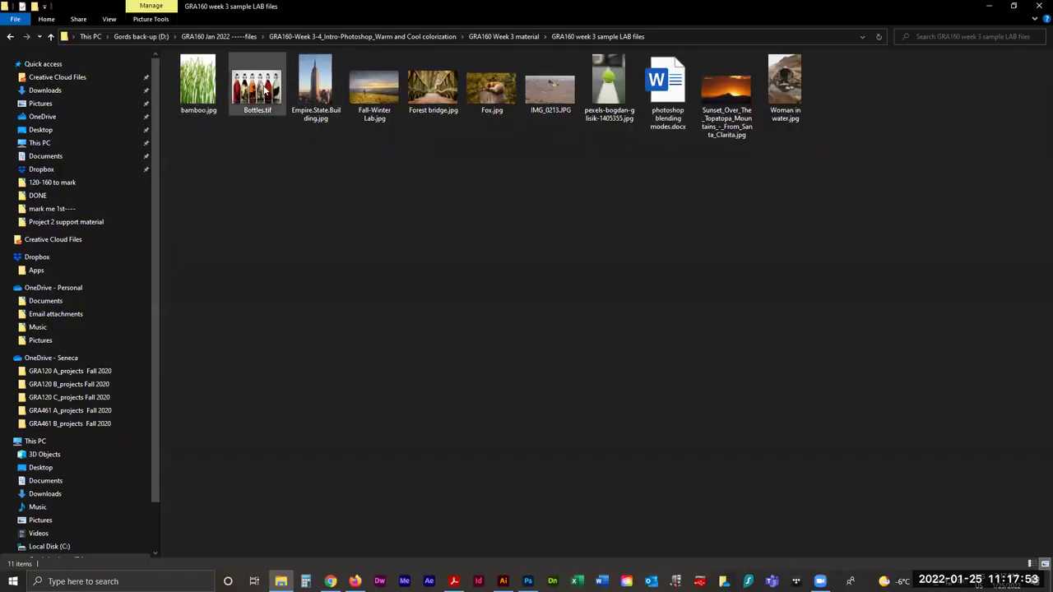
# Open photoshop blending modes.docx from the sample LAB files folder with editing enabled in Word.
pyautogui.click(666, 84)
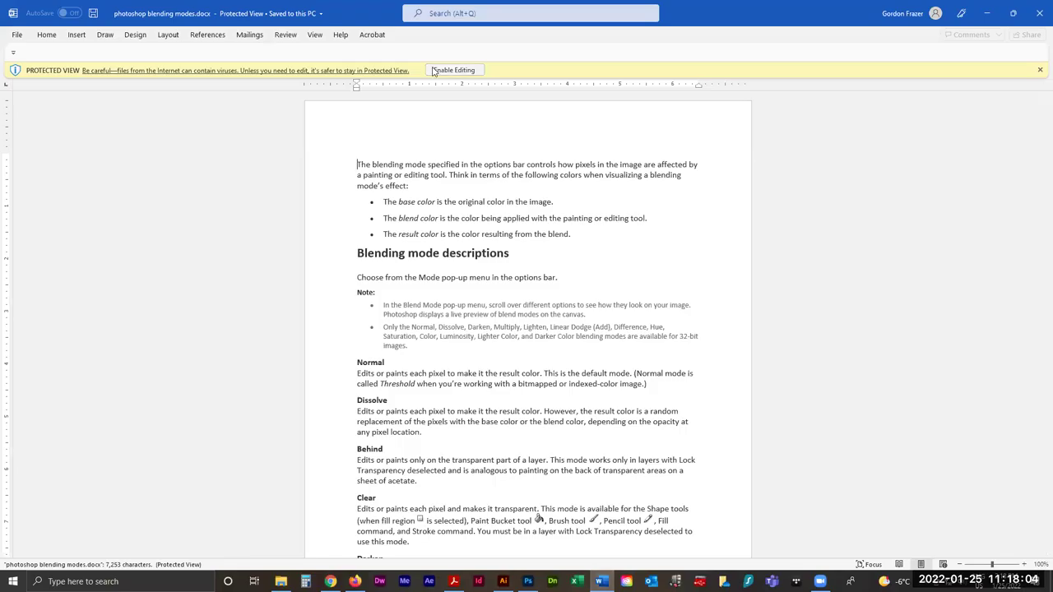
pyautogui.click(434, 71)
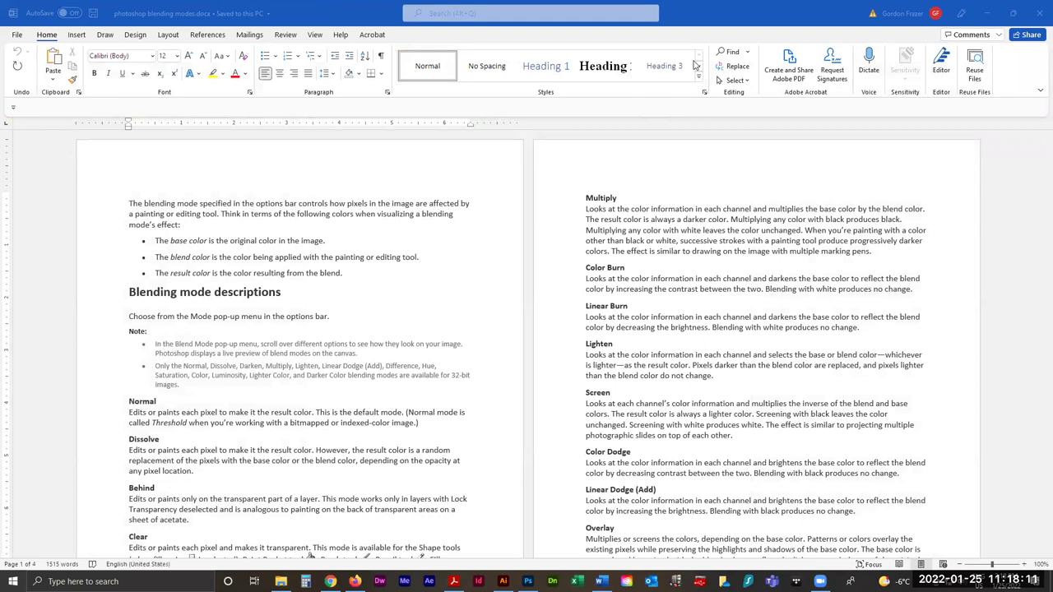
# Scroll to and highlight the Dissolve and Screen blending mode descriptions.
pyautogui.scroll(-3, 316, 426)
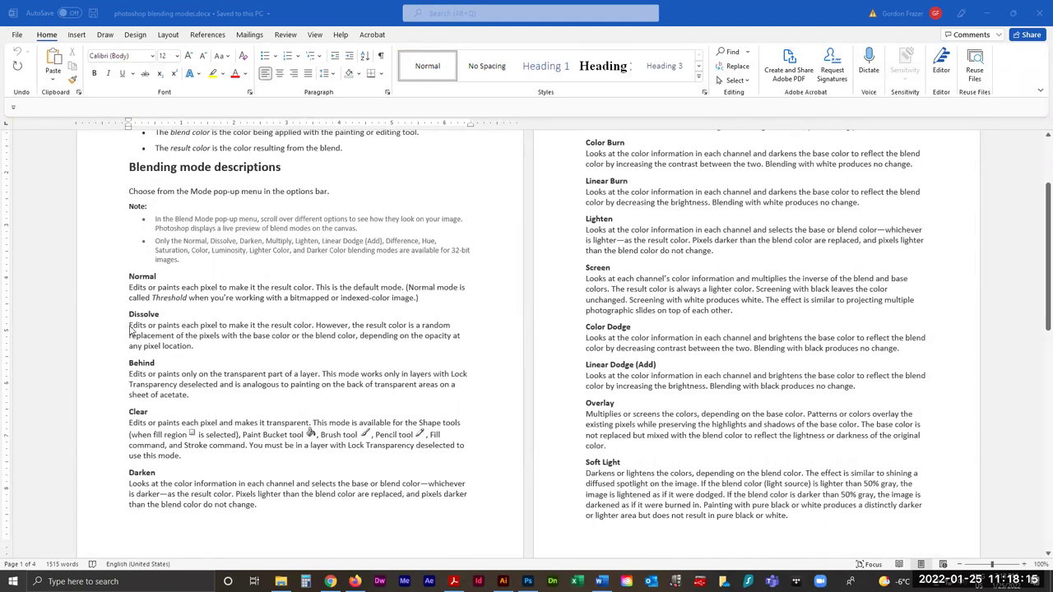
pyautogui.click(140, 361)
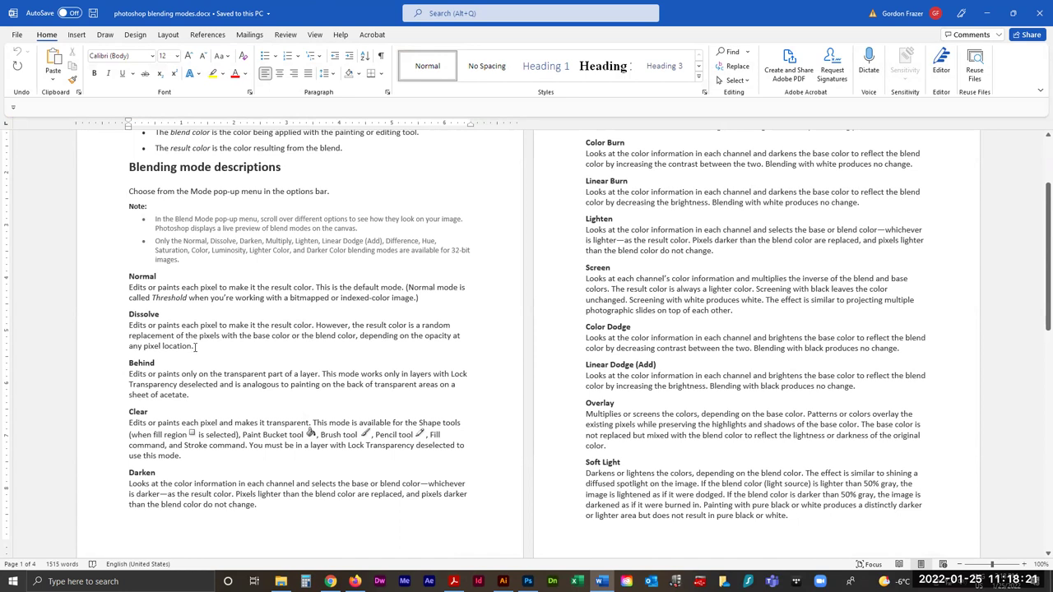
pyautogui.moveTo(195, 347); pyautogui.dragTo(123, 324)
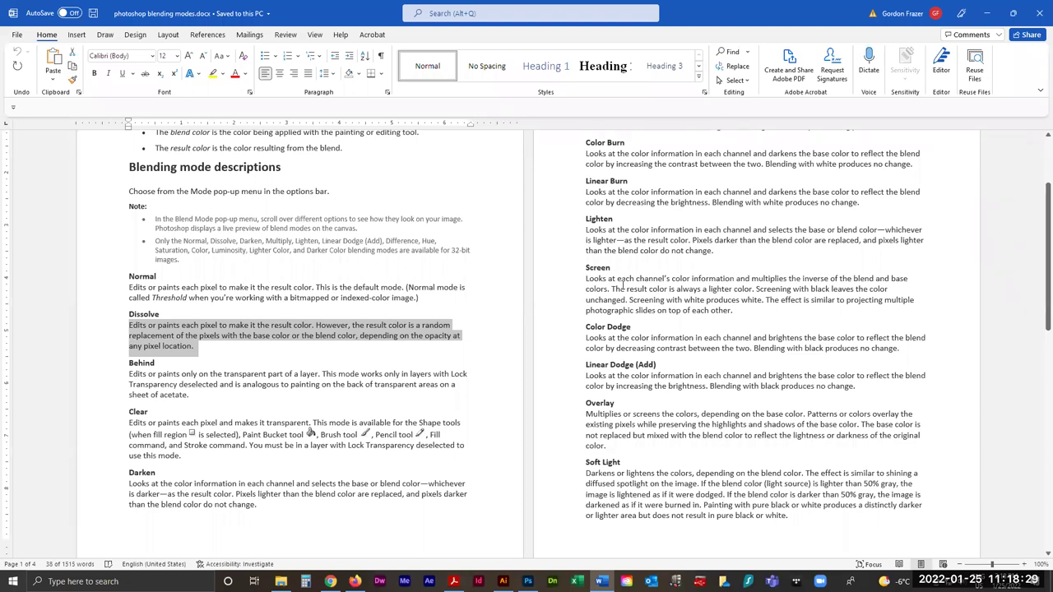
pyautogui.moveTo(734, 310); pyautogui.dragTo(586, 278)
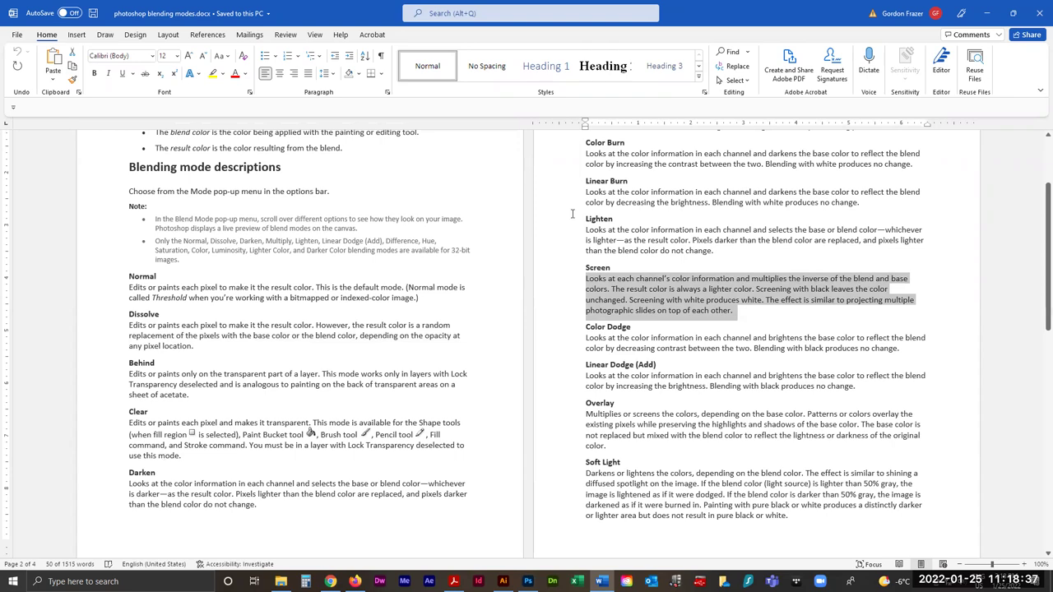
# Scroll the document, clear the Screen highlight, and return to the tutorial paused at 1:47.
pyautogui.scroll(-6, 660, 347)
pyautogui.scroll(-3, 660, 347)
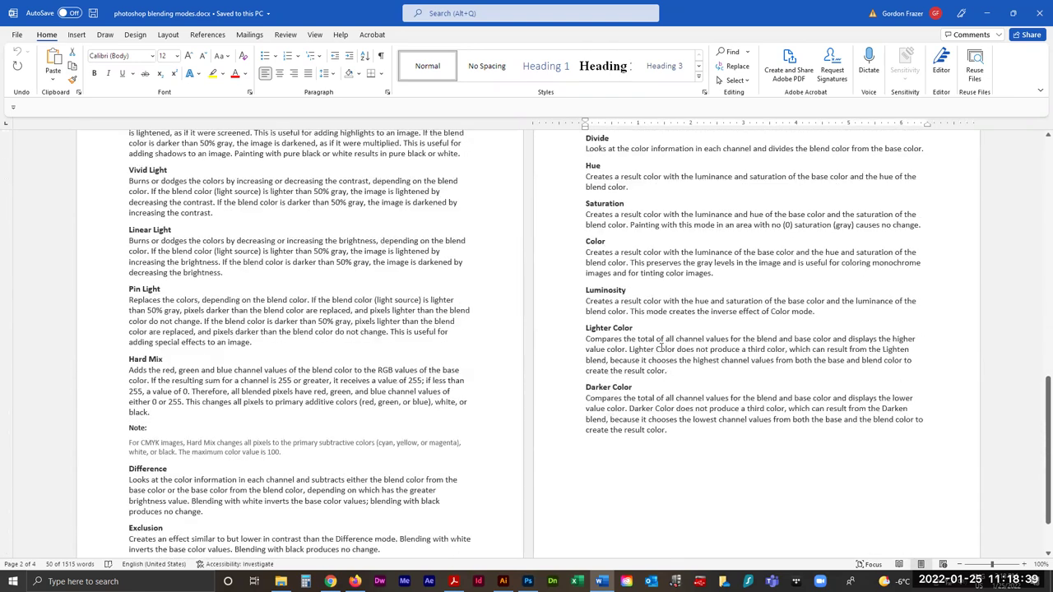
pyautogui.scroll(10, 661, 347)
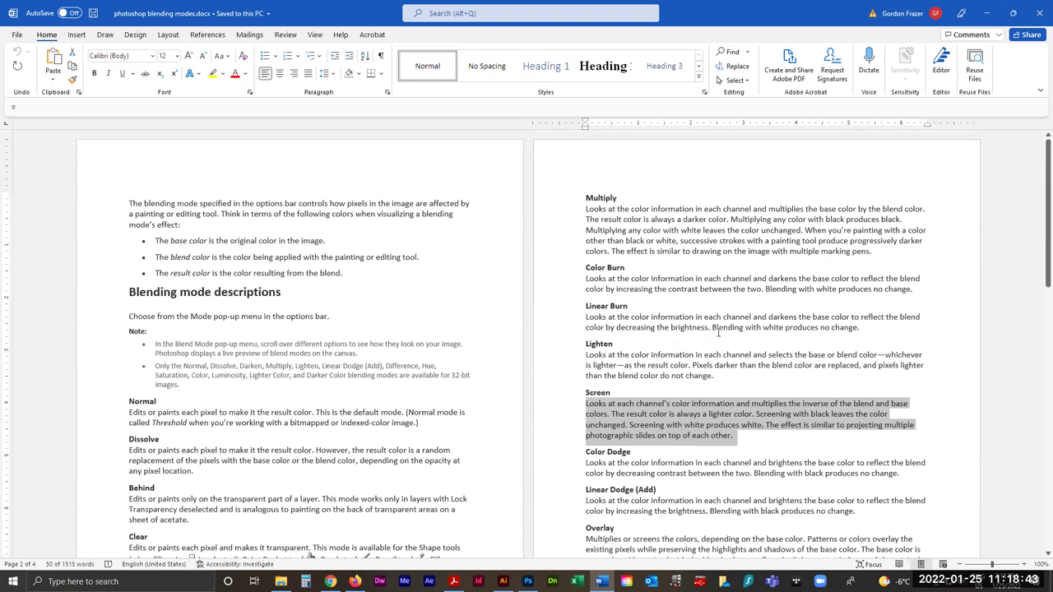
pyautogui.click(702, 303)
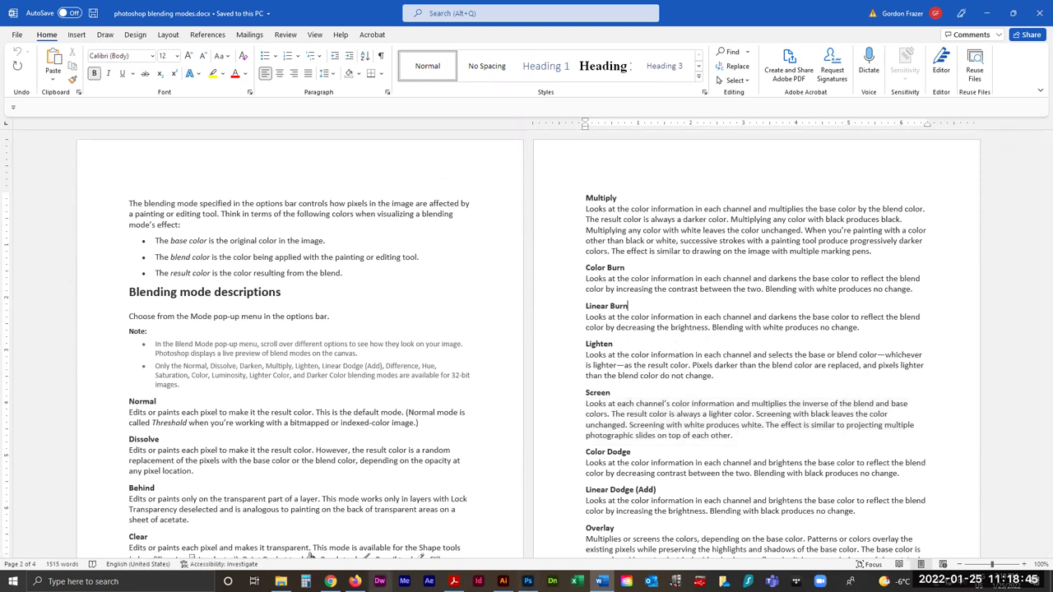
pyautogui.click(354, 581)
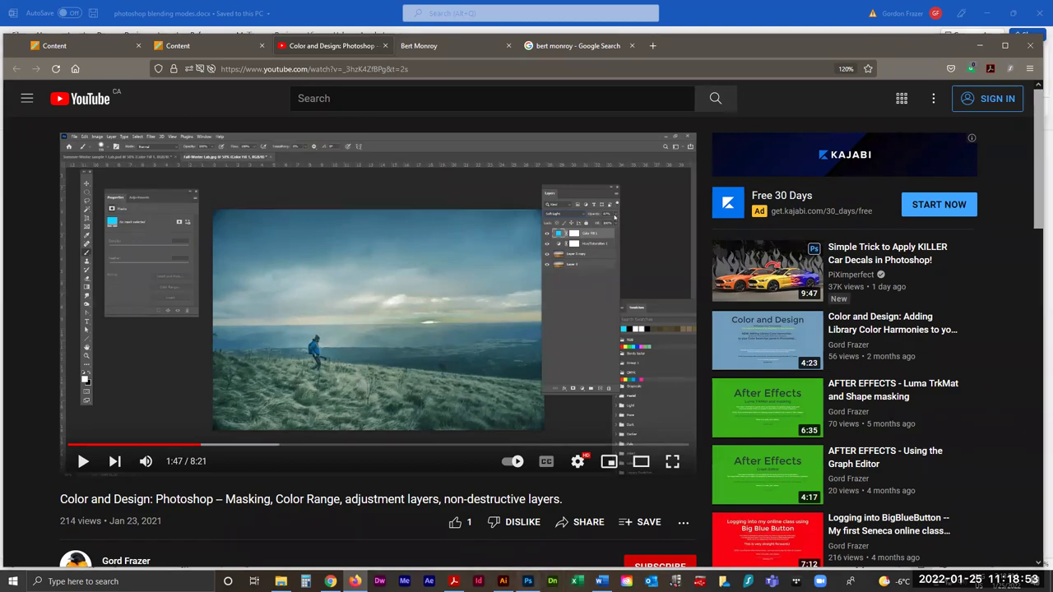
# Unlock the Background into Layer 0, duplicate it as Layer 0 copy, and move the Layers panel right.
pyautogui.click(528, 581)
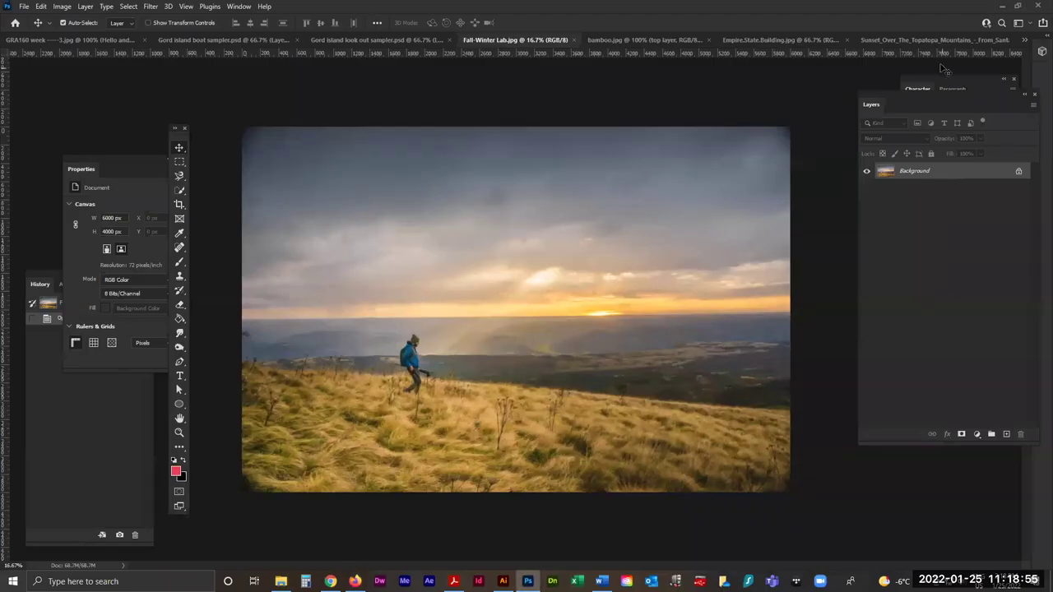
pyautogui.moveTo(915, 93); pyautogui.dragTo(722, 91)
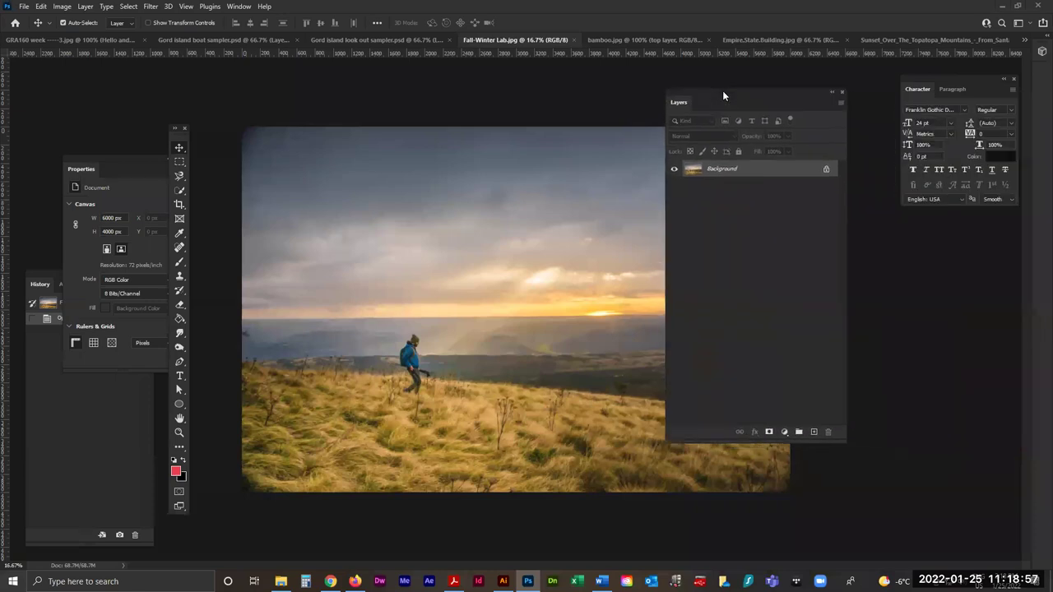
pyautogui.click(826, 169)
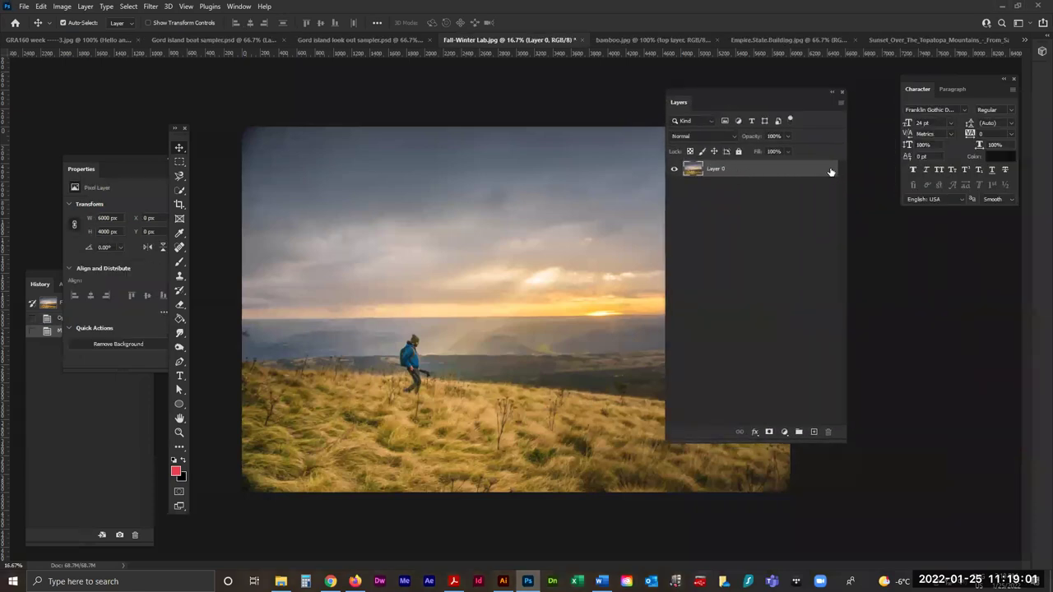
pyautogui.click(737, 151)
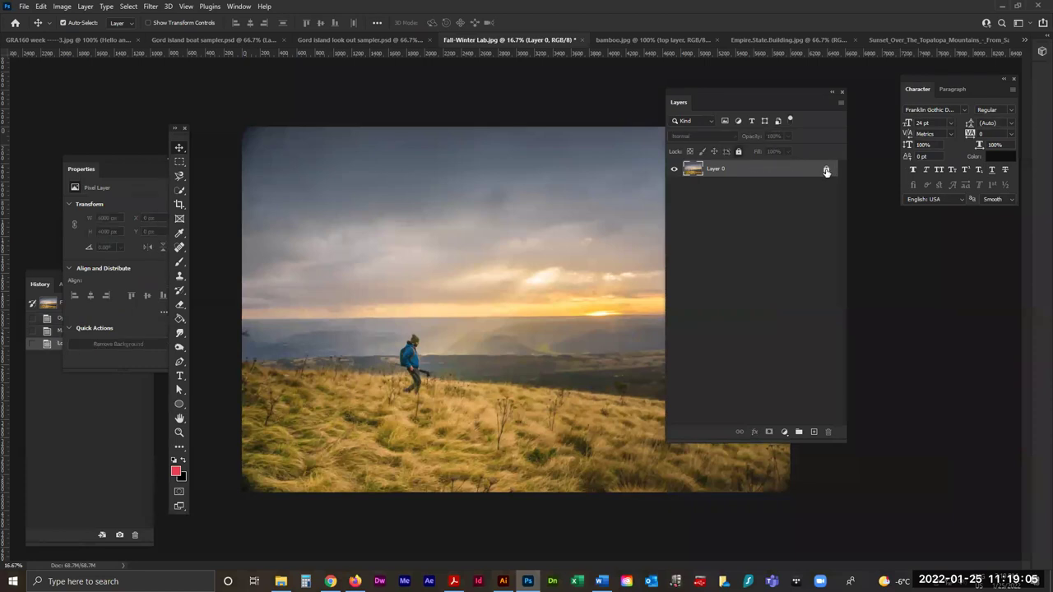
pyautogui.click(826, 170)
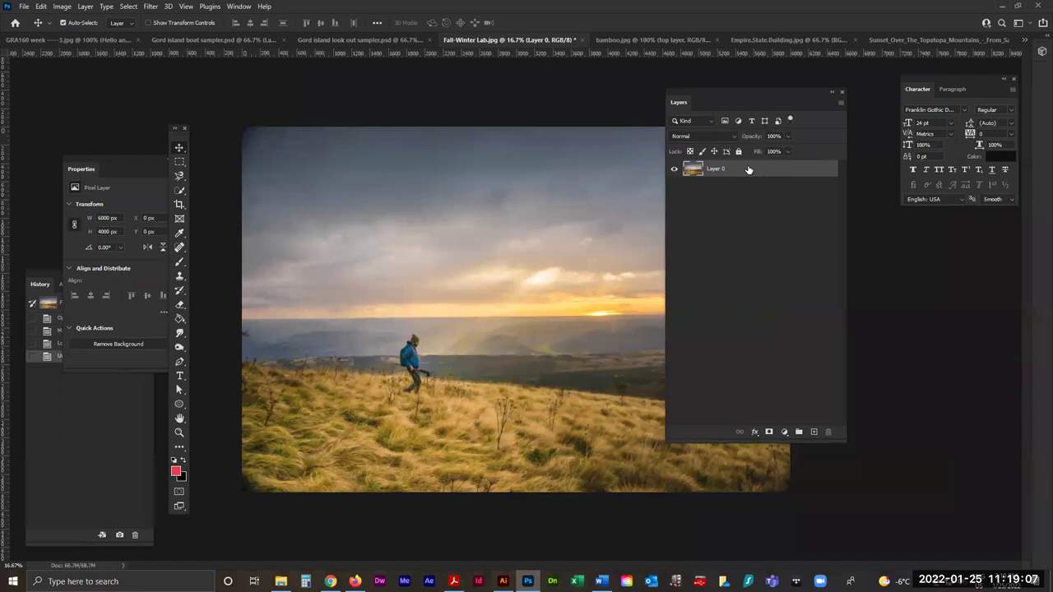
pyautogui.moveTo(747, 168); pyautogui.dragTo(815, 432)
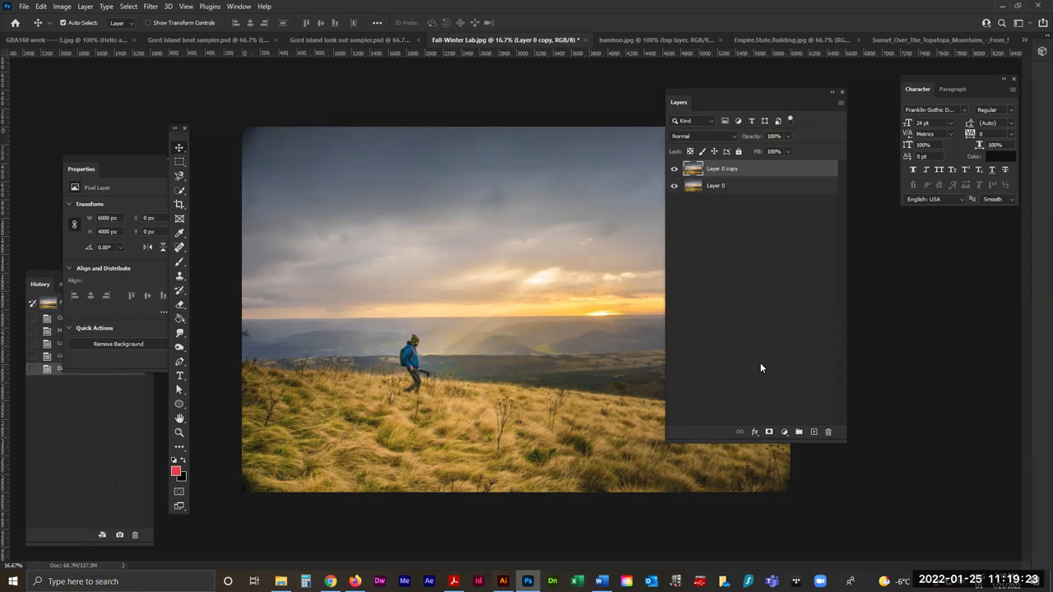
pyautogui.moveTo(752, 91); pyautogui.dragTo(850, 86)
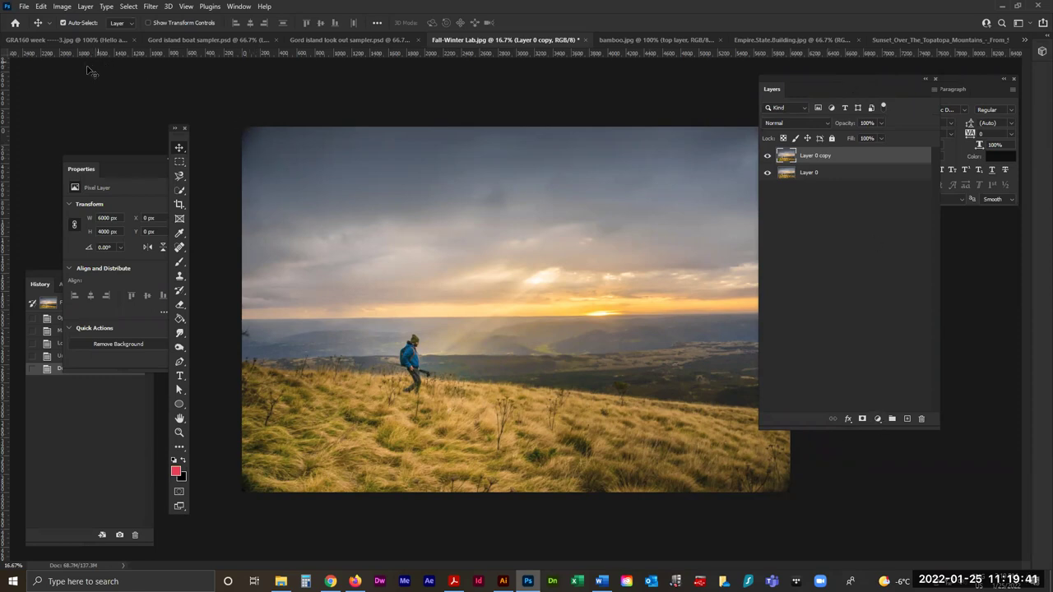
# Resize the image to 2000 × 1333 px at 72 pixels/inch with width and height linked.
pyautogui.click(63, 8)
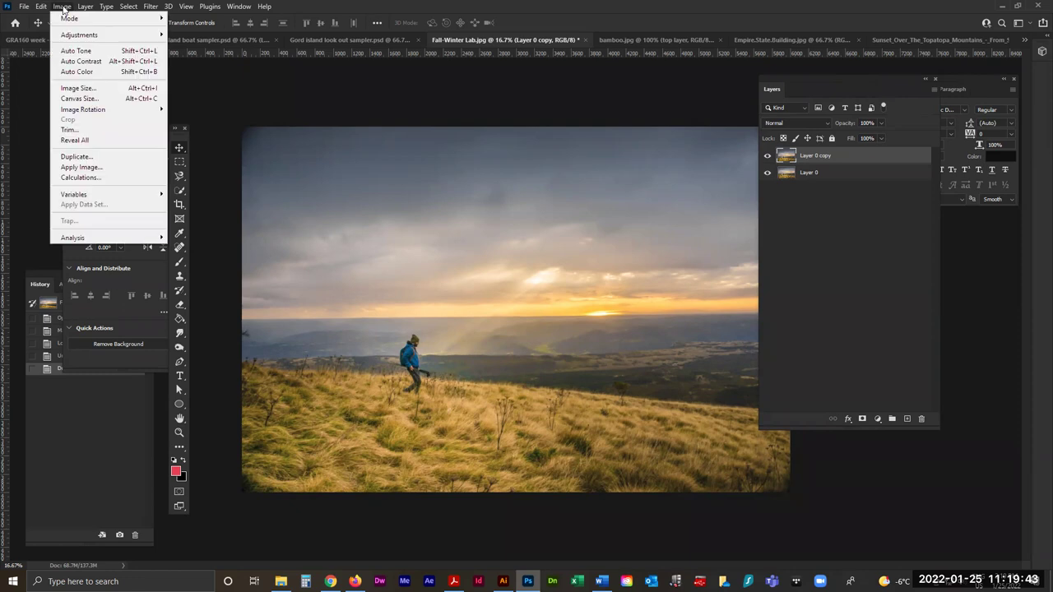
pyautogui.click(106, 89)
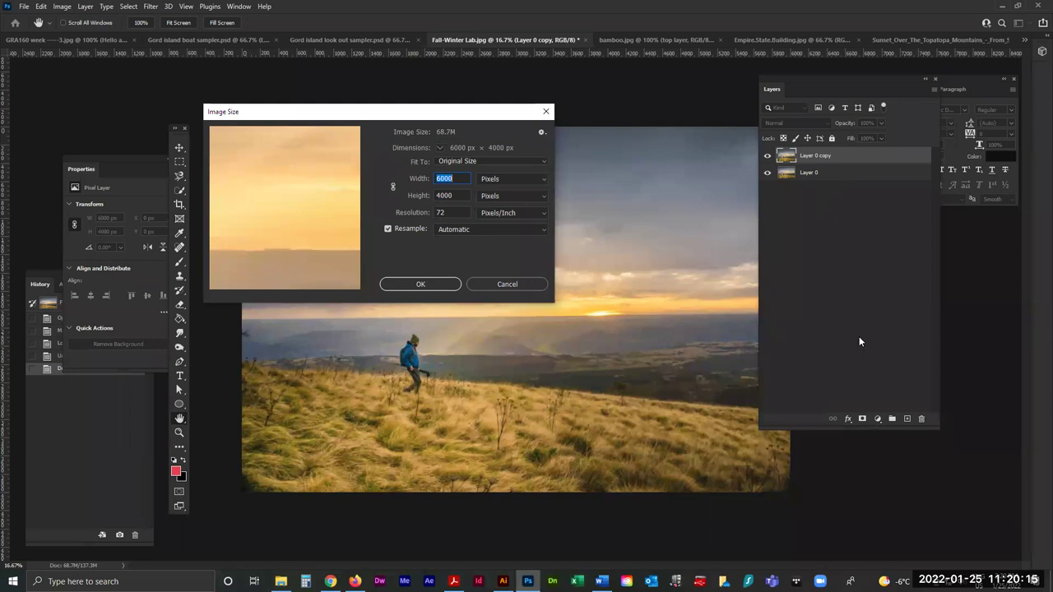
pyautogui.moveTo(451, 212); pyautogui.dragTo(422, 210)
pyautogui.write('300')
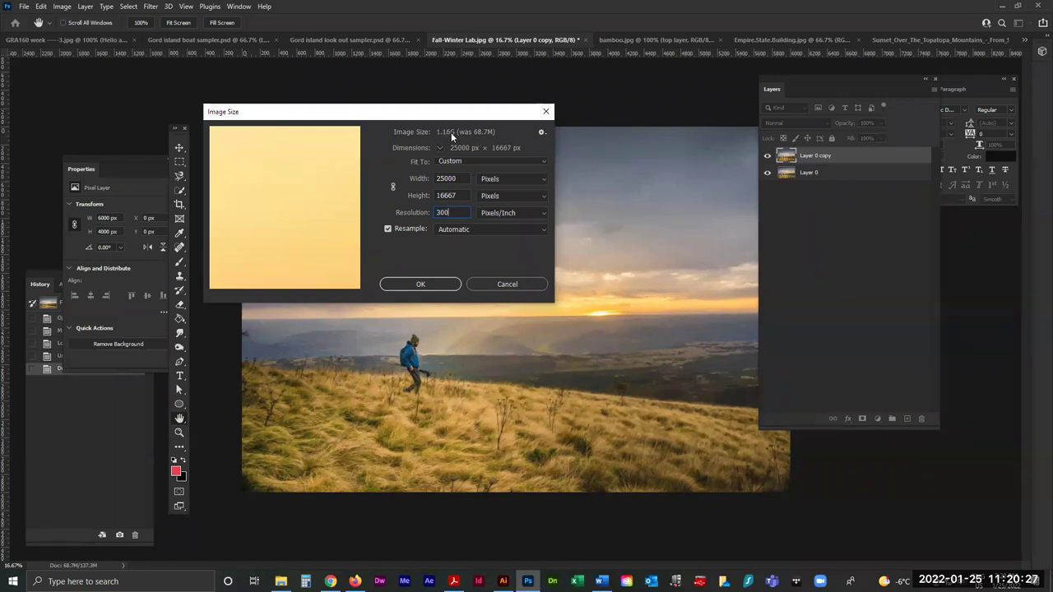
pyautogui.doubleClick(454, 214)
pyautogui.write('72')
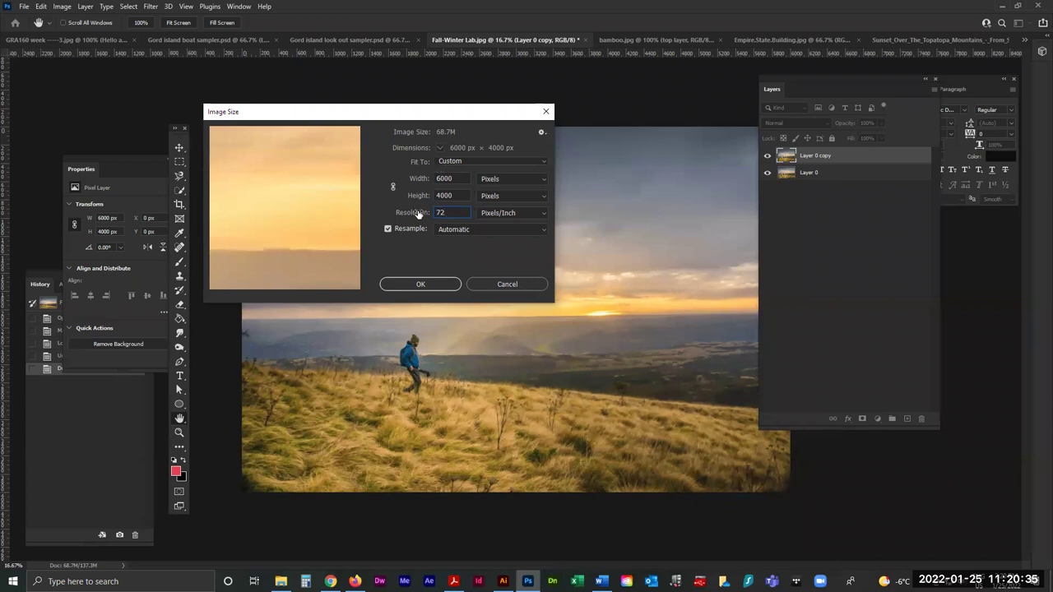
pyautogui.click(457, 179)
pyautogui.moveTo(459, 177); pyautogui.dragTo(438, 177)
pyautogui.write('2000')
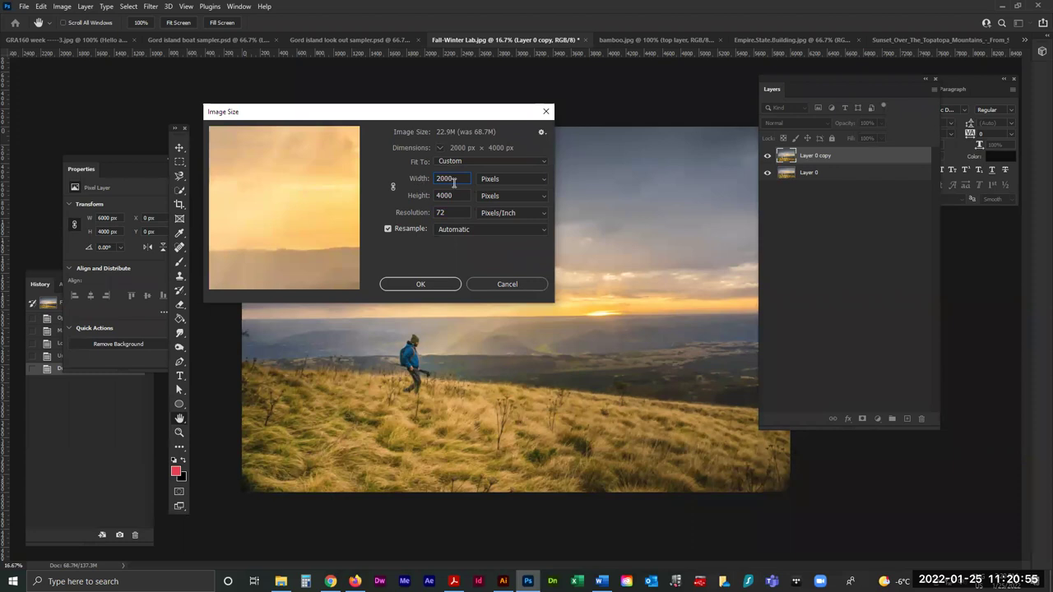
pyautogui.click(393, 187)
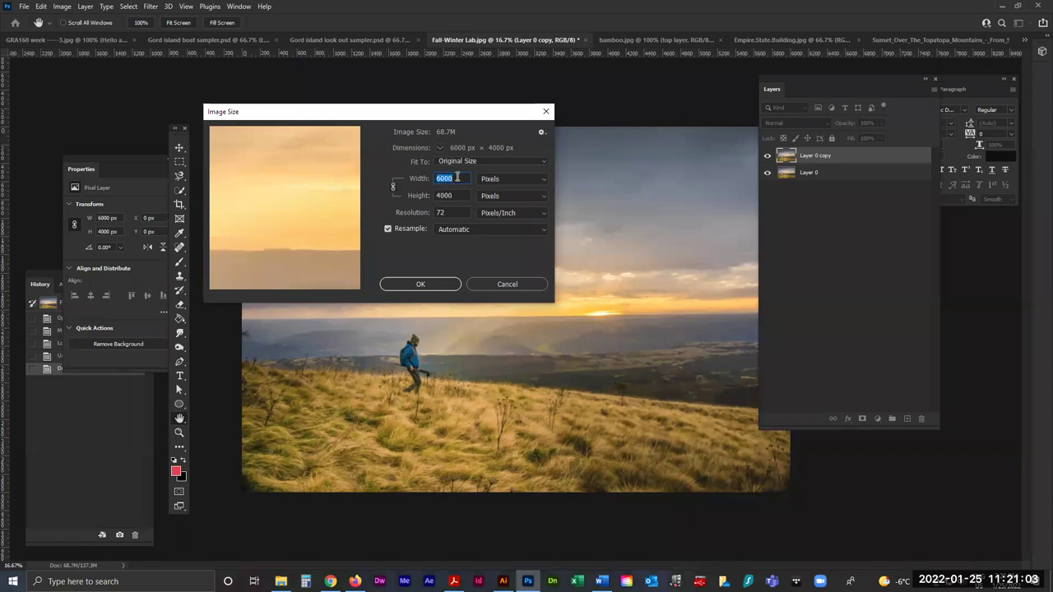
pyautogui.write('2000')
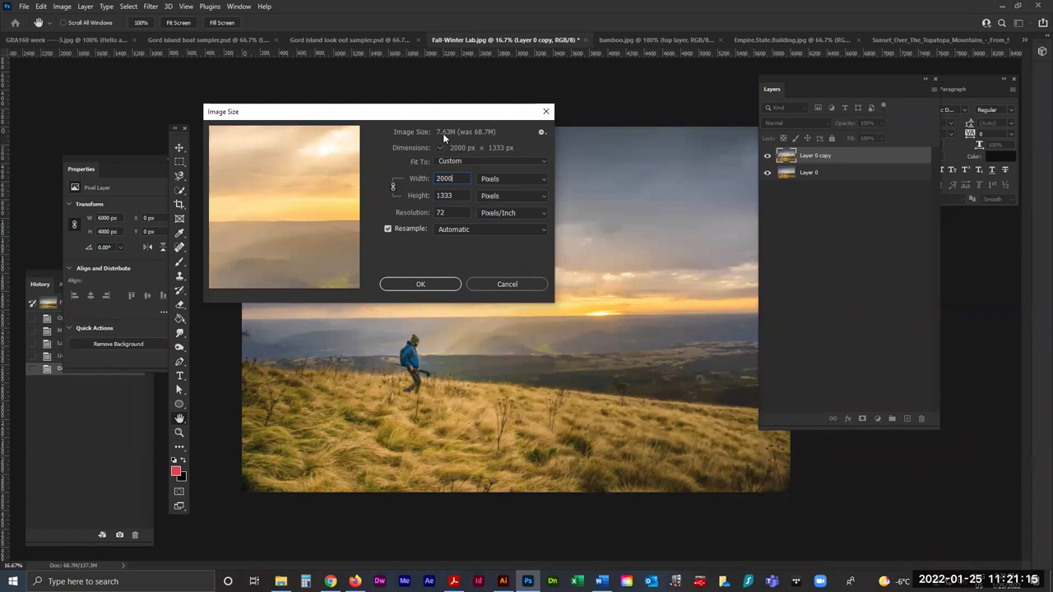
pyautogui.click(434, 285)
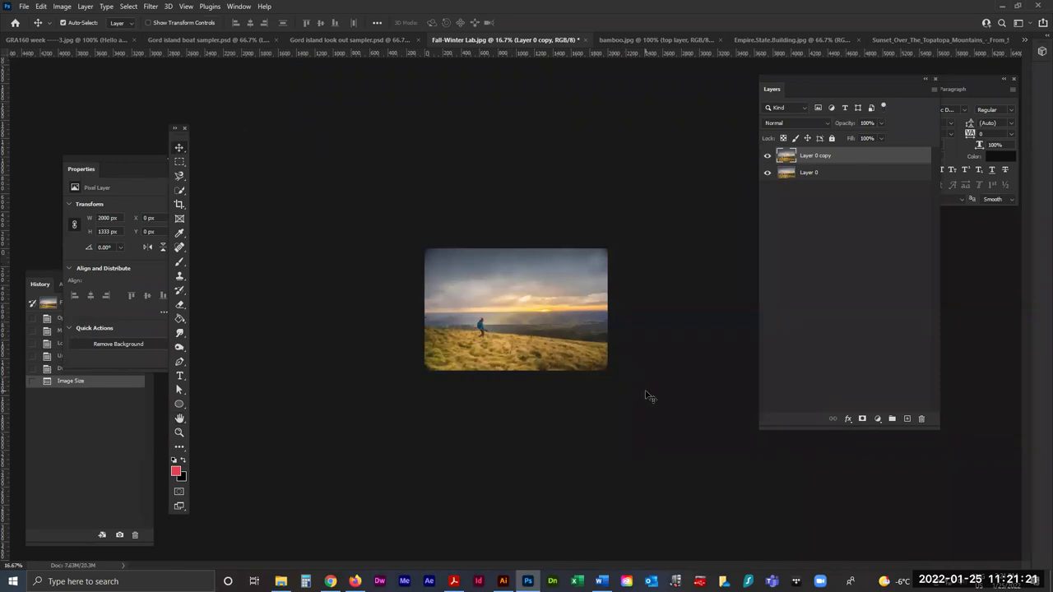
# Zoom the 2000 × 1333 px photo to 50% and move the Layers panel to the right side.
pyautogui.hotkey('ctrl', '+')
pyautogui.hotkey('ctrl', '+')
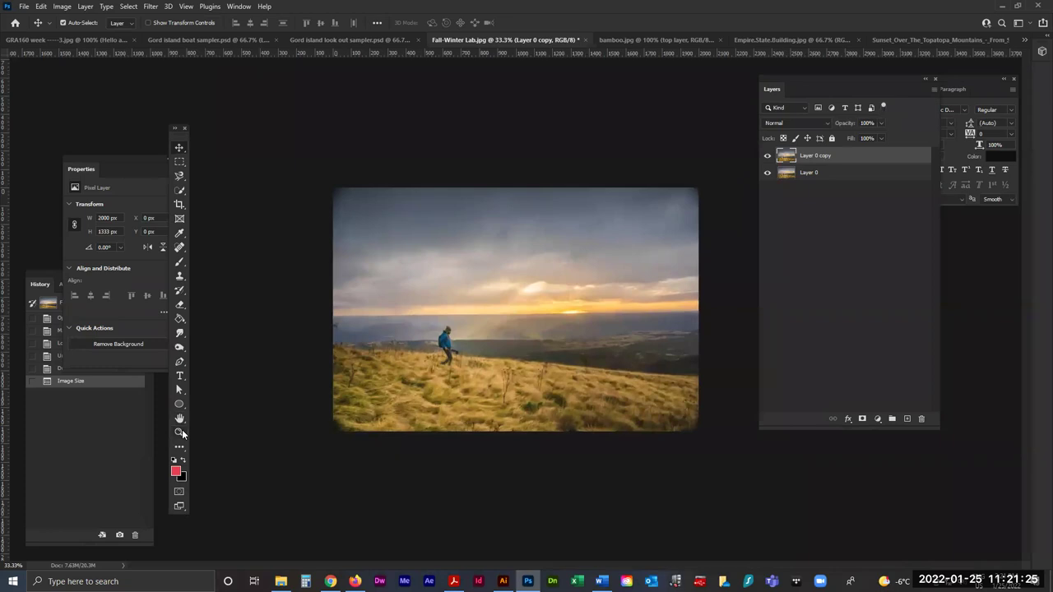
pyautogui.hotkey('ctrl', '+')
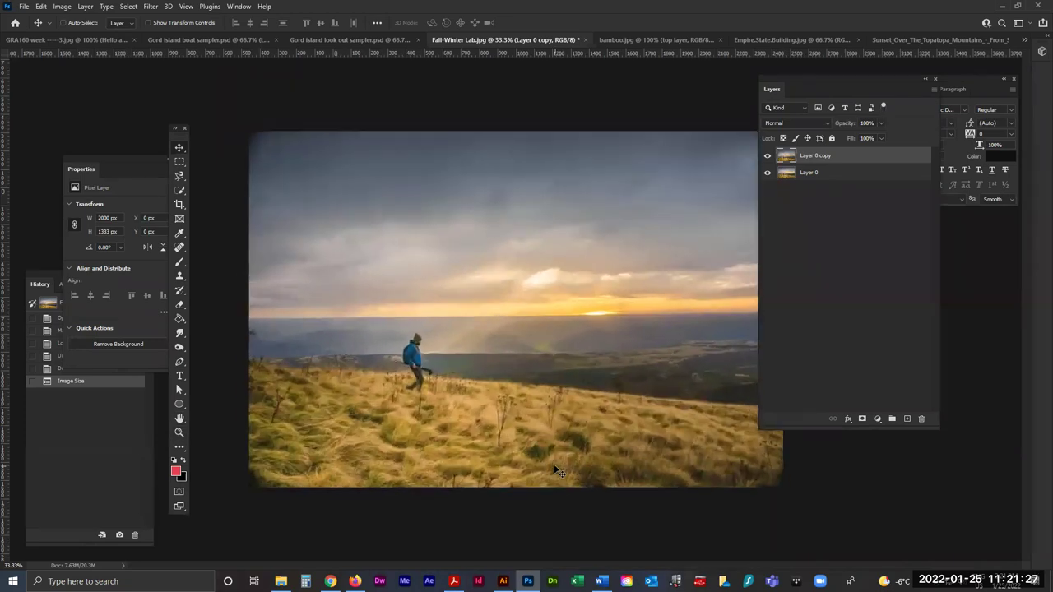
pyautogui.moveTo(836, 80); pyautogui.dragTo(836, 105)
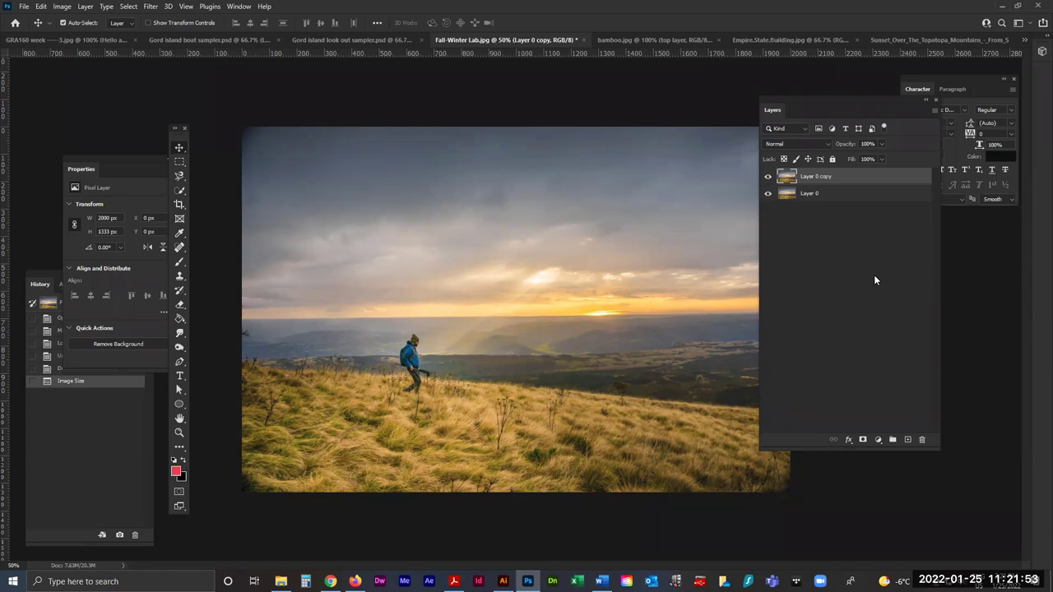
pyautogui.moveTo(794, 100); pyautogui.dragTo(840, 77)
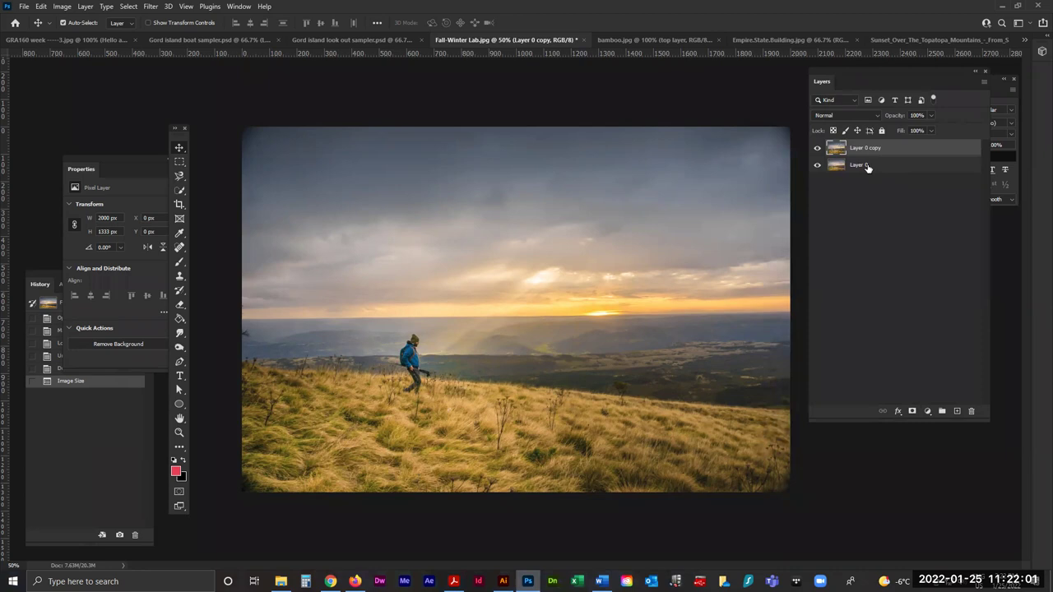
pyautogui.click(927, 412)
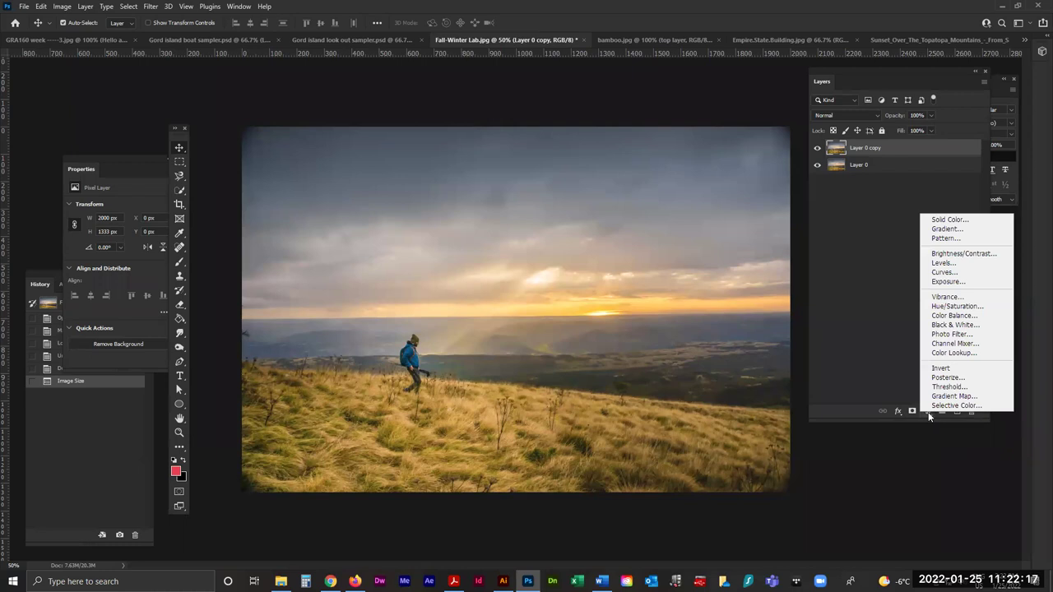
# Add a Hue/Saturation 1 adjustment layer, move its settings panel aside, and select Layer 0 copy.
pyautogui.click(895, 357)
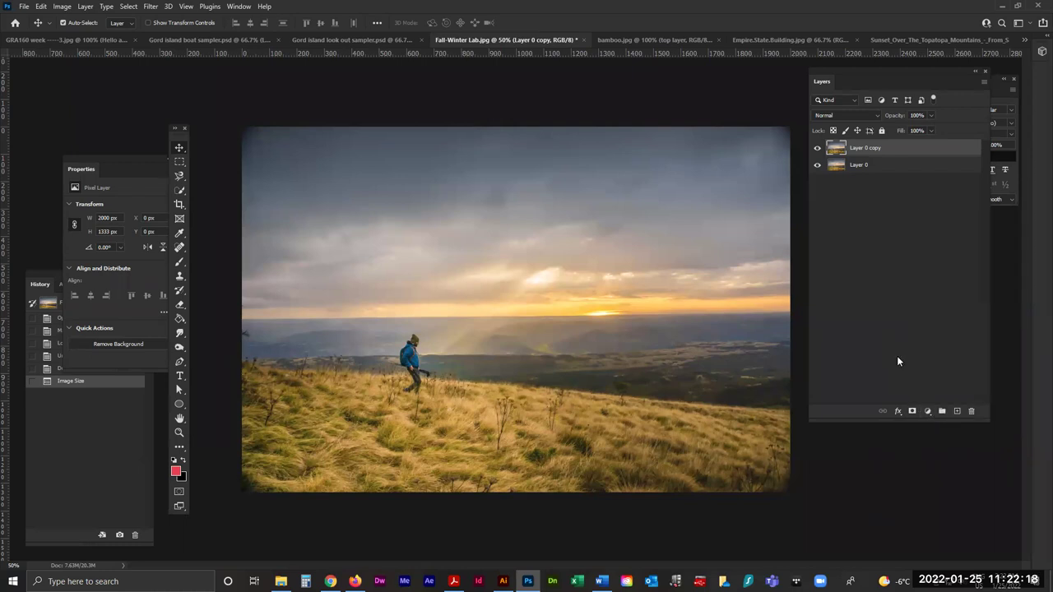
pyautogui.click(928, 413)
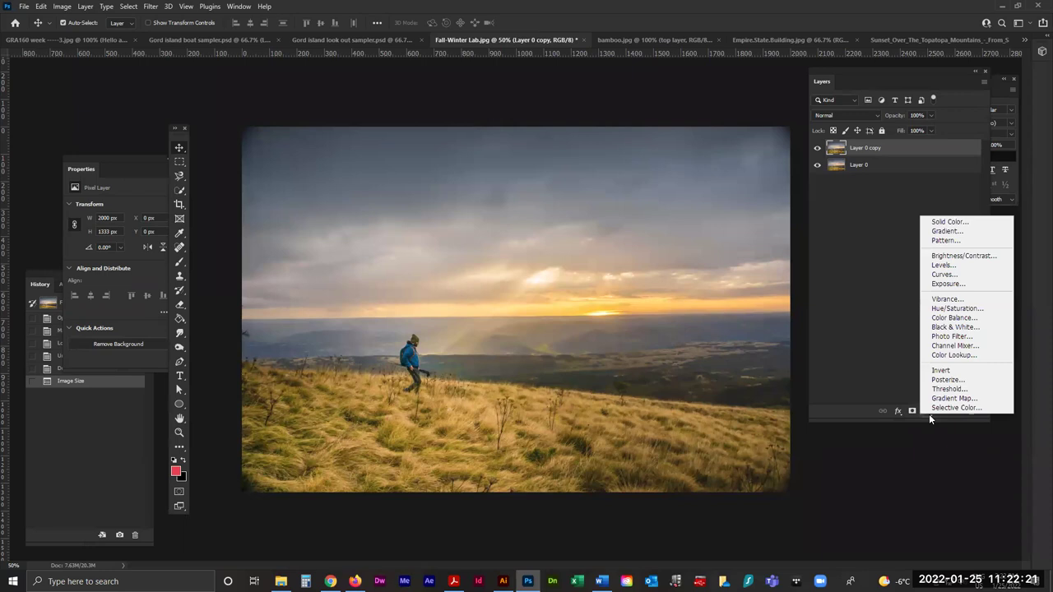
pyautogui.click(941, 309)
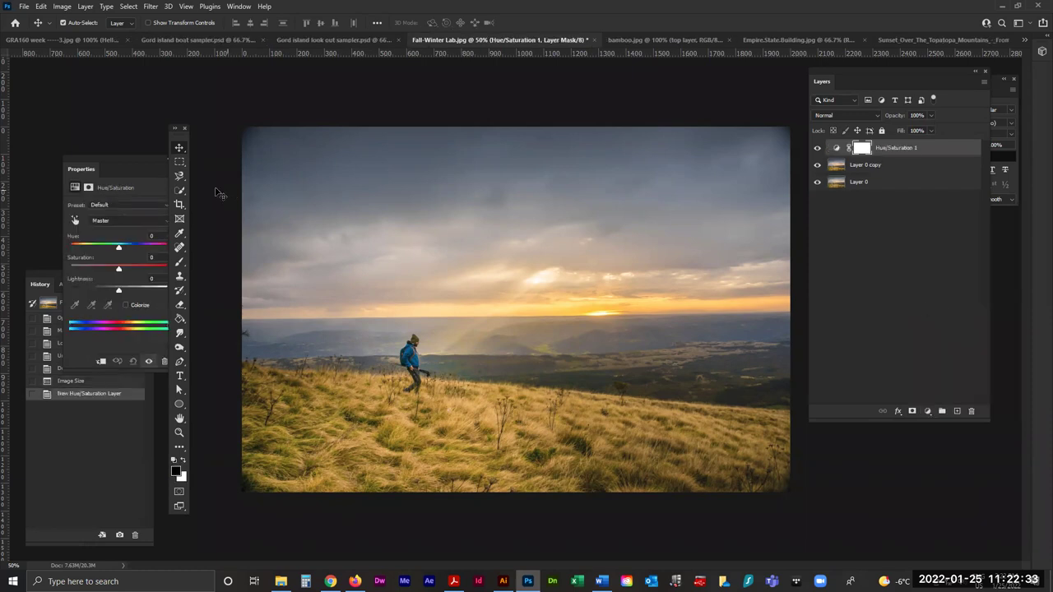
pyautogui.moveTo(109, 156); pyautogui.dragTo(80, 143)
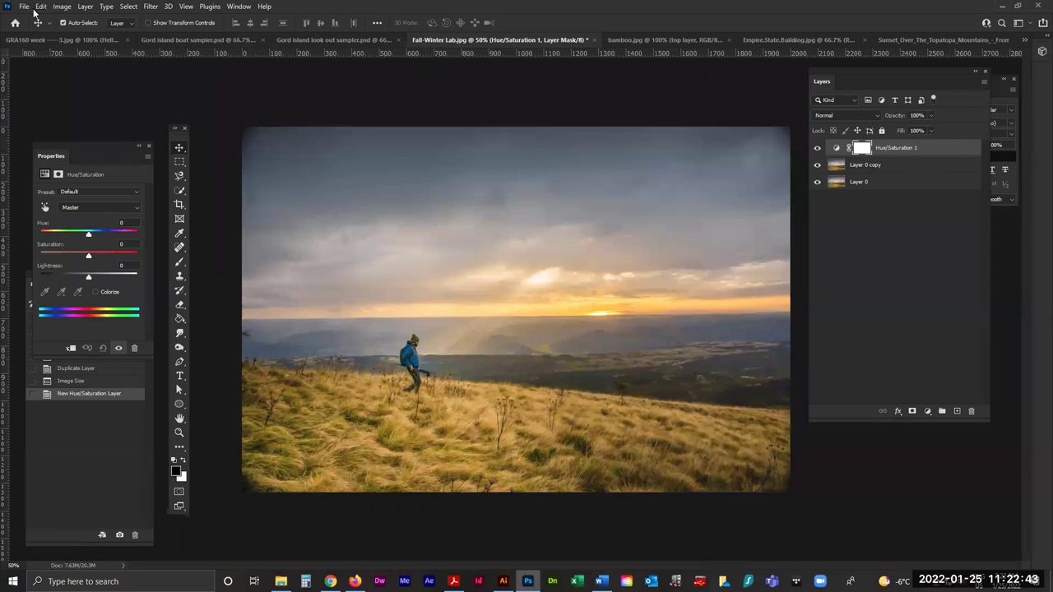
pyautogui.click(859, 165)
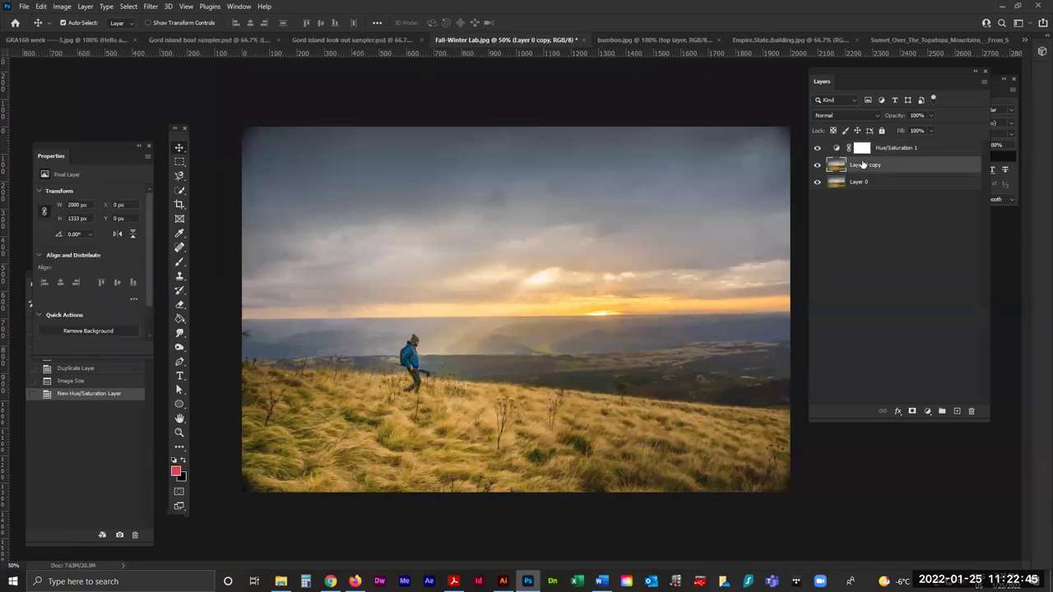
pyautogui.click(62, 7)
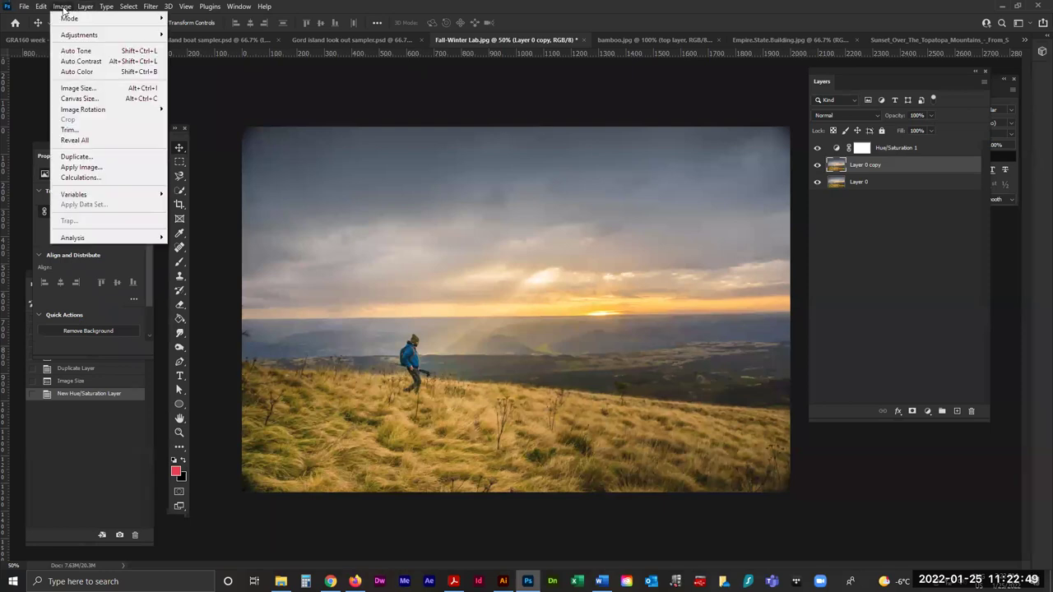
pyautogui.moveTo(72, 36)
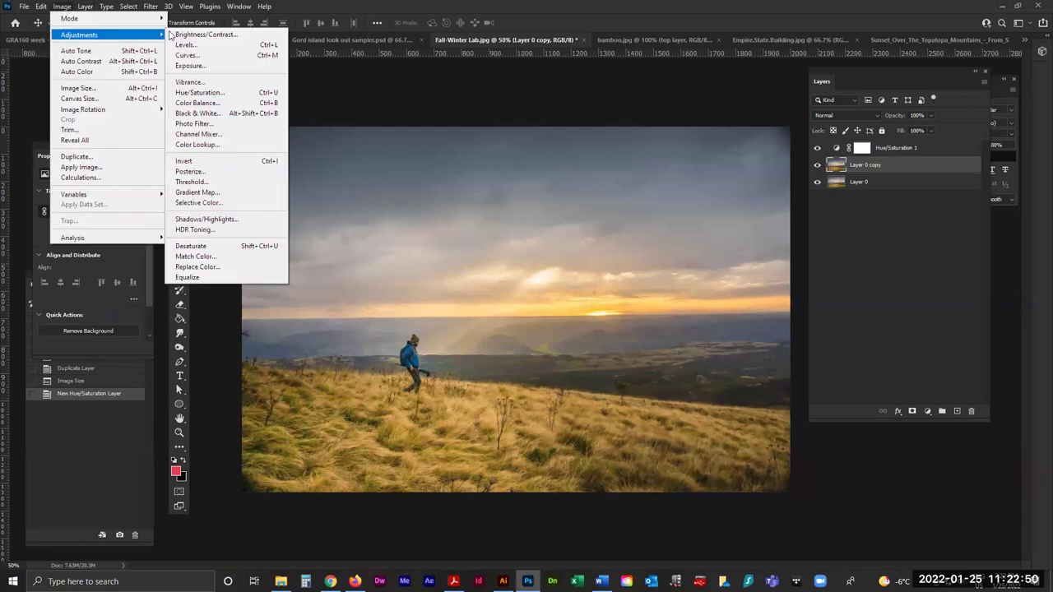
pyautogui.click(210, 95)
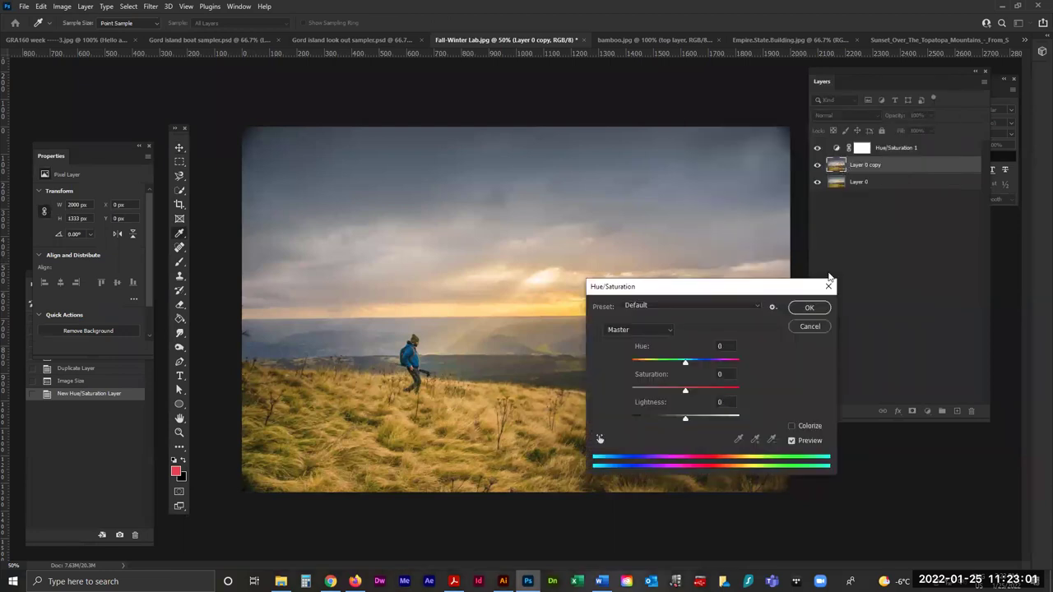
pyautogui.click(809, 327)
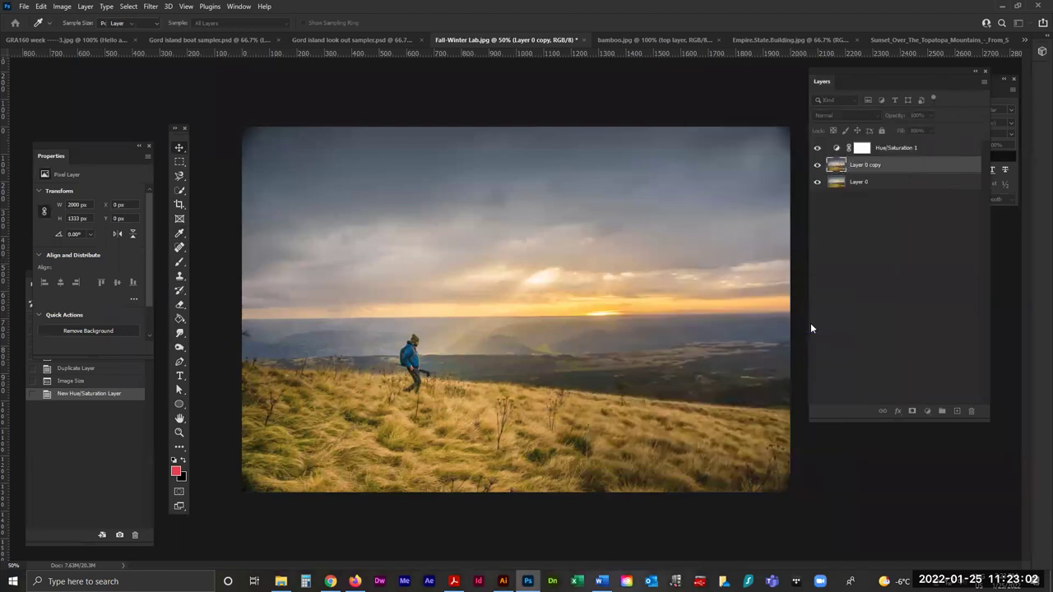
pyautogui.click(902, 152)
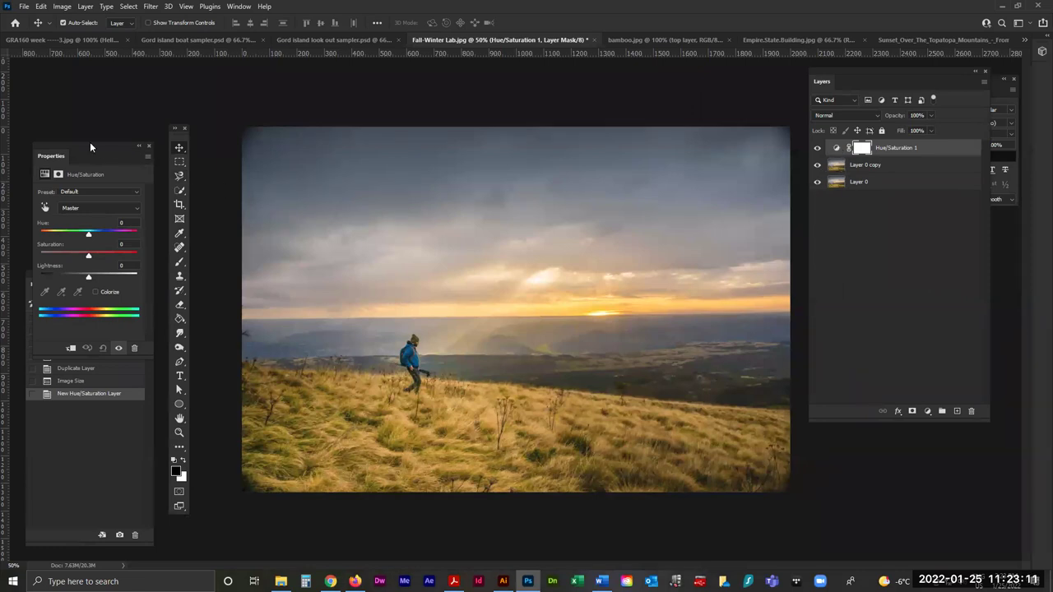
# Dock the Properties panel beside Layers and lower the Hue/Saturation Saturation to -58.
pyautogui.moveTo(89, 147); pyautogui.dragTo(235, 161)
pyautogui.moveTo(399, 132); pyautogui.dragTo(715, 92)
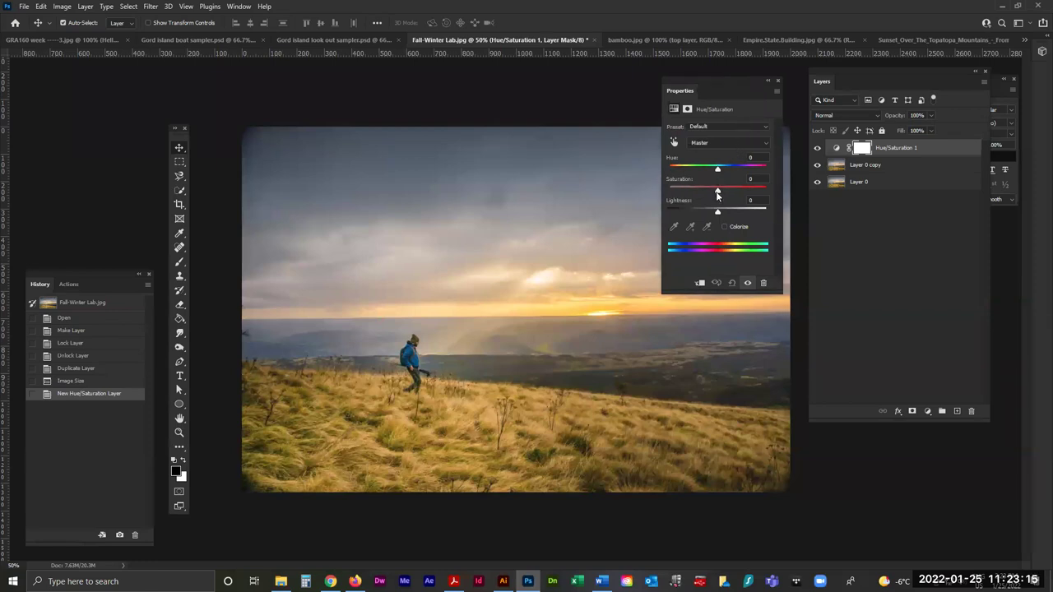
pyautogui.moveTo(716, 192)
pyautogui.mouseDown()
pyautogui.moveTo(681, 192)
pyautogui.moveTo(775, 190)
pyautogui.moveTo(684, 191)
pyautogui.moveTo(717, 191)
pyautogui.mouseUp()
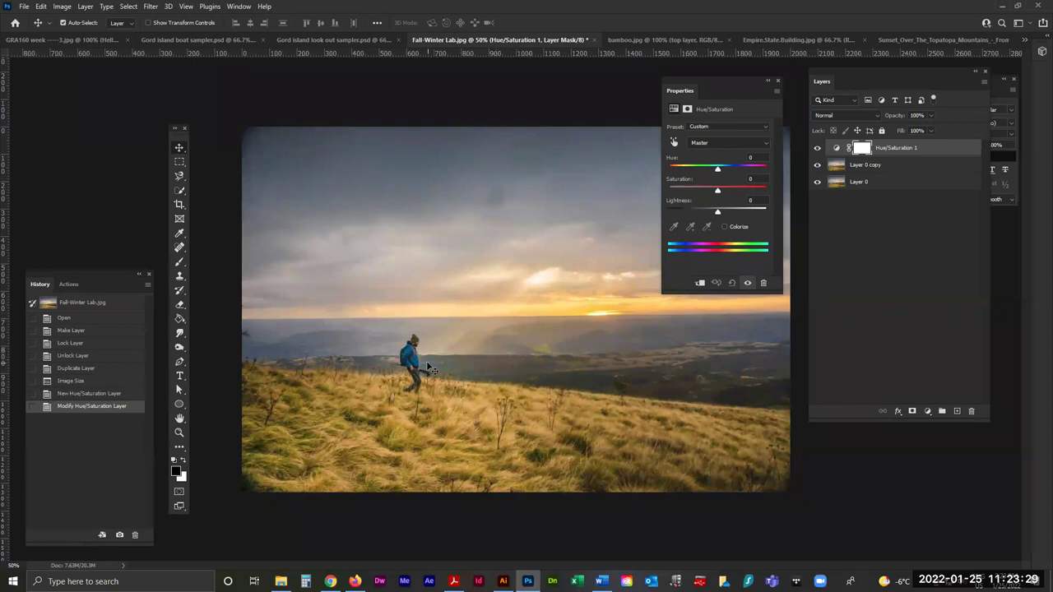
pyautogui.moveTo(717, 191); pyautogui.dragTo(716, 213)
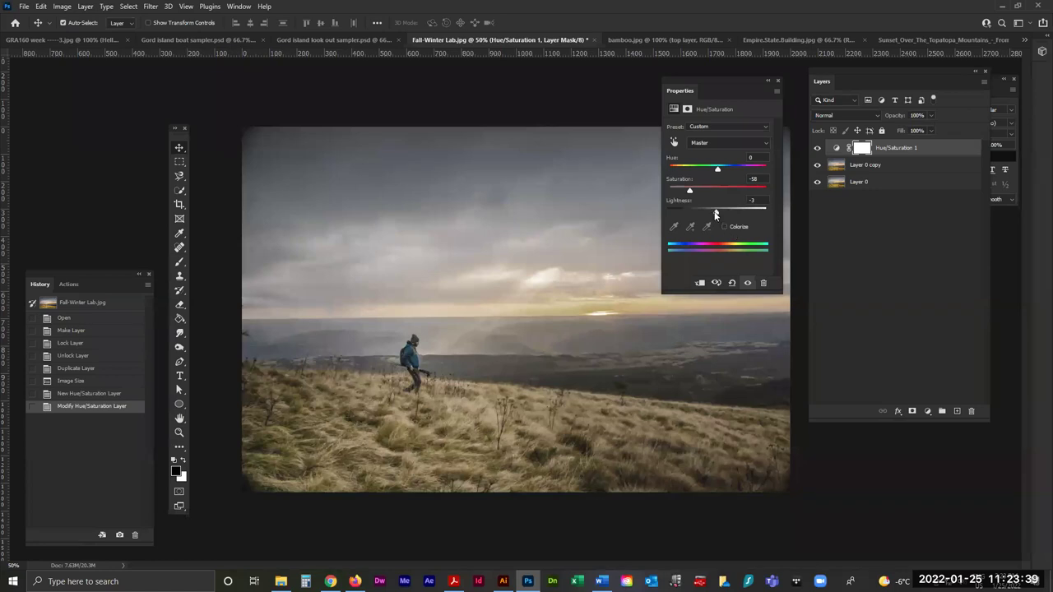
# Reset the Hue/Saturation Lightness value to 0.
pyautogui.click(741, 199)
pyautogui.write('0')
pyautogui.press('Return')
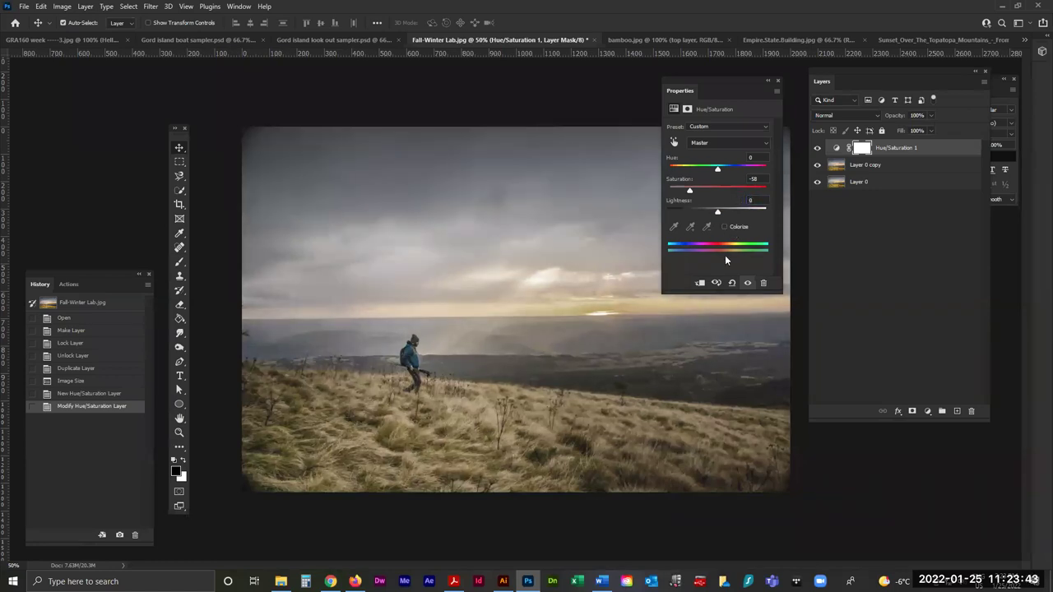
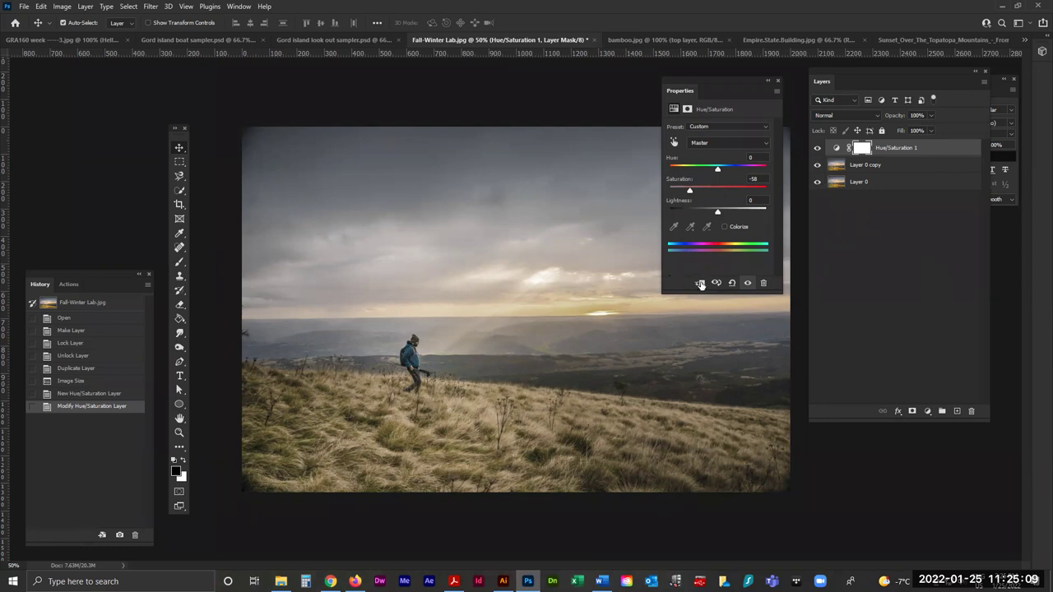
# Hide Layer 0 copy and clip, then unclip, Hue/Saturation 1 so it desaturates all layers below.
pyautogui.click(837, 148)
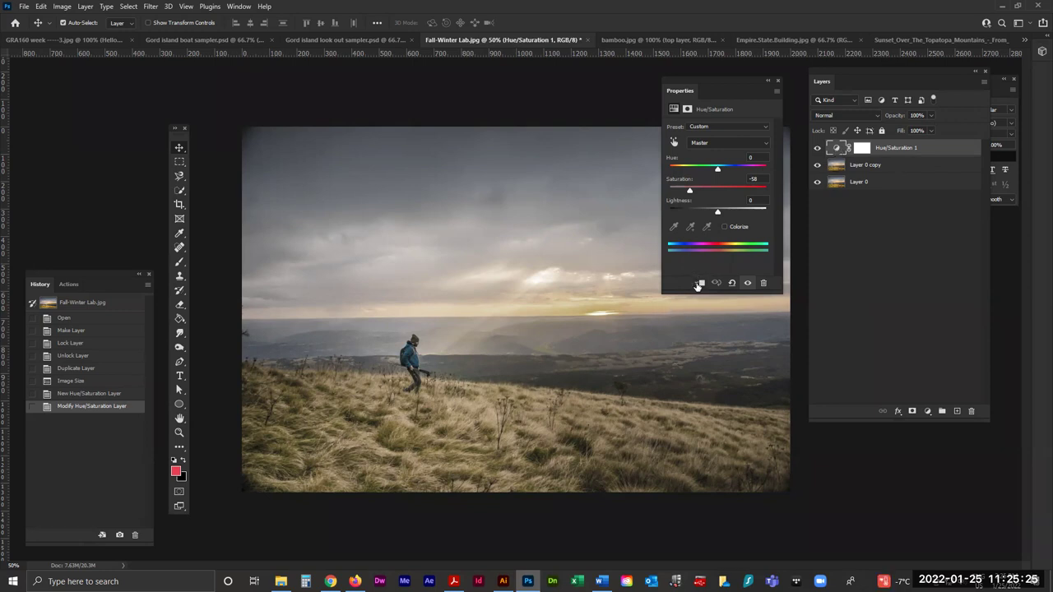
pyautogui.click(817, 168)
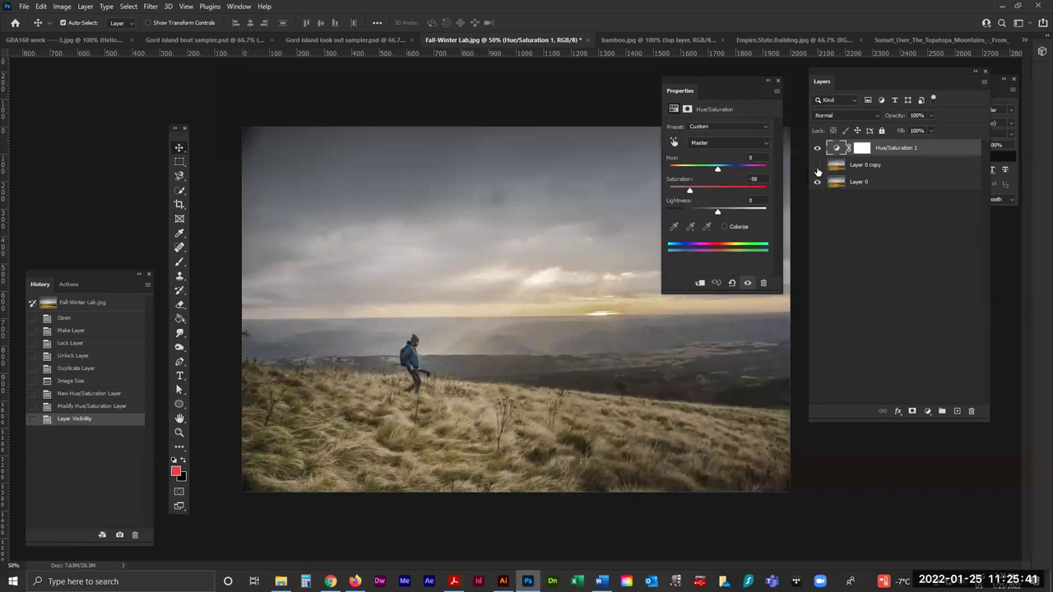
pyautogui.click(700, 283)
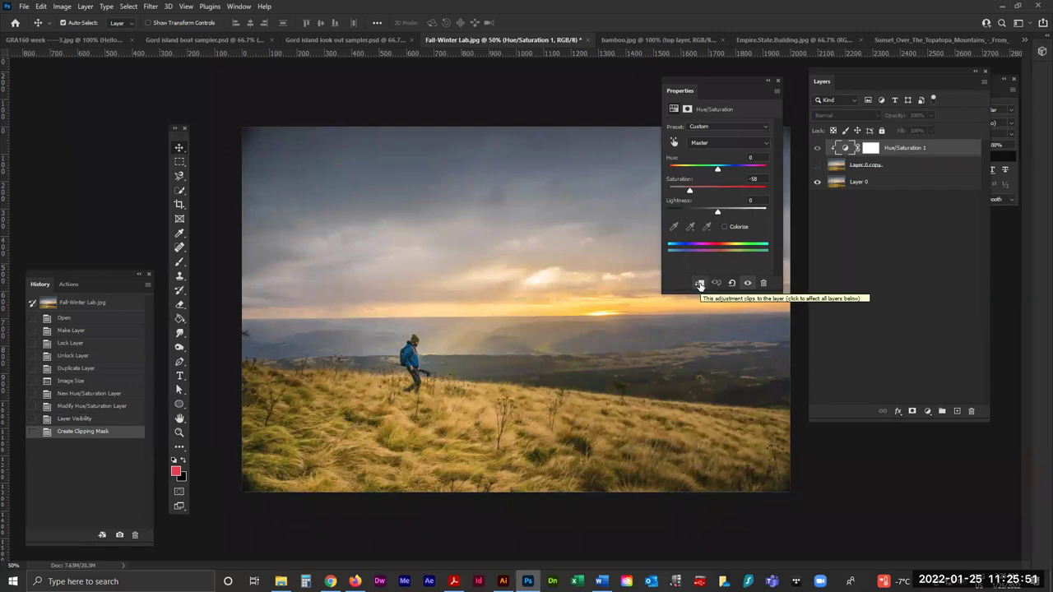
pyautogui.click(699, 284)
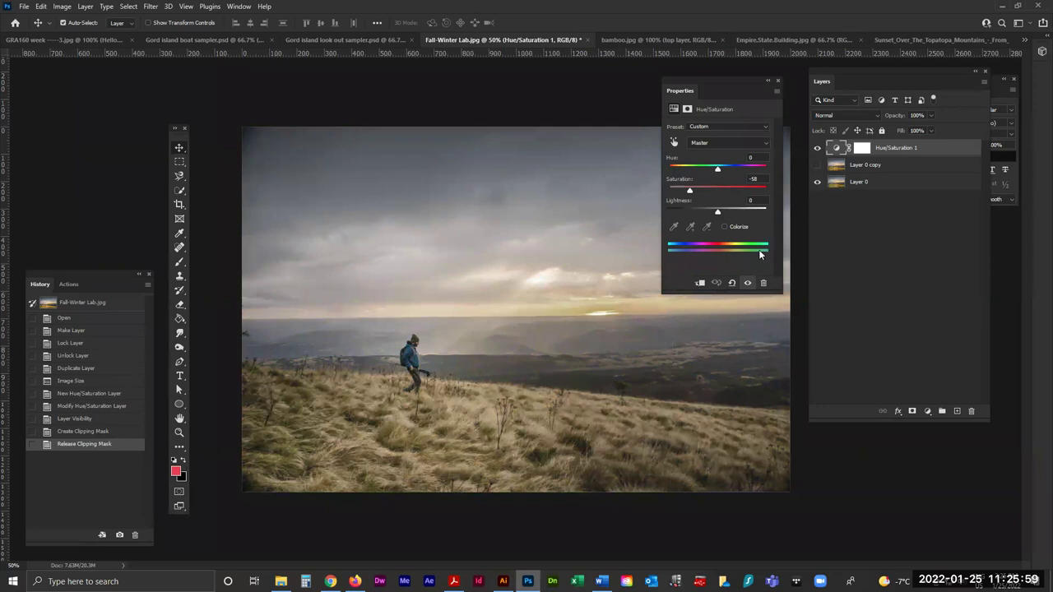
# Toggle the Hue/Saturation clip off and back on to Layer 0 copy, then show that layer again.
pyautogui.click(700, 284)
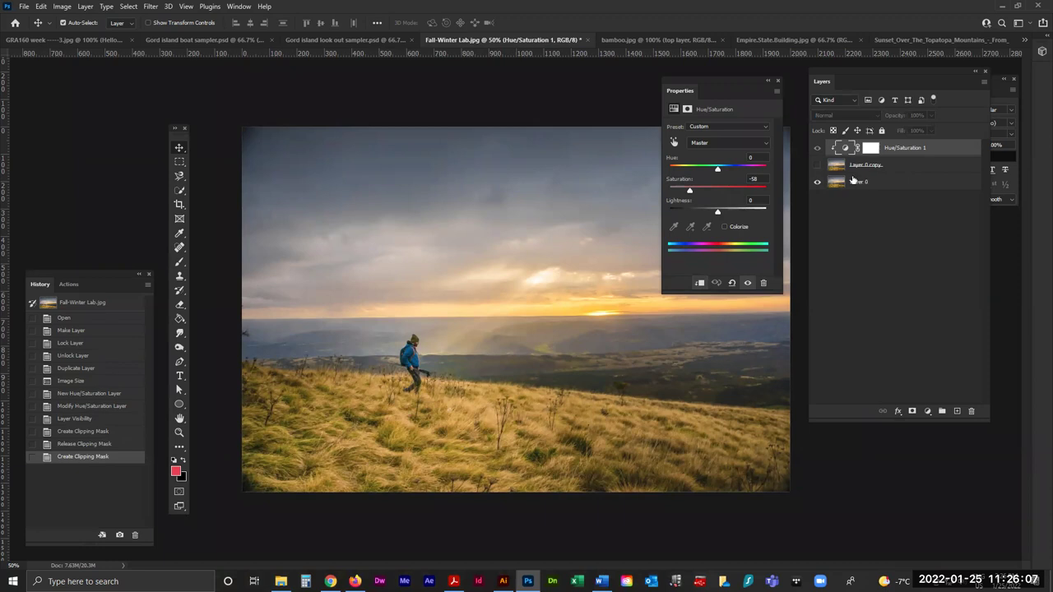
pyautogui.click(699, 283)
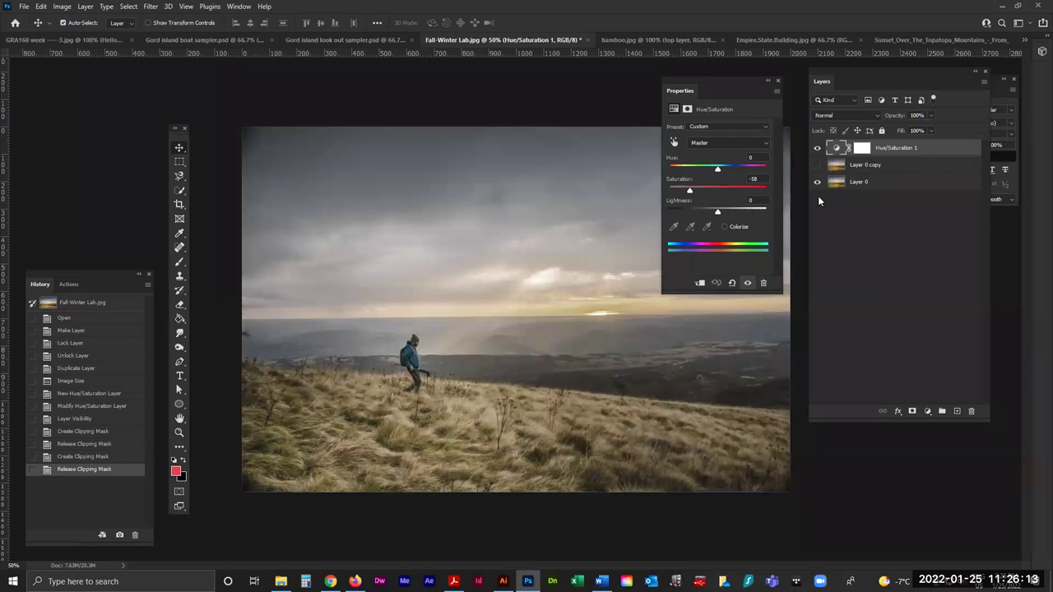
pyautogui.click(700, 283)
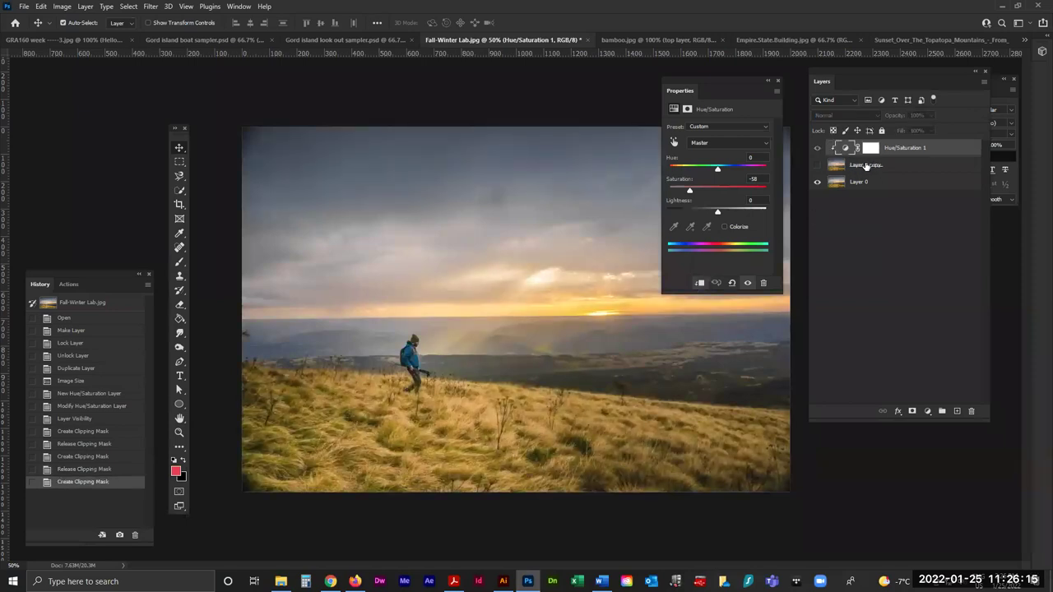
pyautogui.click(817, 165)
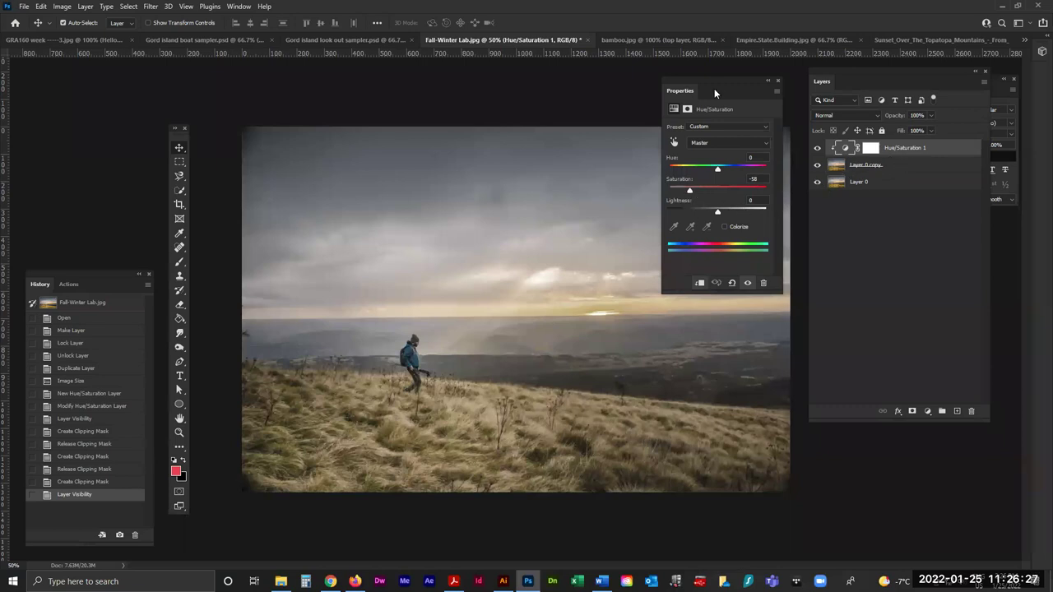
# Move the Properties panel aside, deselect all layers, and bring up the new fill/adjustment layer list.
pyautogui.moveTo(719, 76); pyautogui.dragTo(287, 94)
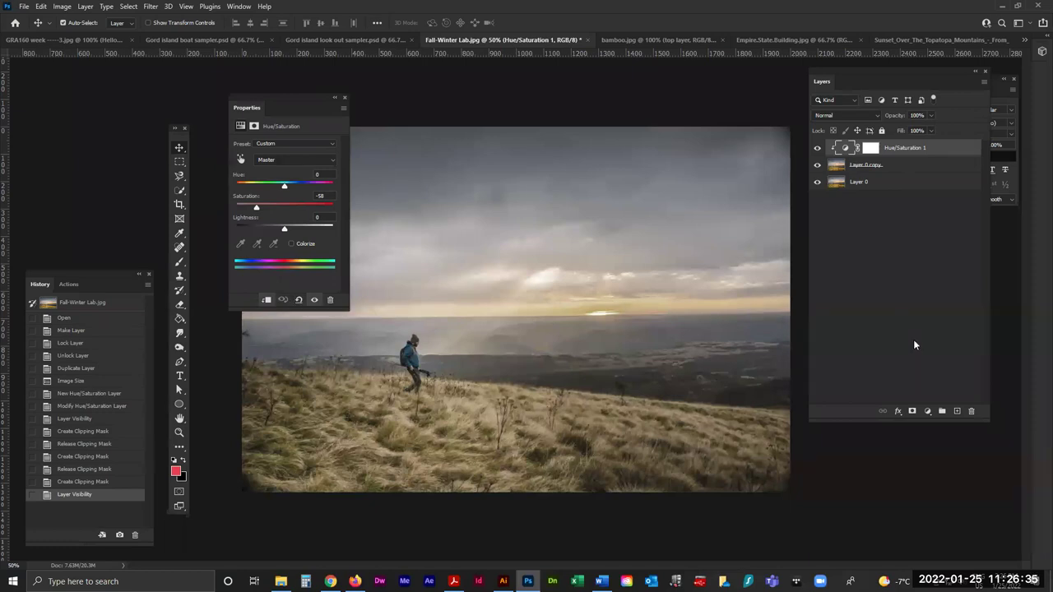
pyautogui.click(909, 281)
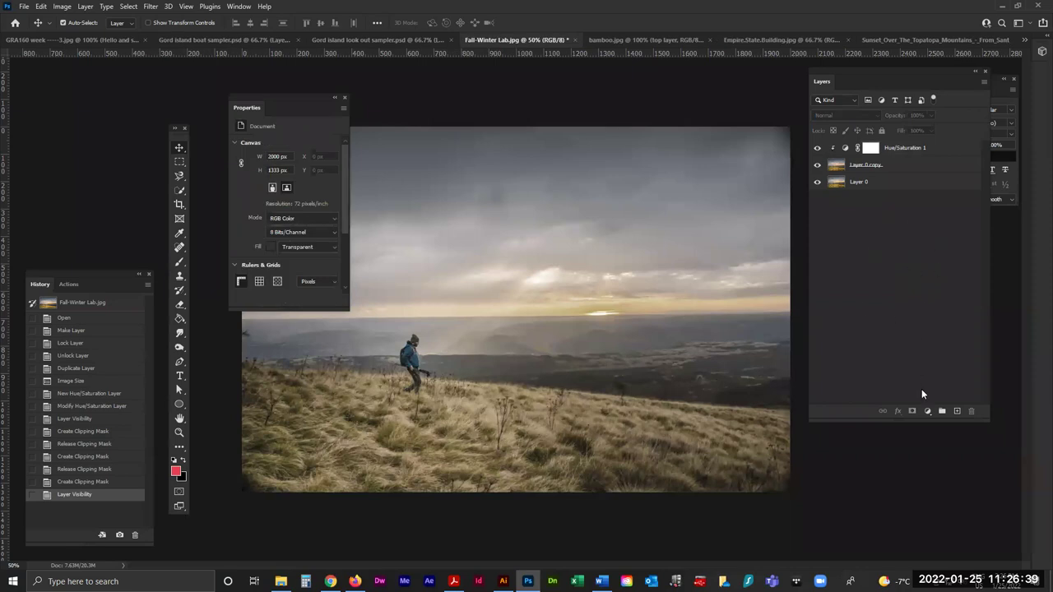
pyautogui.click(927, 411)
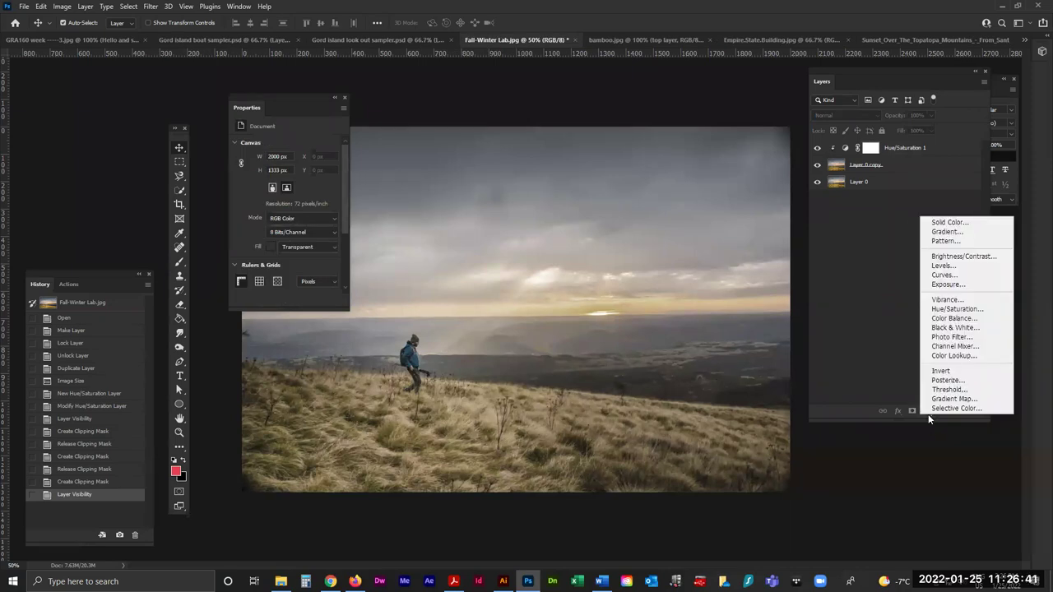
# Add a Solid Color fill layer in medium blue #5686de, then switch to the browser tutorial.
pyautogui.click(965, 223)
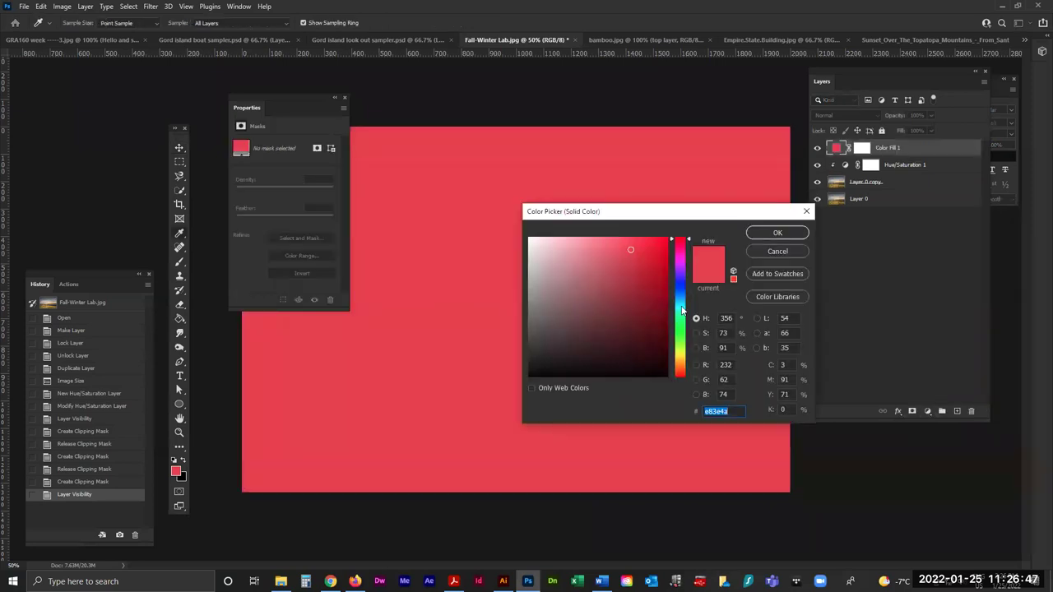
pyautogui.moveTo(679, 286)
pyautogui.mouseDown()
pyautogui.moveTo(682, 273)
pyautogui.moveTo(678, 281)
pyautogui.mouseUp()
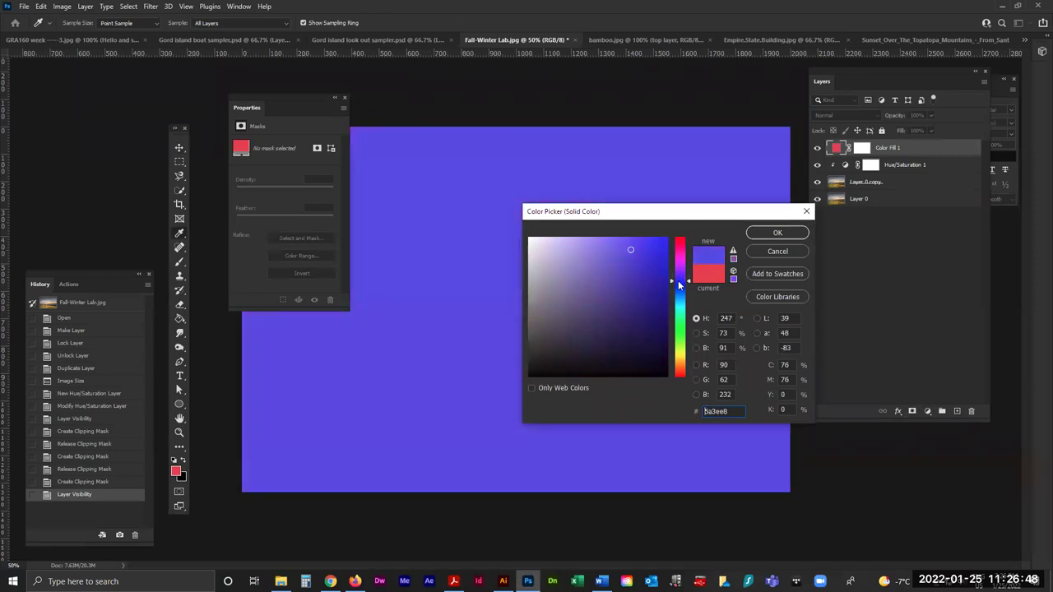
pyautogui.click(657, 242)
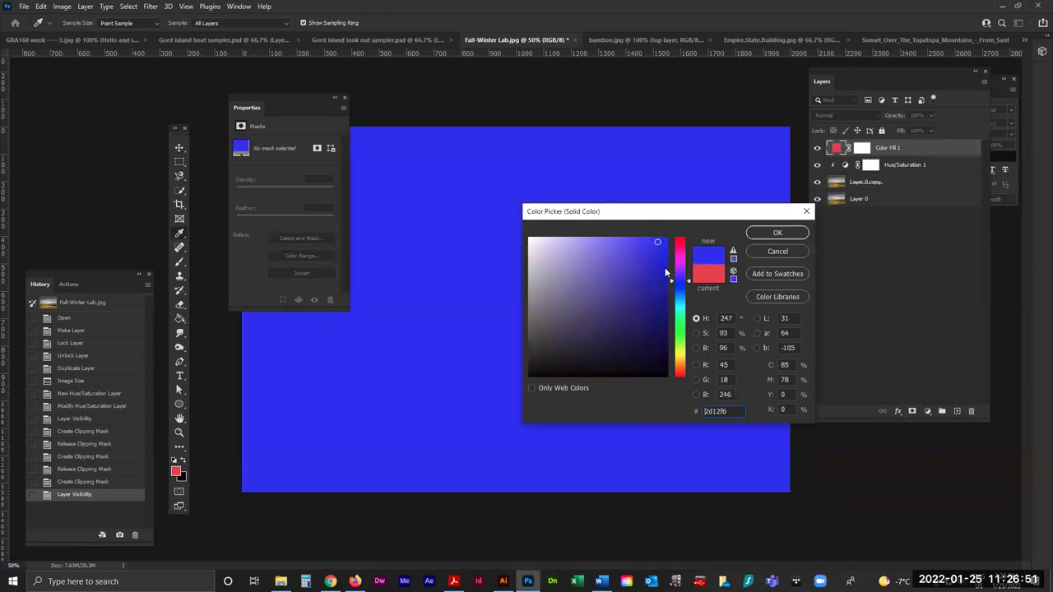
pyautogui.moveTo(672, 284)
pyautogui.mouseDown()
pyautogui.moveTo(652, 251)
pyautogui.moveTo(588, 246)
pyautogui.moveTo(614, 263)
pyautogui.mouseUp()
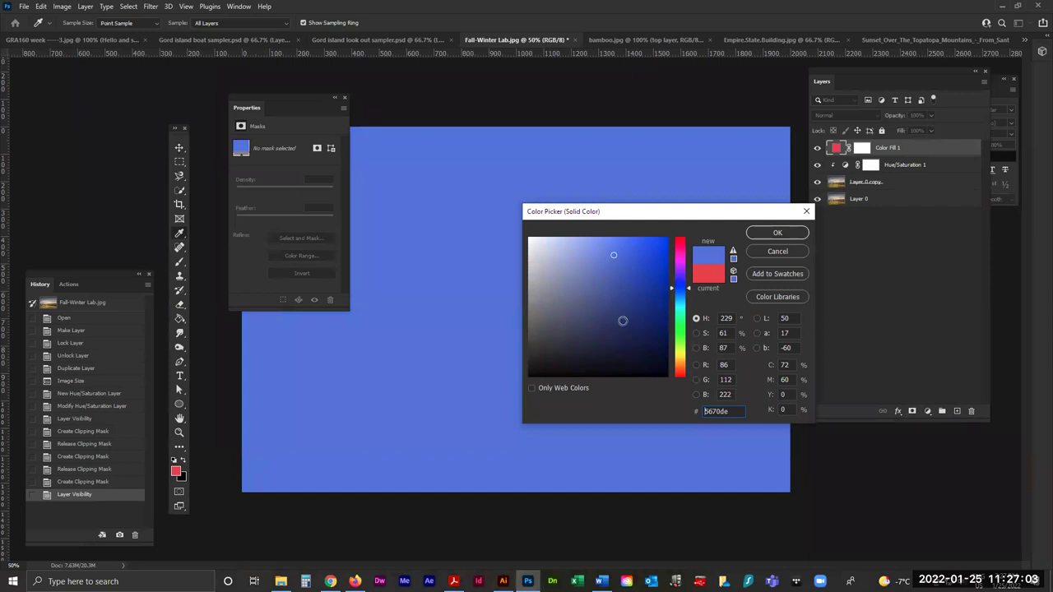
pyautogui.click(680, 305)
pyautogui.click(679, 292)
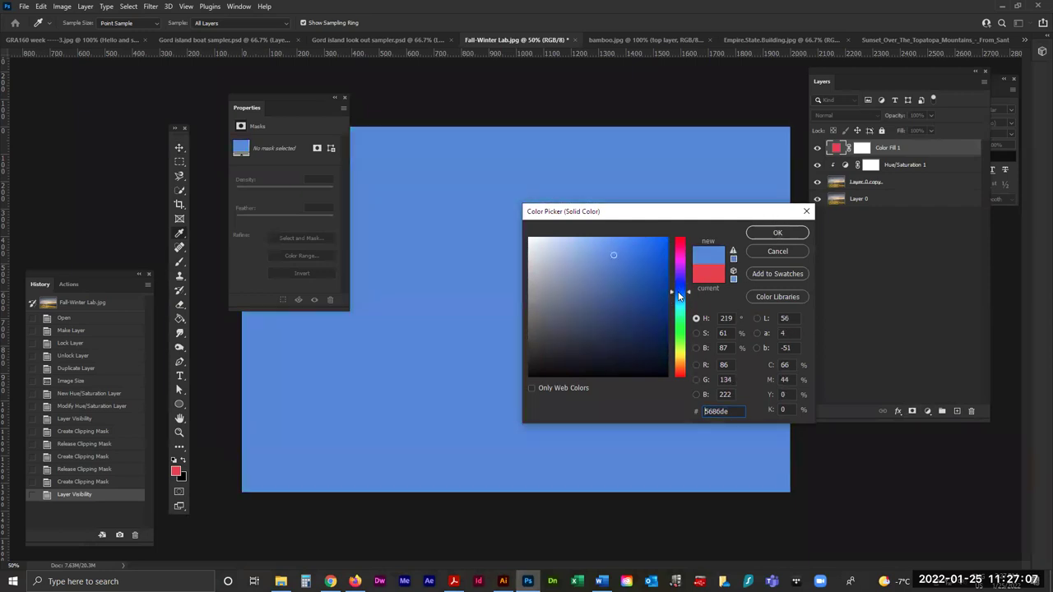
pyautogui.click(757, 232)
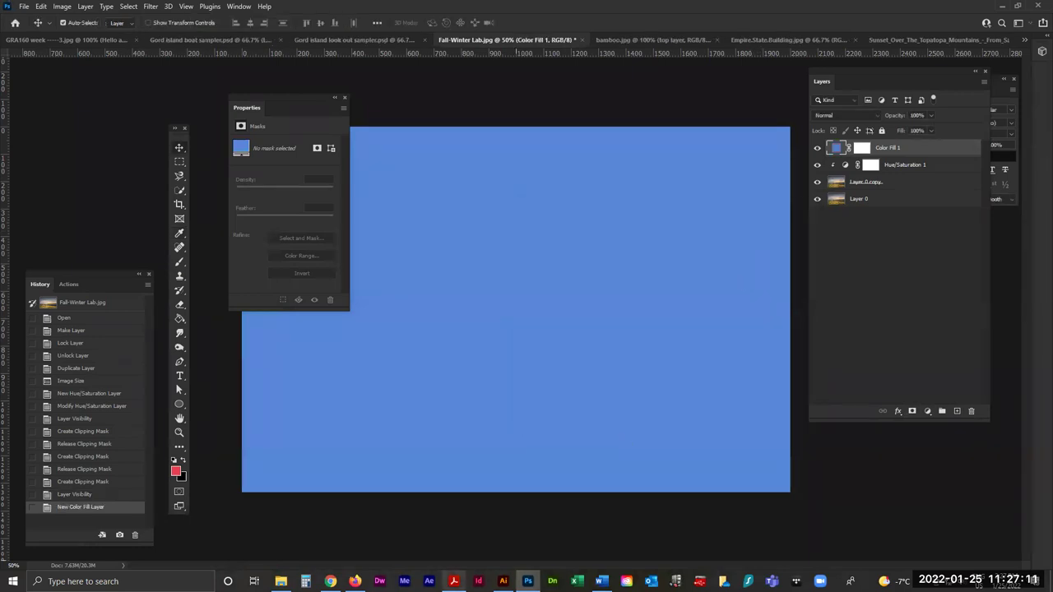
pyautogui.click(355, 581)
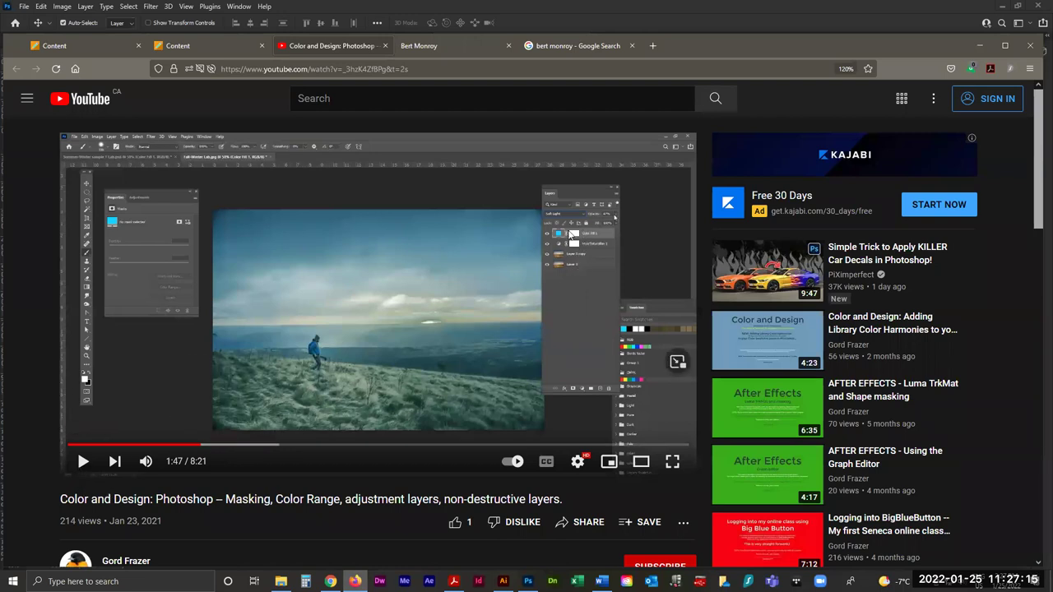
# Play the YouTube tutorial to 1:57, pause it, and return to Photoshop.
pyautogui.click(83, 463)
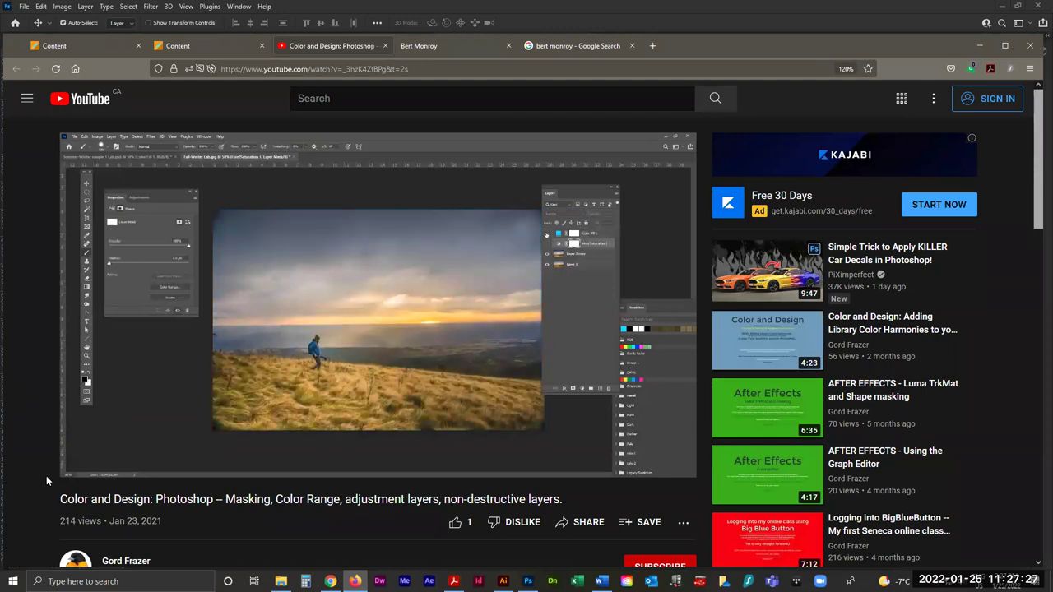
pyautogui.click(82, 463)
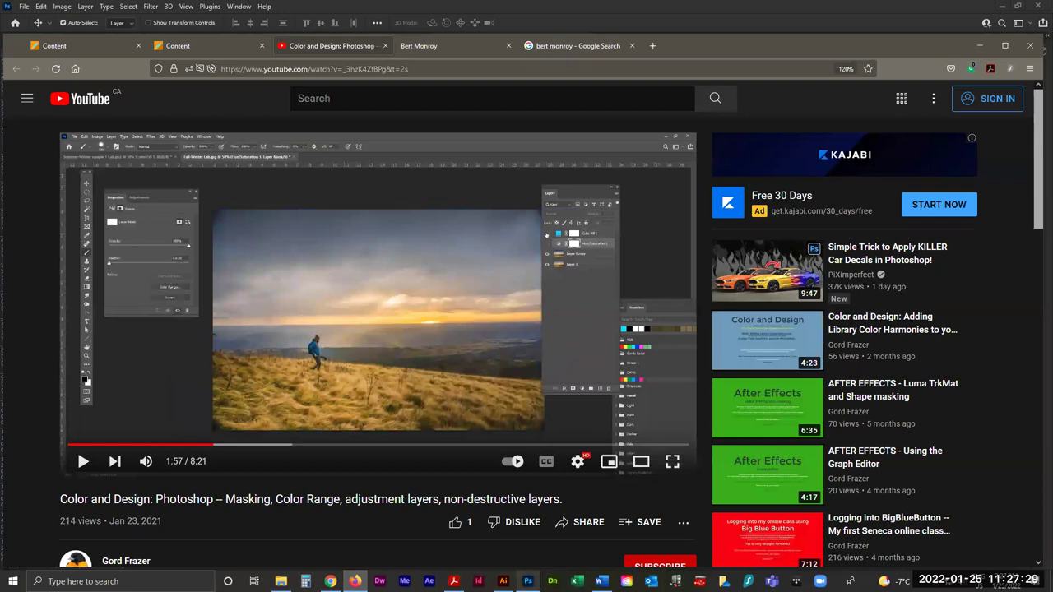
pyautogui.click(528, 582)
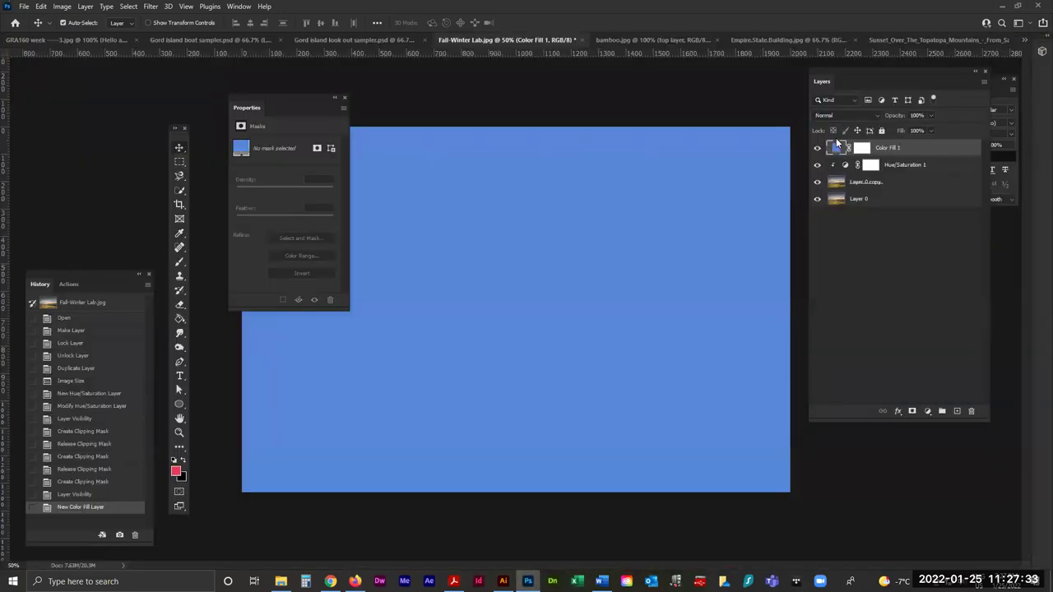
# Set Color Fill 1 to Soft Light blend mode at 64% opacity, then deselect layers.
pyautogui.click(876, 114)
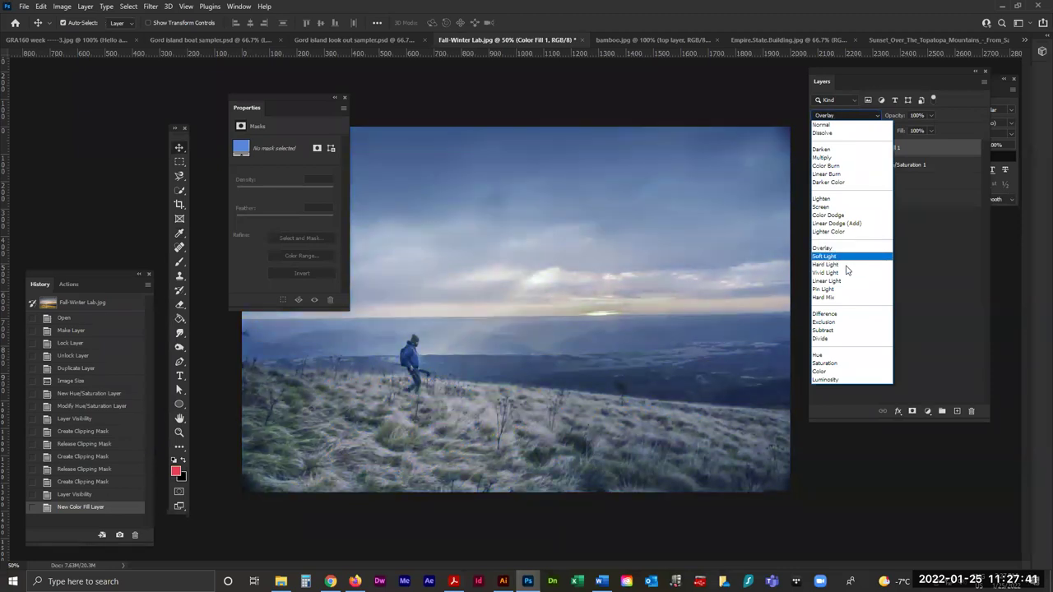
pyautogui.click(846, 258)
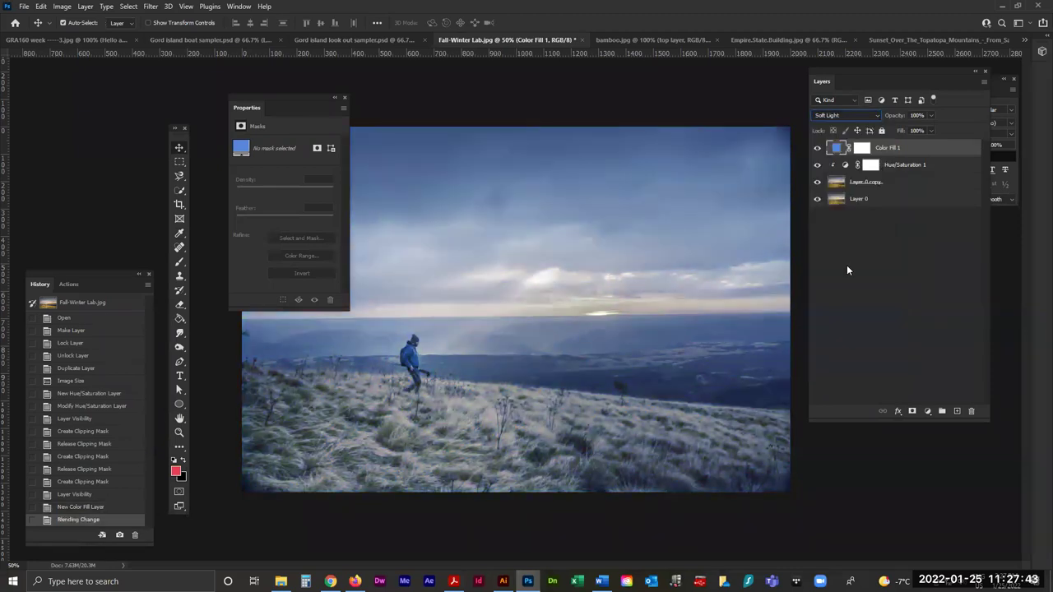
pyautogui.click(929, 115)
pyautogui.moveTo(928, 129); pyautogui.dragTo(914, 130)
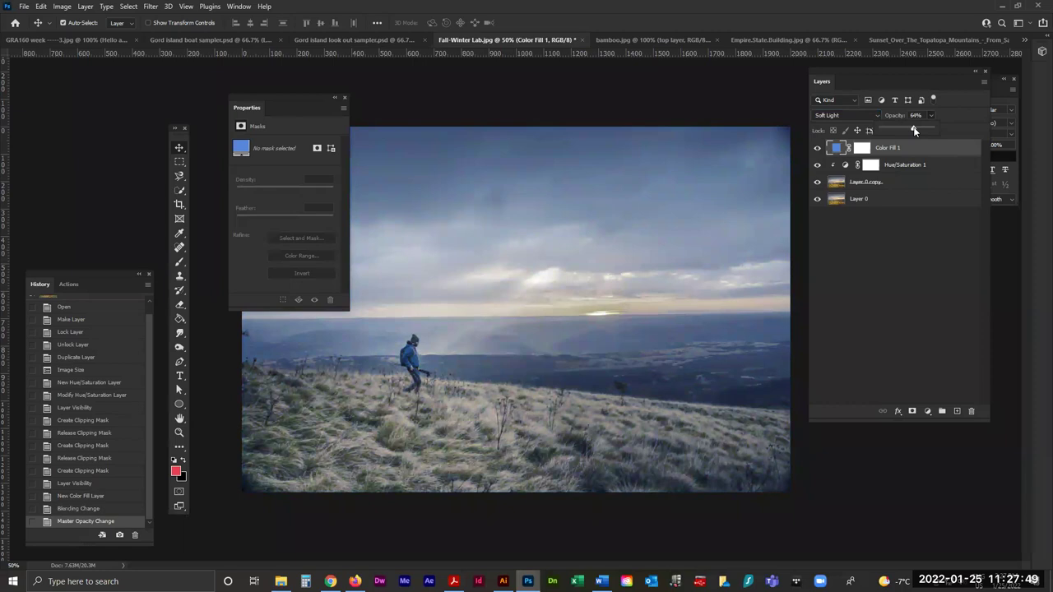
pyautogui.click(910, 276)
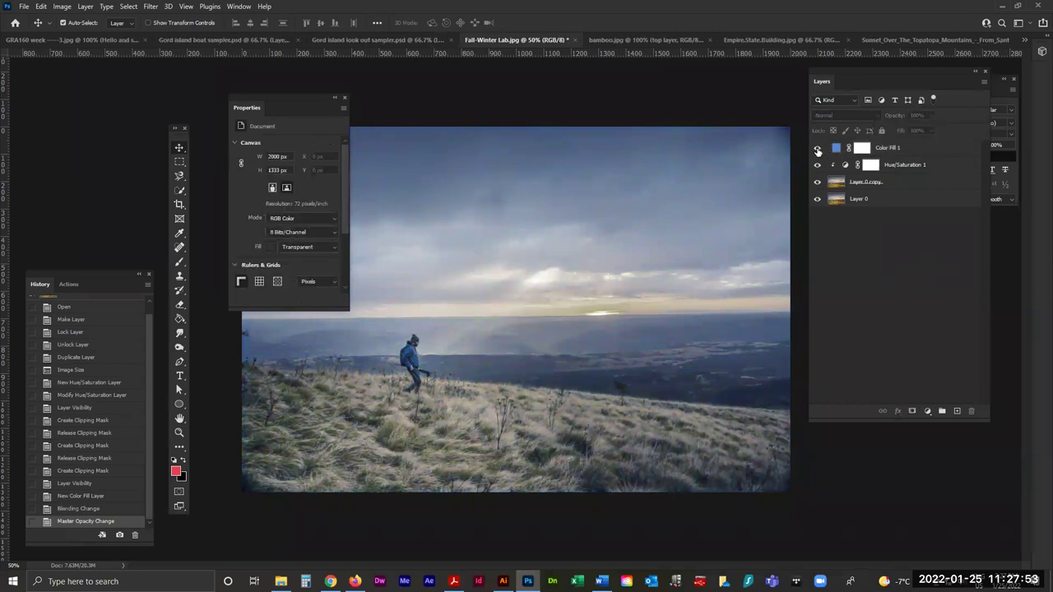
# Toggle Color Fill 1 and Hue/Saturation 1 visibility to compare against the original colours.
pyautogui.click(817, 149)
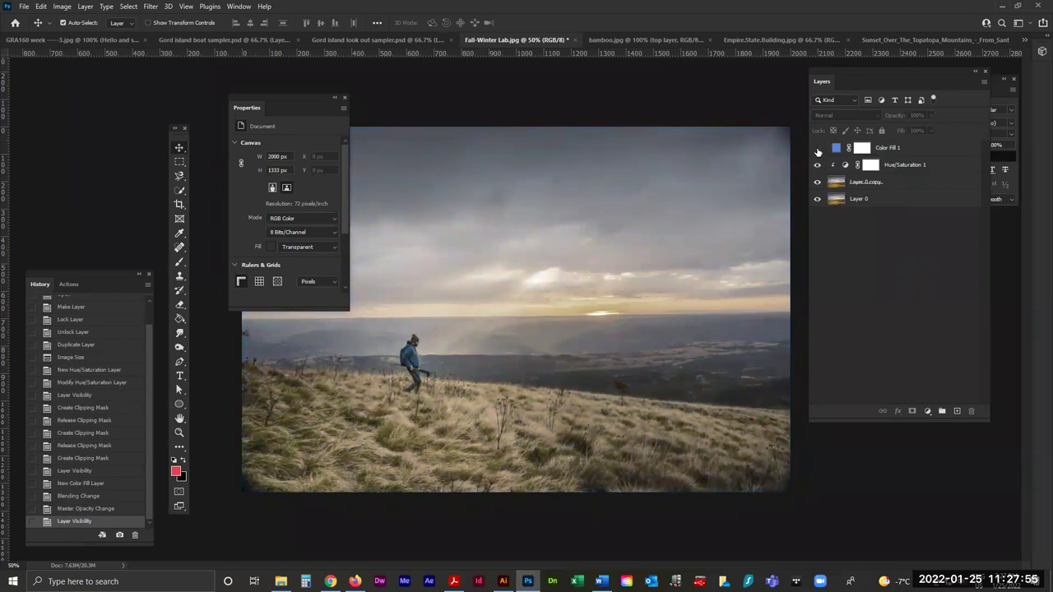
pyautogui.click(817, 149)
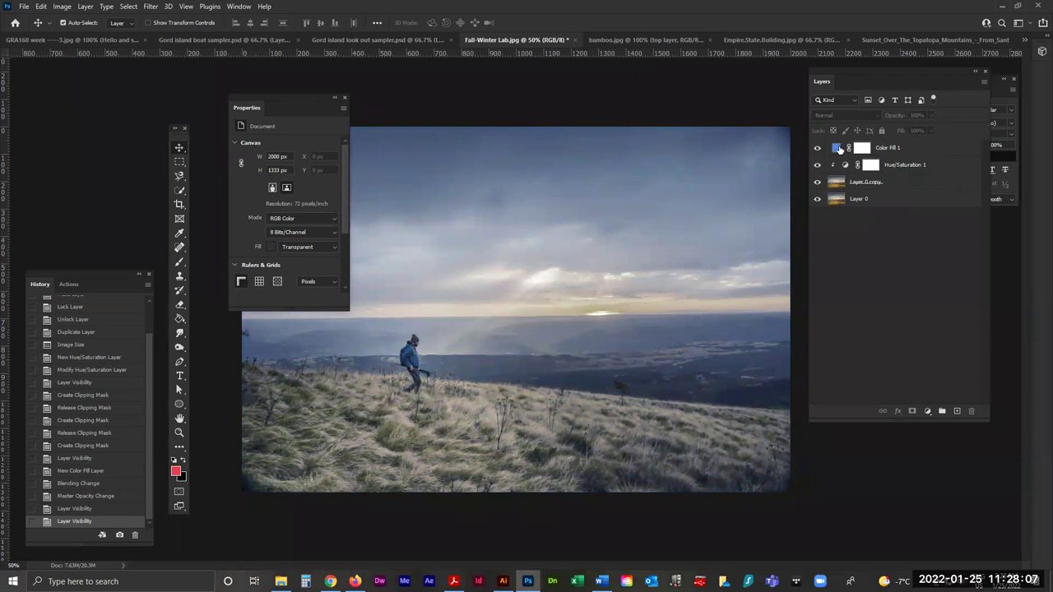
pyautogui.moveTo(817, 148); pyautogui.dragTo(817, 165)
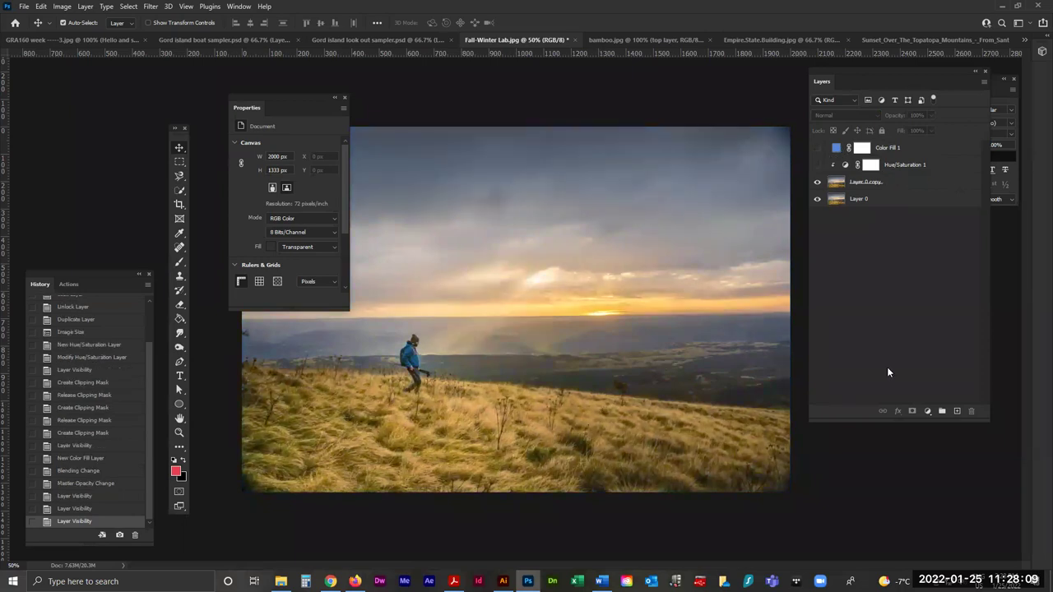
pyautogui.click(817, 165)
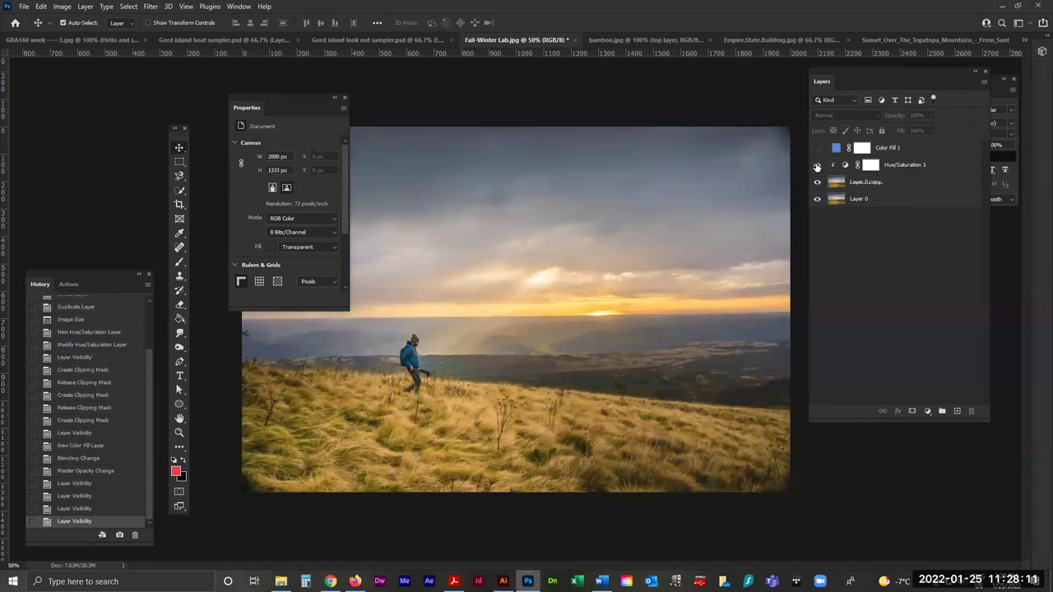
pyautogui.click(817, 148)
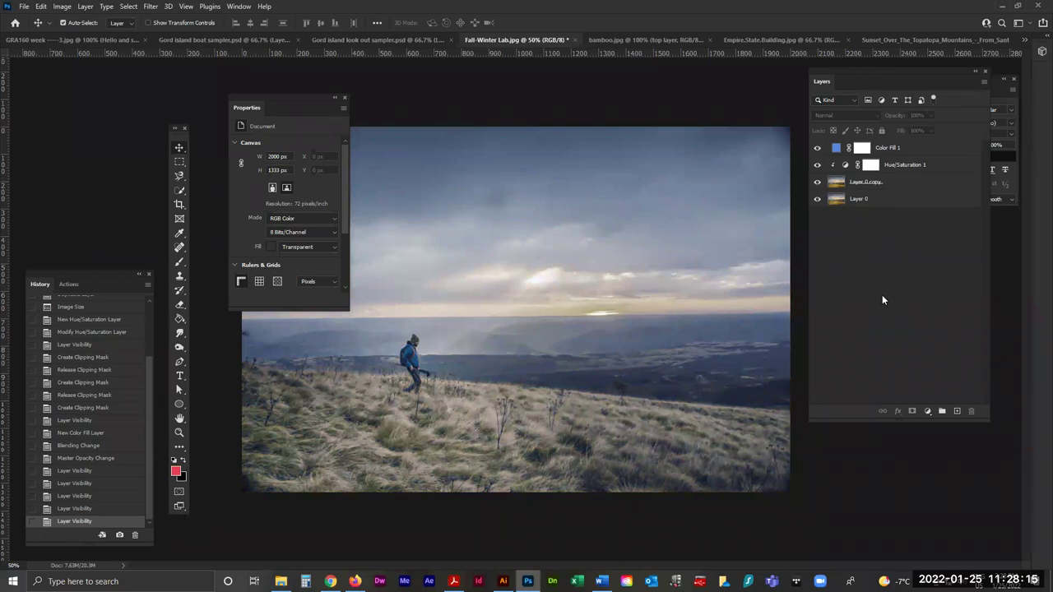
# Compare each adjustment again, leave both visible, and resume the tutorial video in the browser.
pyautogui.click(818, 149)
pyautogui.click(817, 165)
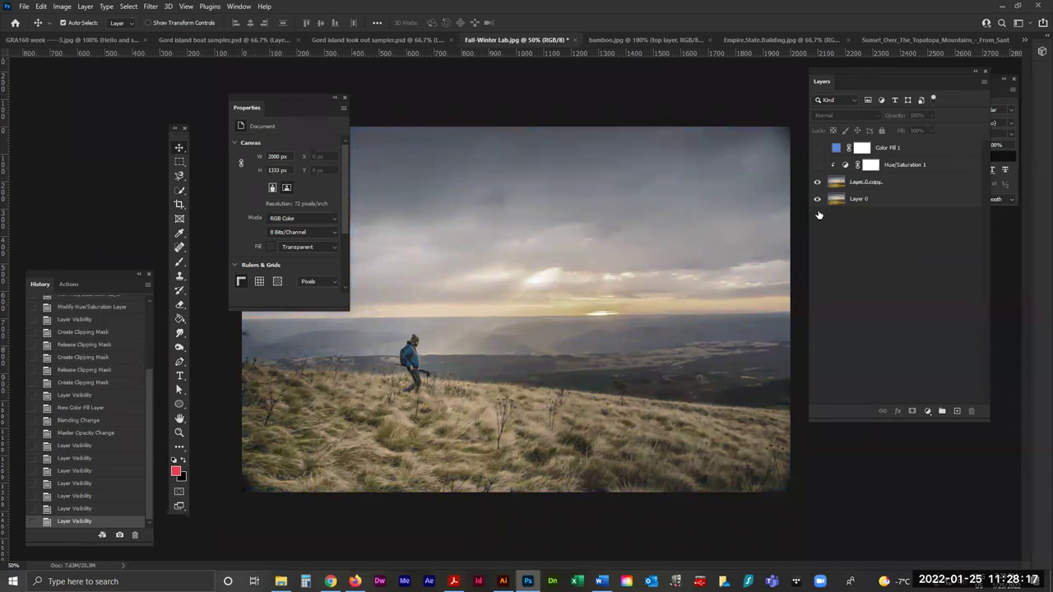
pyautogui.click(816, 166)
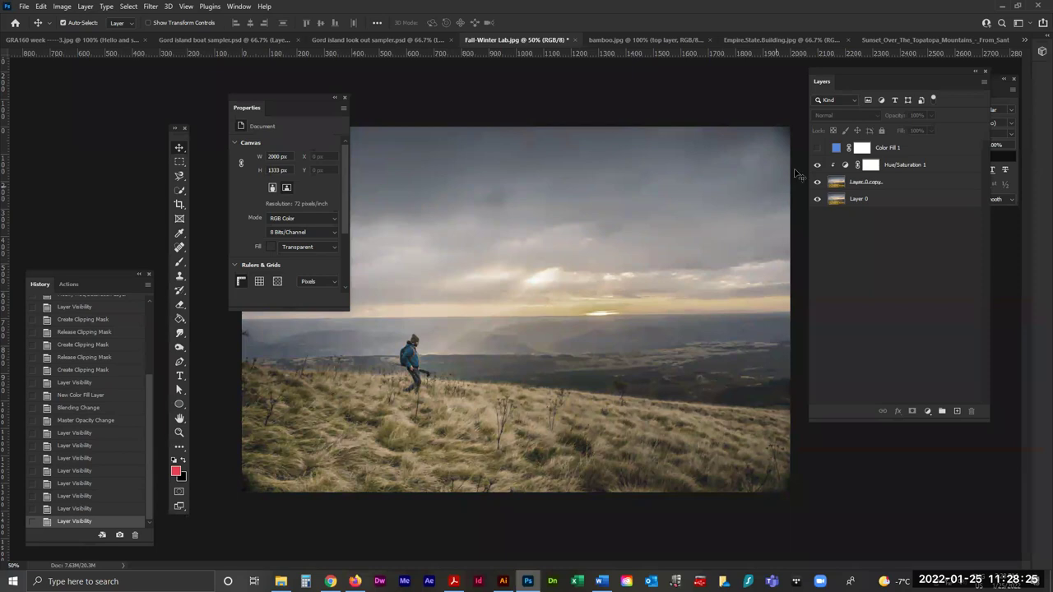
pyautogui.click(817, 165)
pyautogui.click(817, 166)
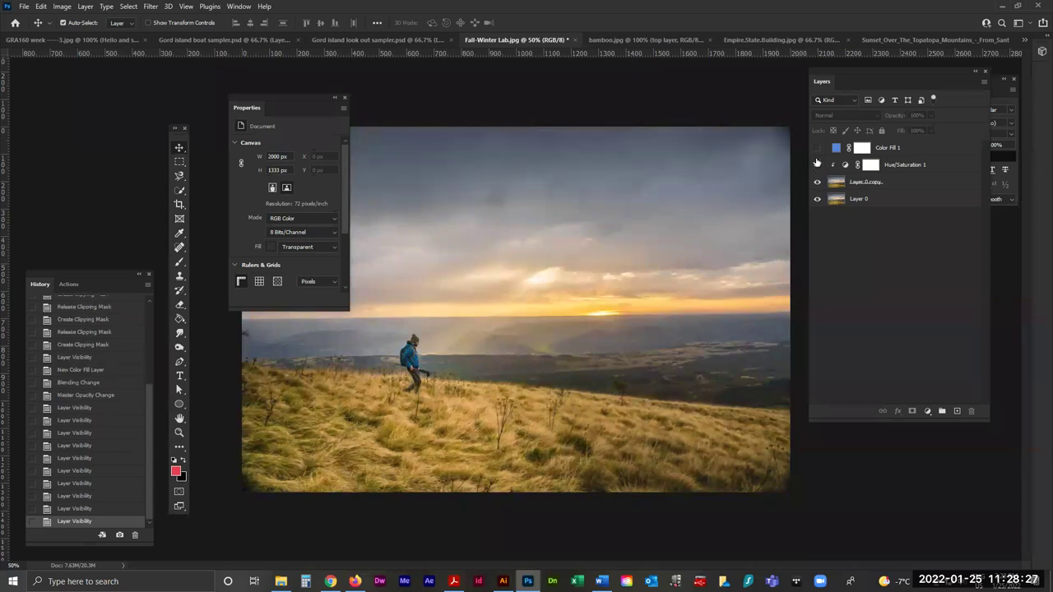
pyautogui.click(817, 149)
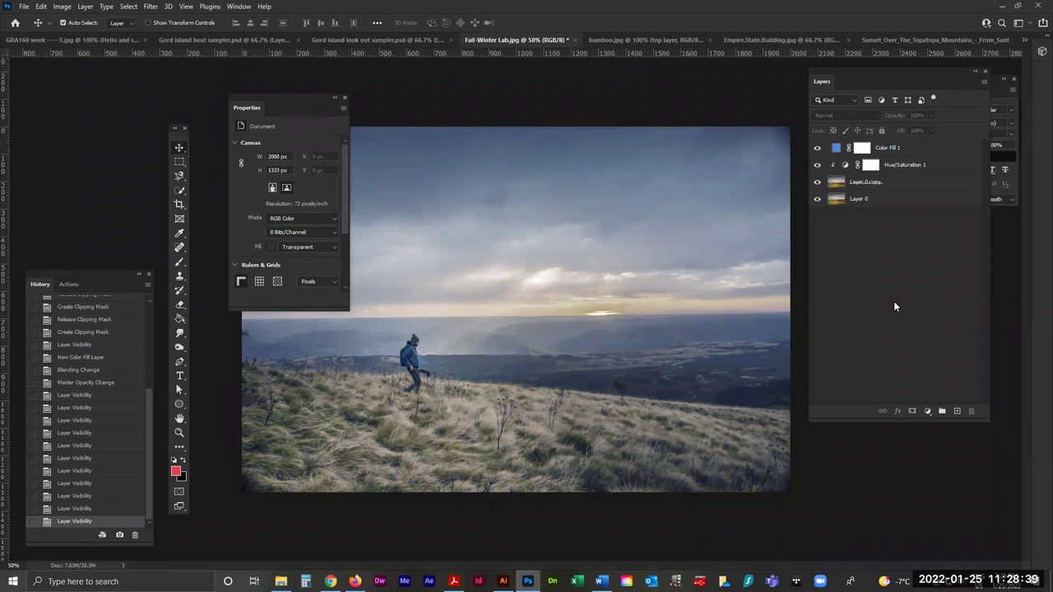
pyautogui.click(355, 582)
pyautogui.click(83, 463)
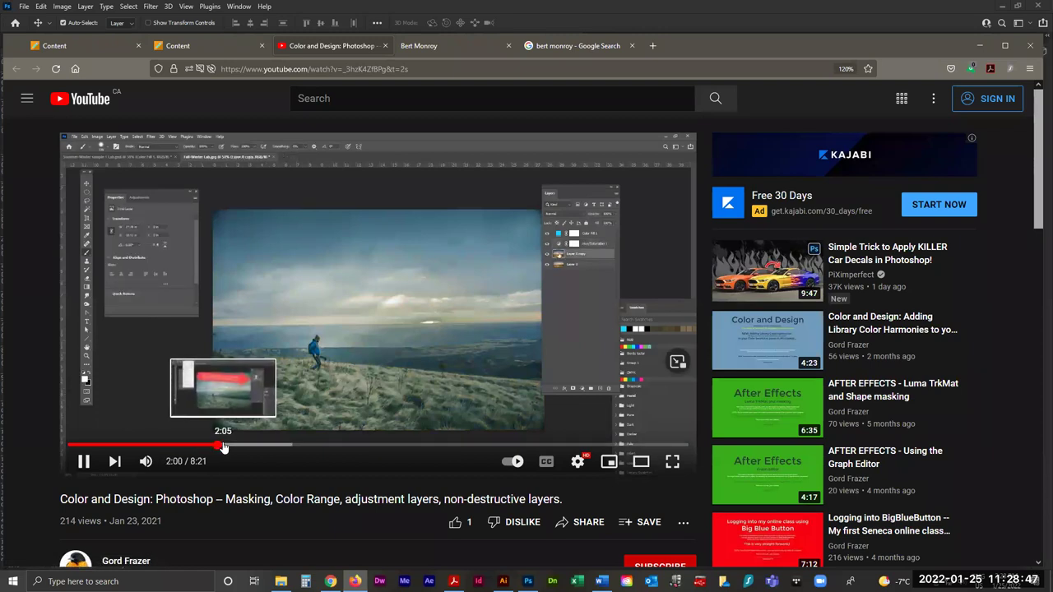
# Jump the tutorial to 2:05, pausing at 2:08, 2:12 and 2:23, then stop at 2:34.
pyautogui.click(223, 445)
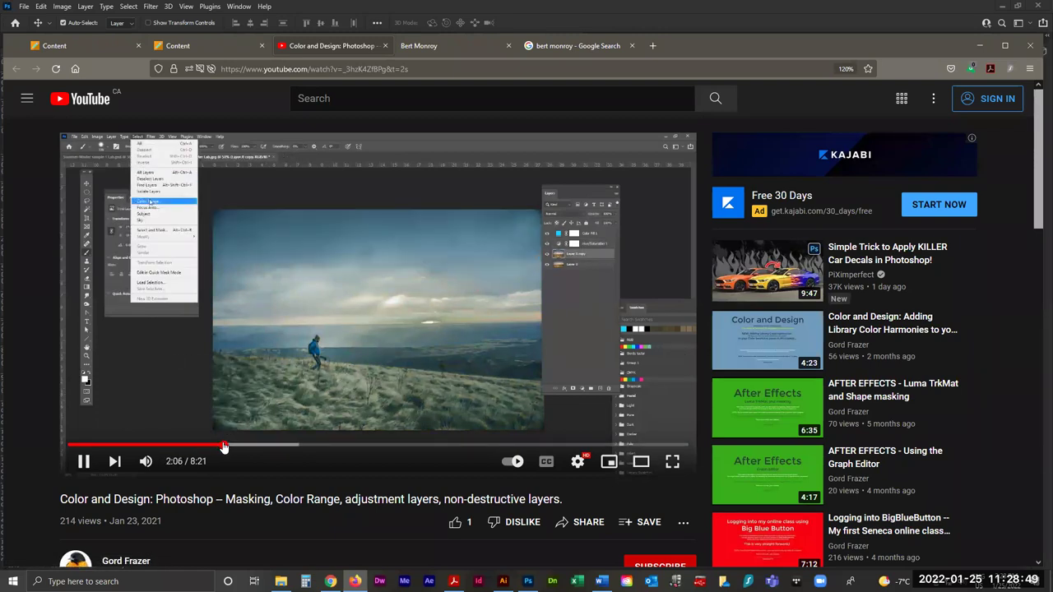
pyautogui.click(83, 462)
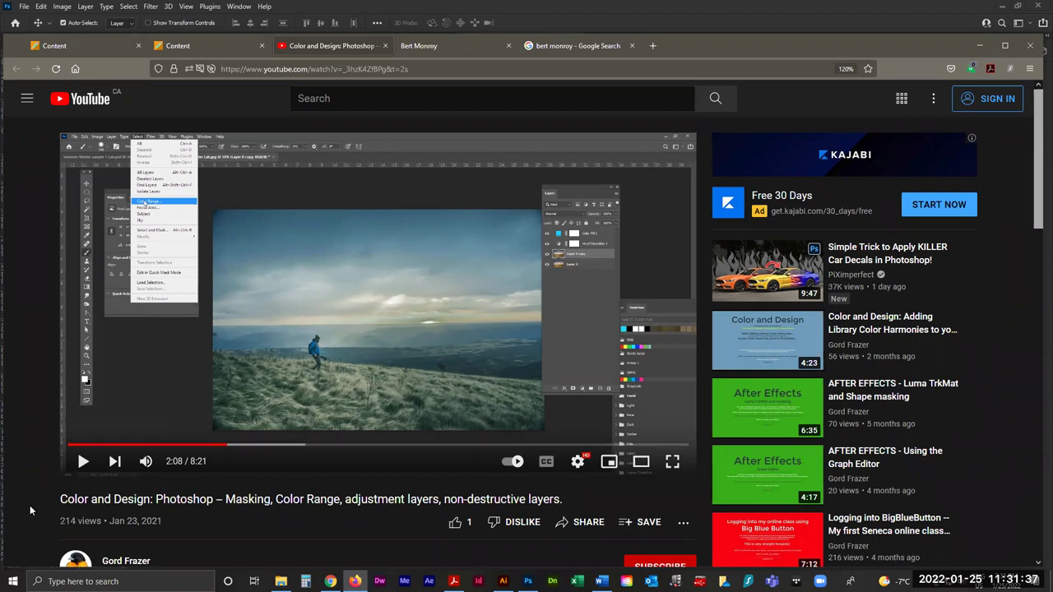
pyautogui.click(83, 462)
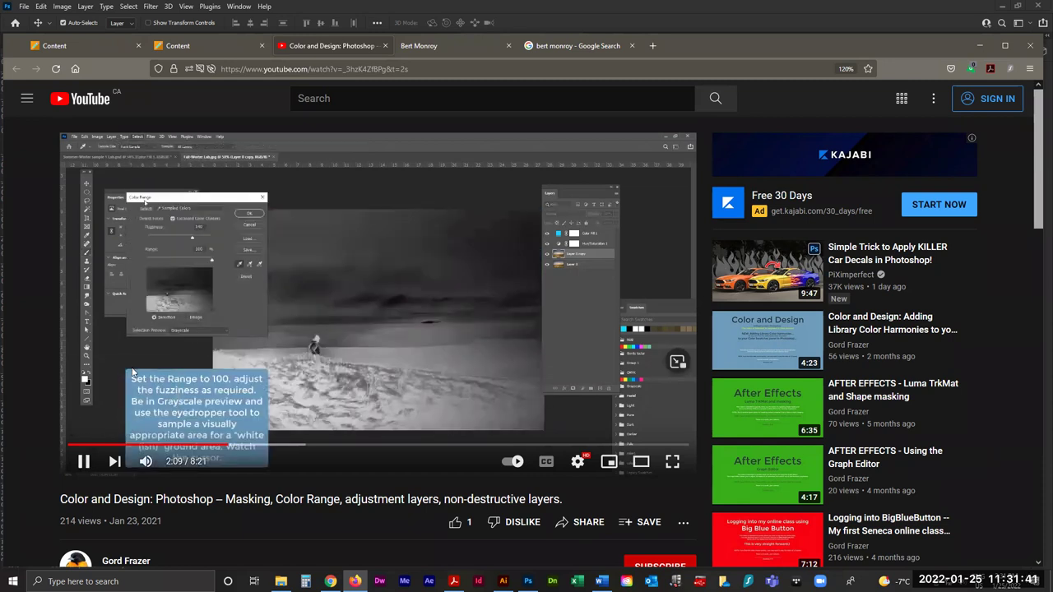
pyautogui.click(83, 463)
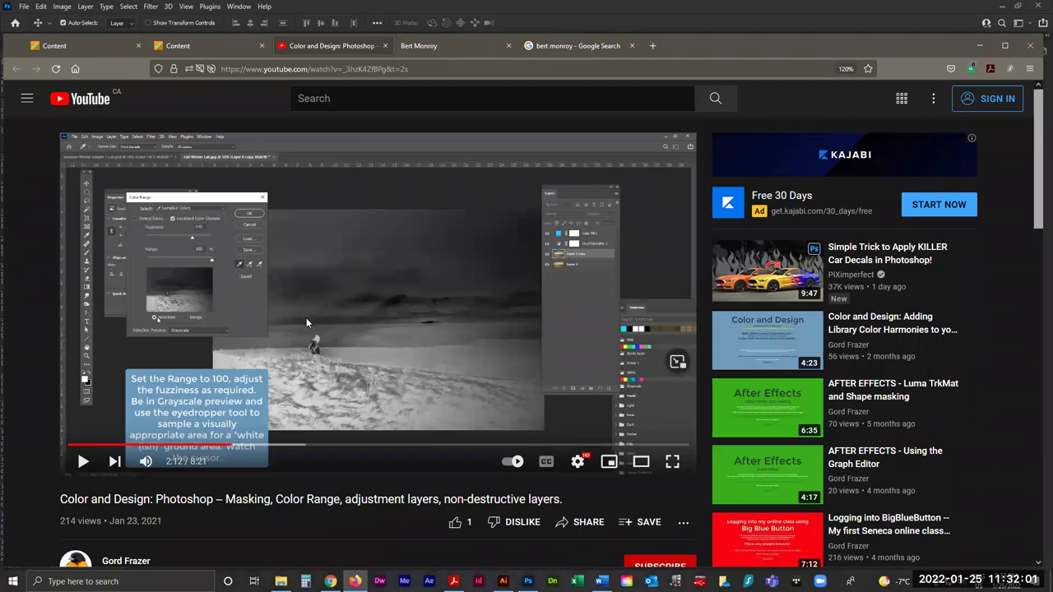
pyautogui.click(83, 462)
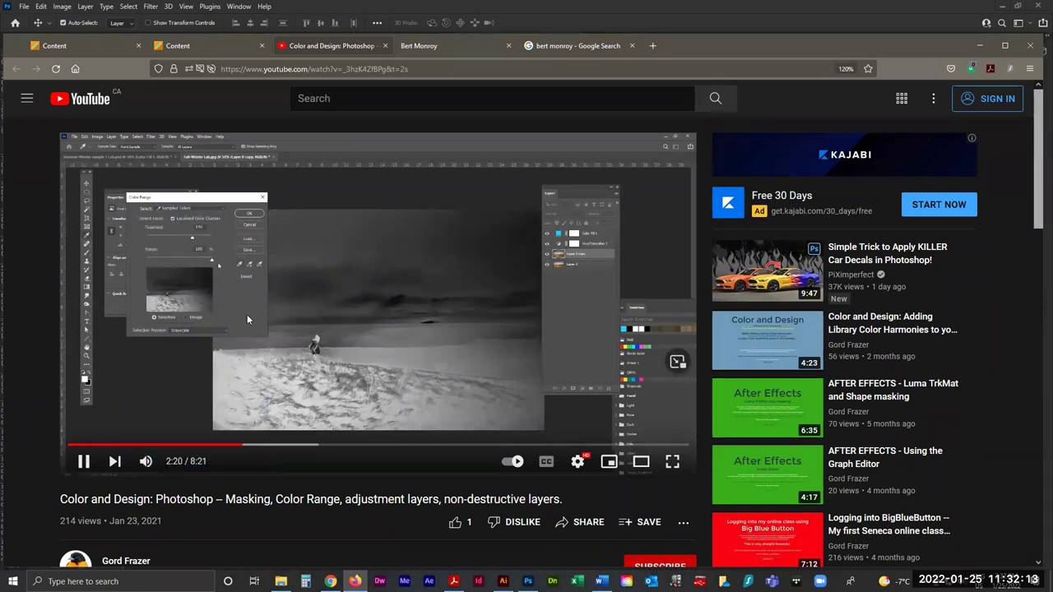
pyautogui.click(82, 463)
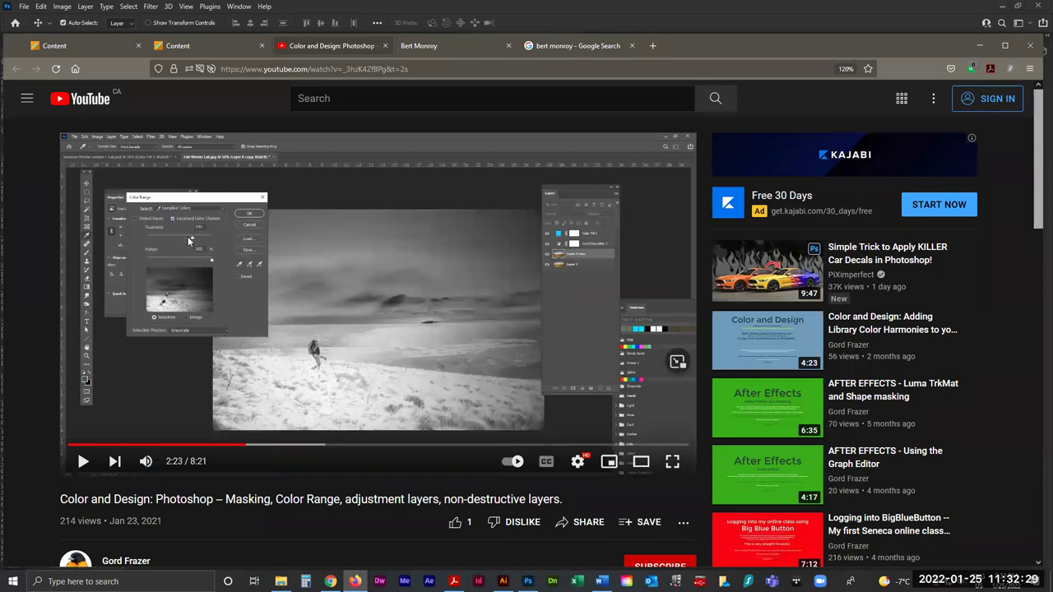
pyautogui.click(81, 462)
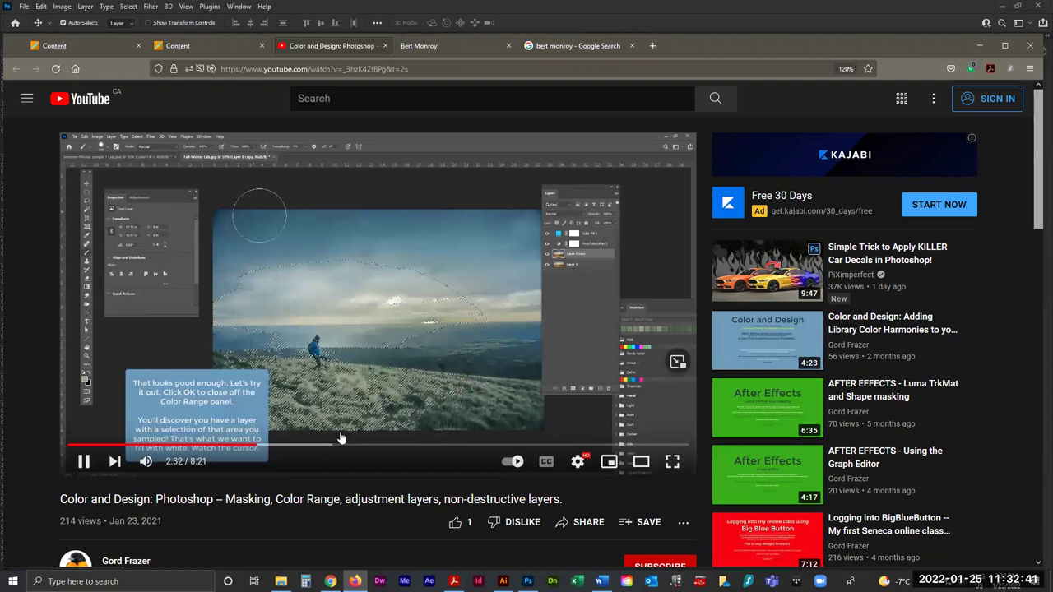
pyautogui.click(83, 463)
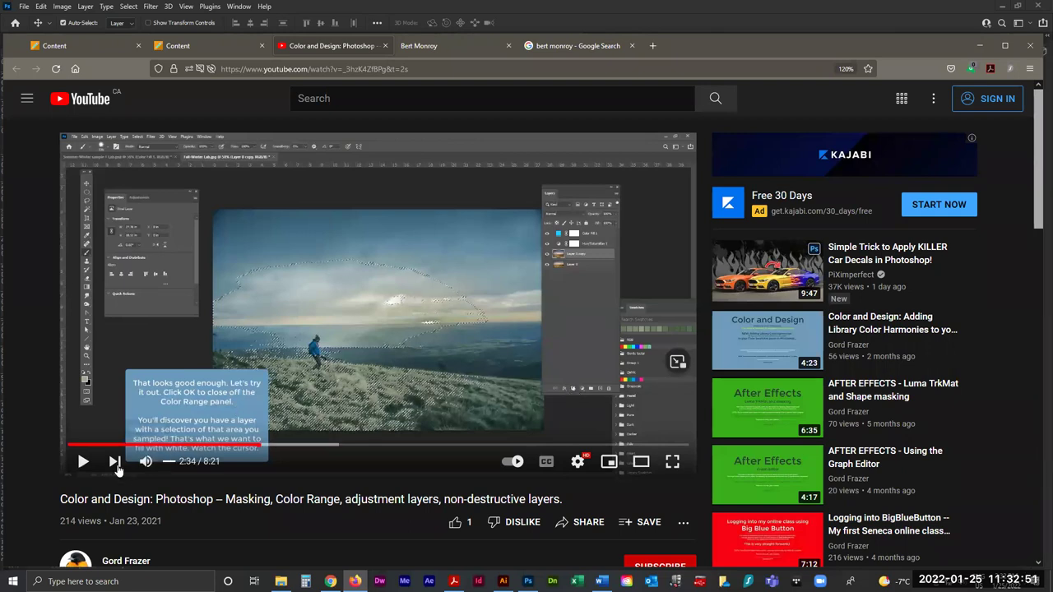
# Play the tutorial past the snow layer and sky mask demo, pausing at 3:46.
pyautogui.click(84, 463)
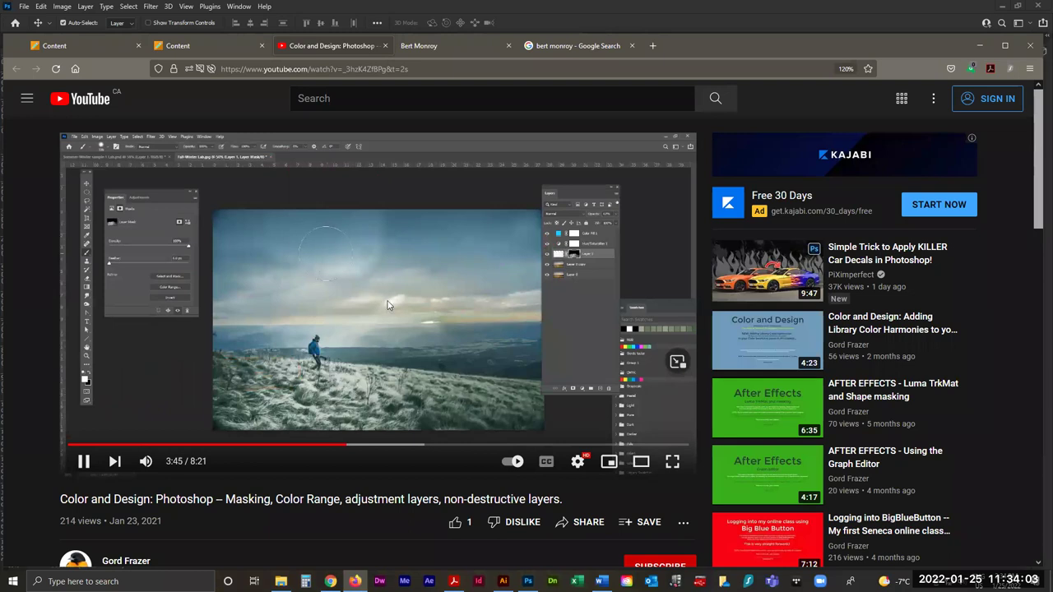
pyautogui.click(83, 460)
# In Photoshop, select Layer 0 copy, dock Properties aside, and hide Color Fill 1 and Hue/Saturation 1.
pyautogui.click(527, 581)
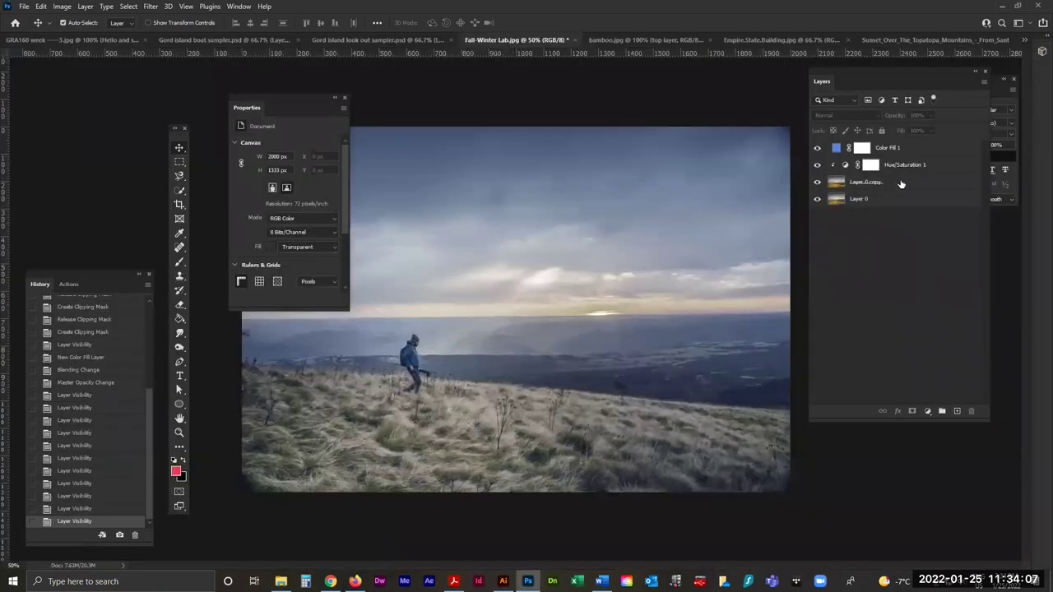
pyautogui.click(903, 184)
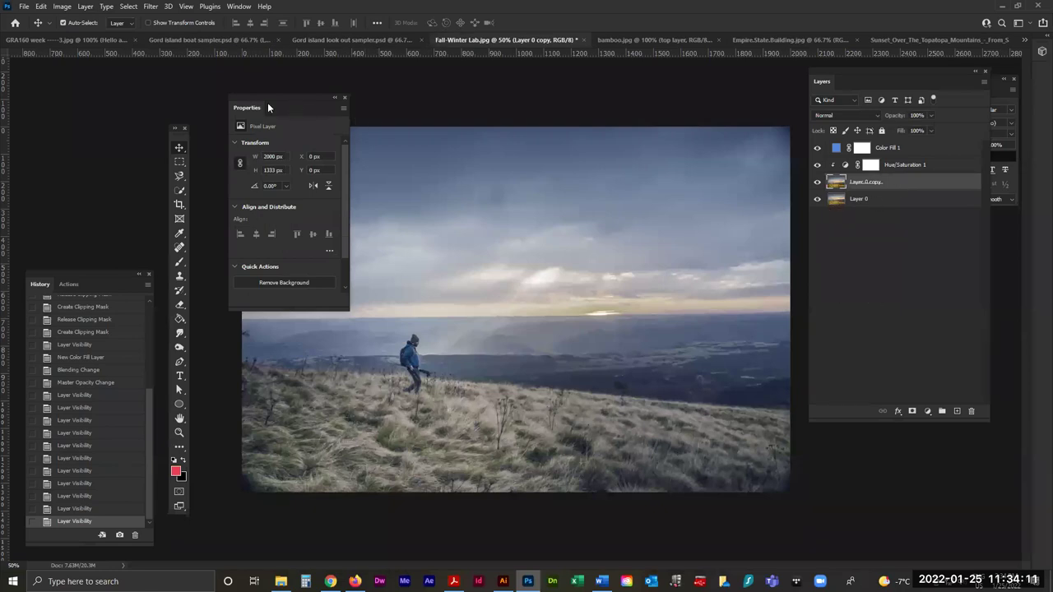
pyautogui.moveTo(268, 102); pyautogui.dragTo(99, 129)
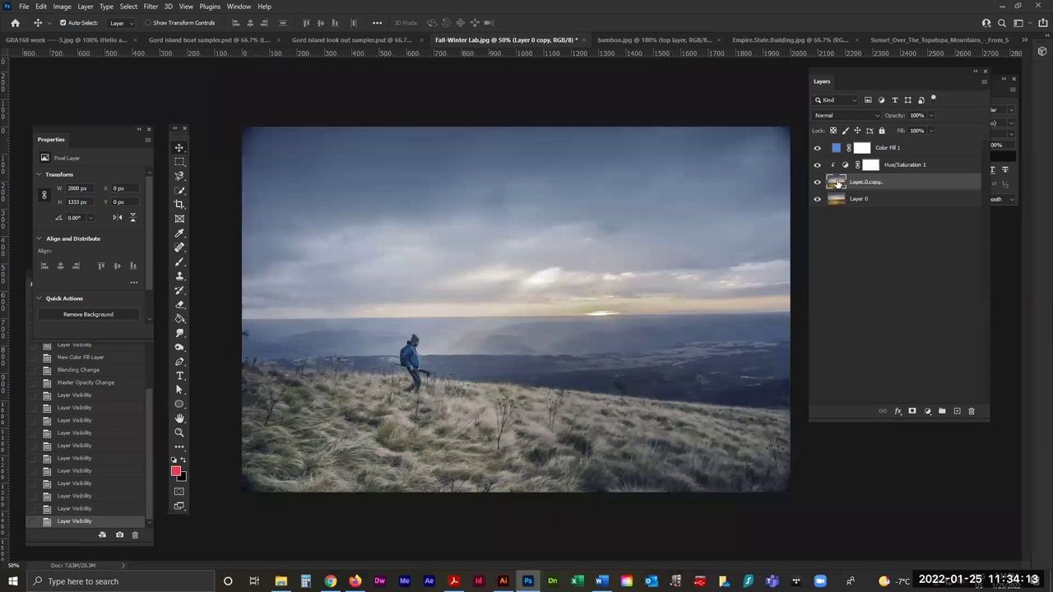
pyautogui.moveTo(817, 148); pyautogui.dragTo(818, 166)
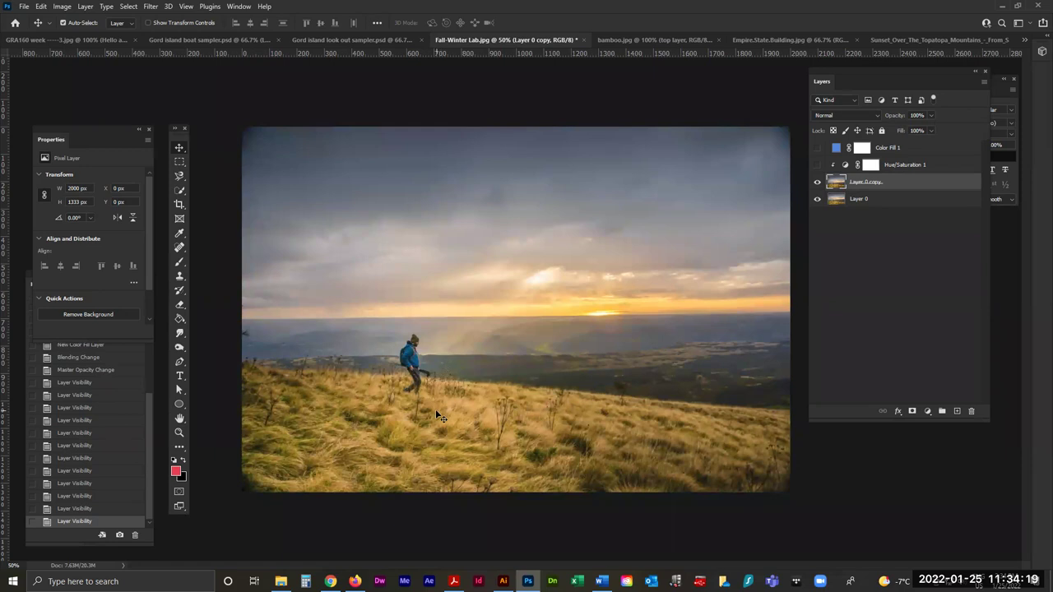
pyautogui.click(122, 7)
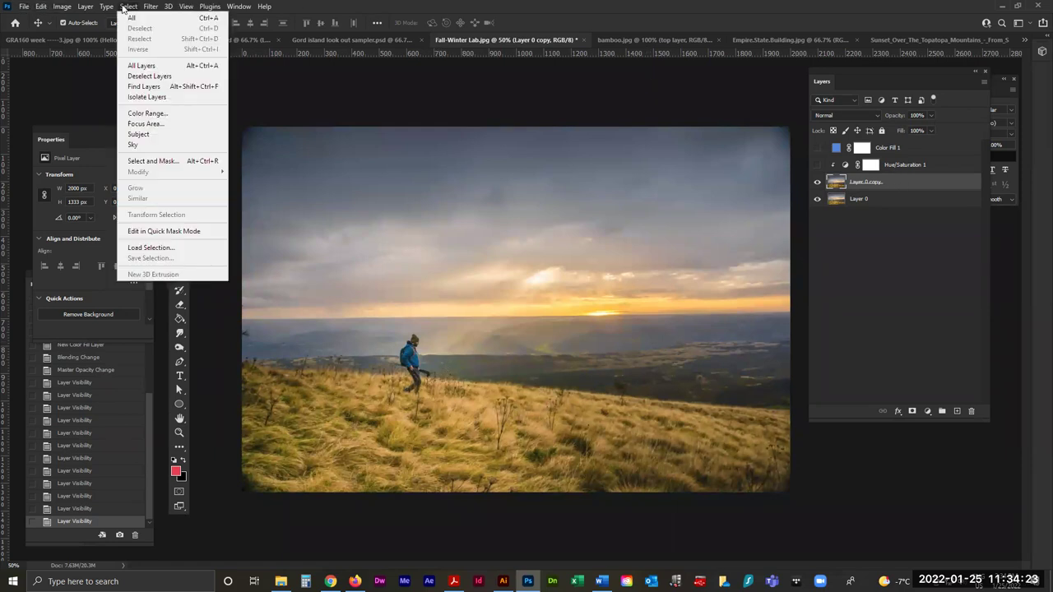
# Open Color Range, adjust Fuzziness and Range, and check the grayscale selection preview.
pyautogui.click(163, 110)
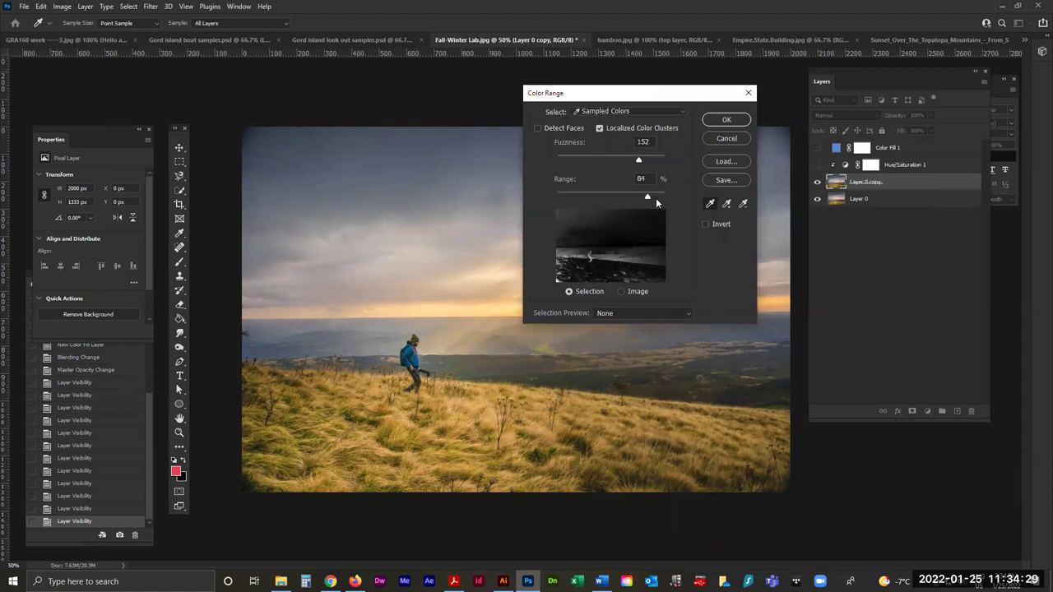
pyautogui.moveTo(656, 197); pyautogui.dragTo(647, 198)
pyautogui.moveTo(643, 156)
pyautogui.mouseDown()
pyautogui.moveTo(620, 156)
pyautogui.moveTo(650, 161)
pyautogui.mouseUp()
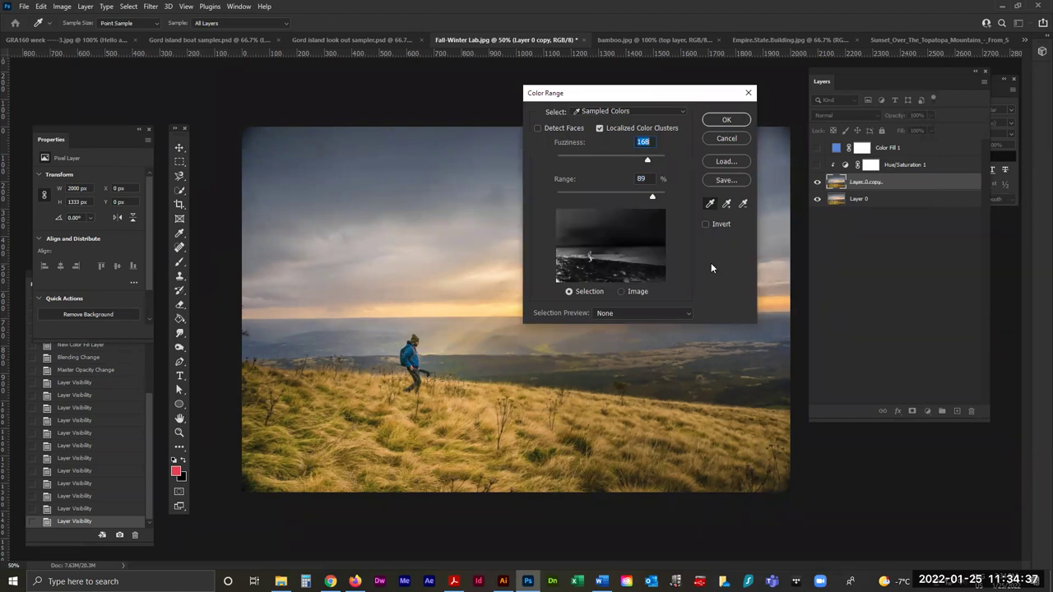
pyautogui.click(655, 314)
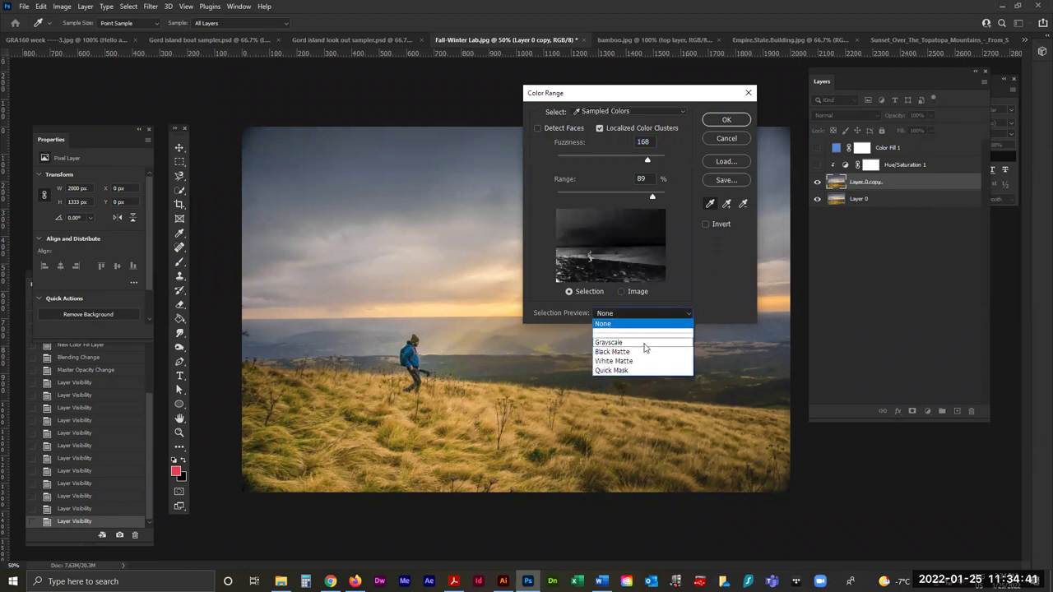
pyautogui.click(642, 342)
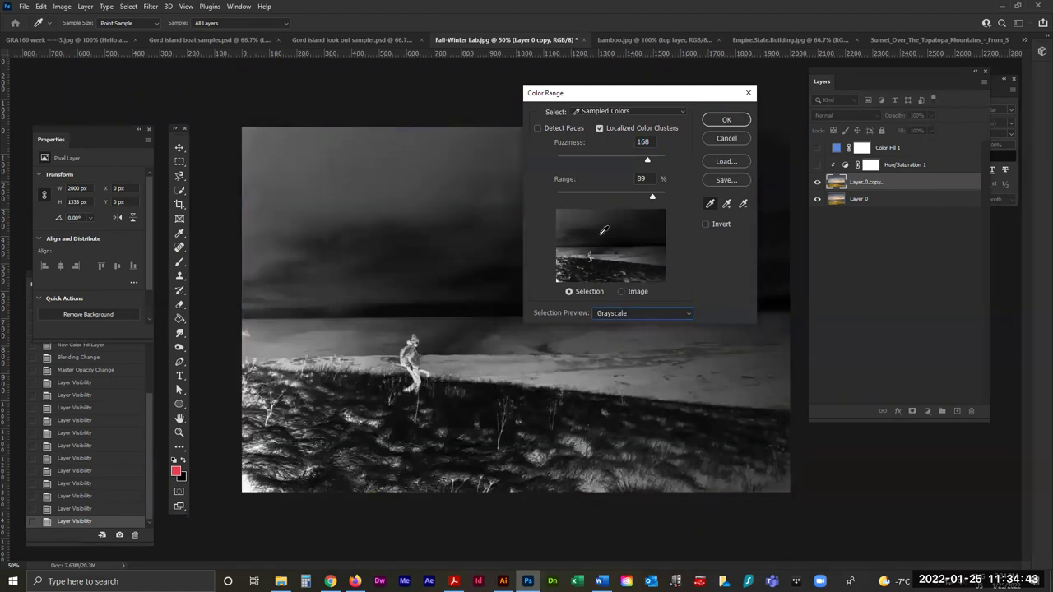
pyautogui.click(639, 312)
pyautogui.click(635, 322)
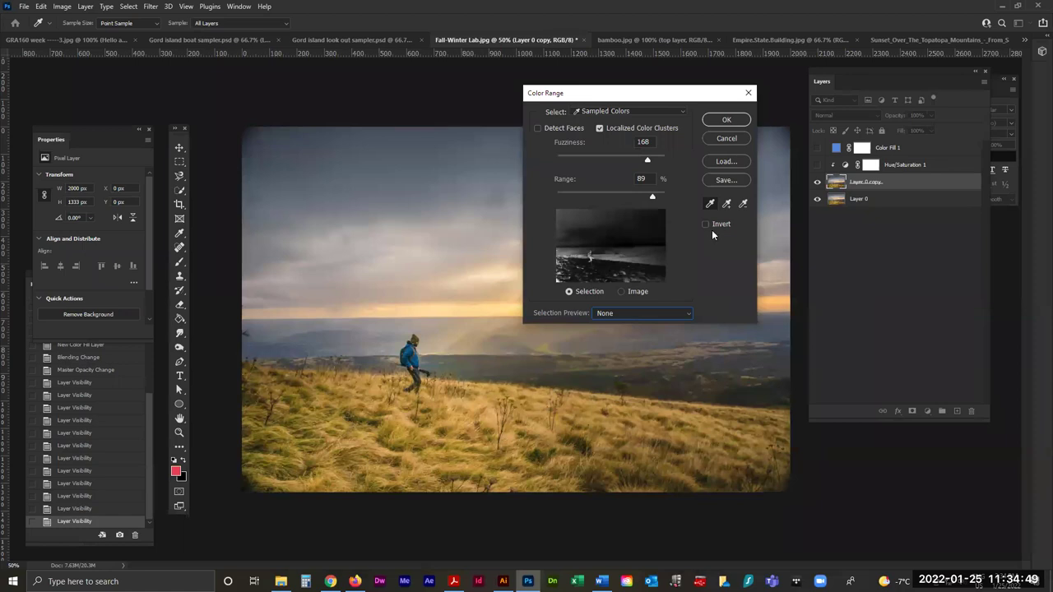
# Sample the golden grass colours to reach Fuzziness 168 and Range 89%, and confirm.
pyautogui.click(594, 268)
pyautogui.moveTo(596, 267); pyautogui.dragTo(583, 268)
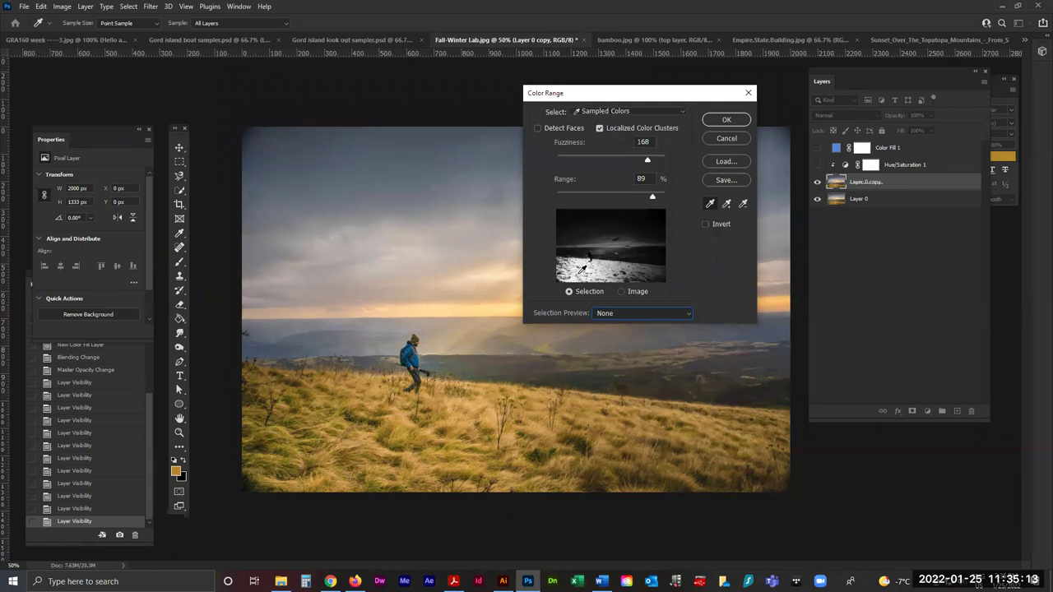
pyautogui.click(581, 267)
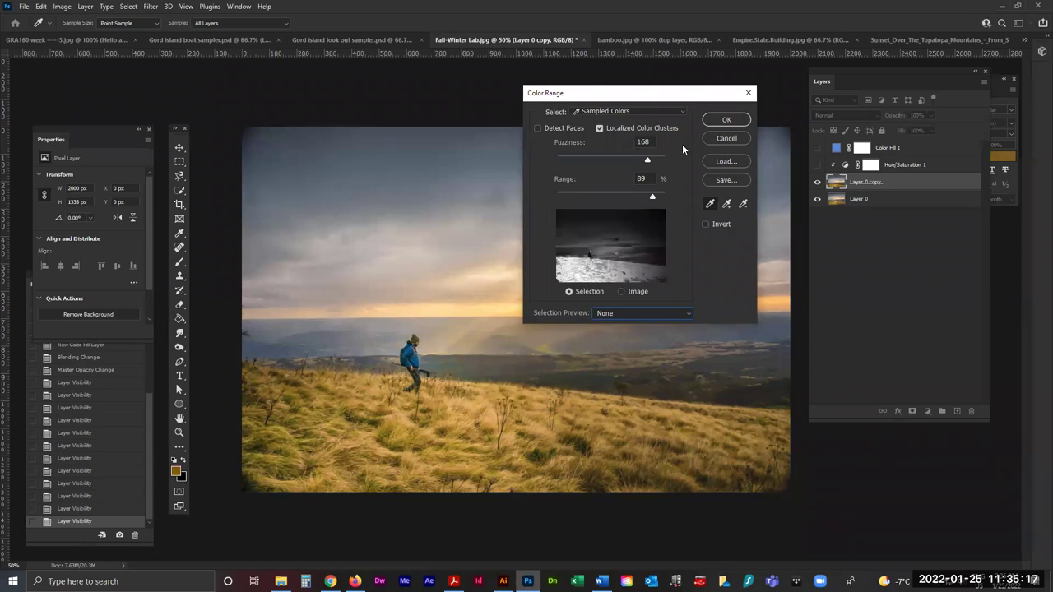
pyautogui.click(718, 121)
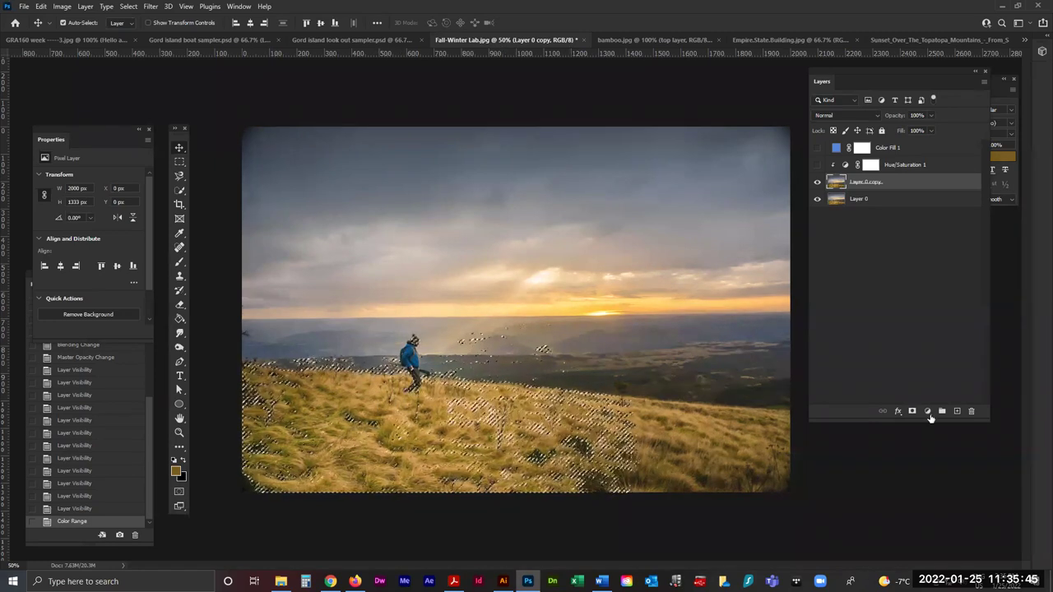
# Select Layer 0 copy and add an empty Layer 1 above it.
pyautogui.click(932, 148)
pyautogui.click(932, 164)
pyautogui.click(932, 182)
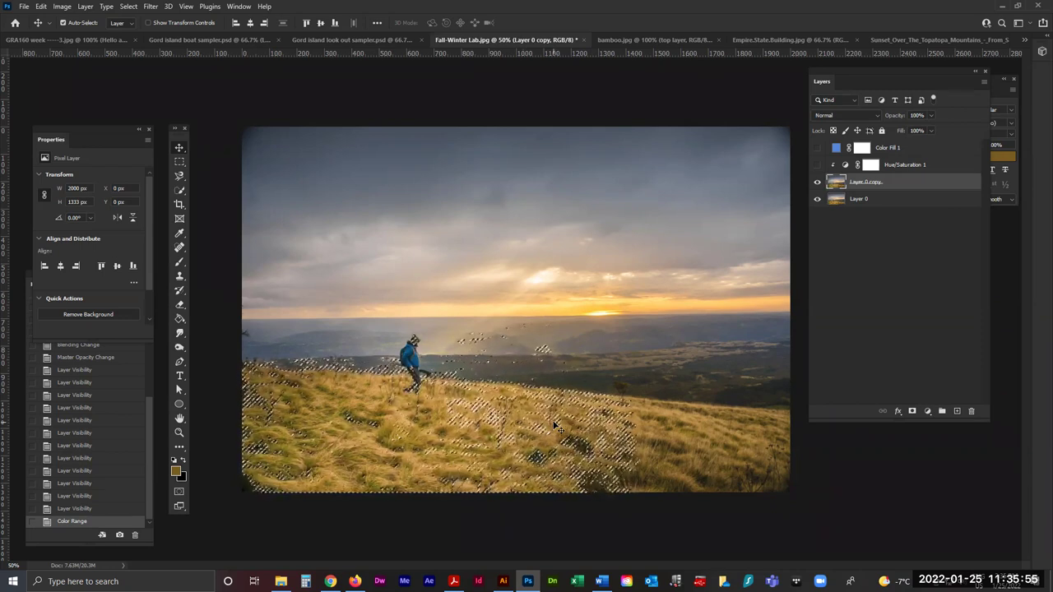
pyautogui.click(957, 412)
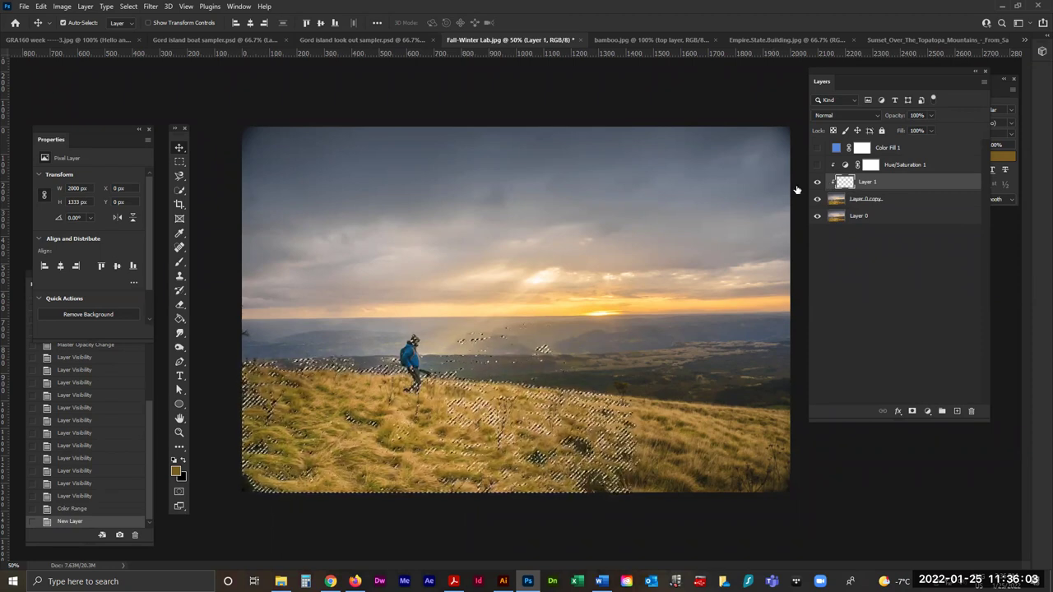
# Rearrange the floating Properties and Tools panels to give History more room.
pyautogui.moveTo(74, 128); pyautogui.dragTo(325, 103)
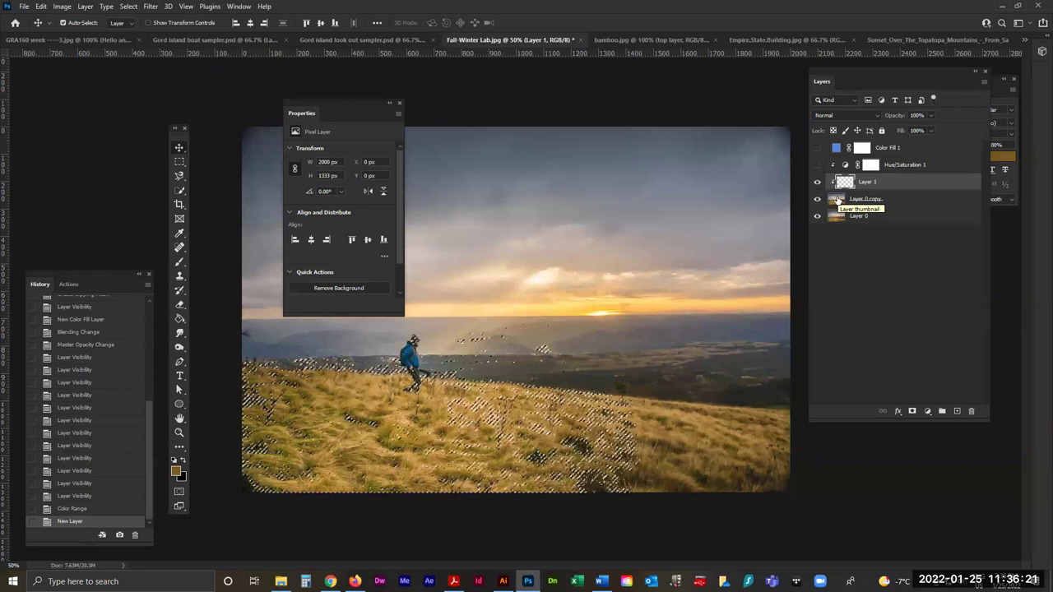
pyautogui.moveTo(356, 102); pyautogui.dragTo(77, 88)
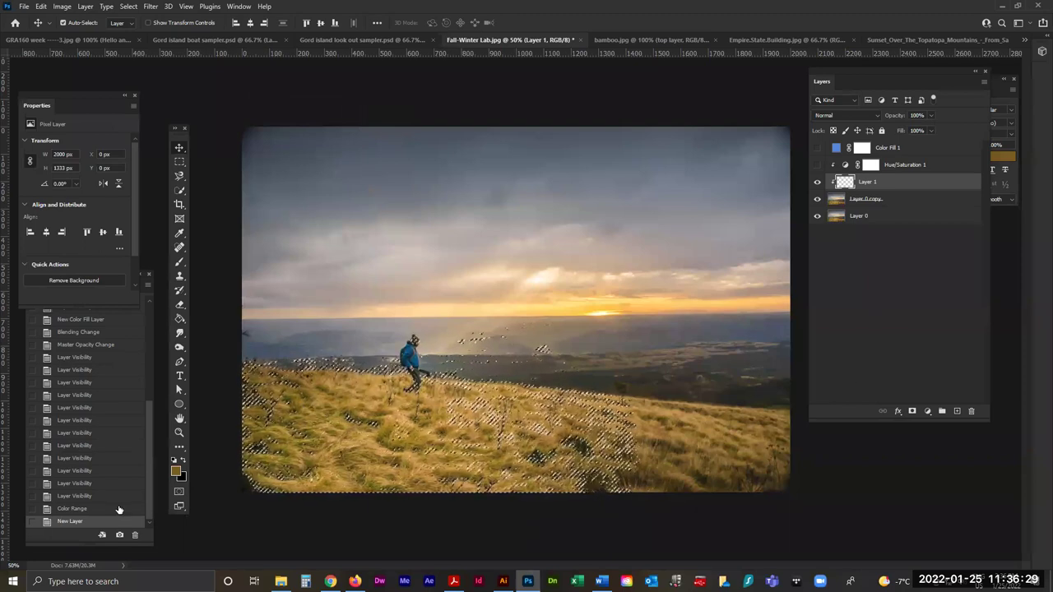
pyautogui.moveTo(182, 130); pyautogui.dragTo(266, 93)
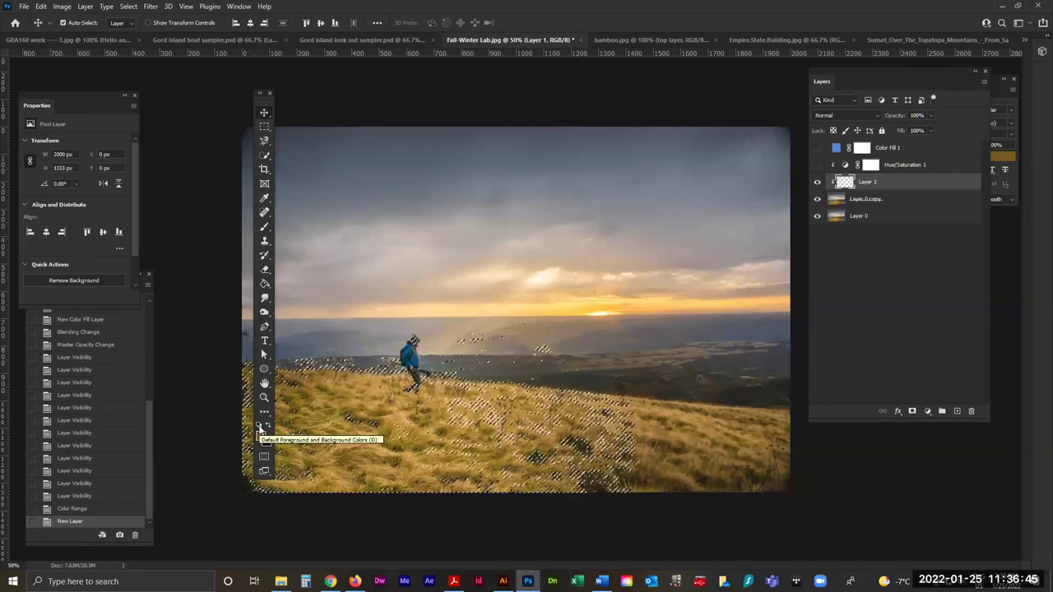
# Reset to default colours and make white the foreground, then move the tool panel back left.
pyautogui.click(260, 425)
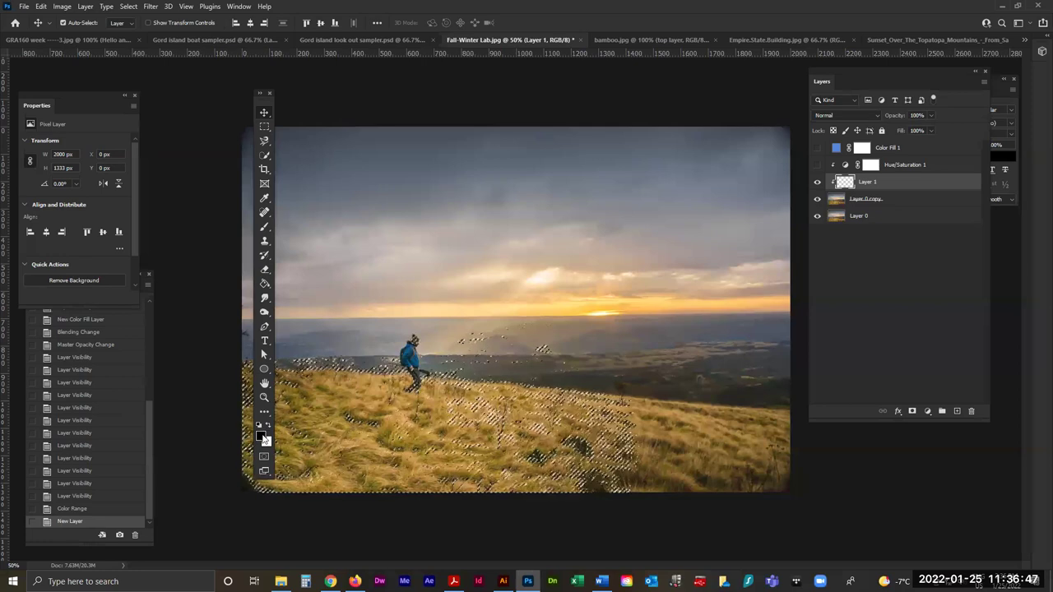
pyautogui.click(267, 424)
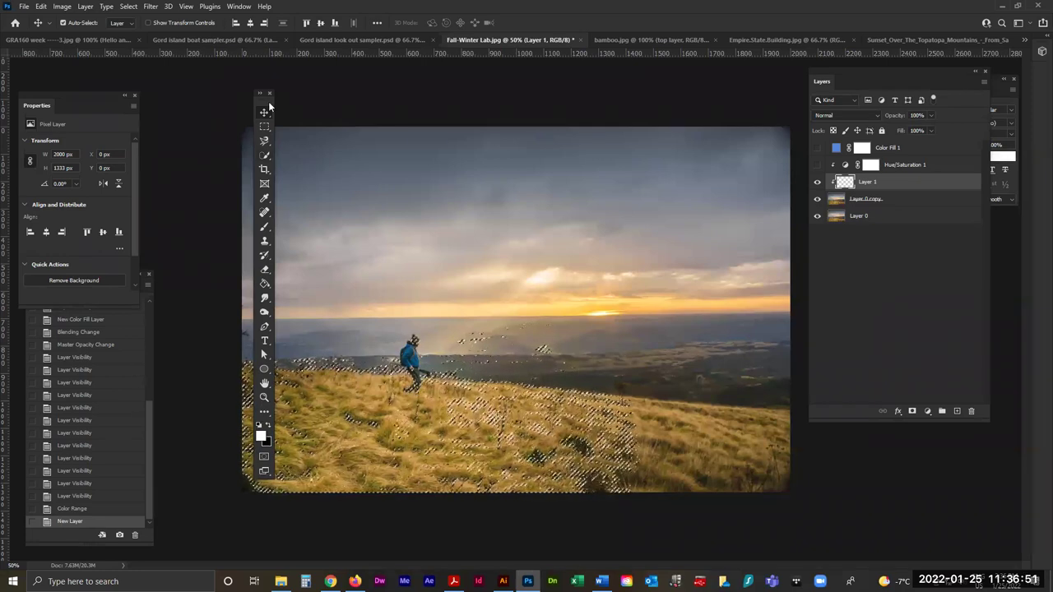
pyautogui.moveTo(266, 102); pyautogui.dragTo(179, 120)
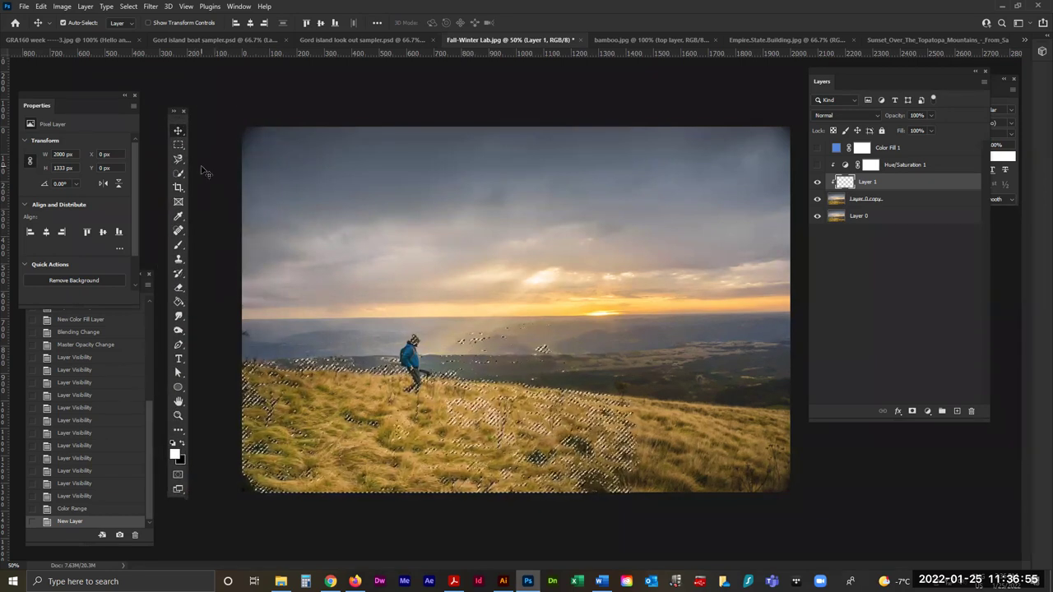
# Fill the grass selection on Layer 1 with white, then delete that trial layer.
pyautogui.click(39, 7)
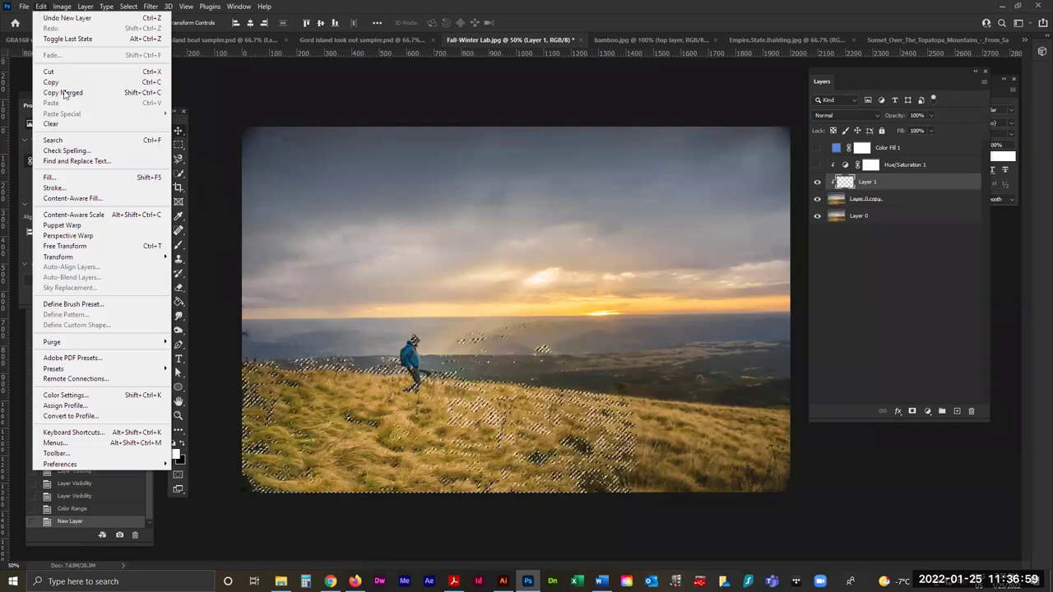
pyautogui.click(97, 182)
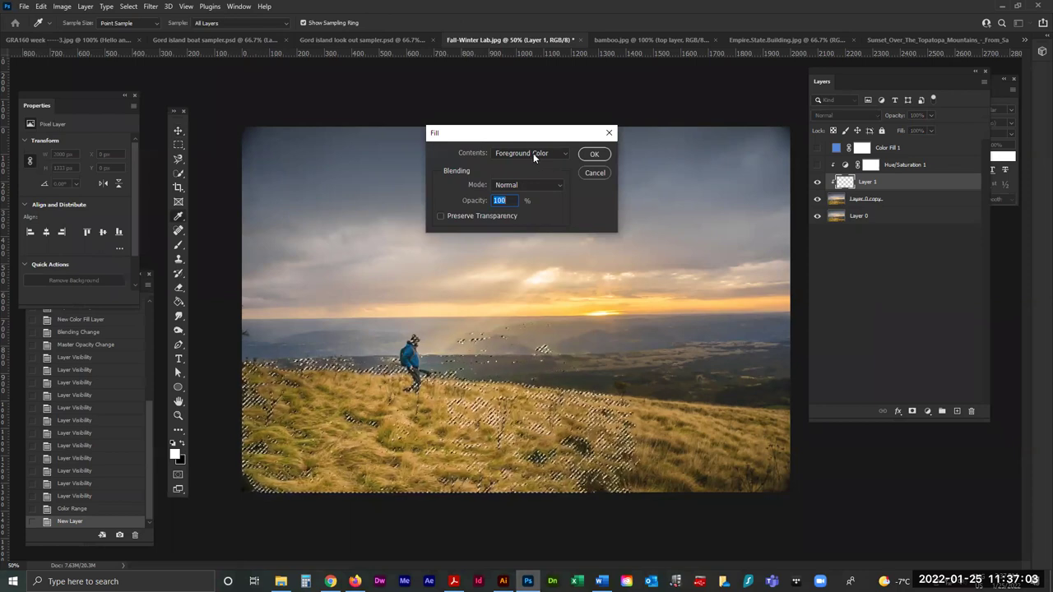
pyautogui.click(594, 154)
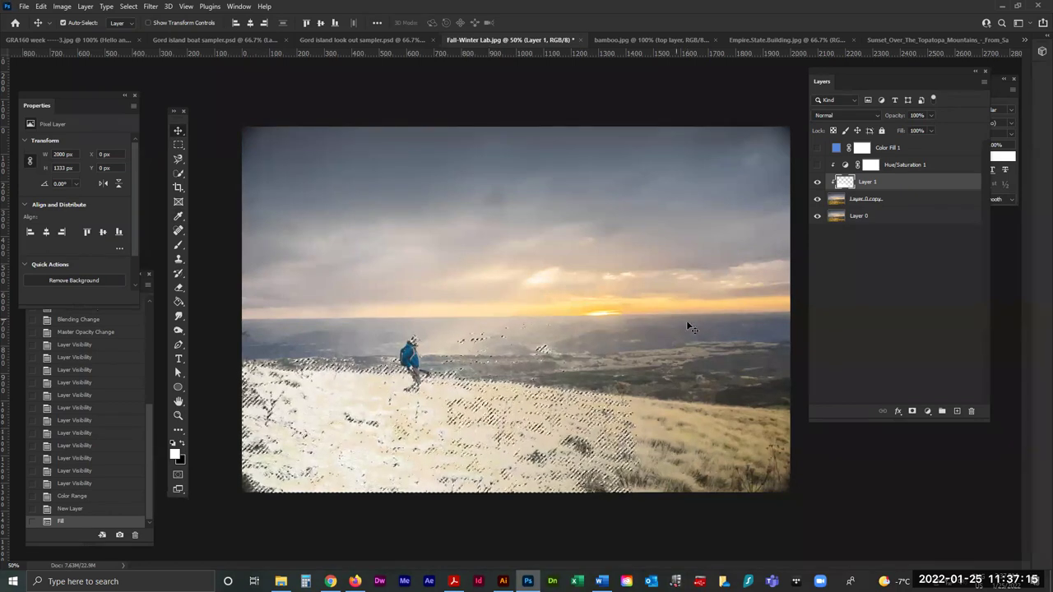
pyautogui.moveTo(897, 183); pyautogui.dragTo(971, 411)
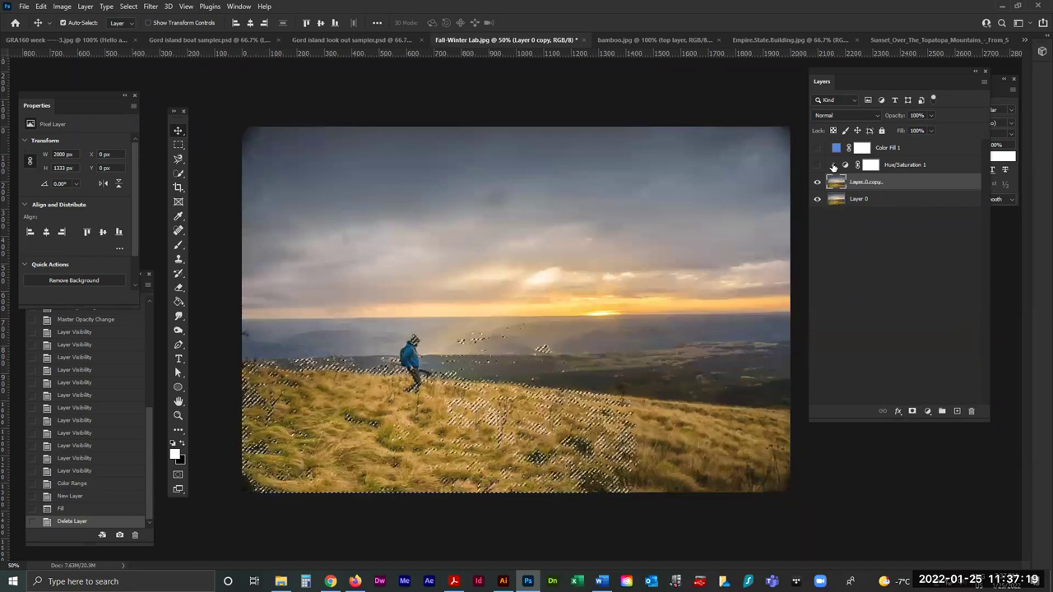
# Show Hue/Saturation 1, release its clipping mask, select Layer 0 copy and deselect.
pyautogui.click(817, 165)
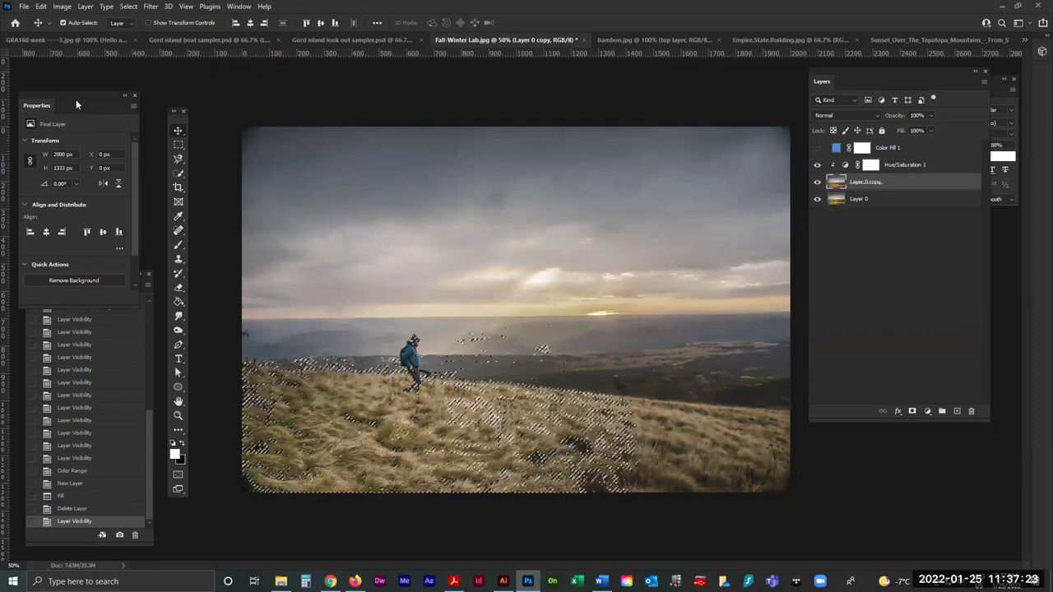
pyautogui.moveTo(67, 97); pyautogui.dragTo(153, 101)
pyautogui.hotkey('alt', ']')
pyautogui.click(282, 303)
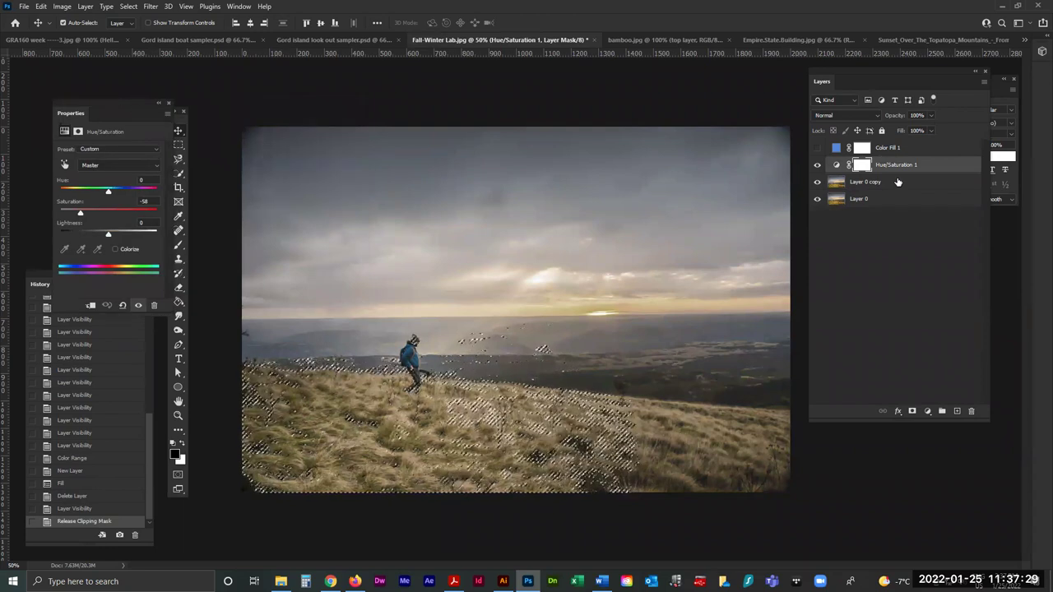
pyautogui.hotkey('alt', '[')
pyautogui.hotkey('ctrl', 'd')
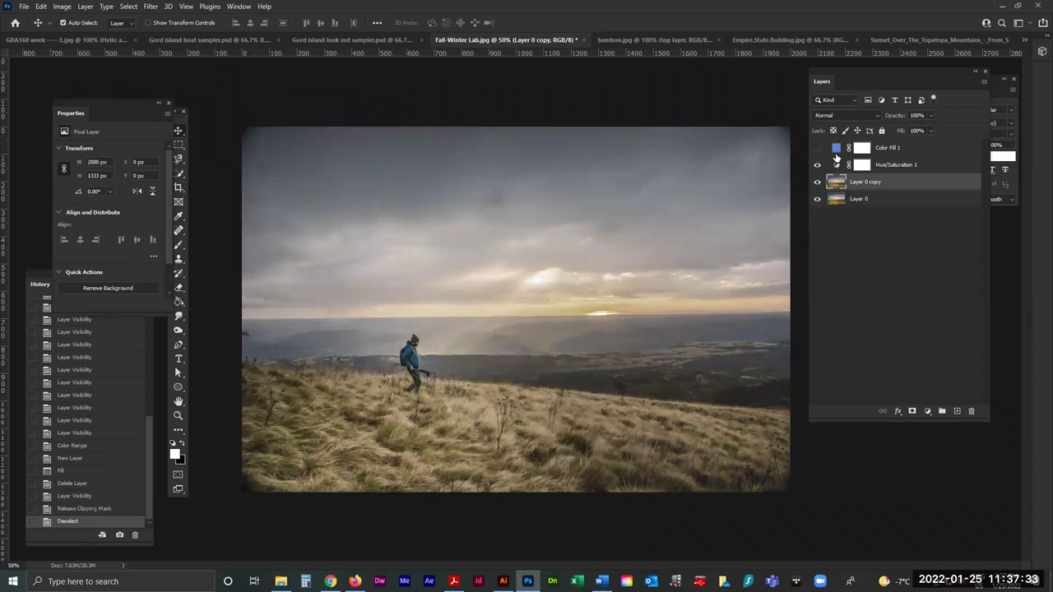
pyautogui.click(121, 10)
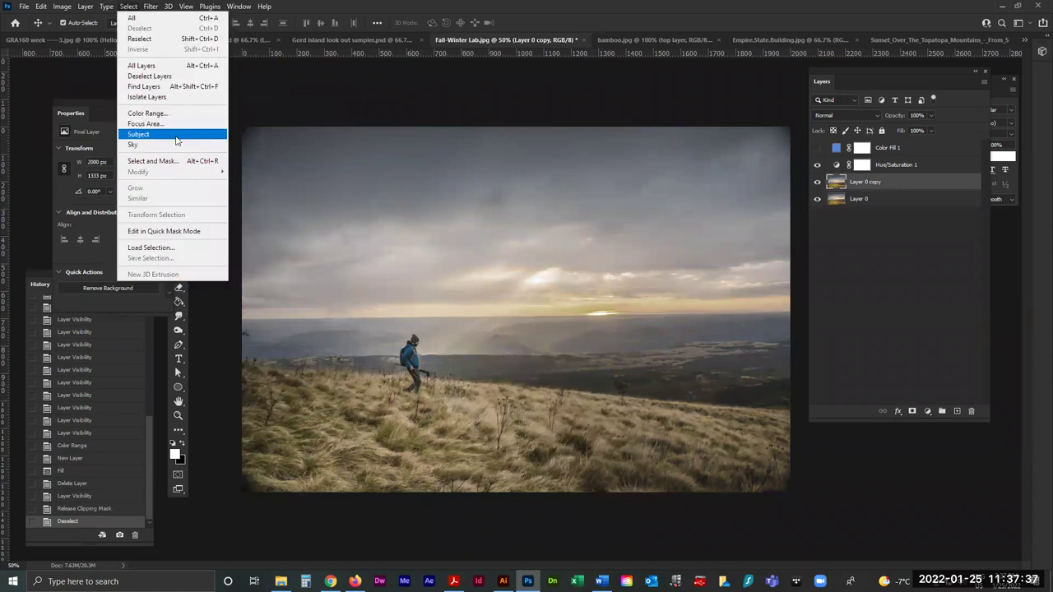
# Select the sampled pale grass with Color Range at fuzziness 142.
pyautogui.click(180, 114)
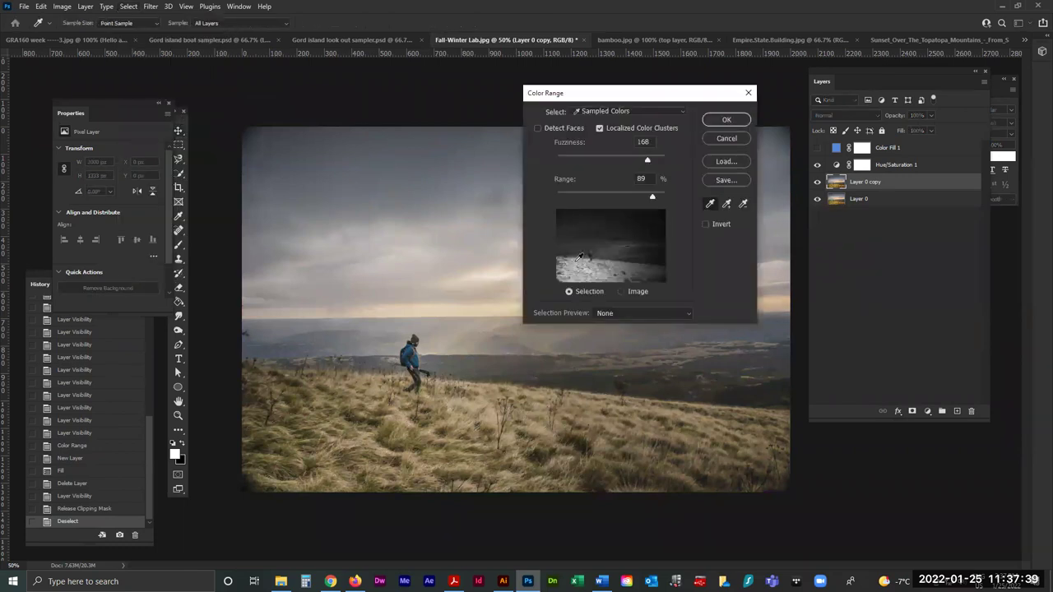
pyautogui.moveTo(585, 263)
pyautogui.mouseDown()
pyautogui.moveTo(611, 265)
pyautogui.moveTo(585, 273)
pyautogui.moveTo(601, 271)
pyautogui.mouseUp()
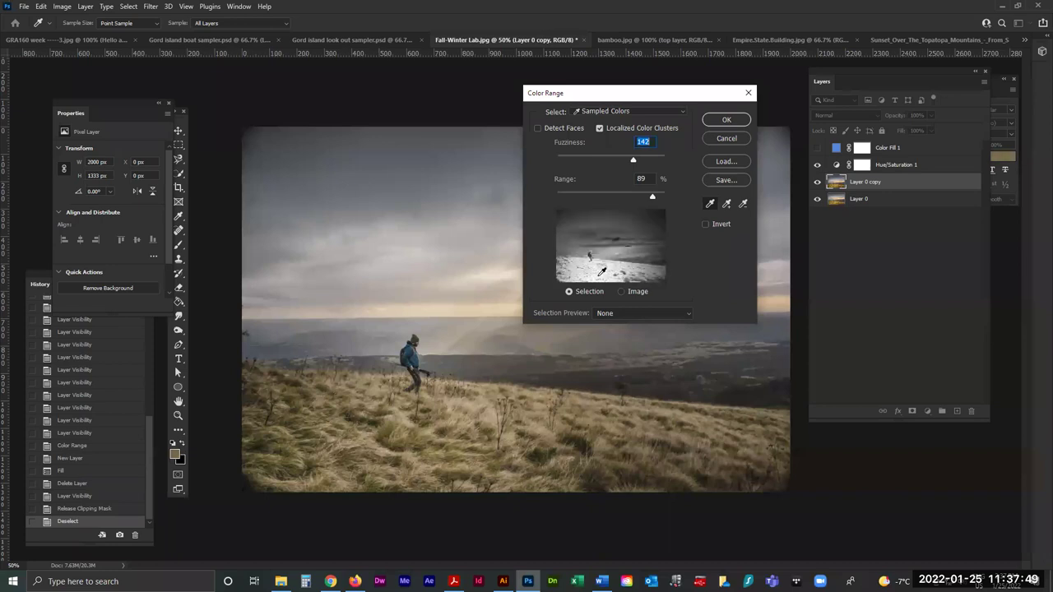
pyautogui.click(725, 118)
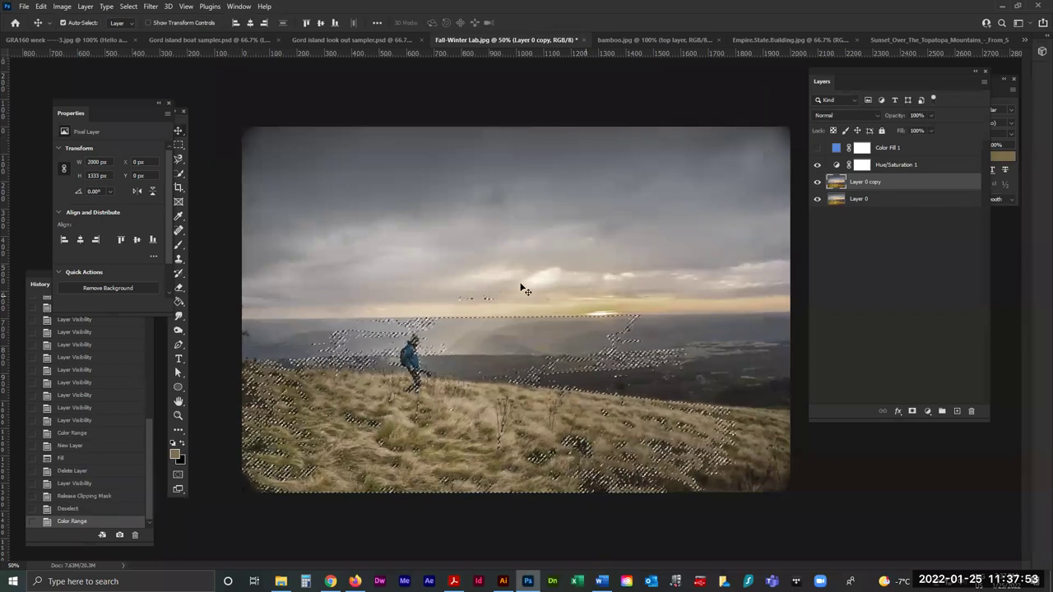
# Fill a new Layer 1 with white in the grass selection, mask it, then return to the tutorial.
pyautogui.click(957, 411)
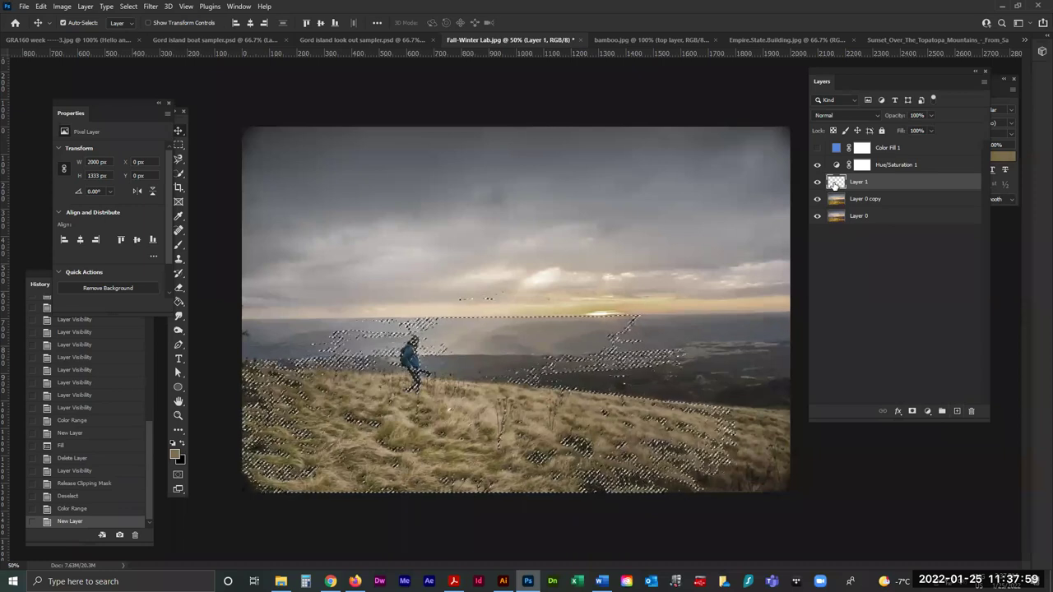
pyautogui.click(173, 445)
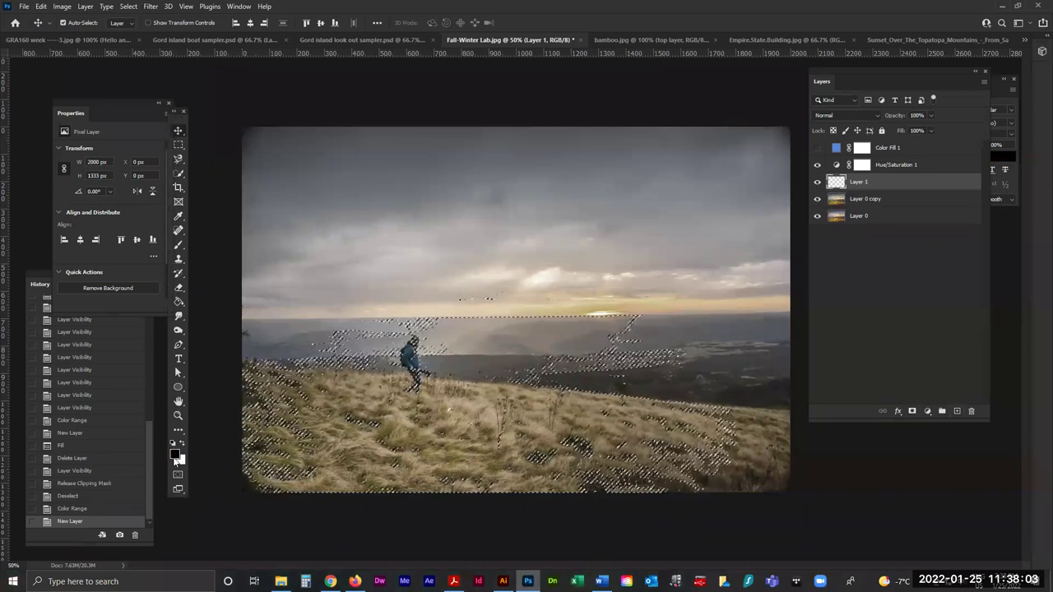
pyautogui.click(40, 7)
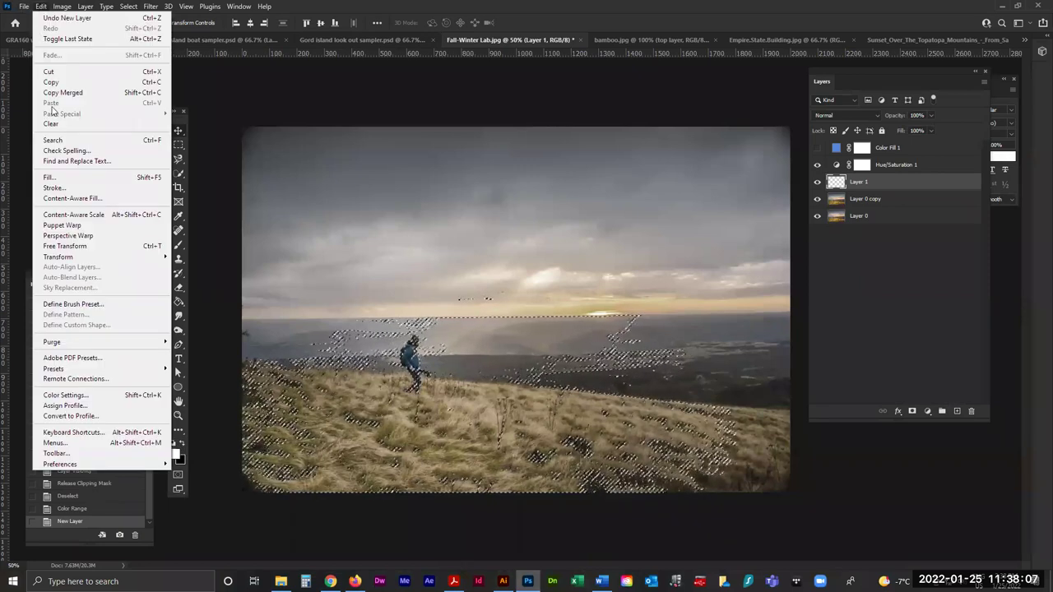
pyautogui.click(66, 176)
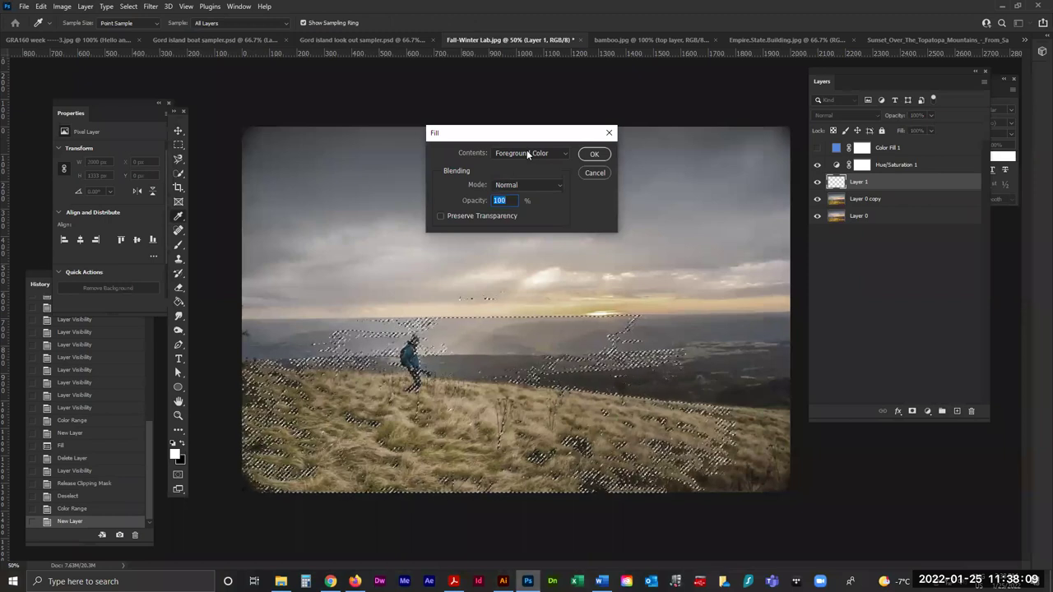
pyautogui.click(587, 154)
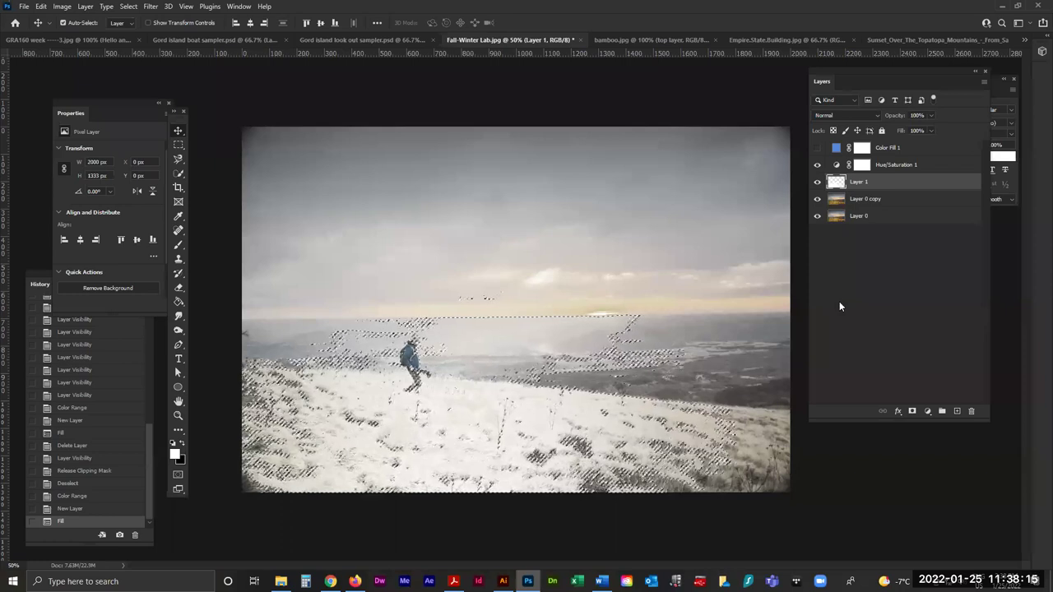
pyautogui.click(911, 411)
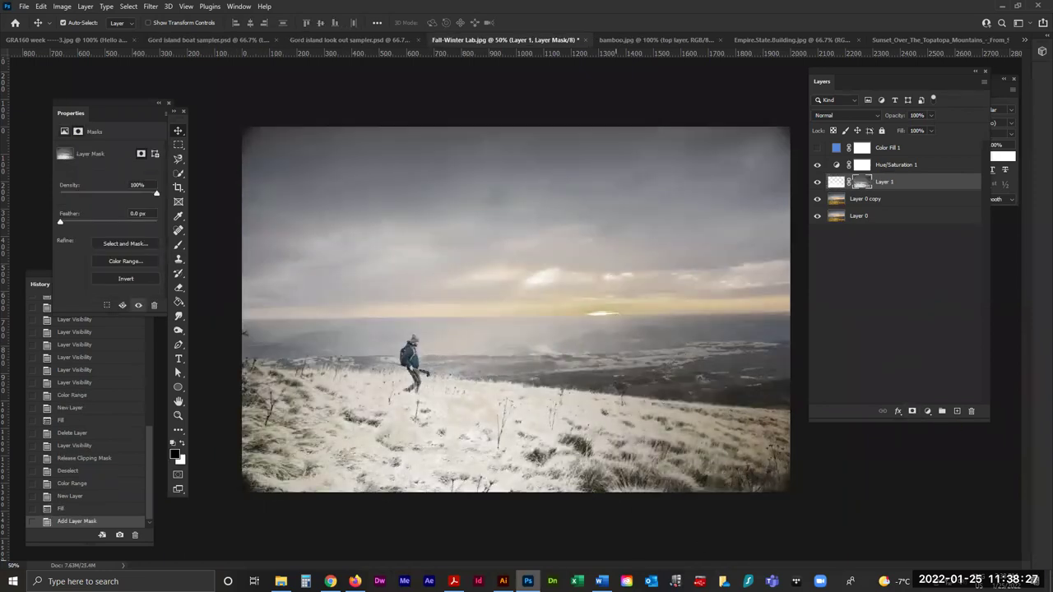
pyautogui.click(354, 580)
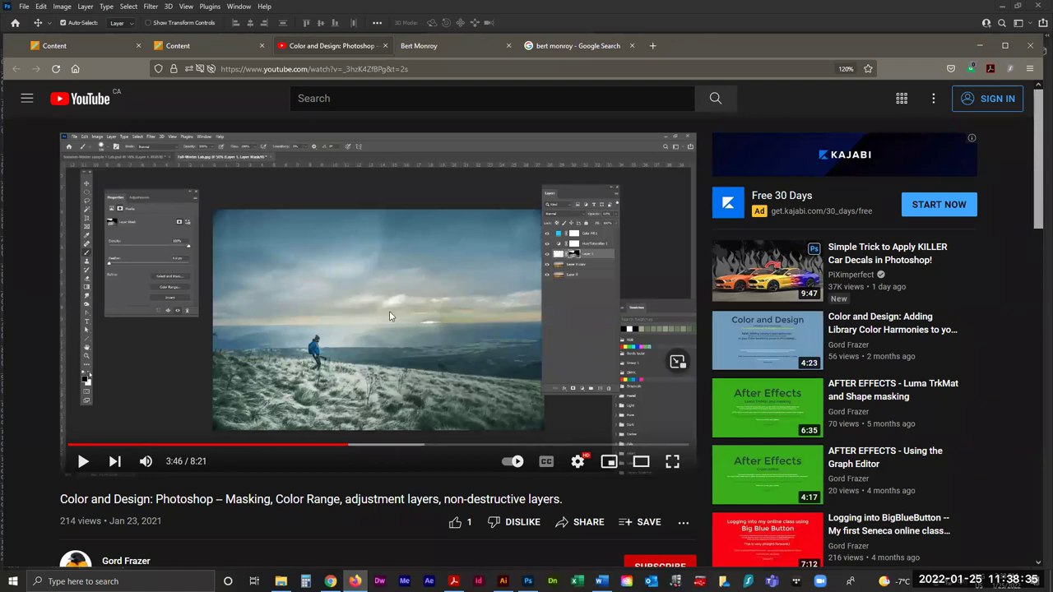
pyautogui.click(528, 581)
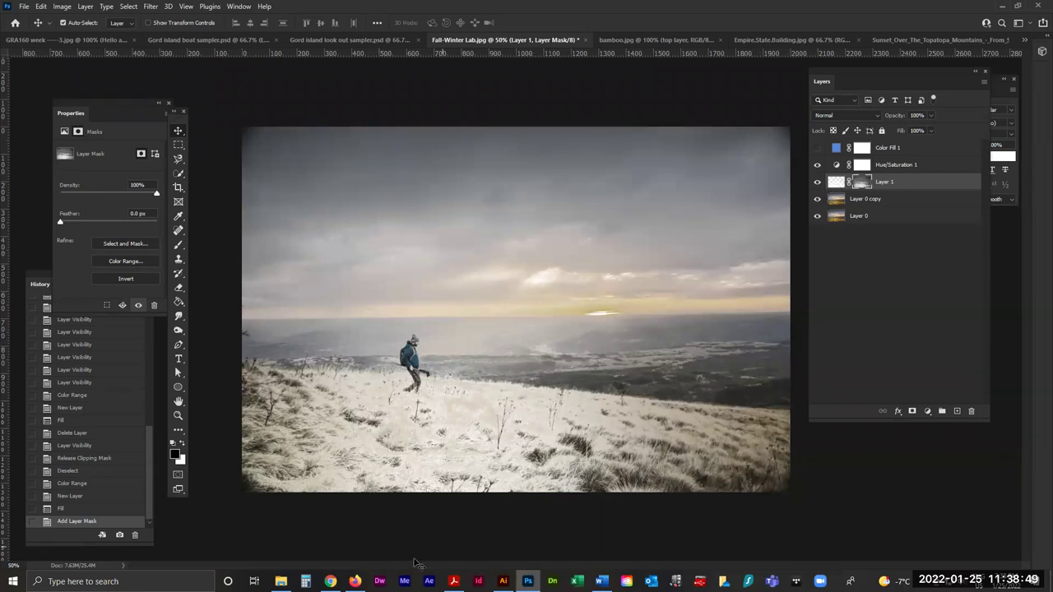
pyautogui.click(355, 582)
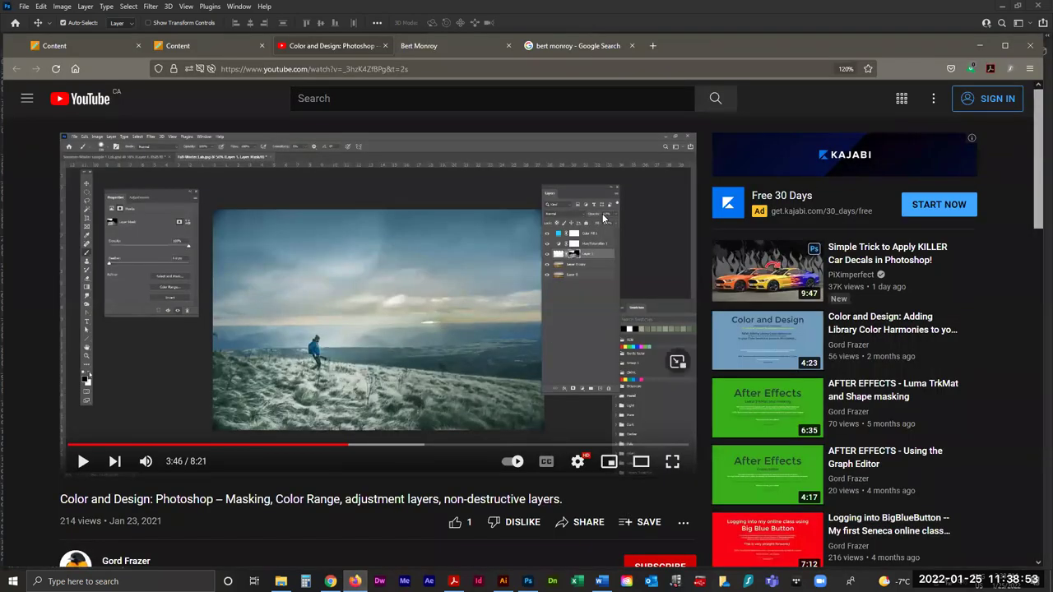
pyautogui.click(83, 461)
pyautogui.click(371, 445)
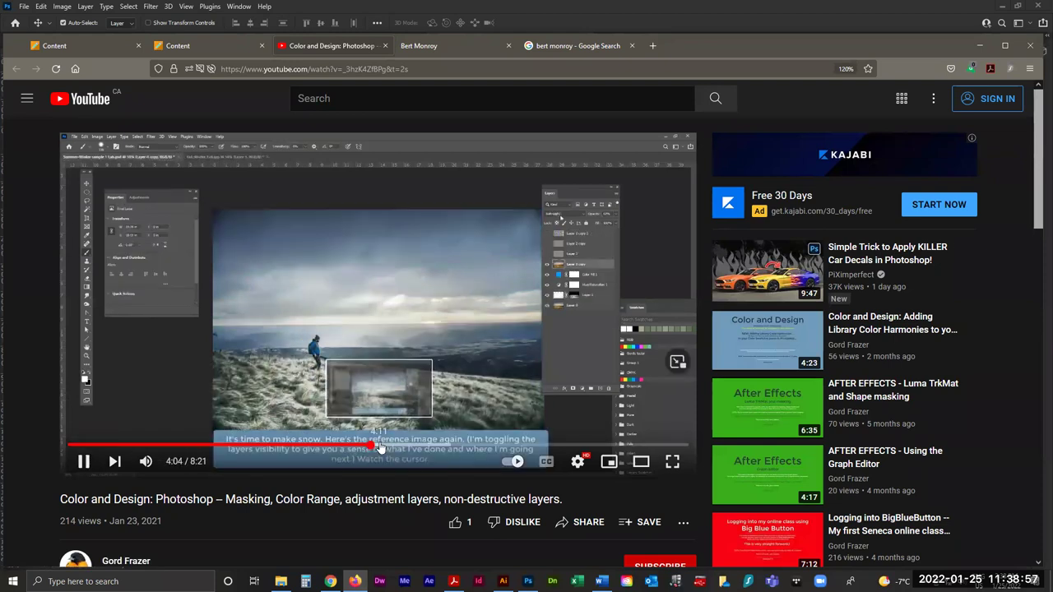
pyautogui.click(361, 446)
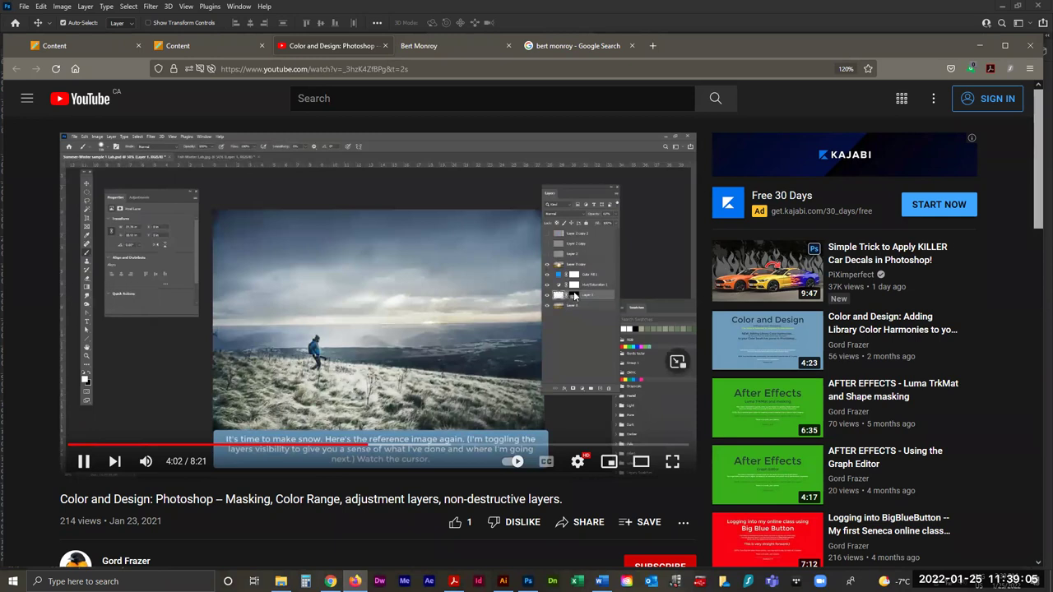
pyautogui.click(83, 461)
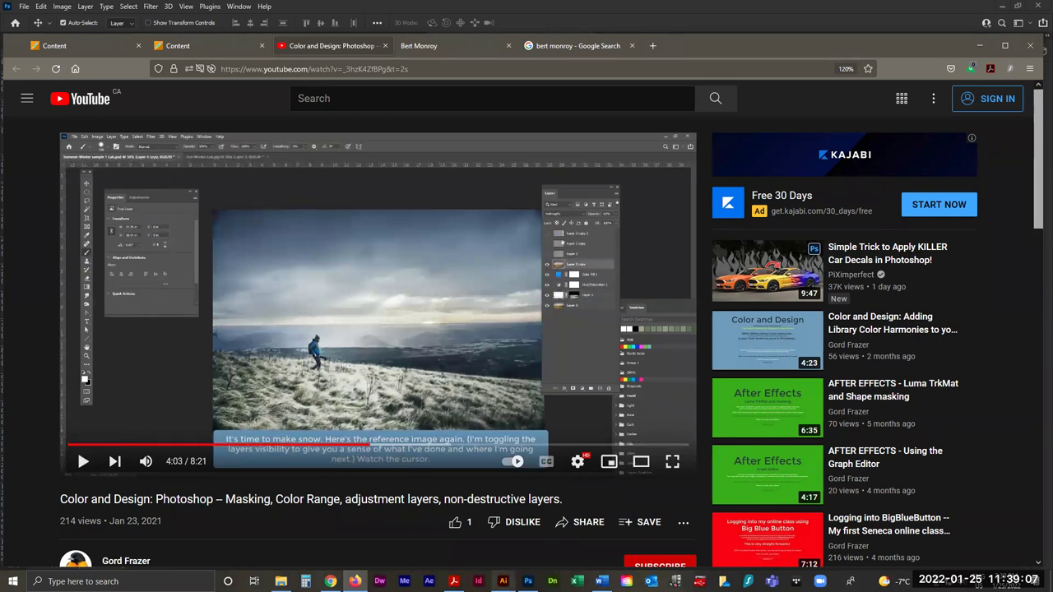
pyautogui.click(528, 582)
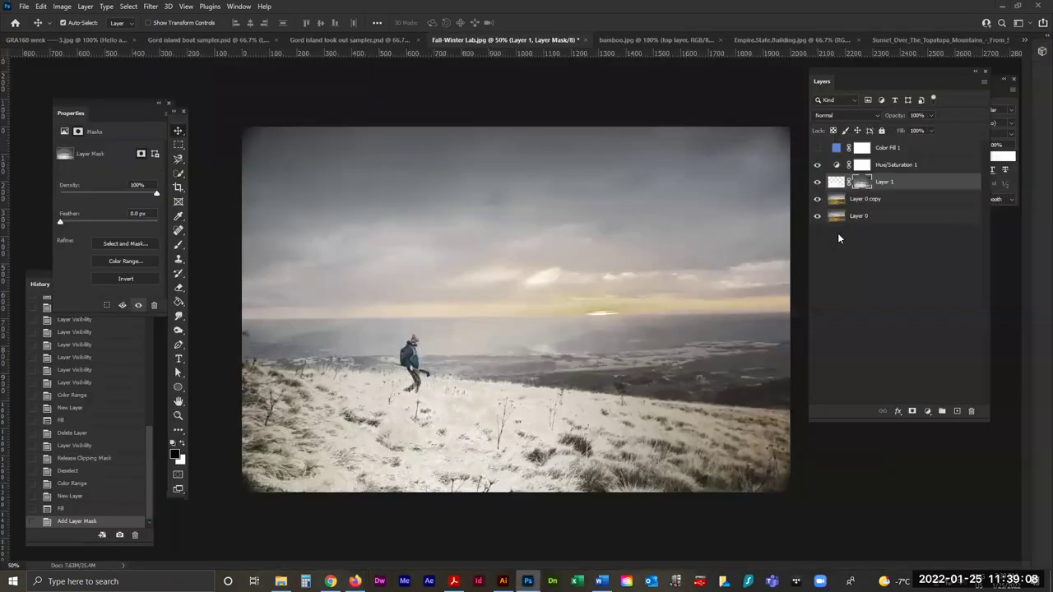
# Target Layer 1's mask and hide Hue/Saturation 1, keeping Layer 1 visible.
pyautogui.click(836, 183)
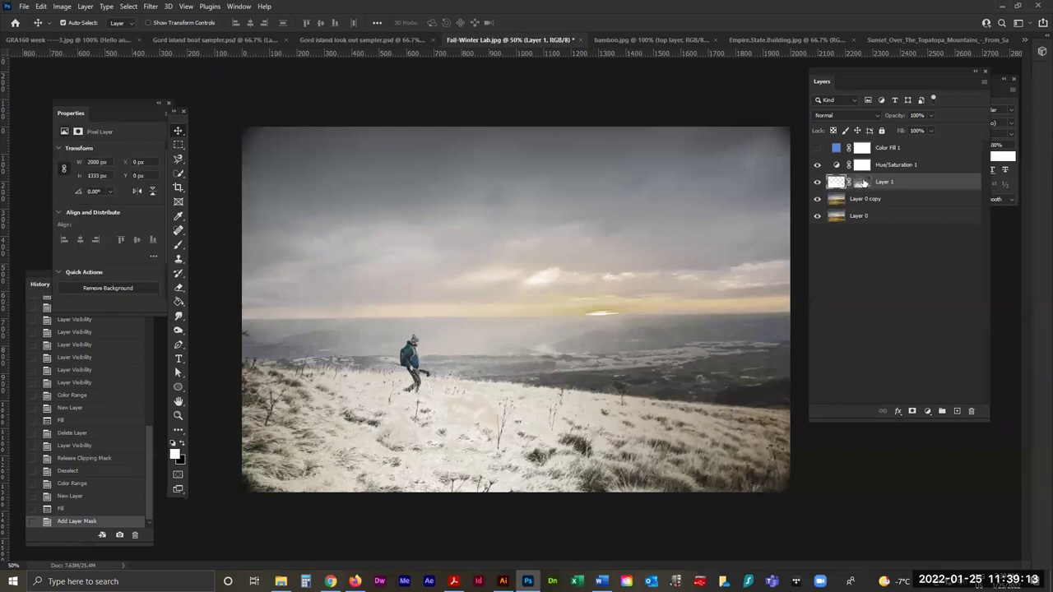
pyautogui.click(861, 182)
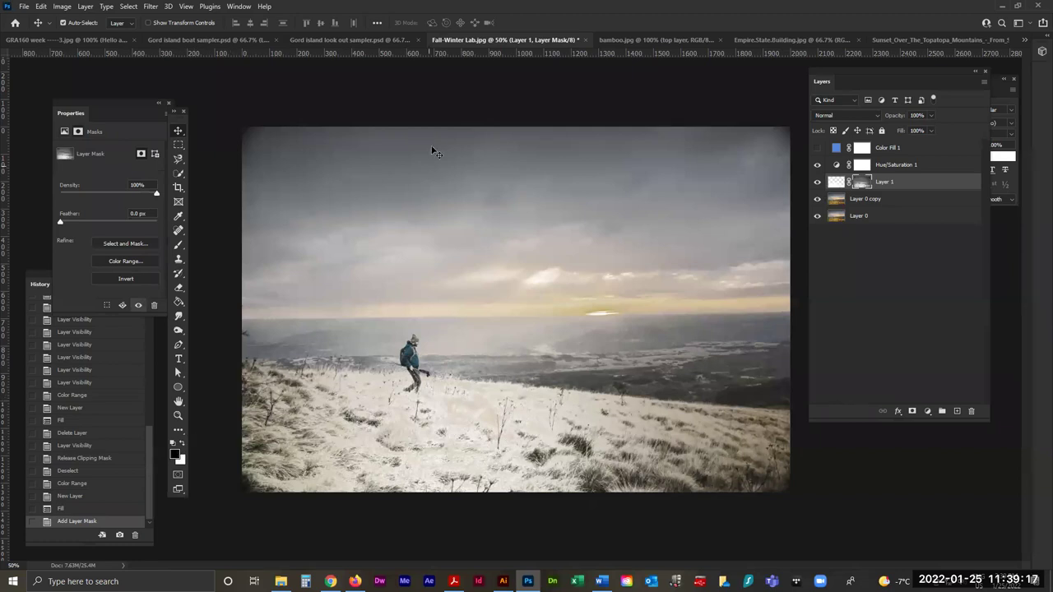
pyautogui.moveTo(817, 165); pyautogui.dragTo(817, 182)
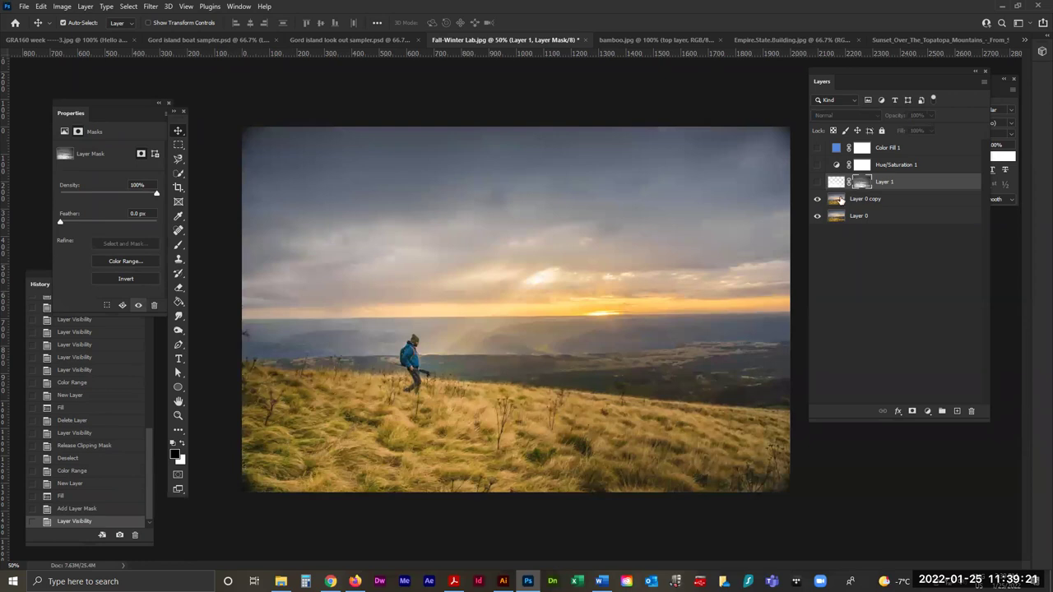
pyautogui.click(816, 181)
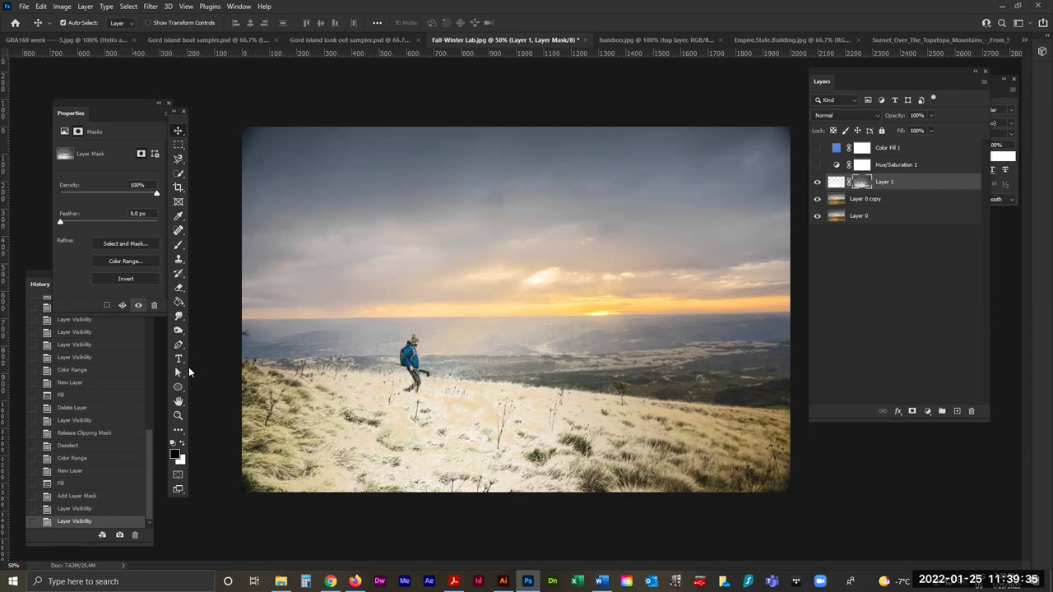
# Paint black on Layer 1's mask with a 385 px brush across the upper-left sky.
pyautogui.click(180, 246)
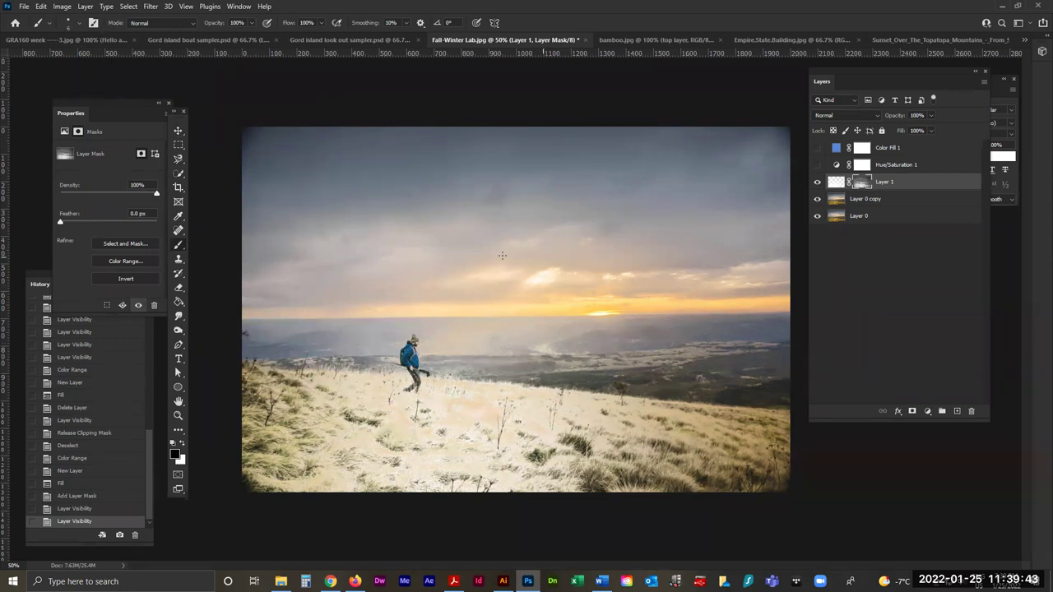
pyautogui.click(80, 25)
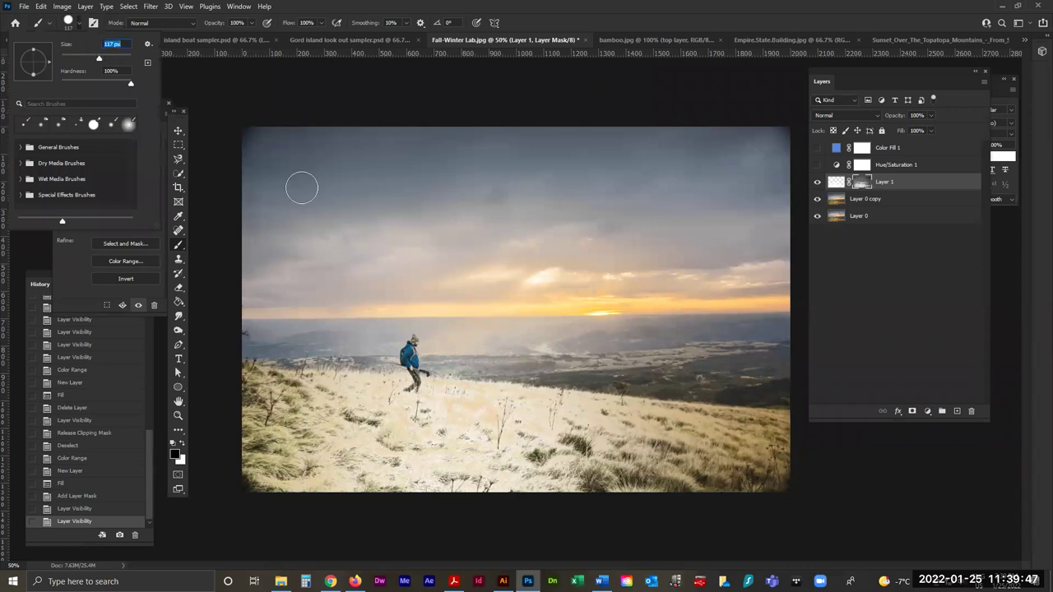
pyautogui.moveTo(122, 59); pyautogui.dragTo(127, 59)
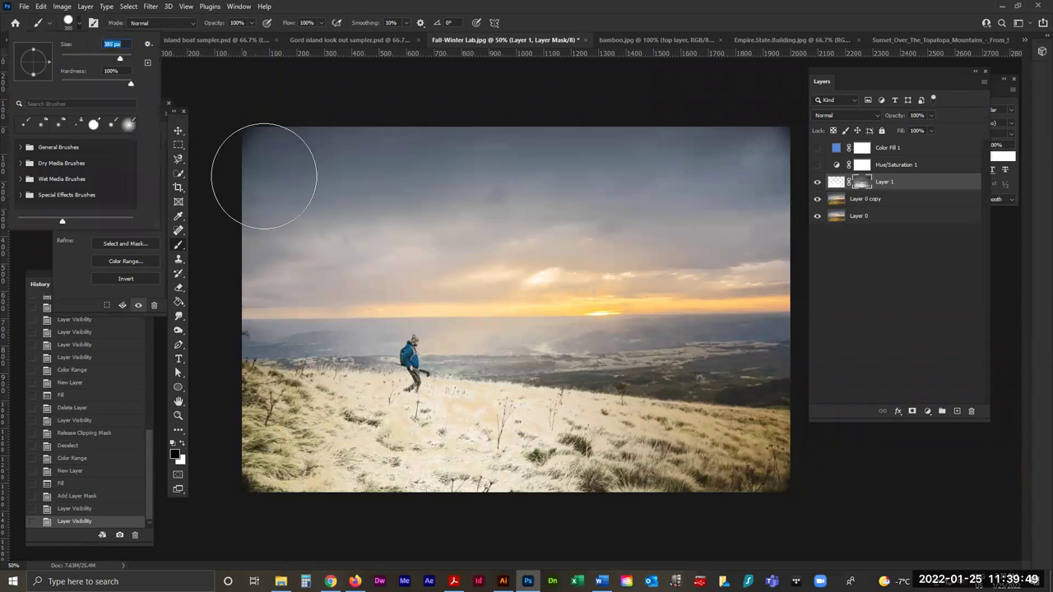
pyautogui.click(304, 169)
pyautogui.click(736, 153)
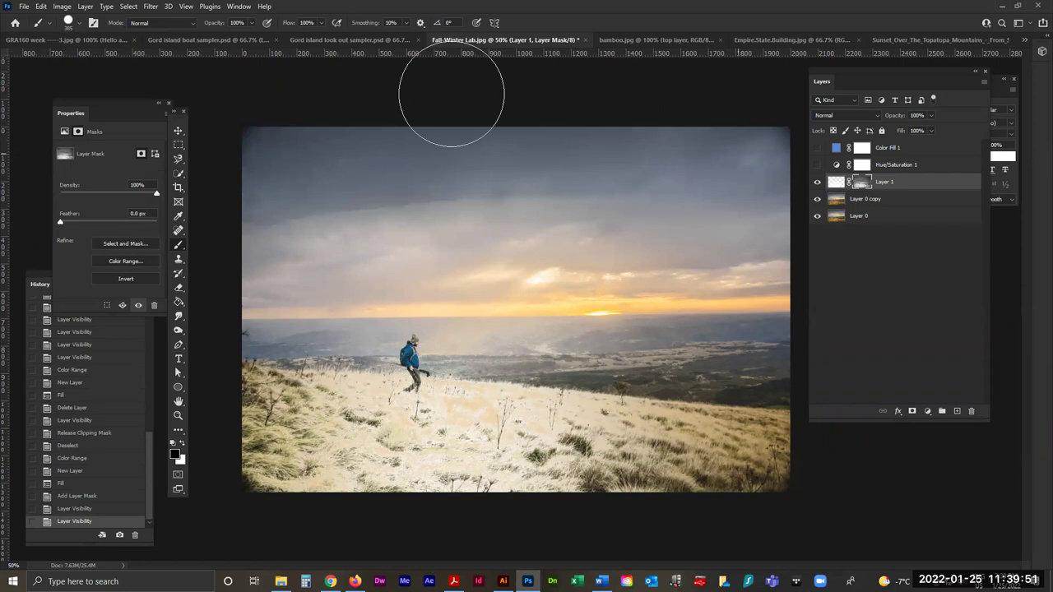
pyautogui.moveTo(259, 183); pyautogui.dragTo(423, 165)
# Lower the brush hardness and mask the whitening off the top-right sky.
pyautogui.click(78, 23)
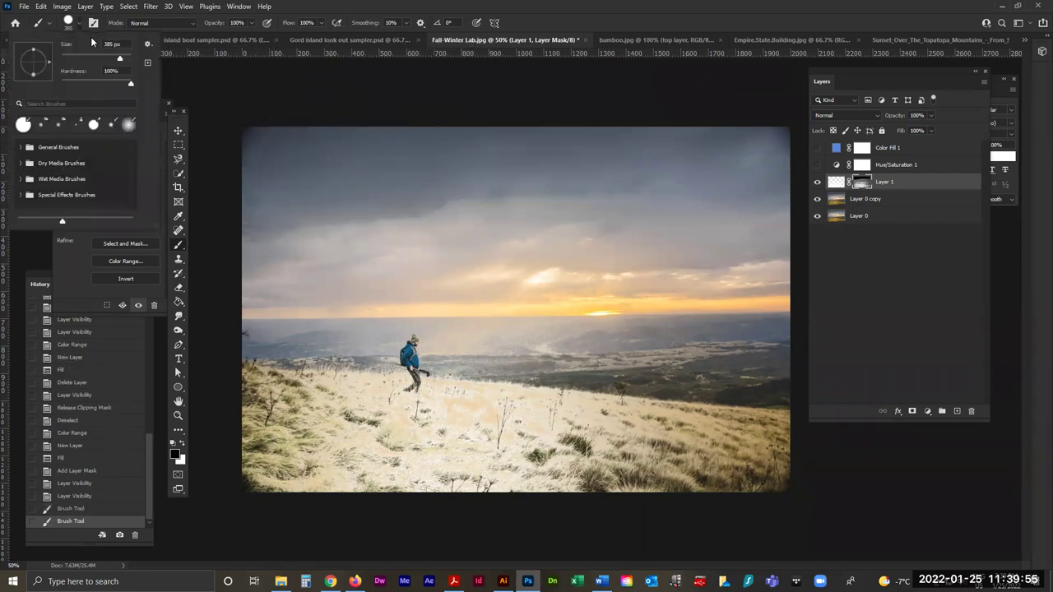
pyautogui.click(78, 27)
pyautogui.click(77, 23)
pyautogui.moveTo(130, 86); pyautogui.dragTo(74, 86)
pyautogui.click(329, 216)
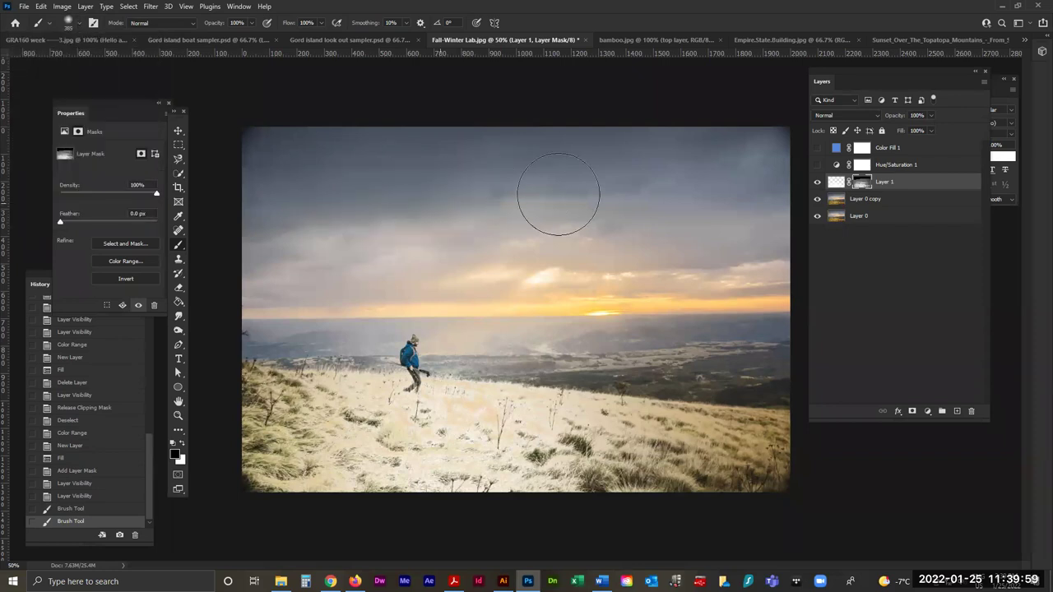
pyautogui.moveTo(576, 201); pyautogui.dragTo(756, 228)
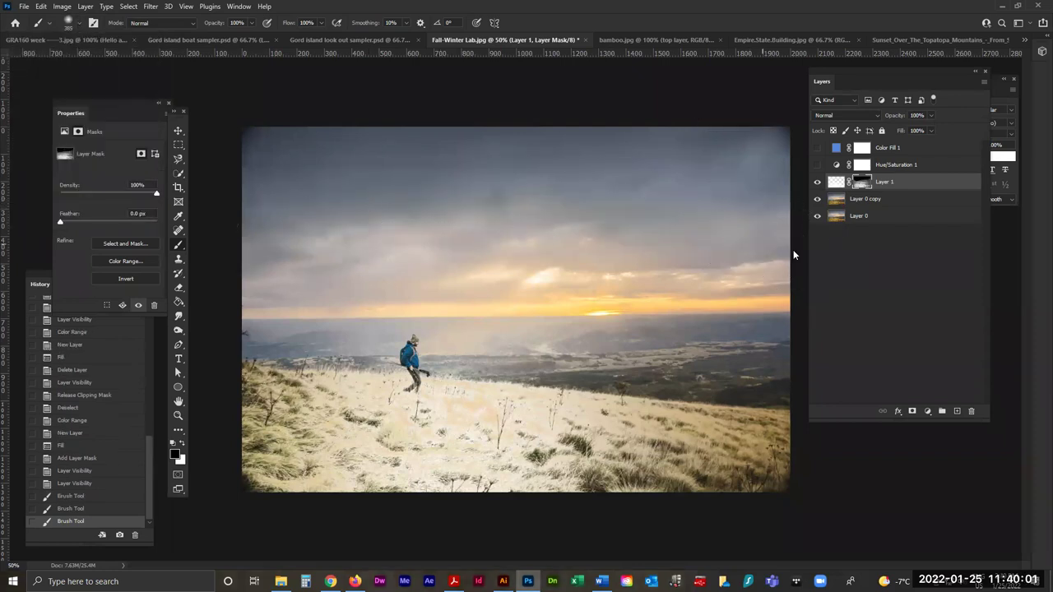
pyautogui.click(983, 82)
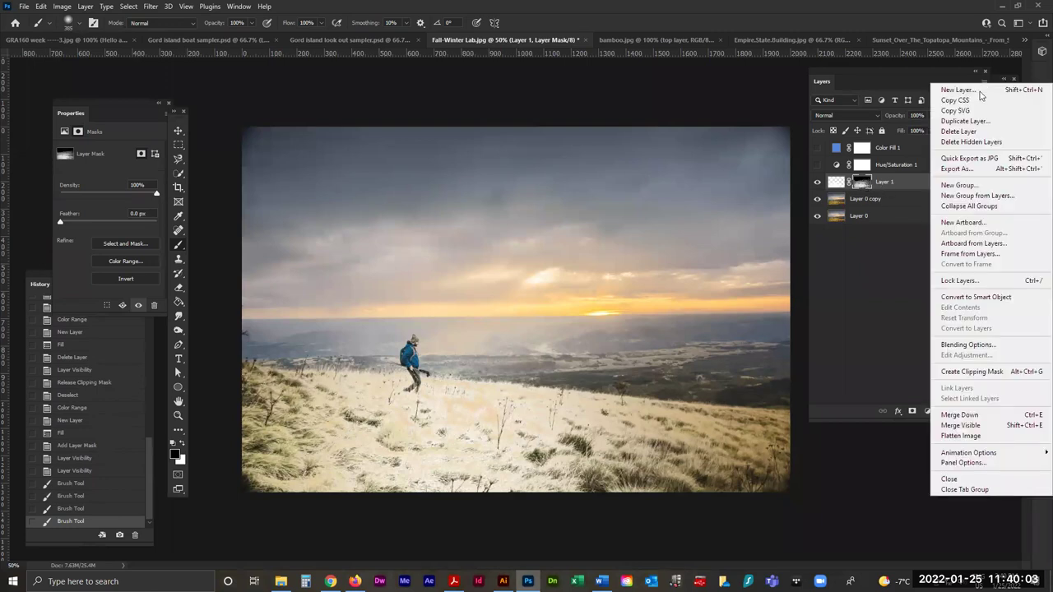
# Switch to larger layer thumbnails and paint the whitening off the horizon and sunset glow.
pyautogui.click(964, 463)
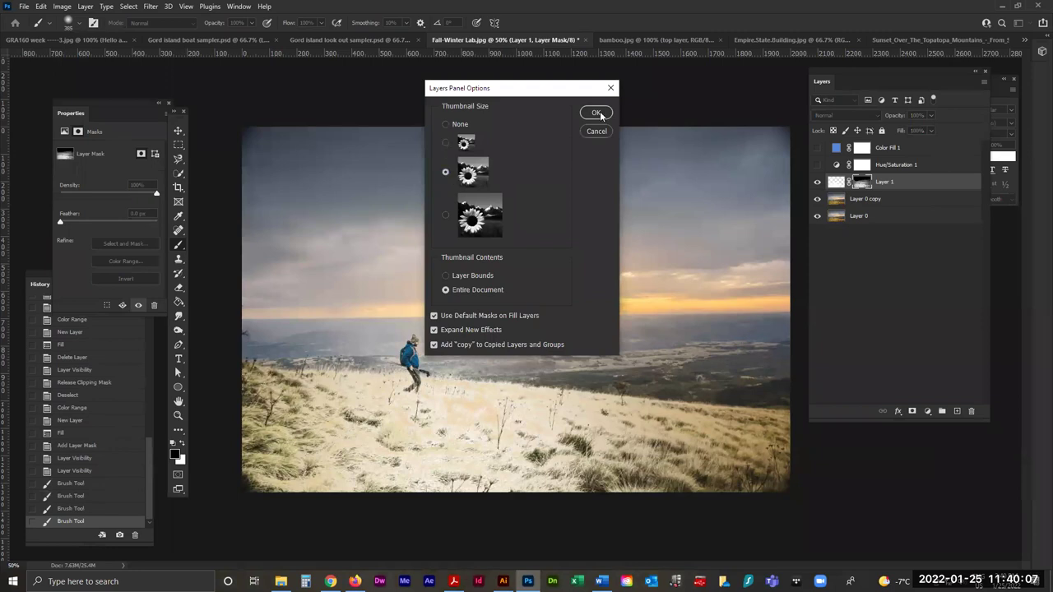
pyautogui.click(596, 113)
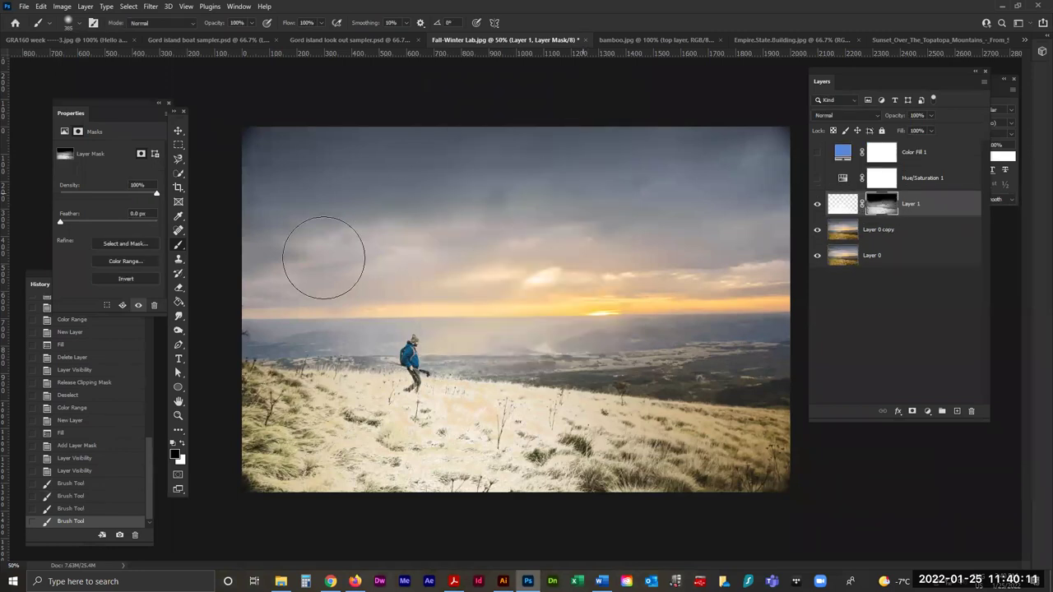
pyautogui.moveTo(564, 284)
pyautogui.mouseDown()
pyautogui.moveTo(701, 301)
pyautogui.moveTo(571, 287)
pyautogui.mouseUp()
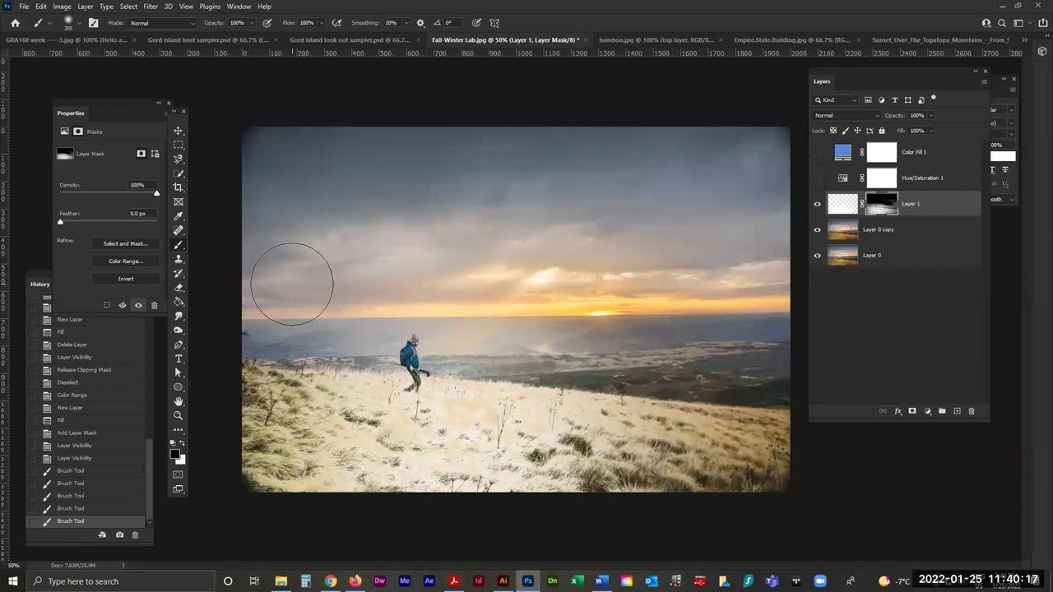
pyautogui.moveTo(567, 308)
pyautogui.mouseDown()
pyautogui.moveTo(565, 339)
pyautogui.moveTo(663, 362)
pyautogui.mouseUp()
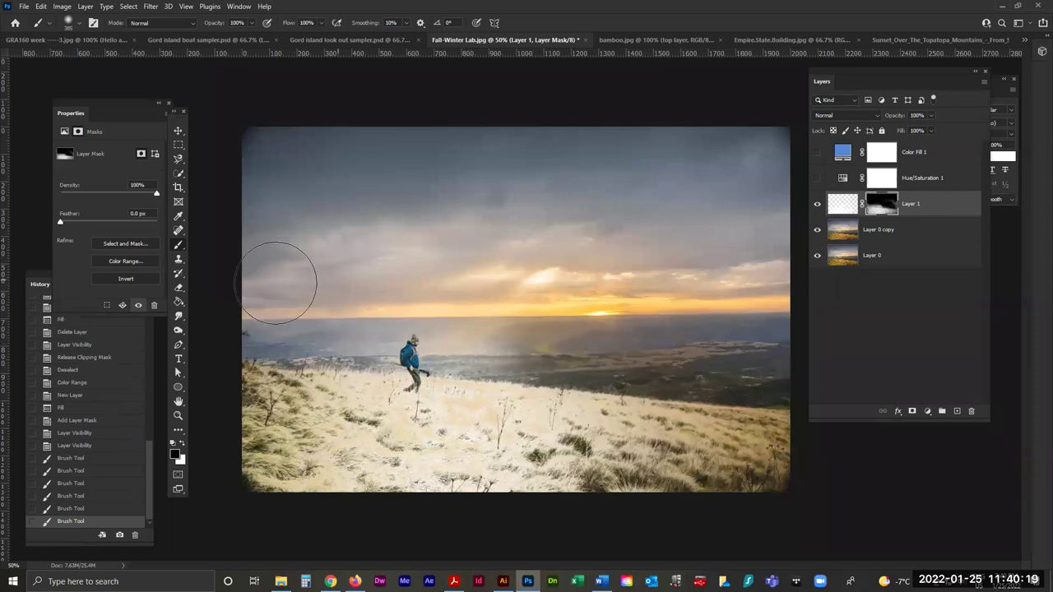
pyautogui.moveTo(348, 305); pyautogui.dragTo(255, 312)
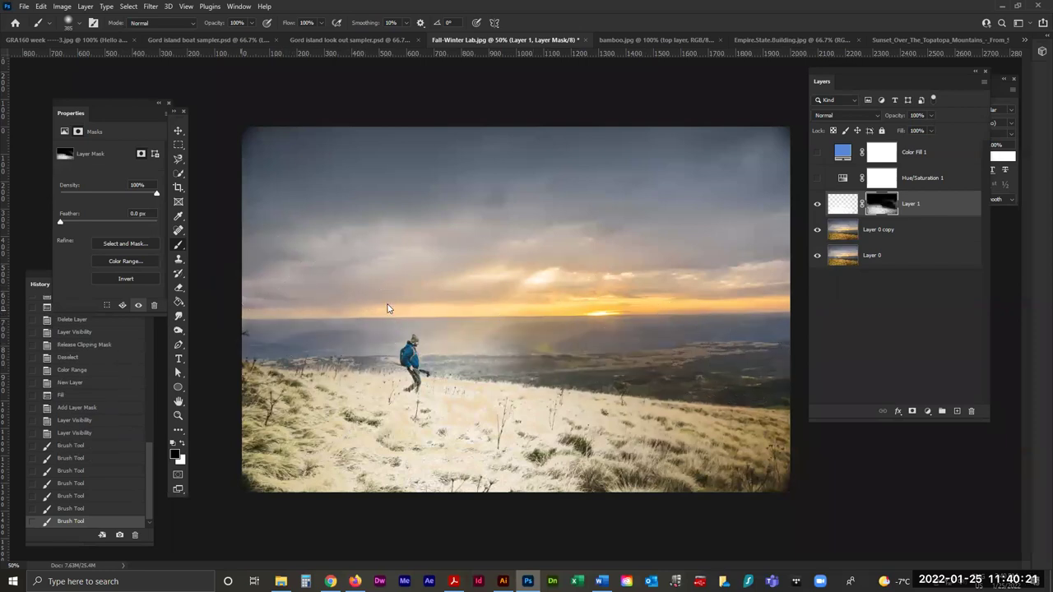
pyautogui.moveTo(459, 327)
pyautogui.mouseDown()
pyautogui.moveTo(612, 346)
pyautogui.moveTo(654, 305)
pyautogui.mouseUp()
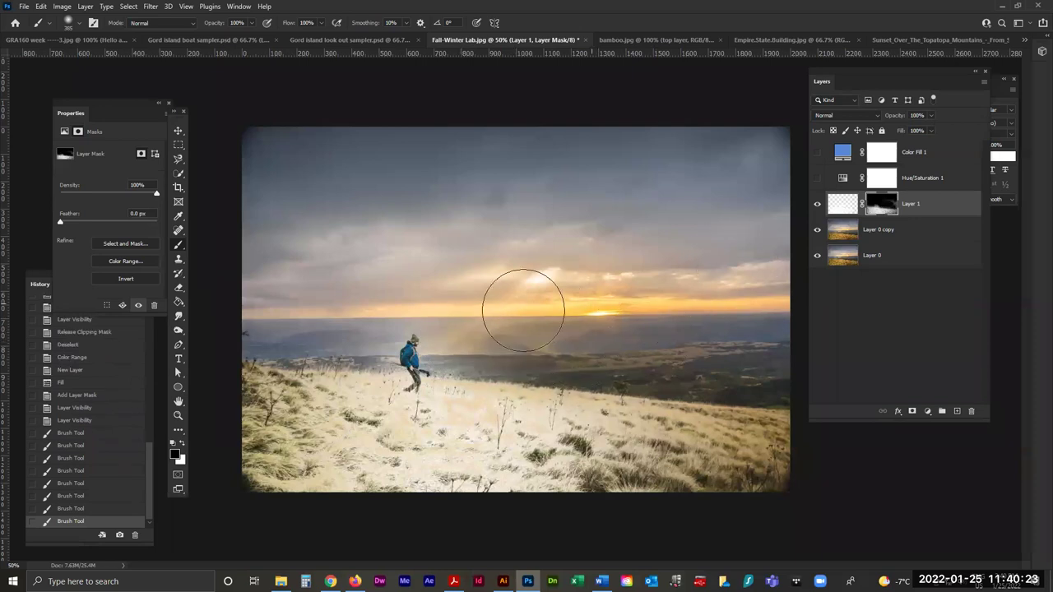
pyautogui.moveTo(399, 281)
pyautogui.mouseDown()
pyautogui.moveTo(477, 297)
pyautogui.moveTo(444, 337)
pyautogui.moveTo(383, 329)
pyautogui.moveTo(359, 261)
pyautogui.mouseUp()
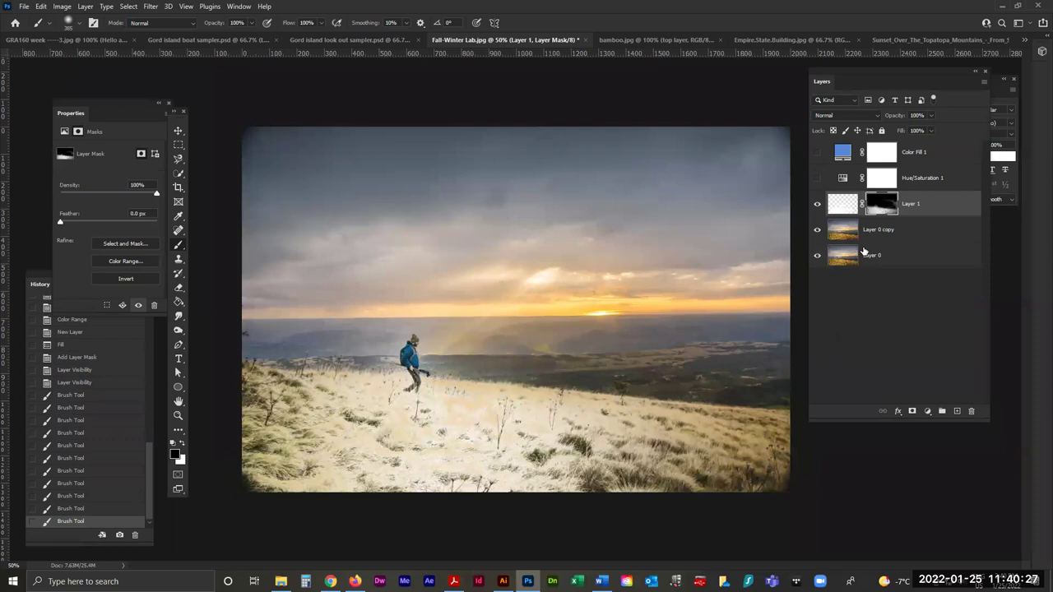
# Toggle Layer 1 to compare with the original, then load and drop its selection.
pyautogui.click(817, 205)
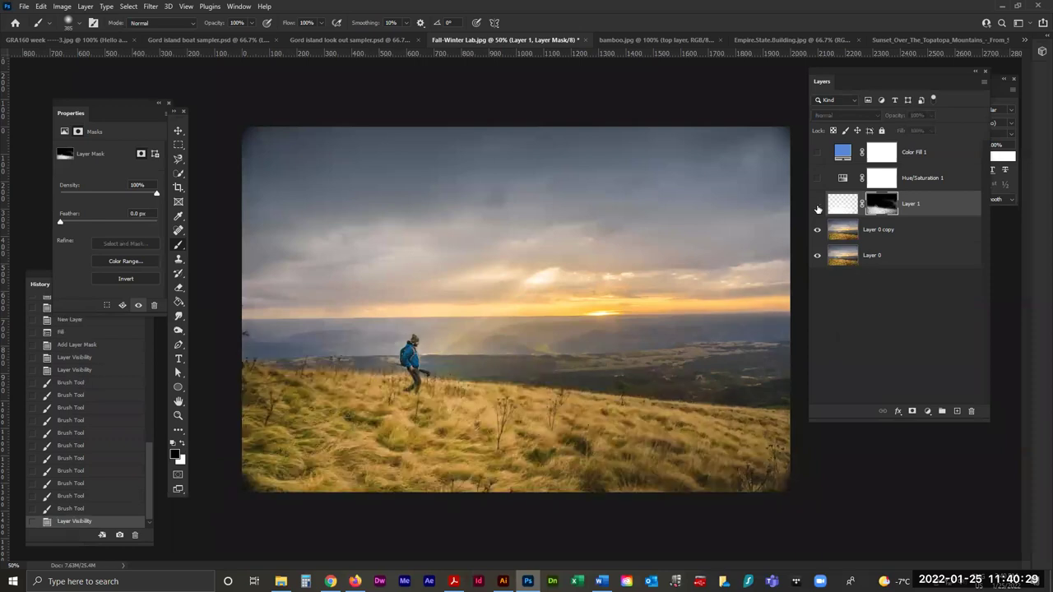
pyautogui.click(817, 206)
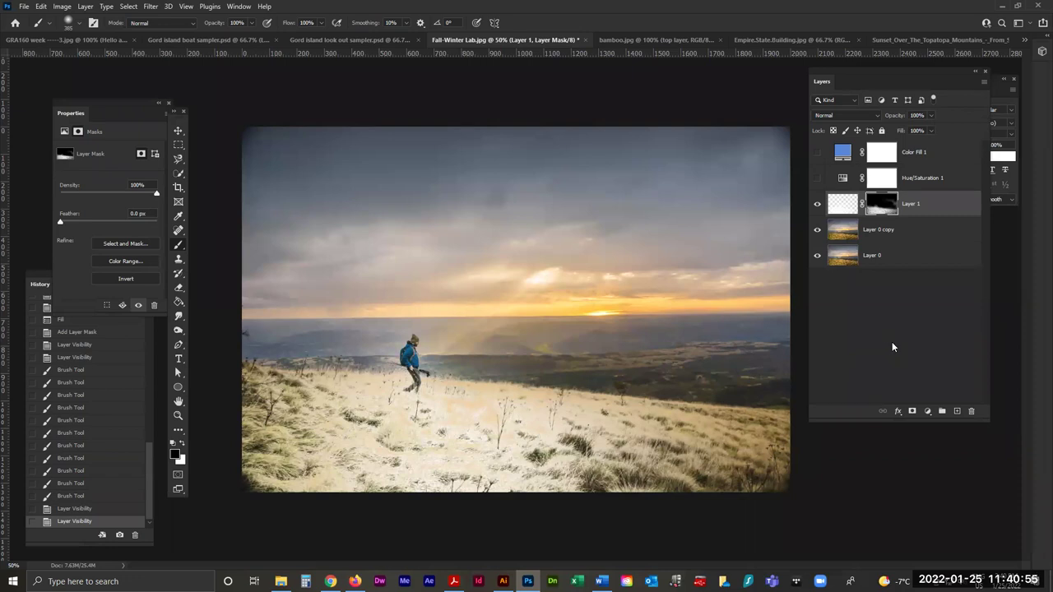
pyautogui.click(817, 204)
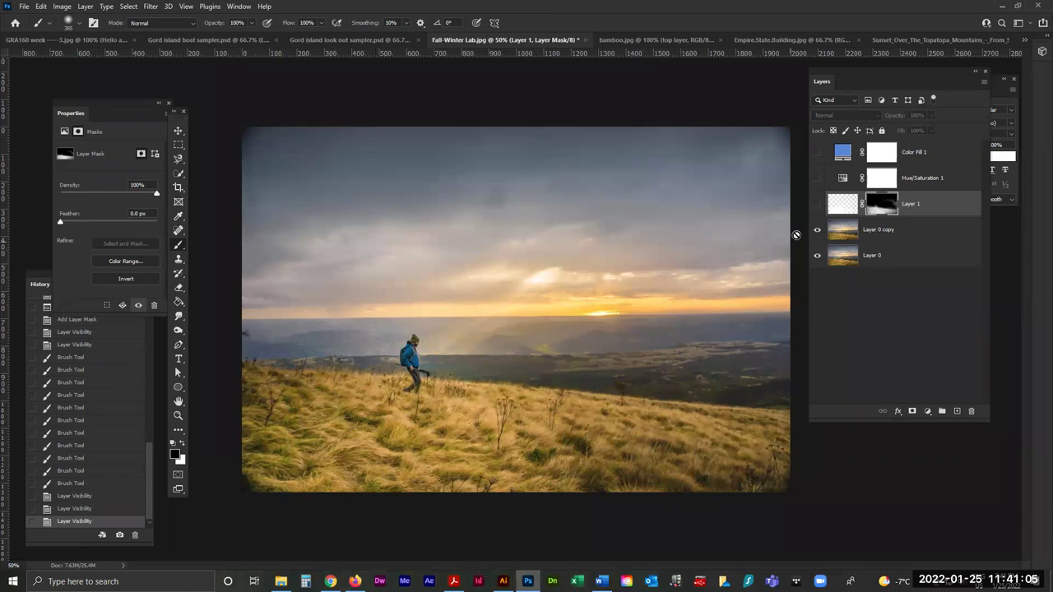
pyautogui.click(818, 204)
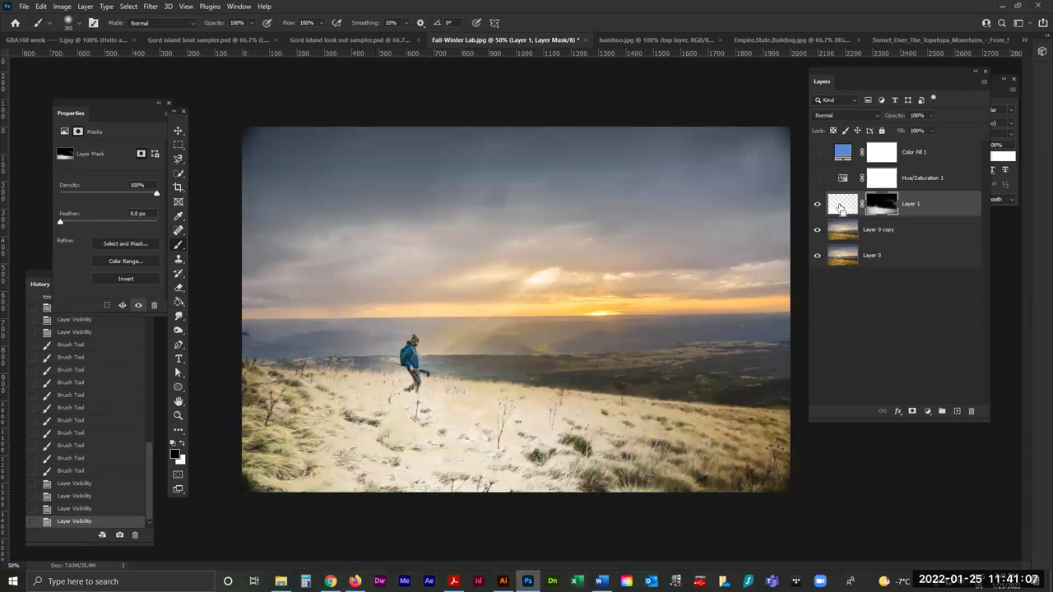
pyautogui.keyDown('ctrl'); pyautogui.click(841, 205); pyautogui.keyUp('ctrl')
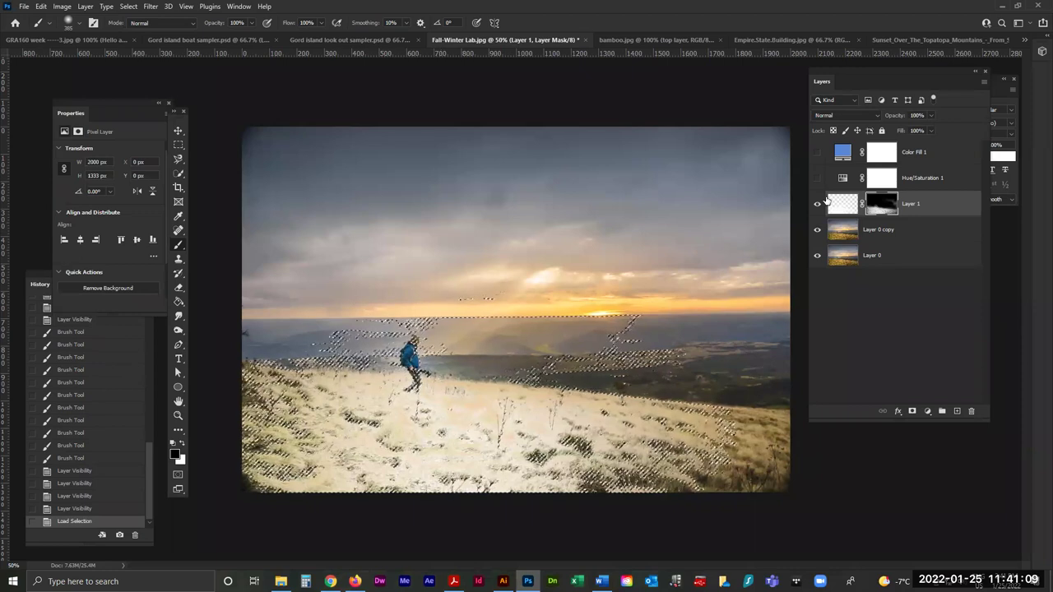
pyautogui.hotkey('ctrl', 'd')
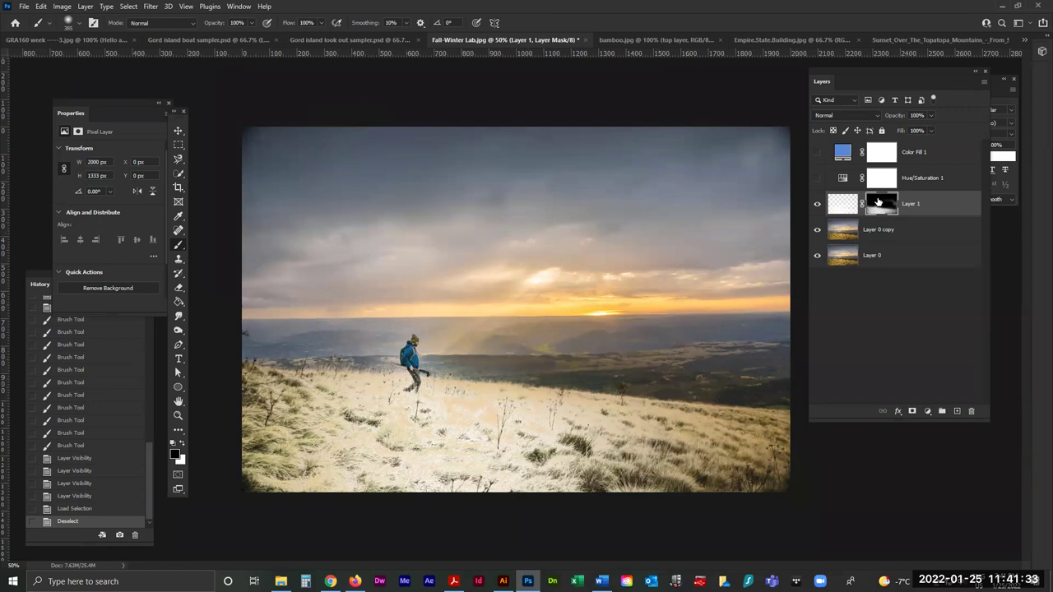
# Brush white over the sky on Layer 1's mask, undo both strokes, and target the layer's pixels.
pyautogui.click(182, 445)
pyautogui.moveTo(305, 160)
pyautogui.mouseDown()
pyautogui.moveTo(396, 147)
pyautogui.moveTo(543, 160)
pyautogui.mouseUp()
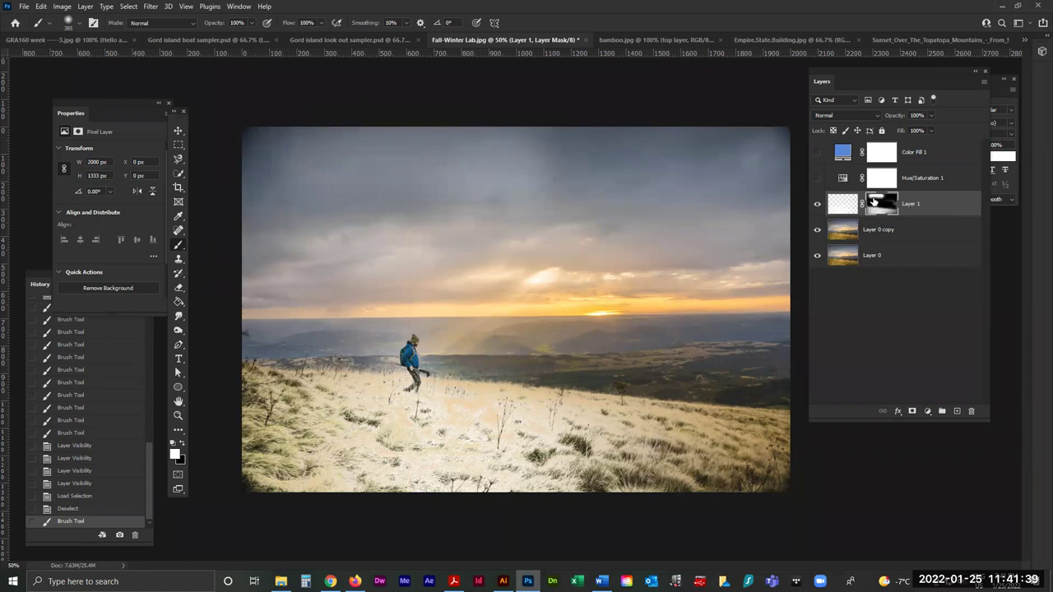
pyautogui.moveTo(682, 181)
pyautogui.mouseDown()
pyautogui.moveTo(658, 224)
pyautogui.moveTo(666, 200)
pyautogui.mouseUp()
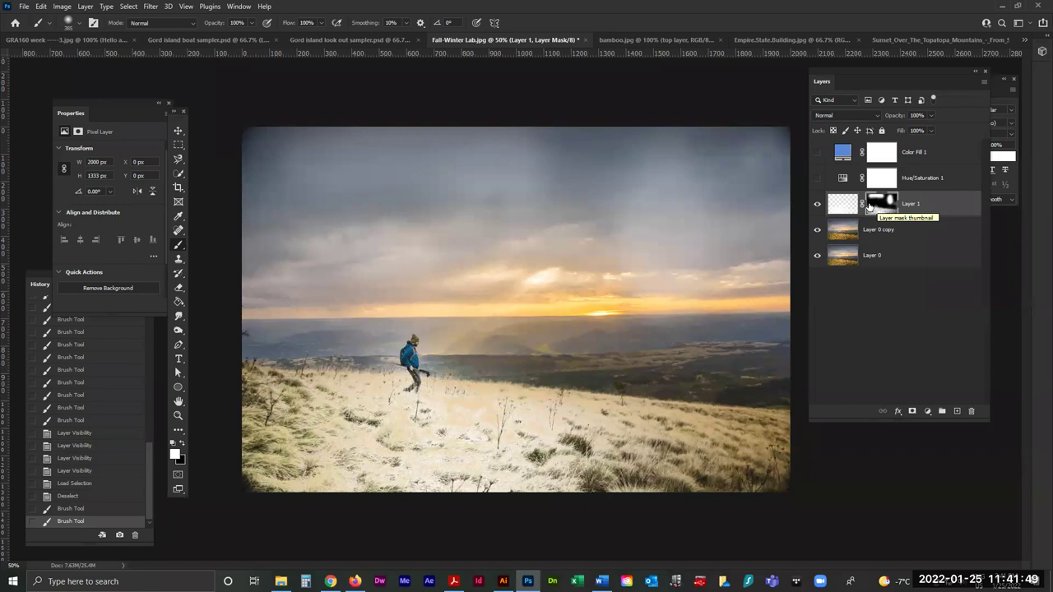
pyautogui.hotkey('ctrl', 'z')
pyautogui.hotkey('ctrl', 'z')
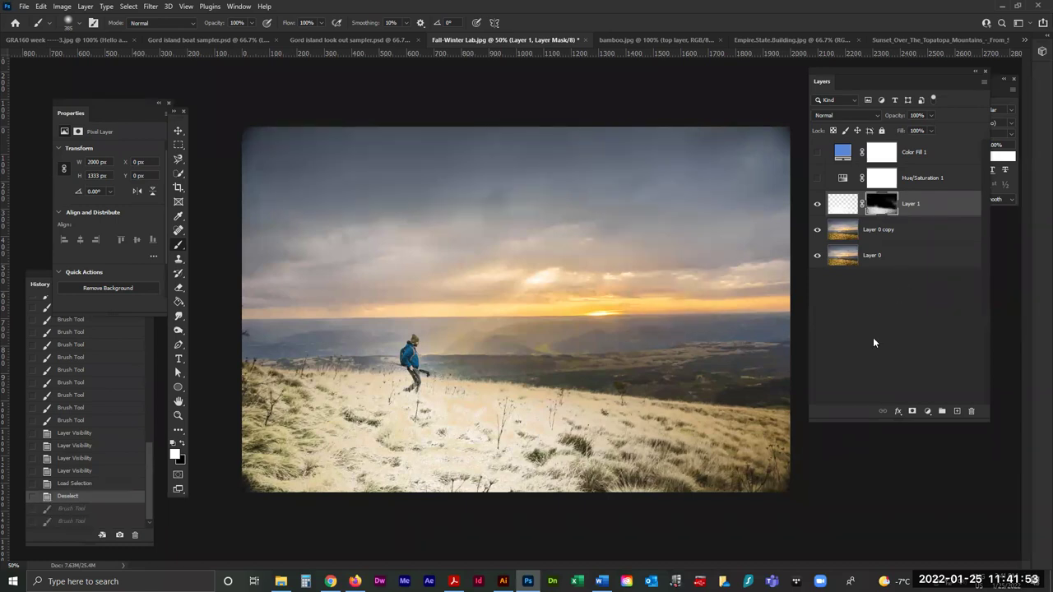
pyautogui.click(843, 206)
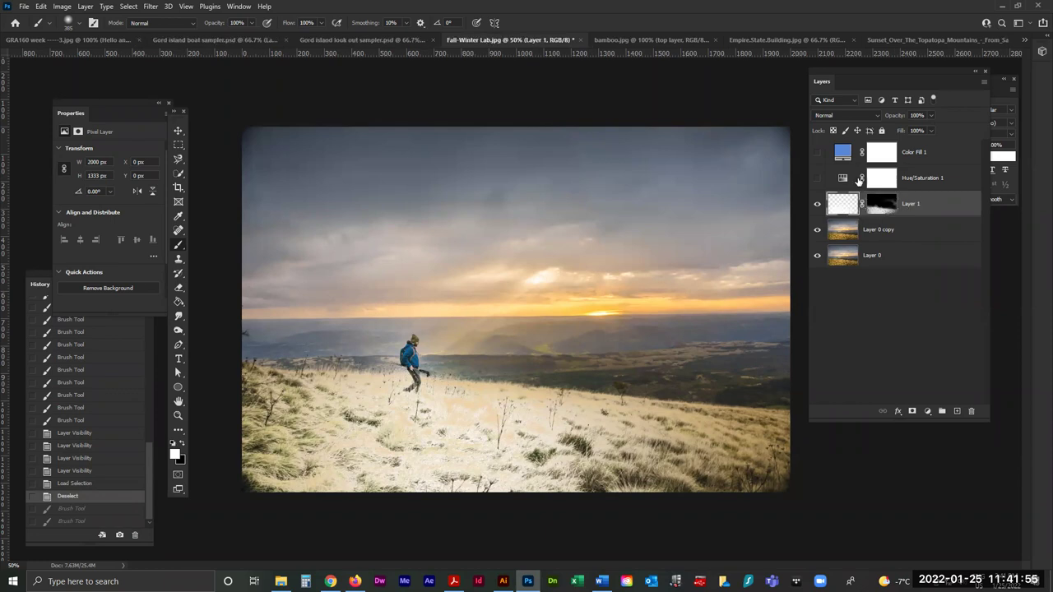
pyautogui.click(931, 114)
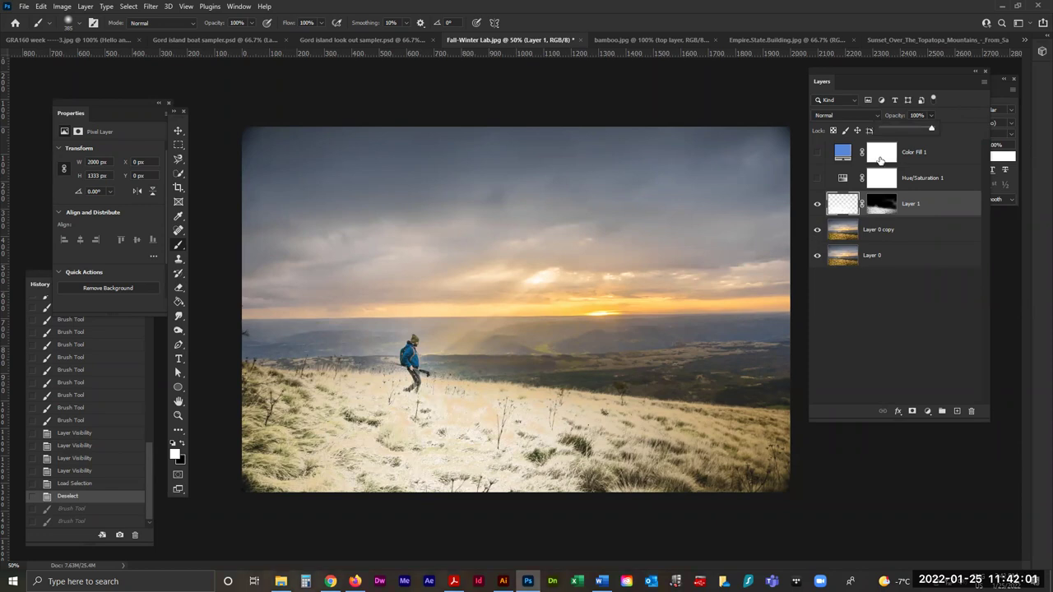
# Lower Layer 1's opacity to 84%.
pyautogui.click(930, 130)
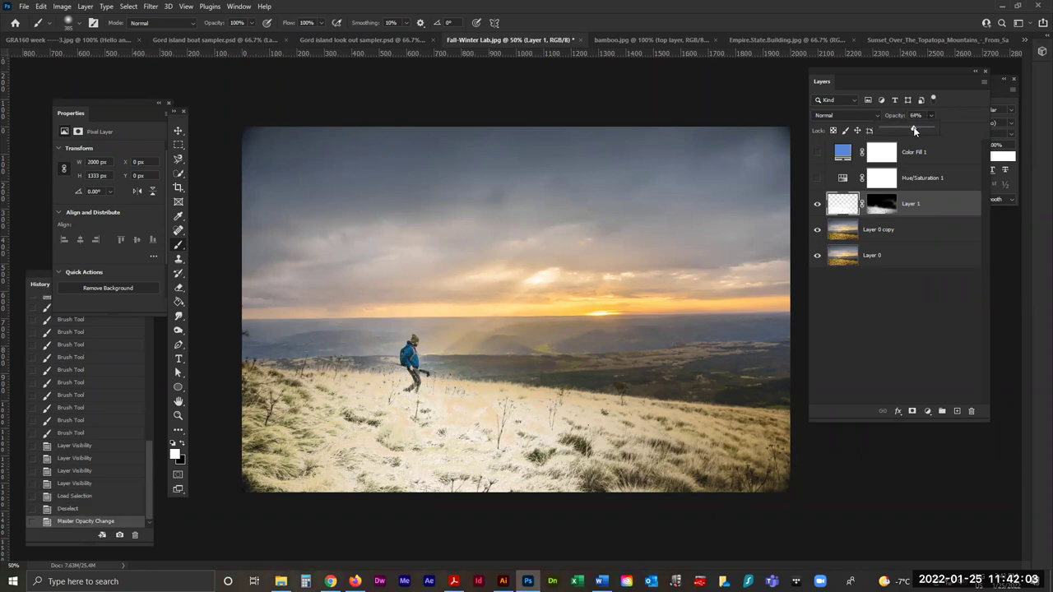
pyautogui.moveTo(918, 130); pyautogui.dragTo(922, 130)
pyautogui.click(876, 202)
pyautogui.click(930, 116)
pyautogui.moveTo(933, 130)
pyautogui.mouseDown()
pyautogui.moveTo(891, 130)
pyautogui.moveTo(924, 129)
pyautogui.mouseUp()
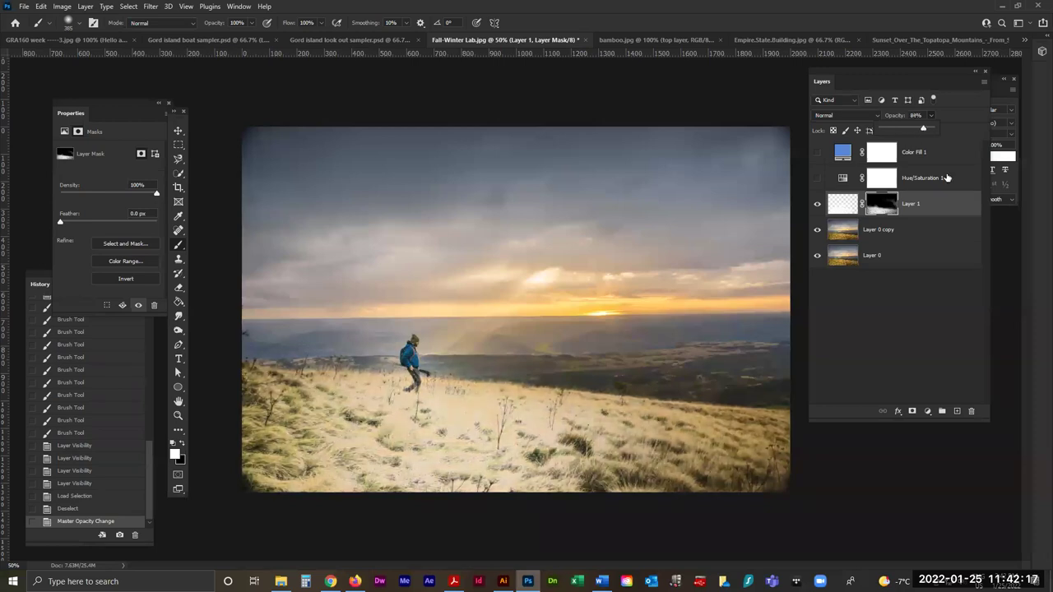
# Compare Layer 1's mask and pixel thumbnails, then deselect all layers.
pyautogui.click(842, 207)
pyautogui.click(841, 207)
pyautogui.click(879, 203)
pyautogui.click(843, 206)
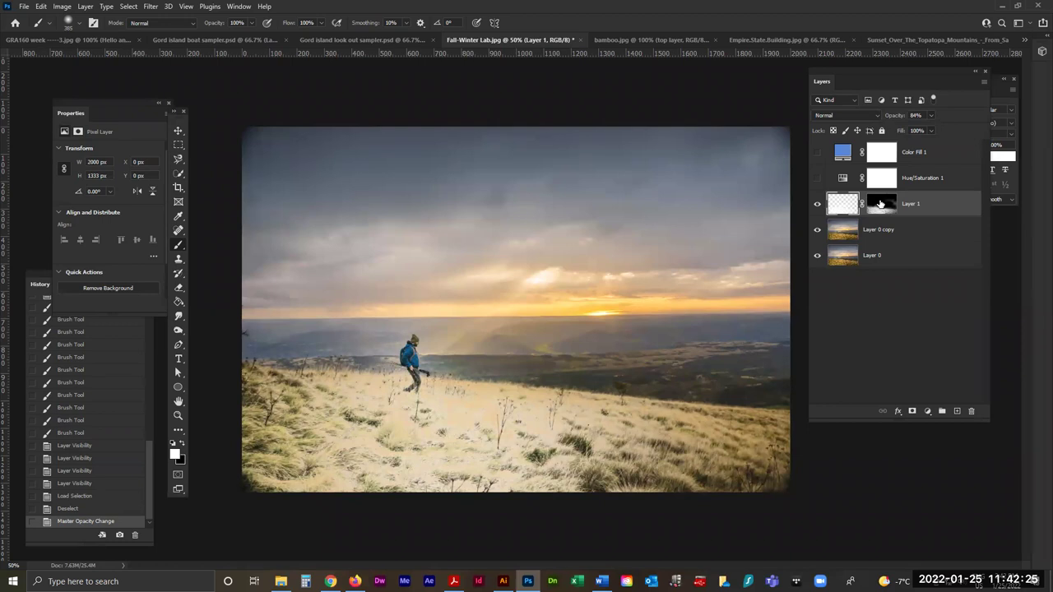
pyautogui.click(880, 203)
pyautogui.click(846, 204)
pyautogui.click(905, 304)
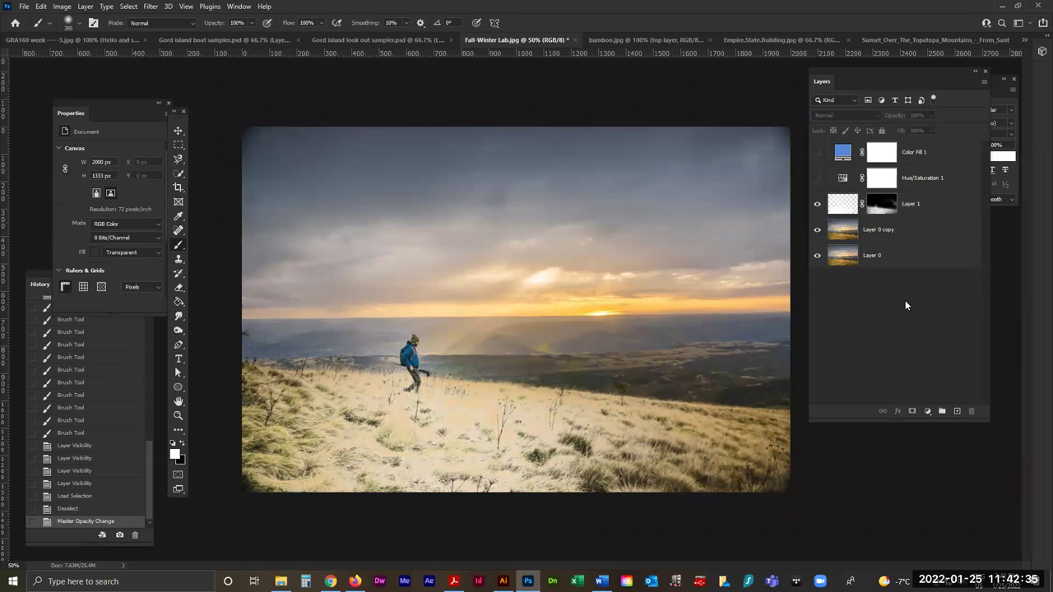
# Show Hue/Saturation 1 and Color Fill 1 for the blue tint, compare, then select Color Fill 1.
pyautogui.click(817, 181)
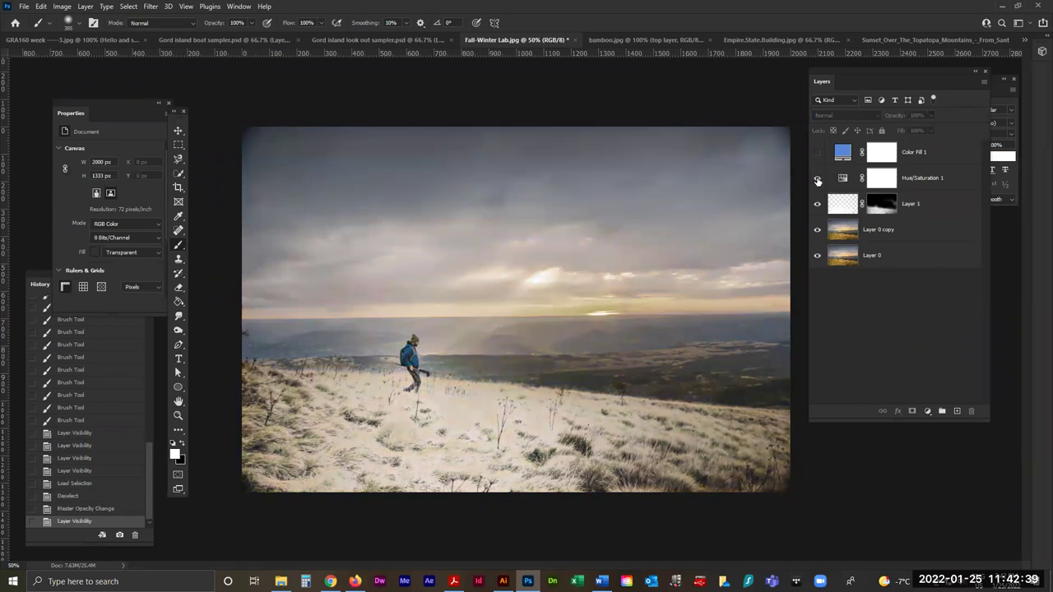
pyautogui.click(818, 153)
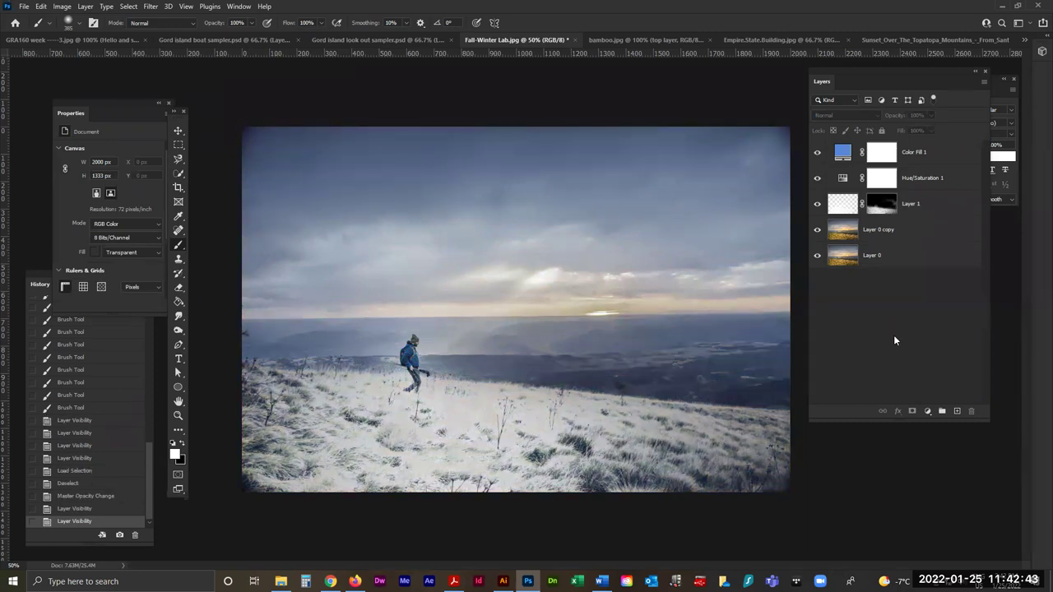
pyautogui.moveTo(817, 153); pyautogui.dragTo(818, 202)
pyautogui.moveTo(817, 153); pyautogui.dragTo(818, 203)
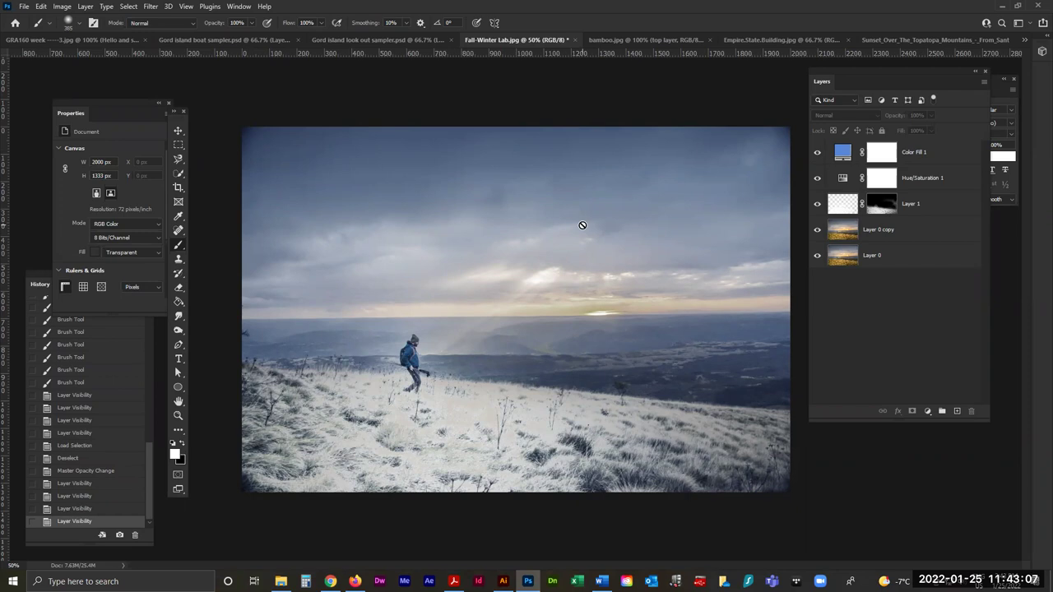
pyautogui.click(944, 159)
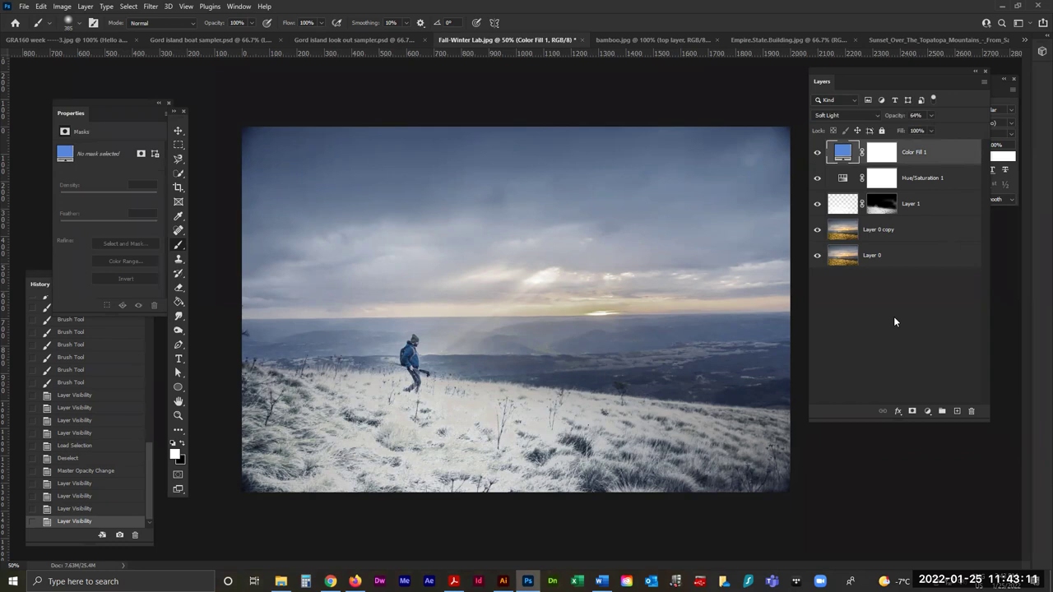
pyautogui.click(355, 582)
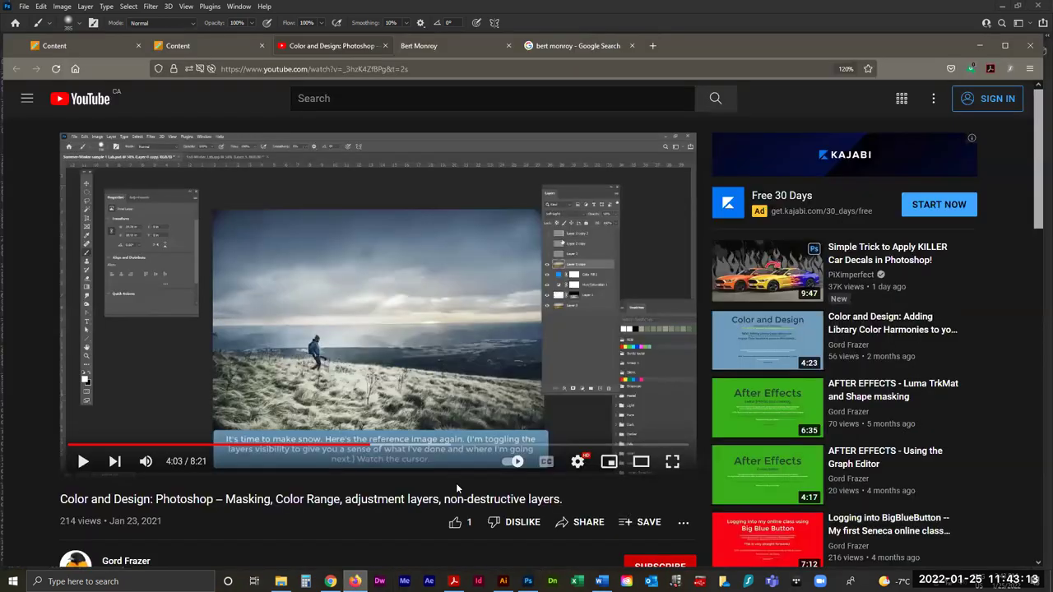
# Resume the Color and Design tutorial at 4:03 and jump ahead to about 5:00.
pyautogui.click(82, 462)
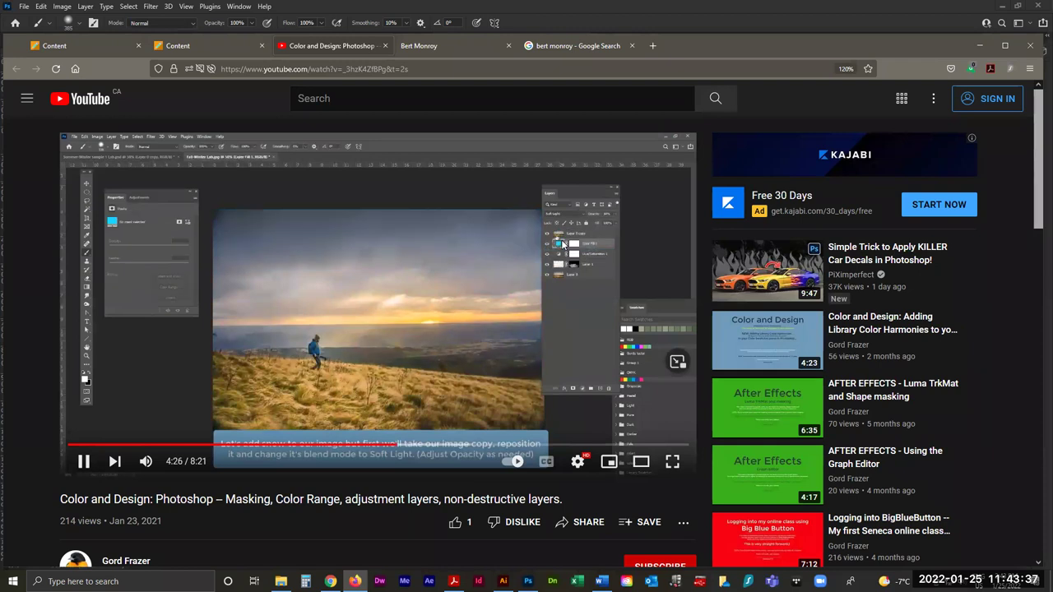
pyautogui.click(442, 445)
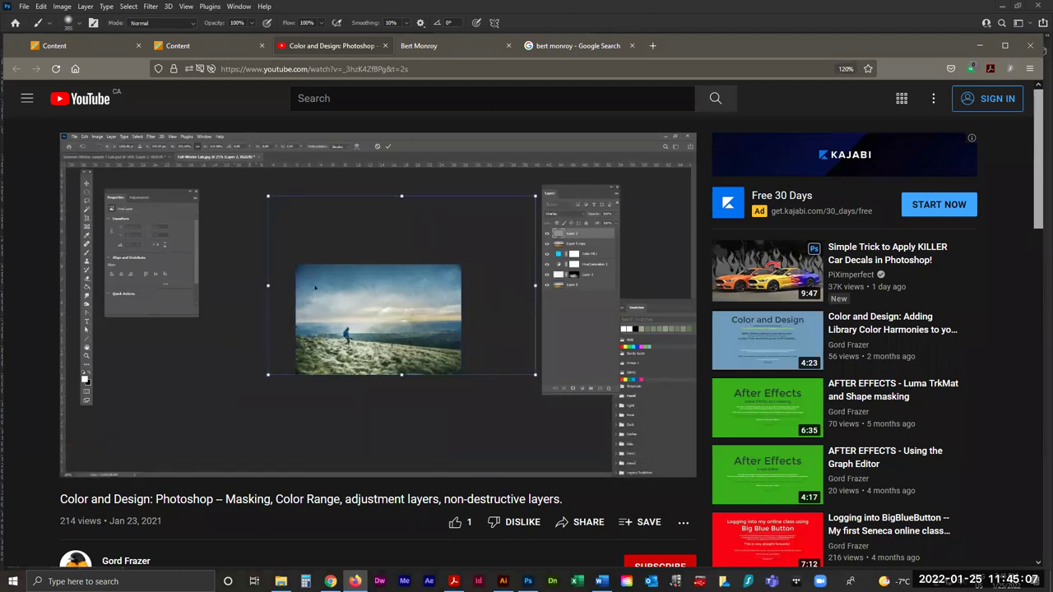
# Skip the tutorial to 7:00, then 7:31, pause it, and return to Photoshop.
pyautogui.click(588, 445)
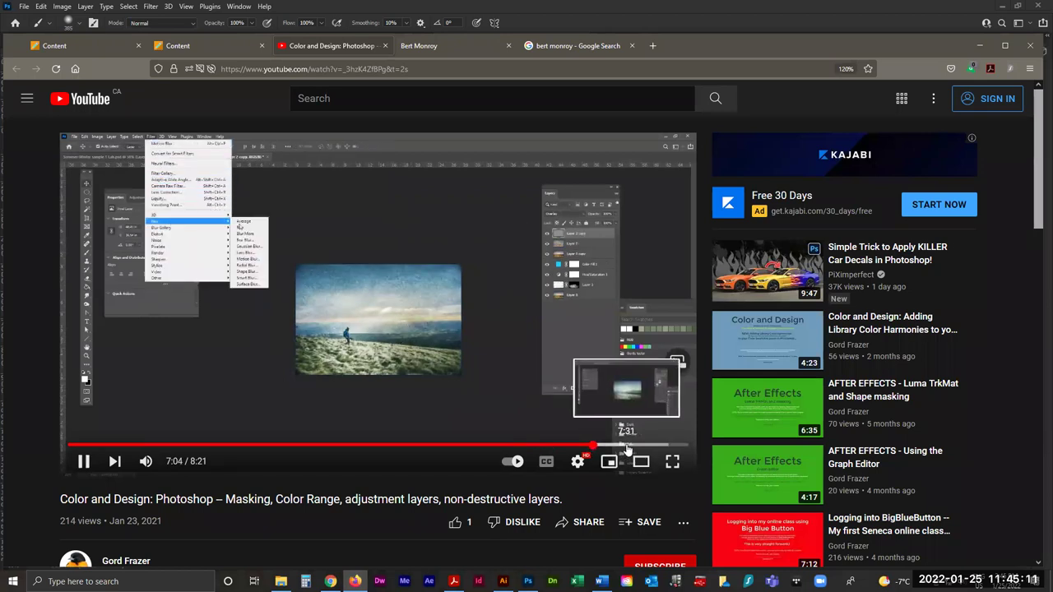
pyautogui.click(626, 445)
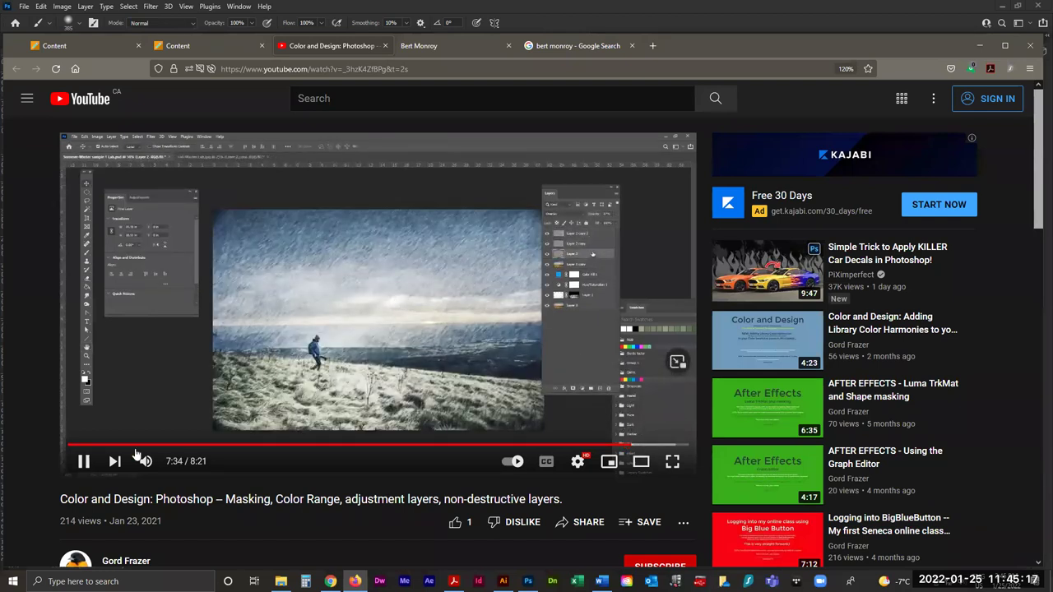
pyautogui.click(83, 462)
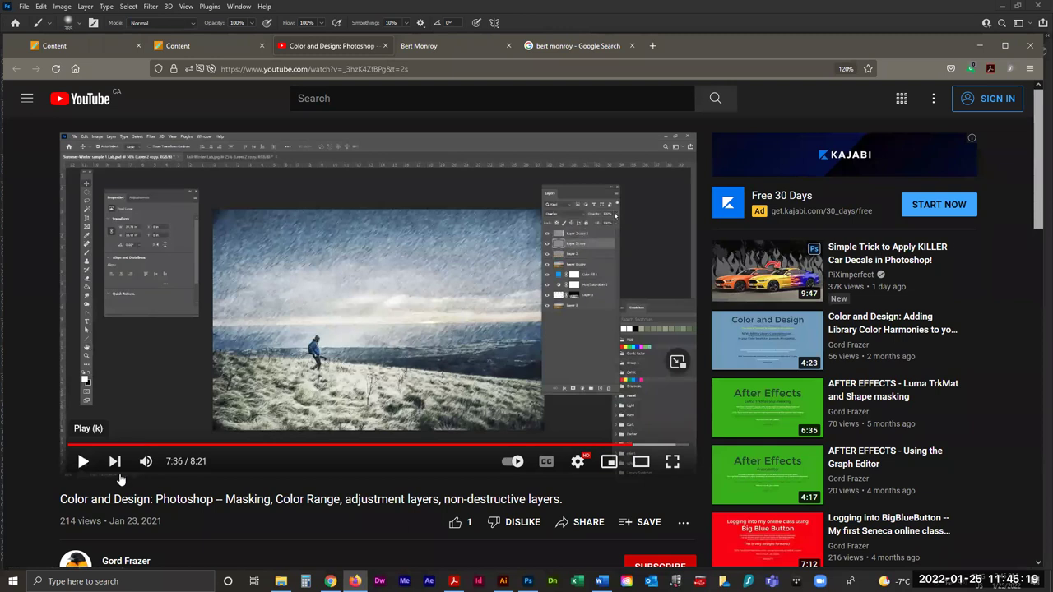
pyautogui.click(528, 581)
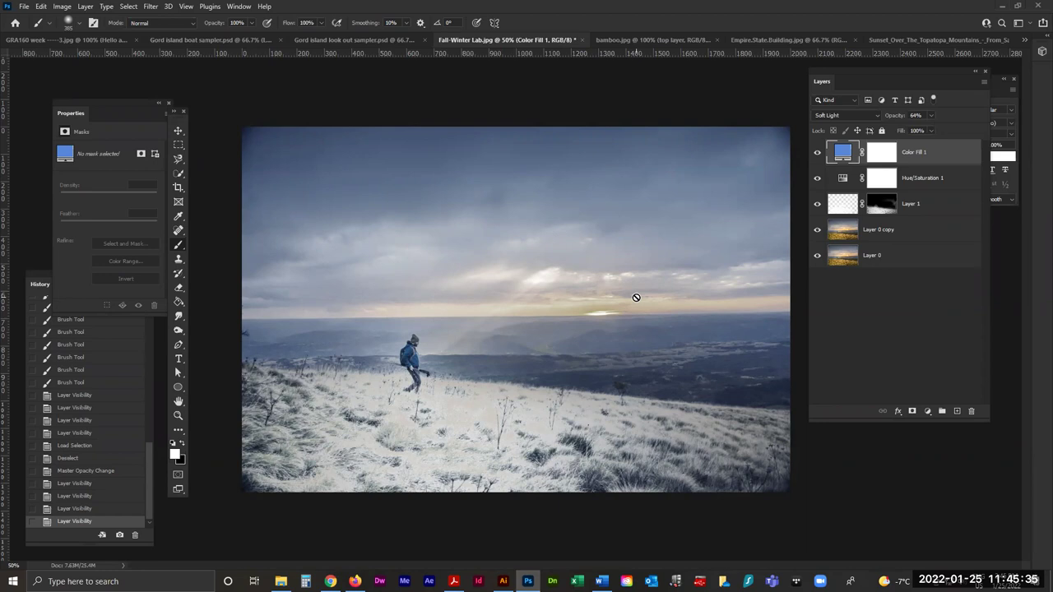
# Add a new Layer 2 above Color Fill 1 and fill it solid white with the Paint Bucket.
pyautogui.click(839, 357)
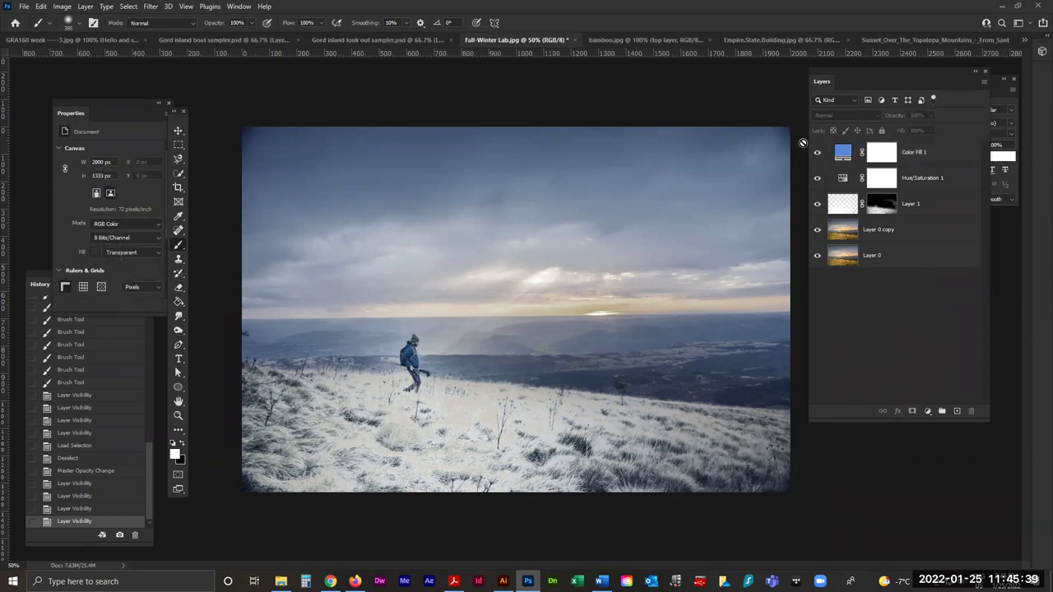
pyautogui.click(957, 412)
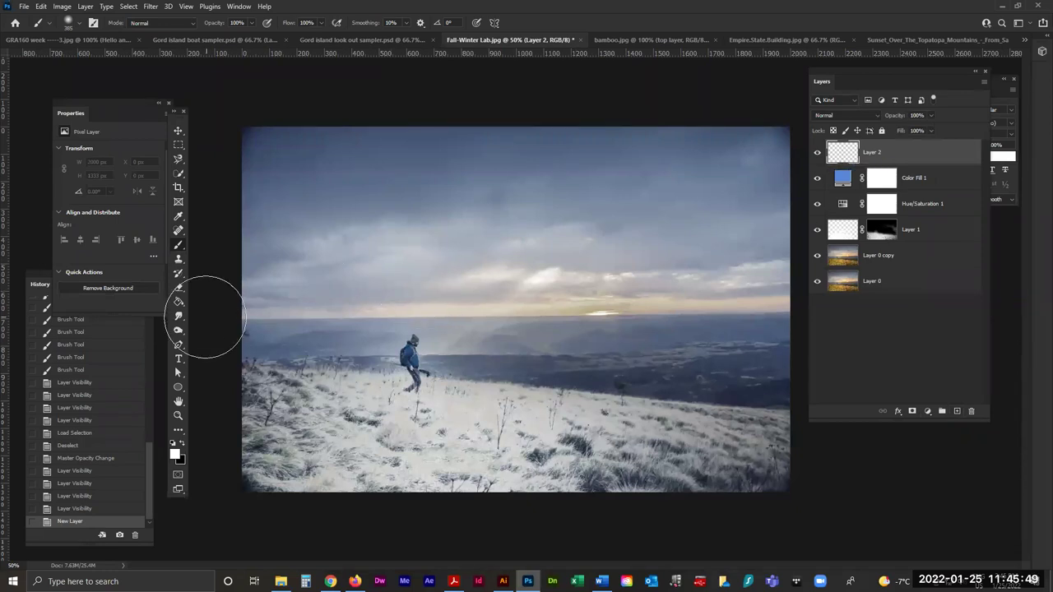
pyautogui.click(180, 305)
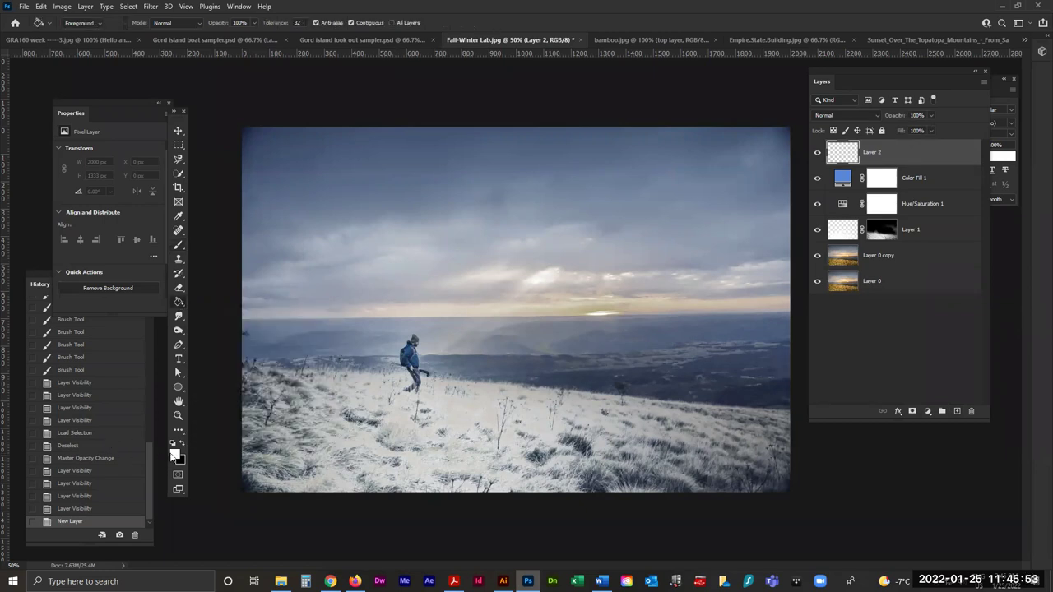
pyautogui.click(40, 7)
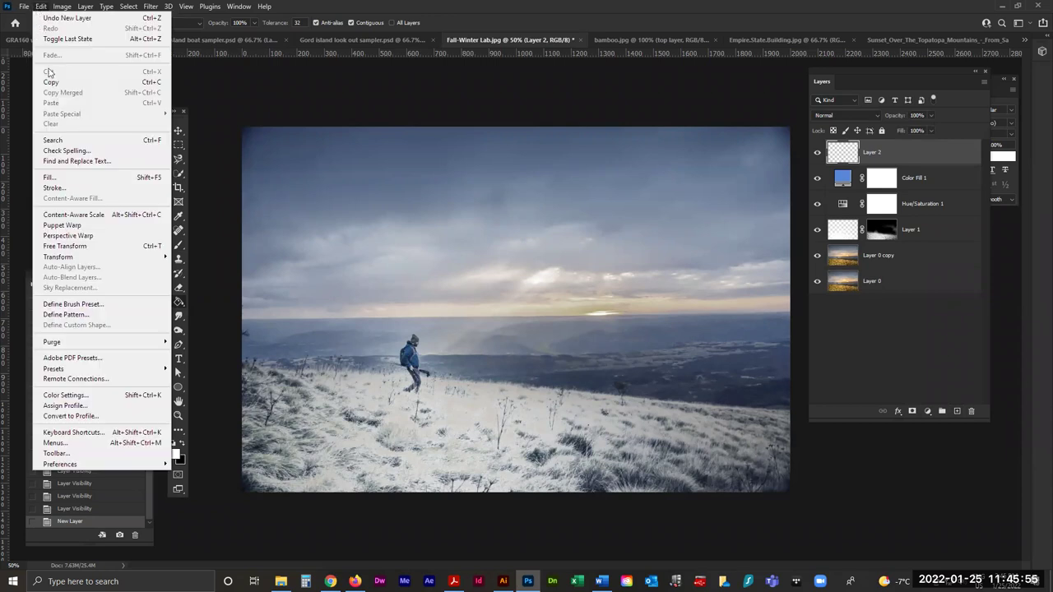
pyautogui.click(79, 181)
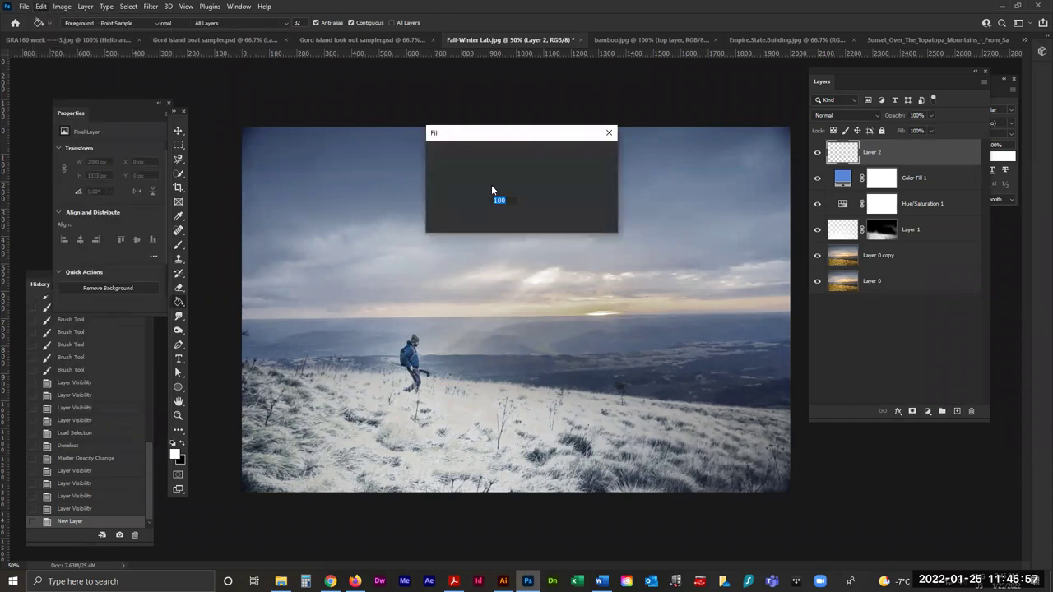
pyautogui.press('Escape')
pyautogui.press('g')
pyautogui.click(458, 250)
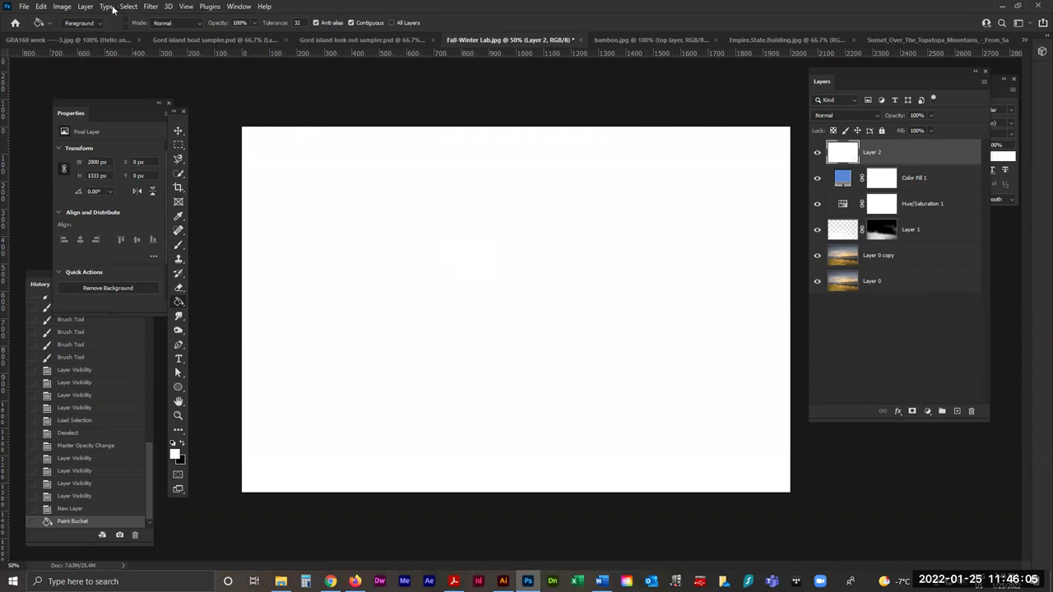
# Add monochromatic Gaussian noise to Layer 2 with Amount around 22.5%.
pyautogui.click(150, 6)
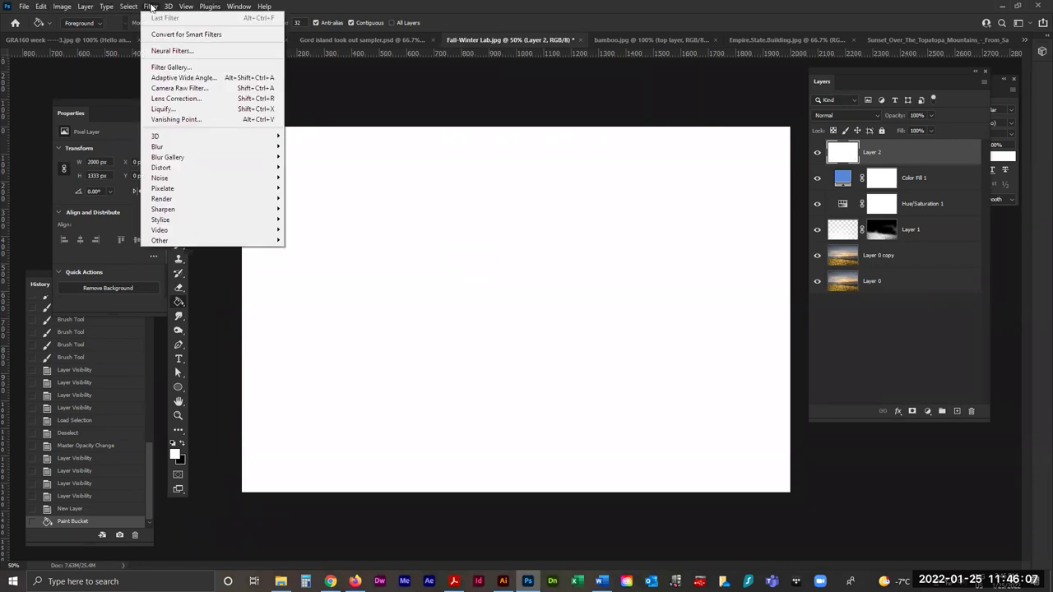
pyautogui.moveTo(235, 188)
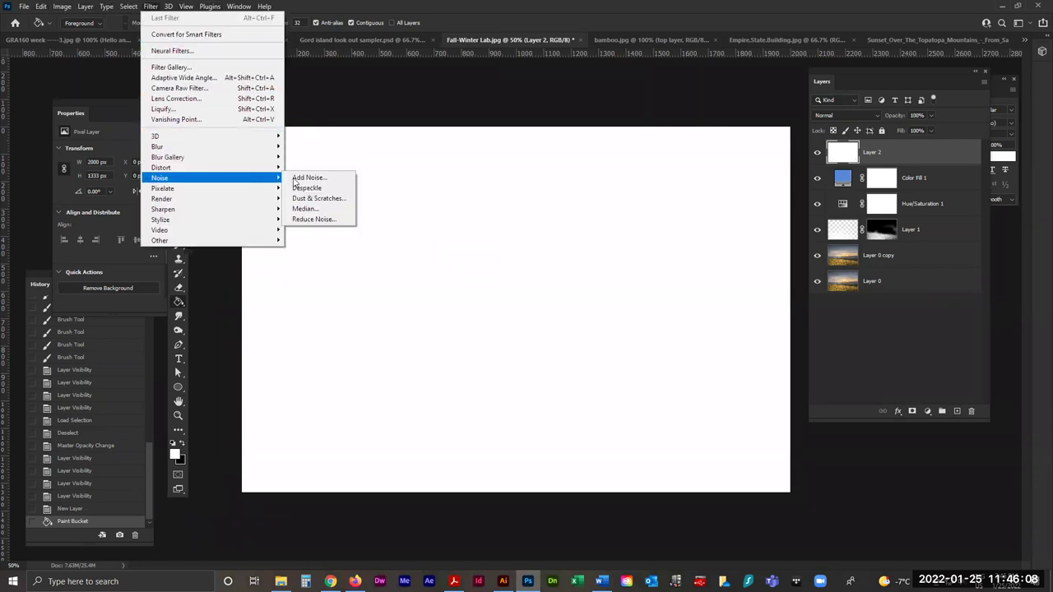
pyautogui.click(339, 177)
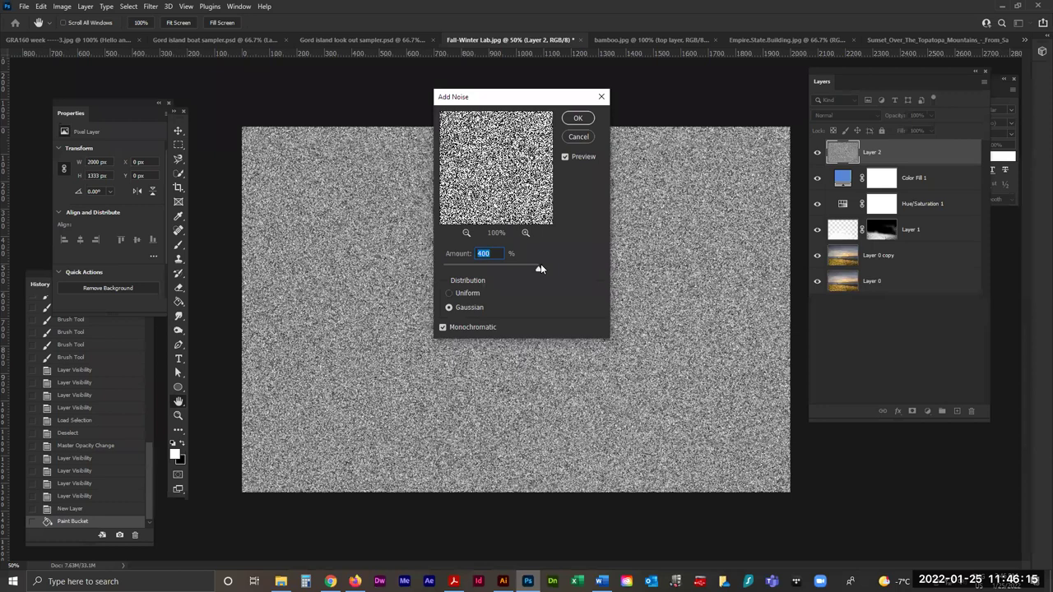
pyautogui.moveTo(535, 268); pyautogui.dragTo(468, 265)
pyautogui.click(579, 119)
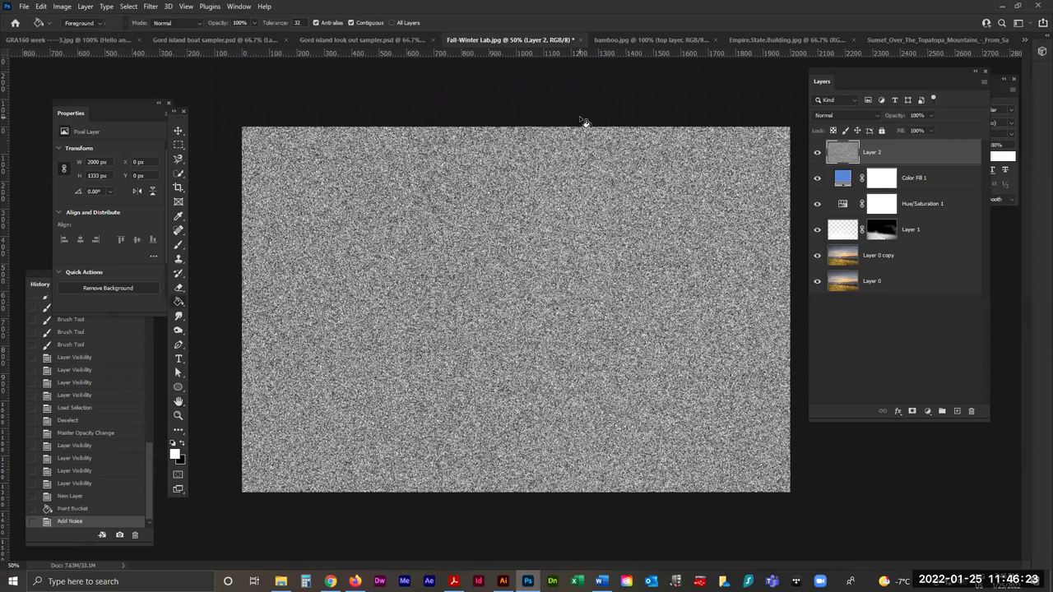
# Set Layer 2's blend mode to Overlay and zoom in to inspect the speckles.
pyautogui.click(873, 113)
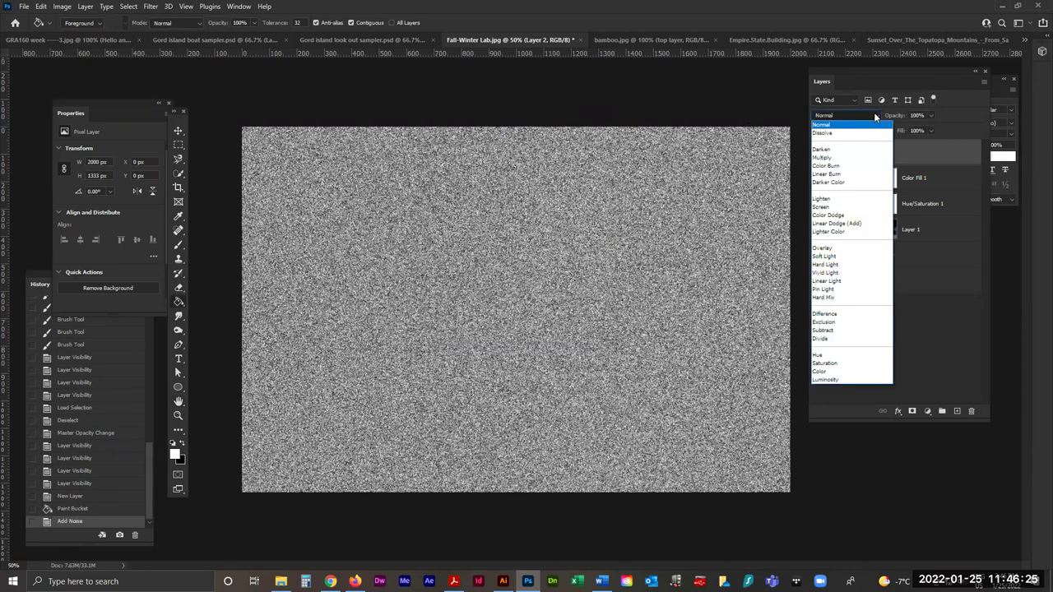
pyautogui.click(871, 248)
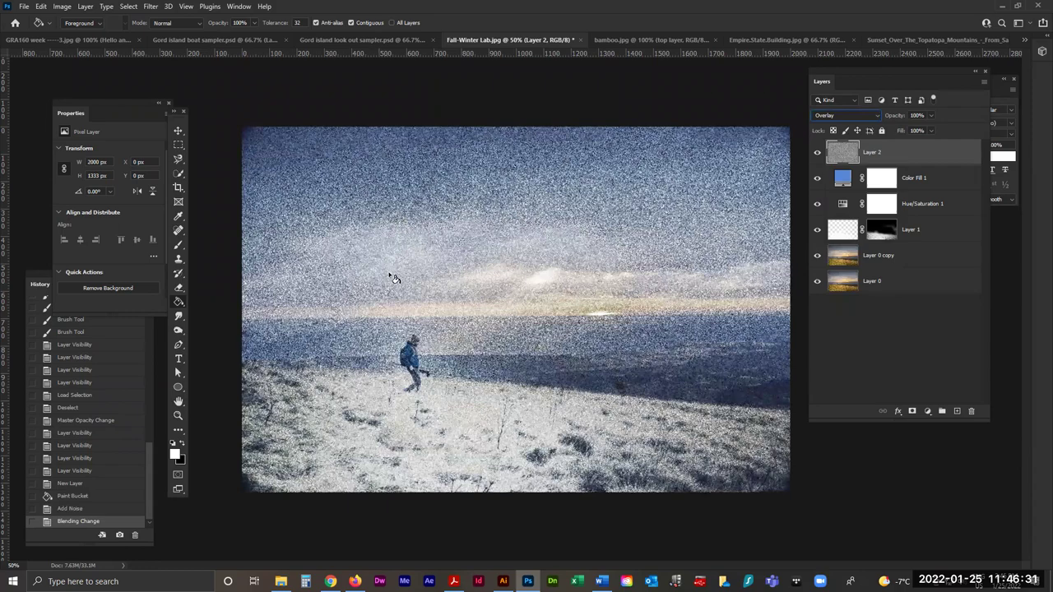
pyautogui.hotkey('ctrl', '+')
pyautogui.hotkey('ctrl', '+')
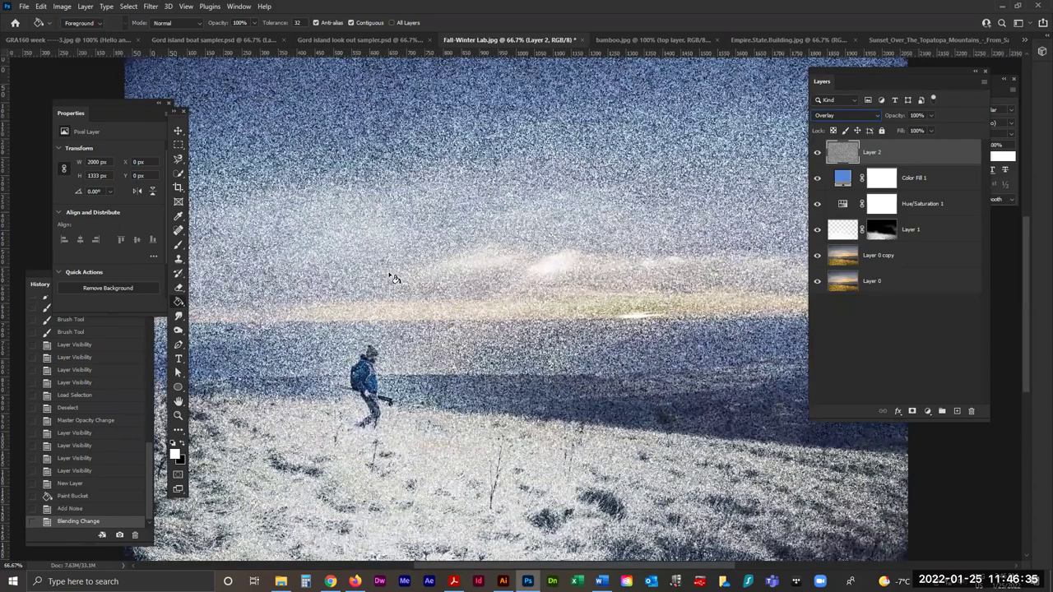
pyautogui.hotkey('ctrl', '+')
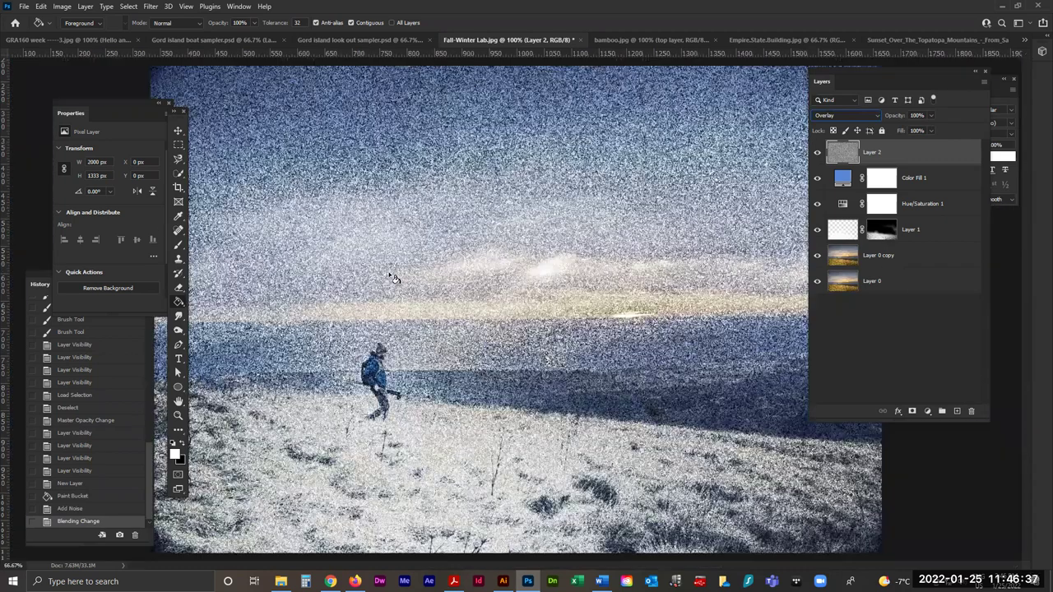
# Apply a 3.0-pixel Gaussian Blur to the noise layer, checking the preview before and after.
pyautogui.hotkey('ctrl', '-')
pyautogui.hotkey('ctrl', '-')
pyautogui.click(149, 6)
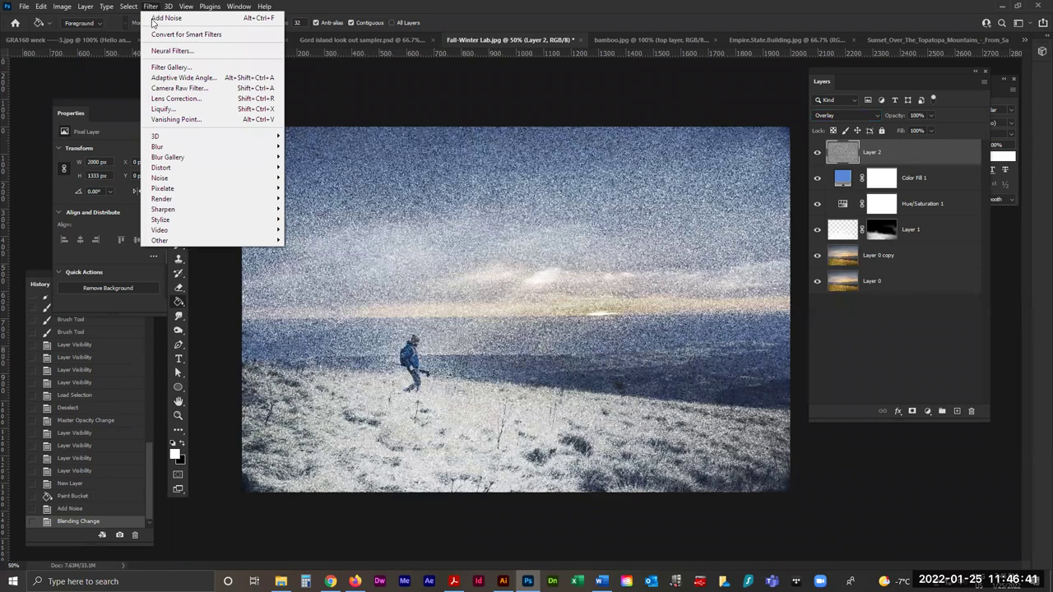
pyautogui.moveTo(184, 149)
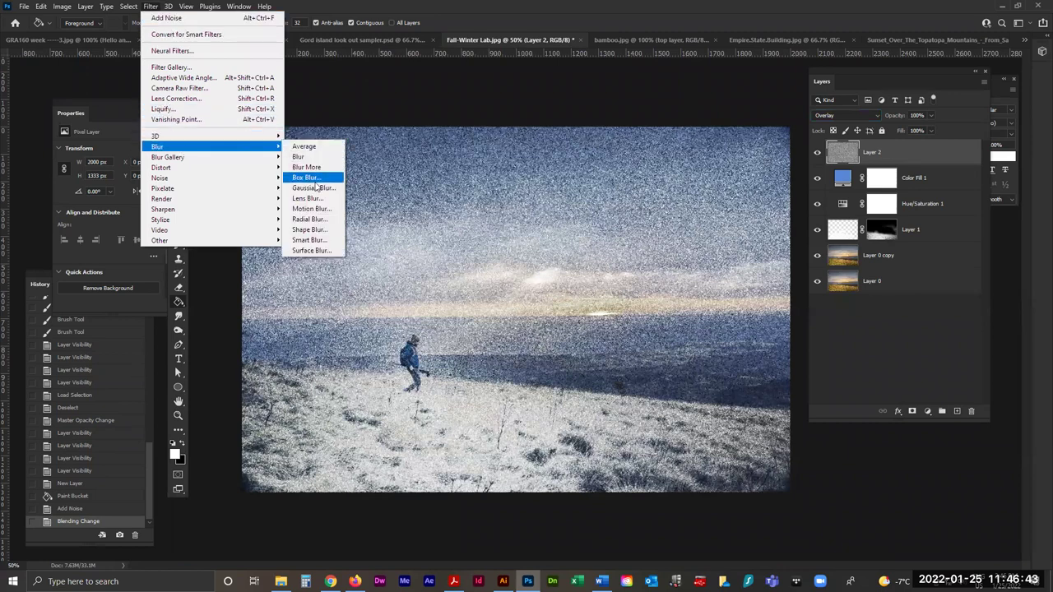
pyautogui.click(316, 187)
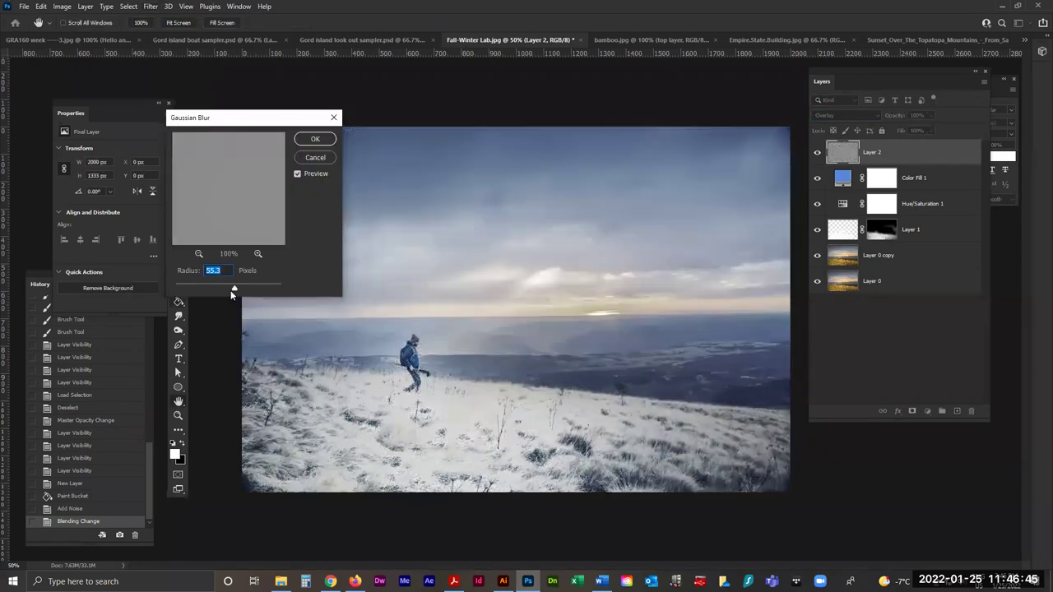
pyautogui.moveTo(235, 291); pyautogui.dragTo(194, 290)
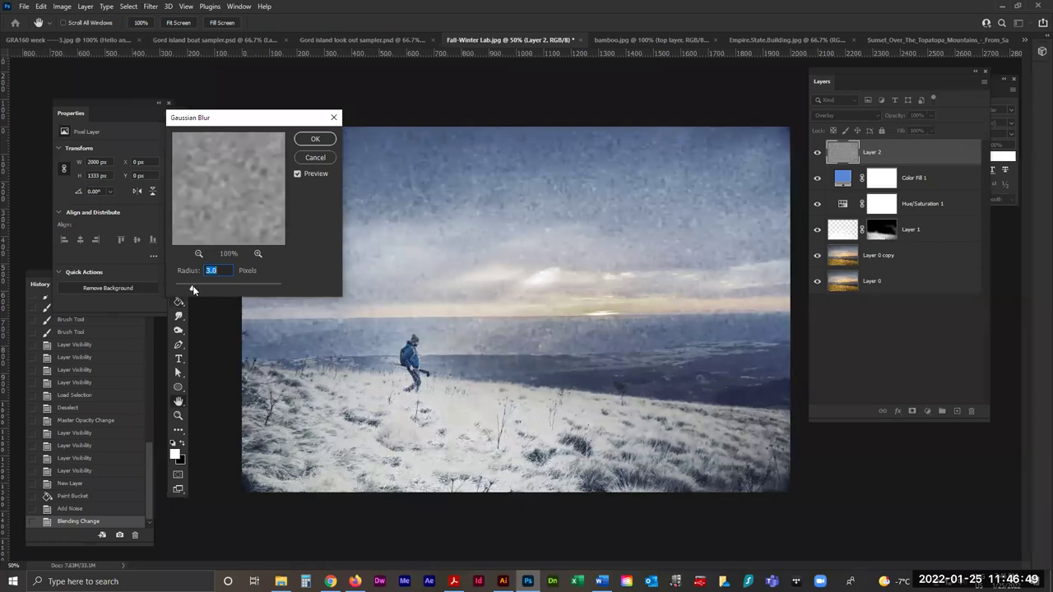
pyautogui.moveTo(210, 175); pyautogui.dragTo(211, 175)
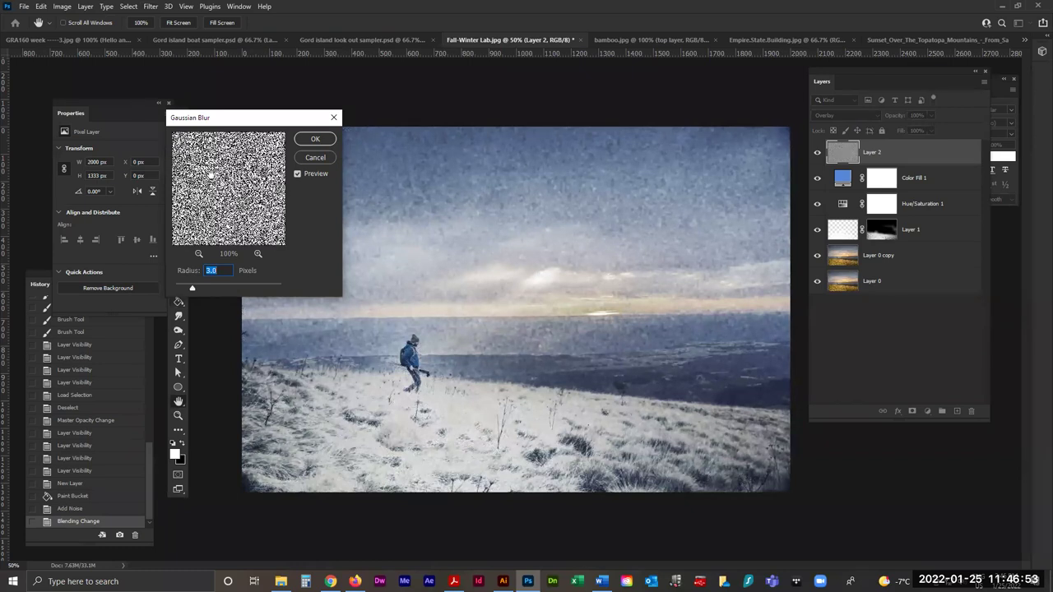
pyautogui.moveTo(211, 175); pyautogui.dragTo(211, 174)
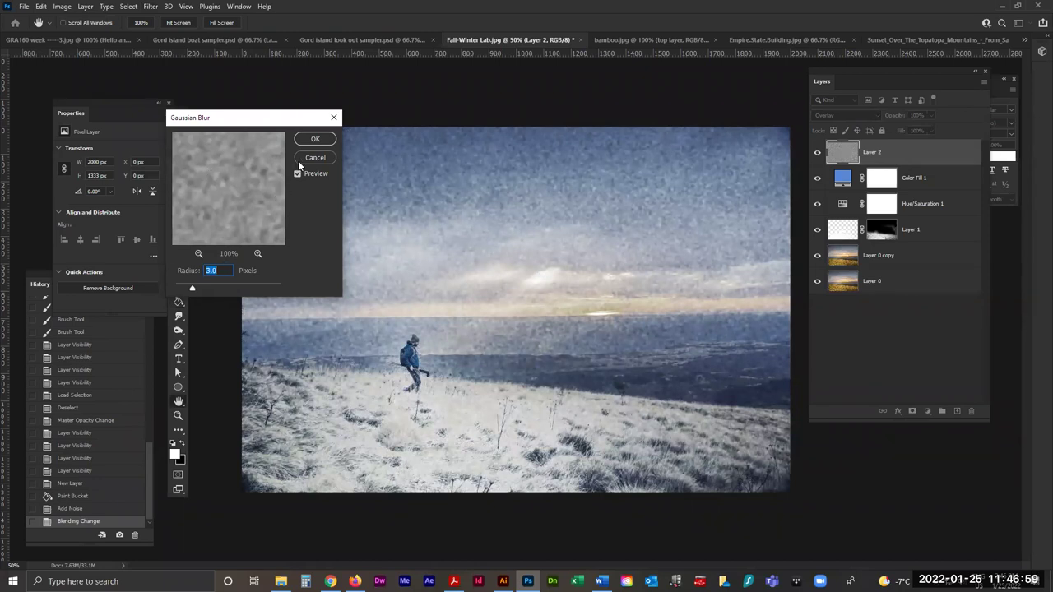
pyautogui.click(315, 140)
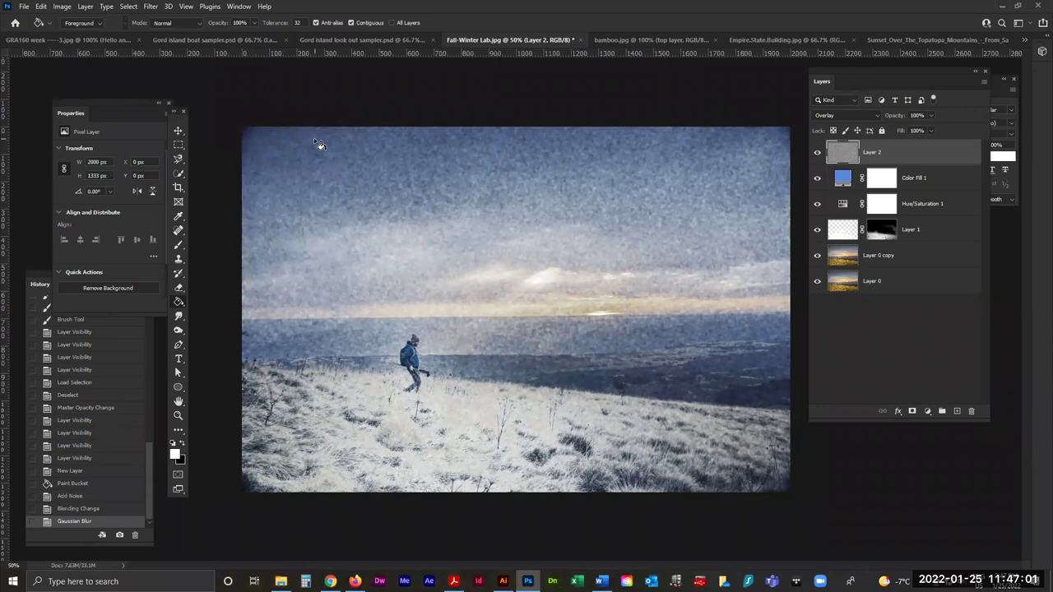
# Apply a Motion Blur with 56° angle and 22-pixel distance to Layer 2's noise.
pyautogui.click(148, 6)
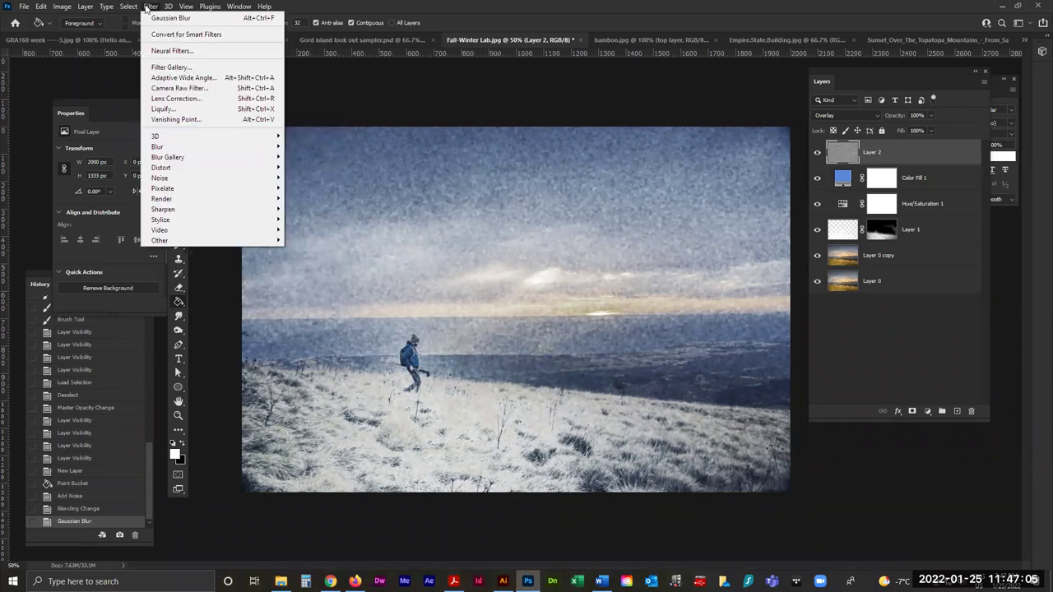
pyautogui.moveTo(197, 165)
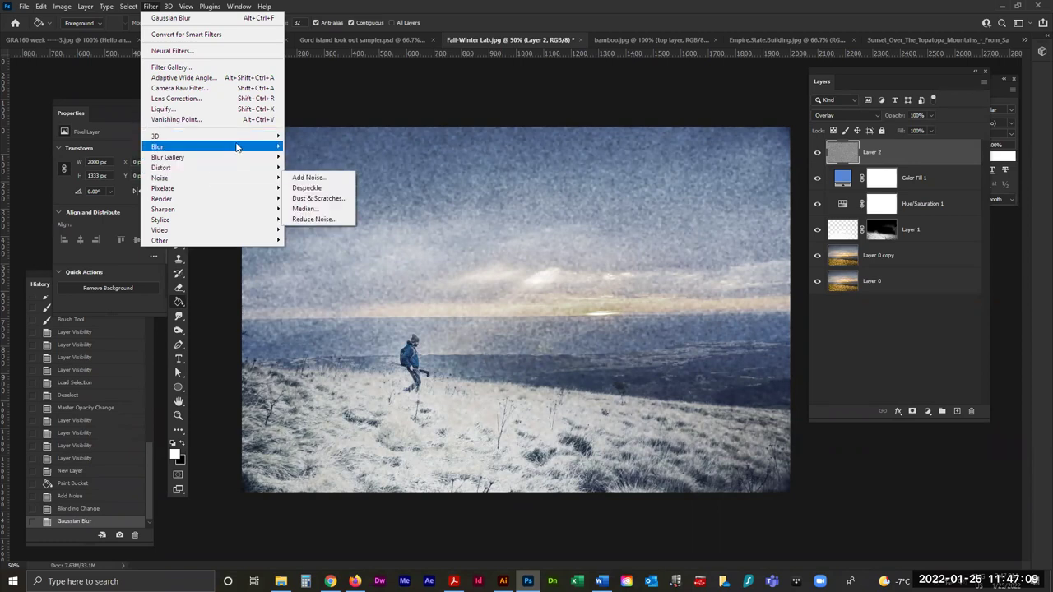
pyautogui.moveTo(239, 146)
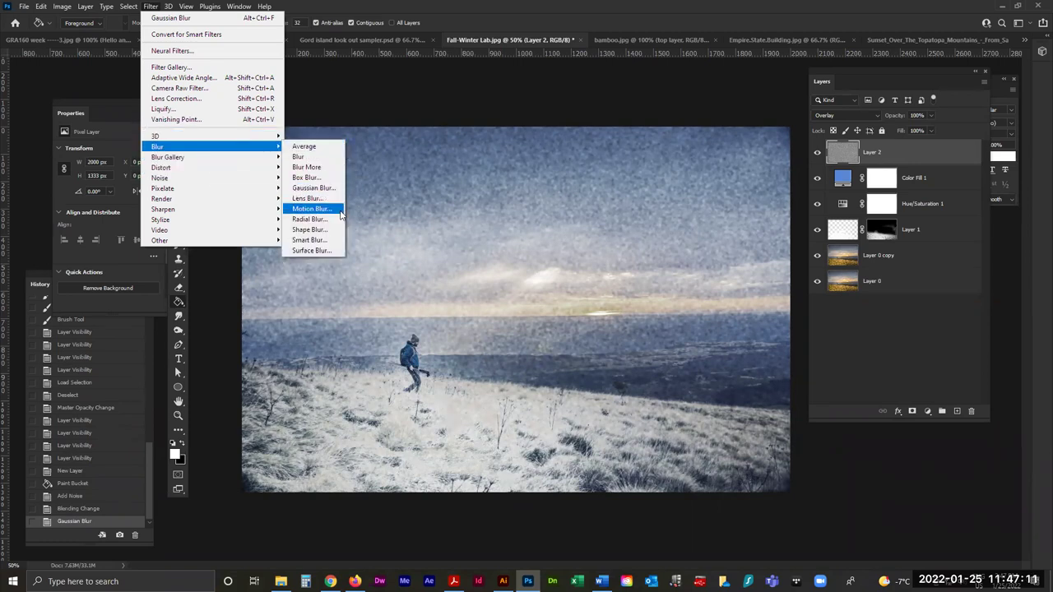
pyautogui.click(312, 209)
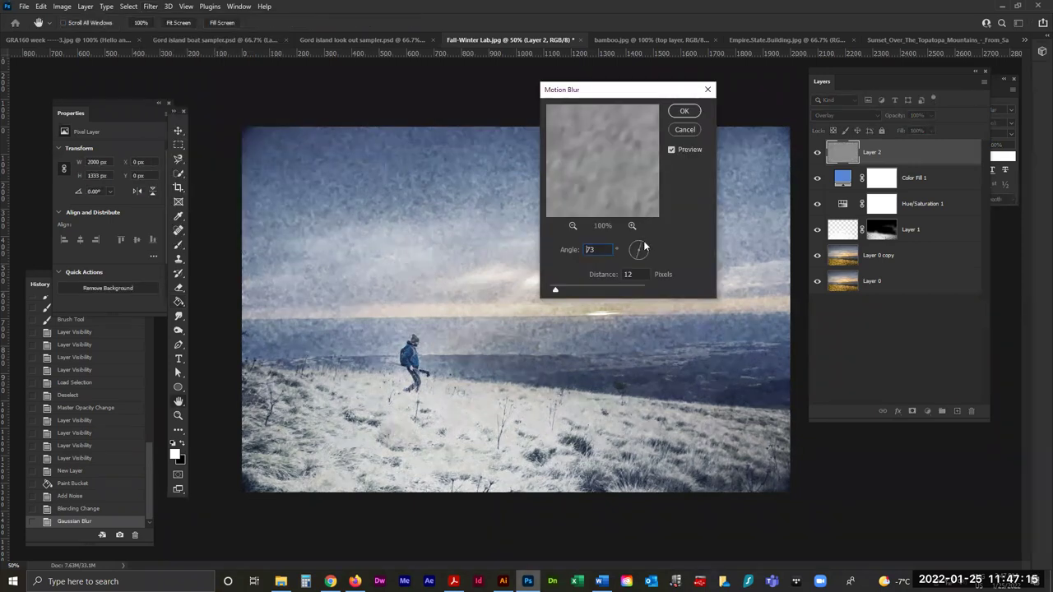
pyautogui.press('Down')
pyautogui.moveTo(556, 293); pyautogui.dragTo(565, 294)
pyautogui.moveTo(565, 290); pyautogui.dragTo(561, 293)
pyautogui.click(684, 111)
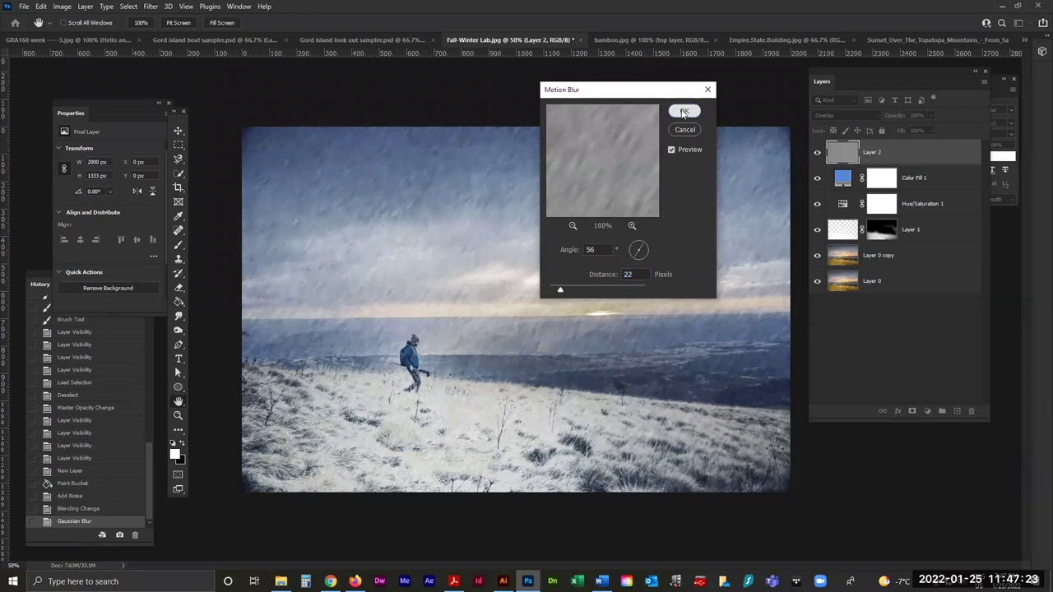
pyautogui.click(909, 349)
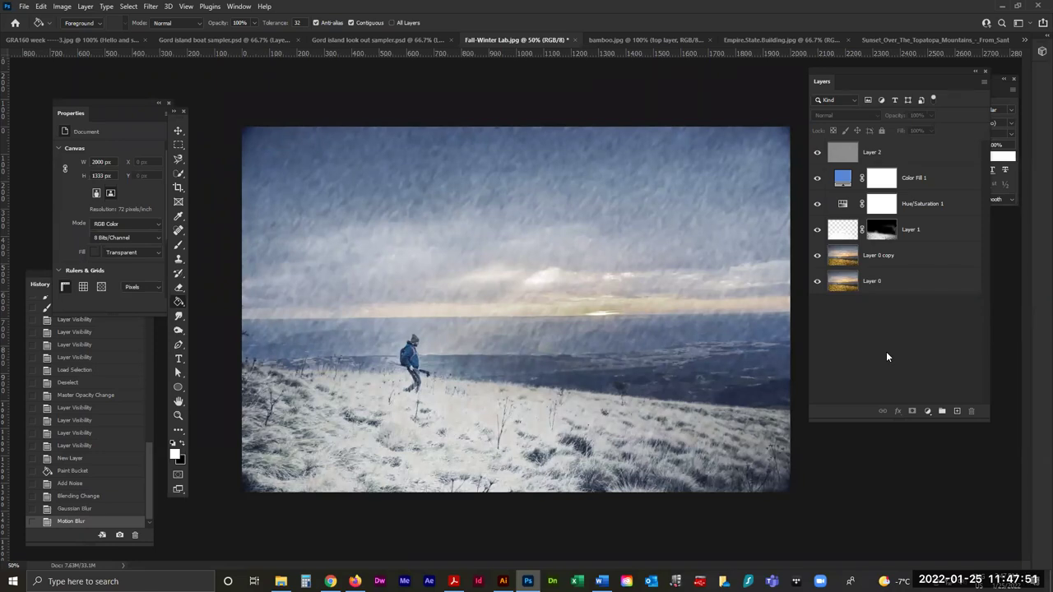
# Rename Layer 2 to 'snow background'.
pyautogui.click(896, 152)
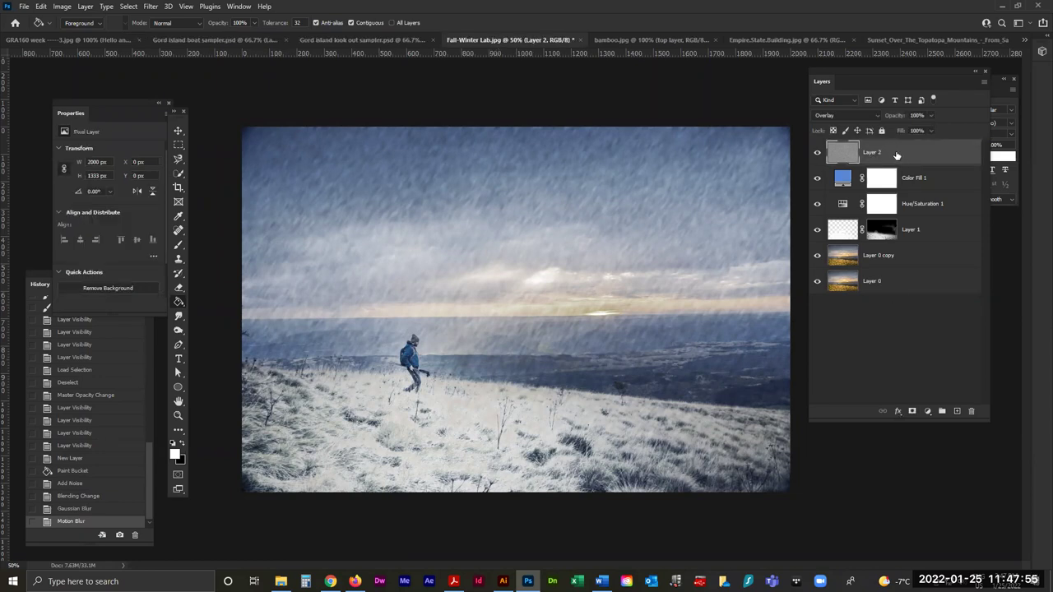
pyautogui.hotkey('ctrl', '-')
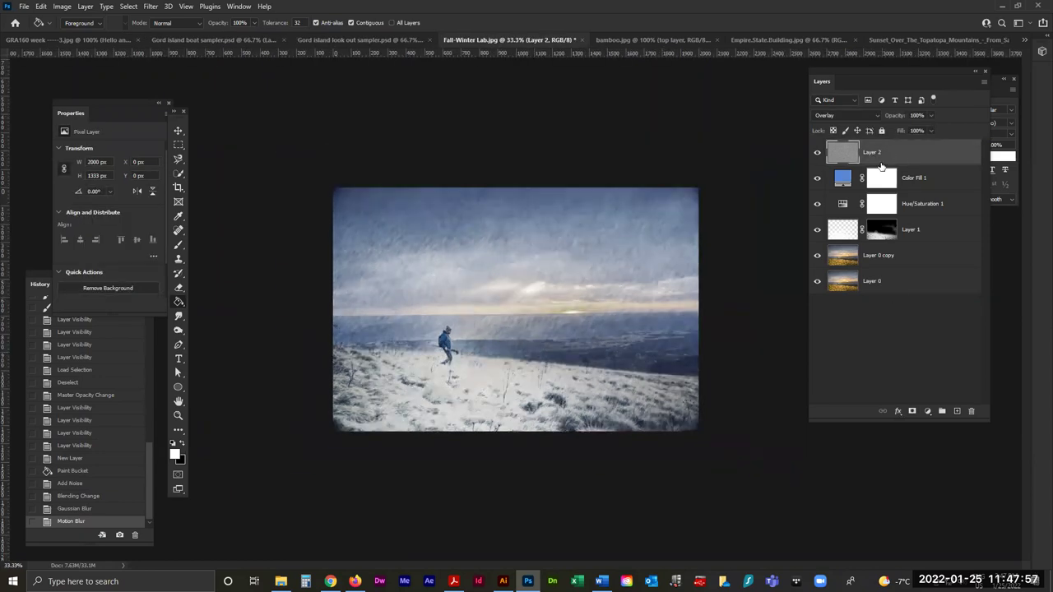
pyautogui.hotkey('ctrl', '-')
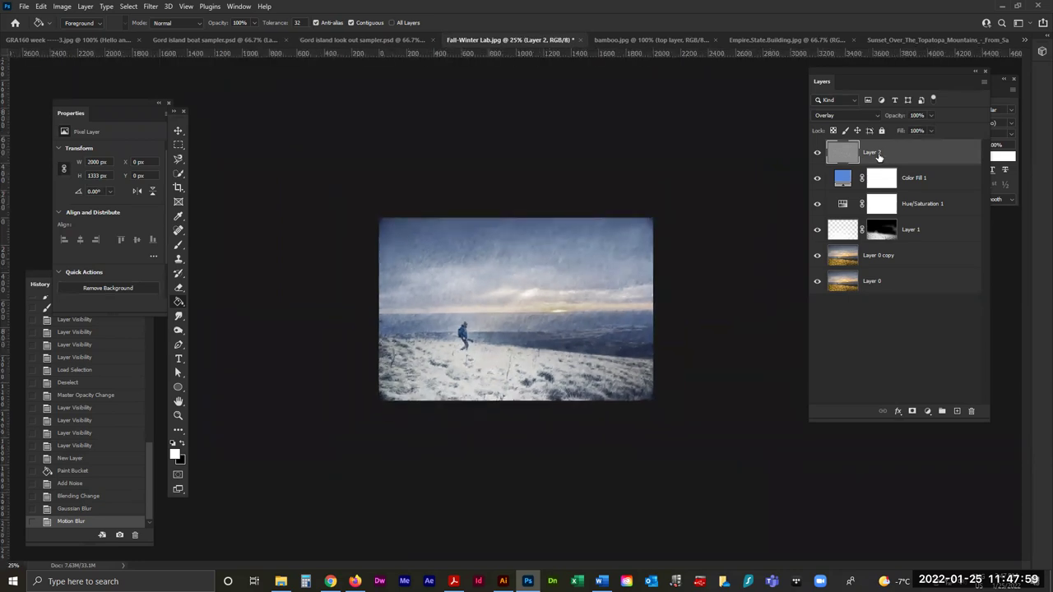
pyautogui.doubleClick(872, 152)
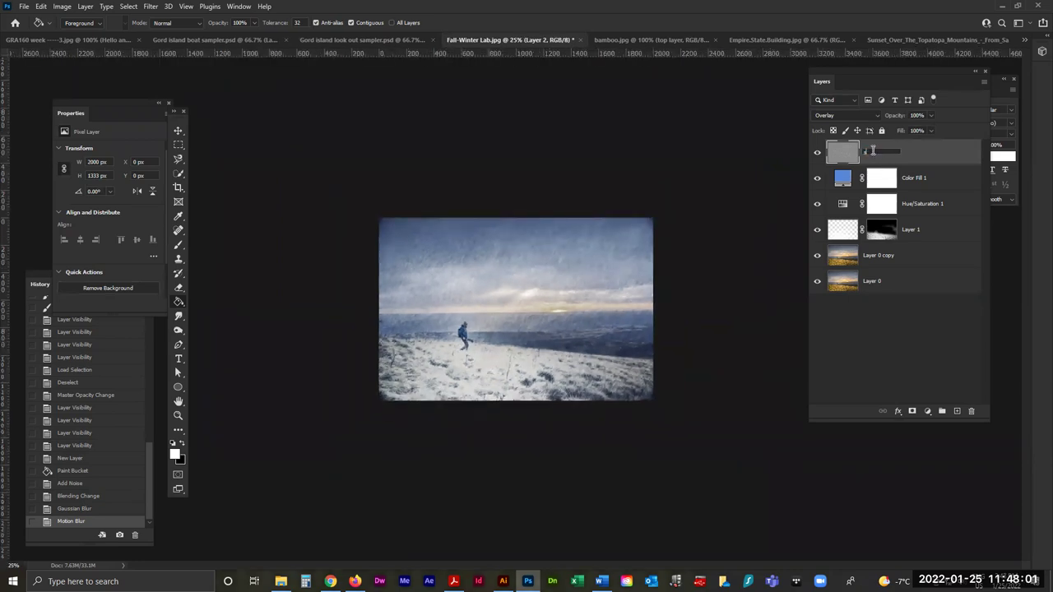
pyautogui.write('snow')
pyautogui.write('1')
pyautogui.write('background')
pyautogui.press('Return')
# Duplicate it as 'snow background copy' and load the copy's pixels as a selection.
pyautogui.moveTo(913, 162); pyautogui.dragTo(958, 411)
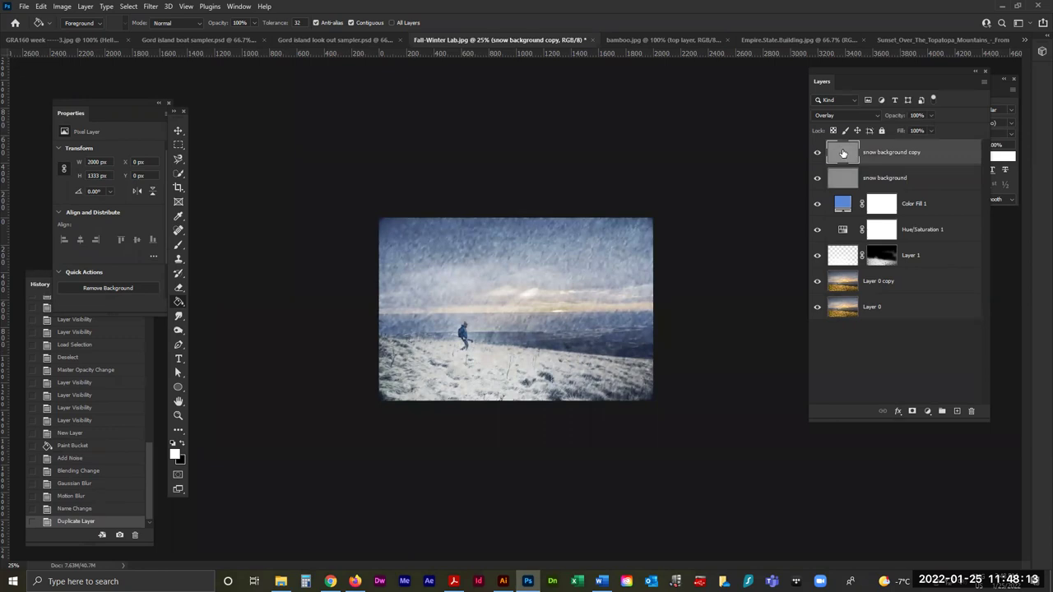
pyautogui.moveTo(843, 153); pyautogui.dragTo(847, 155)
pyautogui.keyDown('ctrl'); pyautogui.click(847, 154); pyautogui.keyUp('ctrl')
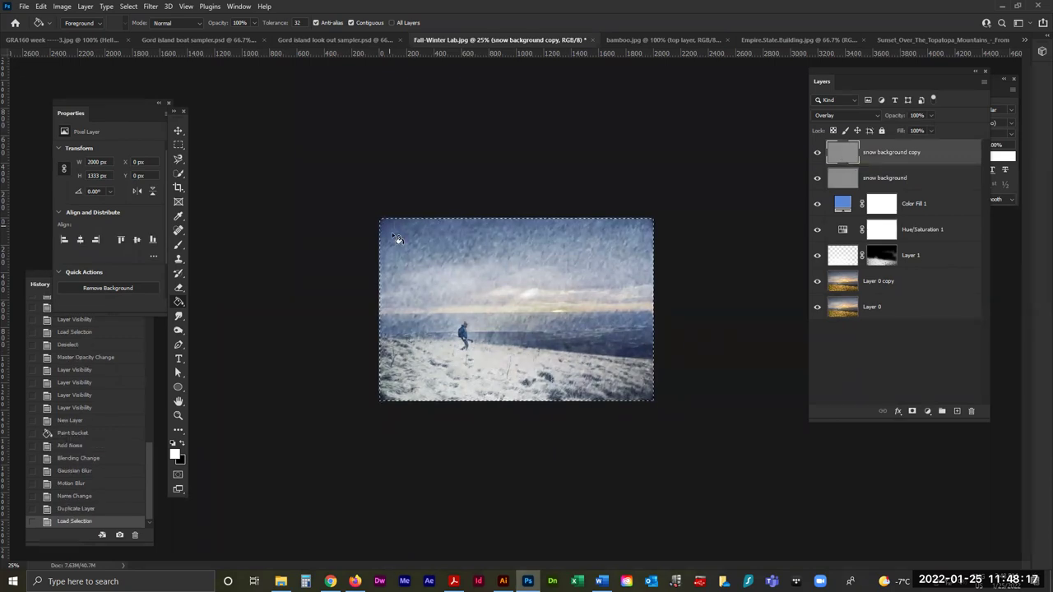
# Free Transform the copied snow layer up to about 155% and reposition it over the photo.
pyautogui.hotkey('ctrl', 't')
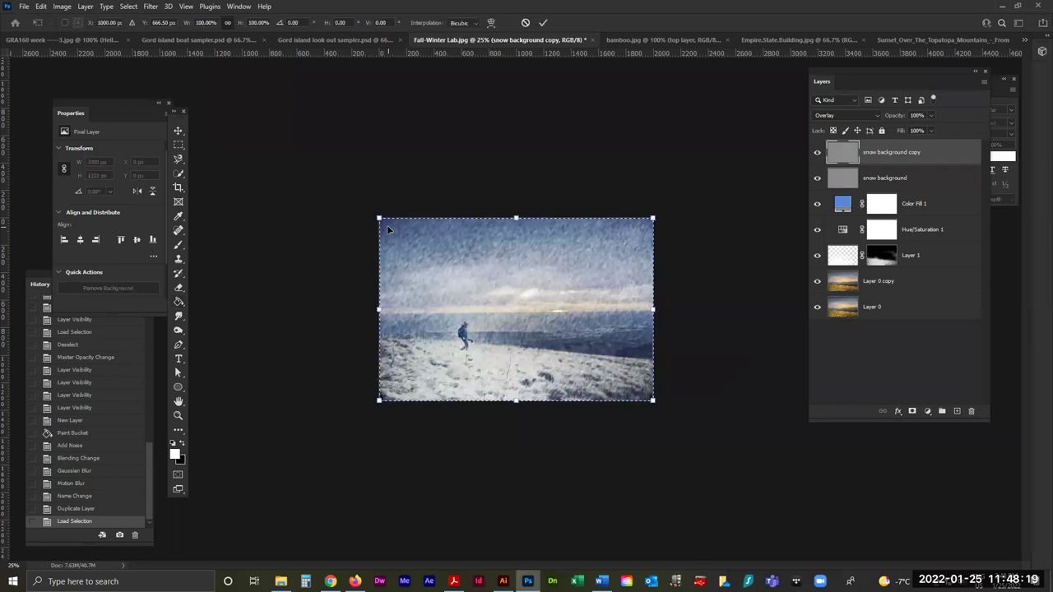
pyautogui.click(42, 7)
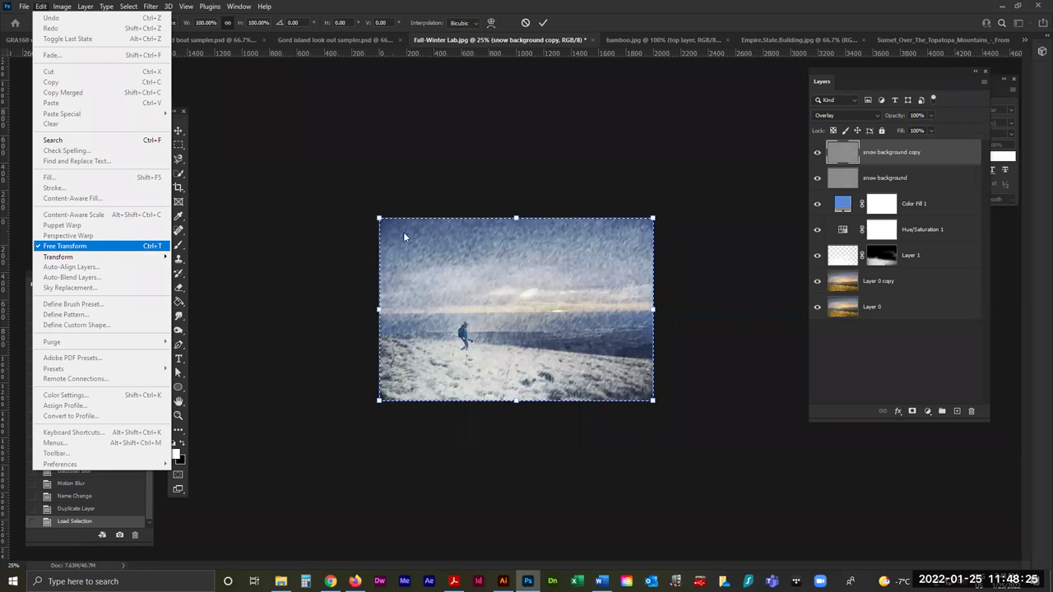
pyautogui.click(654, 222)
pyautogui.moveTo(652, 219); pyautogui.dragTo(806, 115)
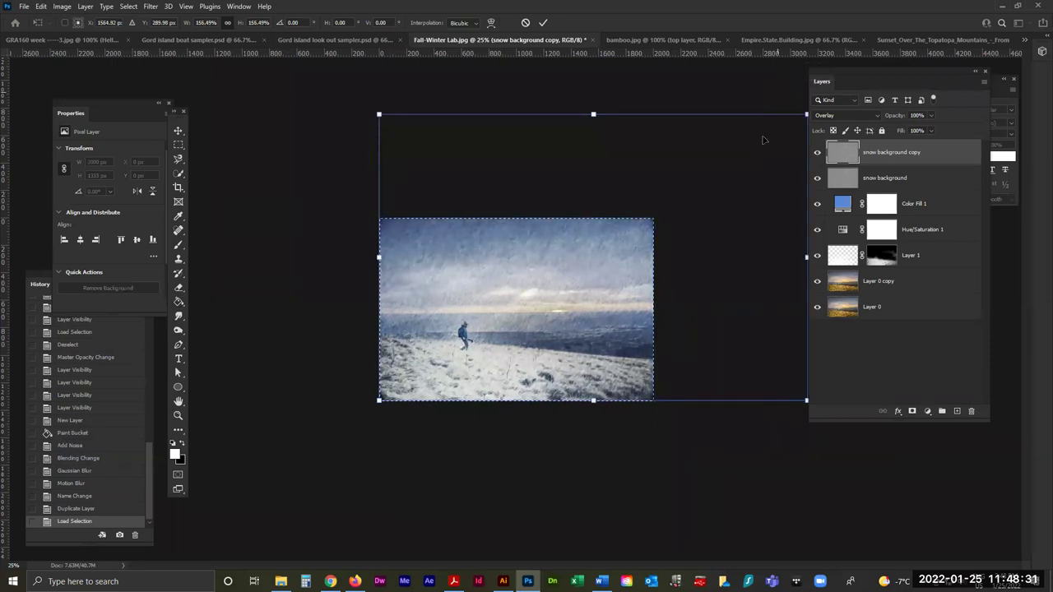
pyautogui.moveTo(620, 307); pyautogui.dragTo(583, 318)
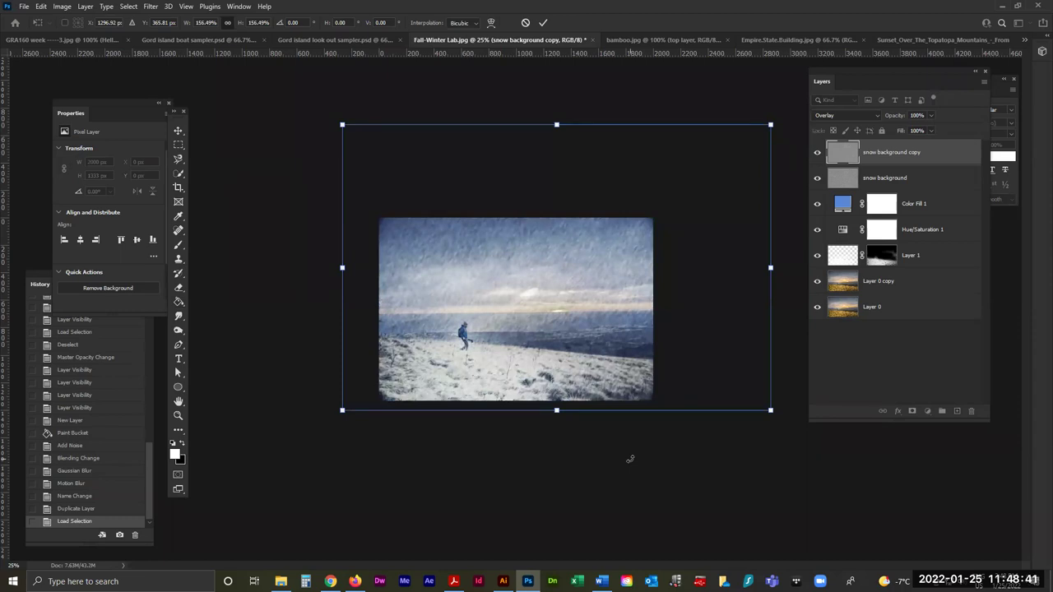
pyautogui.press('Return')
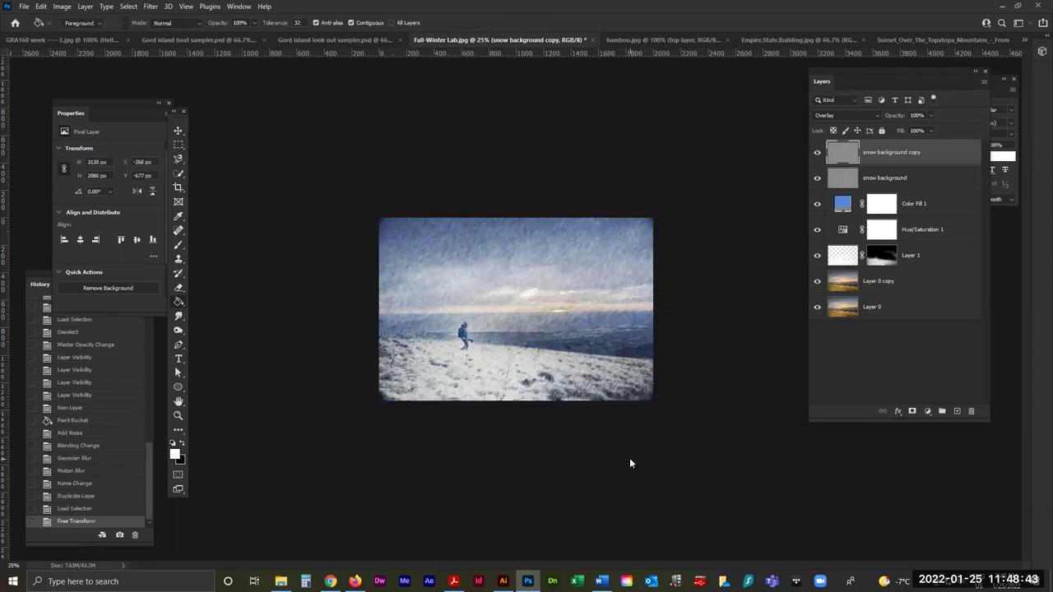
# Rename the copied layer to 'snow middle ground'.
pyautogui.doubleClick(896, 153)
pyautogui.write('snow middle ground')
pyautogui.click(906, 357)
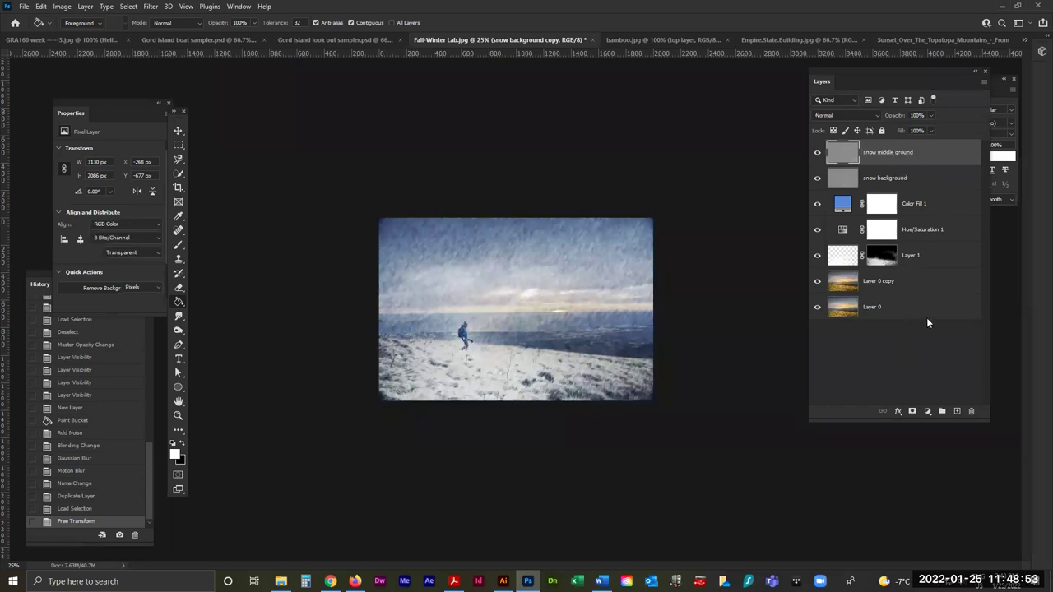
# Duplicate snow middle ground, enlarge the copy to 171.45%, centre it and name it 'snow foreground'.
pyautogui.moveTo(930, 152); pyautogui.dragTo(956, 410)
pyautogui.keyDown('ctrl'); pyautogui.click(846, 153); pyautogui.keyUp('ctrl')
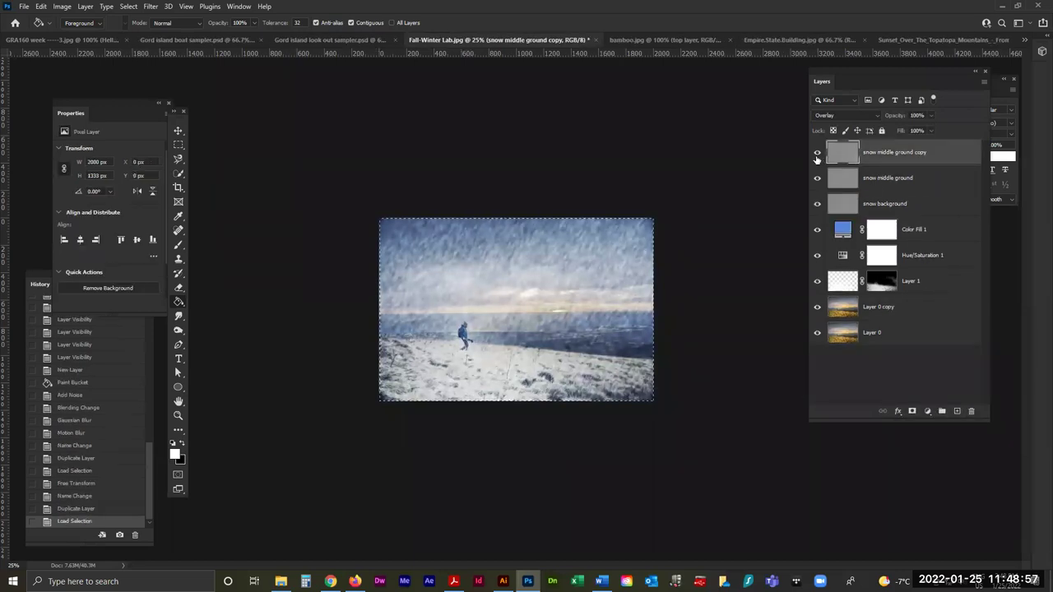
pyautogui.hotkey('ctrl', 't')
pyautogui.moveTo(652, 218); pyautogui.dragTo(848, 86)
pyautogui.moveTo(717, 230); pyautogui.dragTo(627, 264)
pyautogui.press('Return')
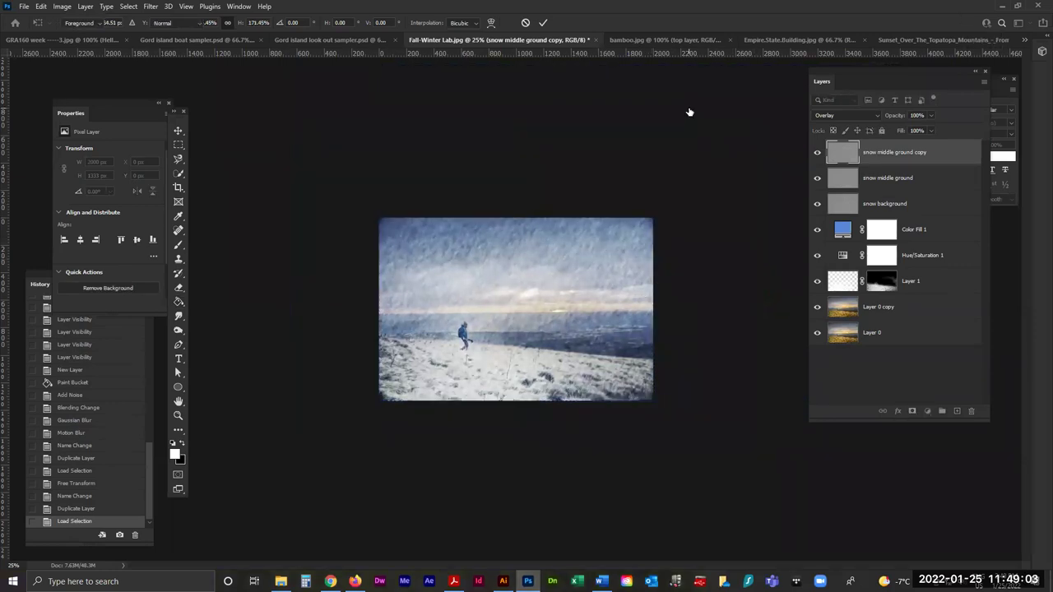
pyautogui.write('snow foregr')
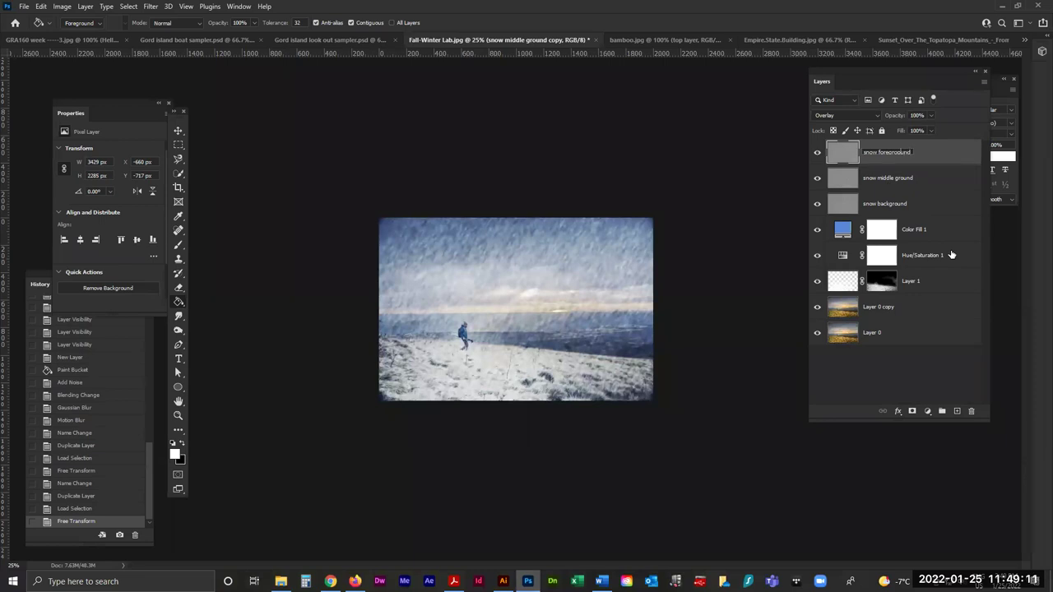
pyautogui.click(929, 381)
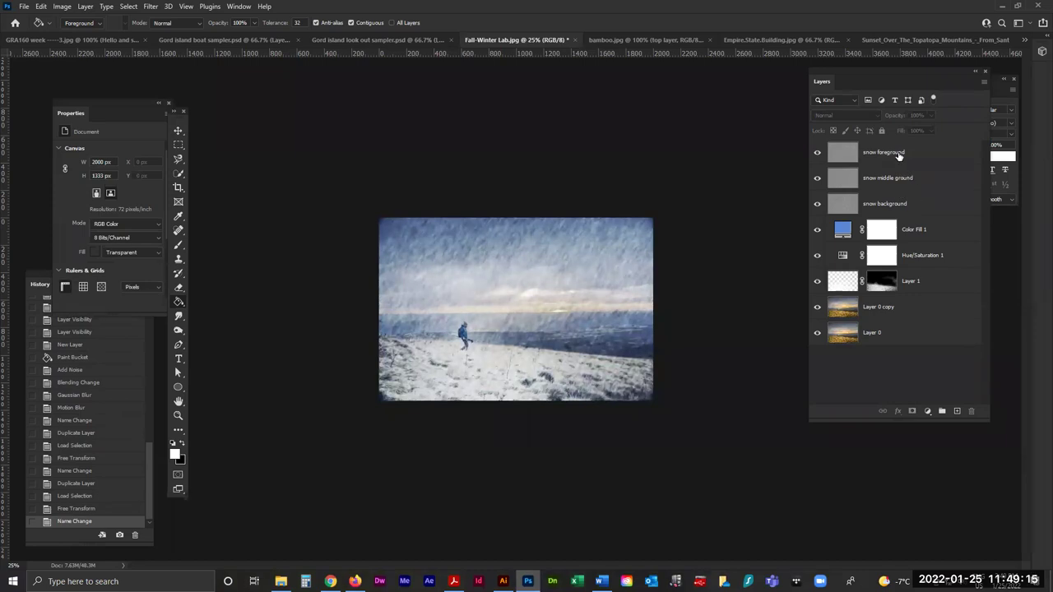
# Lower snow background's opacity, set snow middle ground to 63%, and check each snow layer's opacity.
pyautogui.click(931, 152)
pyautogui.click(931, 116)
pyautogui.click(936, 201)
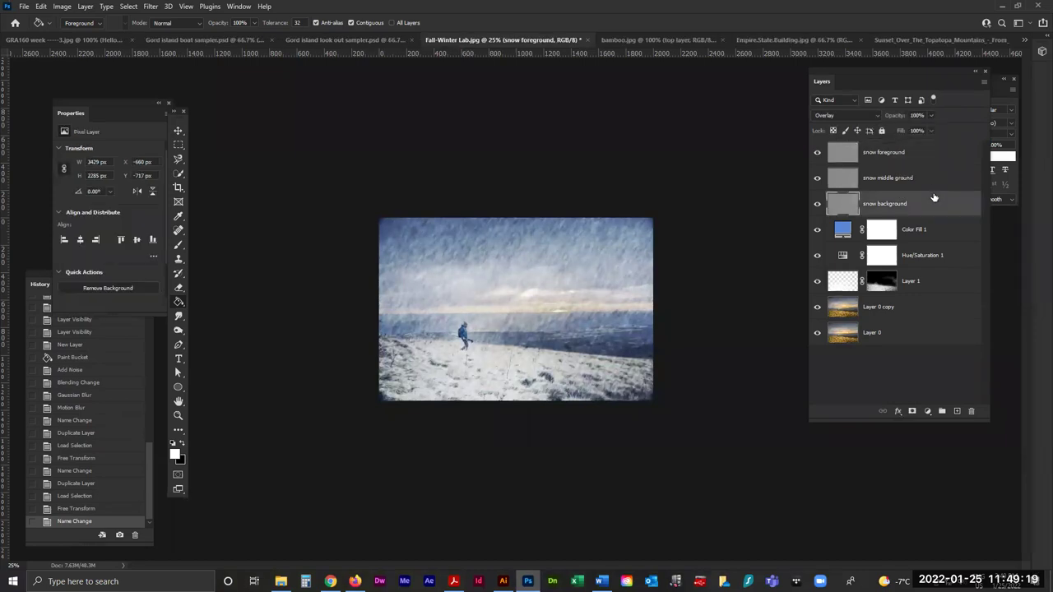
pyautogui.click(930, 115)
pyautogui.moveTo(931, 128); pyautogui.dragTo(911, 130)
pyautogui.click(927, 178)
pyautogui.click(932, 116)
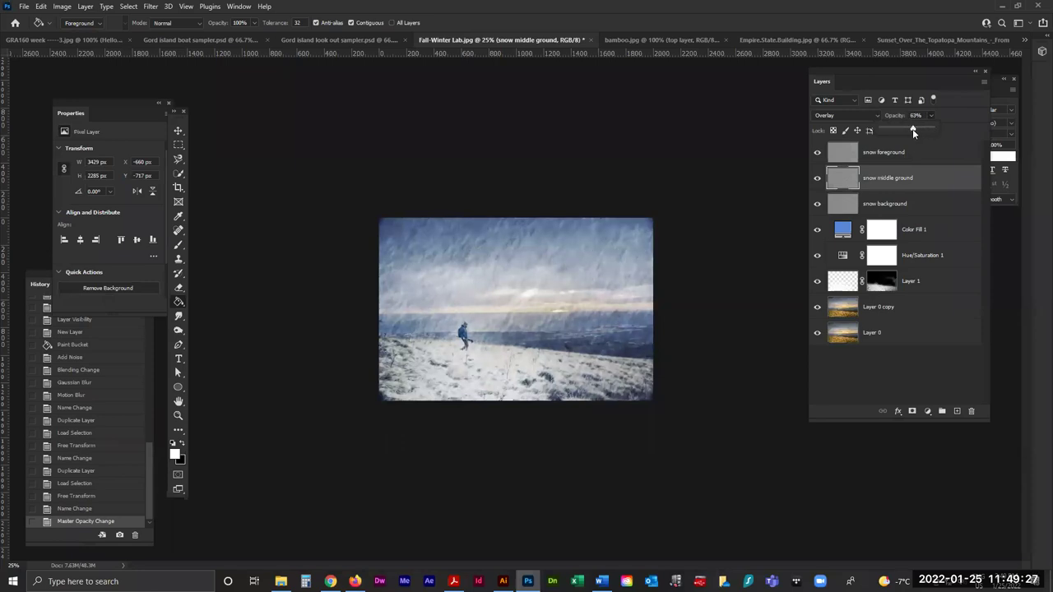
pyautogui.click(928, 206)
pyautogui.click(928, 204)
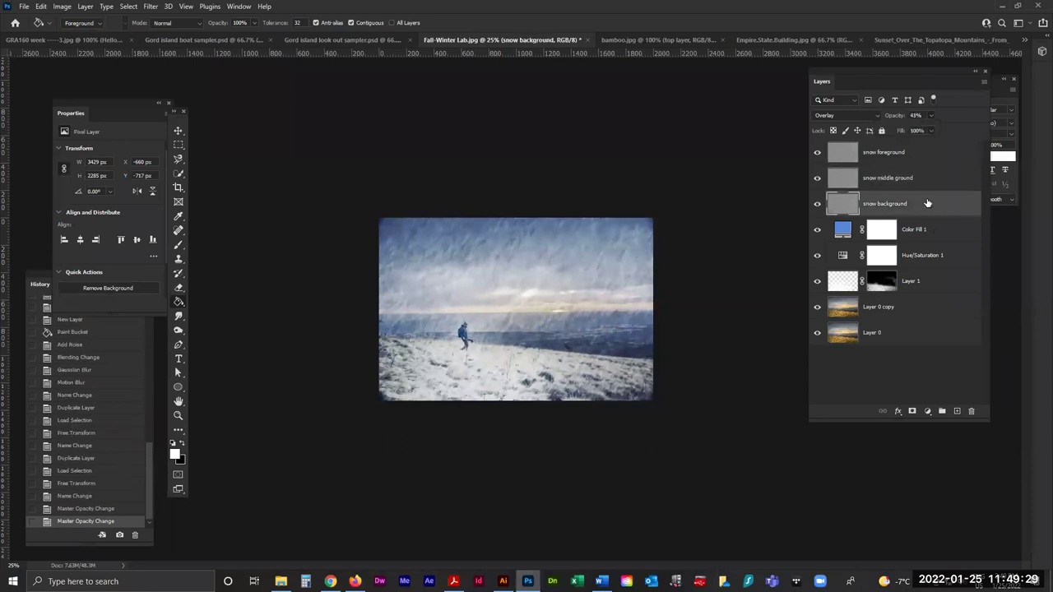
pyautogui.click(930, 178)
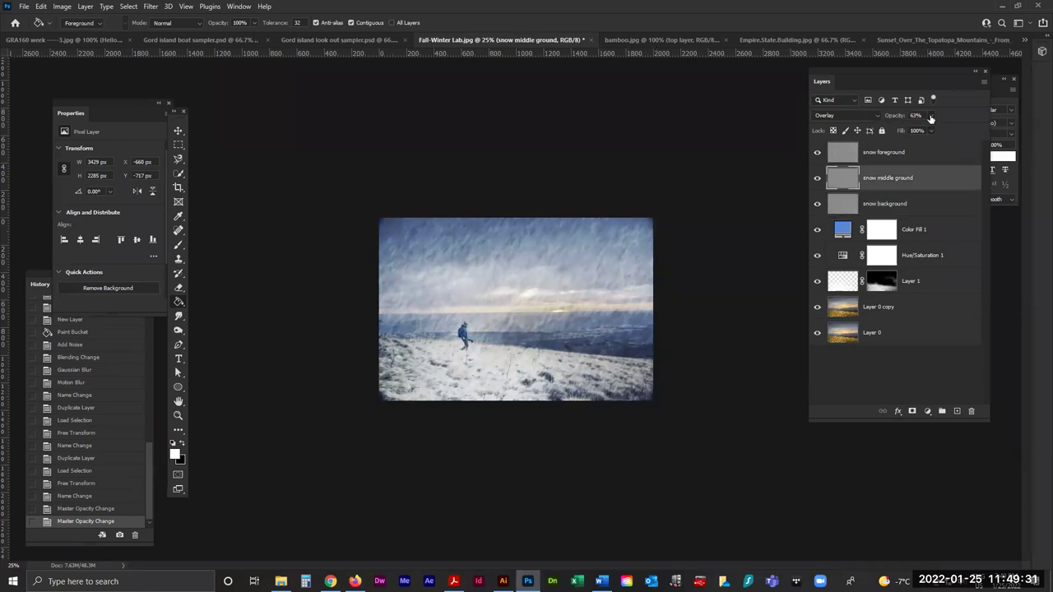
pyautogui.click(933, 154)
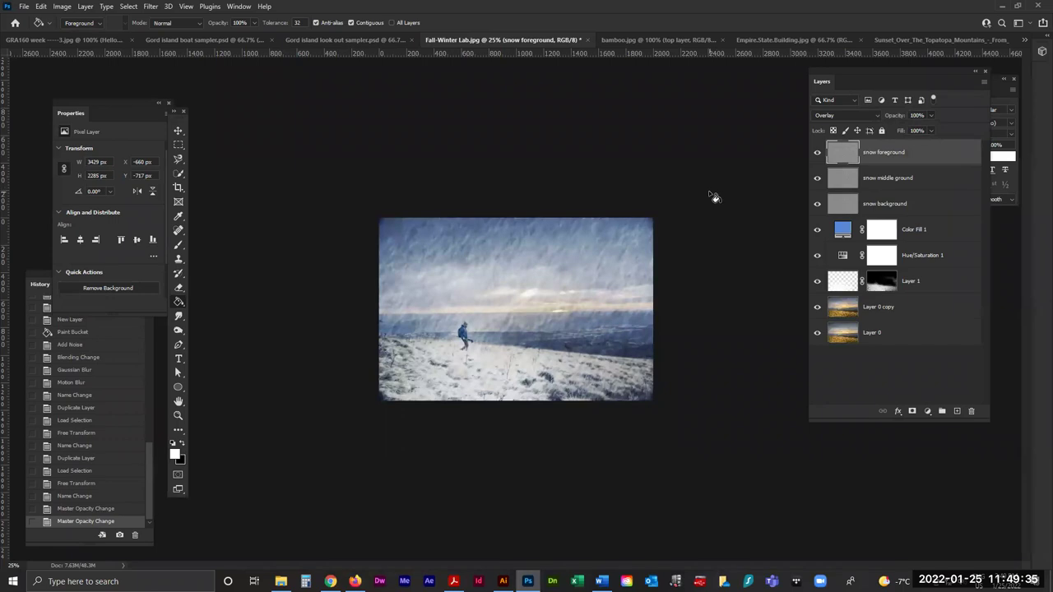
# At 50% zoom, view snow background alone, set it to 46%, restore all snow layers, and return to the tutorial.
pyautogui.hotkey('ctrl', '+')
pyautogui.hotkey('ctrl', '+')
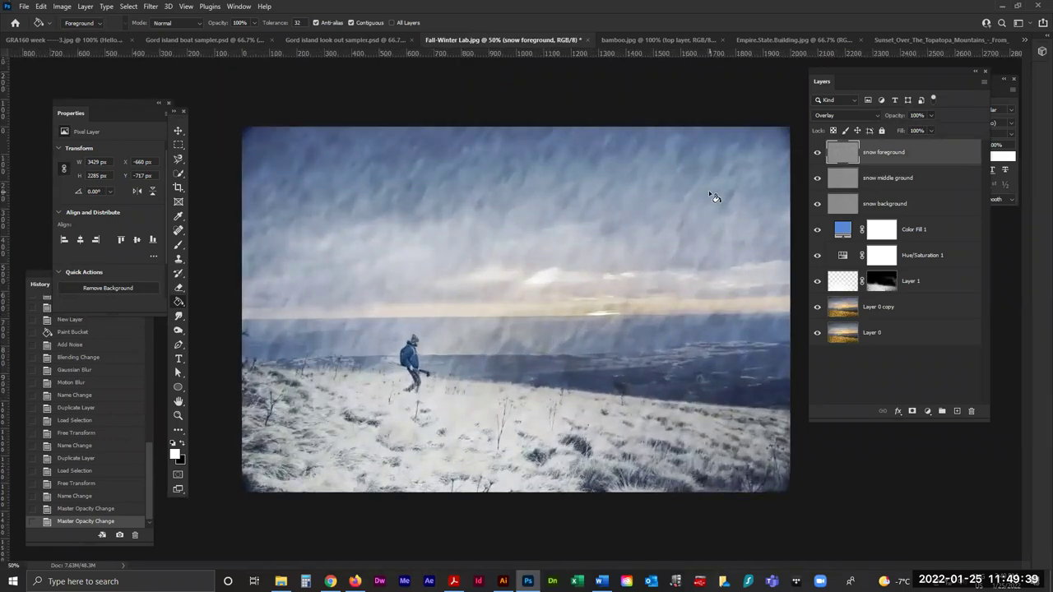
pyautogui.click(817, 152)
pyautogui.click(817, 177)
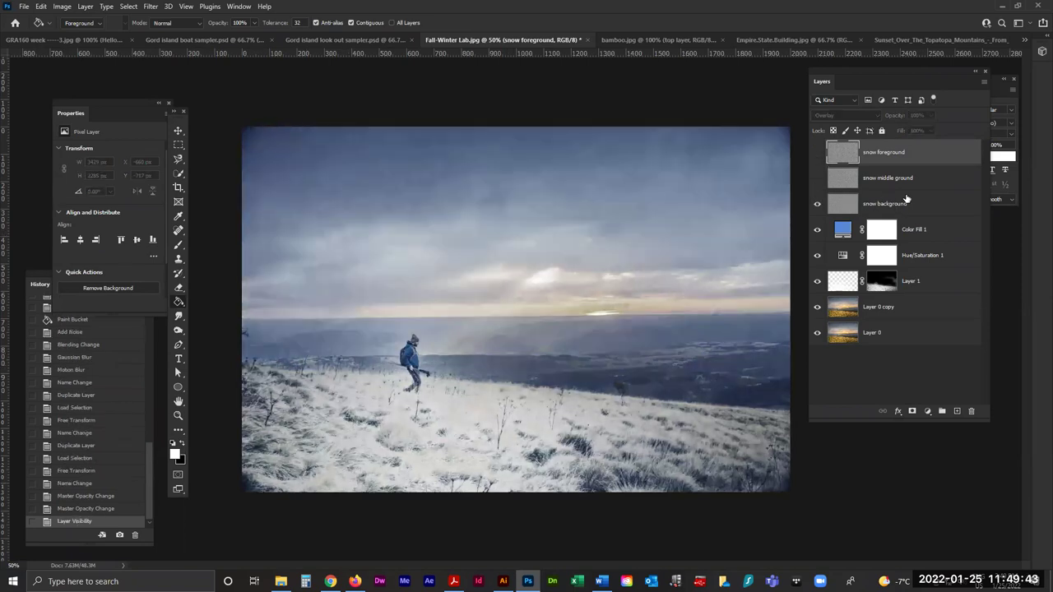
pyautogui.click(910, 202)
pyautogui.moveTo(931, 130); pyautogui.dragTo(964, 140)
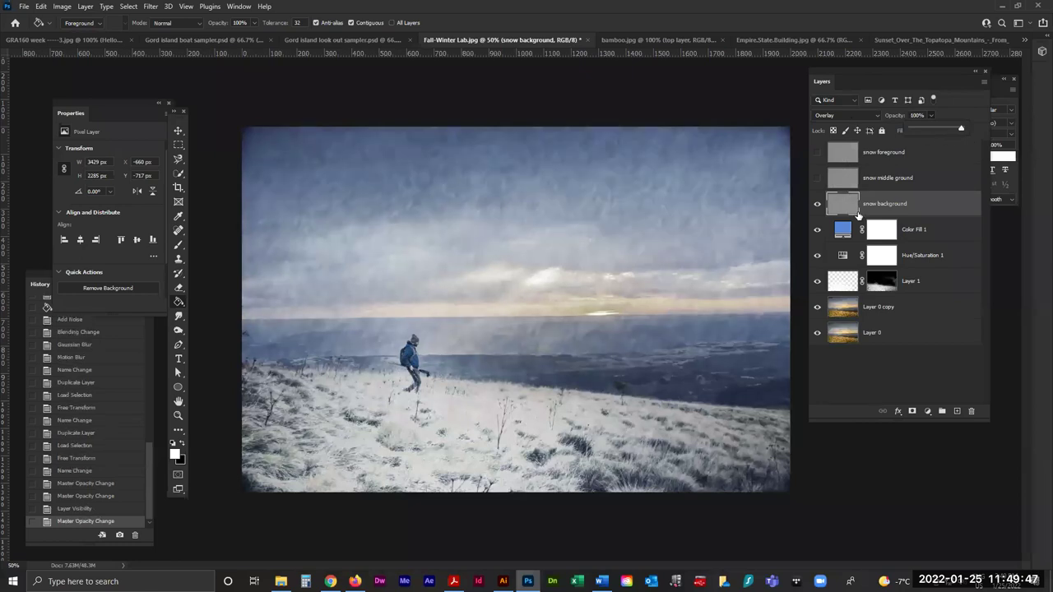
pyautogui.moveTo(929, 130); pyautogui.dragTo(934, 132)
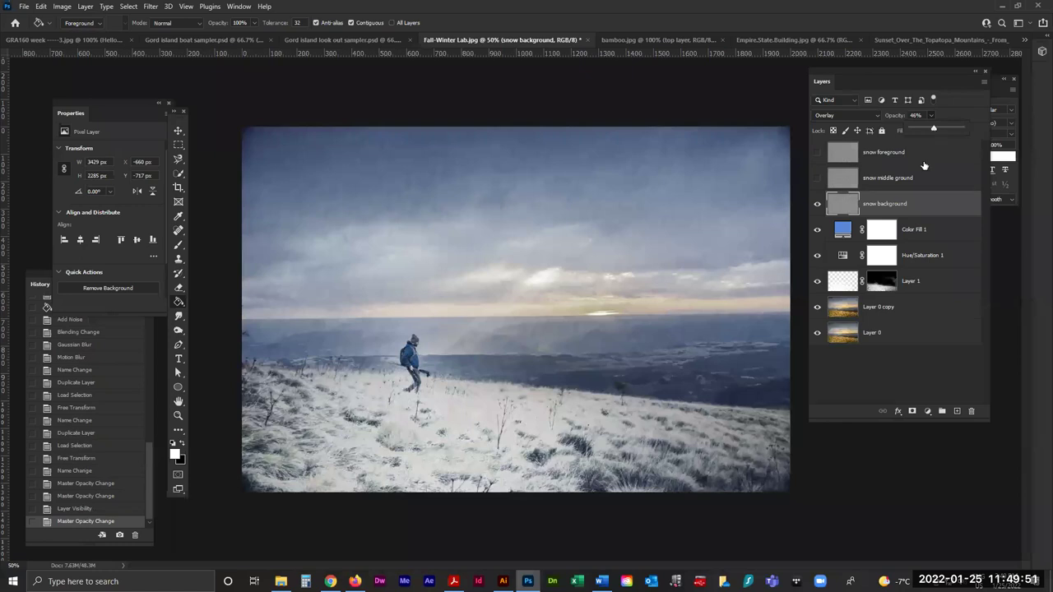
pyautogui.moveTo(817, 179); pyautogui.dragTo(816, 153)
pyautogui.click(885, 373)
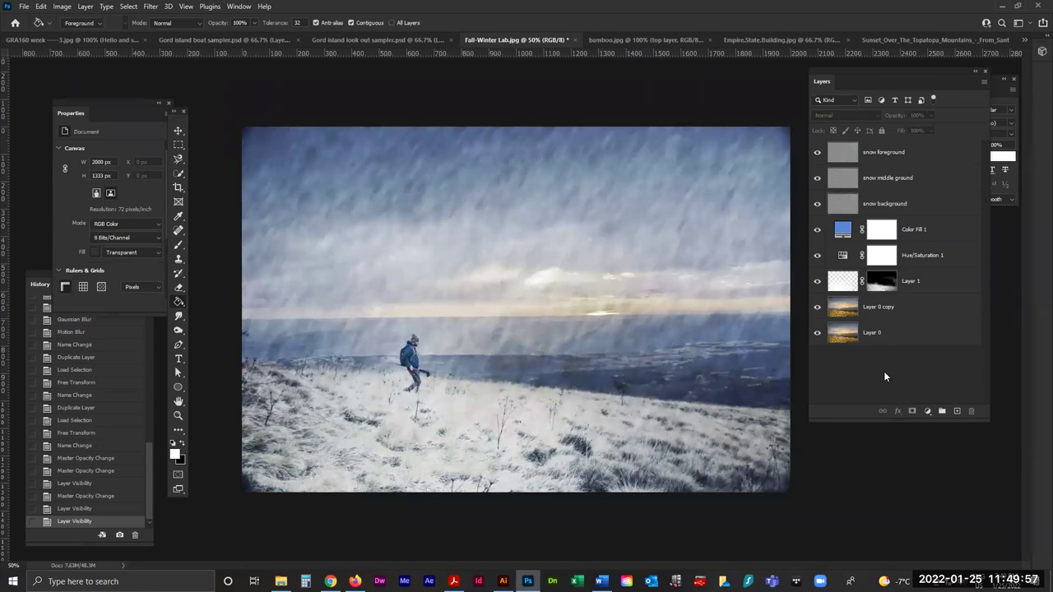
pyautogui.click(879, 334)
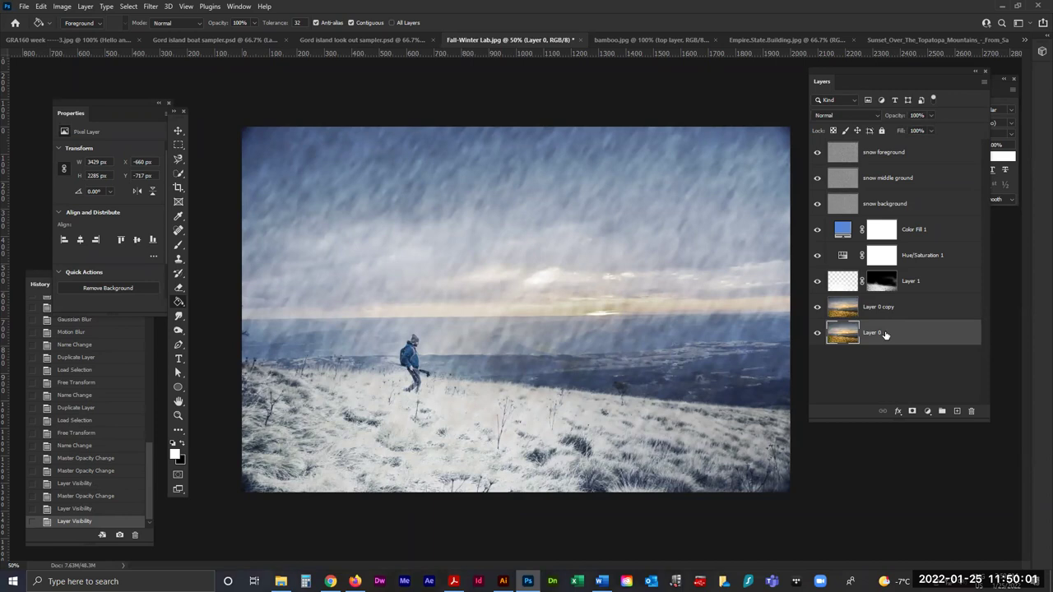
pyautogui.click(355, 582)
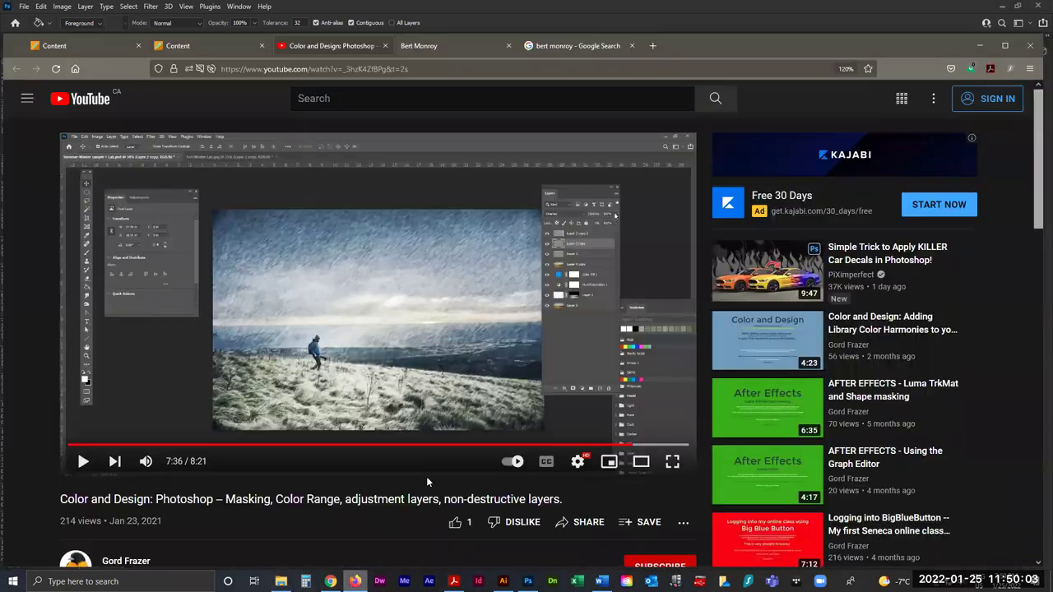
# Rewind the tutorial to 4:10 and play it to 4:18, where it explains the Soft Light image copy.
pyautogui.click(471, 447)
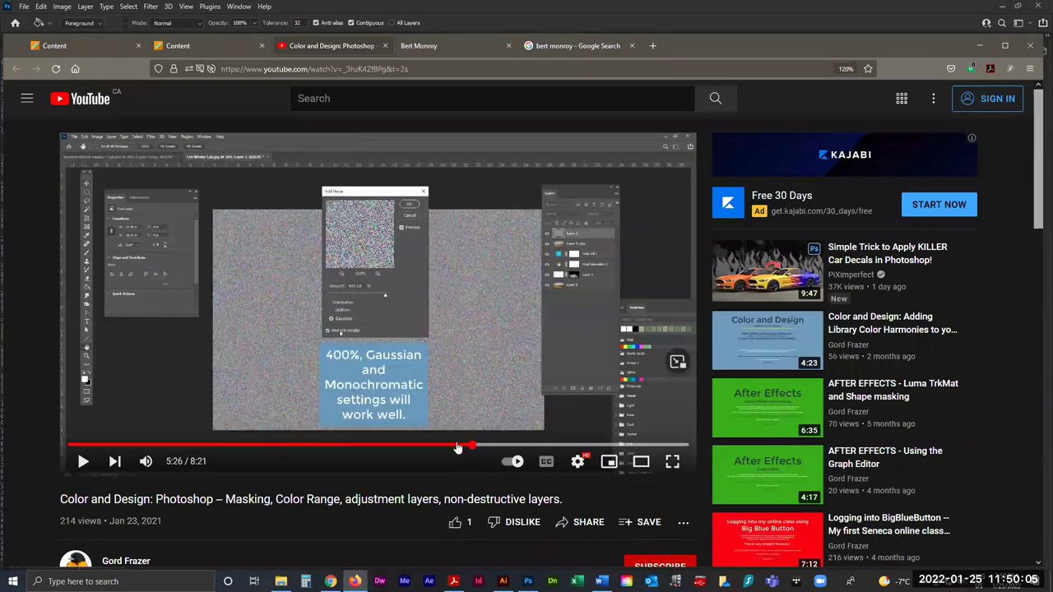
pyautogui.click(431, 446)
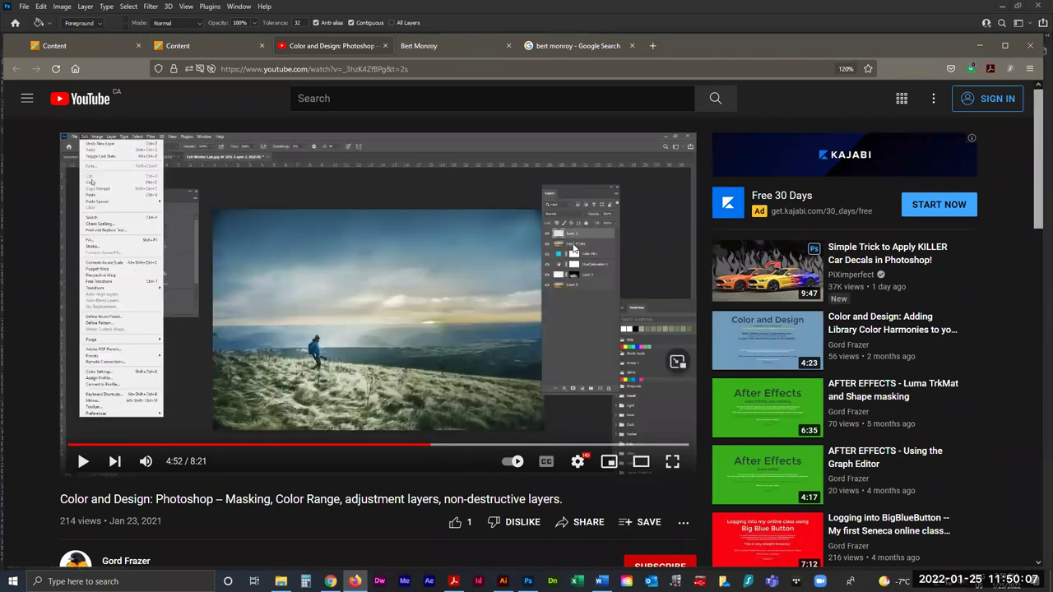
pyautogui.click(399, 446)
pyautogui.click(379, 446)
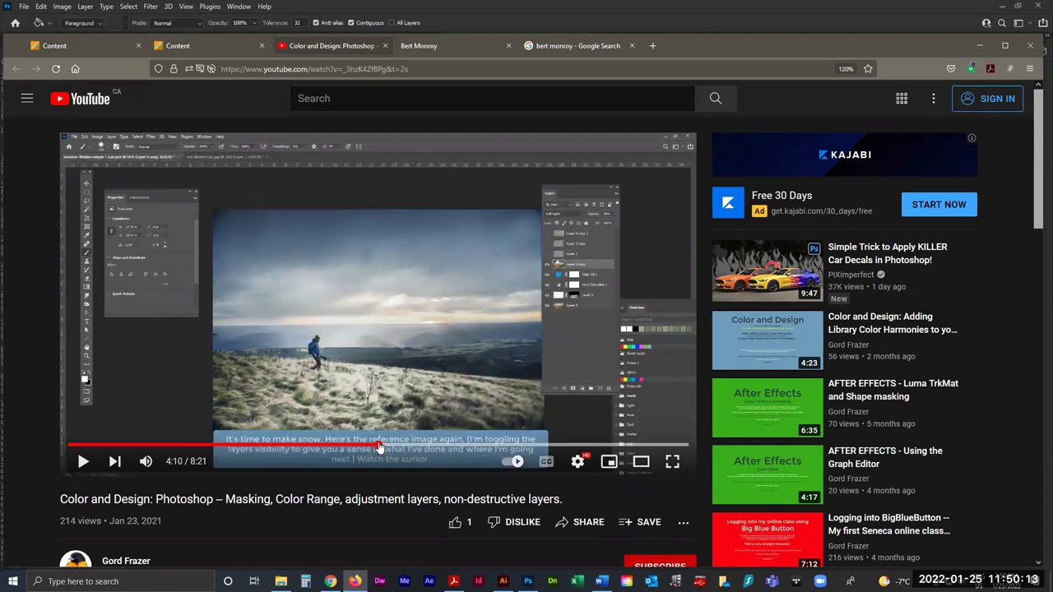
pyautogui.click(83, 462)
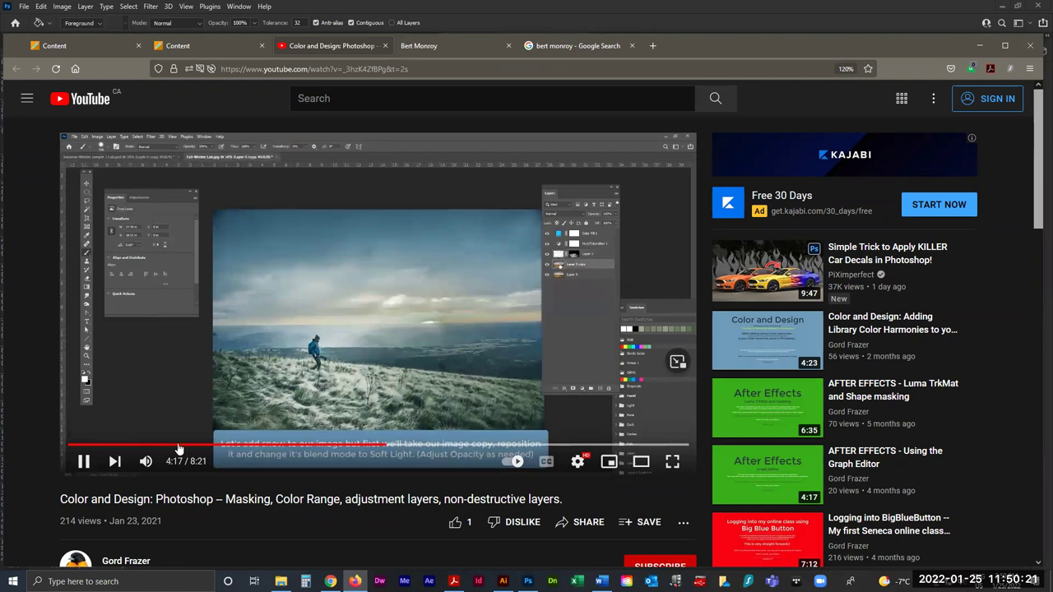
pyautogui.click(83, 461)
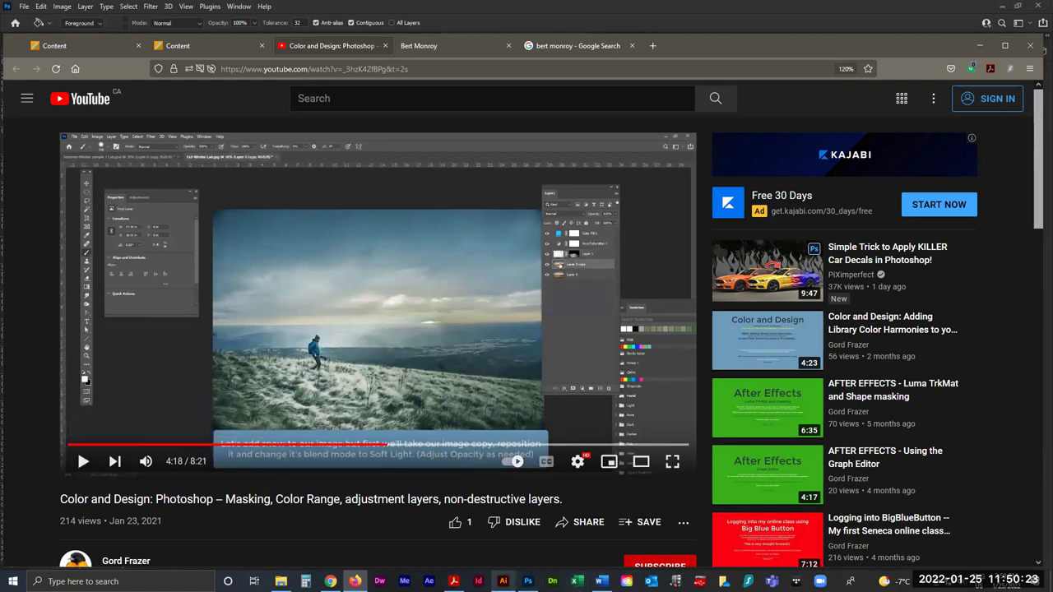
pyautogui.click(528, 581)
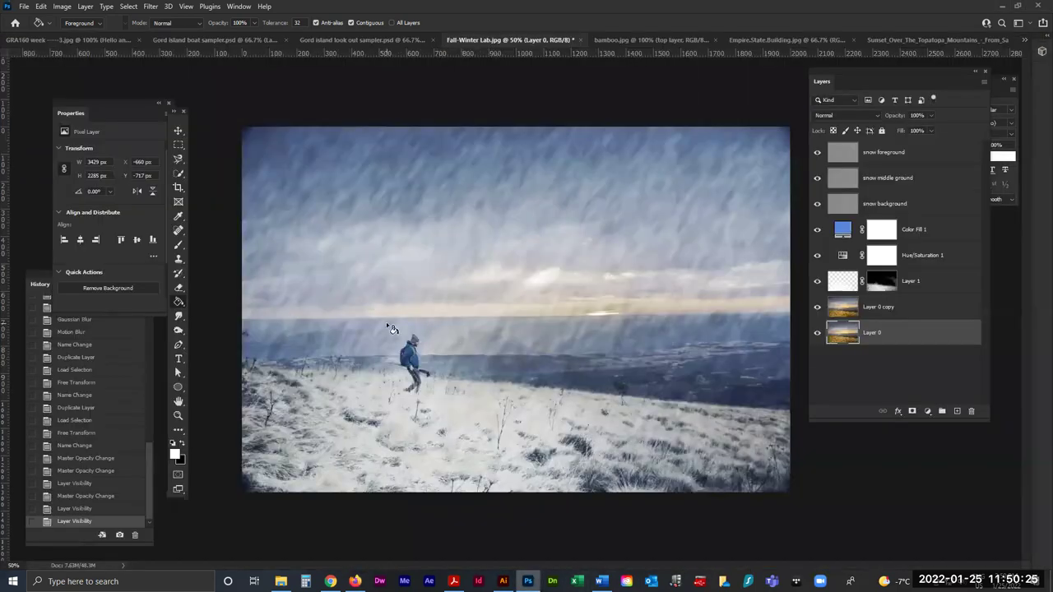
# Move Layer 0 above Color Fill 1 and set it to Overlay blend at 15% opacity.
pyautogui.moveTo(895, 332); pyautogui.dragTo(901, 218)
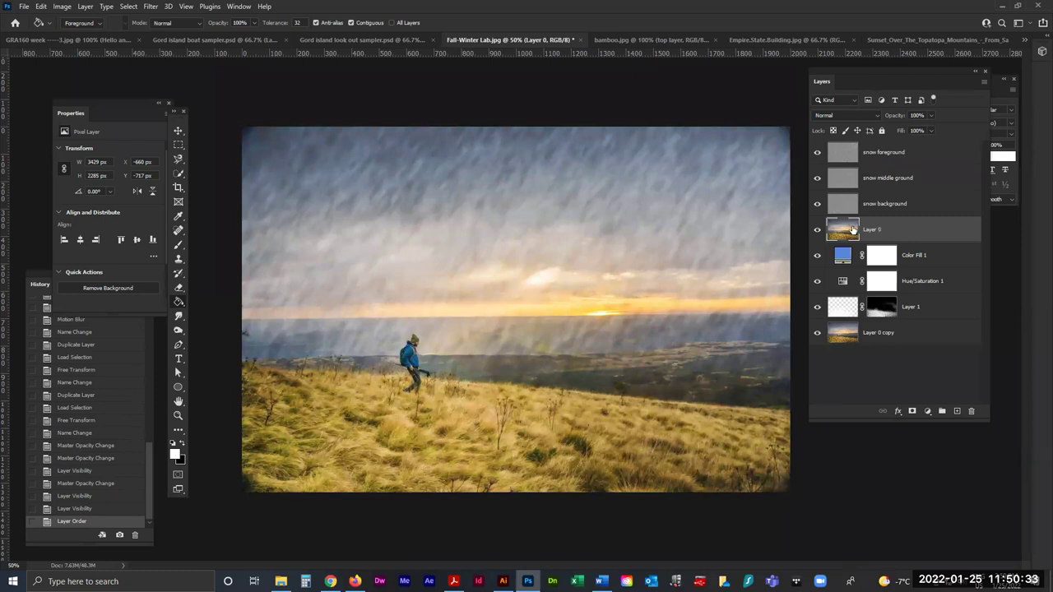
pyautogui.click(876, 114)
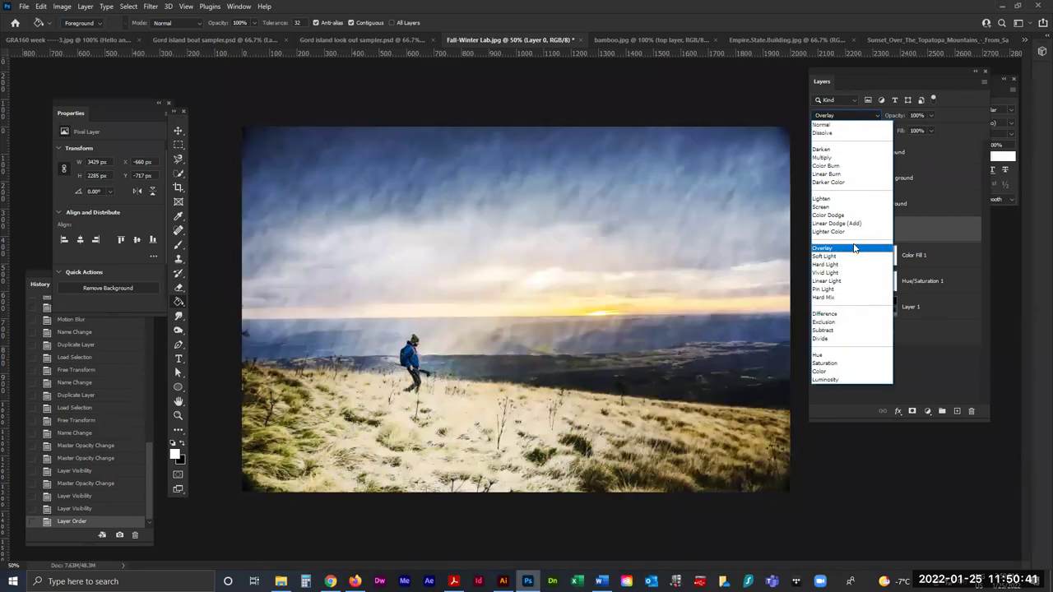
pyautogui.click(854, 249)
pyautogui.click(932, 114)
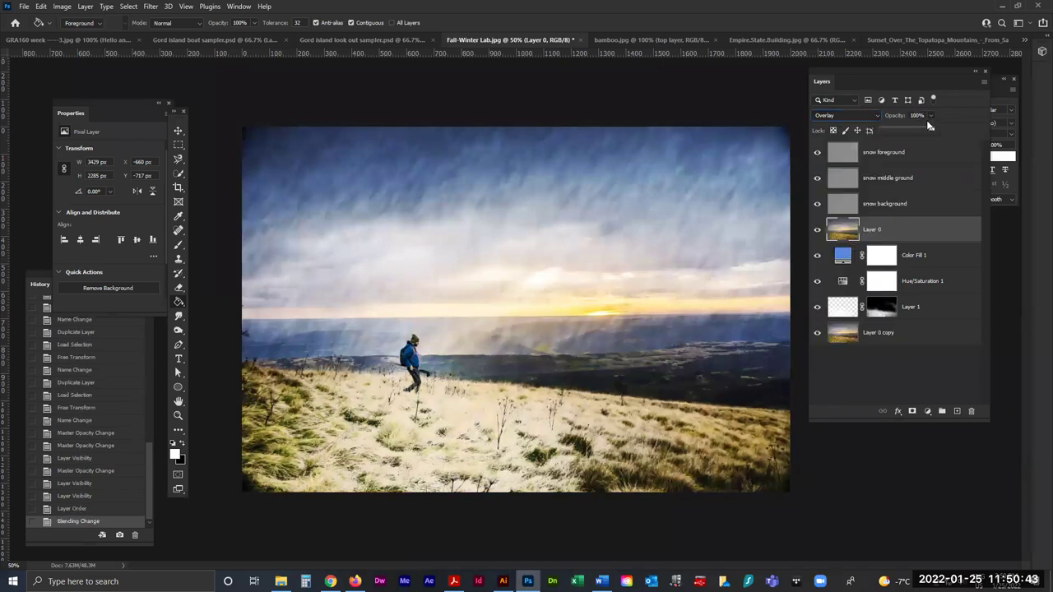
pyautogui.moveTo(932, 130); pyautogui.dragTo(904, 130)
# Compare the composite with and without Layer 0 and against the original photo, keeping Overlay, then return to the tutorial.
pyautogui.click(816, 230)
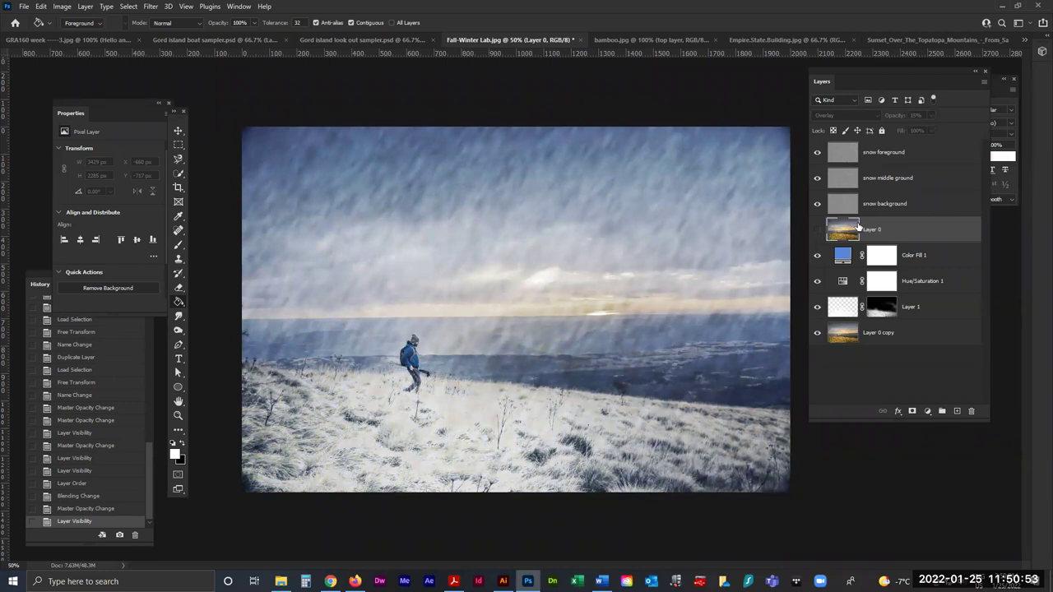
pyautogui.click(818, 234)
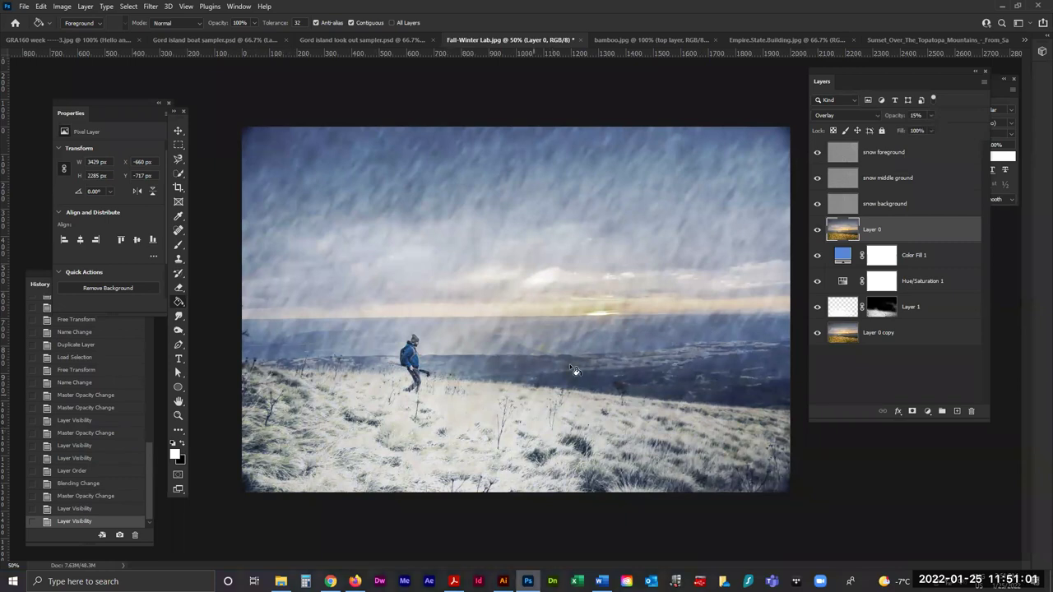
pyautogui.click(916, 342)
pyautogui.click(906, 233)
pyautogui.click(876, 114)
pyautogui.press('Up')
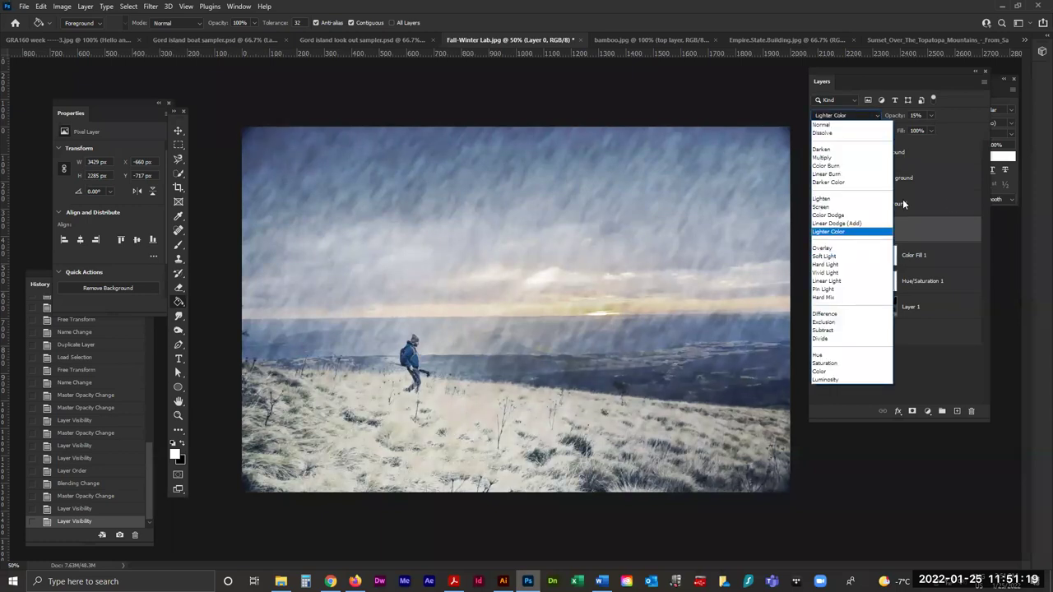
pyautogui.press('Escape')
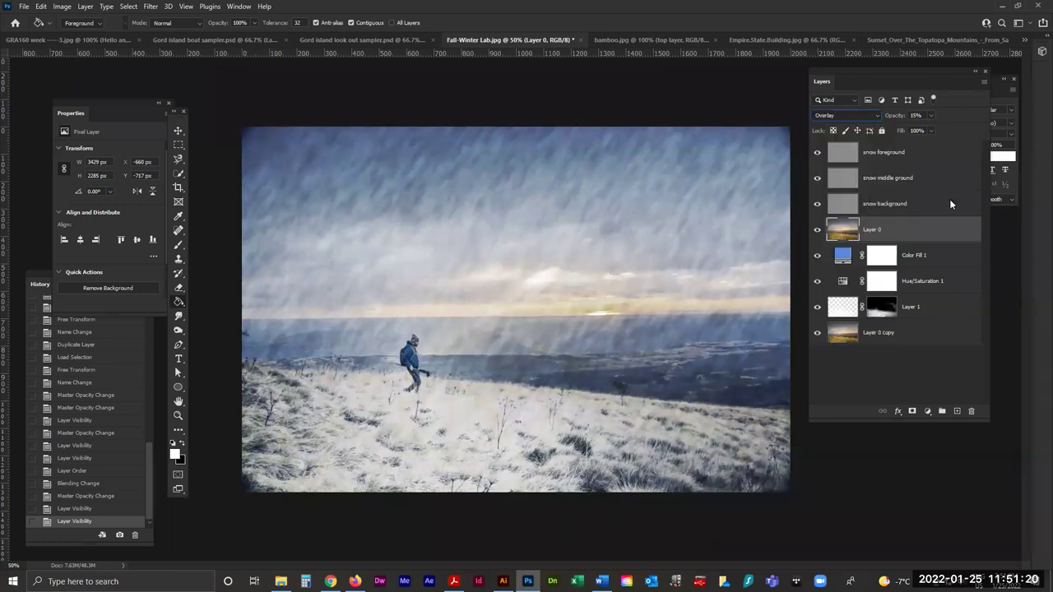
pyautogui.click(923, 335)
pyautogui.moveTo(818, 153); pyautogui.dragTo(820, 323)
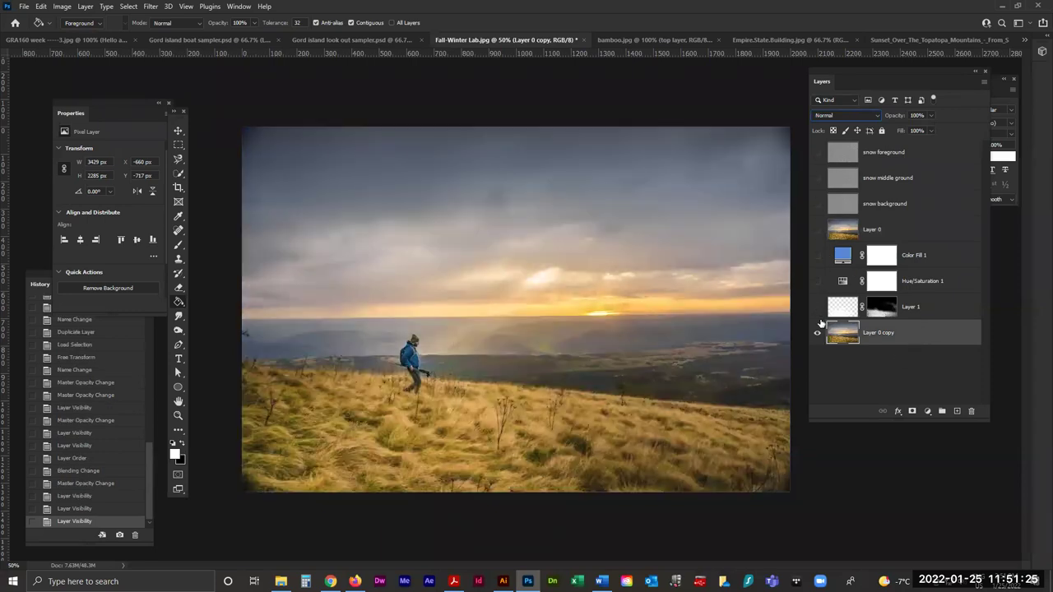
pyautogui.moveTo(818, 154); pyautogui.dragTo(821, 307)
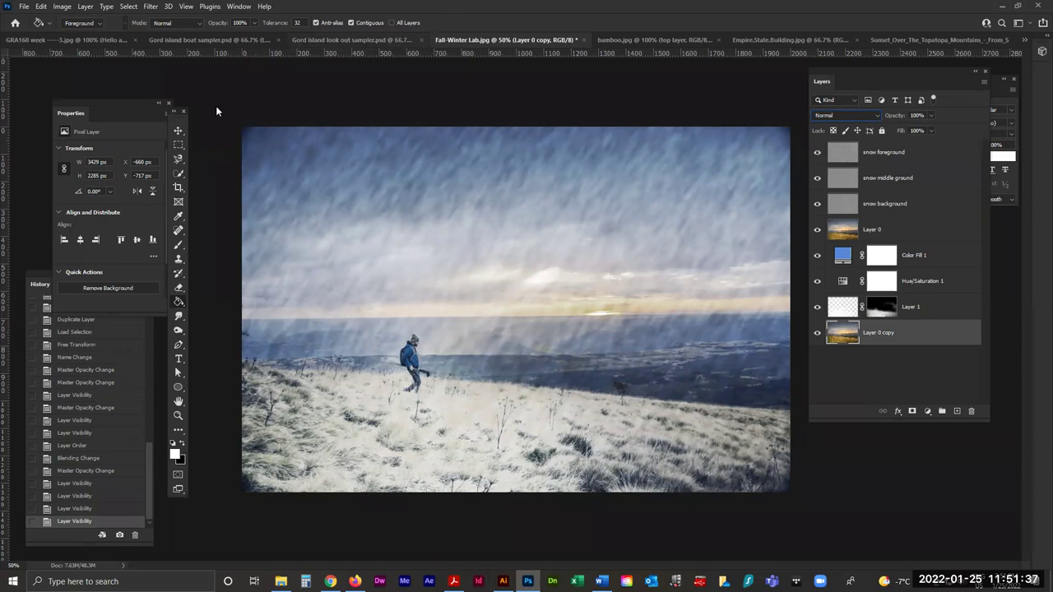
pyautogui.click(355, 582)
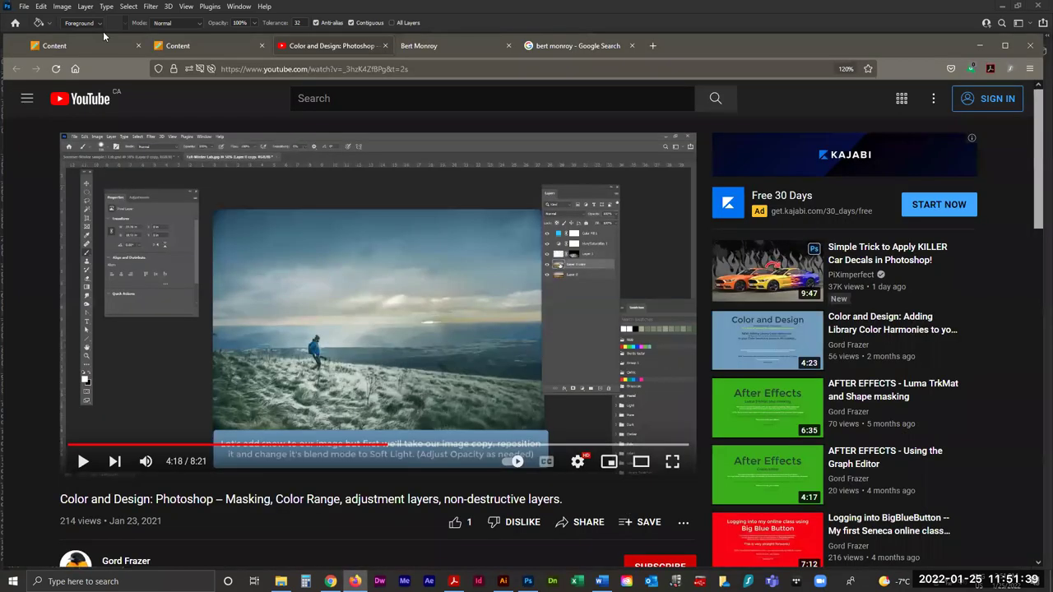
# Maximize the browser, switch to the course's Photoshop Introduction Content page, and open Rubrics and My Grades.
pyautogui.hotkey('alt', 'Tab')
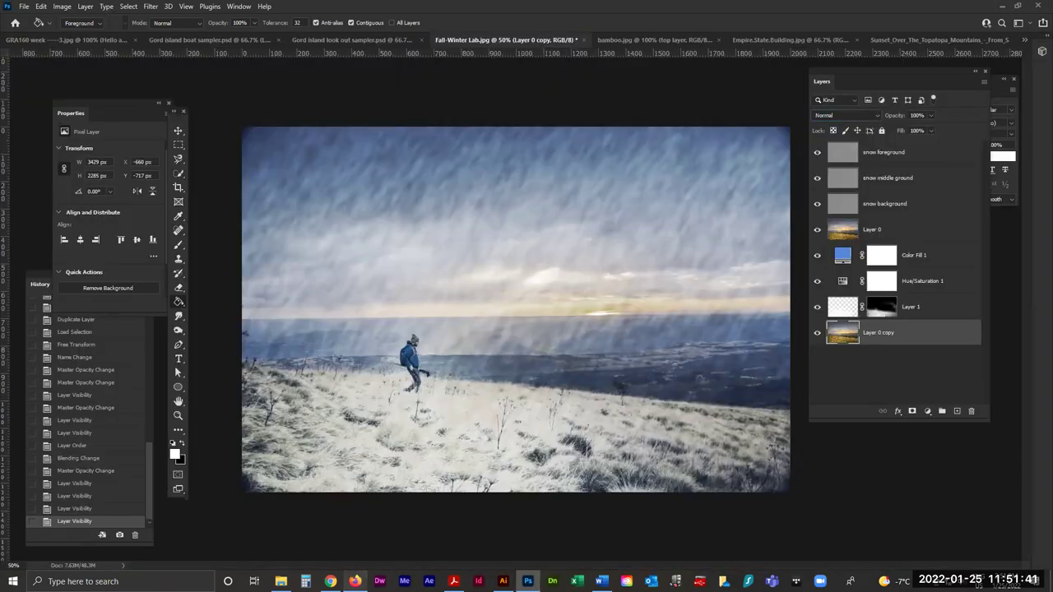
pyautogui.click(355, 582)
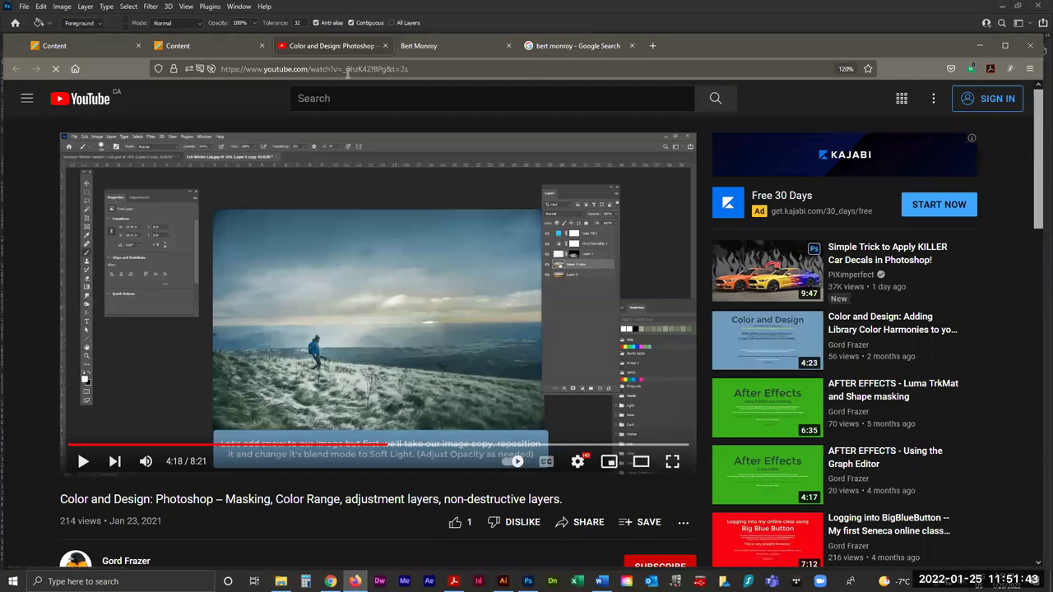
pyautogui.click(1004, 45)
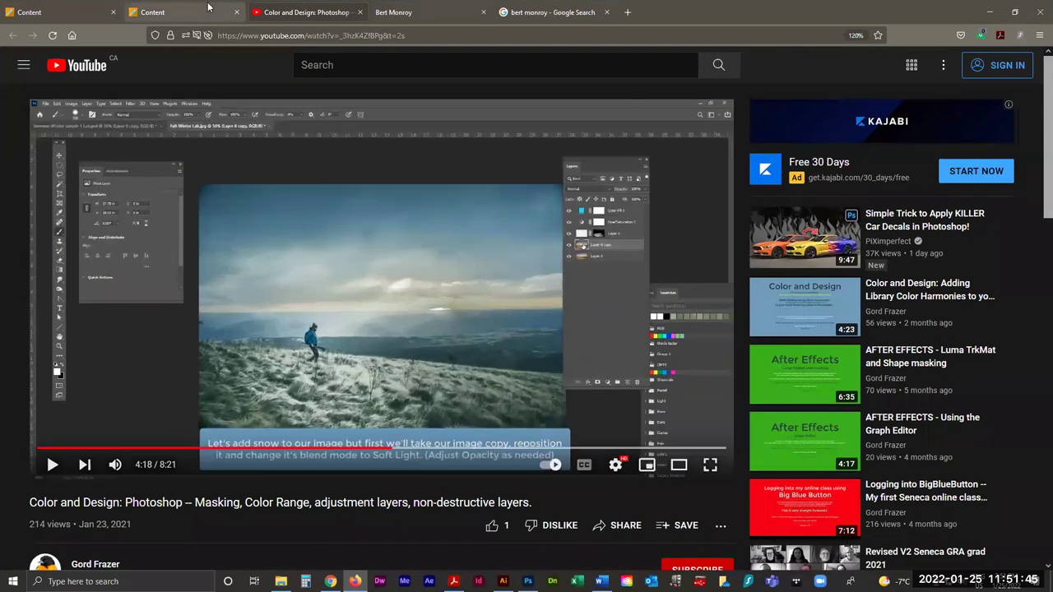
pyautogui.click(198, 12)
pyautogui.scroll(20, 258, 296)
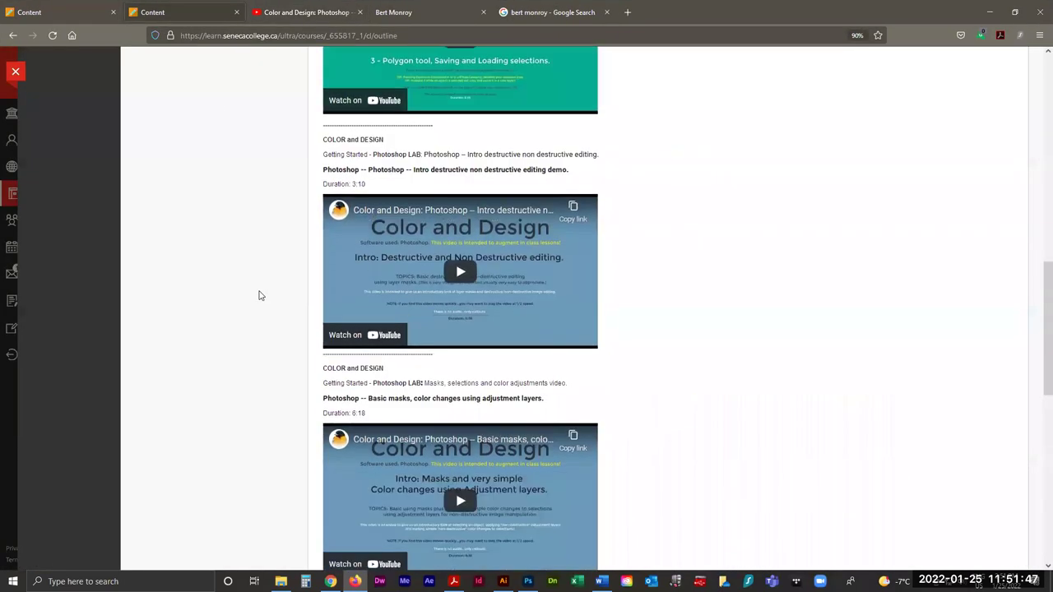
pyautogui.click(61, 223)
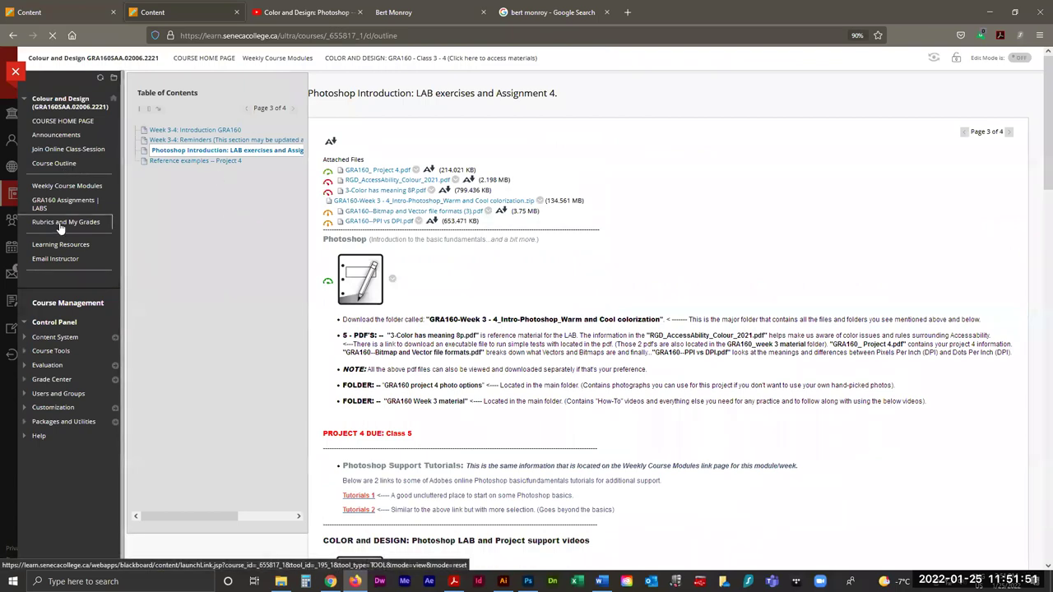
# Open the project 4 rubric and highlight its 72–150 dpi image size and outdoor picture criteria.
pyautogui.click(168, 247)
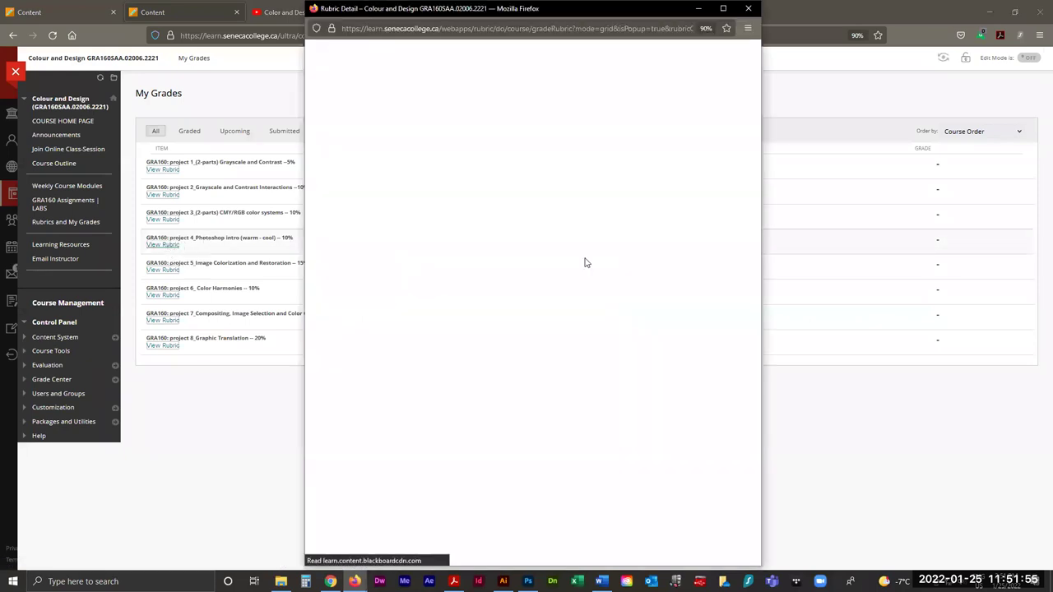
pyautogui.scroll(-4, 574, 265)
pyautogui.scroll(1, 571, 265)
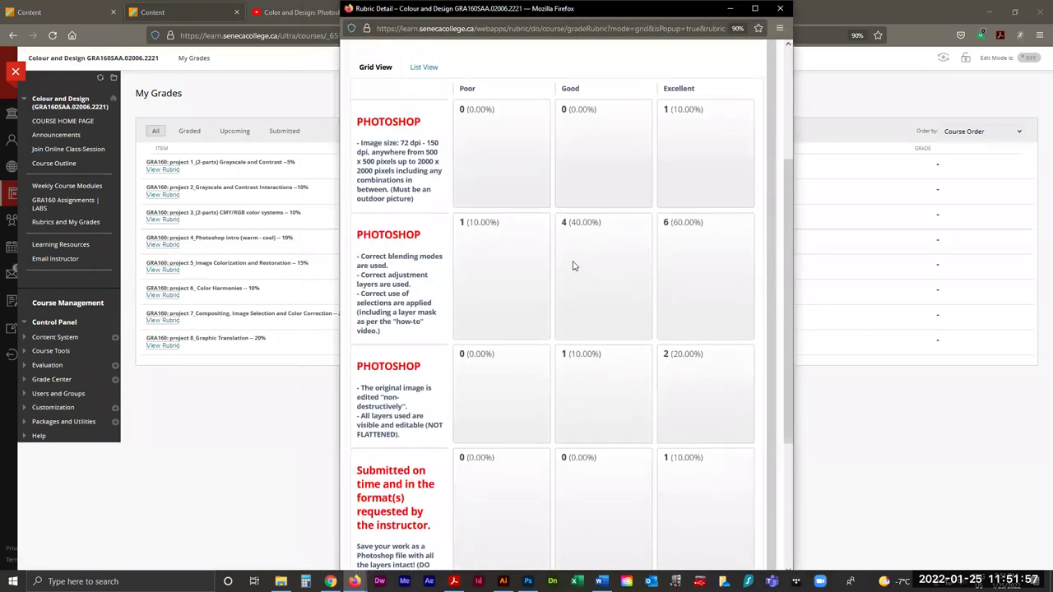
pyautogui.moveTo(358, 143)
pyautogui.mouseDown()
pyautogui.moveTo(437, 143)
pyautogui.moveTo(369, 152)
pyautogui.mouseUp()
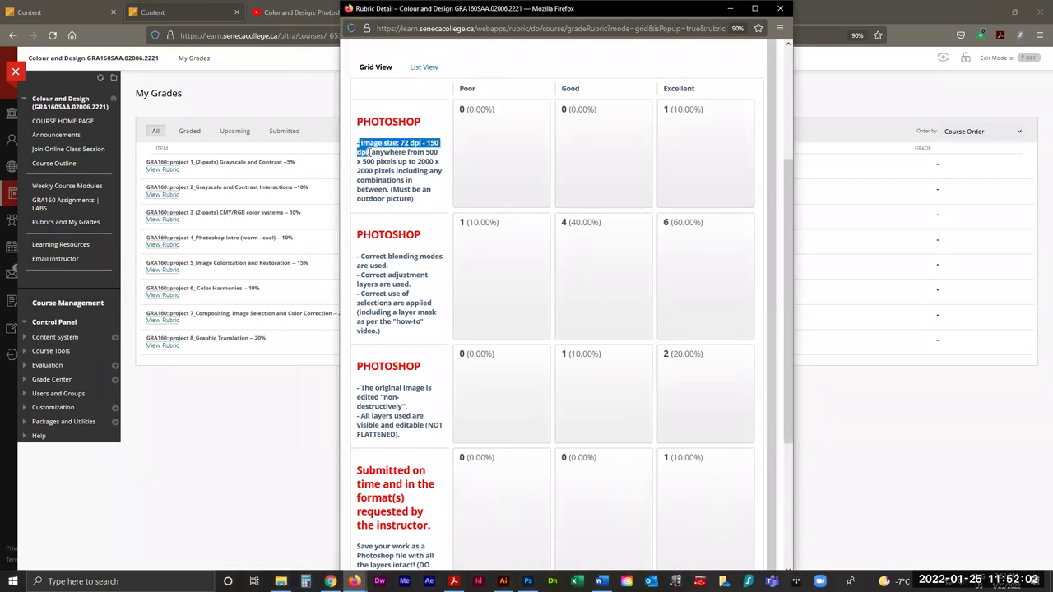
pyautogui.click(426, 152)
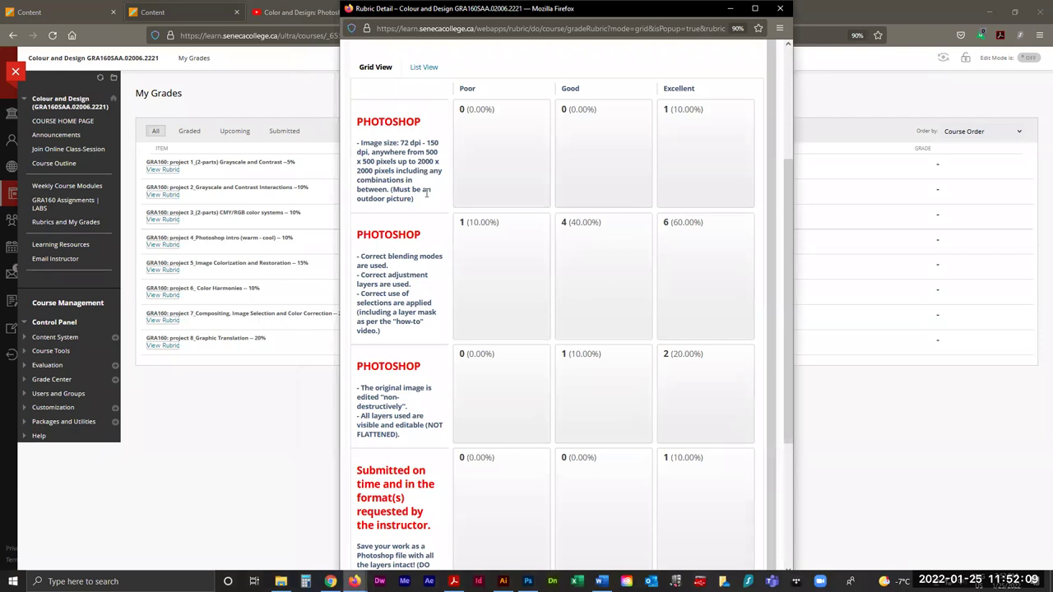
pyautogui.moveTo(391, 189); pyautogui.dragTo(414, 199)
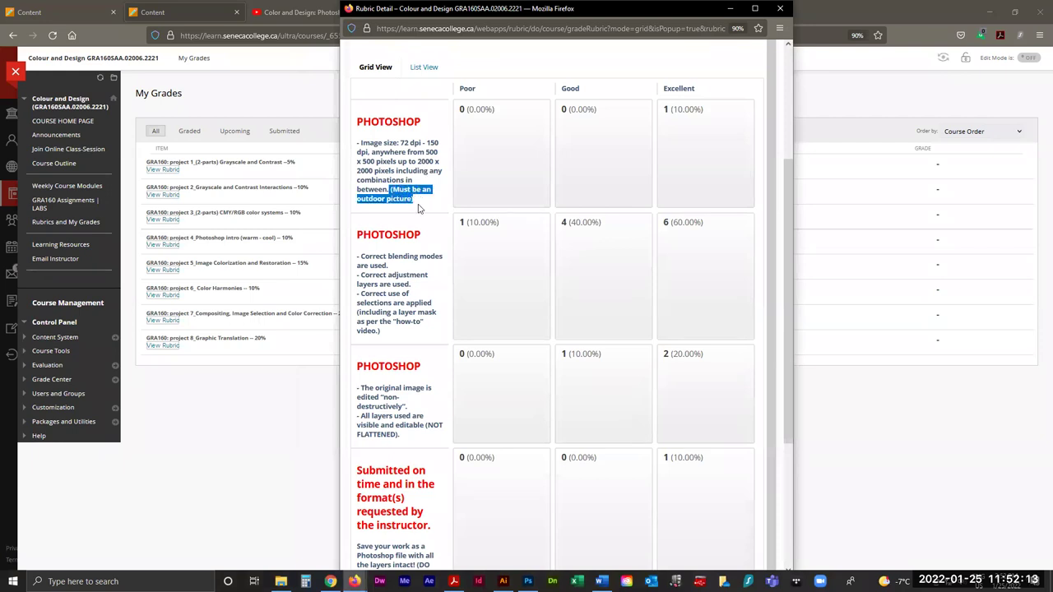
pyautogui.click(433, 249)
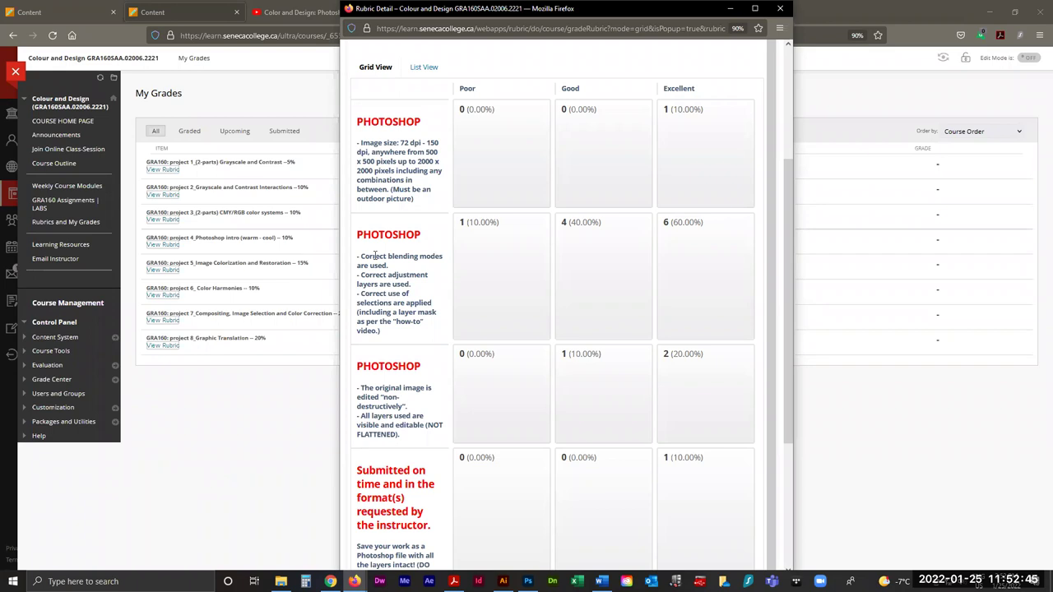
# Highlight the blending modes, adjustment layers and selections/layer mask rubric criteria.
pyautogui.moveTo(359, 256); pyautogui.dragTo(392, 274)
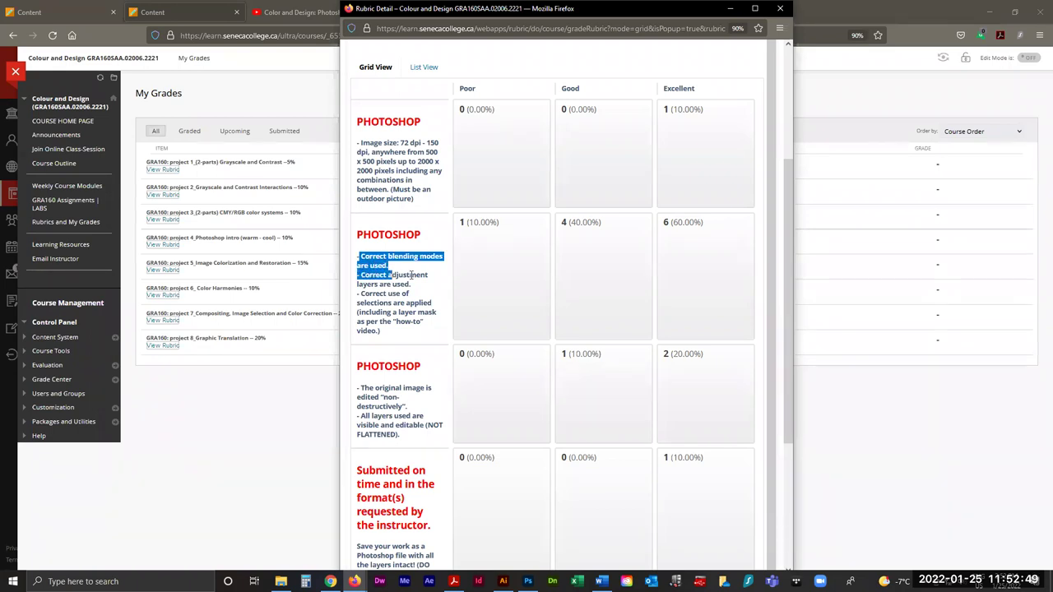
pyautogui.click(411, 278)
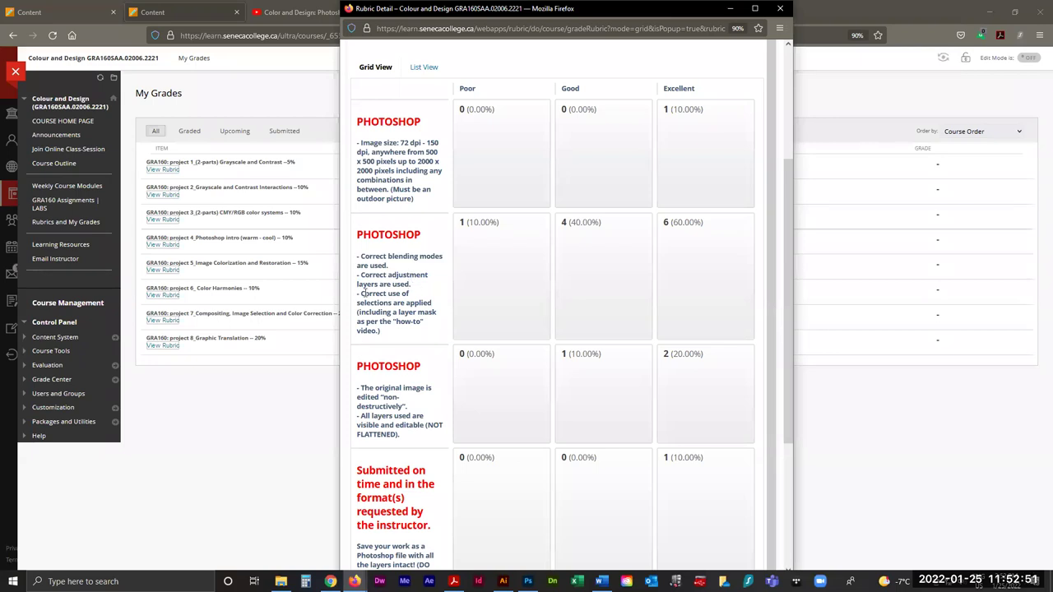
pyautogui.moveTo(358, 293); pyautogui.dragTo(378, 330)
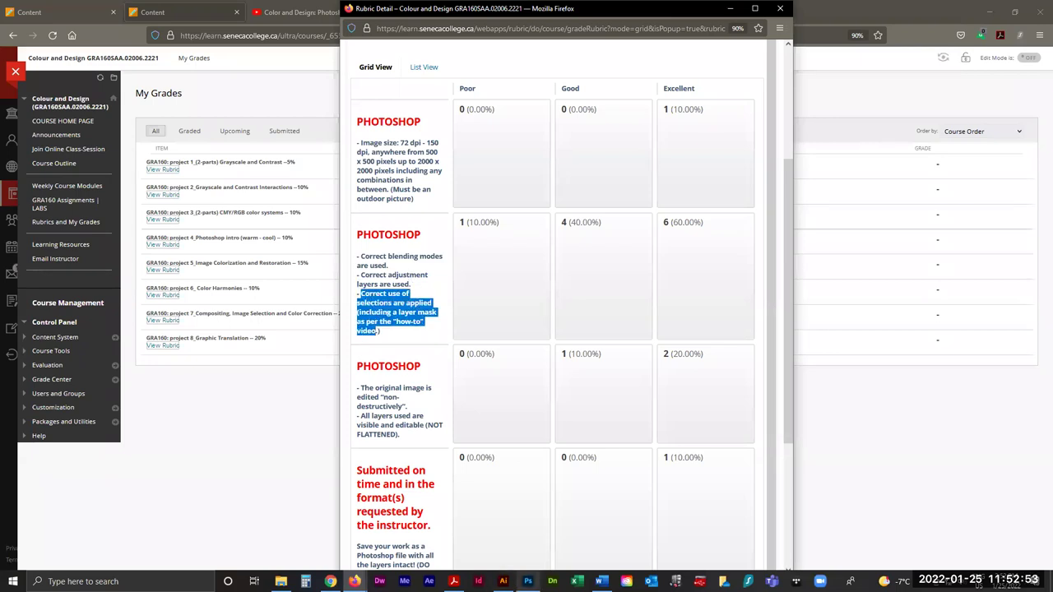
# In Photoshop, check Layer 1, Color Fill 1 and Layer 1's mask against the criteria.
pyautogui.click(527, 581)
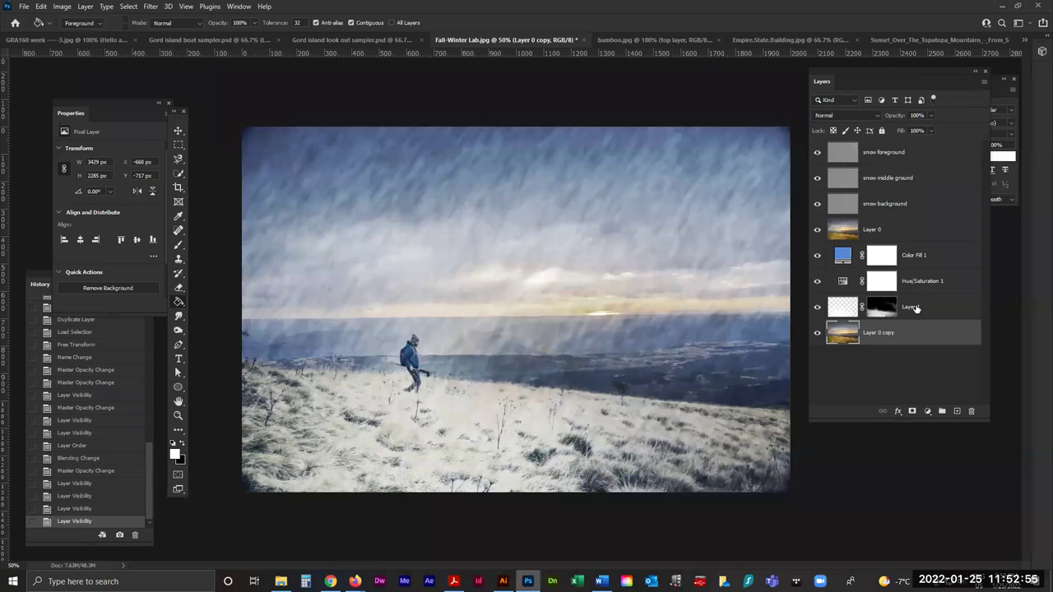
pyautogui.click(916, 309)
pyautogui.click(920, 257)
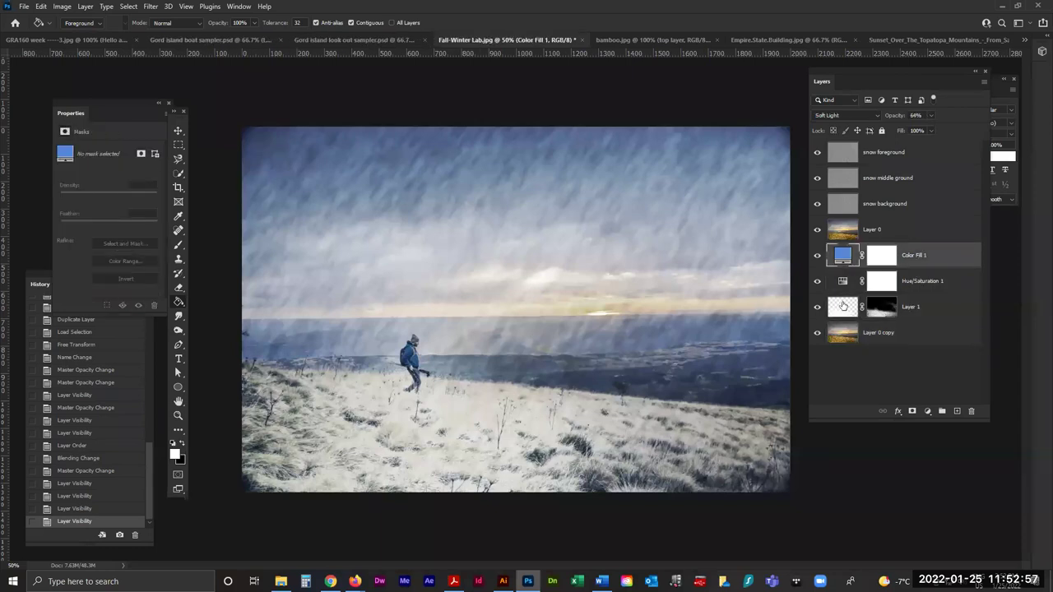
pyautogui.click(842, 306)
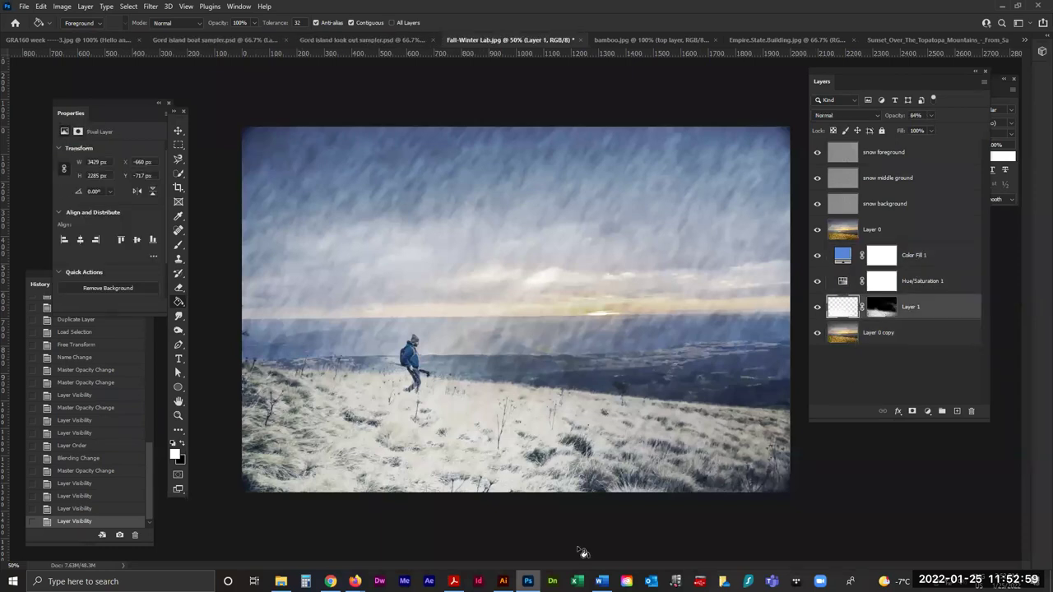
# Back in the rubric, highlight the non-destructive editing criterion.
pyautogui.click(326, 535)
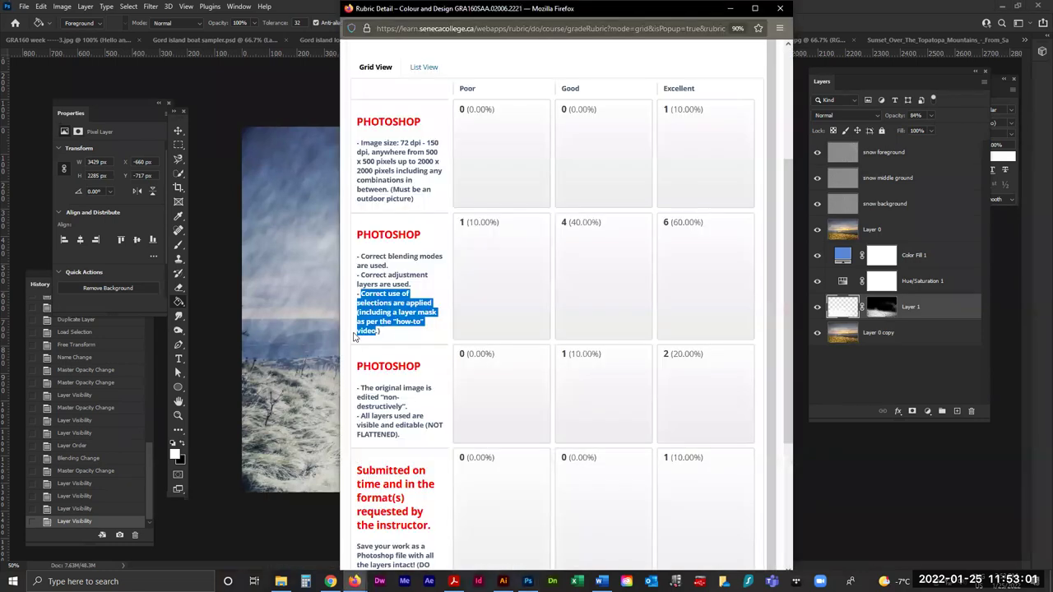
pyautogui.click(382, 401)
pyautogui.moveTo(359, 386); pyautogui.dragTo(407, 438)
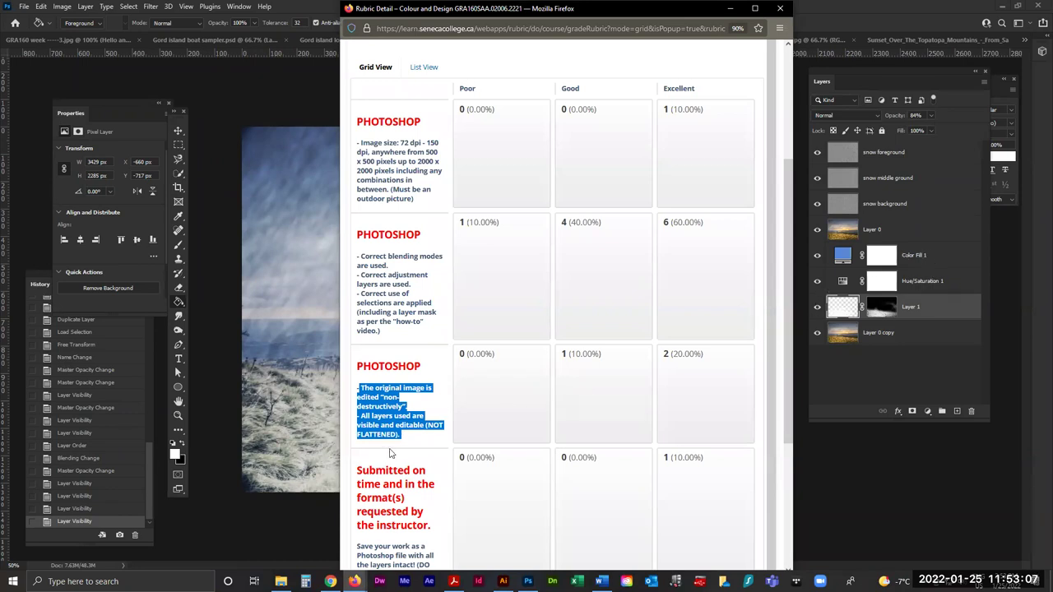
# Recheck Photoshop, then highlight the rubric's requirement to submit a layered PSD.
pyautogui.click(919, 372)
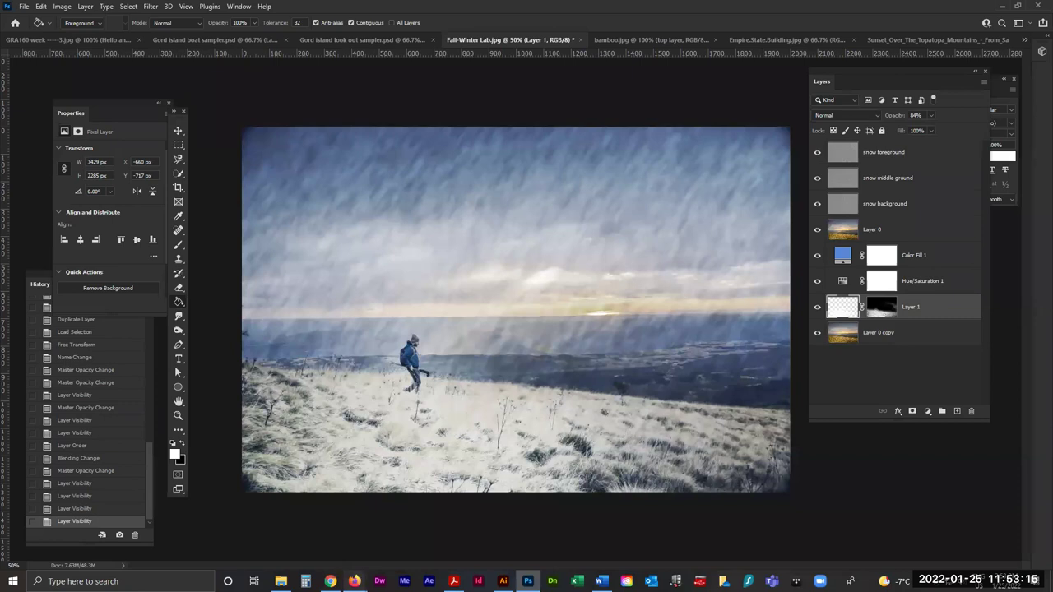
pyautogui.moveTo(354, 581)
pyautogui.click(401, 534)
pyautogui.scroll(-5, 359, 469)
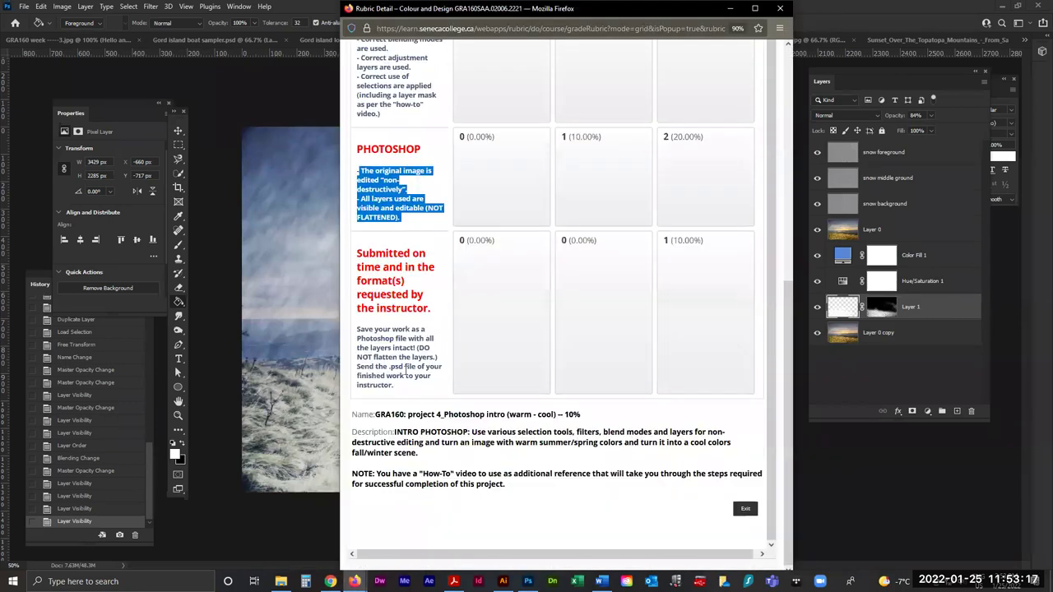
pyautogui.moveTo(405, 384); pyautogui.dragTo(353, 328)
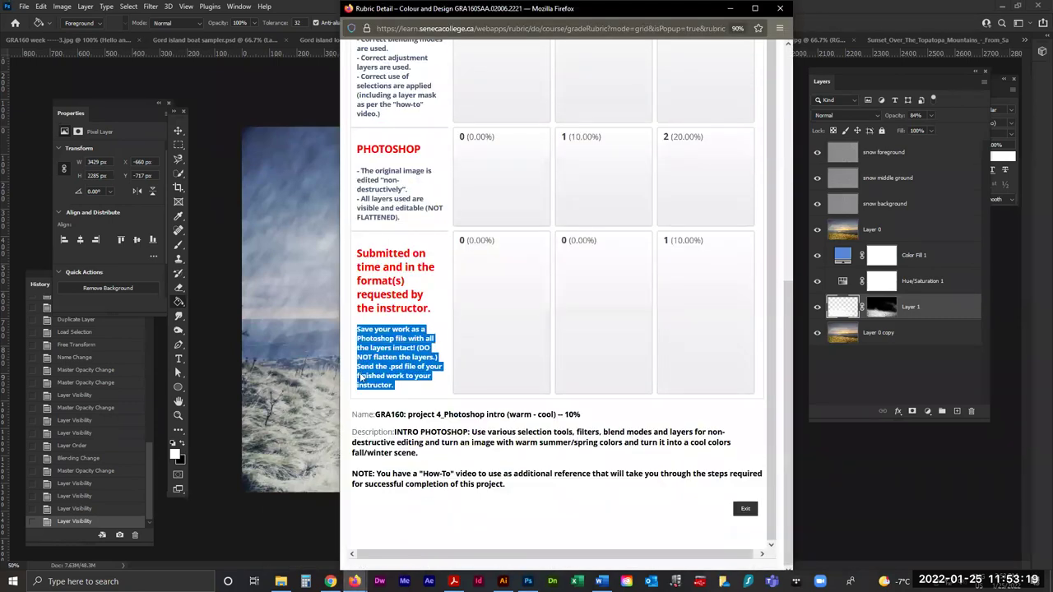
pyautogui.click(413, 395)
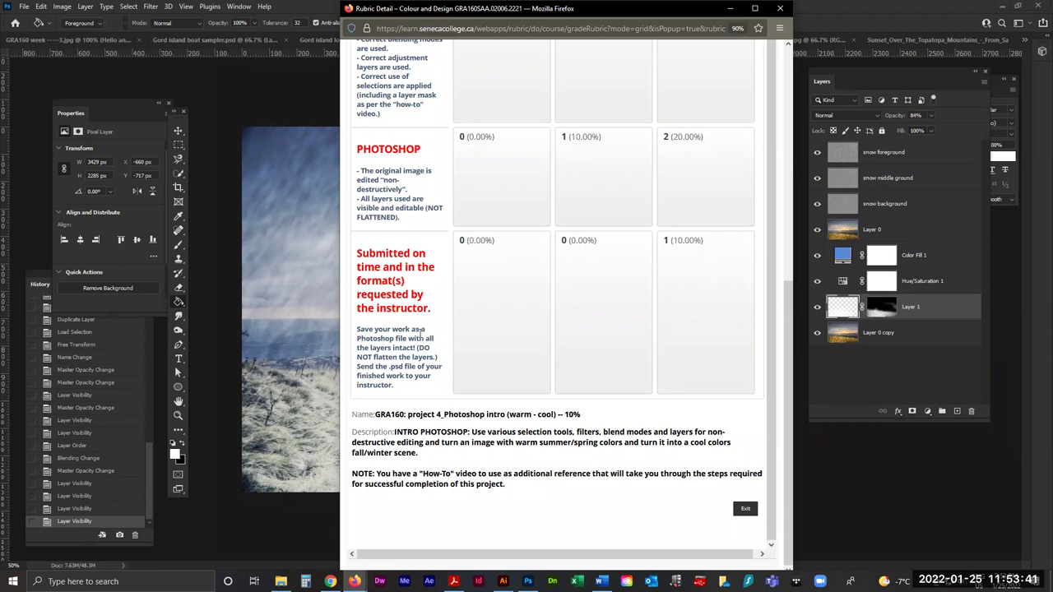
# Close the rubric window and bring the course's My Grades page forward.
pyautogui.scroll(3, 683, 97)
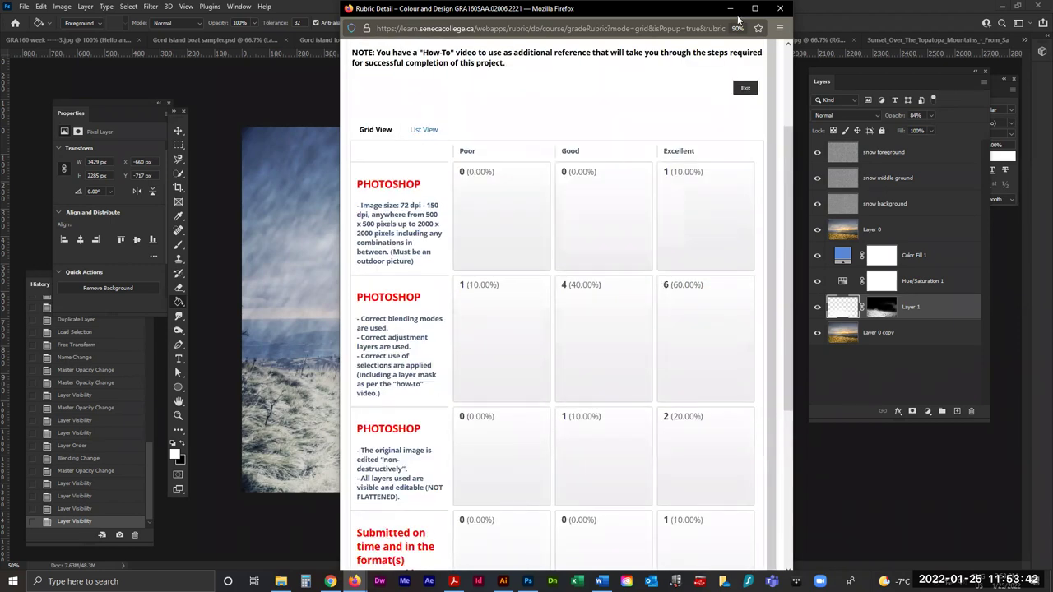
pyautogui.click(780, 8)
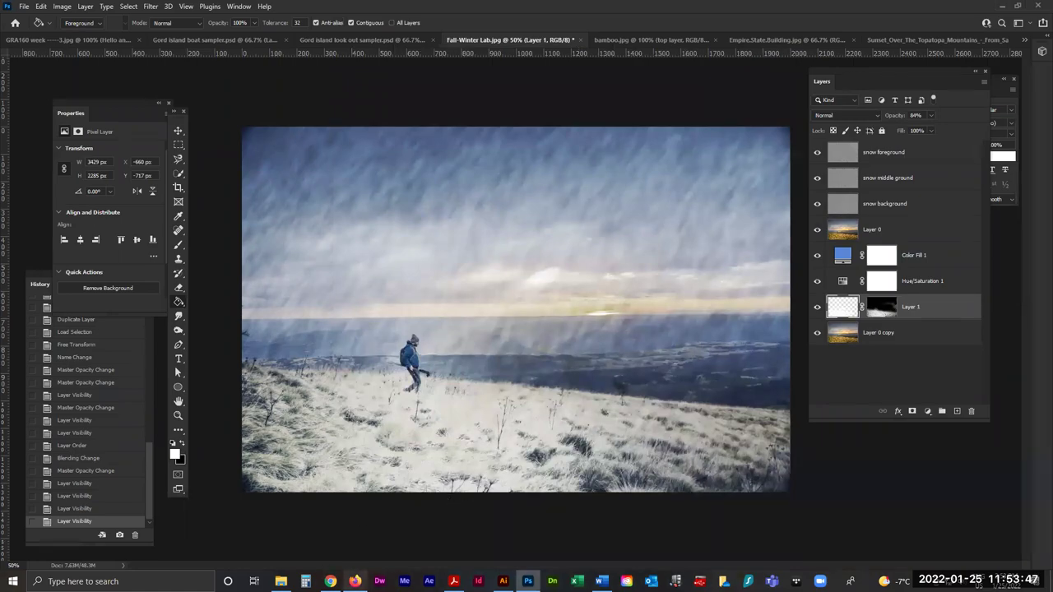
pyautogui.click(355, 582)
# Go through Weekly Course Modules and Class 3 - 4 to browse 'Reference examples -- Project 4', then return to Photoshop.
pyautogui.click(71, 187)
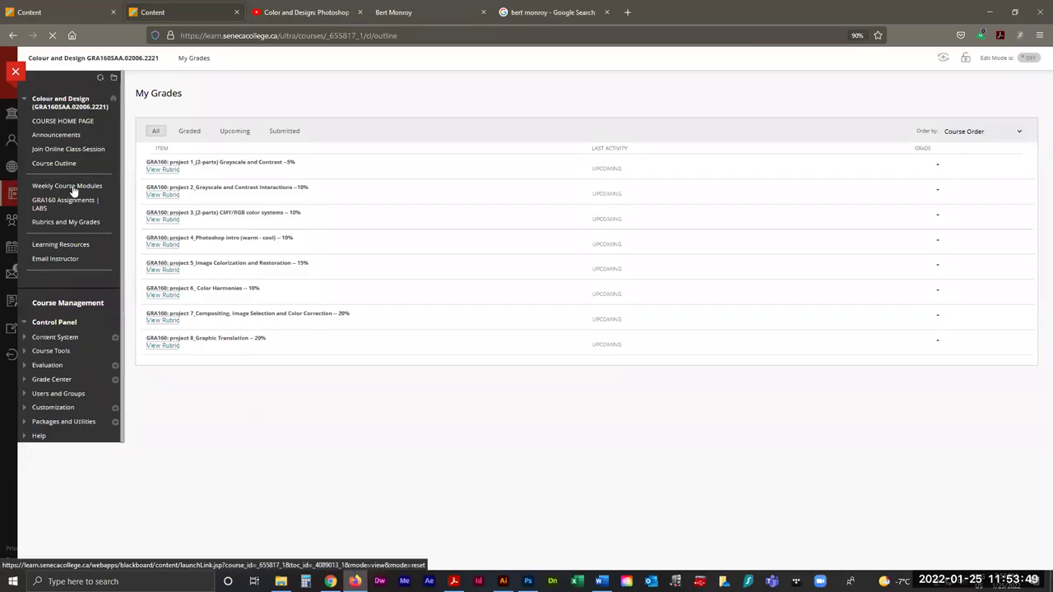
pyautogui.scroll(-3, 288, 369)
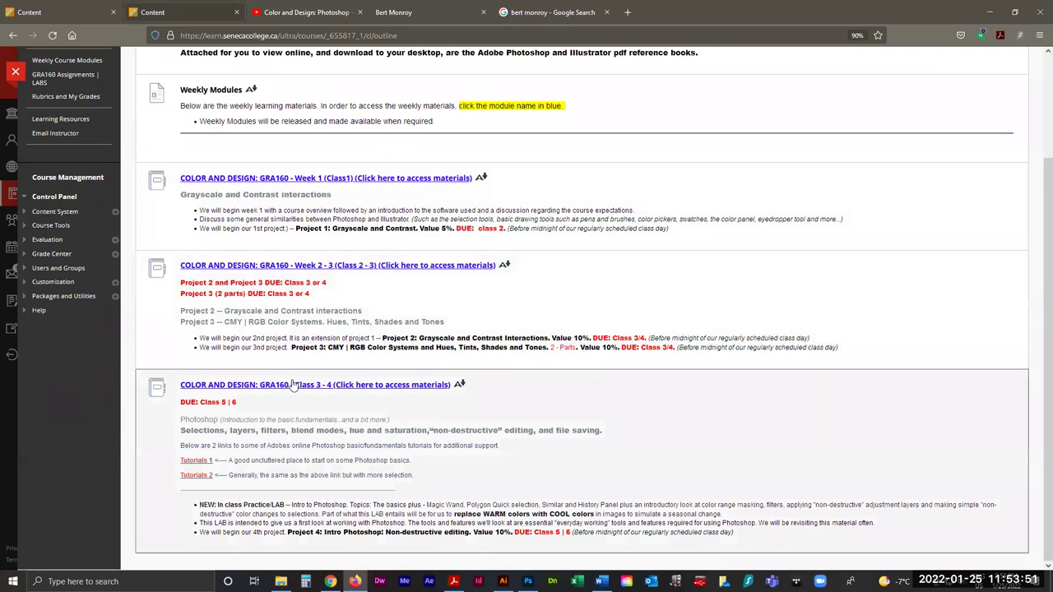
pyautogui.click(287, 384)
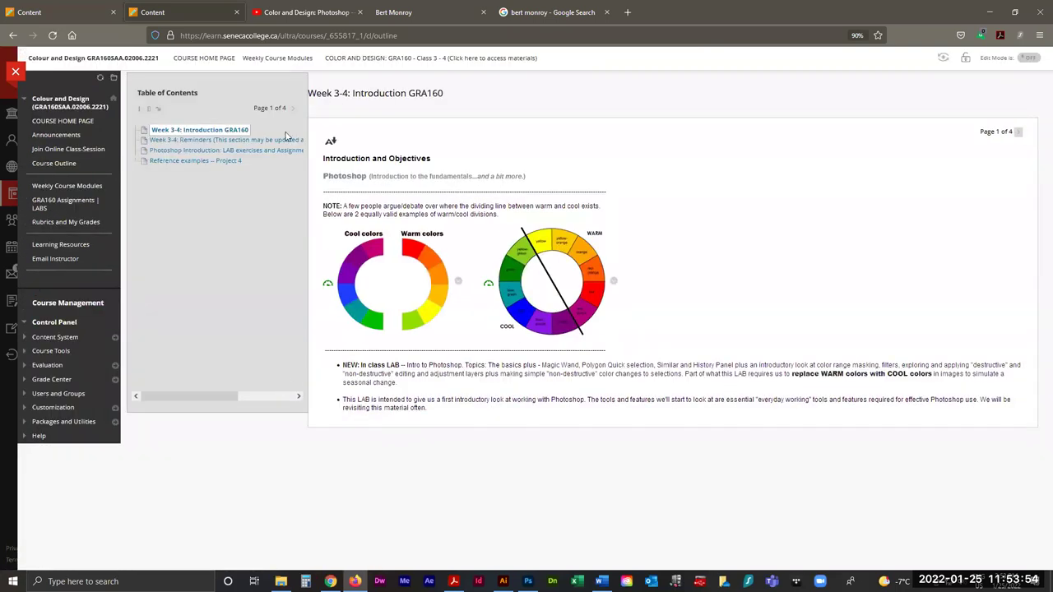
pyautogui.click(197, 160)
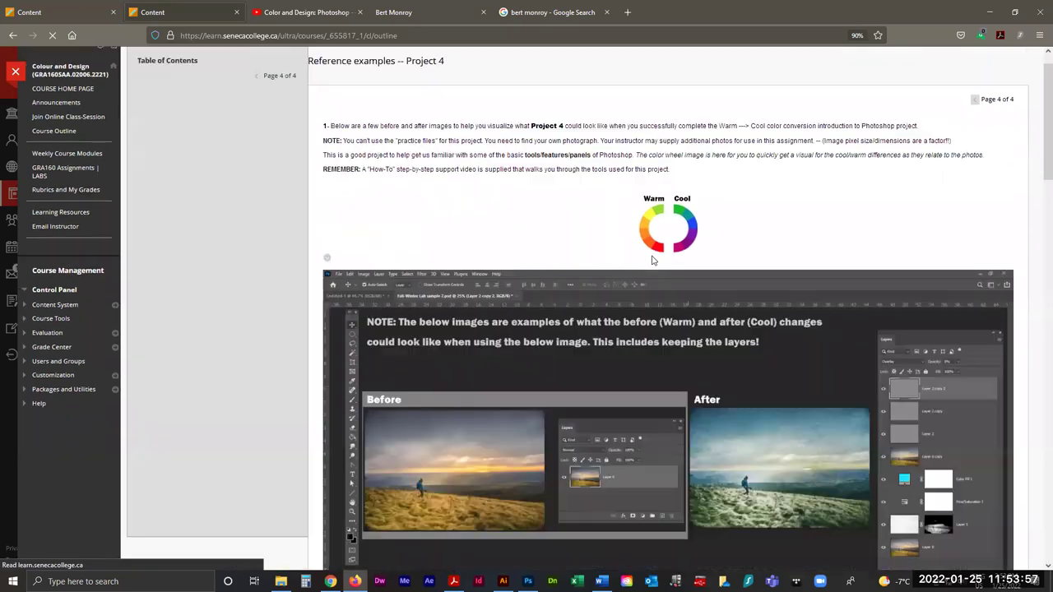
pyautogui.scroll(-10, 777, 148)
pyautogui.scroll(-15, 777, 150)
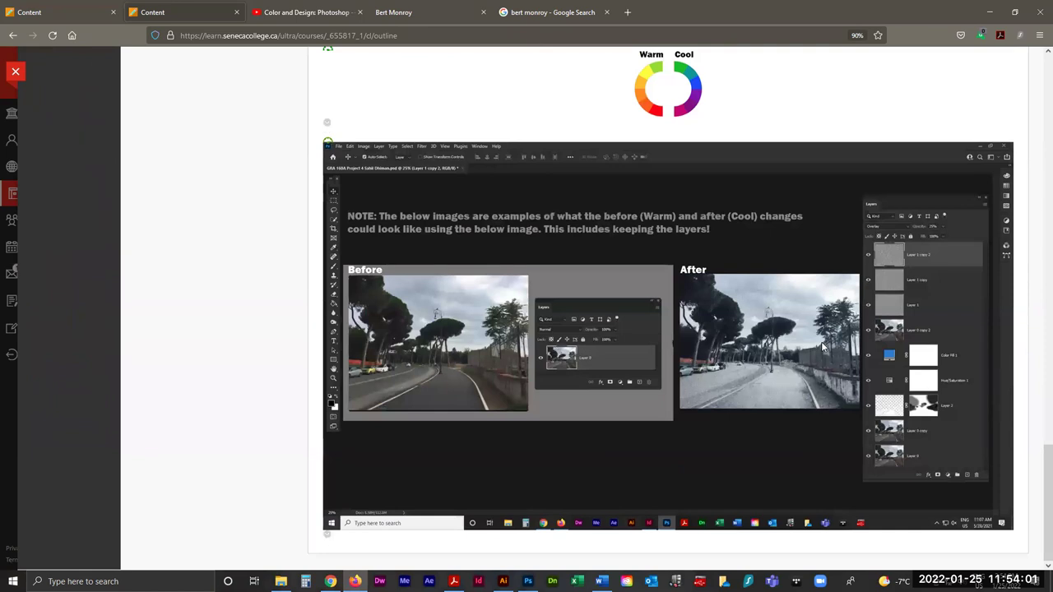
pyautogui.click(527, 582)
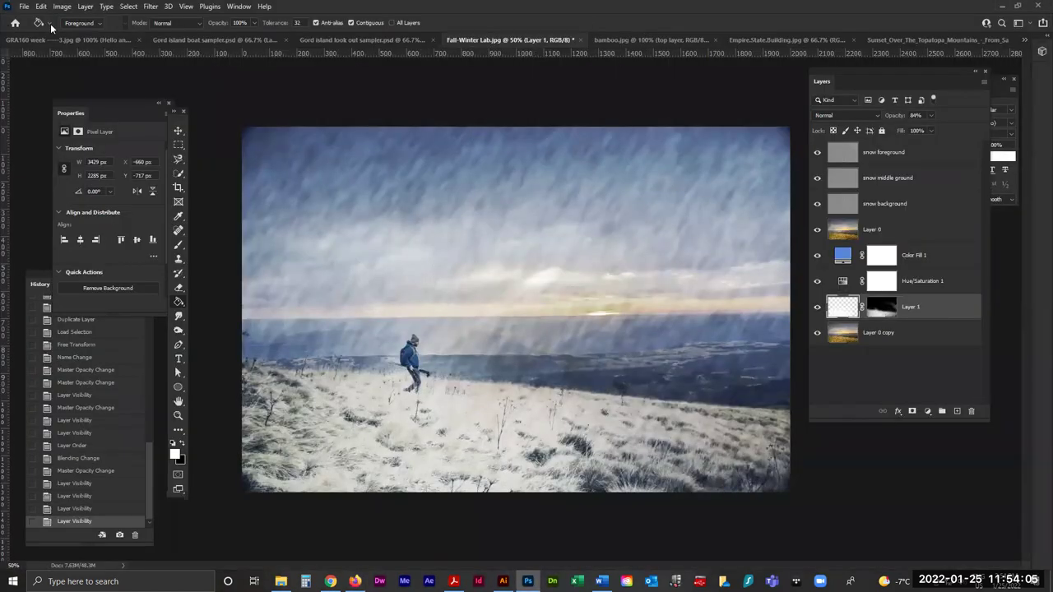
# Look over the two Gord island sampler tabs, then open Woman in water.jpg via File > Open.
pyautogui.click(183, 39)
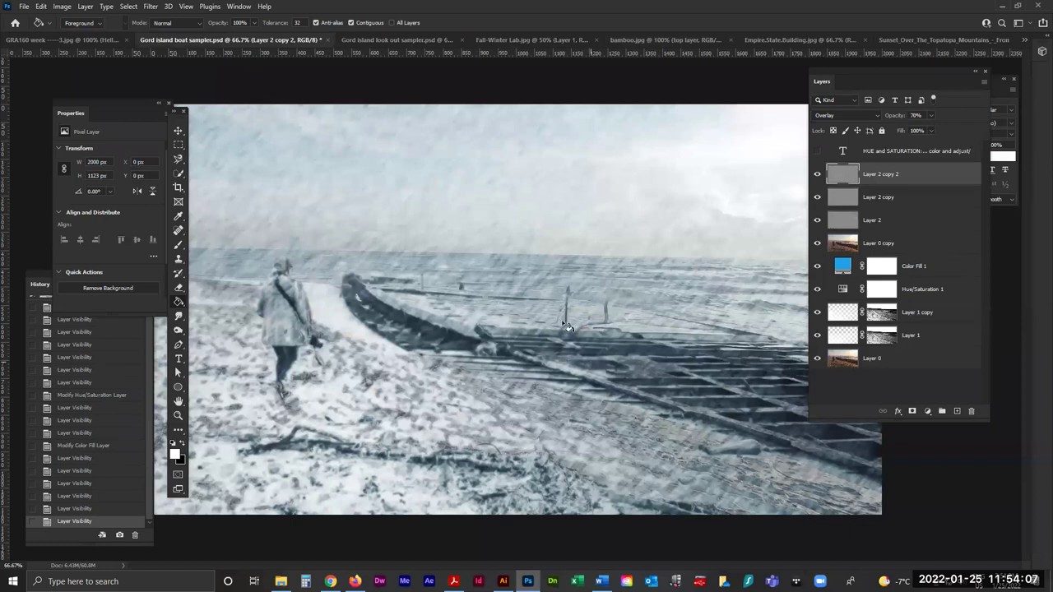
pyautogui.click(388, 38)
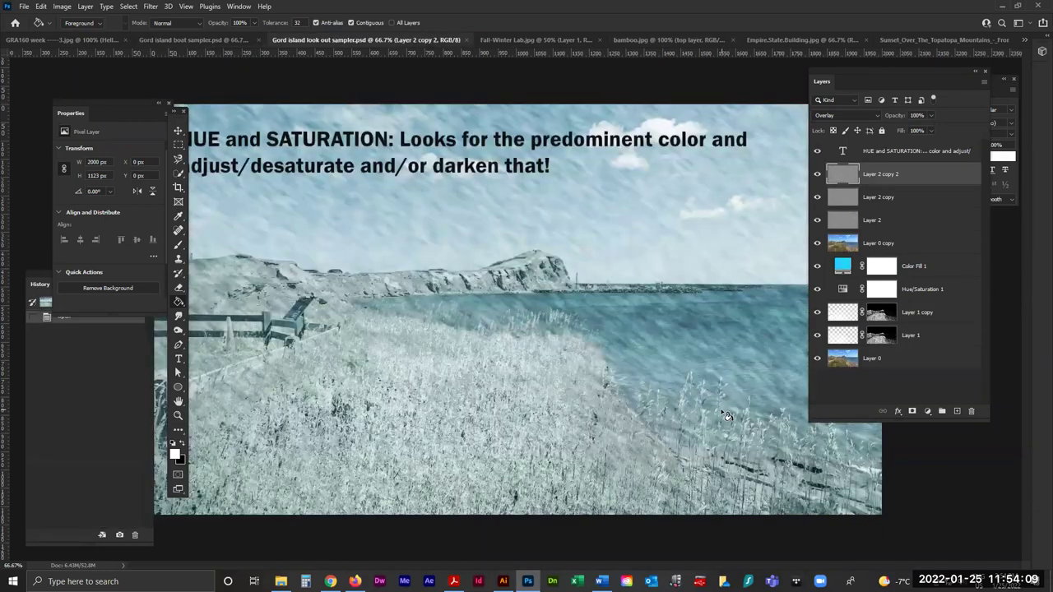
pyautogui.click(23, 6)
pyautogui.click(459, 207)
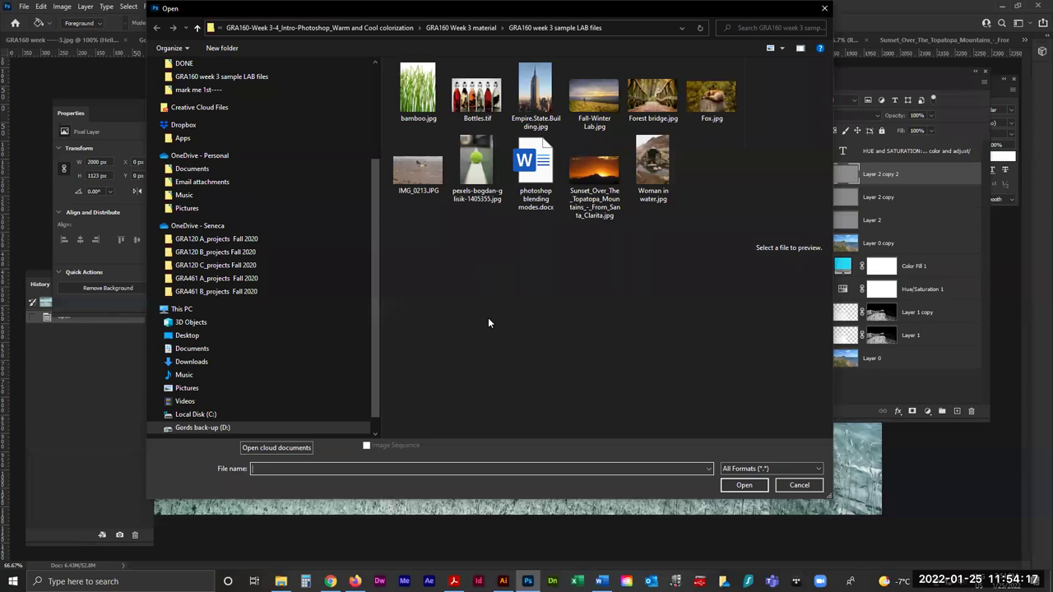
pyautogui.doubleClick(651, 165)
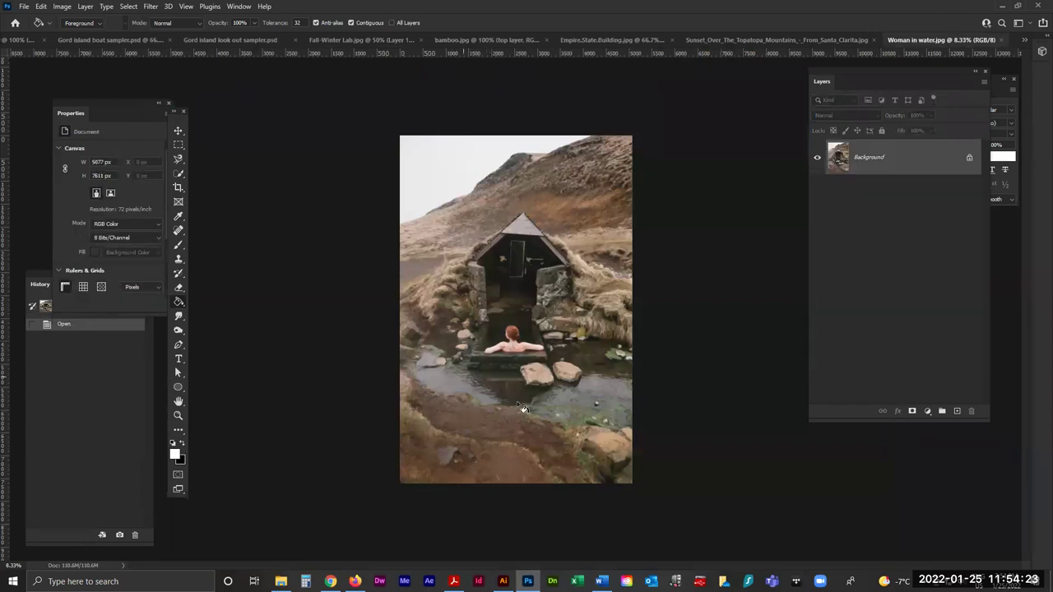
# Unlock the background, duplicate it, and build a Color Range selection from sampled ground colours.
pyautogui.click(969, 161)
pyautogui.moveTo(907, 159); pyautogui.dragTo(957, 410)
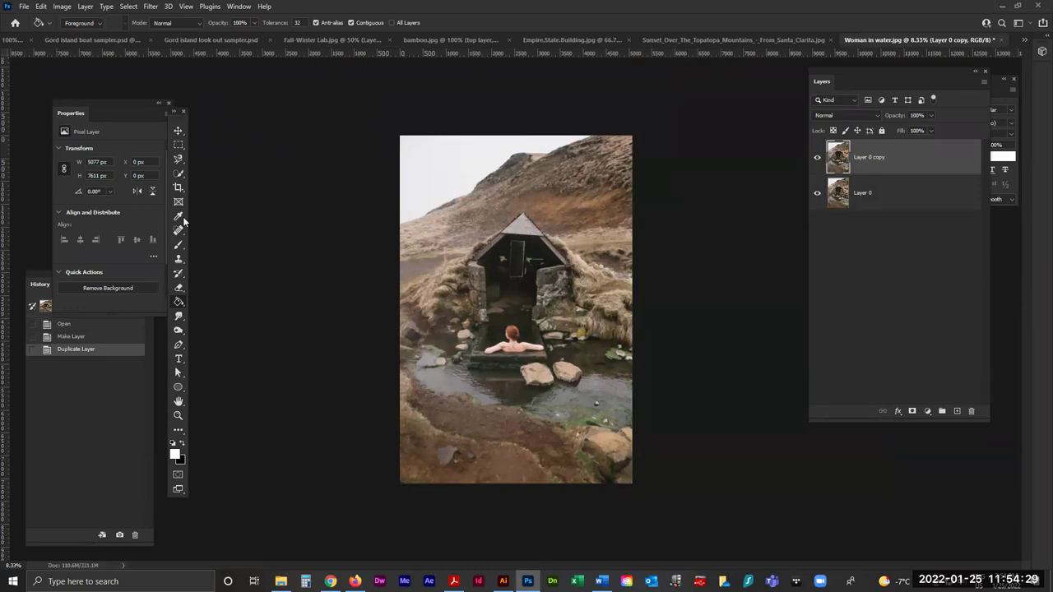
pyautogui.click(129, 6)
pyautogui.click(160, 113)
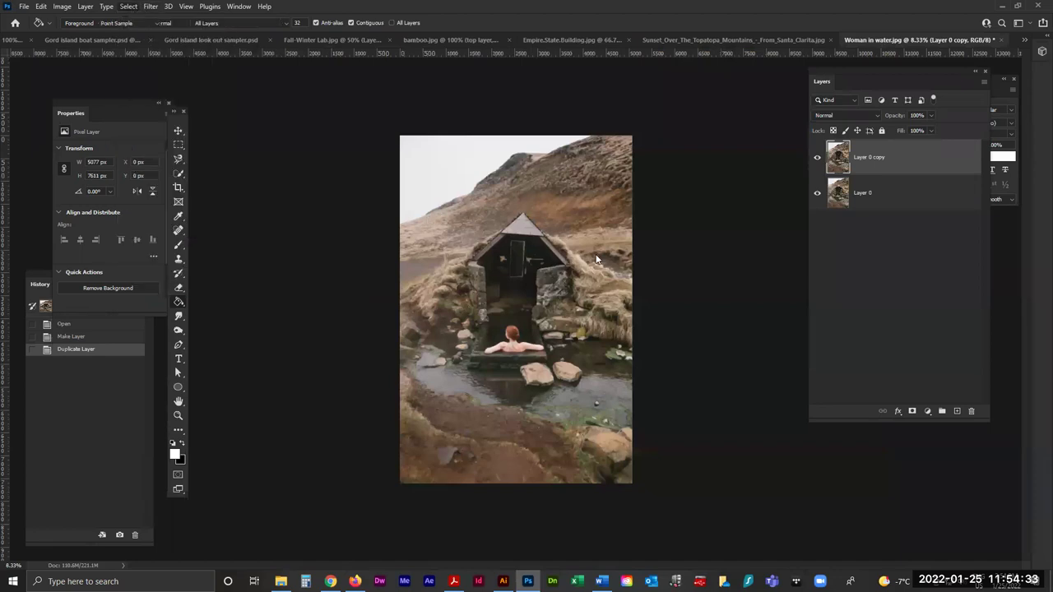
pyautogui.click(613, 345)
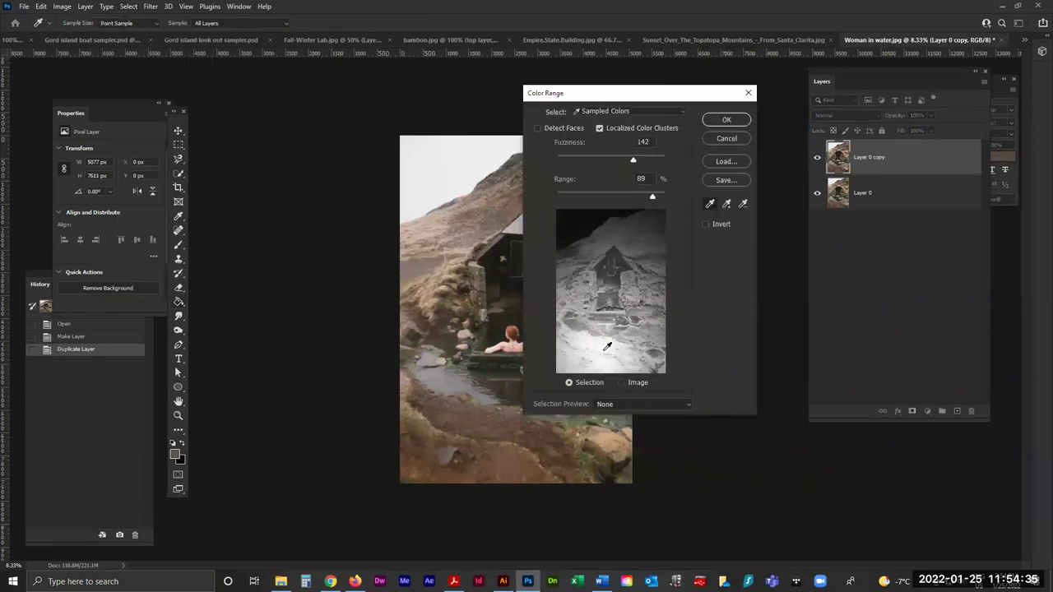
pyautogui.click(607, 349)
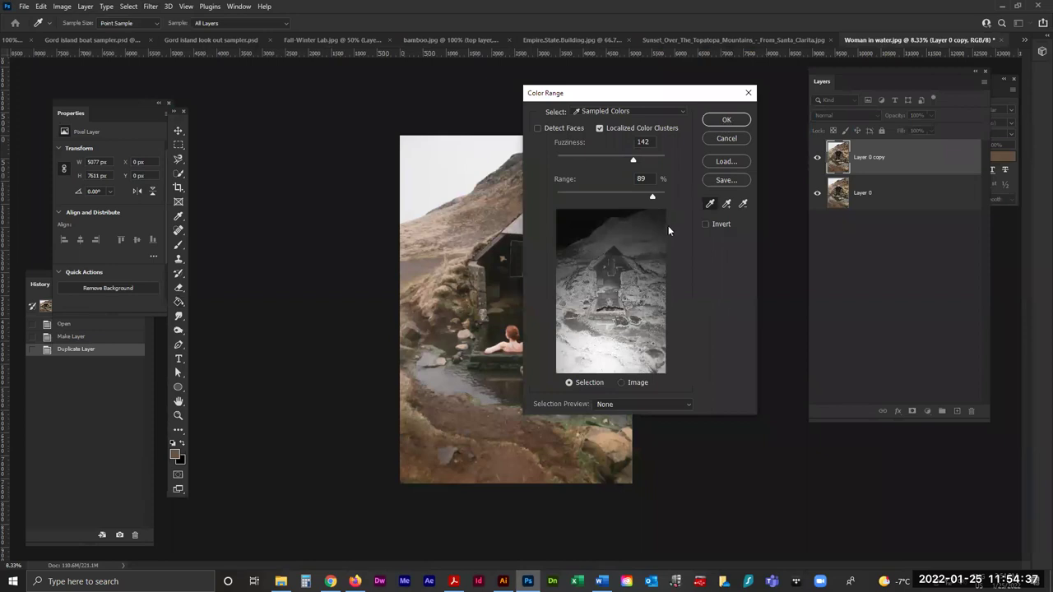
pyautogui.click(645, 268)
pyautogui.click(644, 280)
pyautogui.click(642, 290)
pyautogui.click(643, 295)
pyautogui.click(643, 288)
pyautogui.click(721, 121)
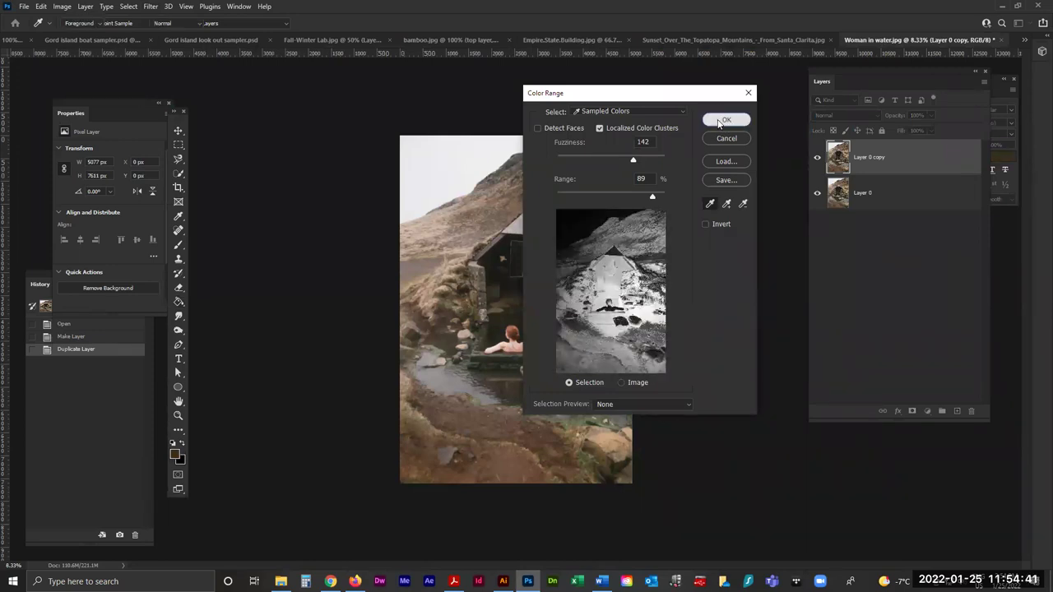
# Add a new Layer 1, fill the selection with white, and mask Layer 1 with it.
pyautogui.click(957, 411)
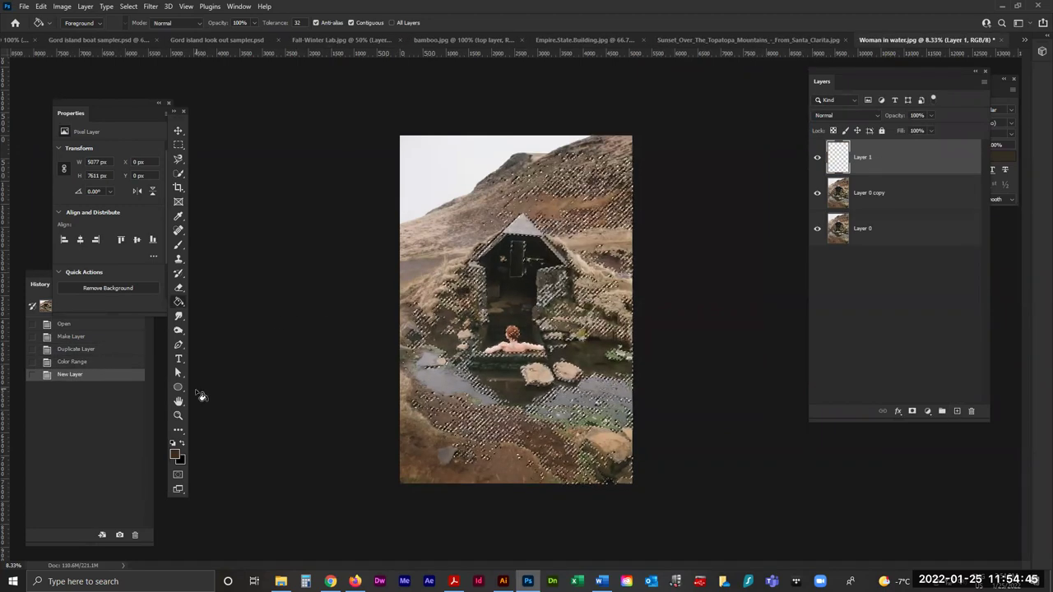
pyautogui.click(173, 444)
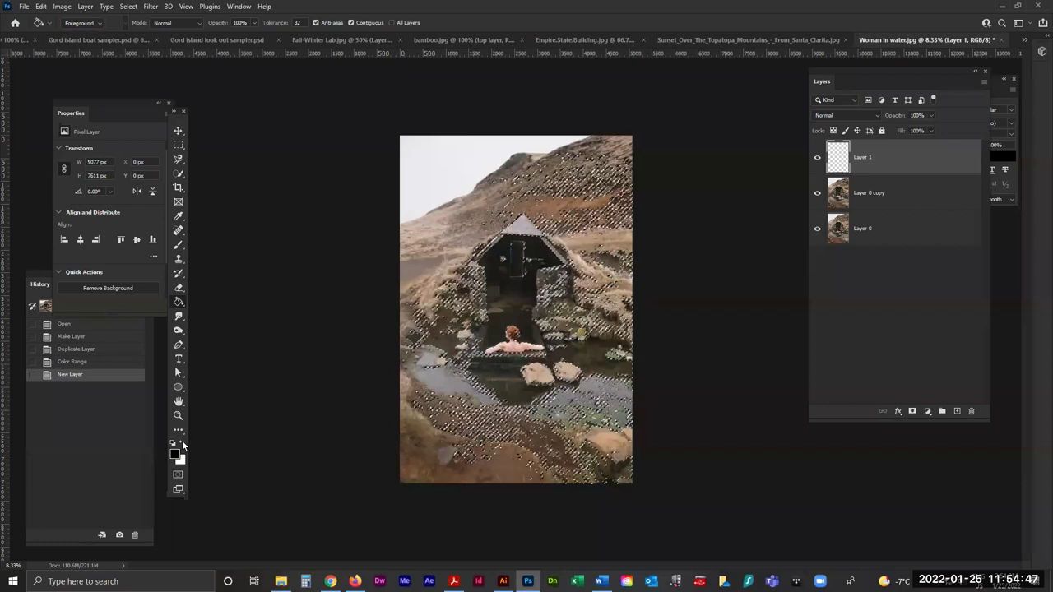
pyautogui.click(40, 5)
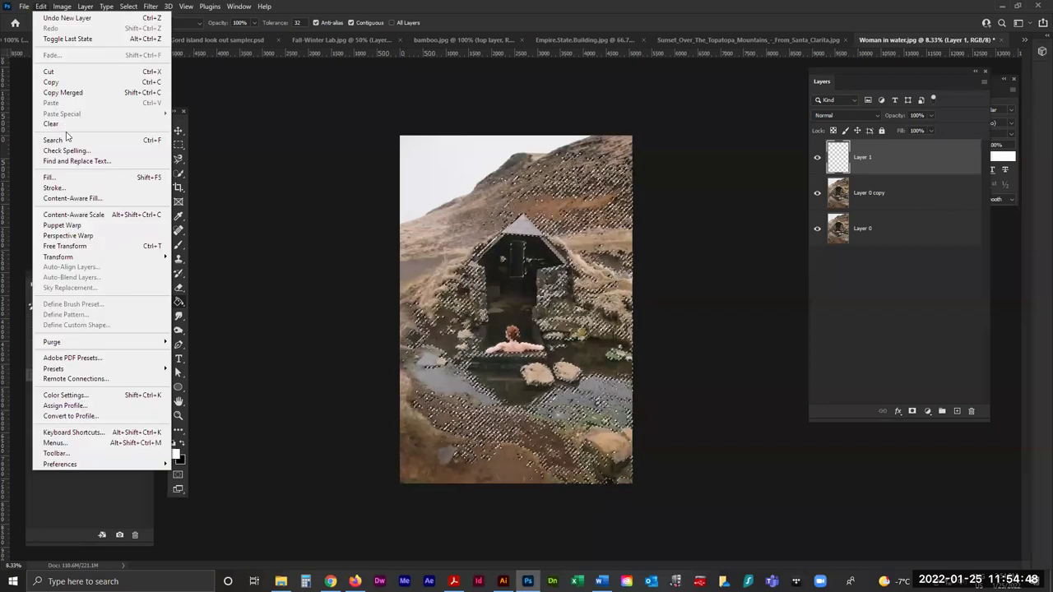
pyautogui.click(76, 177)
pyautogui.click(594, 155)
pyautogui.press('g')
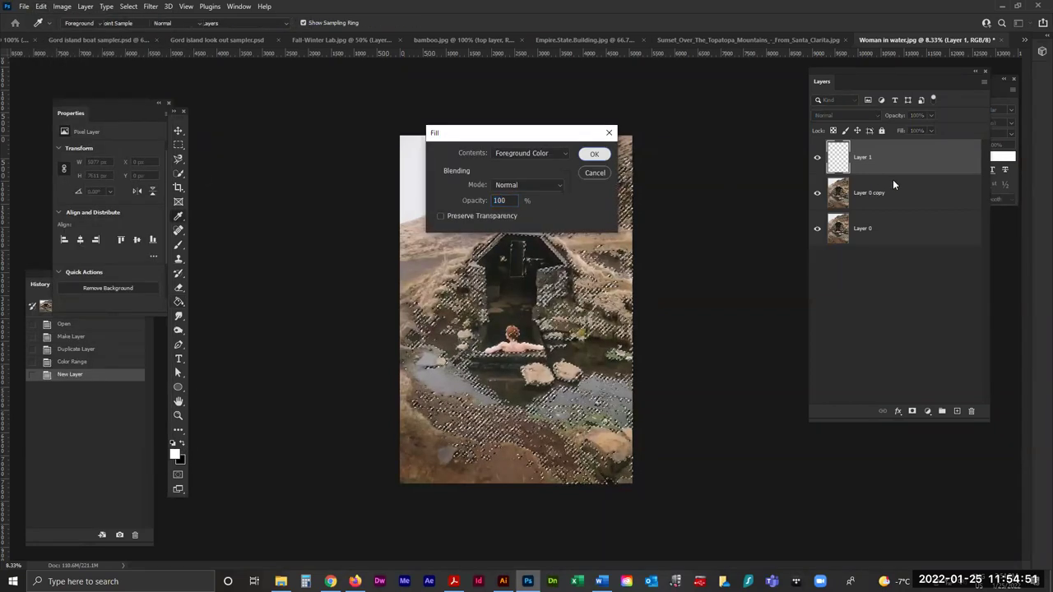
pyautogui.click(911, 411)
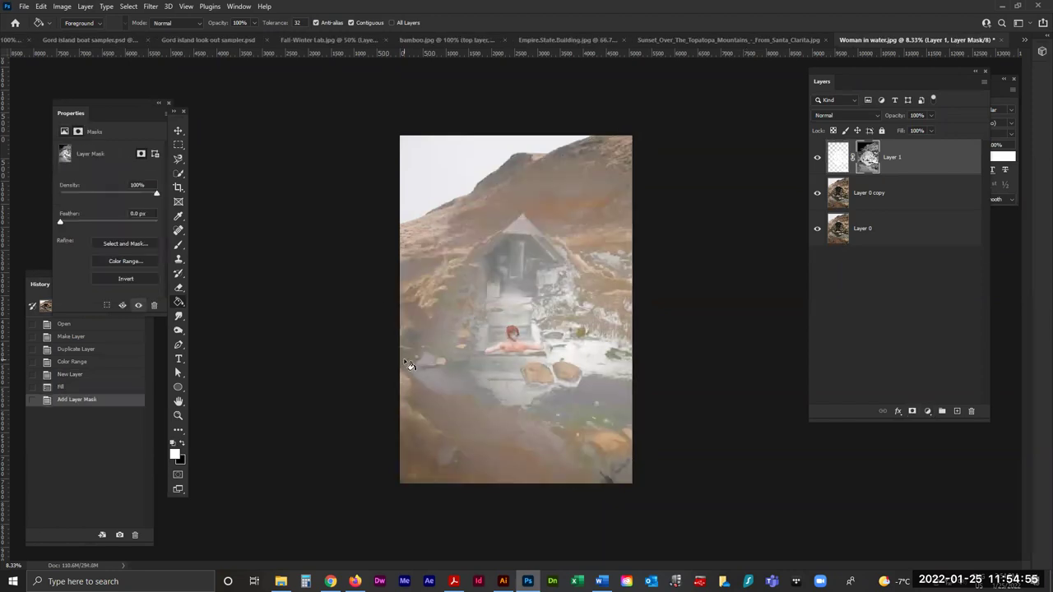
# Paint black with a 1700 px brush over the ridge, lower-right edge, hut doorway and woman.
pyautogui.press('b')
pyautogui.press(']')
pyautogui.press(']')
pyautogui.press(']')
pyautogui.press(']')
pyautogui.press(']')
pyautogui.press(']')
pyautogui.press(']')
pyautogui.press(']')
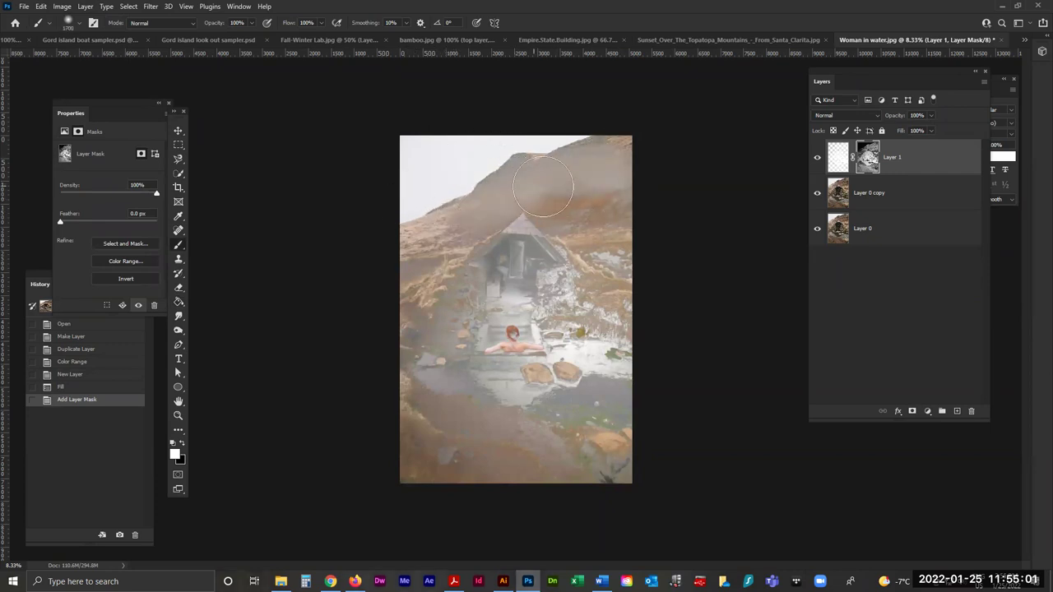
pyautogui.click(543, 185)
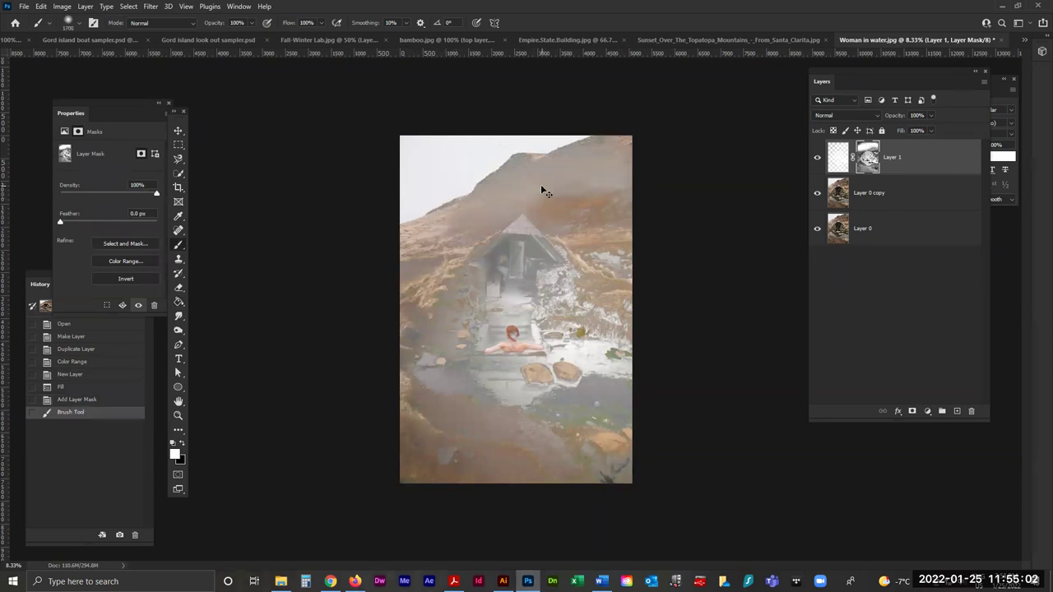
pyautogui.click(182, 445)
pyautogui.moveTo(501, 148)
pyautogui.mouseDown()
pyautogui.moveTo(645, 194)
pyautogui.moveTo(383, 242)
pyautogui.moveTo(497, 178)
pyautogui.moveTo(588, 235)
pyautogui.moveTo(387, 153)
pyautogui.mouseUp()
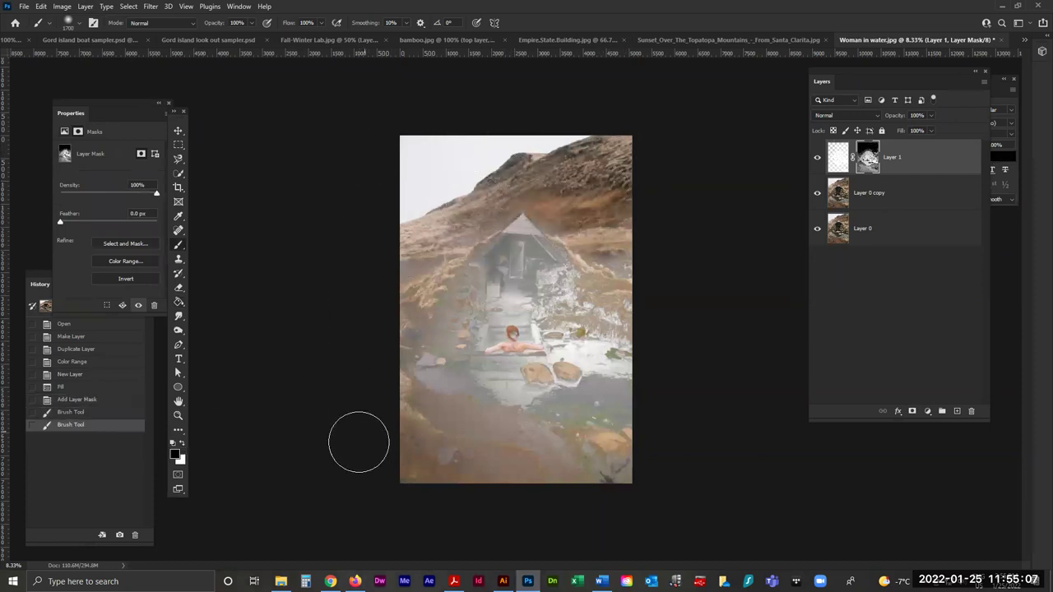
pyautogui.moveTo(538, 531); pyautogui.dragTo(650, 516)
pyautogui.moveTo(682, 442); pyautogui.dragTo(633, 460)
pyautogui.moveTo(658, 469); pyautogui.dragTo(625, 485)
pyautogui.moveTo(510, 294)
pyautogui.mouseDown()
pyautogui.moveTo(518, 257)
pyautogui.moveTo(504, 345)
pyautogui.mouseUp()
pyautogui.moveTo(494, 325); pyautogui.dragTo(530, 352)
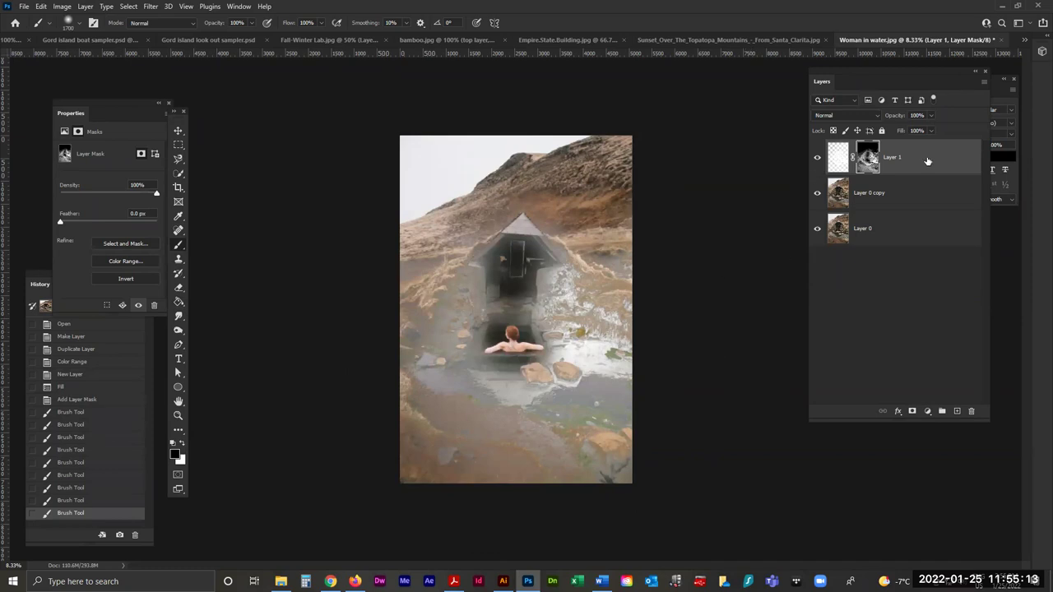
# Browse the adjustment layer list and reselect Layer 1 in the Layers panel.
pyautogui.click(928, 411)
pyautogui.click(893, 202)
pyautogui.click(892, 196)
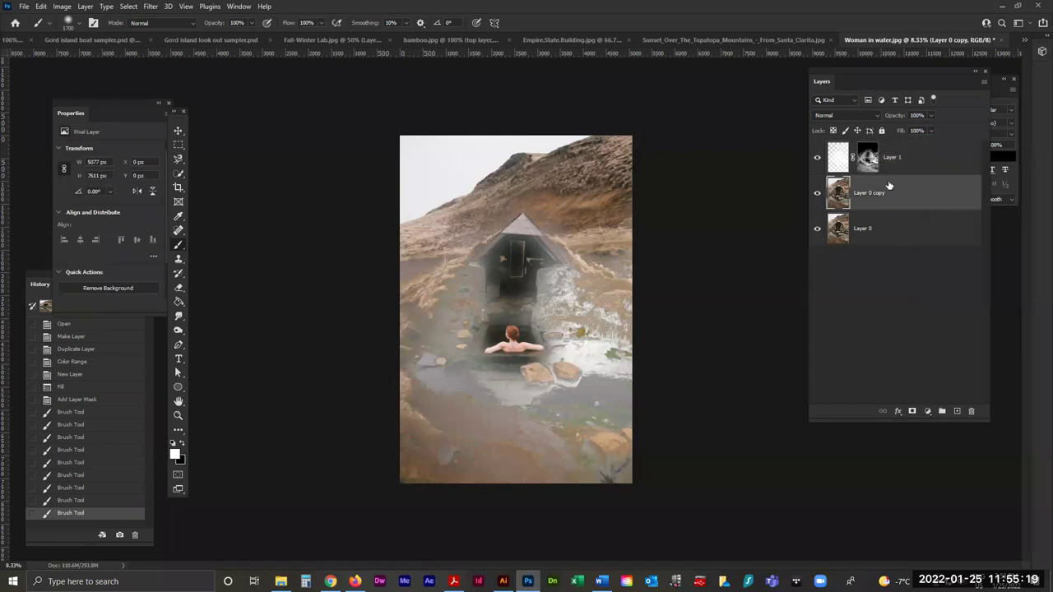
pyautogui.click(831, 155)
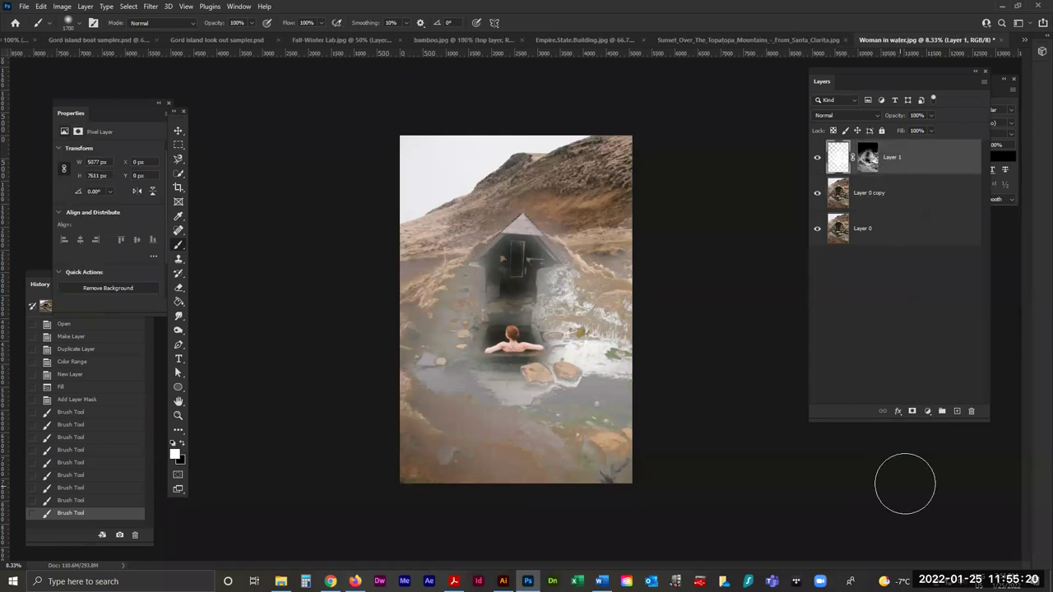
pyautogui.click(927, 411)
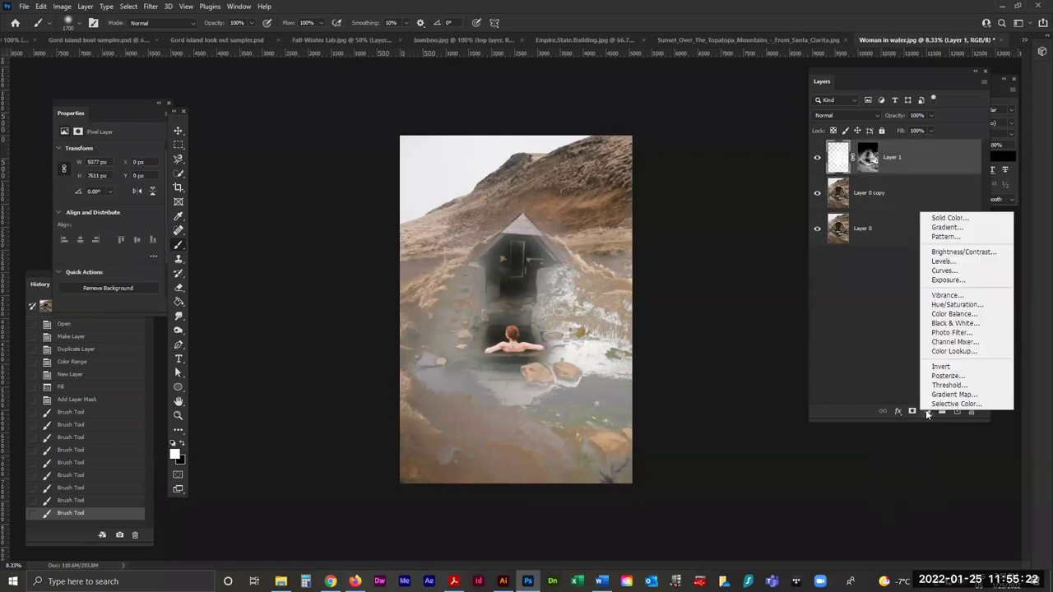
# Add a Hue/Saturation layer at -75 saturation, then a muted blue Solid Color fill above it.
pyautogui.click(969, 306)
pyautogui.moveTo(109, 214); pyautogui.dragTo(79, 214)
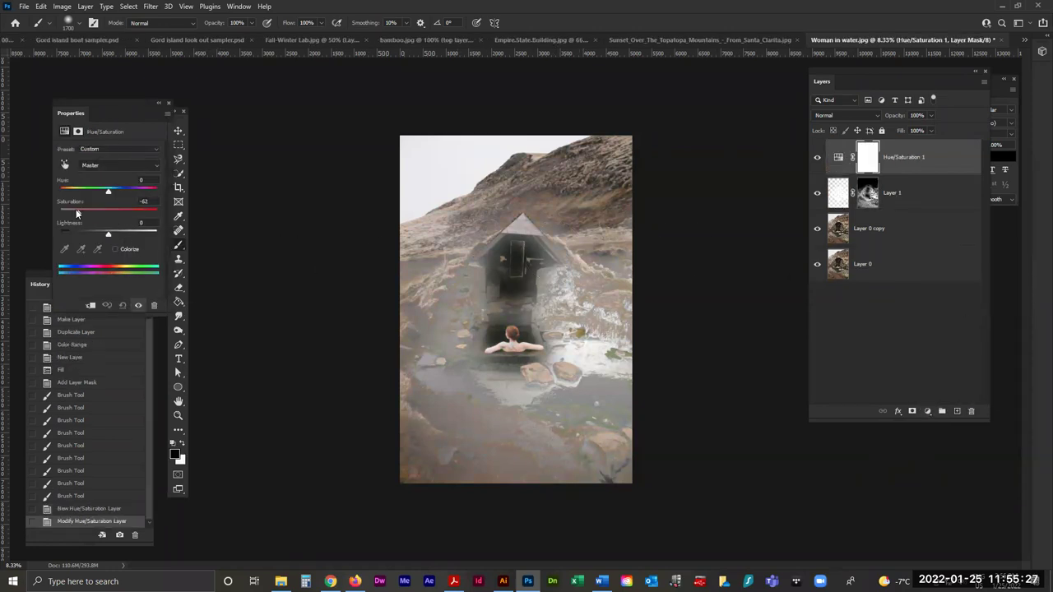
pyautogui.click(927, 411)
pyautogui.click(950, 221)
pyautogui.click(680, 289)
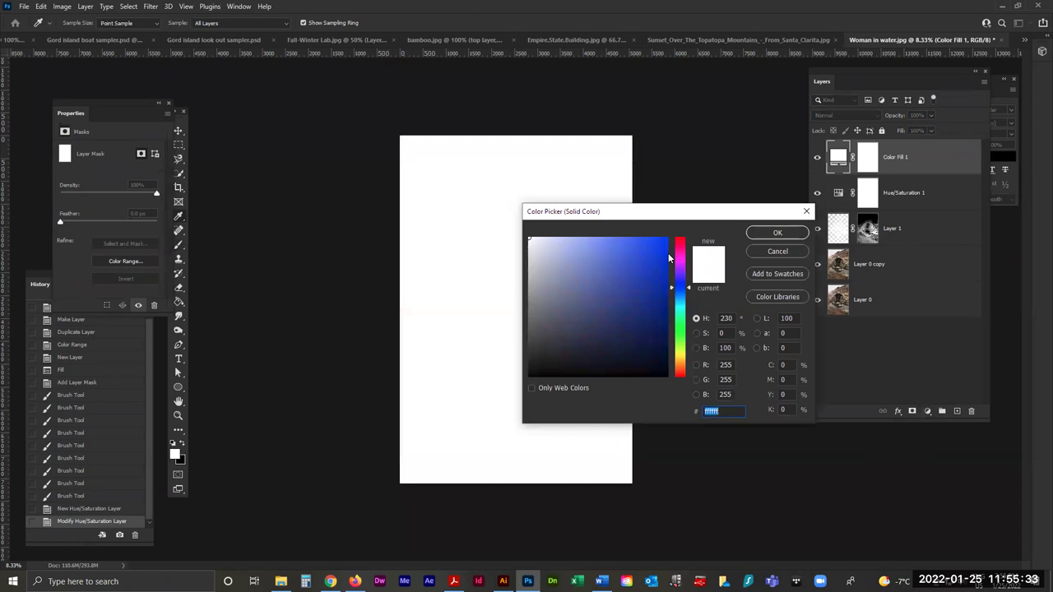
pyautogui.click(658, 242)
pyautogui.moveTo(635, 248); pyautogui.dragTo(604, 272)
pyautogui.click(774, 234)
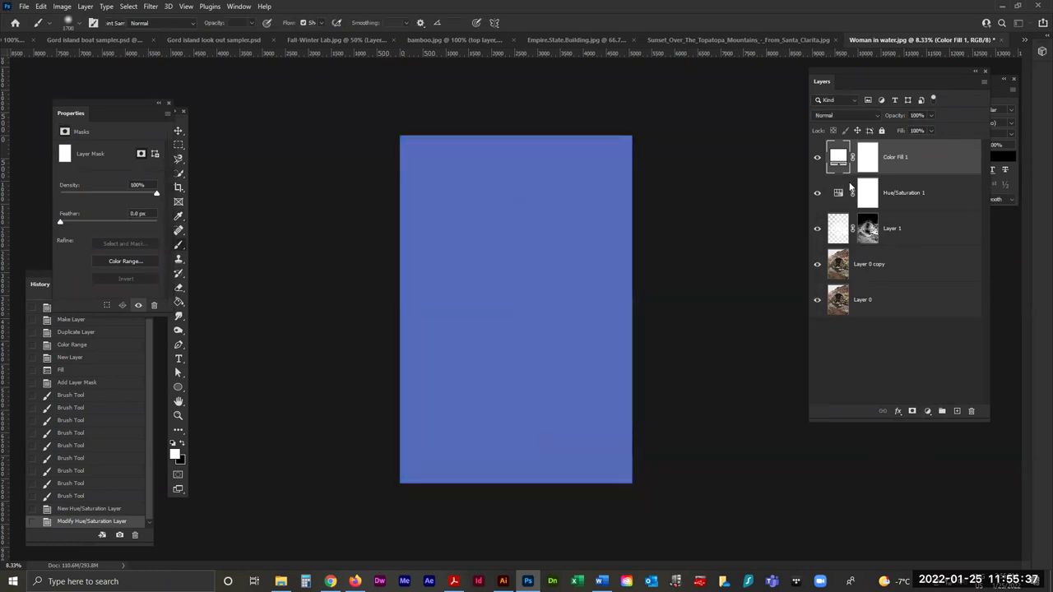
# Blend Color Fill 1 as Soft Light at 32% opacity and create an empty Layer 2.
pyautogui.click(860, 116)
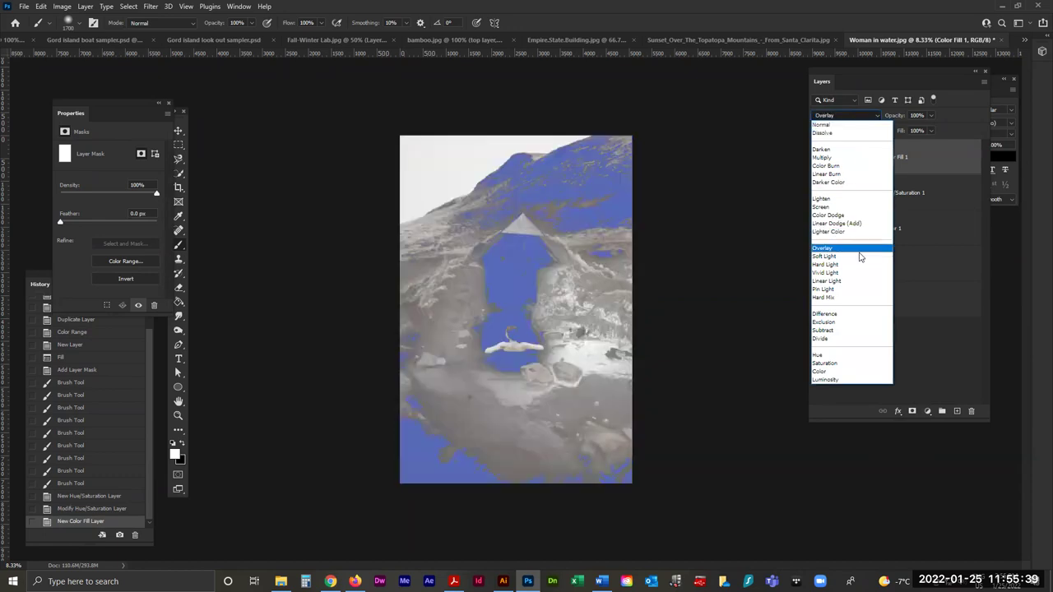
pyautogui.click(859, 257)
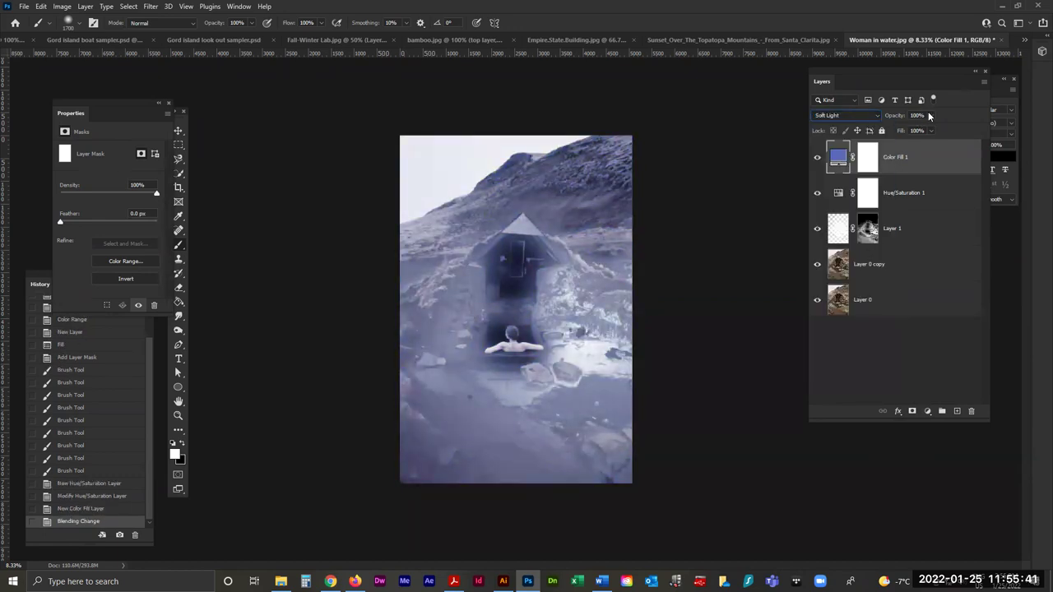
pyautogui.moveTo(898, 129); pyautogui.dragTo(896, 129)
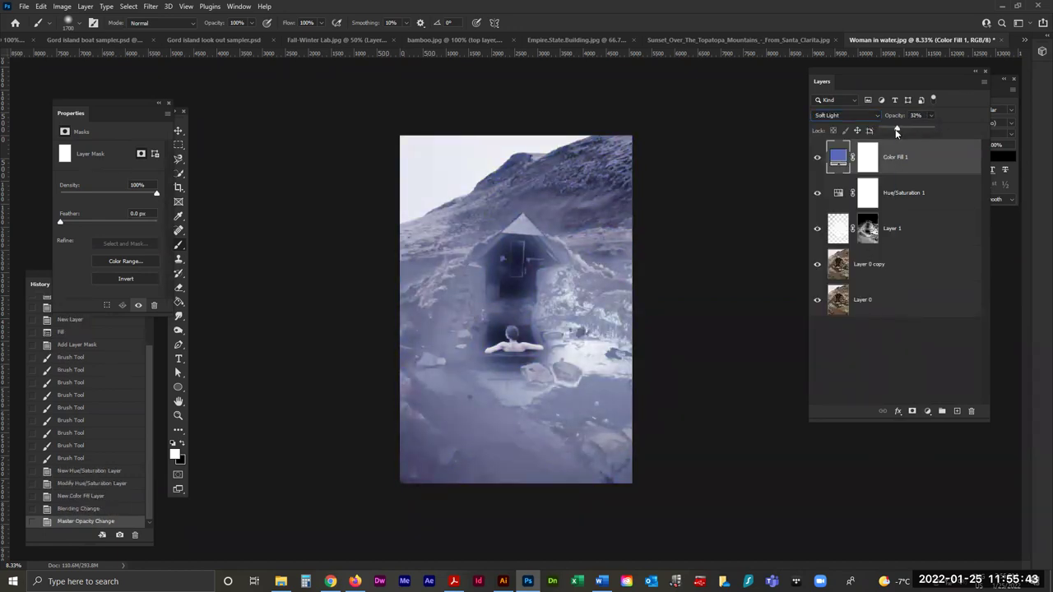
pyautogui.click(913, 365)
pyautogui.click(957, 411)
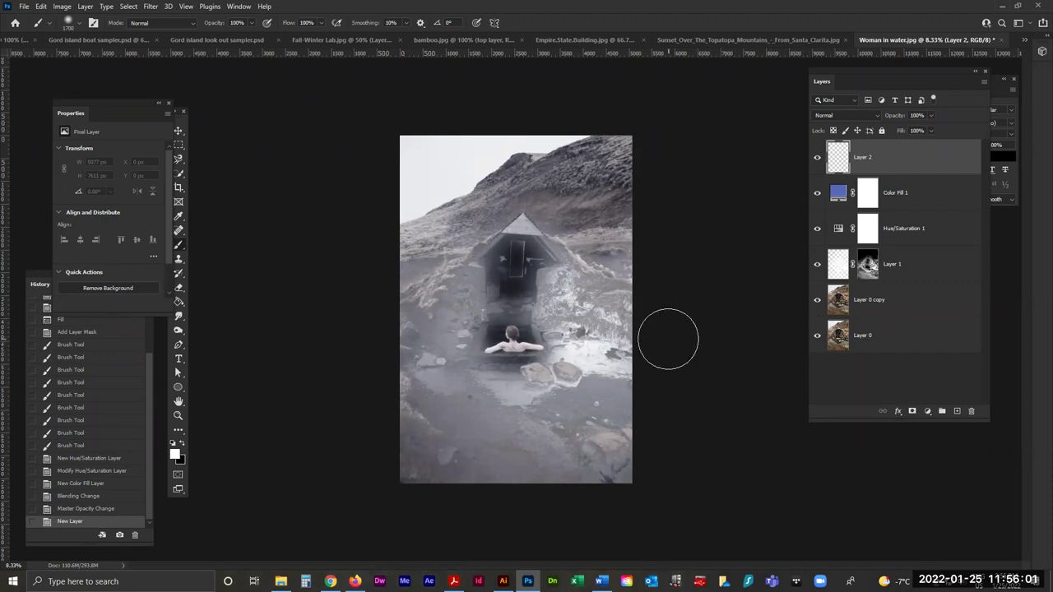
# Try Add Noise on the empty Layer 2 and dismiss the resulting error.
pyautogui.click(134, 7)
pyautogui.moveTo(150, 6)
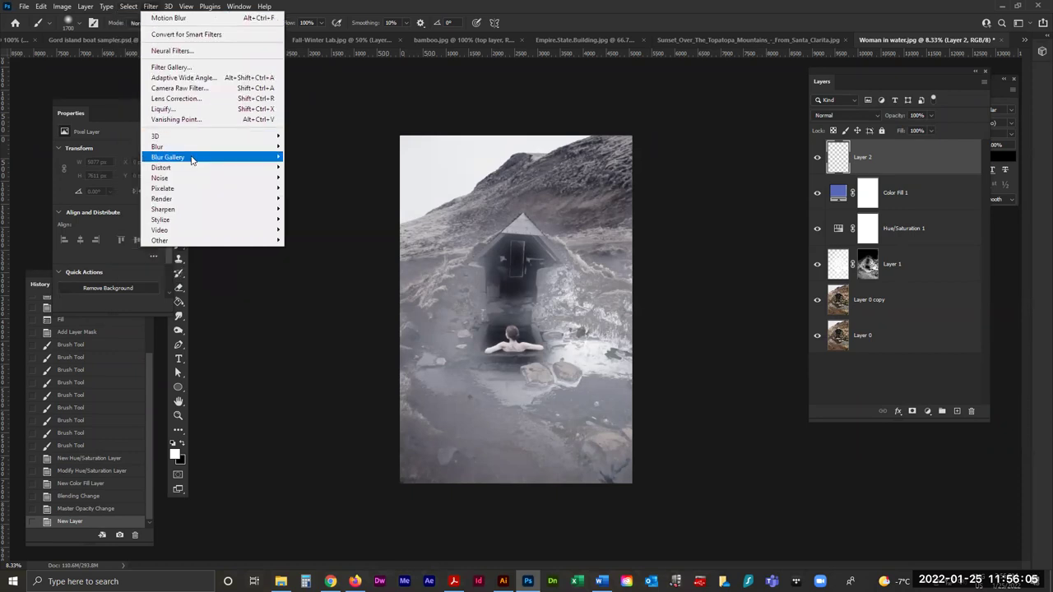
pyautogui.moveTo(207, 178)
pyautogui.click(323, 178)
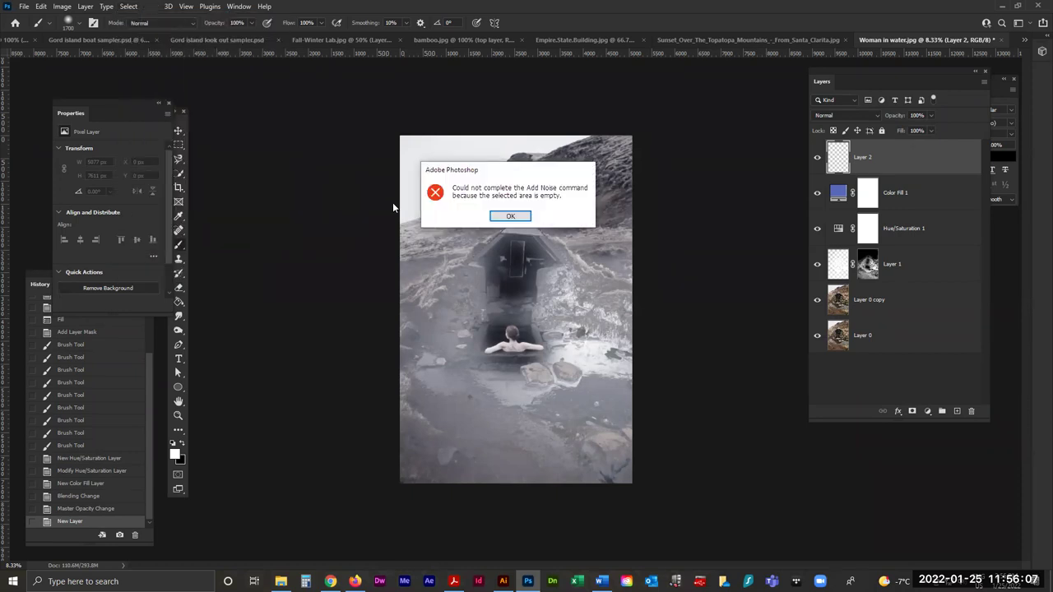
pyautogui.click(510, 218)
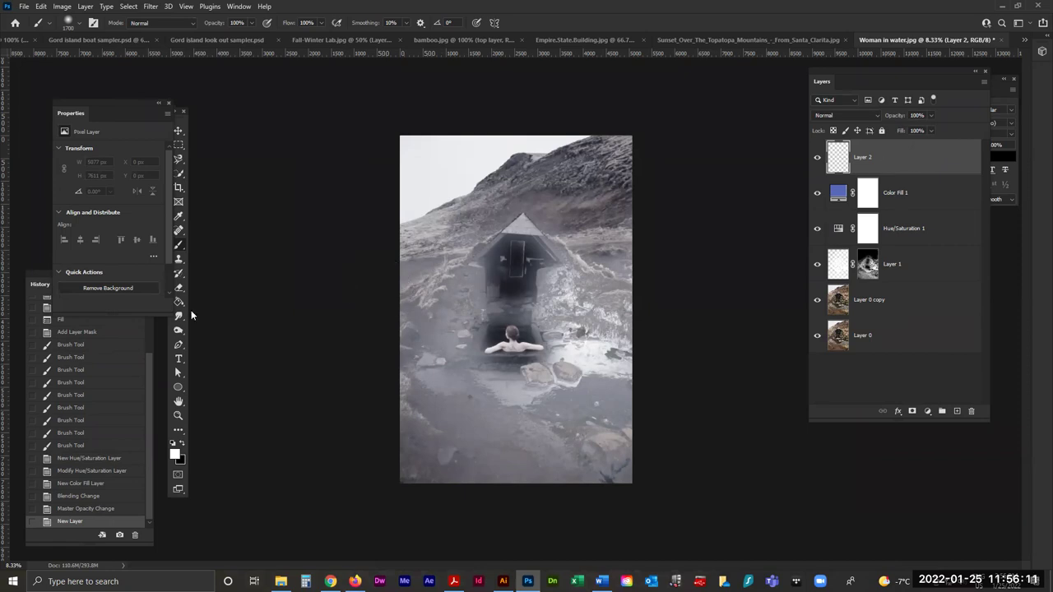
# Paint Bucket Layer 2 white, apply Add Noise, and bring up Canvas Size (5077 × 7611 px).
pyautogui.press('g')
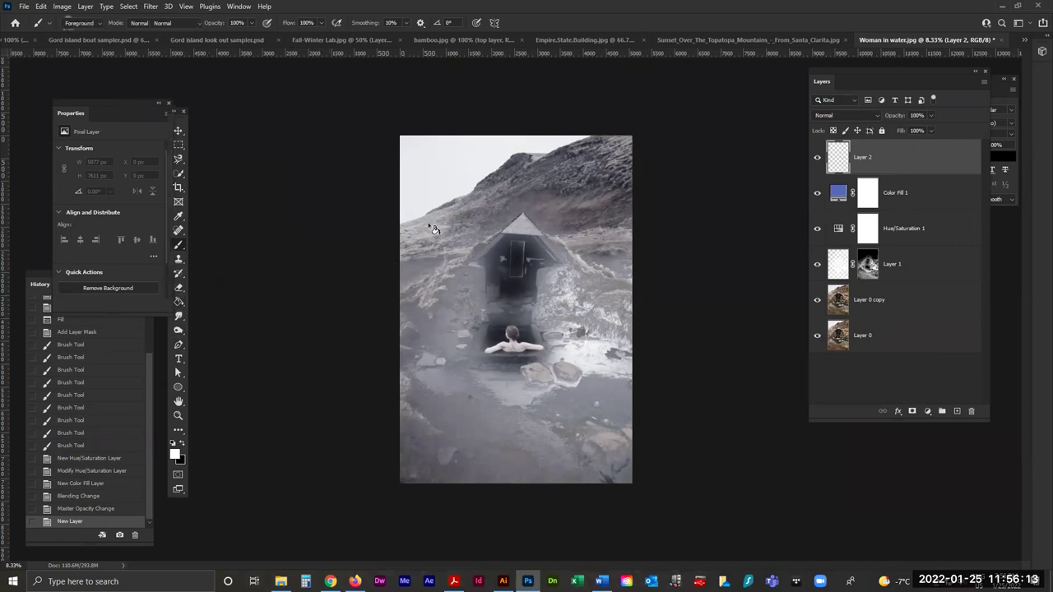
pyautogui.click(474, 208)
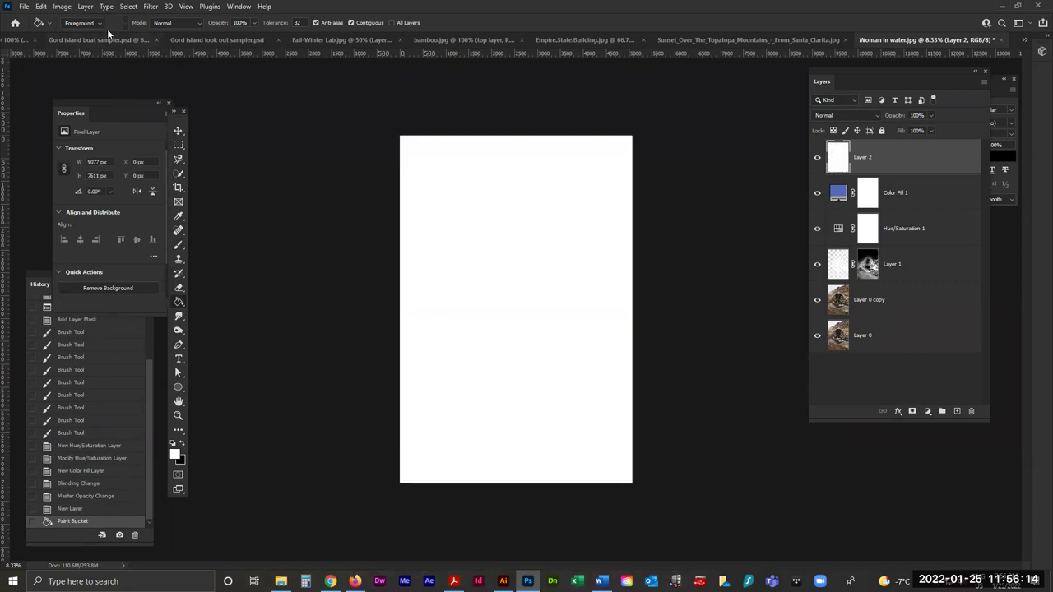
pyautogui.click(146, 6)
pyautogui.moveTo(217, 178)
pyautogui.click(309, 178)
pyautogui.click(576, 121)
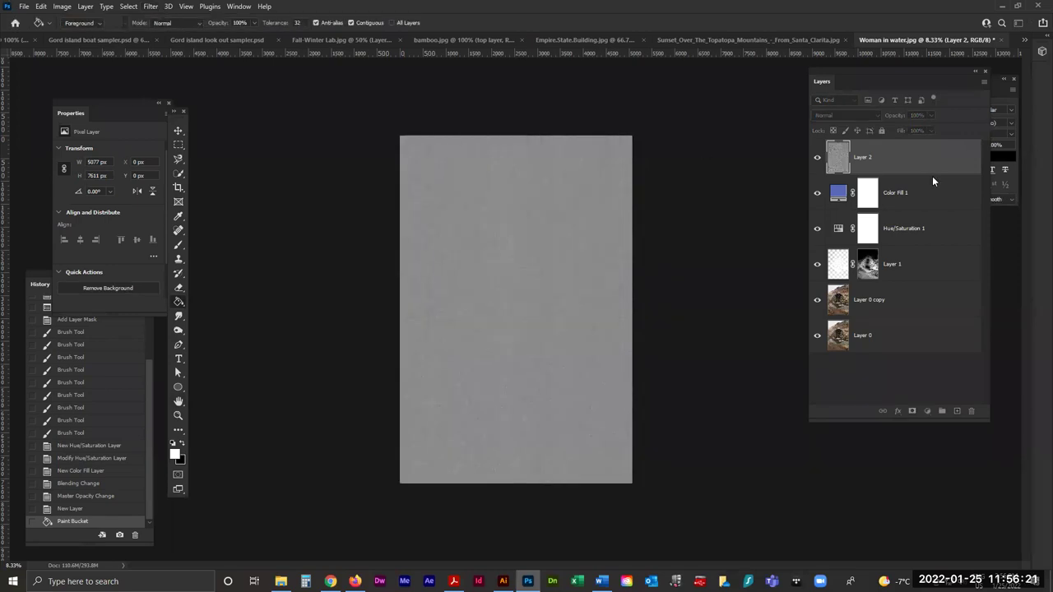
pyautogui.click(58, 6)
pyautogui.click(90, 101)
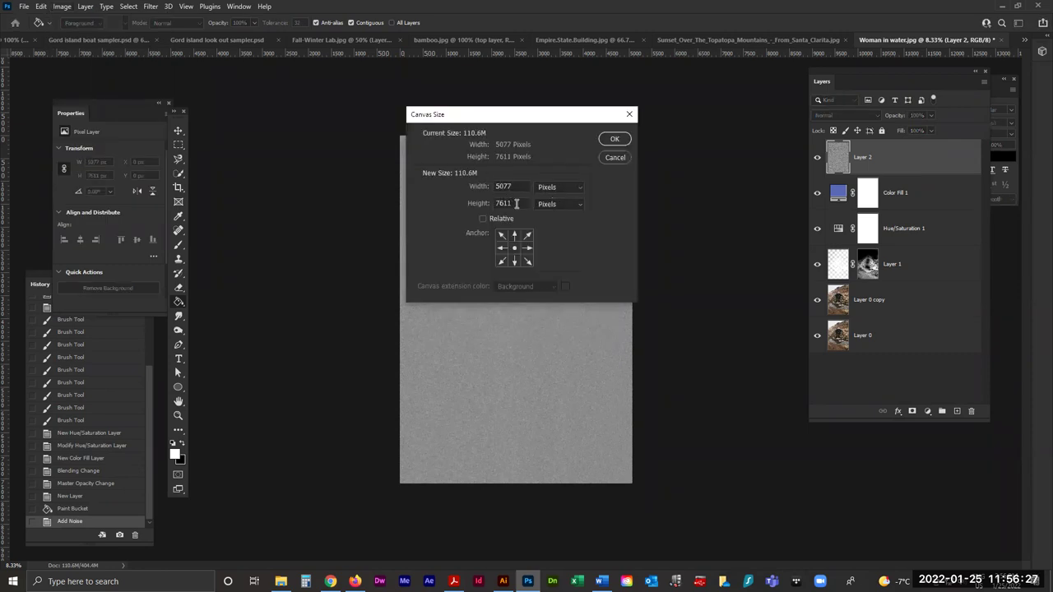
# Set the canvas height to 2000 px, accept clipping, then undo the change.
pyautogui.moveTo(515, 204); pyautogui.dragTo(485, 206)
pyautogui.write('2000')
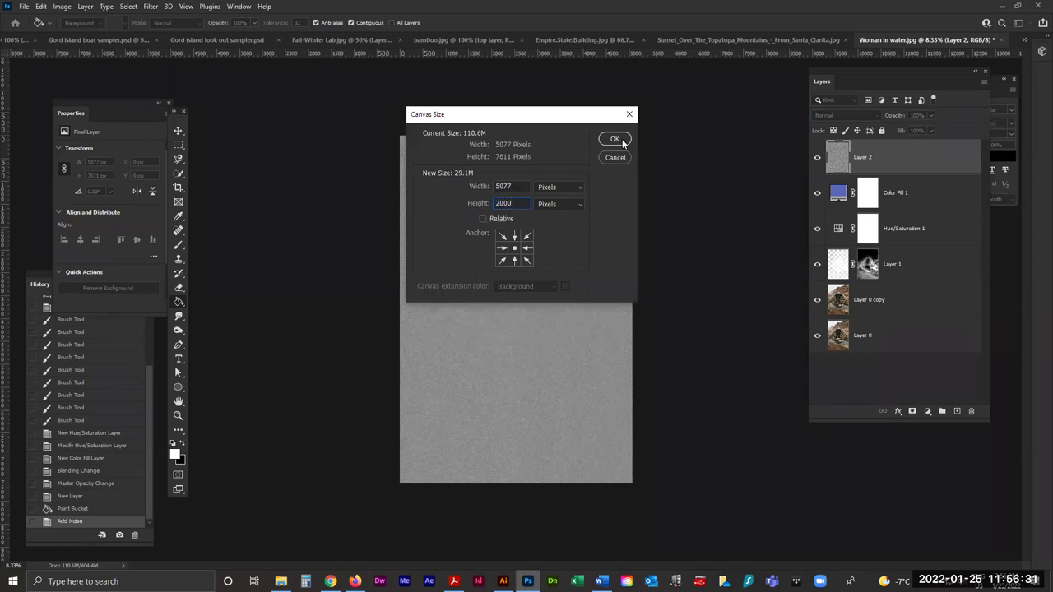
pyautogui.click(616, 141)
pyautogui.click(489, 215)
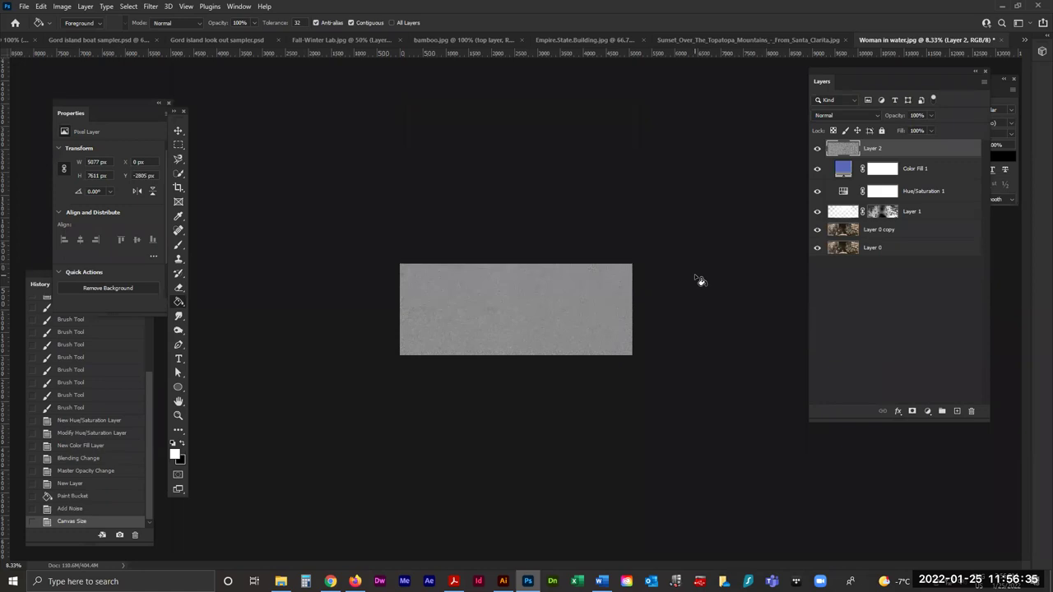
pyautogui.hotkey('ctrl', 'z')
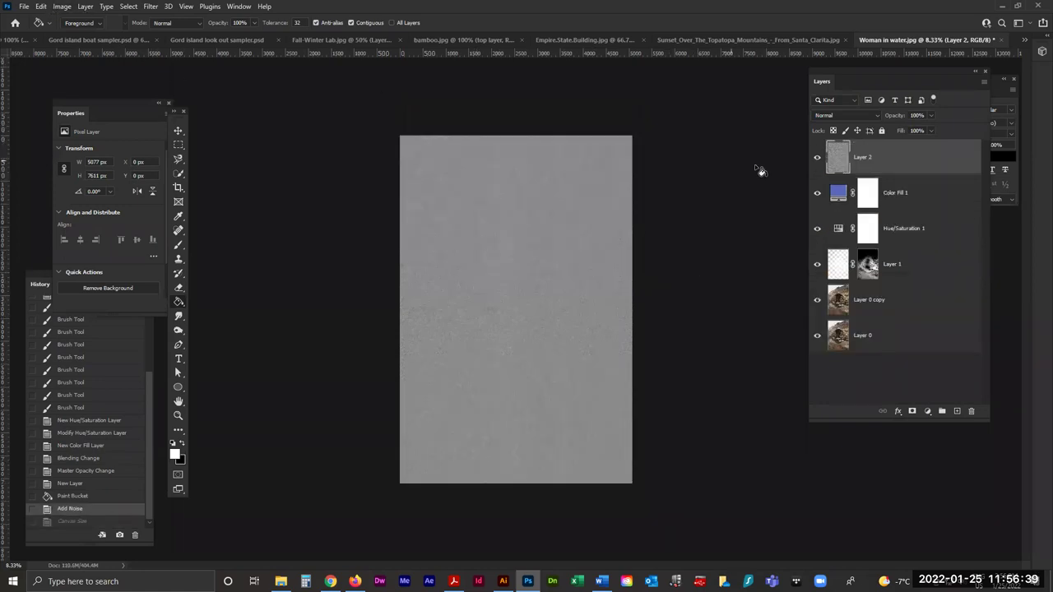
# Resize the image to 2000 px tall via Image Size, zoom to 25%, and delete Layer 2.
pyautogui.click(61, 7)
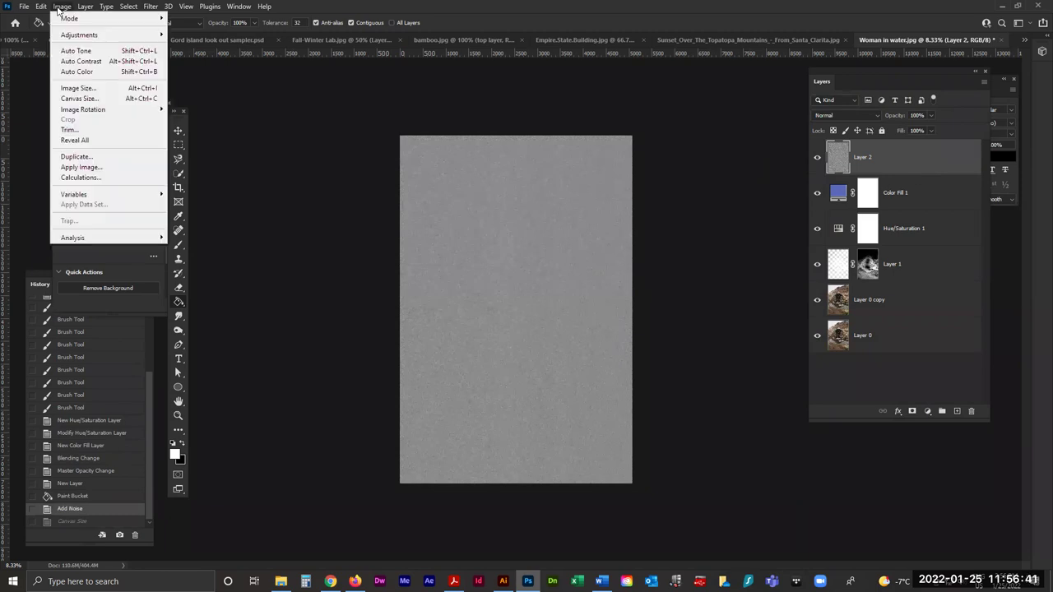
pyautogui.click(88, 90)
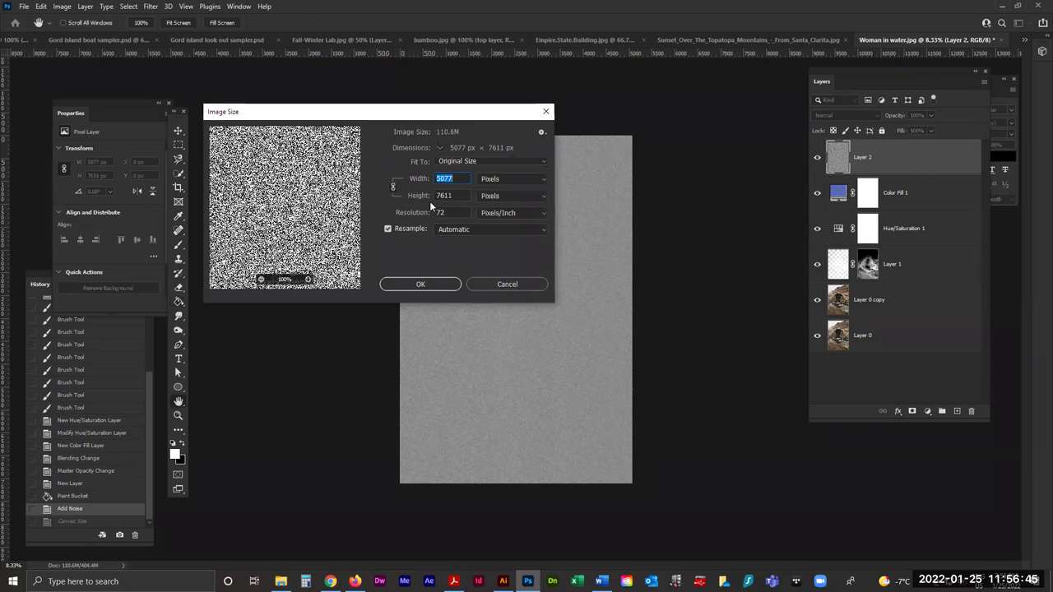
pyautogui.doubleClick(458, 196)
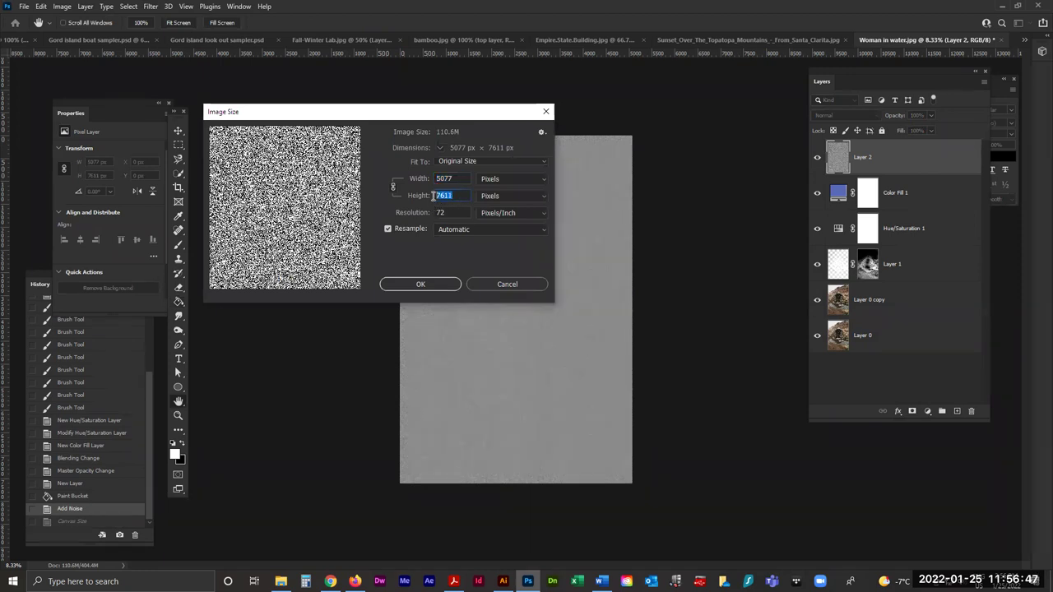
pyautogui.write('2000')
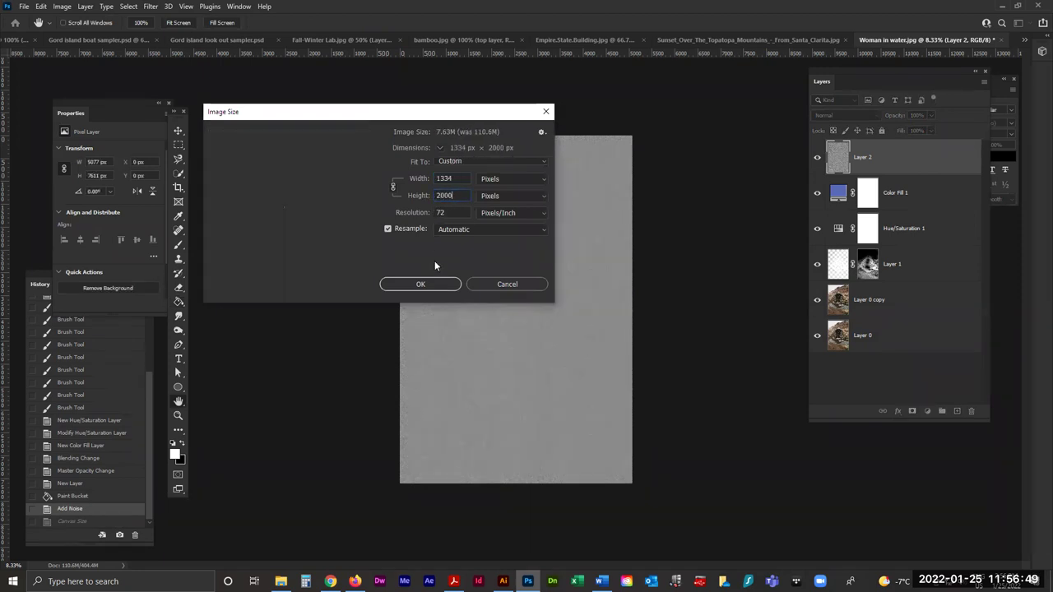
pyautogui.click(419, 284)
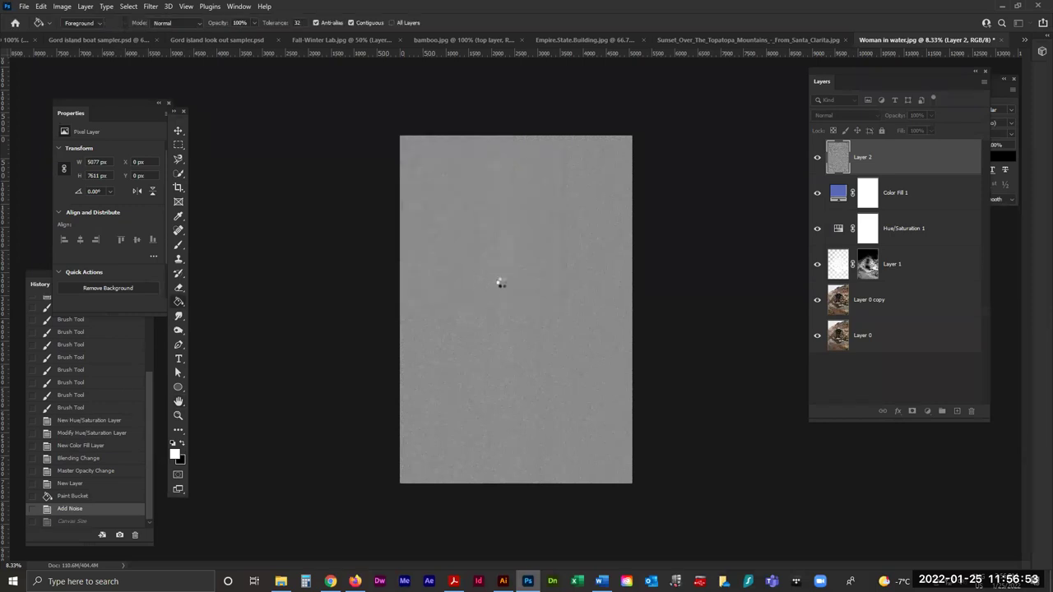
pyautogui.hotkey('ctrl', '+')
pyautogui.hotkey('ctrl', '+')
pyautogui.hotkey('ctrl', '+')
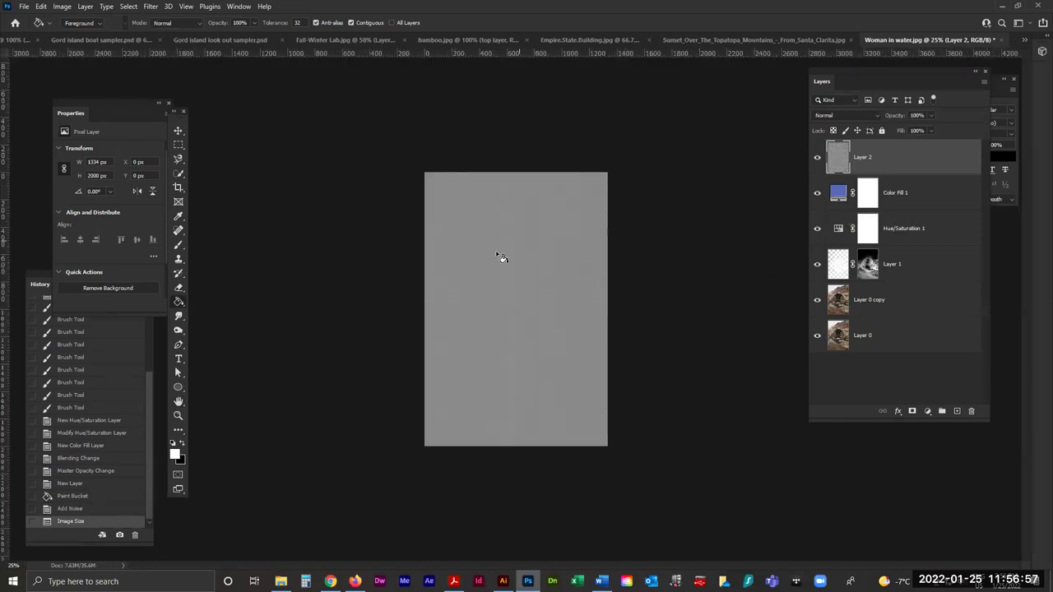
pyautogui.moveTo(897, 157); pyautogui.dragTo(971, 410)
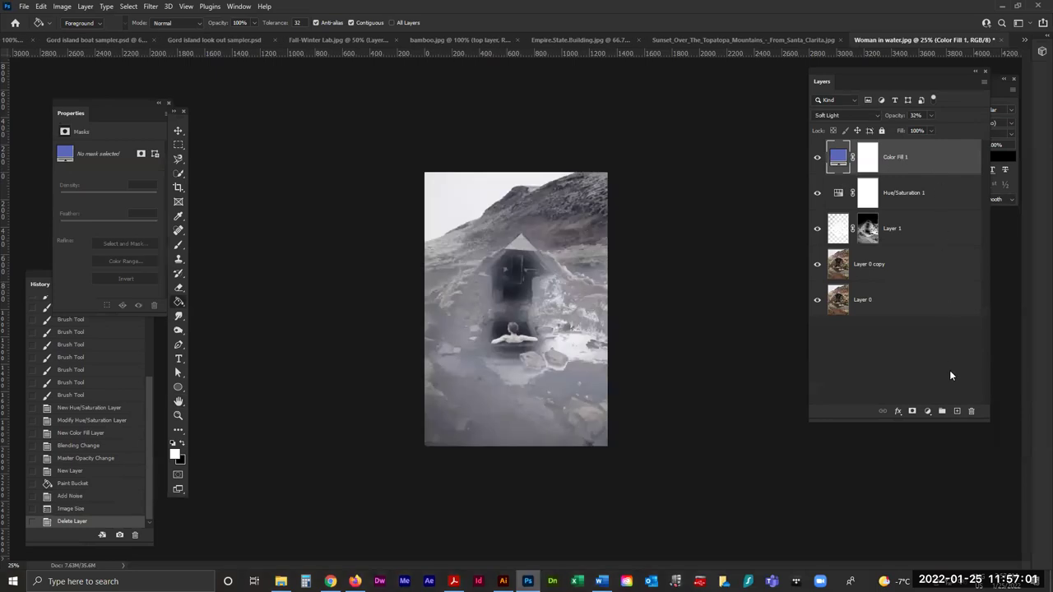
# Create a new layer, fill it white, and apply Add Noise.
pyautogui.click(957, 411)
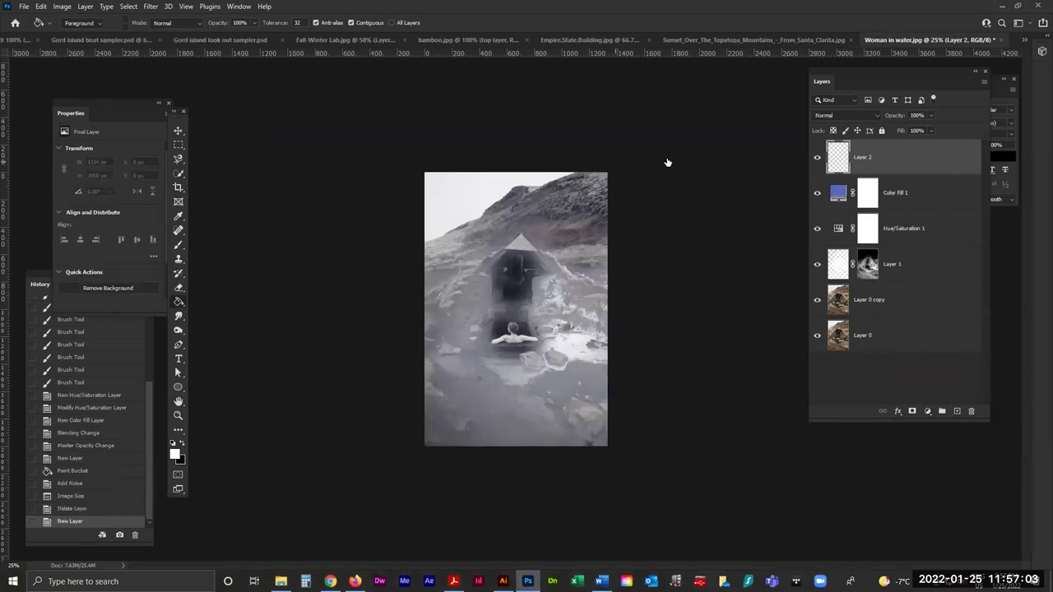
pyautogui.click(516, 296)
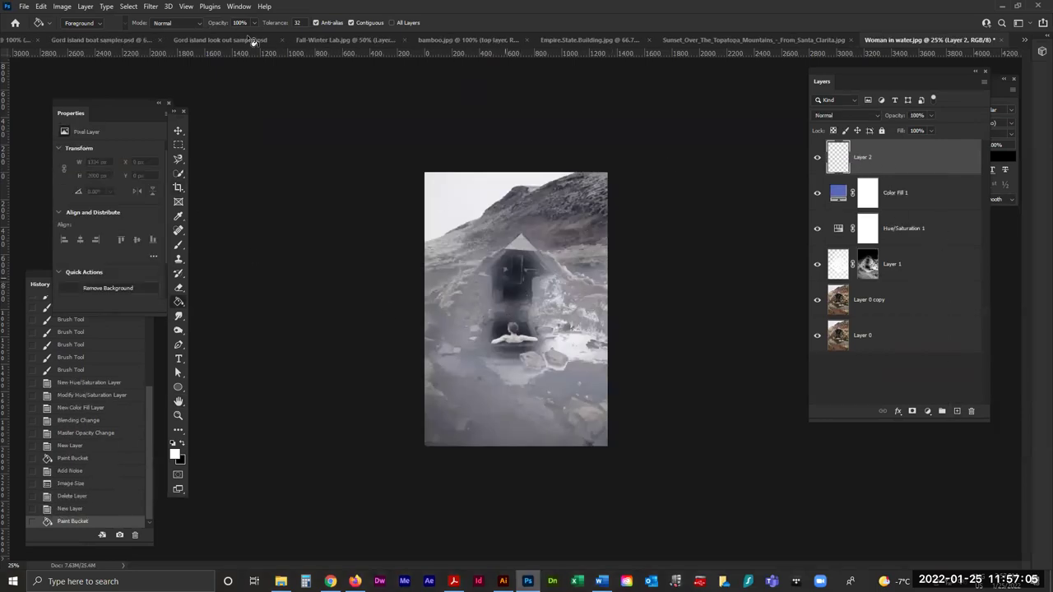
pyautogui.click(153, 7)
pyautogui.moveTo(194, 183)
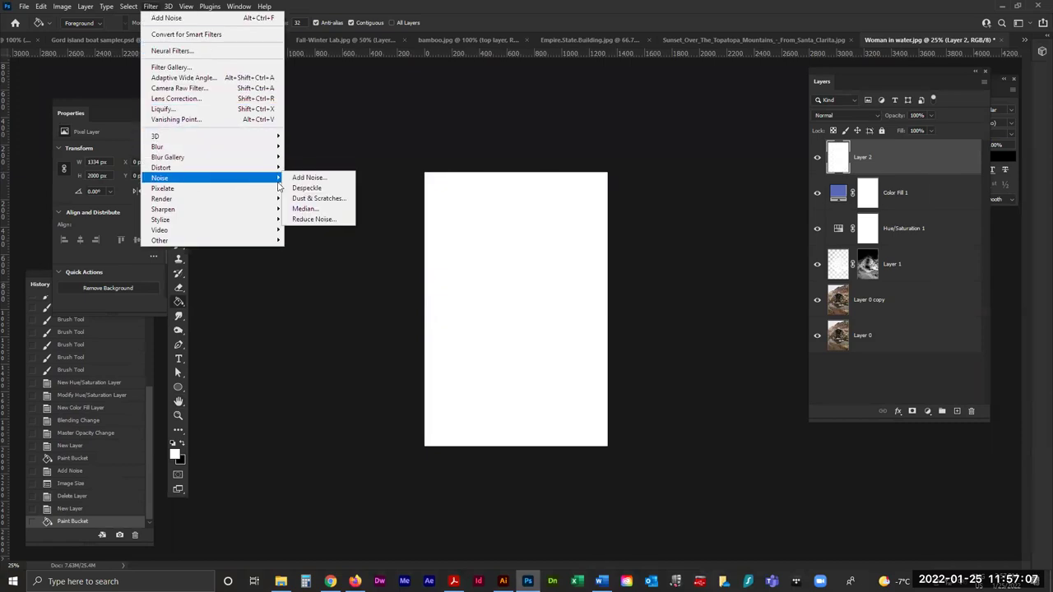
pyautogui.click(310, 179)
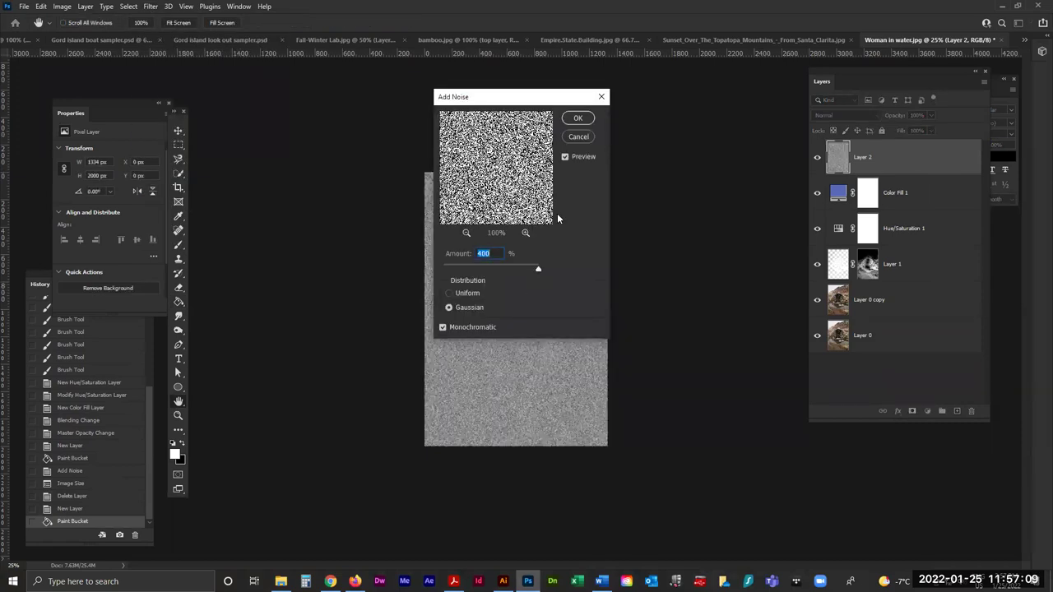
pyautogui.click(580, 119)
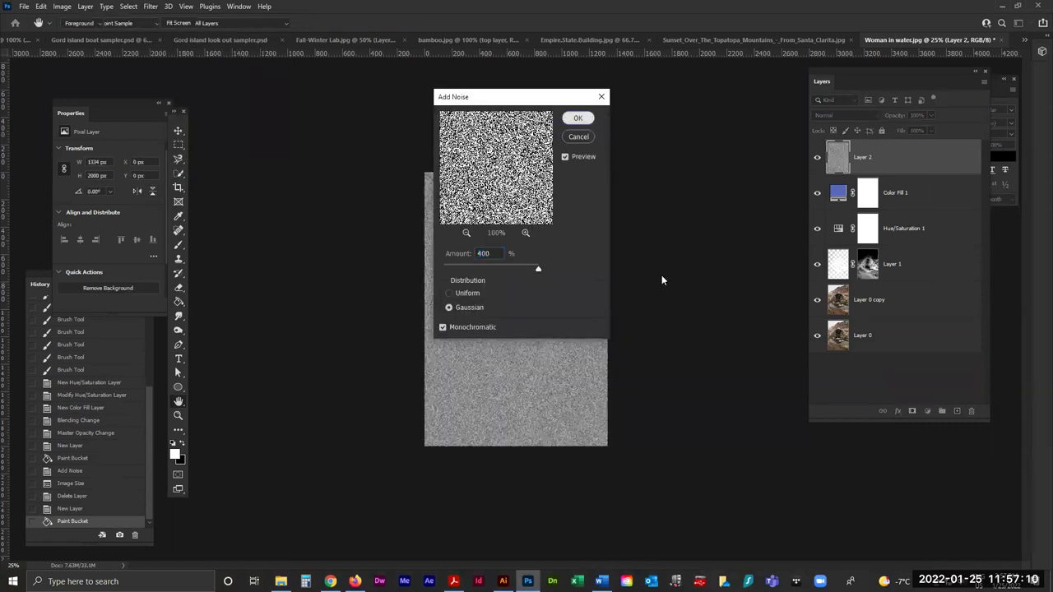
# Soften the noise with Gaussian Blur 3.0 followed by Motion Blur.
pyautogui.click(150, 7)
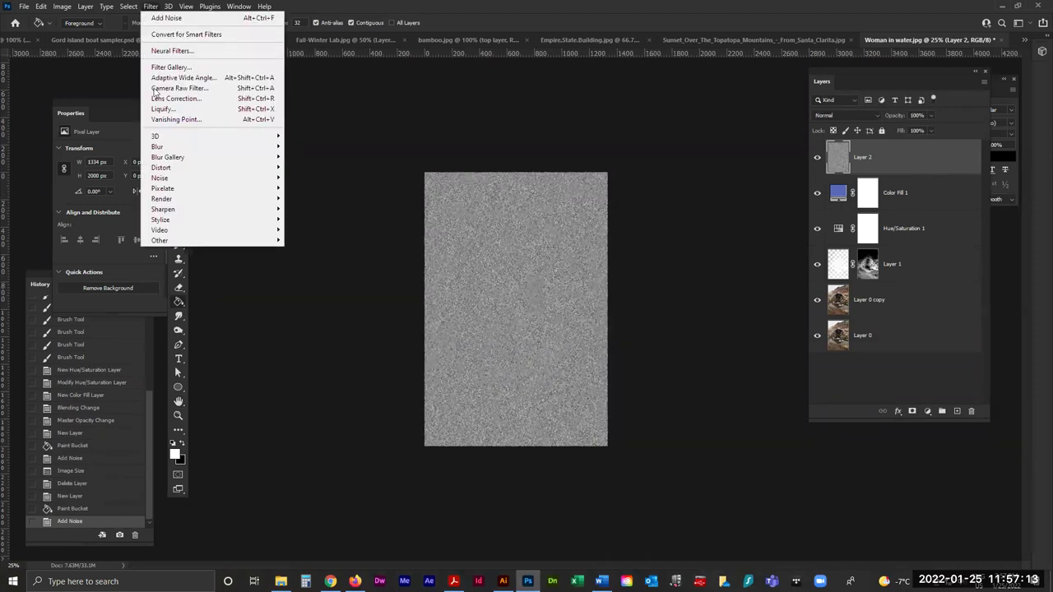
pyautogui.moveTo(189, 173)
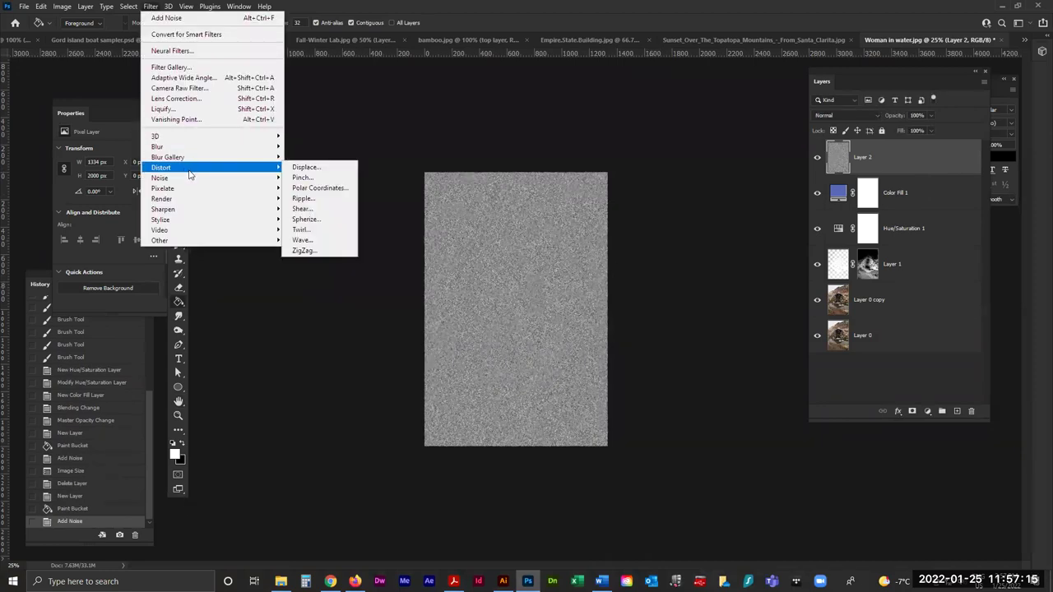
pyautogui.moveTo(201, 148)
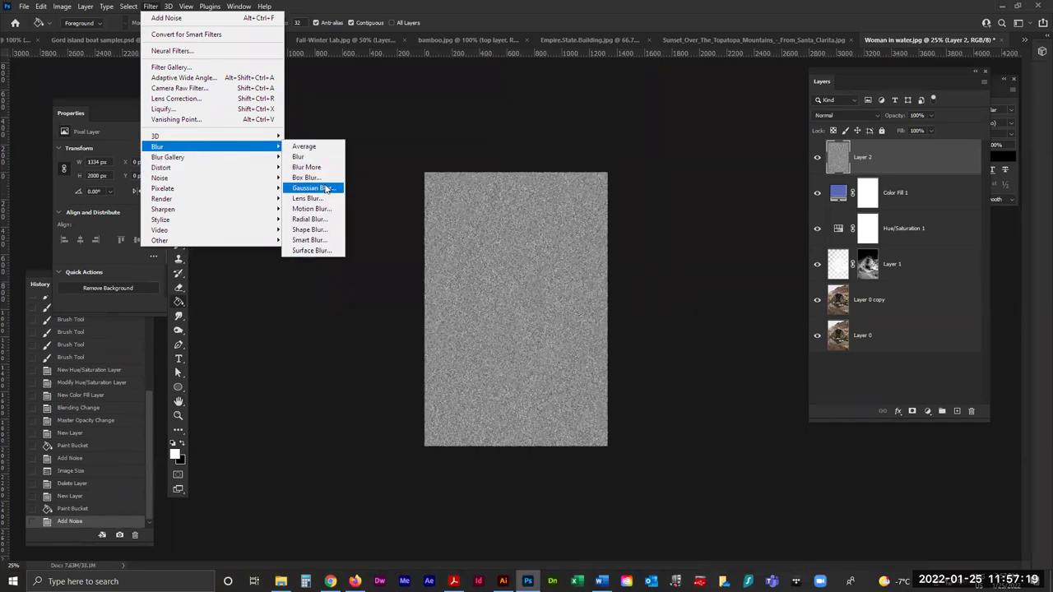
pyautogui.click(325, 188)
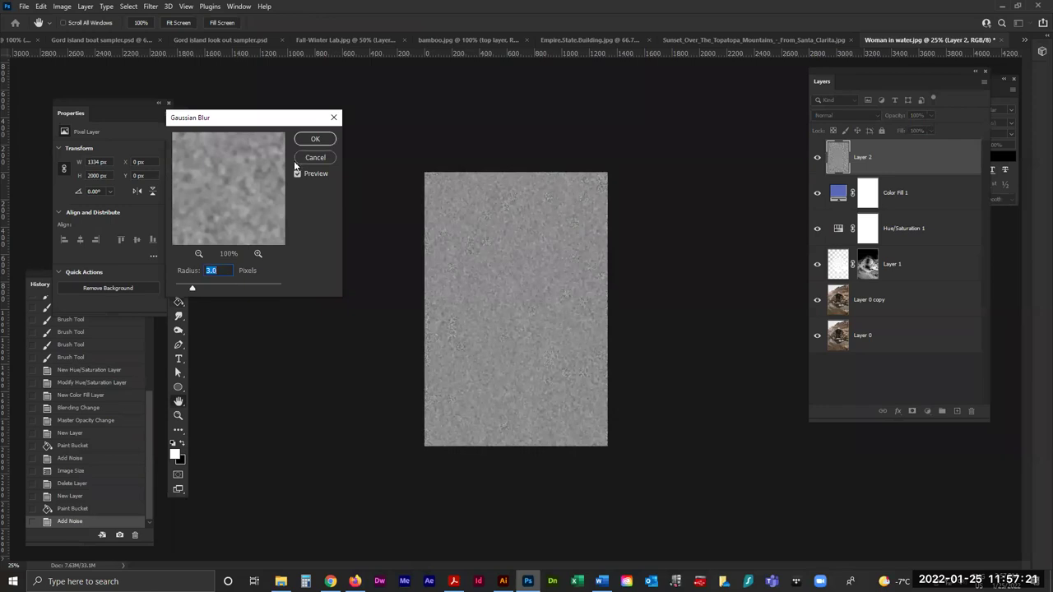
pyautogui.press('Return')
pyautogui.click(150, 6)
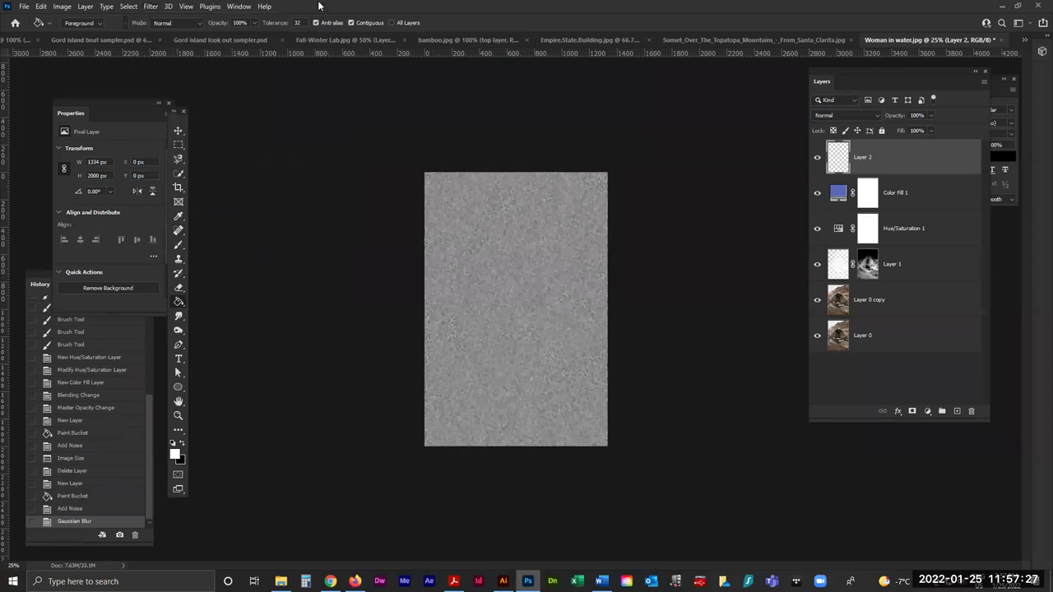
pyautogui.click(151, 6)
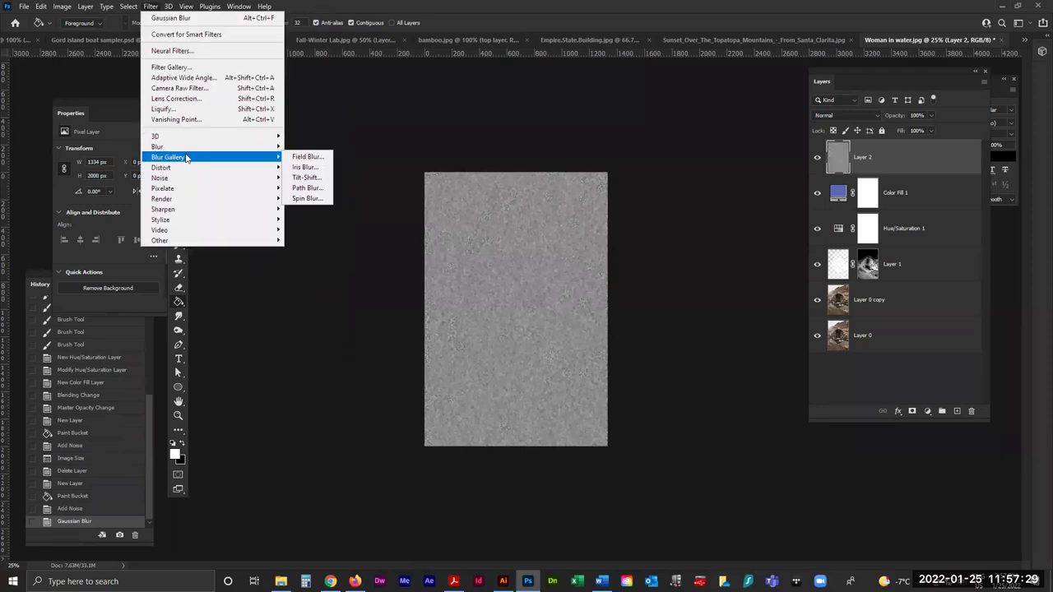
pyautogui.moveTo(189, 146)
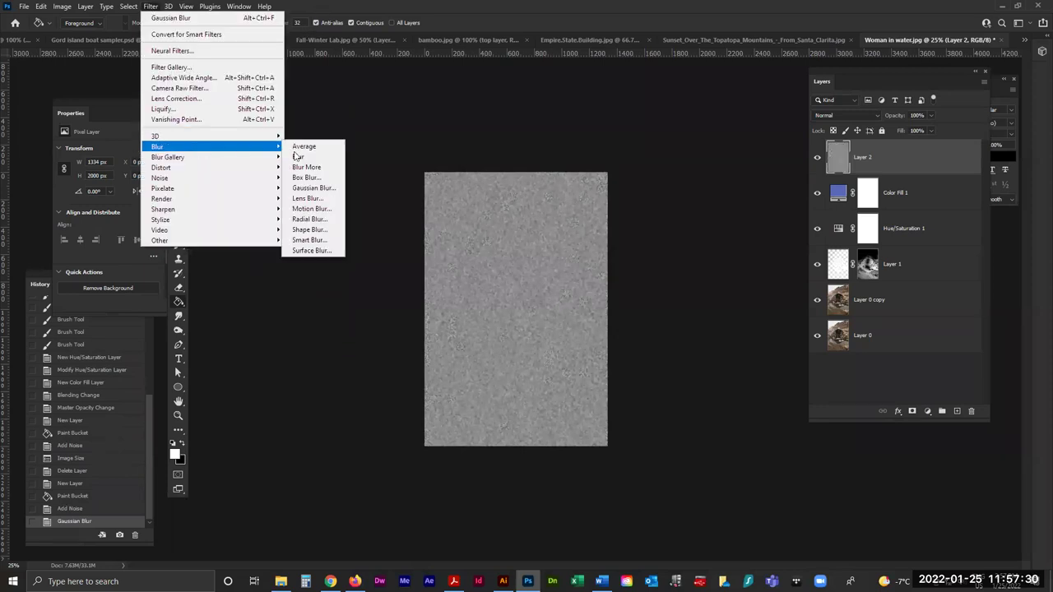
pyautogui.click(317, 208)
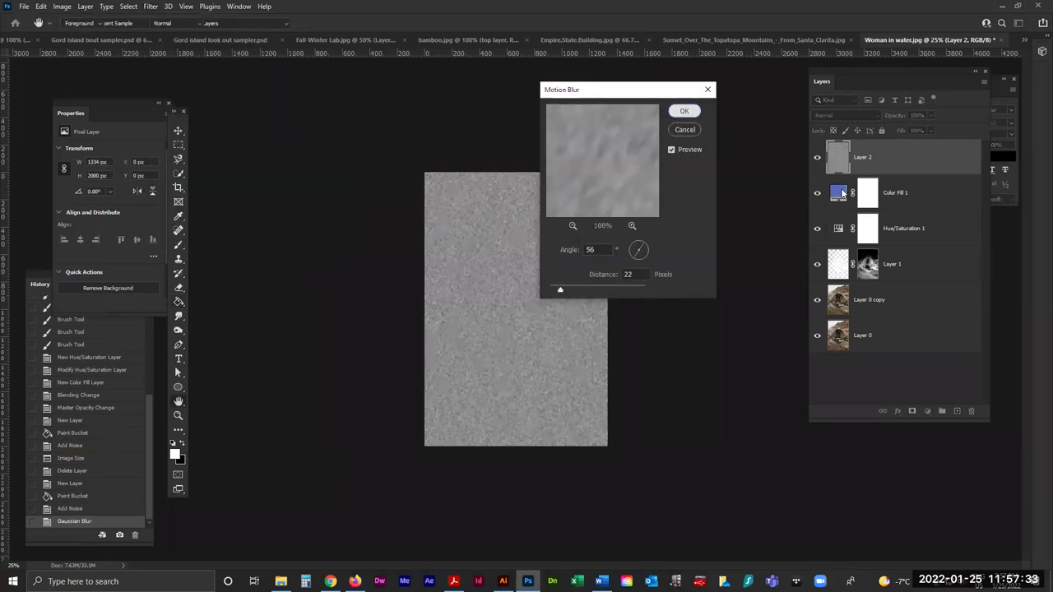
pyautogui.click(680, 112)
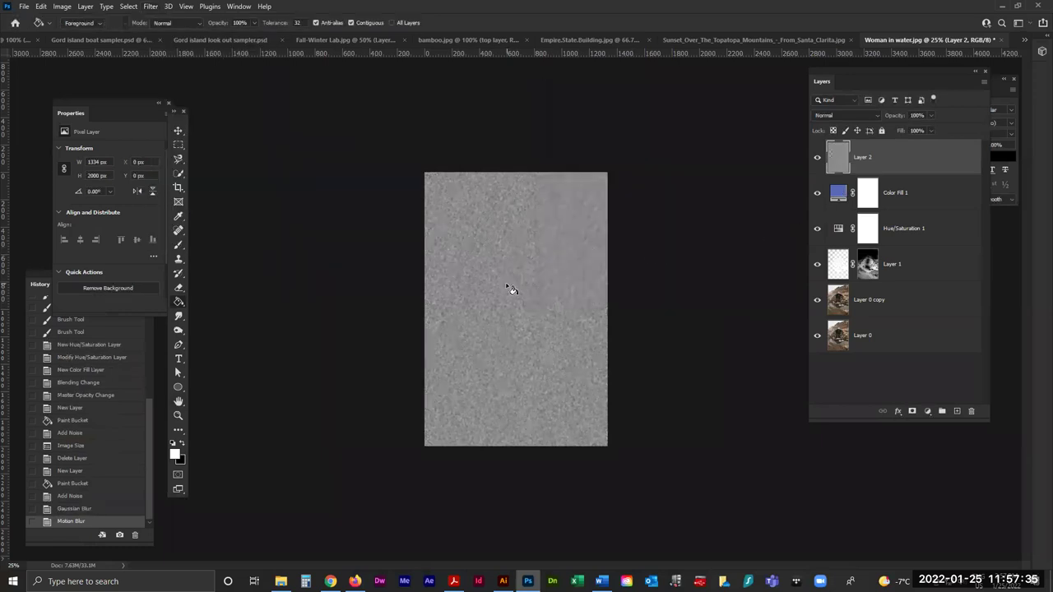
# Blend the noise layer as Overlay at 100% opacity and duplicate it as Layer 2 copy.
pyautogui.click(877, 115)
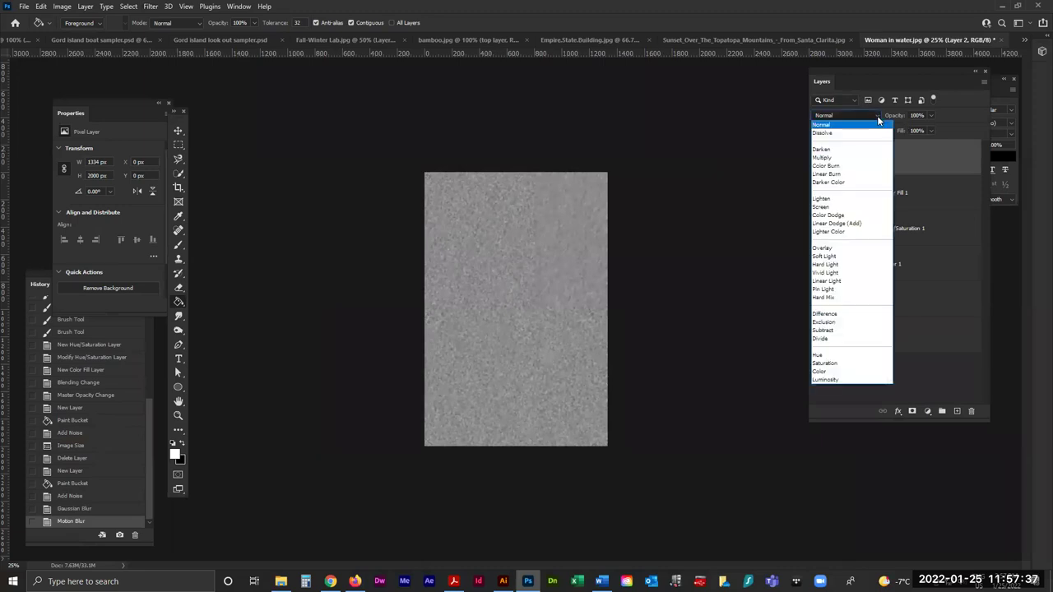
pyautogui.click(845, 249)
pyautogui.click(933, 116)
pyautogui.moveTo(928, 128); pyautogui.dragTo(916, 130)
pyautogui.press('0')
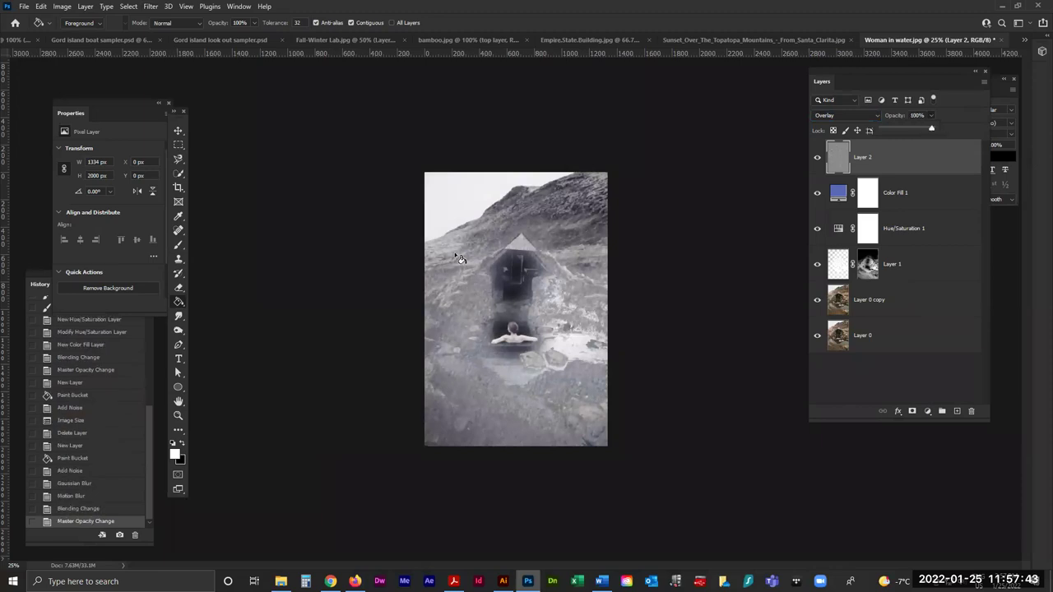
pyautogui.moveTo(901, 161); pyautogui.dragTo(956, 411)
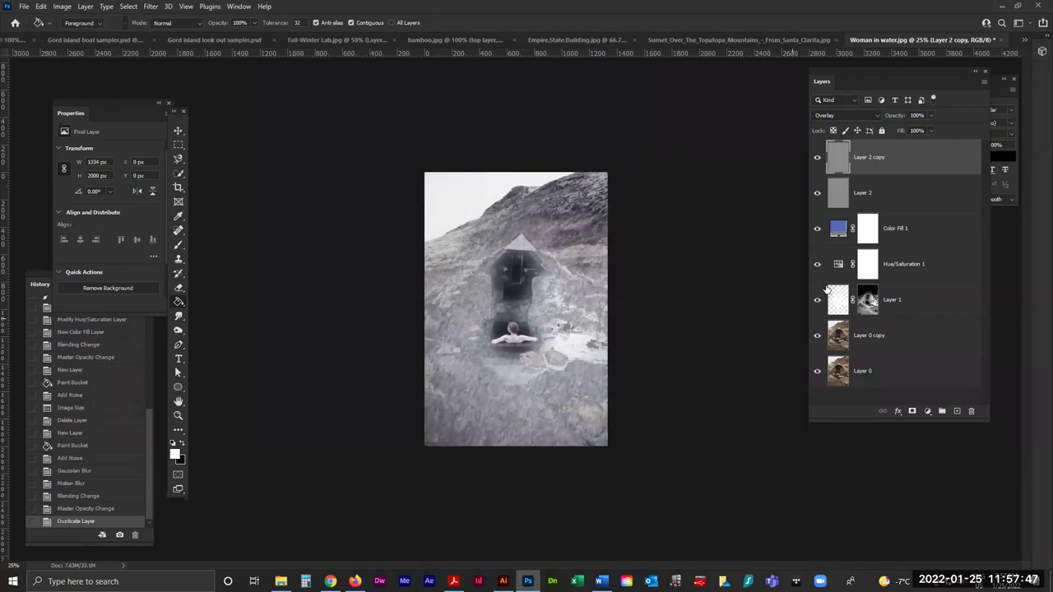
# Enlarge the noise layer copy to about 138% and shift it slightly left and down.
pyautogui.hotkey('ctrl', 't')
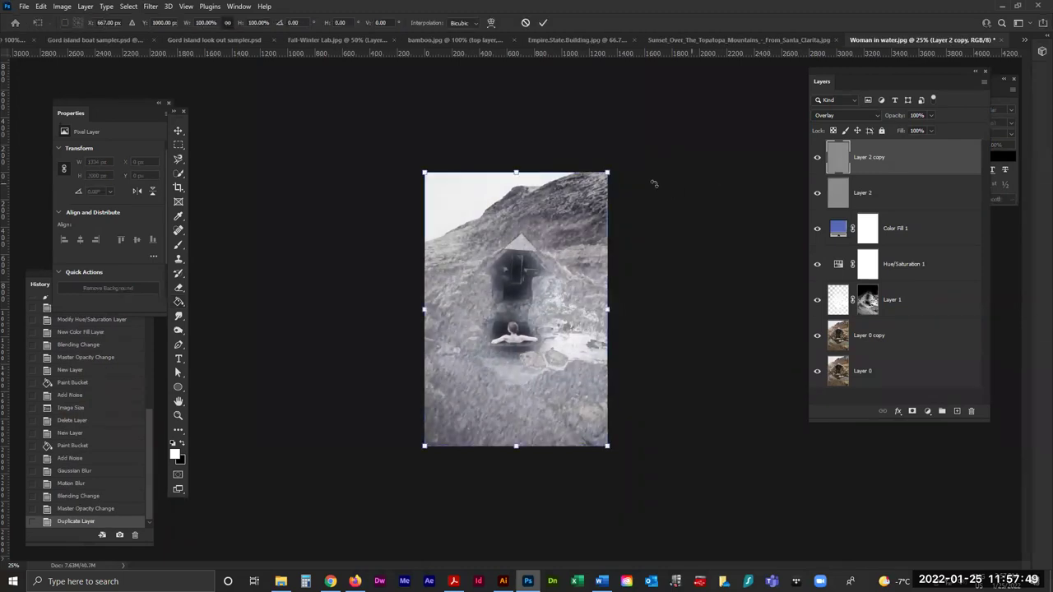
pyautogui.moveTo(608, 170); pyautogui.dragTo(733, 99)
pyautogui.moveTo(592, 348); pyautogui.dragTo(564, 362)
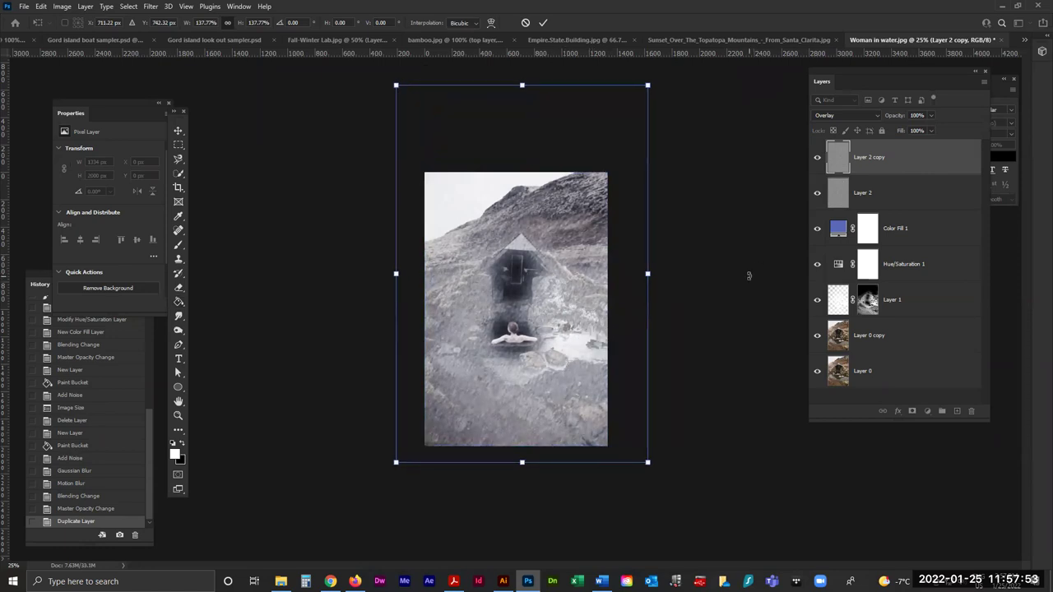
pyautogui.press('Return')
# Duplicate the enlarged copy, scale it well past the canvas, fill it white, then select Layer 0 copy.
pyautogui.moveTo(909, 156)
pyautogui.mouseDown()
pyautogui.moveTo(941, 371)
pyautogui.moveTo(957, 410)
pyautogui.mouseUp()
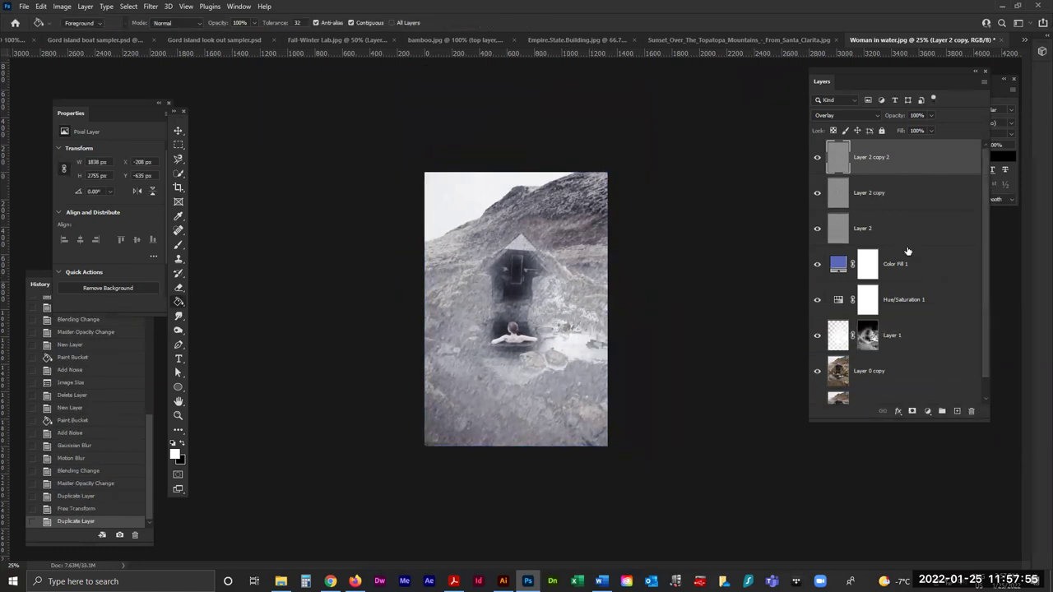
pyautogui.hotkey('ctrl', 't')
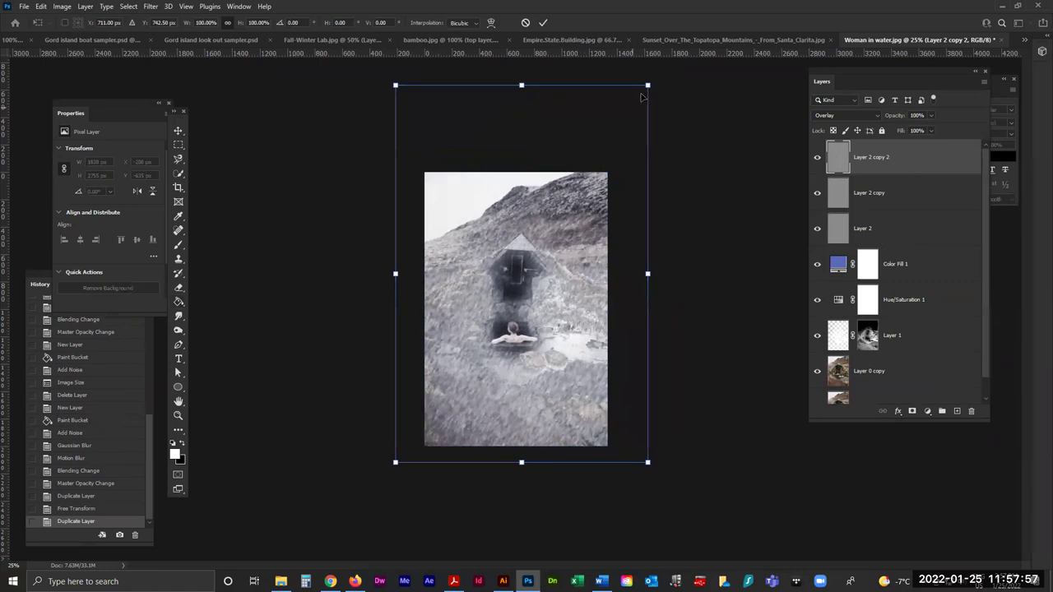
pyautogui.moveTo(646, 464); pyautogui.dragTo(738, 561)
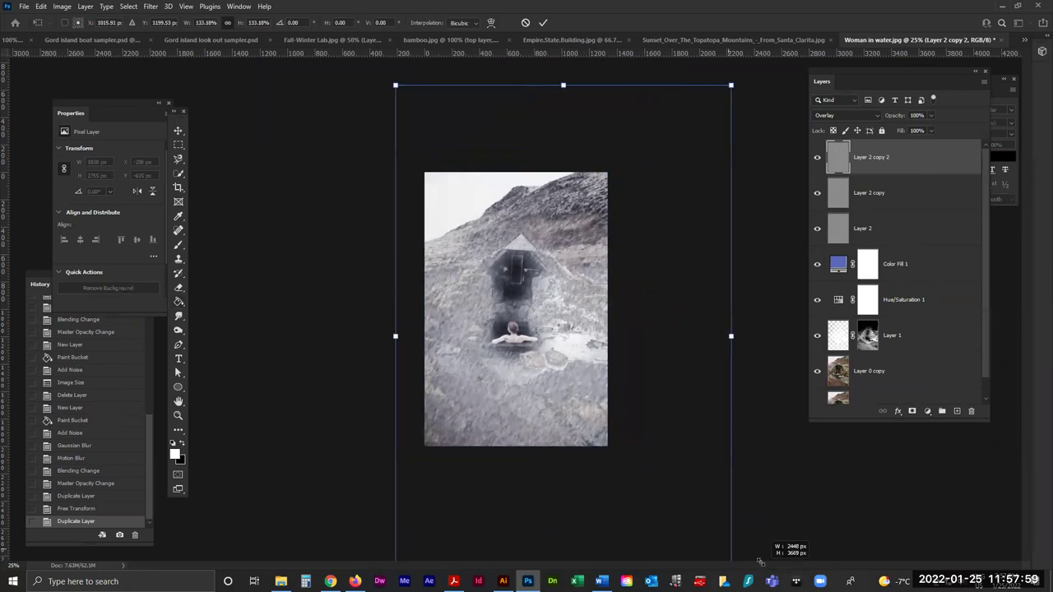
pyautogui.press('Return')
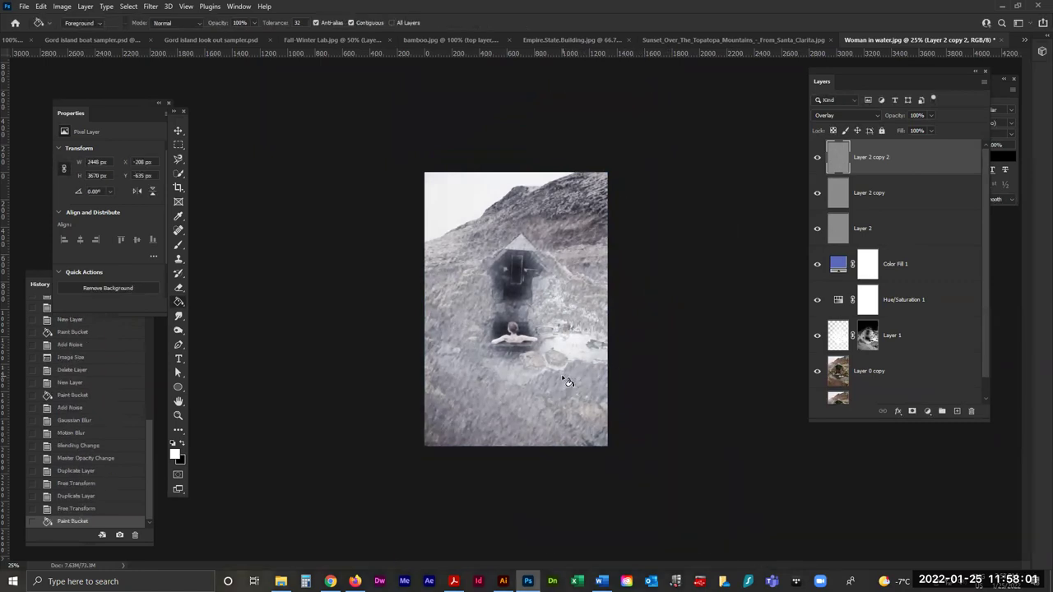
pyautogui.click(559, 360)
pyautogui.click(891, 388)
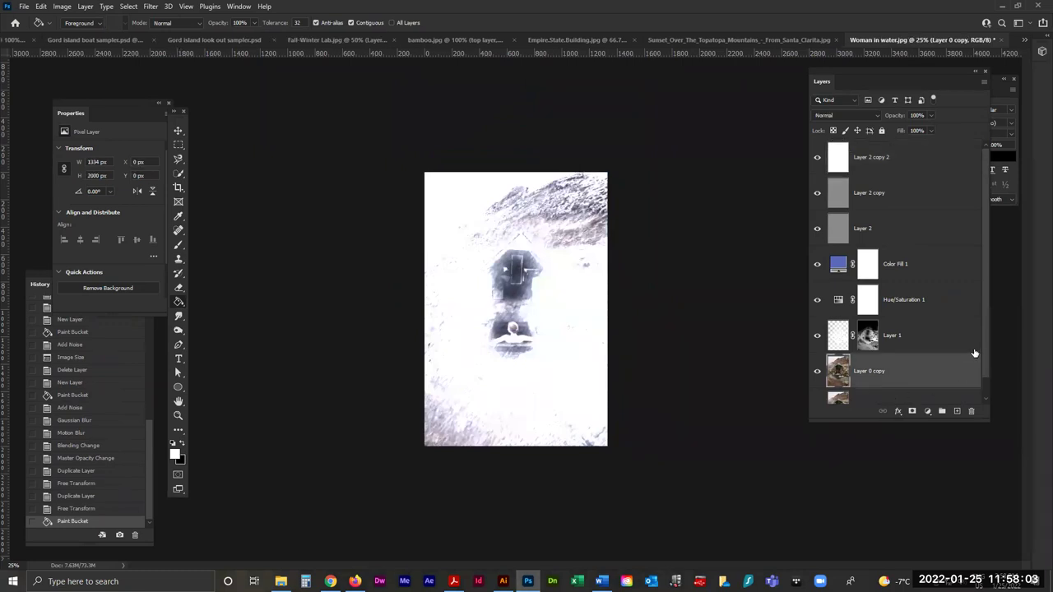
pyautogui.scroll(-1, 904, 383)
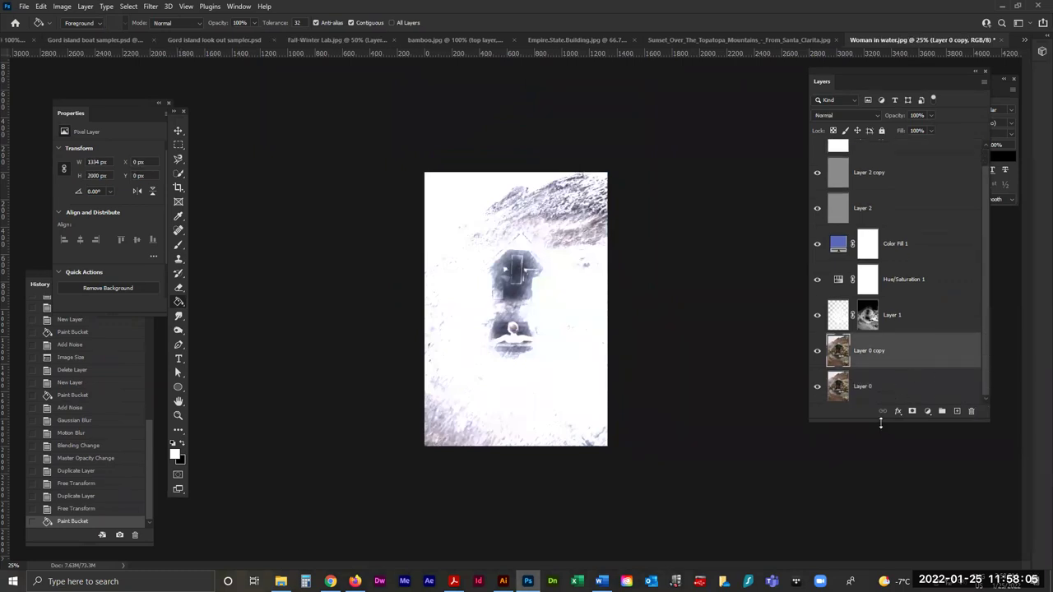
# Move Layer 0 above Color Fill 1 and set its blend mode to Soft Light.
pyautogui.moveTo(880, 423); pyautogui.dragTo(883, 499)
pyautogui.moveTo(884, 417); pyautogui.dragTo(884, 245)
pyautogui.click(877, 115)
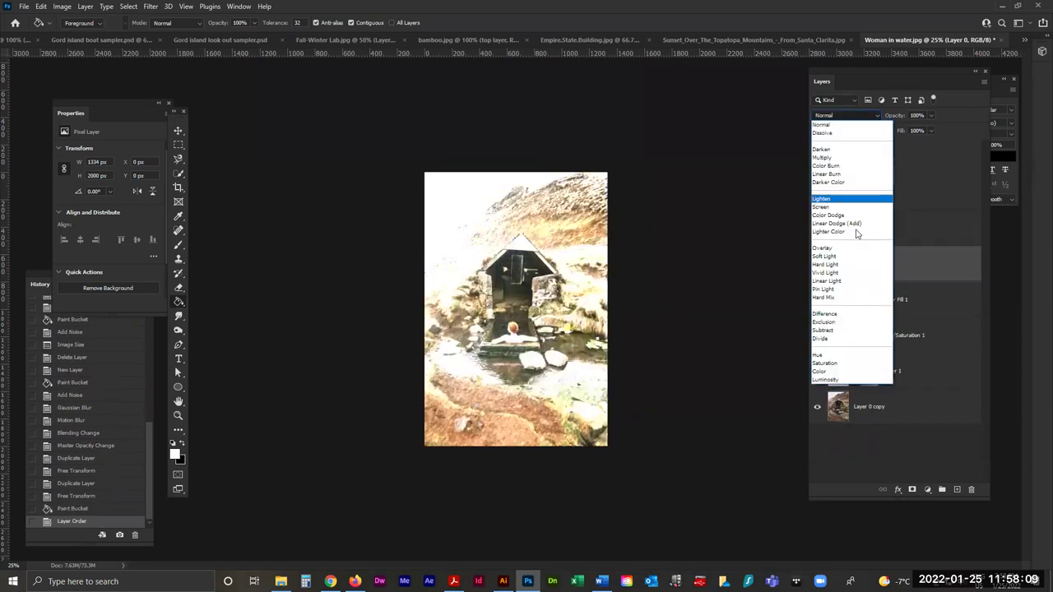
pyautogui.click(850, 259)
# Lower Layer 0's opacity to about 9%, keep Soft Light, and hide Layer 2 copy 2.
pyautogui.click(931, 115)
pyautogui.click(886, 129)
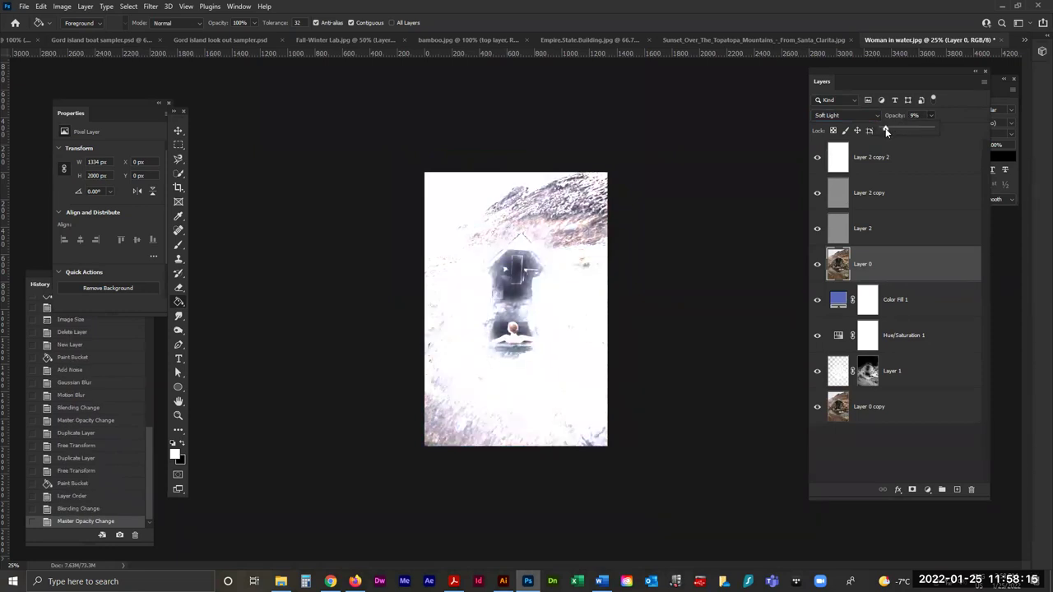
pyautogui.click(876, 113)
pyautogui.click(876, 112)
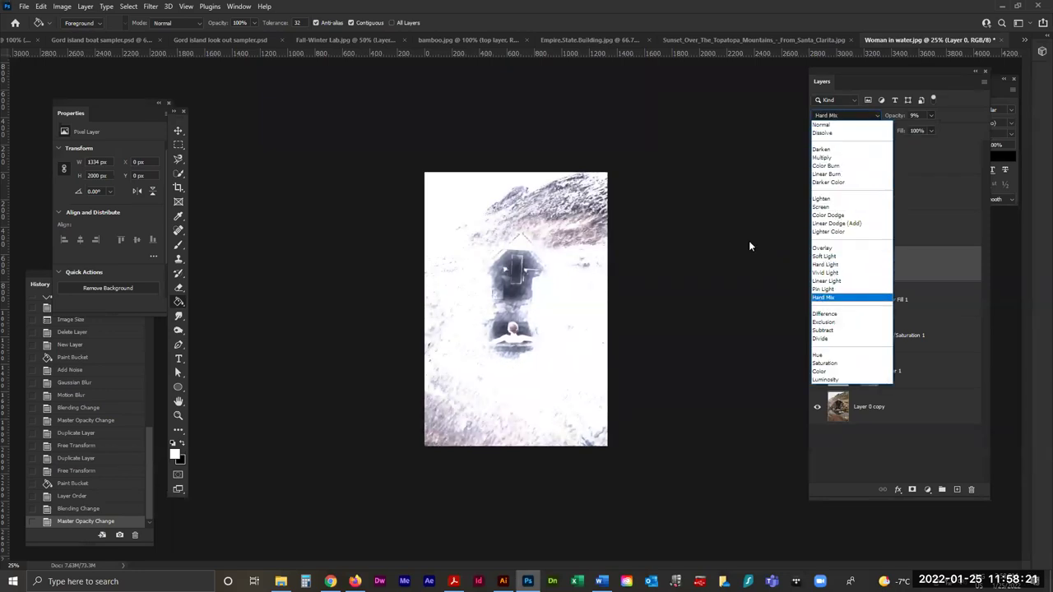
pyautogui.click(825, 256)
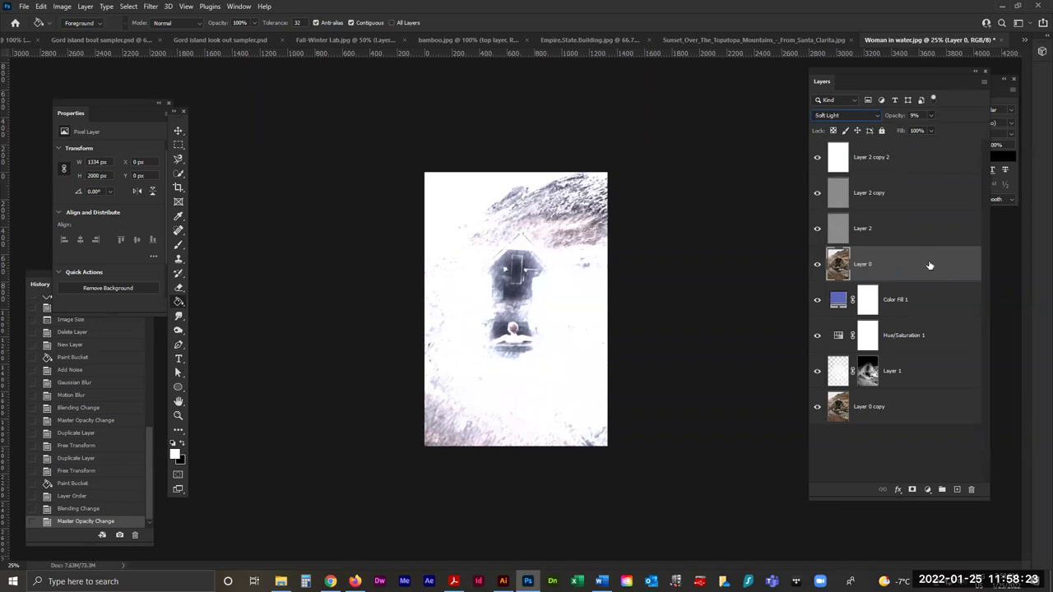
pyautogui.click(891, 156)
pyautogui.click(817, 157)
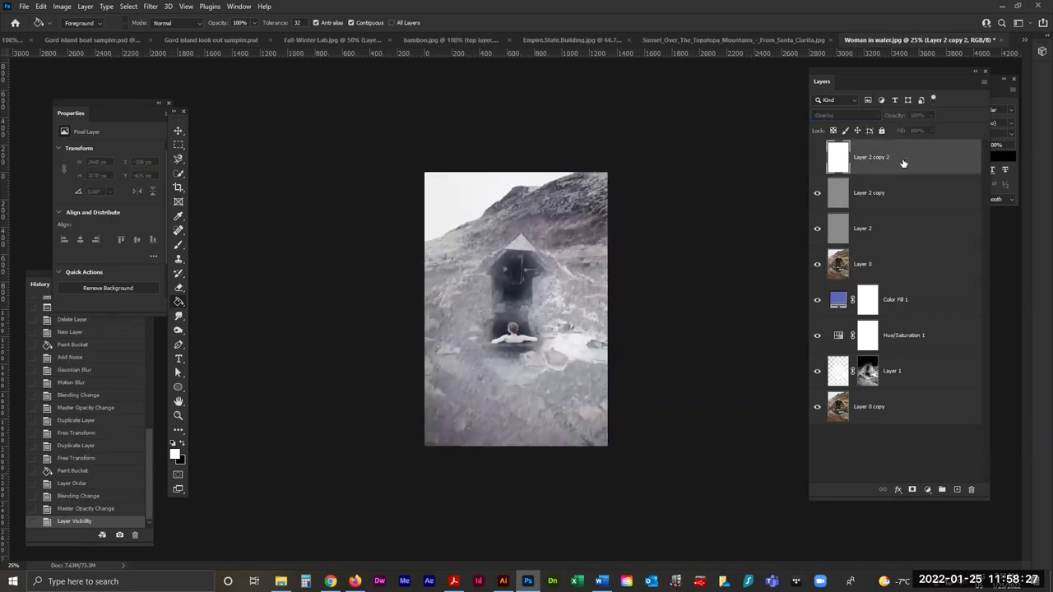
# Delete the white Layer 2 copy 2 and add a new Layer 2 copy duplicate enlarged about 133%.
pyautogui.press('Delete')
pyautogui.moveTo(903, 164); pyautogui.dragTo(960, 490)
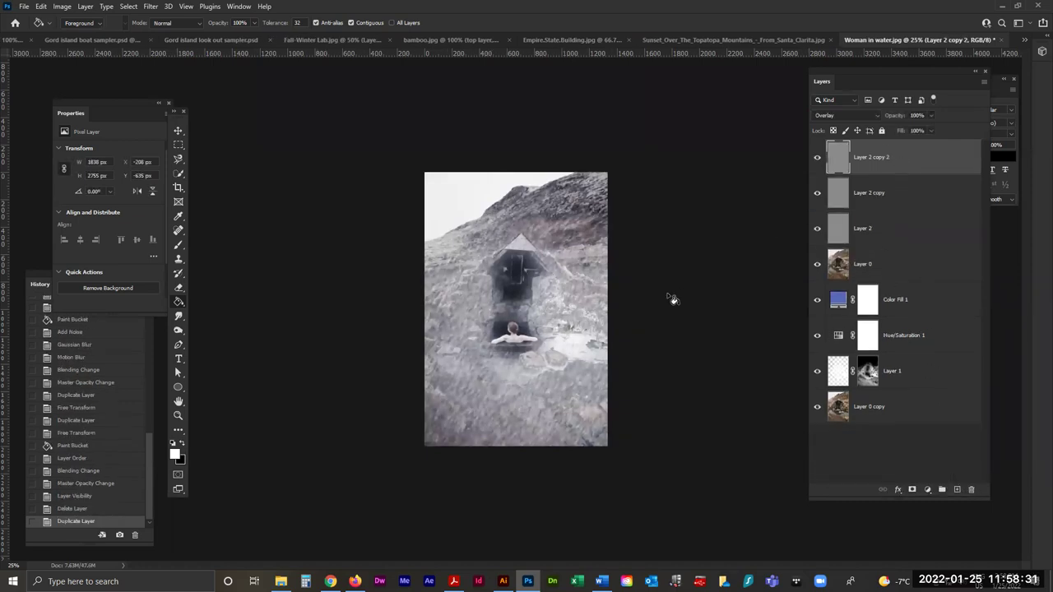
pyautogui.hotkey('ctrl', 't')
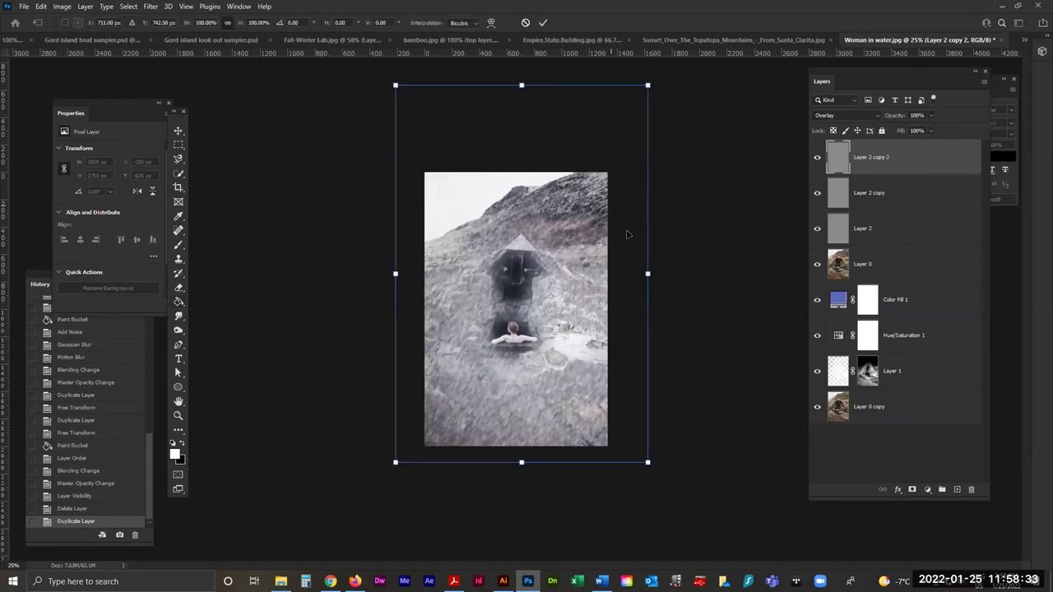
pyautogui.moveTo(649, 463); pyautogui.dragTo(790, 556)
pyautogui.press('Return')
# Switch to the Paint Bucket, select Layer 0, then target Layer 1's mask.
pyautogui.press('g')
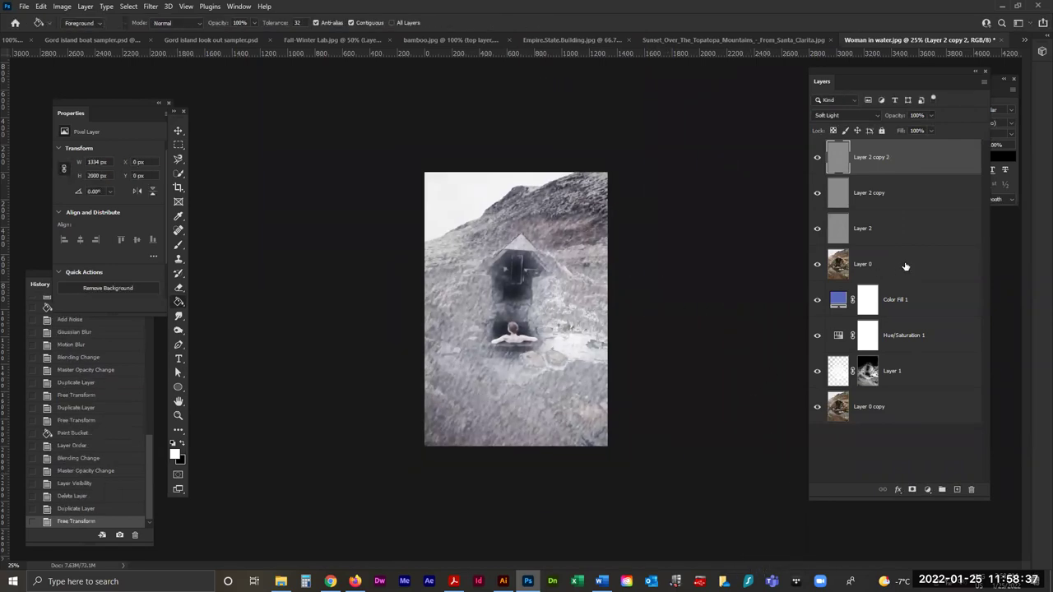
pyautogui.click(905, 266)
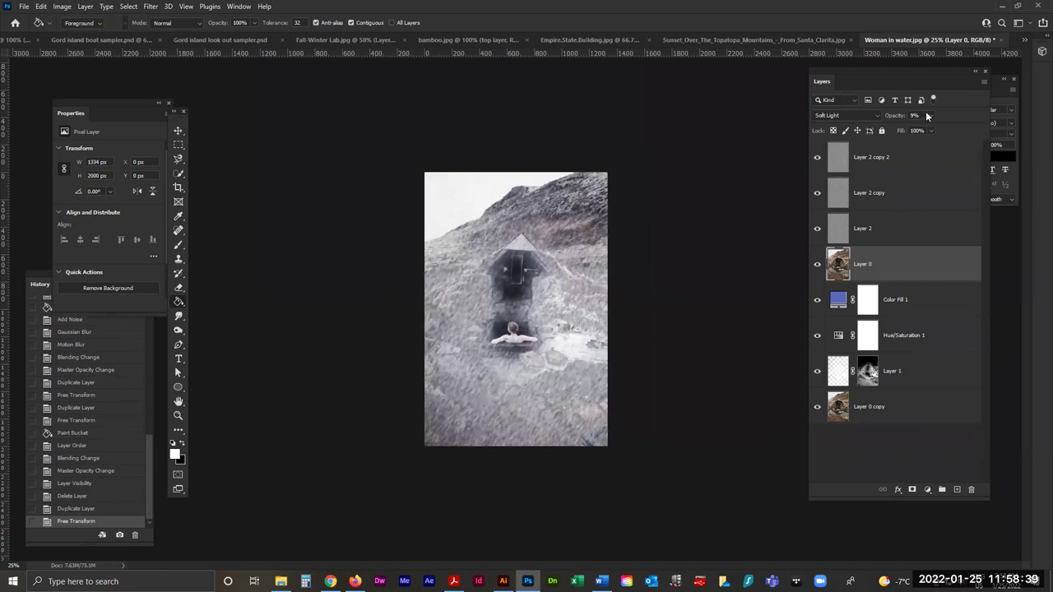
pyautogui.click(867, 372)
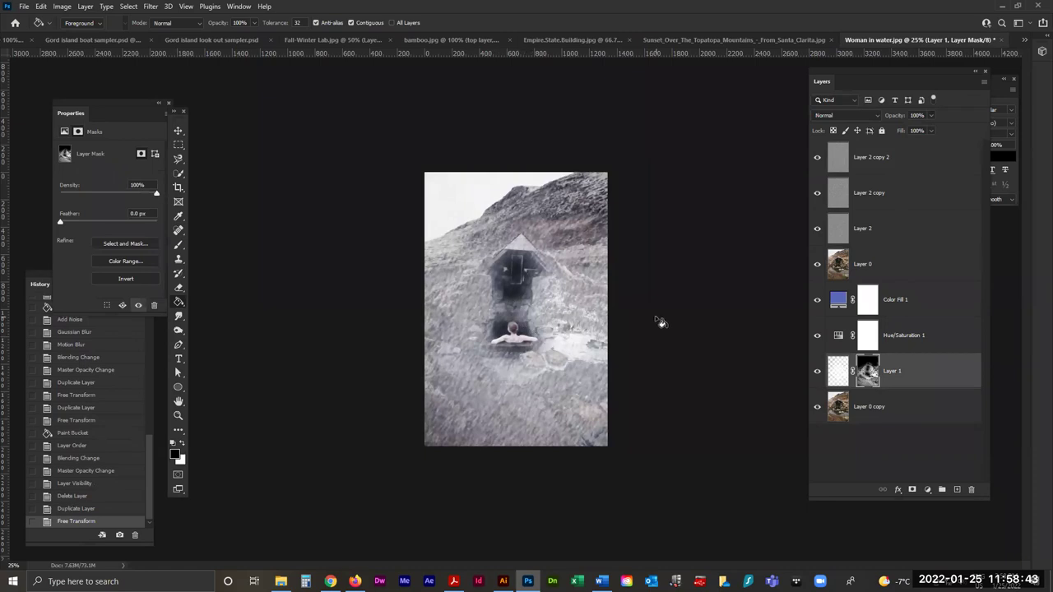
# Zoom in and paint white onto the centre of Layer 1's mask with the brush.
pyautogui.hotkey('ctrl', '+')
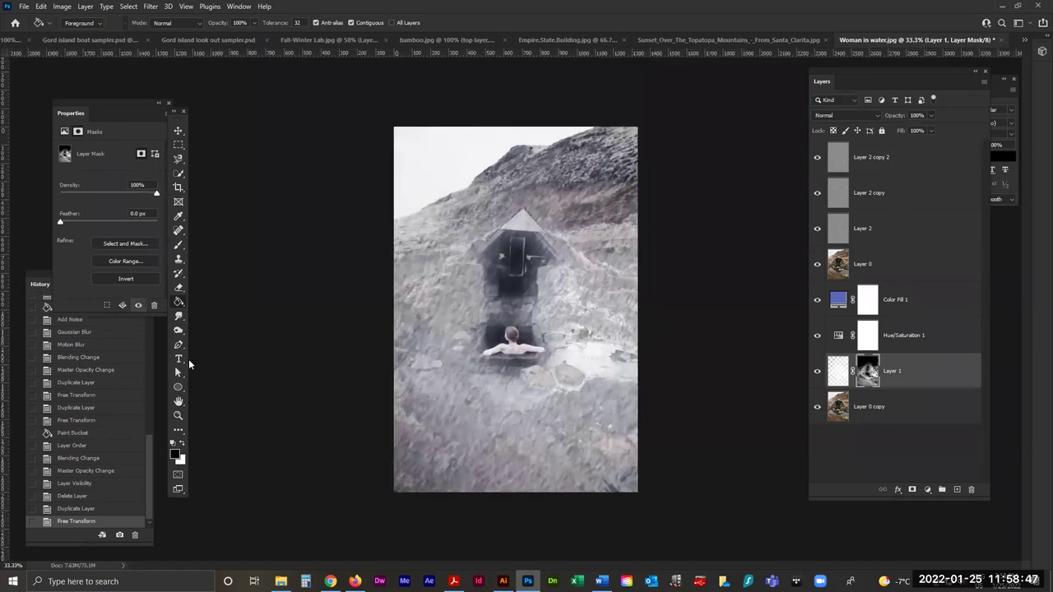
pyautogui.press('b')
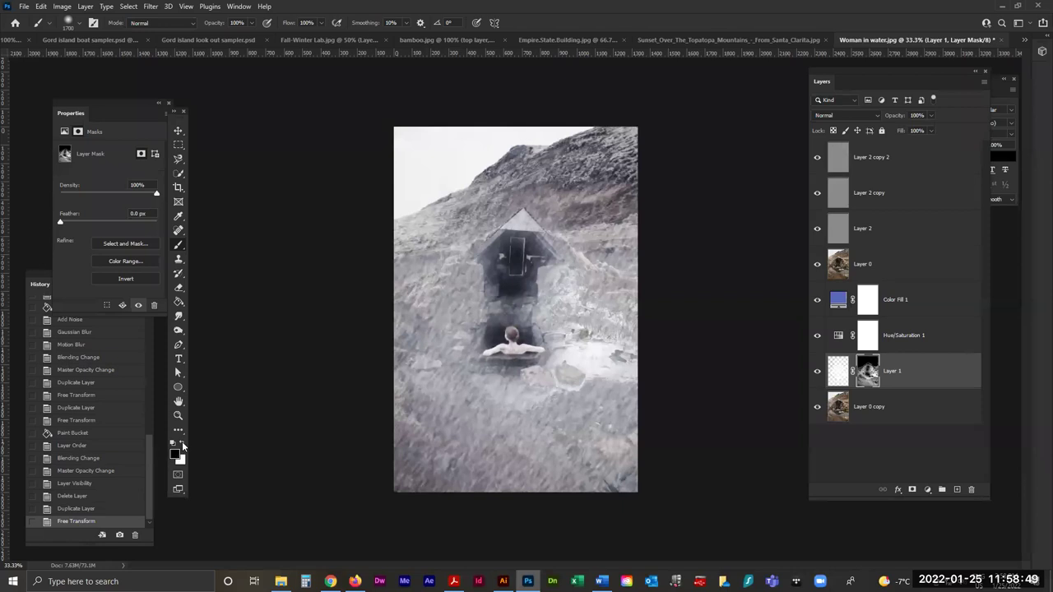
pyautogui.click(183, 447)
pyautogui.click(494, 337)
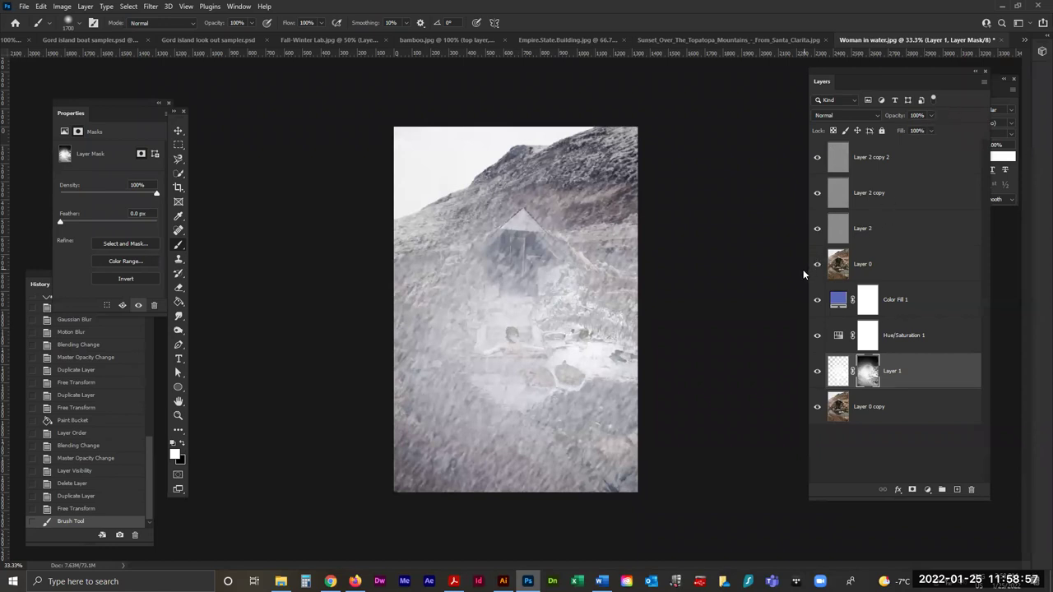
# With a ~900 px black brush, paint and undo over the hut and bather, then set Layer 1 opacity to 42%.
pyautogui.press('[')
pyautogui.press('[')
pyautogui.press('[')
pyautogui.press('[')
pyautogui.press('[')
pyautogui.press('[')
pyautogui.press('[')
pyautogui.press('[')
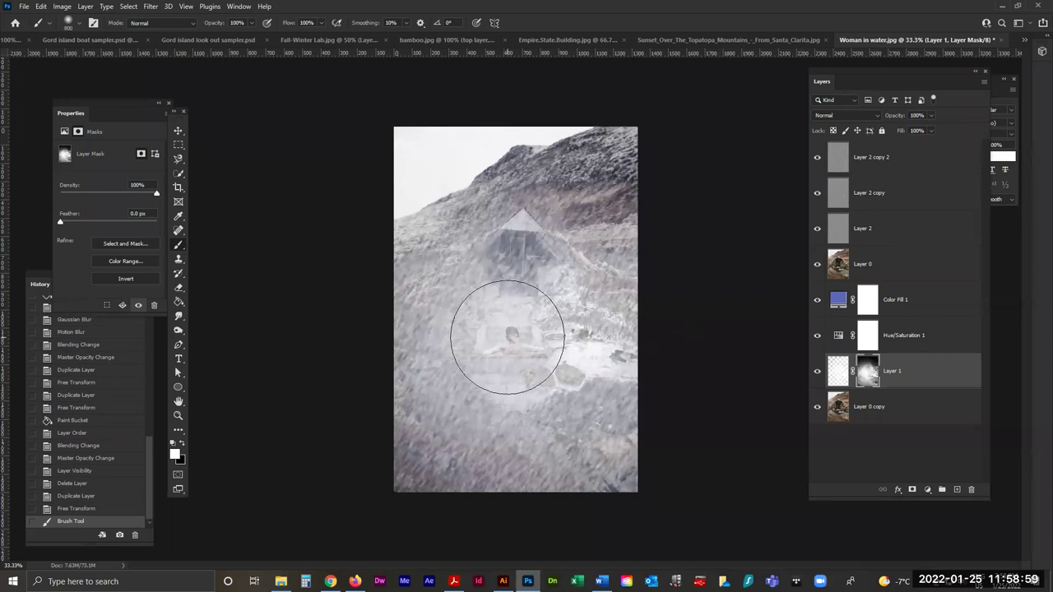
pyautogui.press('x')
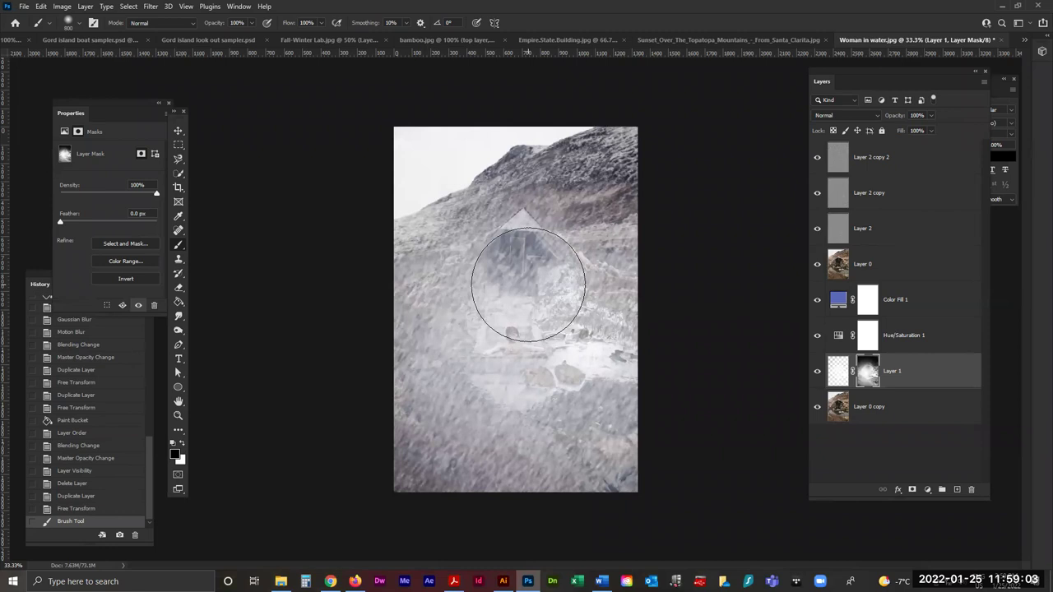
pyautogui.moveTo(525, 279)
pyautogui.mouseDown()
pyautogui.moveTo(501, 282)
pyautogui.moveTo(503, 388)
pyautogui.mouseUp()
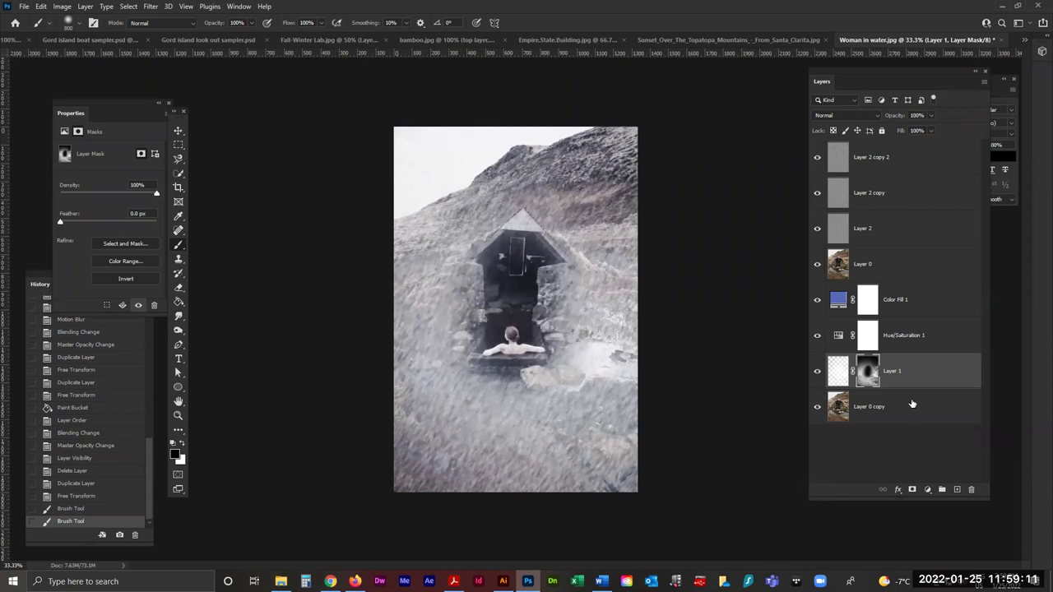
pyautogui.hotkey('ctrl', 'z')
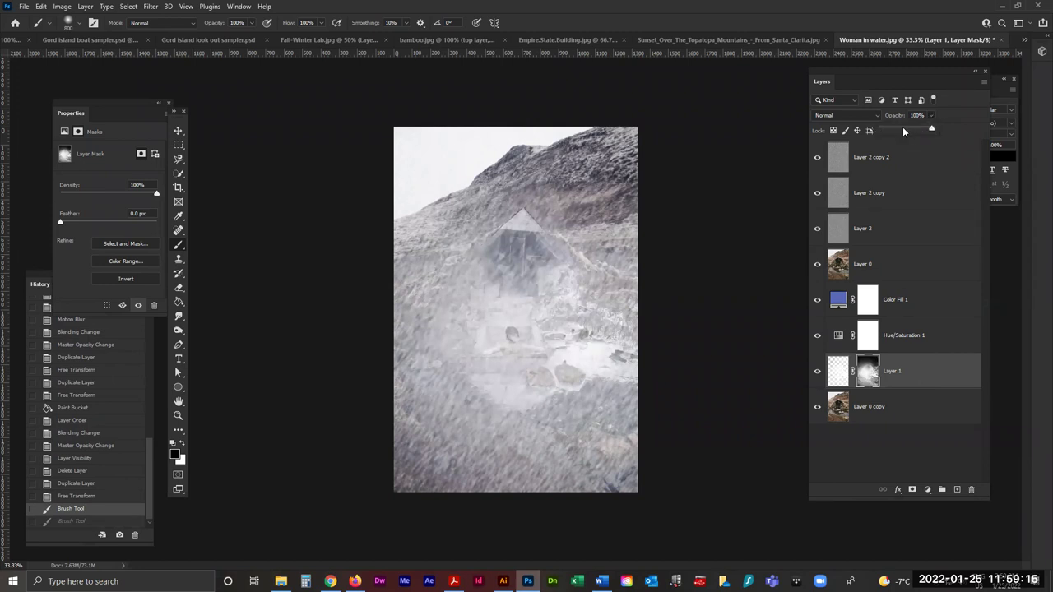
pyautogui.moveTo(903, 127); pyautogui.dragTo(903, 128)
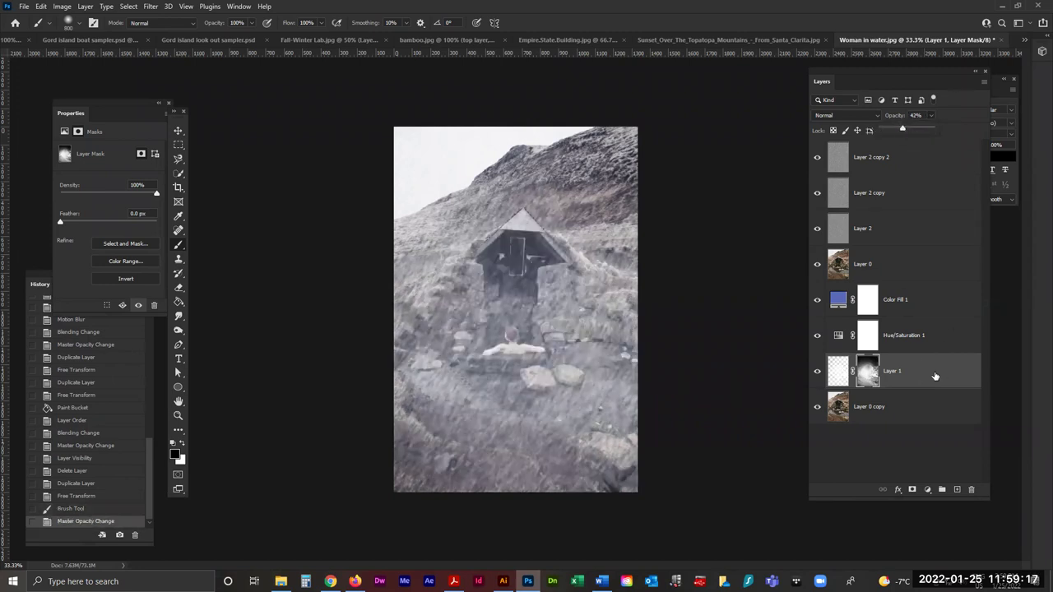
pyautogui.click(838, 371)
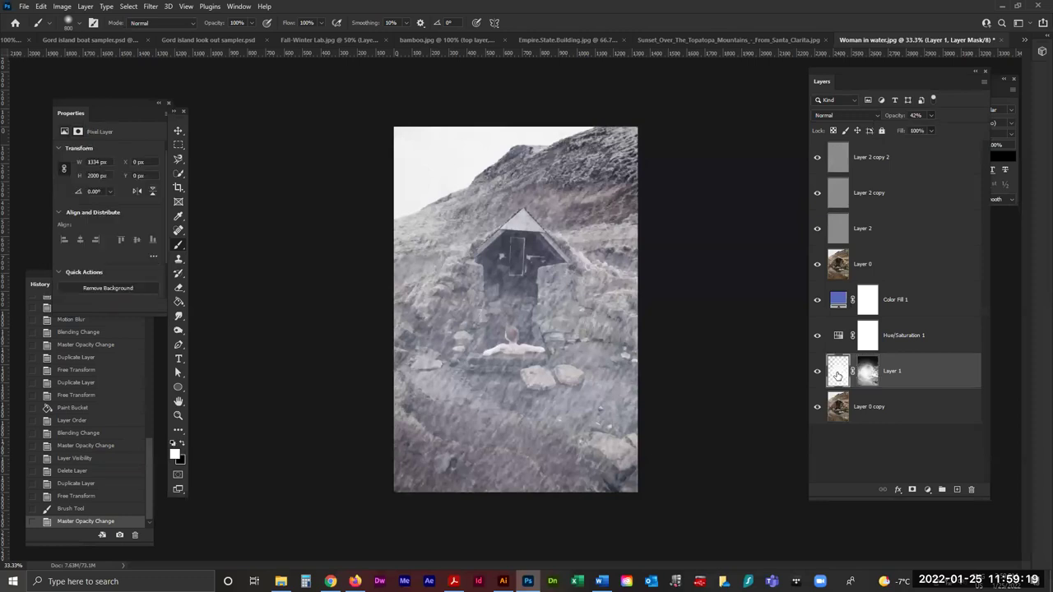
# Hide and reshow Layer 2 copy 2 through Layer 1 to compare, then view Fall-Winter Lab.jpg.
pyautogui.press('v')
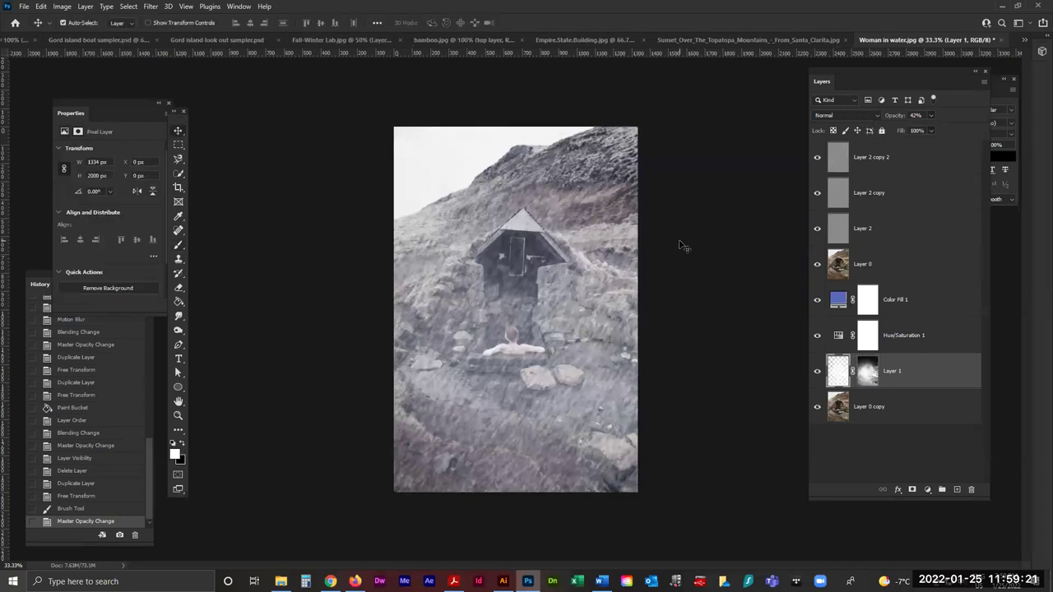
pyautogui.moveTo(817, 158); pyautogui.dragTo(818, 370)
pyautogui.moveTo(820, 164); pyautogui.dragTo(818, 374)
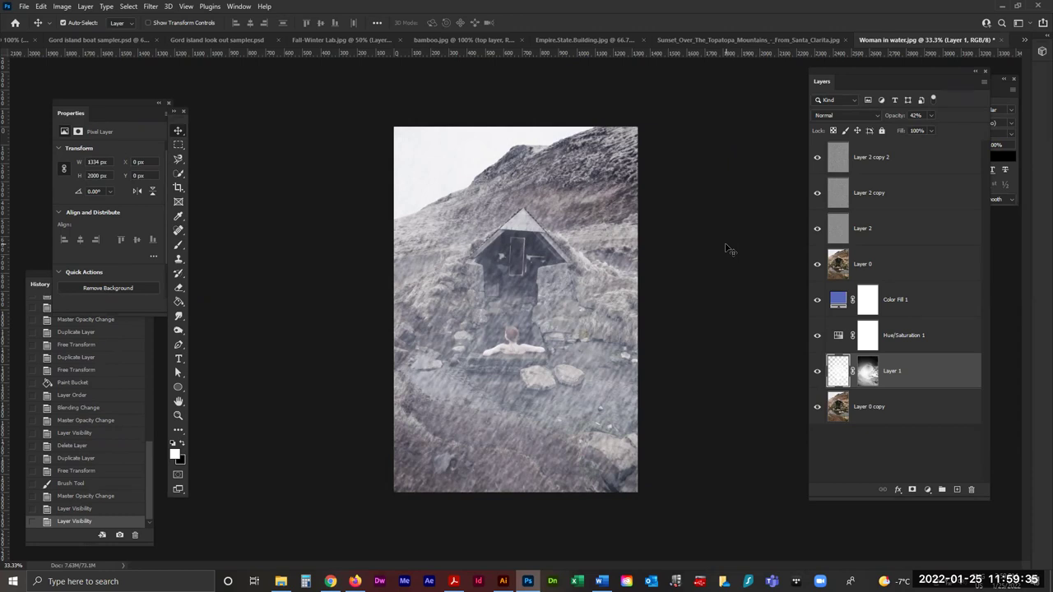
pyautogui.click(334, 39)
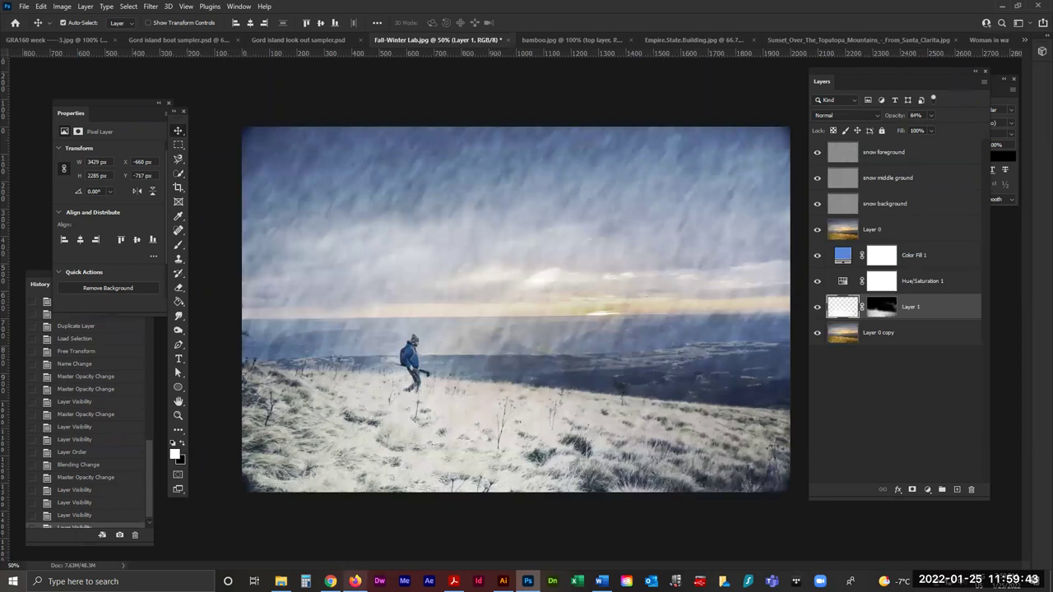
pyautogui.click(355, 581)
# Scroll the course page's warm-to-cool before/after examples to the bridge image, then return to Photoshop.
pyautogui.scroll(-10, 678, 363)
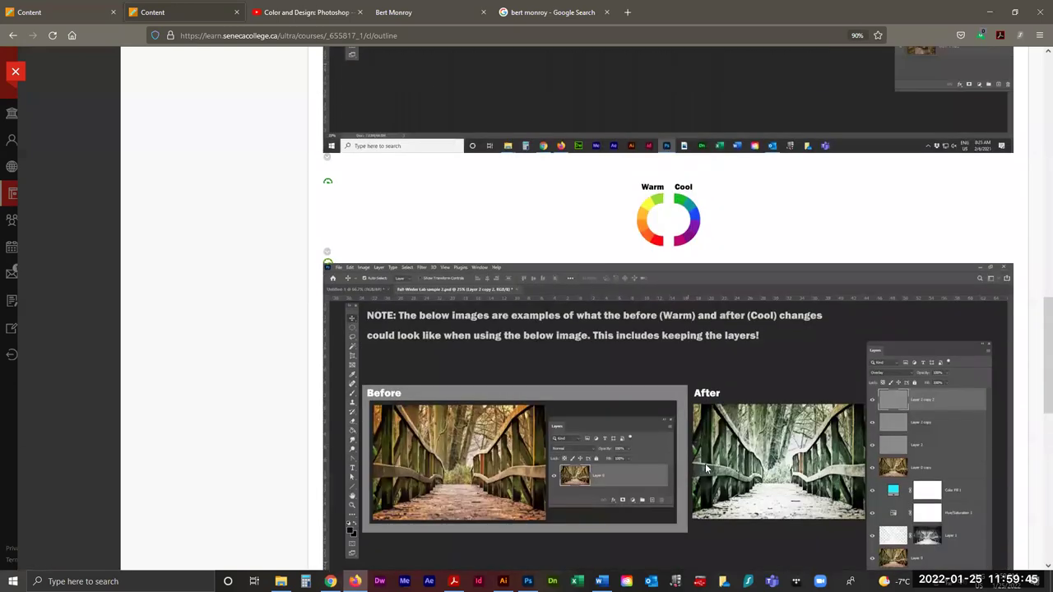
pyautogui.scroll(6, 528, 320)
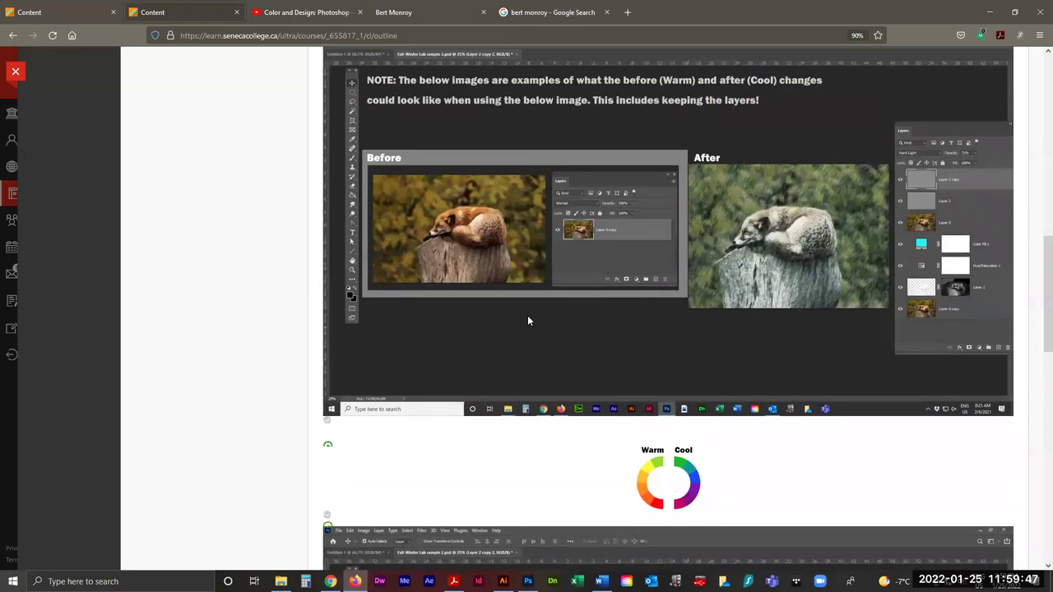
pyautogui.scroll(10, 481, 242)
pyautogui.scroll(-9, 481, 243)
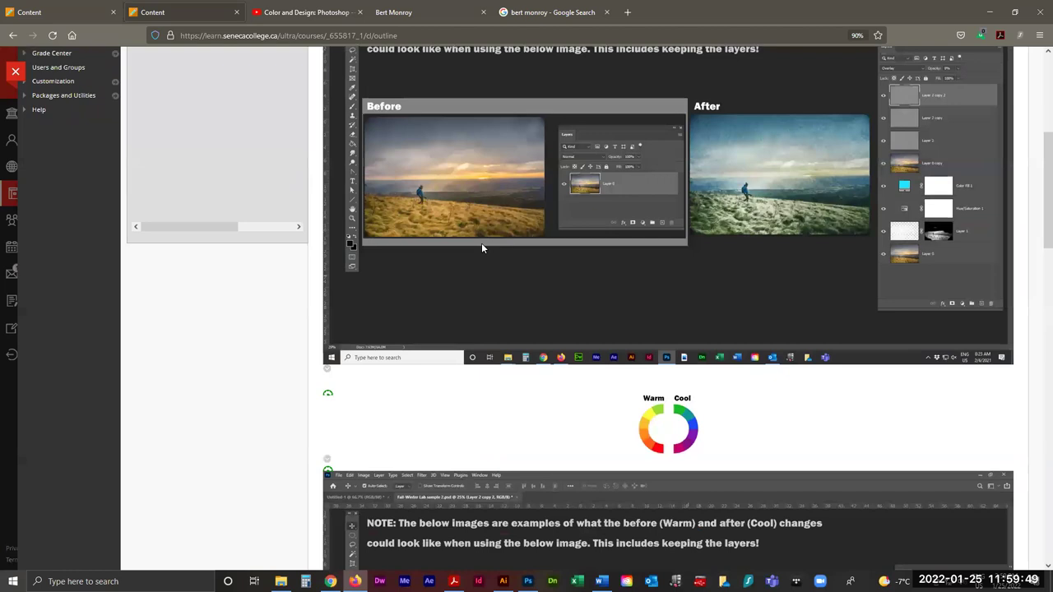
pyautogui.scroll(-5, 481, 248)
pyautogui.scroll(5, 481, 249)
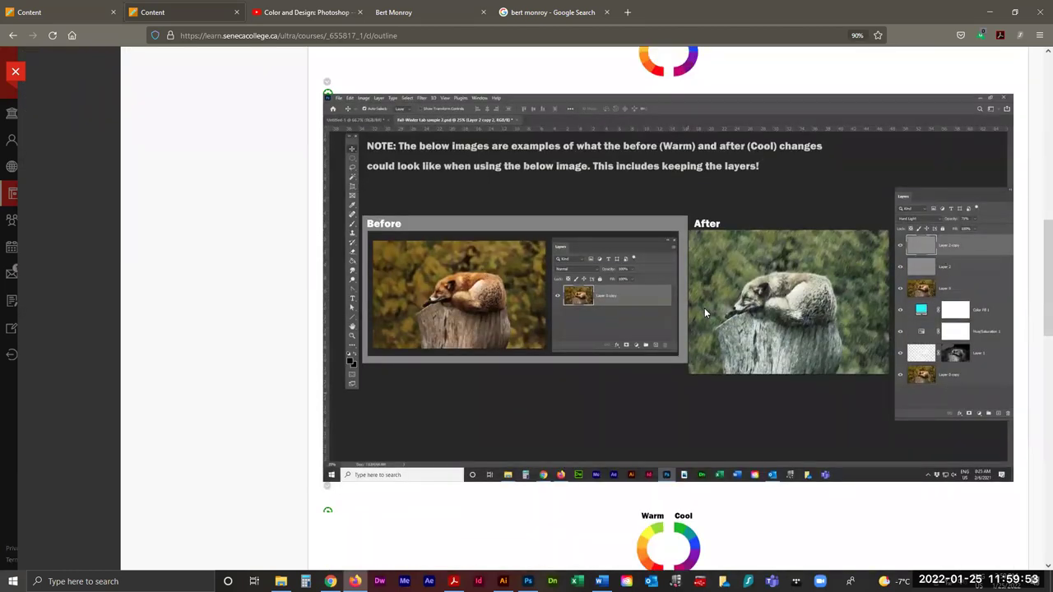
pyautogui.scroll(-12, 820, 363)
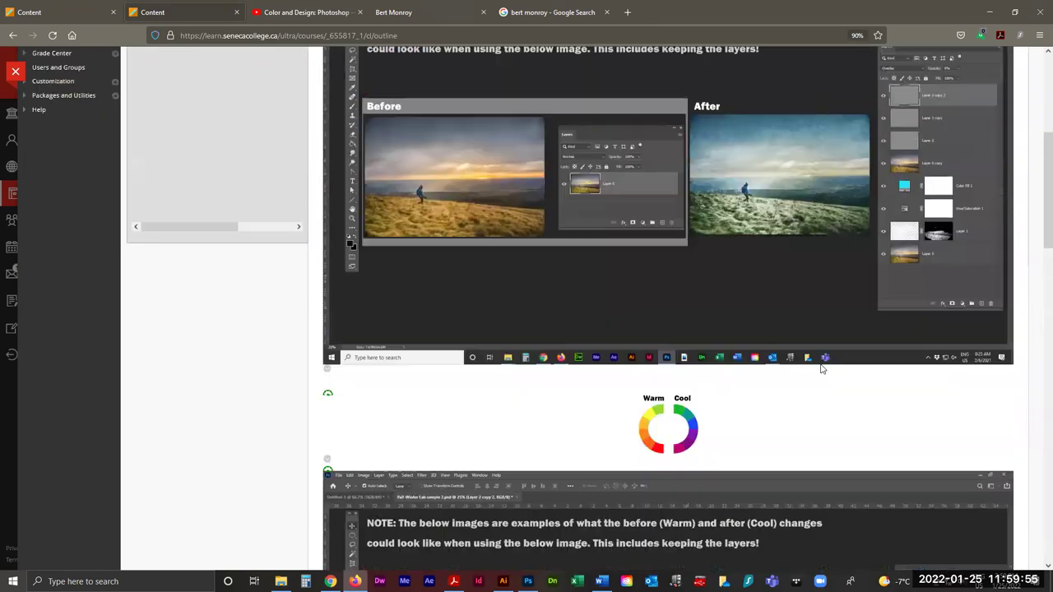
pyautogui.scroll(2, 826, 364)
pyautogui.scroll(-6, 870, 362)
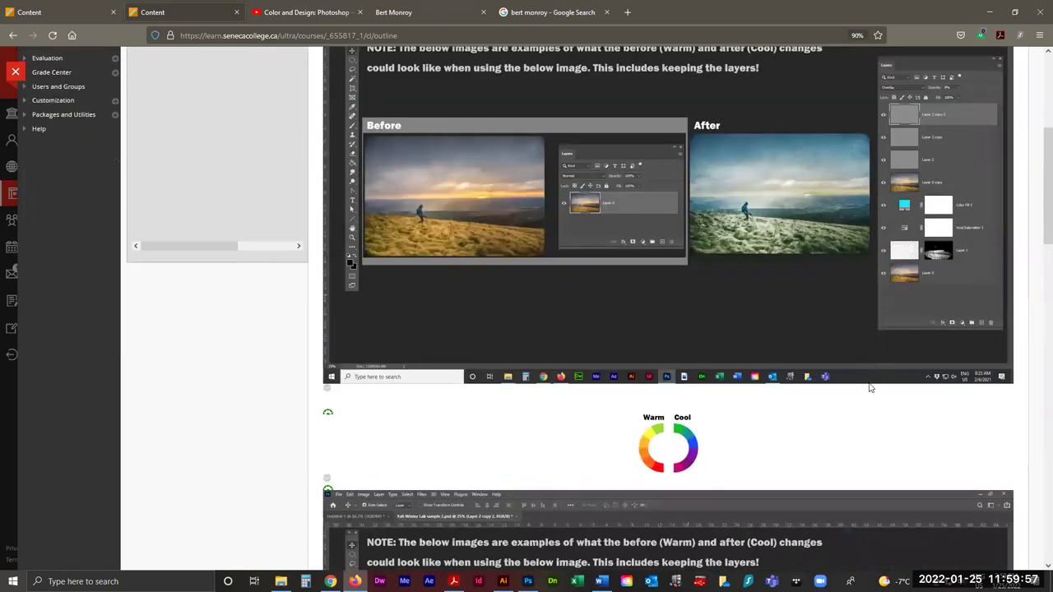
pyautogui.scroll(-6, 788, 344)
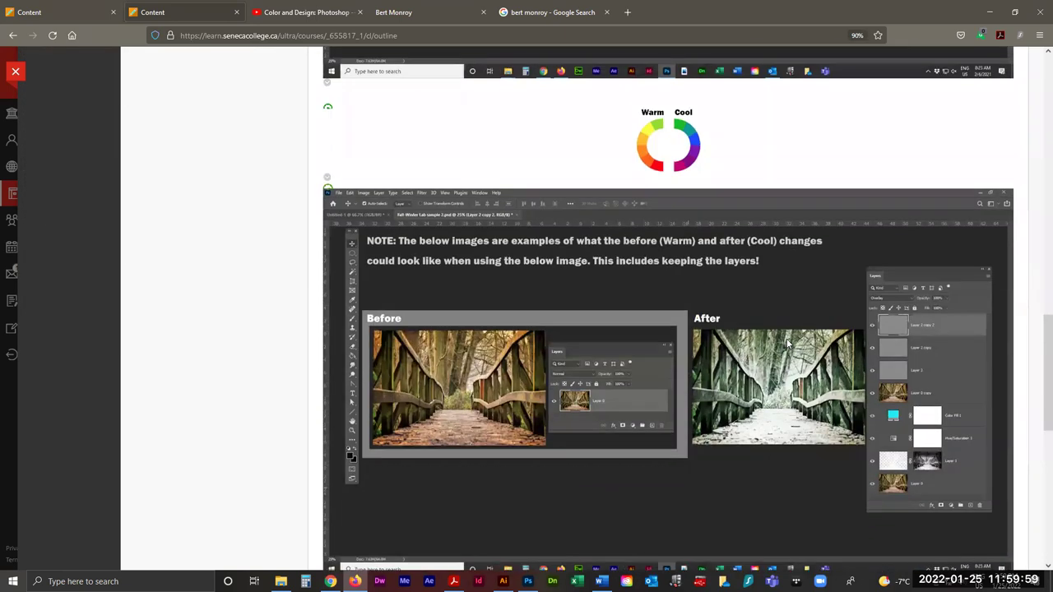
pyautogui.click(527, 581)
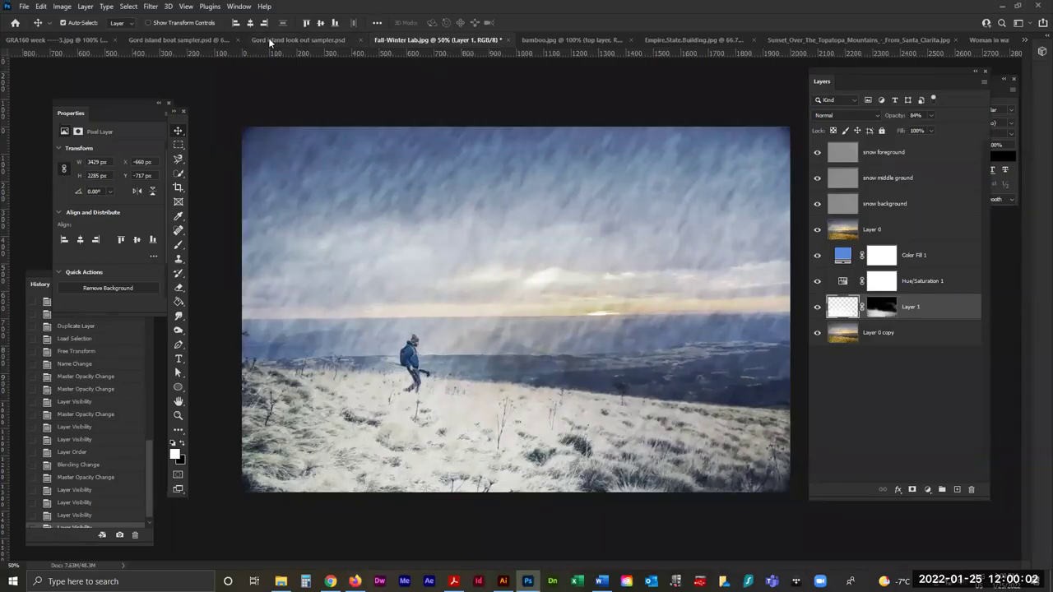
# In Gord island boat sampler, toggle Layer 1 copy, discard a duplicate, and show the HUE and SATURATION text.
pyautogui.click(195, 38)
pyautogui.click(816, 312)
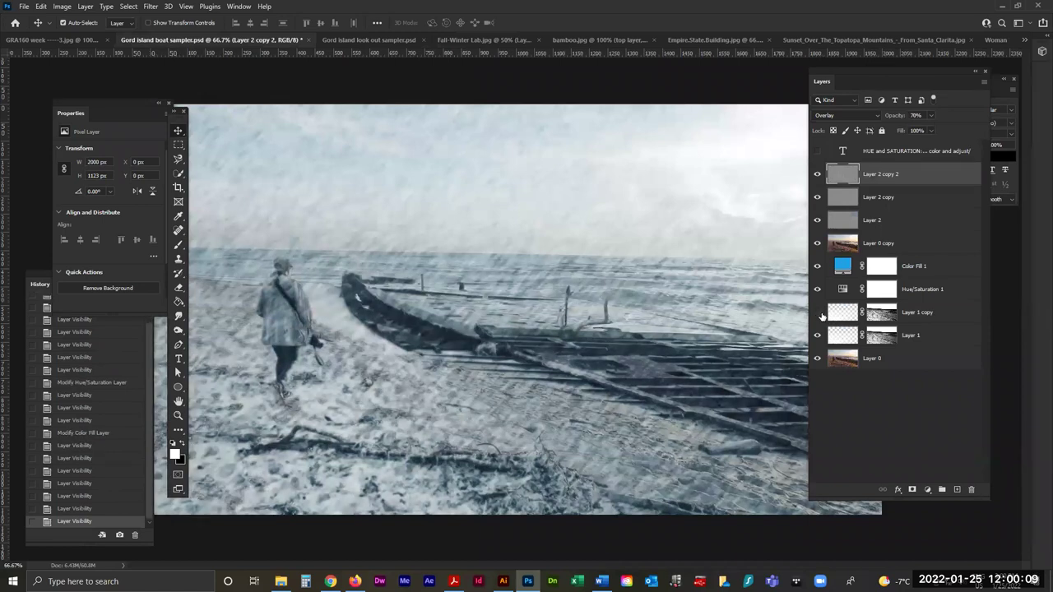
pyautogui.click(817, 313)
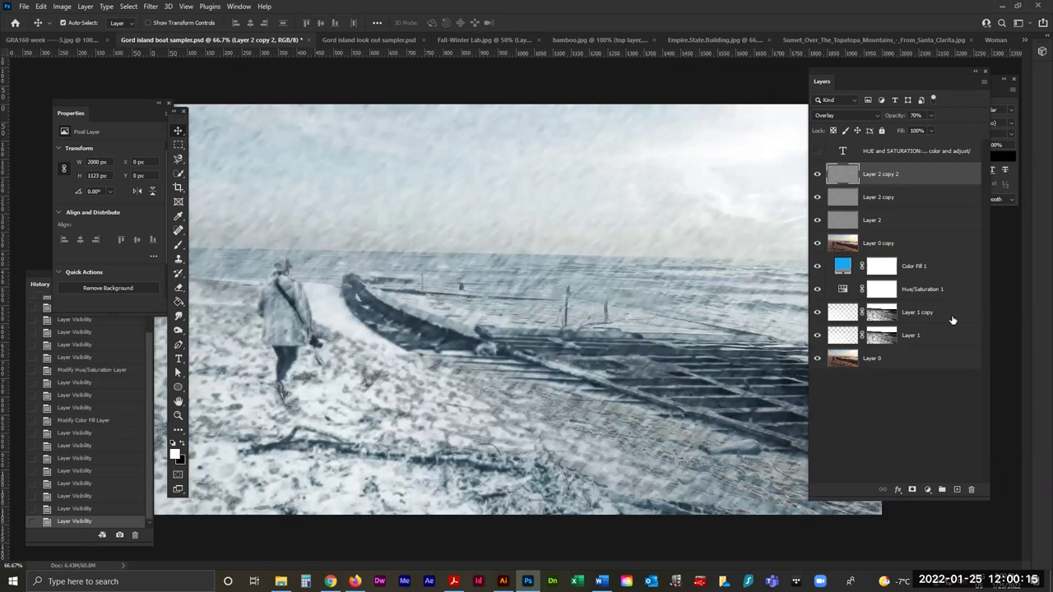
pyautogui.moveTo(943, 313); pyautogui.dragTo(957, 491)
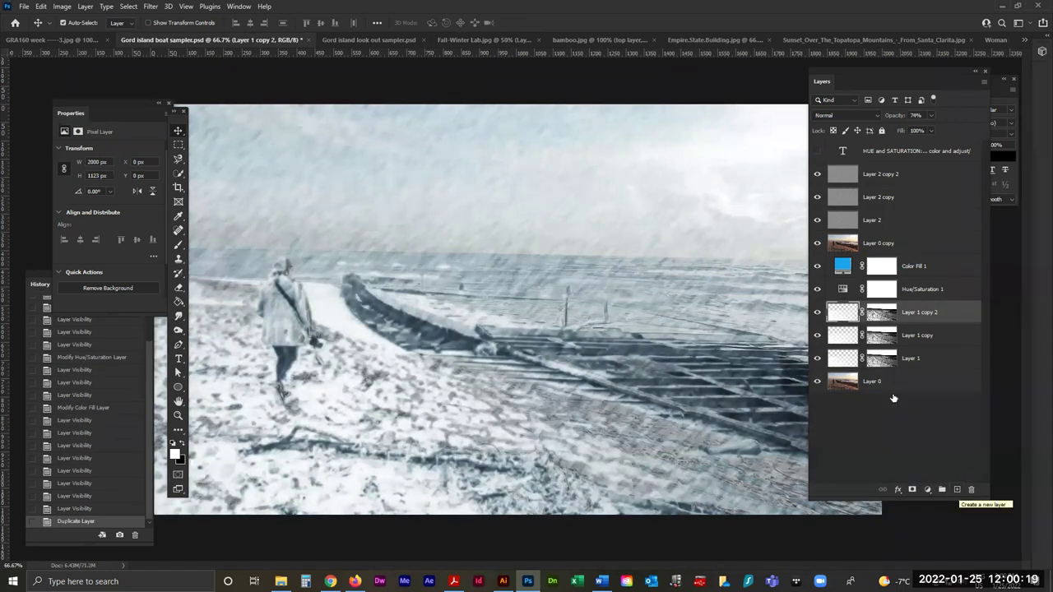
pyautogui.click(817, 312)
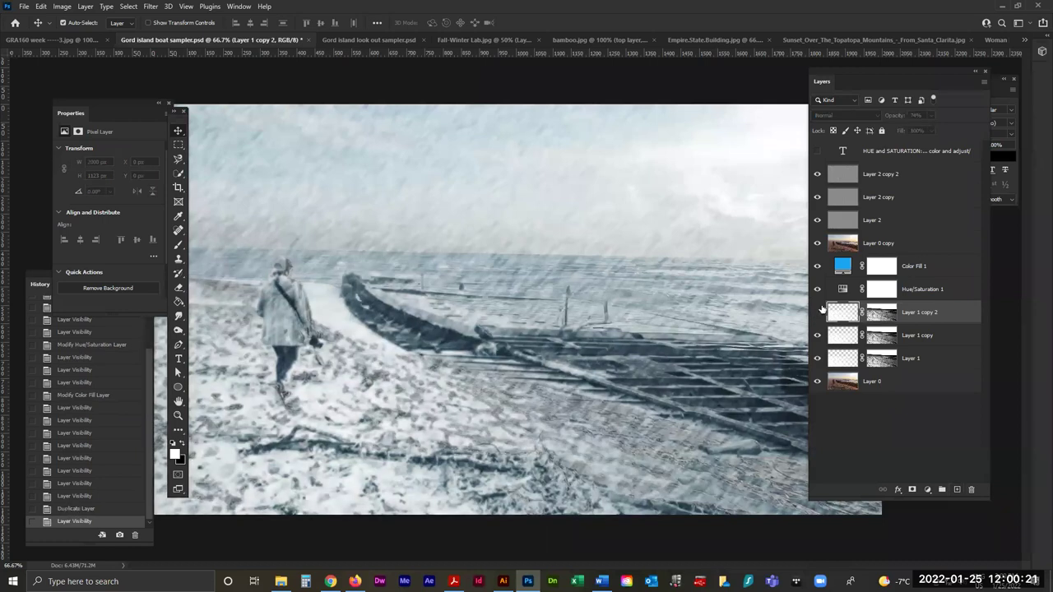
pyautogui.click(817, 151)
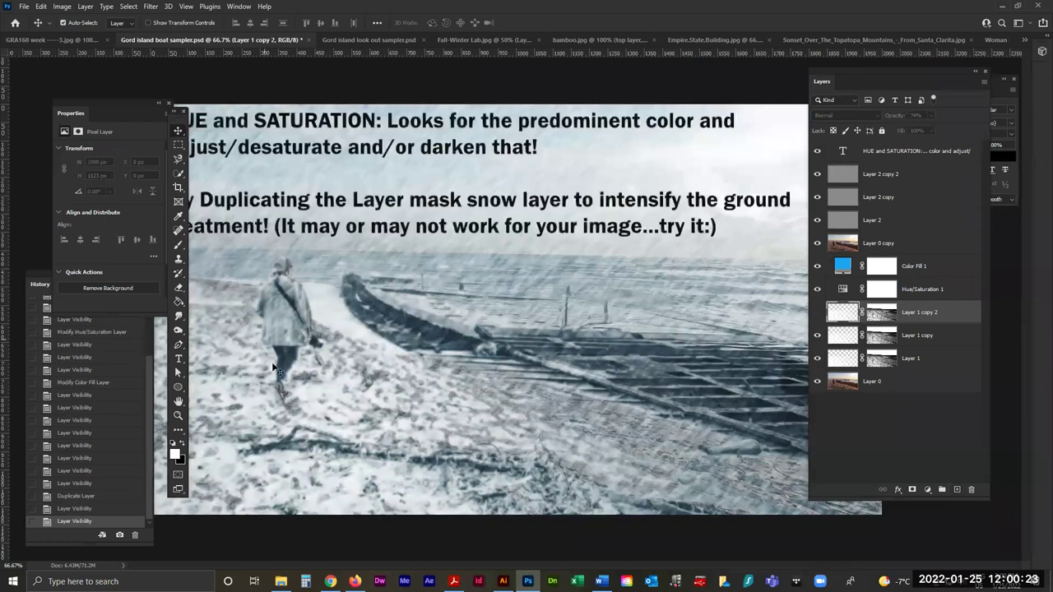
pyautogui.moveTo(948, 315); pyautogui.dragTo(972, 491)
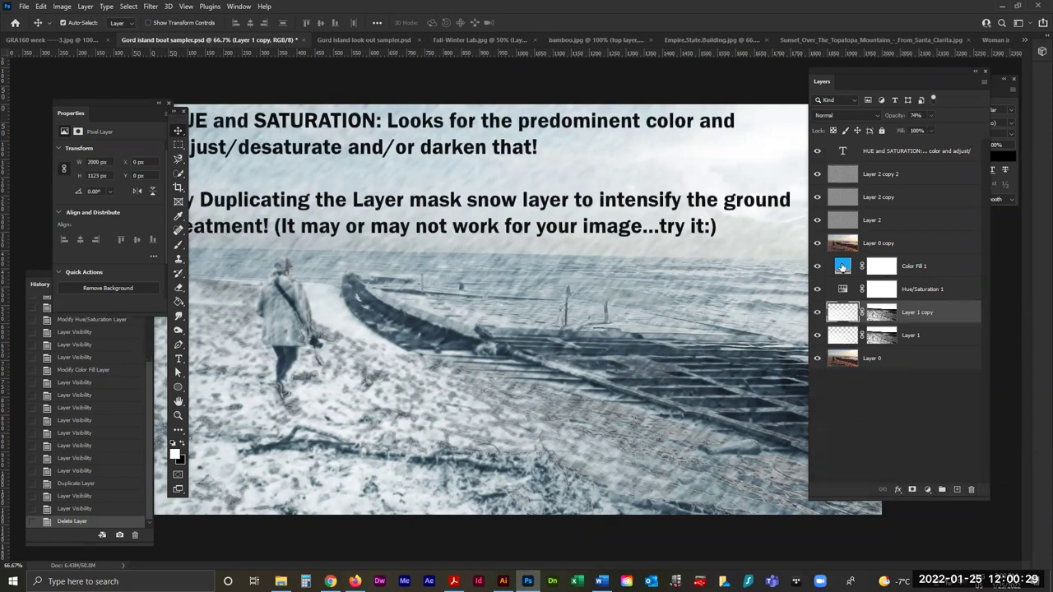
# Inspect Color Fill 1's cool fill colour without changing it and float the Properties panel.
pyautogui.click(841, 266)
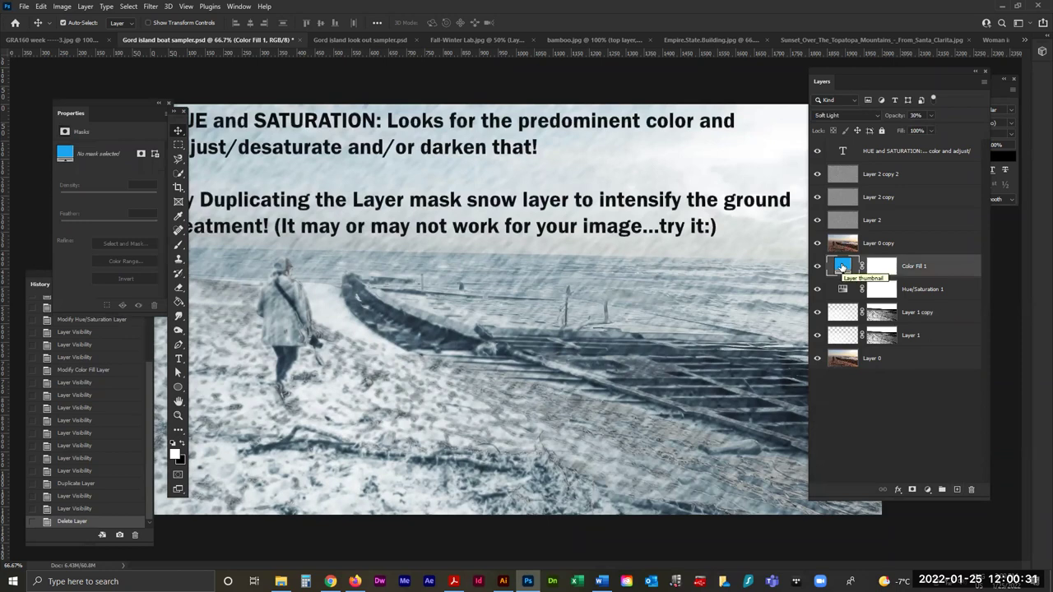
pyautogui.doubleClick(842, 266)
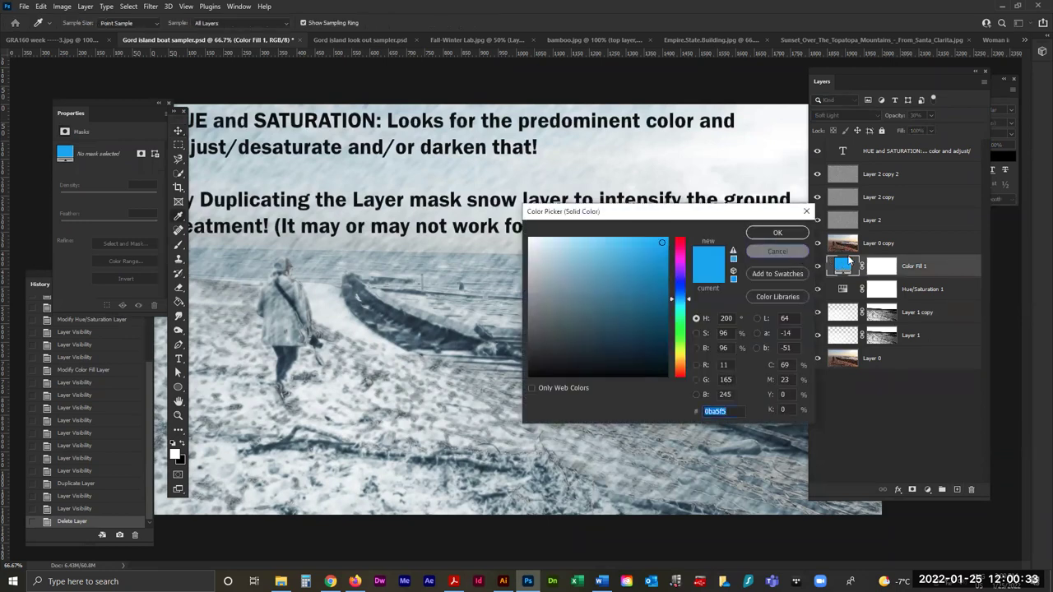
pyautogui.click(777, 251)
pyautogui.click(880, 266)
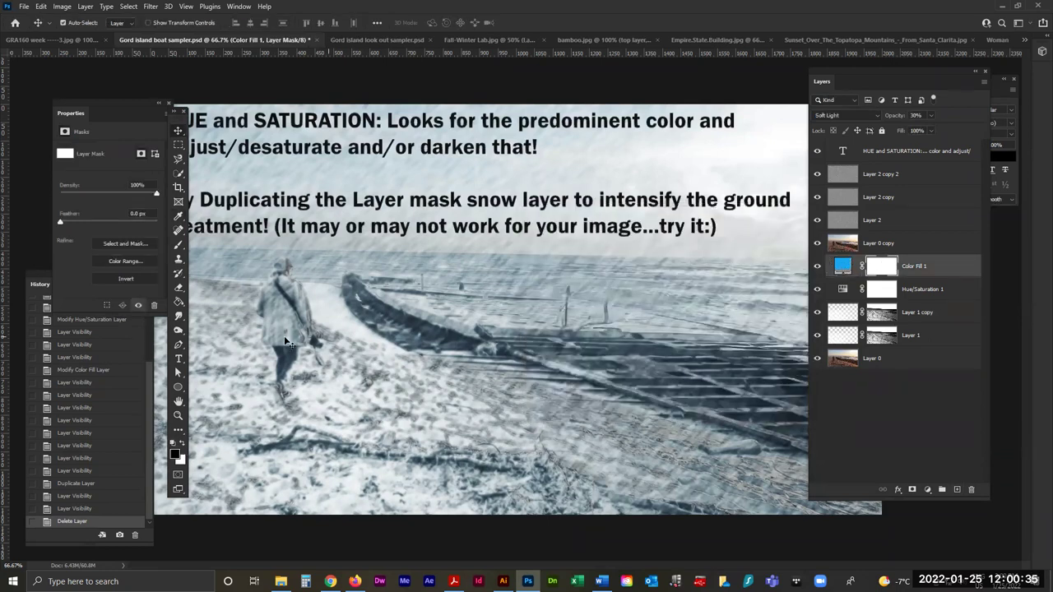
pyautogui.moveTo(84, 98); pyautogui.dragTo(366, 93)
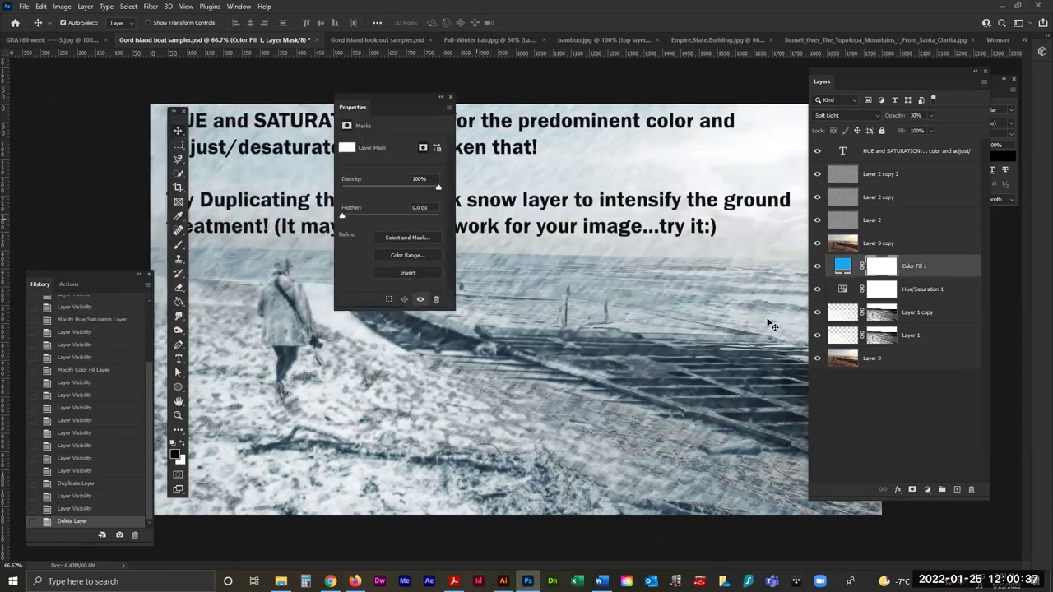
pyautogui.click(843, 266)
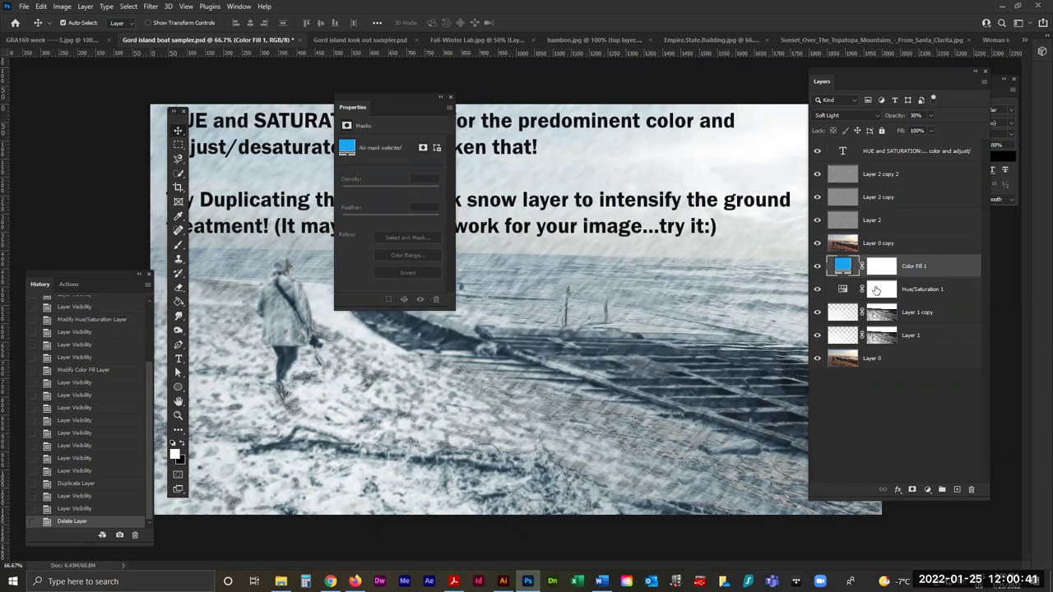
# View Hue/Saturation 1's desaturation settings, move the panel aside, and bring up the course page.
pyautogui.click(877, 289)
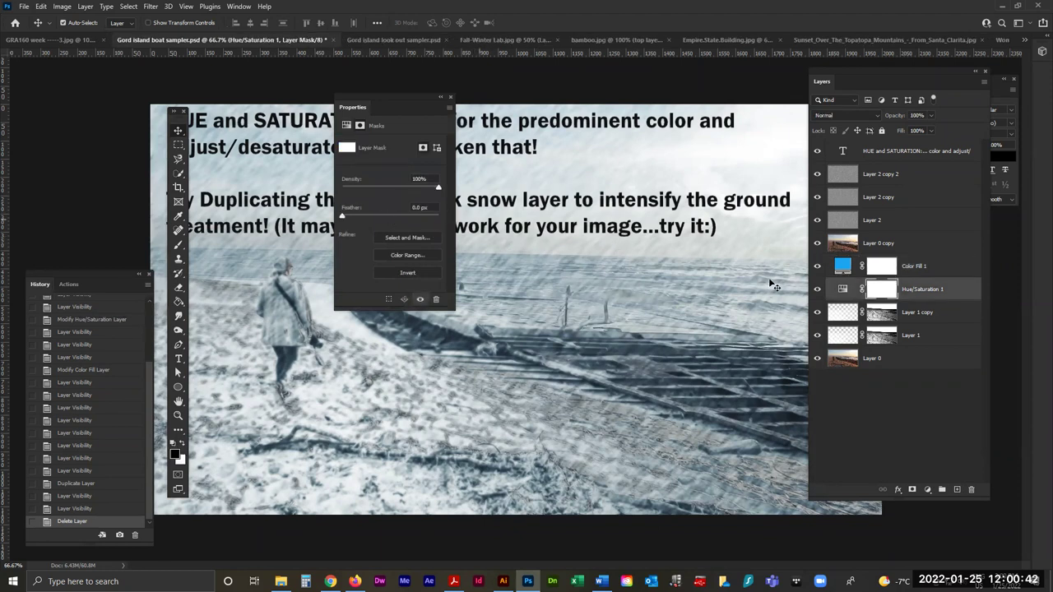
pyautogui.click(842, 289)
pyautogui.moveTo(353, 209)
pyautogui.mouseDown()
pyautogui.moveTo(400, 203)
pyautogui.moveTo(353, 209)
pyautogui.mouseUp()
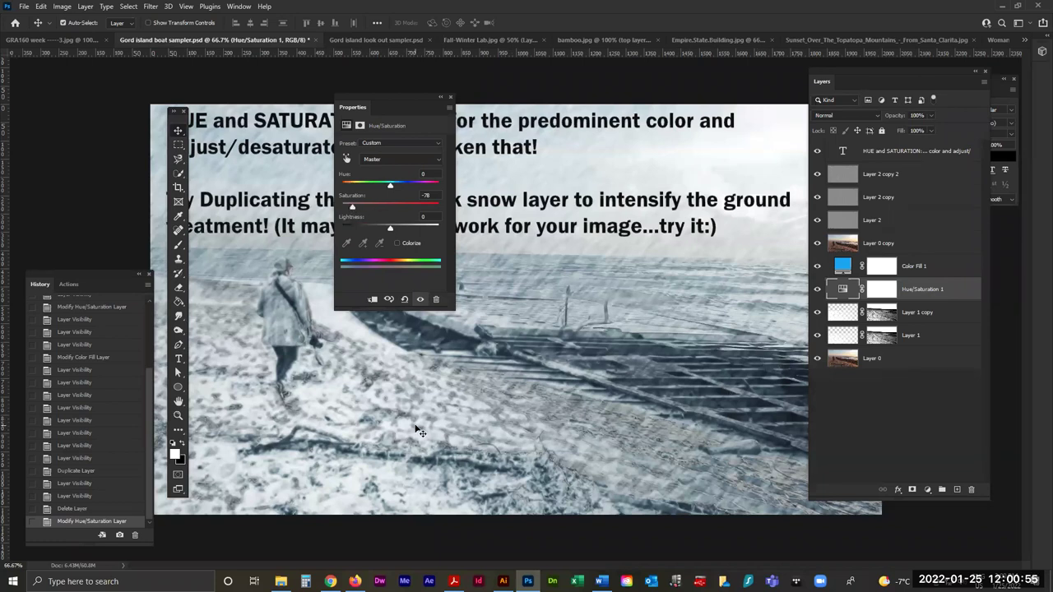
pyautogui.moveTo(364, 100); pyautogui.dragTo(65, 72)
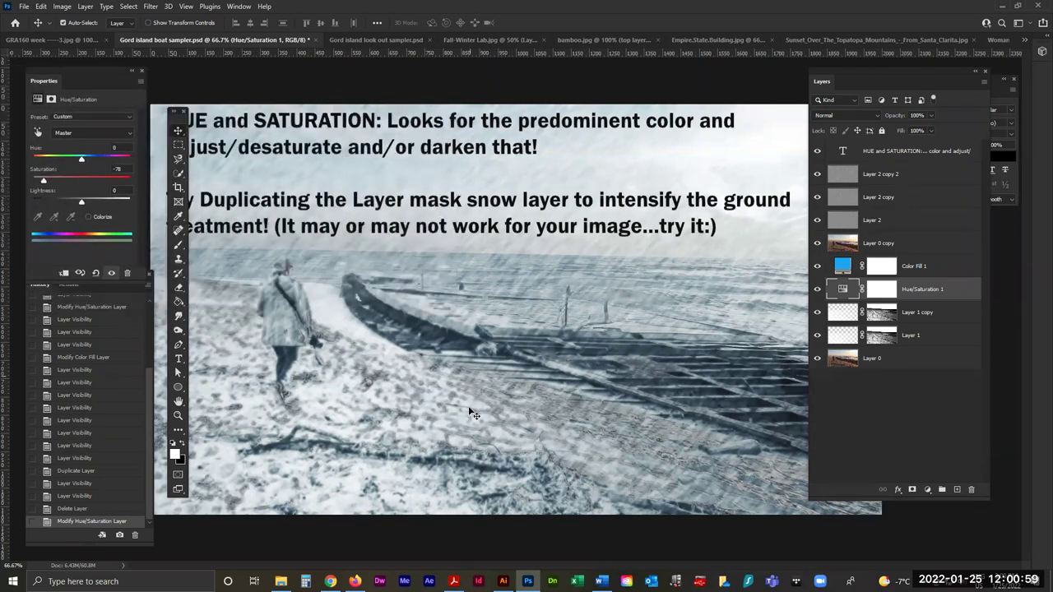
pyautogui.click(354, 582)
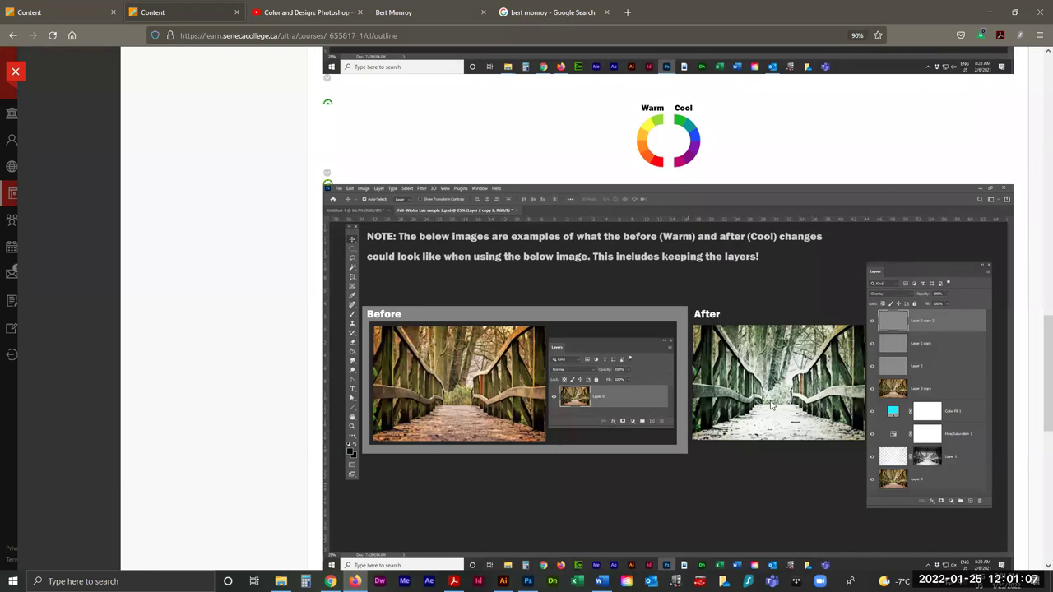
pyautogui.scroll(-10, 778, 394)
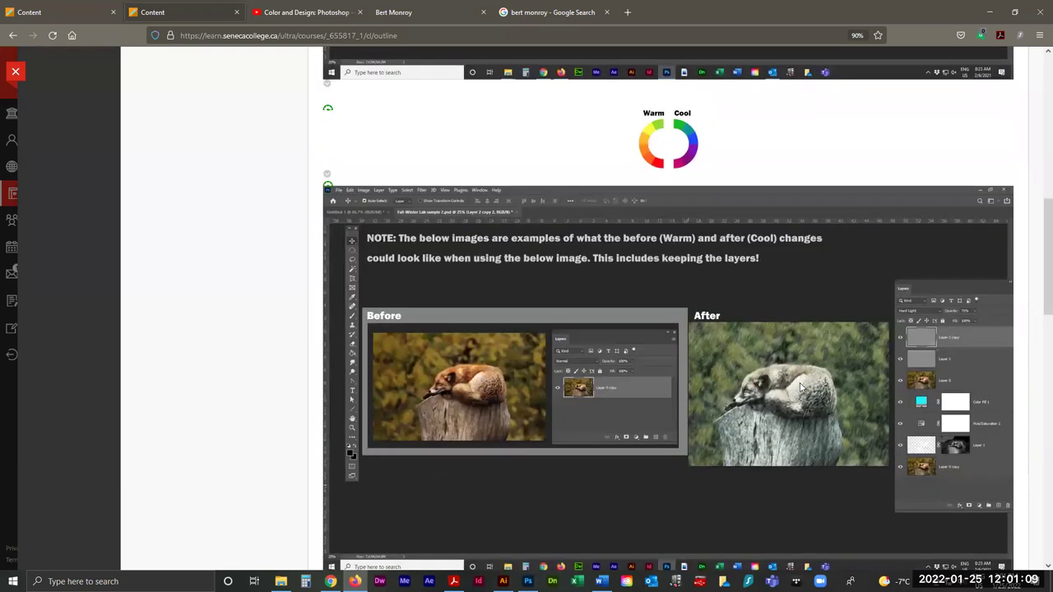
pyautogui.scroll(5, 815, 390)
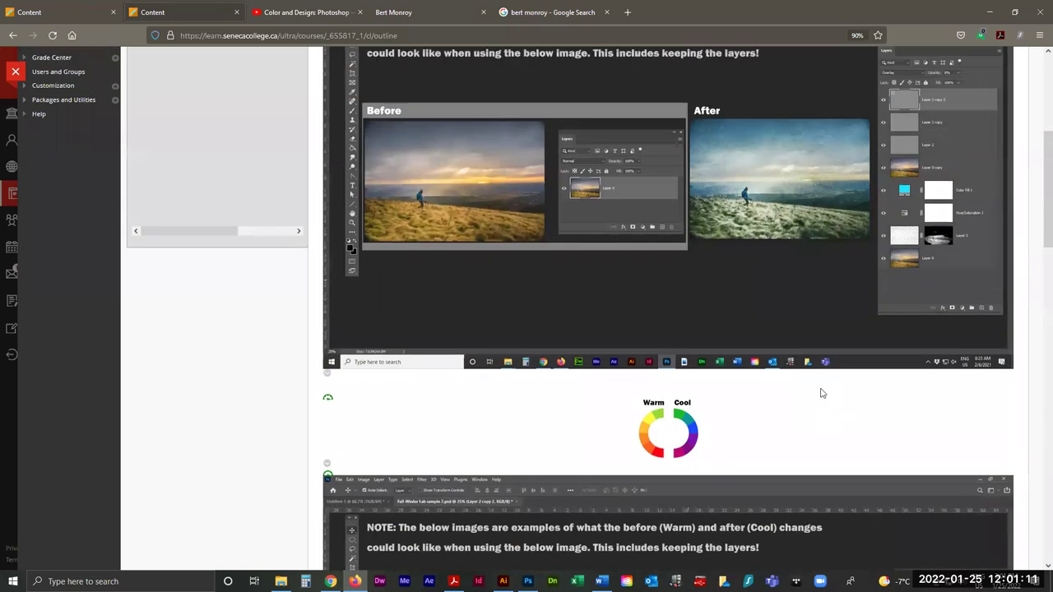
pyautogui.scroll(2, 827, 393)
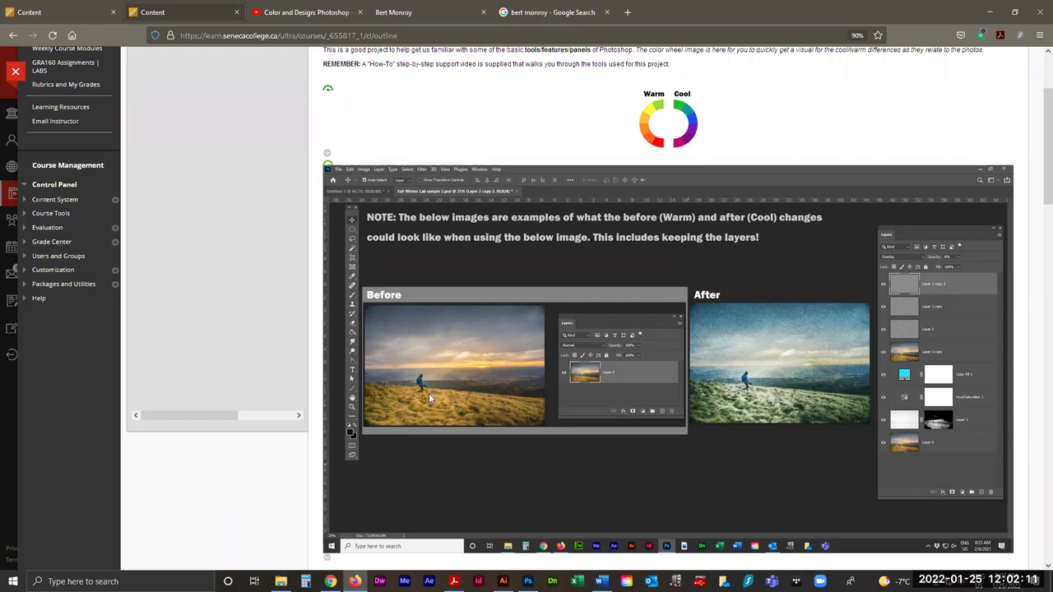
pyautogui.scroll(-3, 429, 393)
pyautogui.scroll(-3, 493, 189)
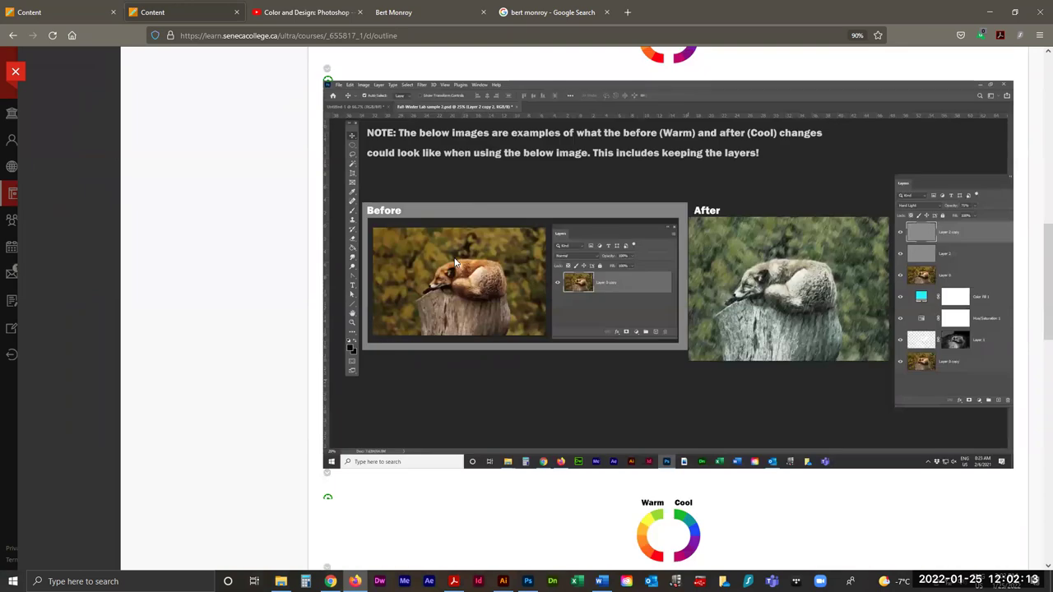
pyautogui.scroll(-5, 460, 265)
pyautogui.scroll(10, 452, 328)
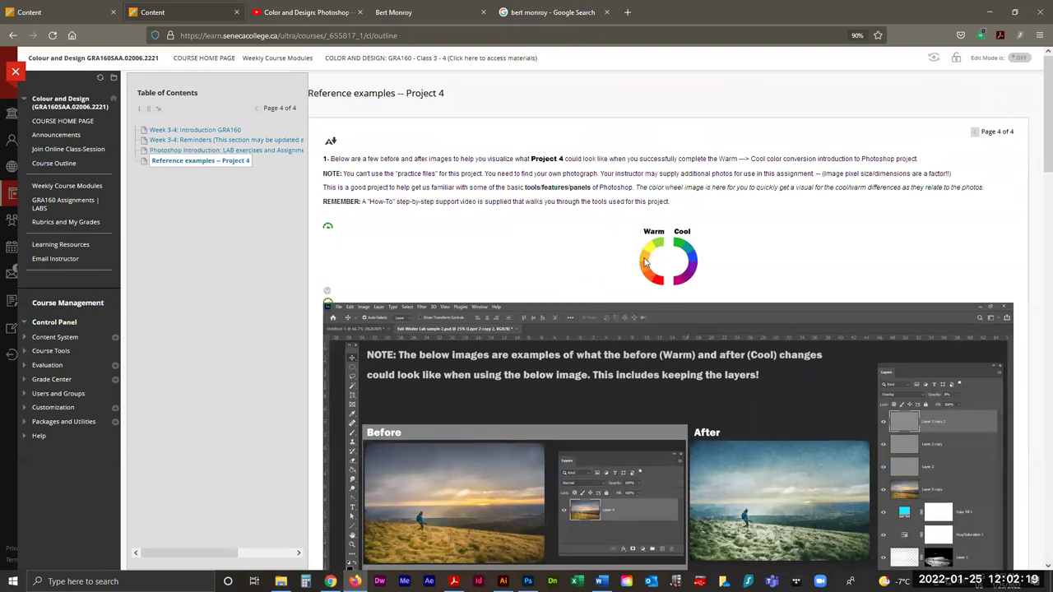
pyautogui.click(226, 133)
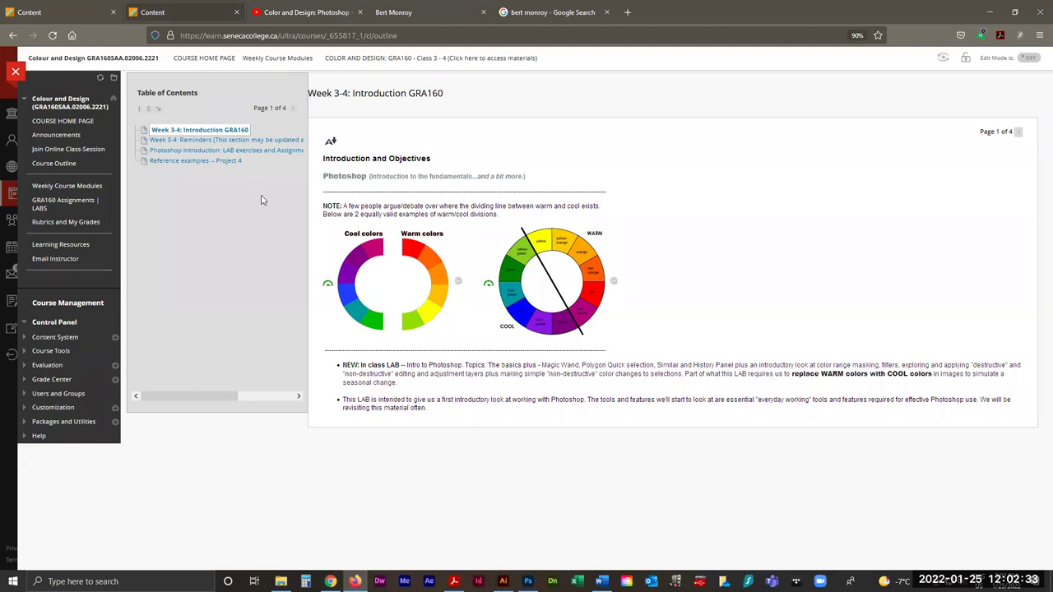
pyautogui.click(188, 161)
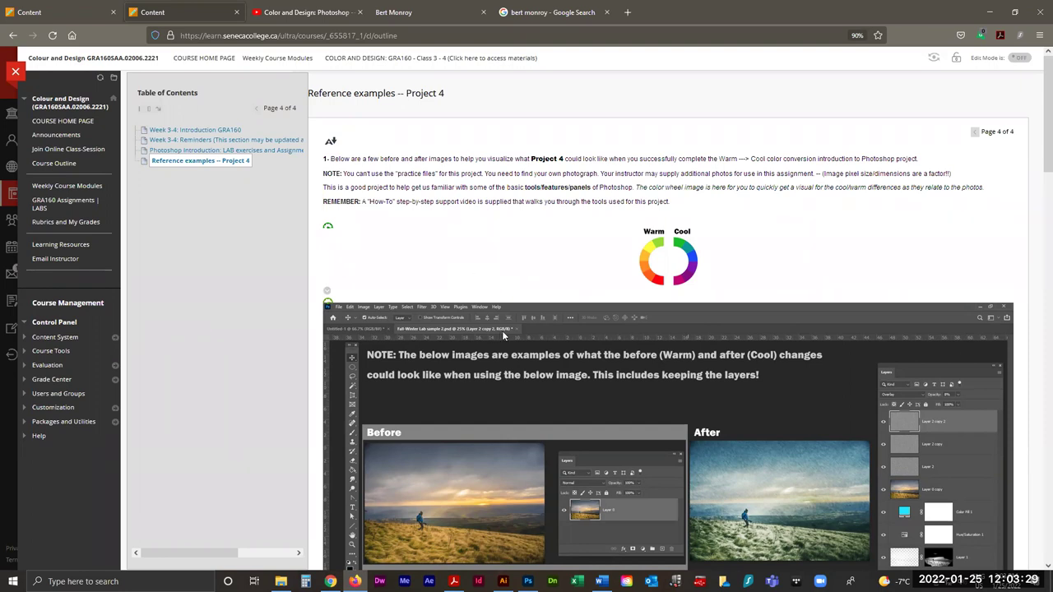
pyautogui.scroll(-3, 504, 336)
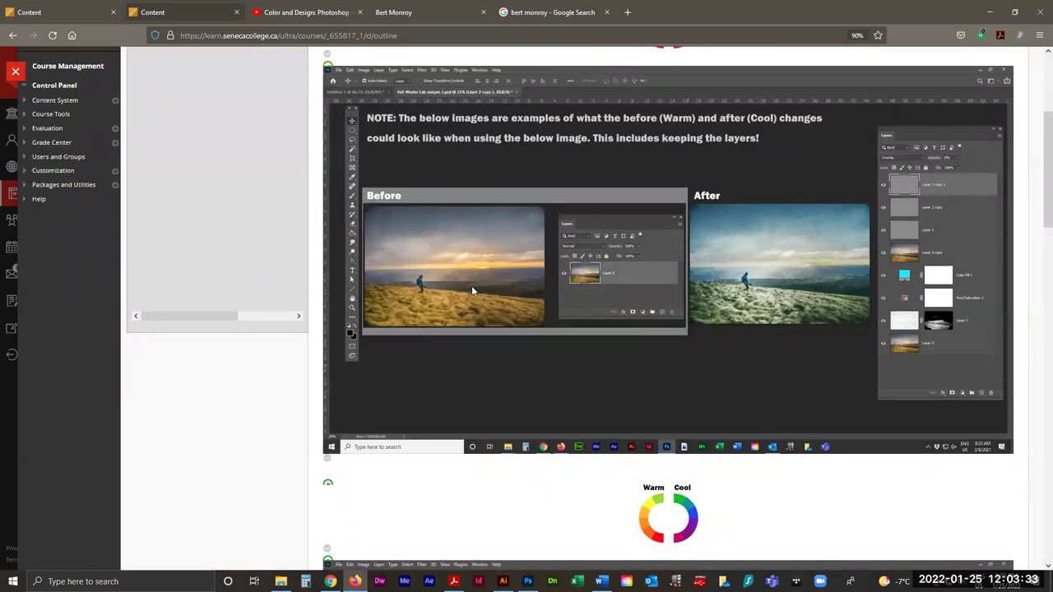
pyautogui.click(528, 582)
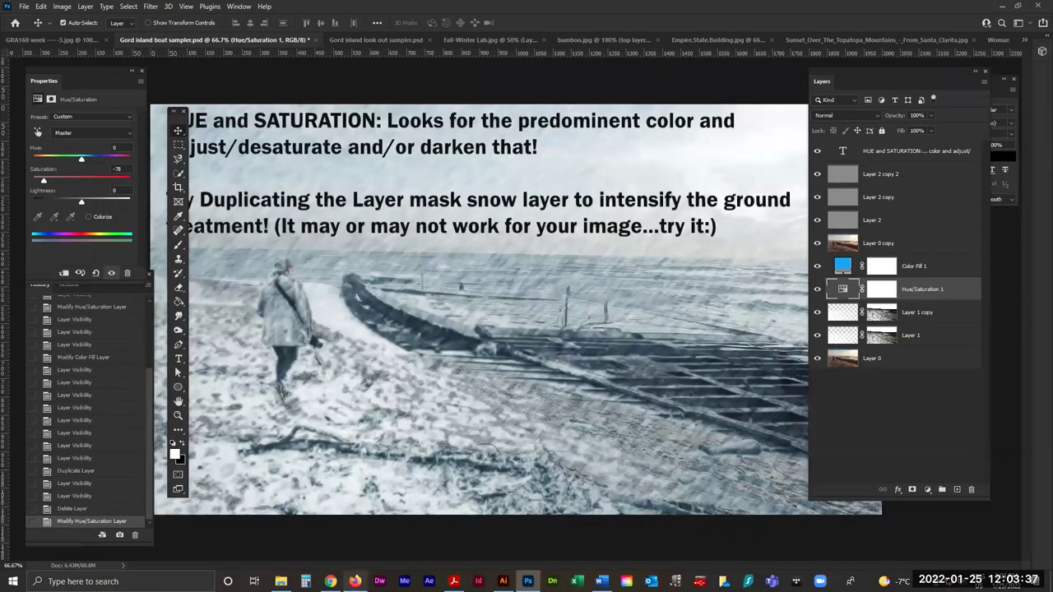
pyautogui.click(354, 582)
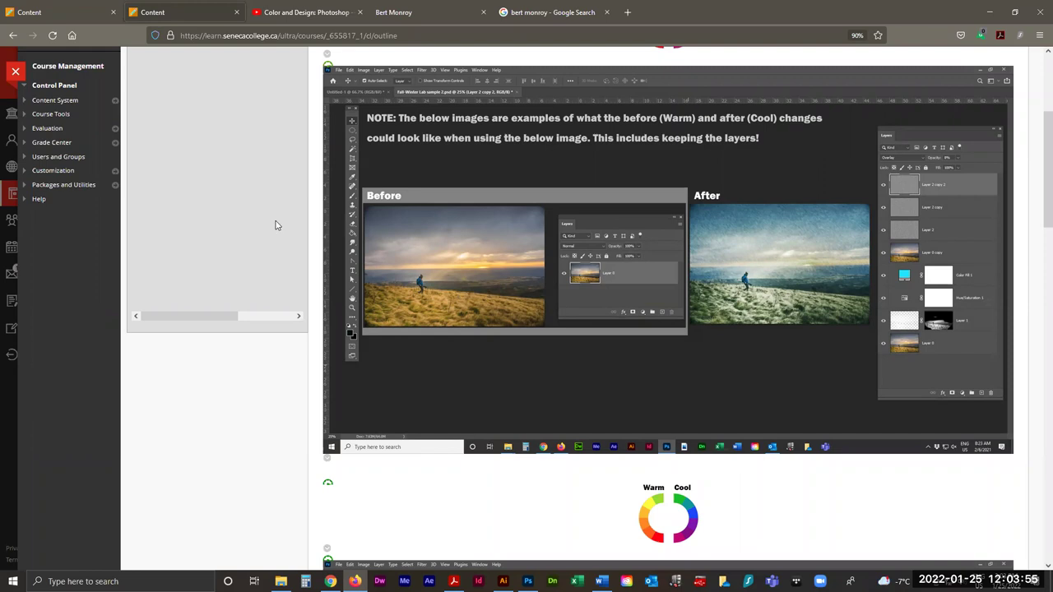
# Go to the Weekly Course Modules page and scroll to the project listings.
pyautogui.scroll(5, 283, 231)
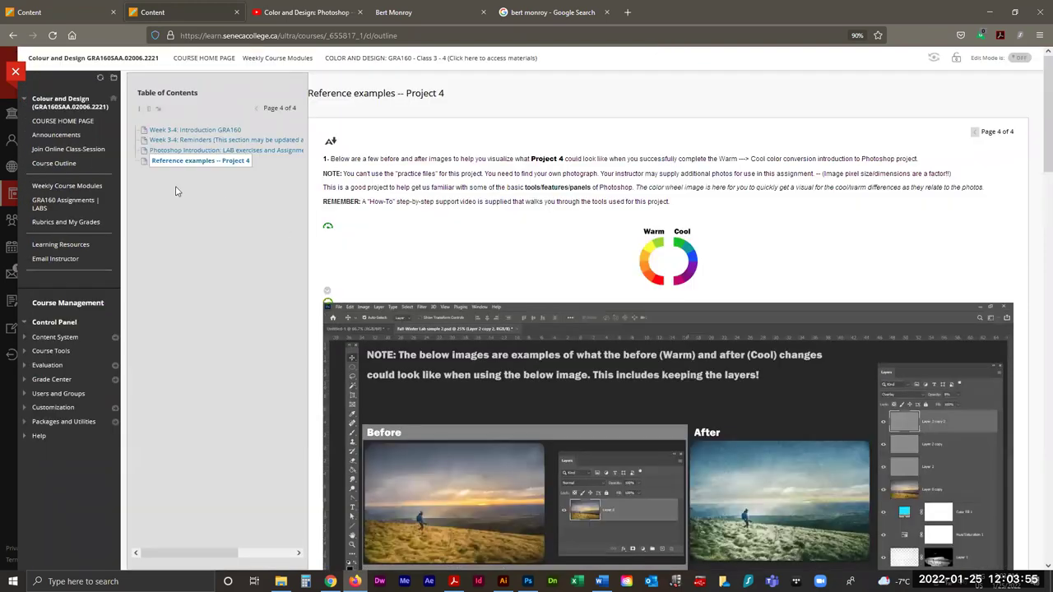
pyautogui.click(70, 187)
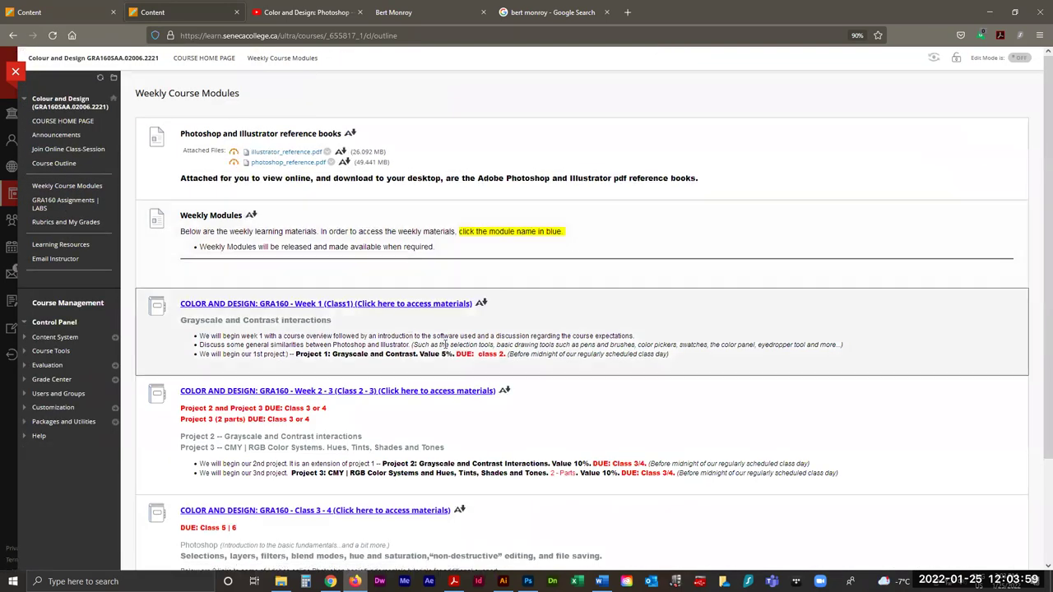
pyautogui.scroll(-3, 278, 269)
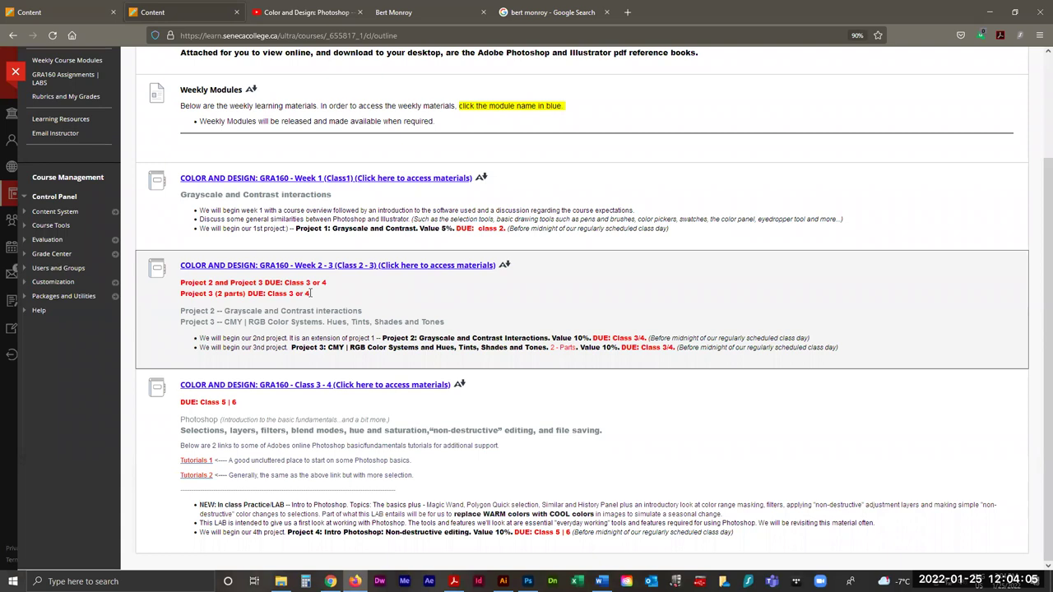
# Highlight the red 'DUE: Class 3 or 4' Project lines, then open the Week 2 - 3 module.
pyautogui.moveTo(311, 294); pyautogui.dragTo(247, 294)
pyautogui.click(270, 282)
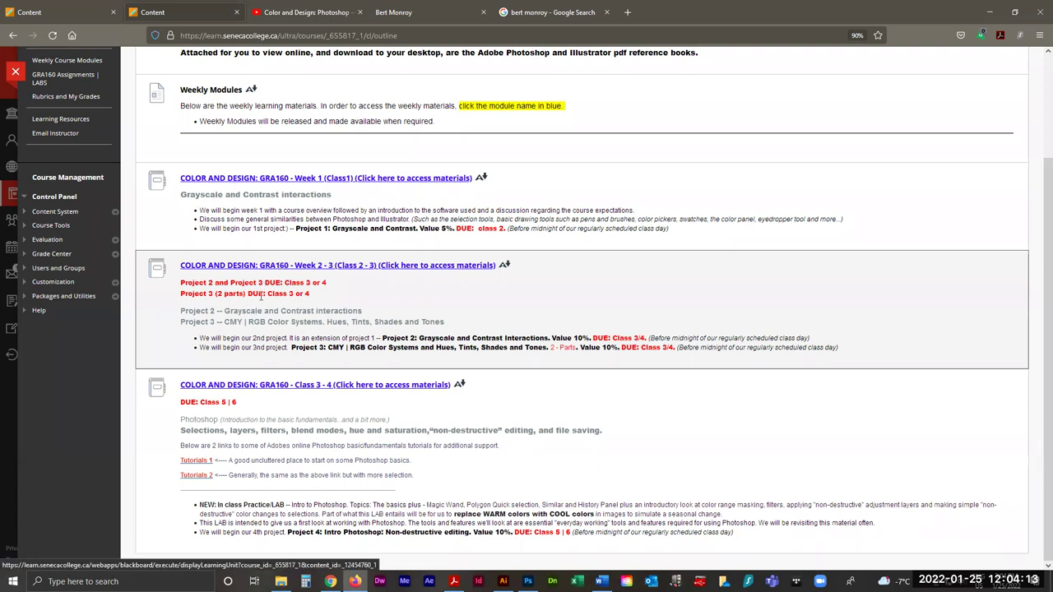
pyautogui.moveTo(249, 293); pyautogui.dragTo(310, 294)
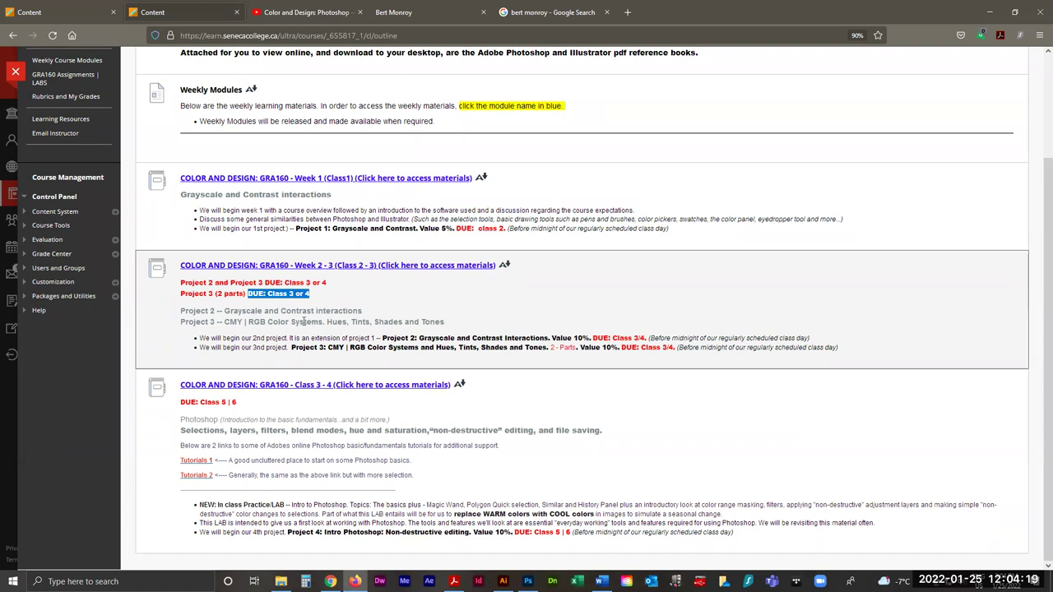
pyautogui.moveTo(321, 301); pyautogui.dragTo(178, 288)
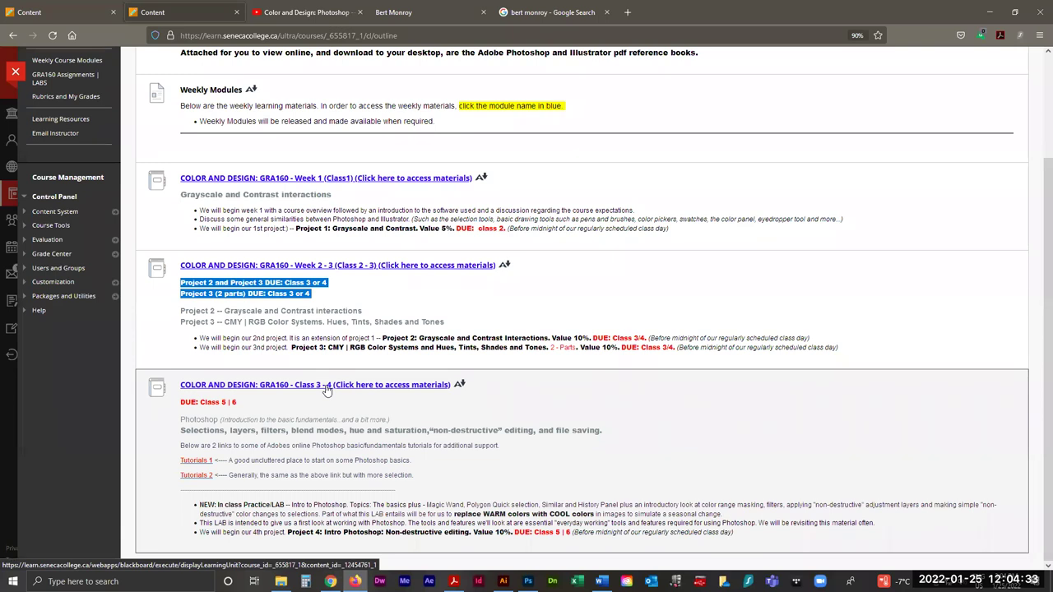
pyautogui.click(344, 287)
pyautogui.moveTo(327, 282); pyautogui.dragTo(283, 283)
pyautogui.click(326, 304)
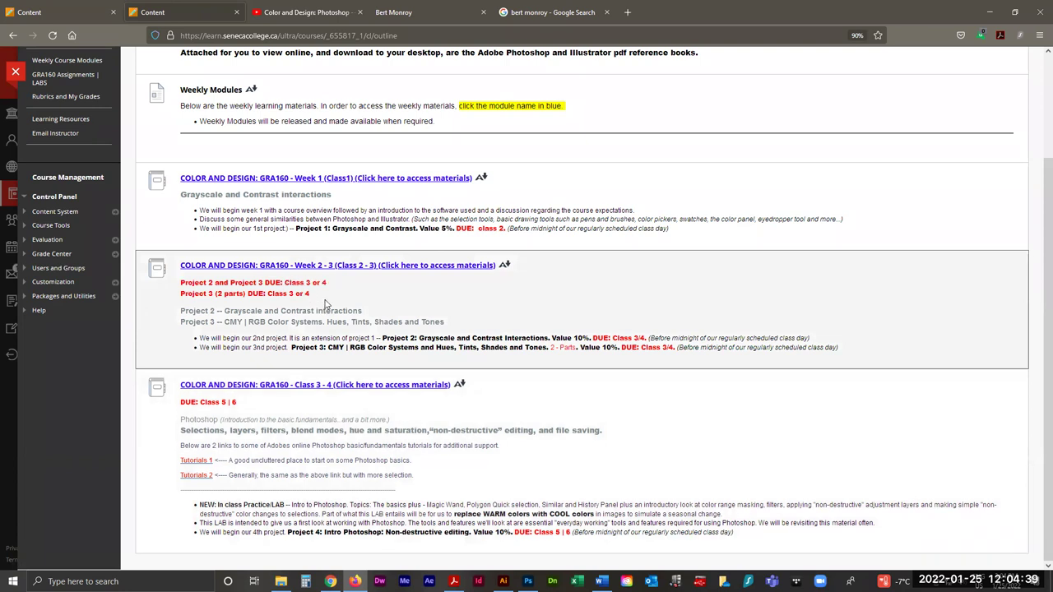
pyautogui.moveTo(284, 283); pyautogui.dragTo(332, 286)
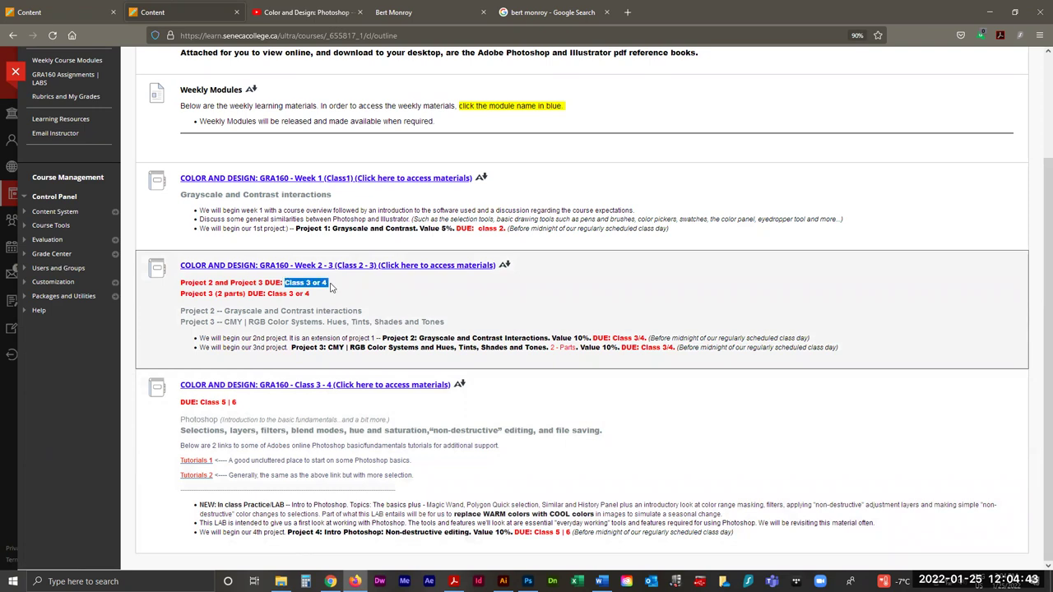
pyautogui.click(328, 266)
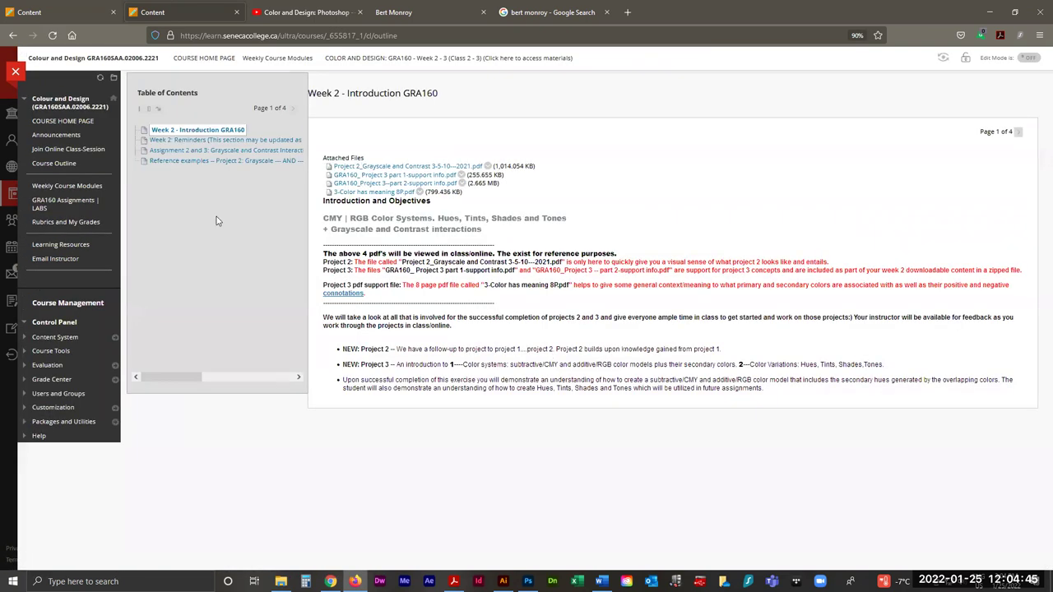
# Browse the Project 2 reference examples page.
pyautogui.click(212, 162)
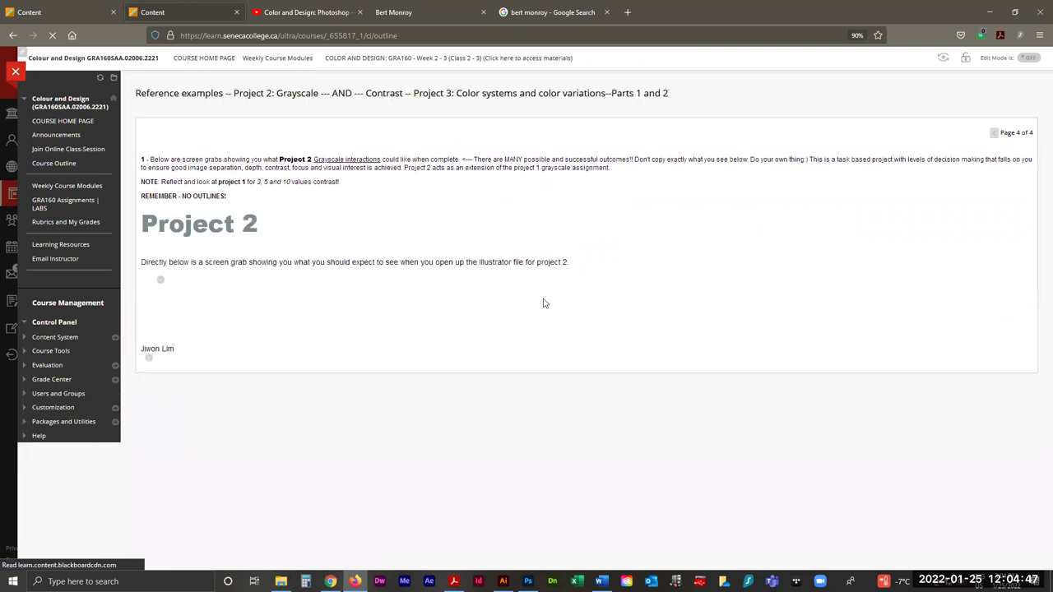
pyautogui.scroll(-10, 543, 301)
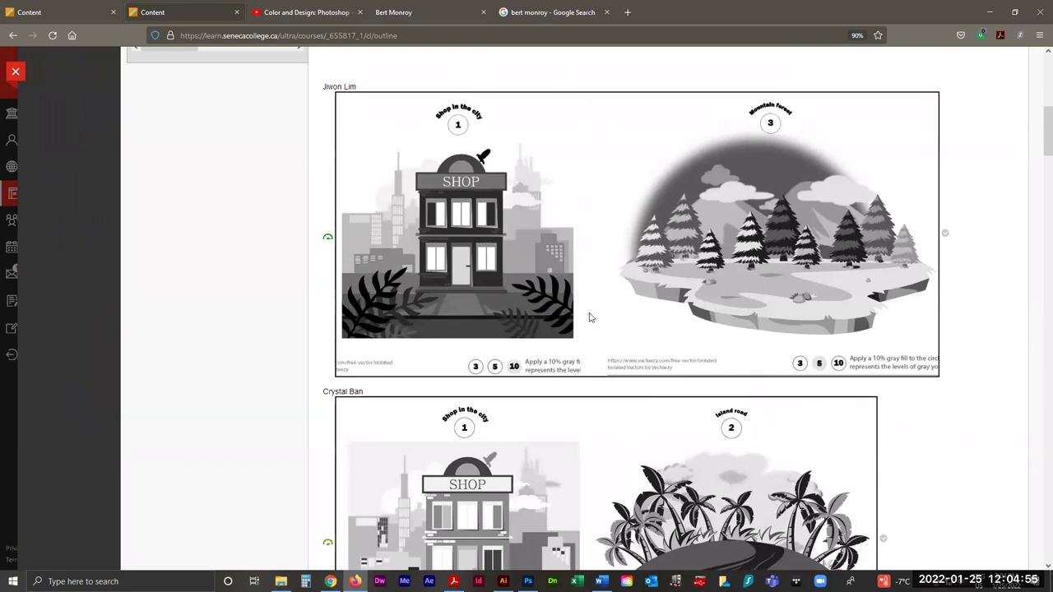
pyautogui.scroll(-3, 591, 319)
pyautogui.scroll(3, 594, 321)
pyautogui.scroll(6, 593, 319)
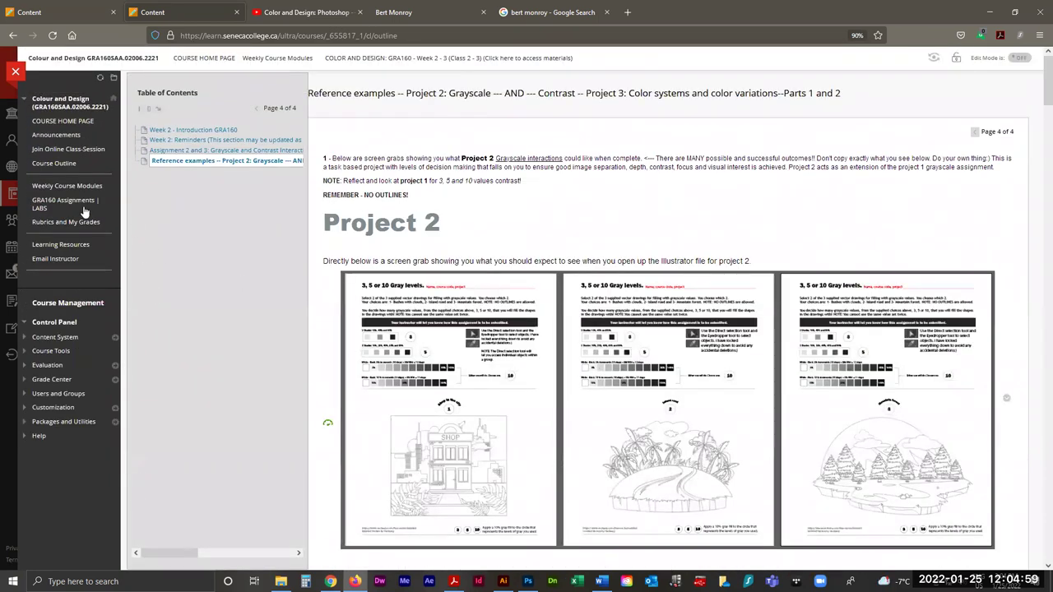
# Highlight the 'DUE: Class 5 | 6' and Project due lines, then bring bamboo.jpg forward in Photoshop.
pyautogui.click(62, 187)
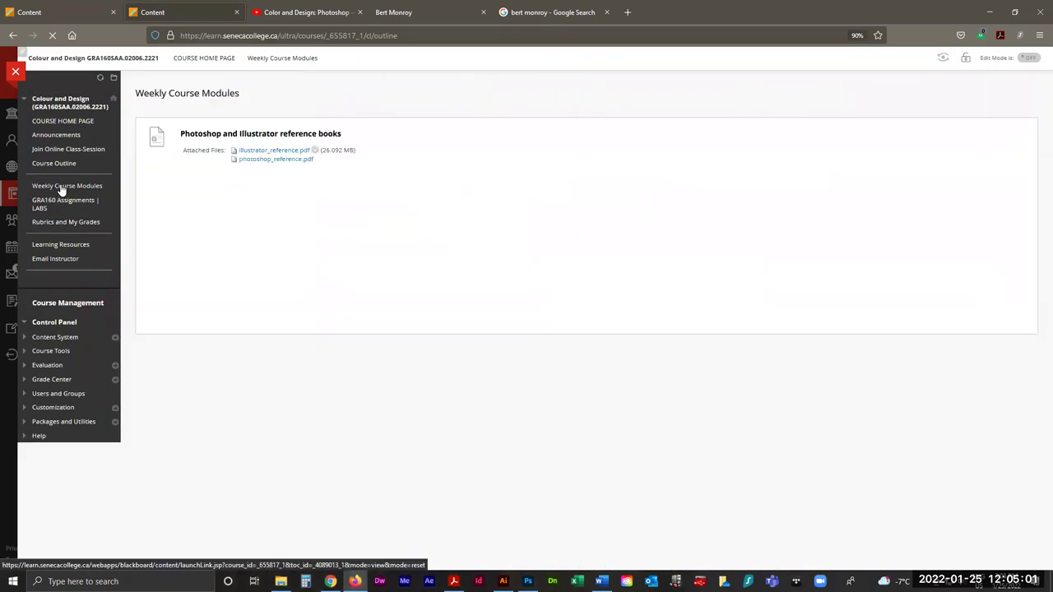
pyautogui.scroll(-2, 522, 424)
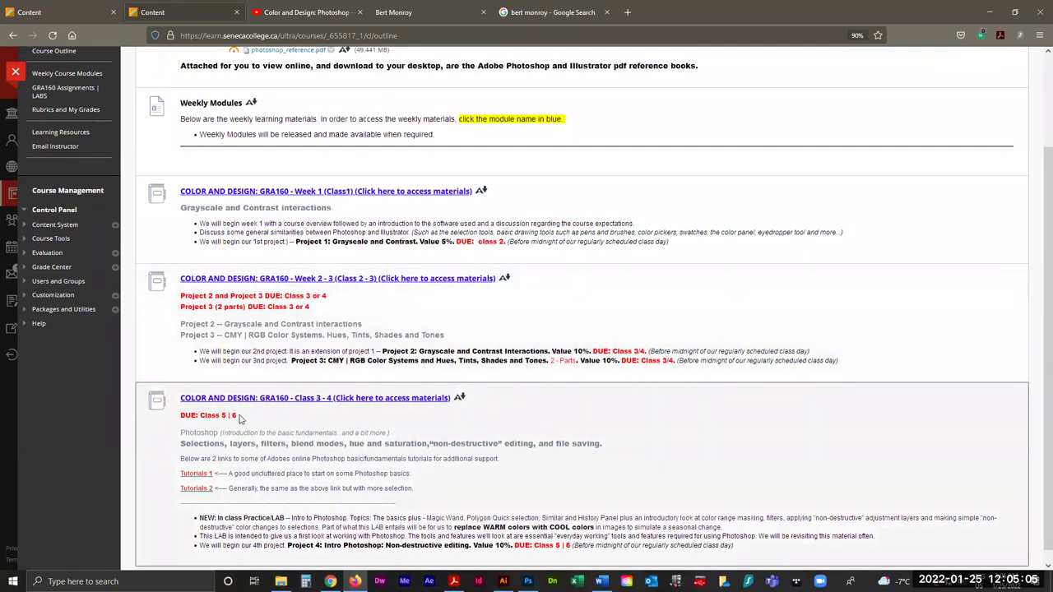
pyautogui.moveTo(239, 417); pyautogui.dragTo(177, 416)
pyautogui.moveTo(312, 307); pyautogui.dragTo(174, 297)
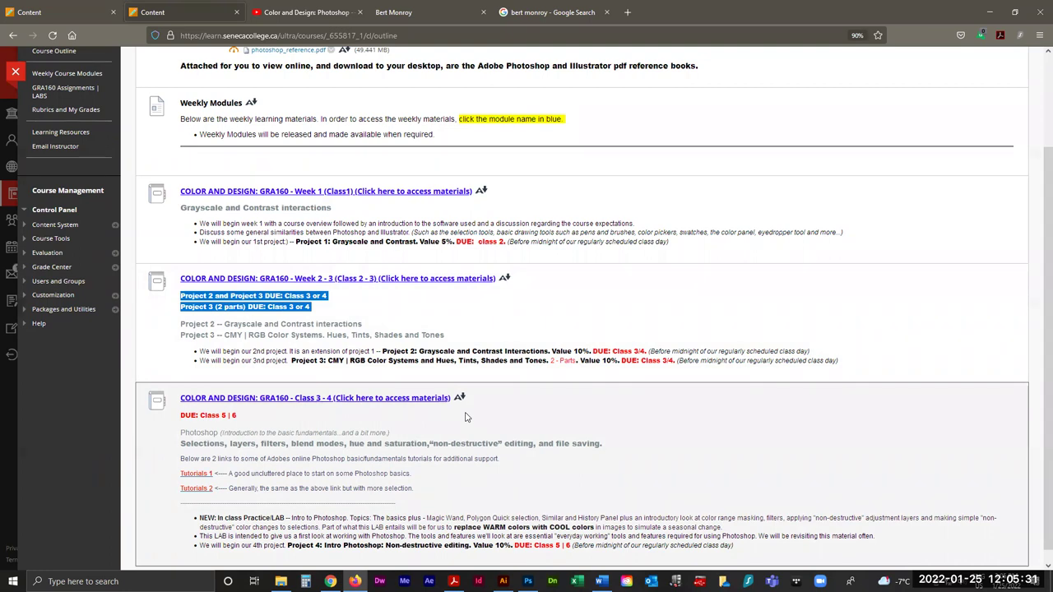
pyautogui.click(529, 582)
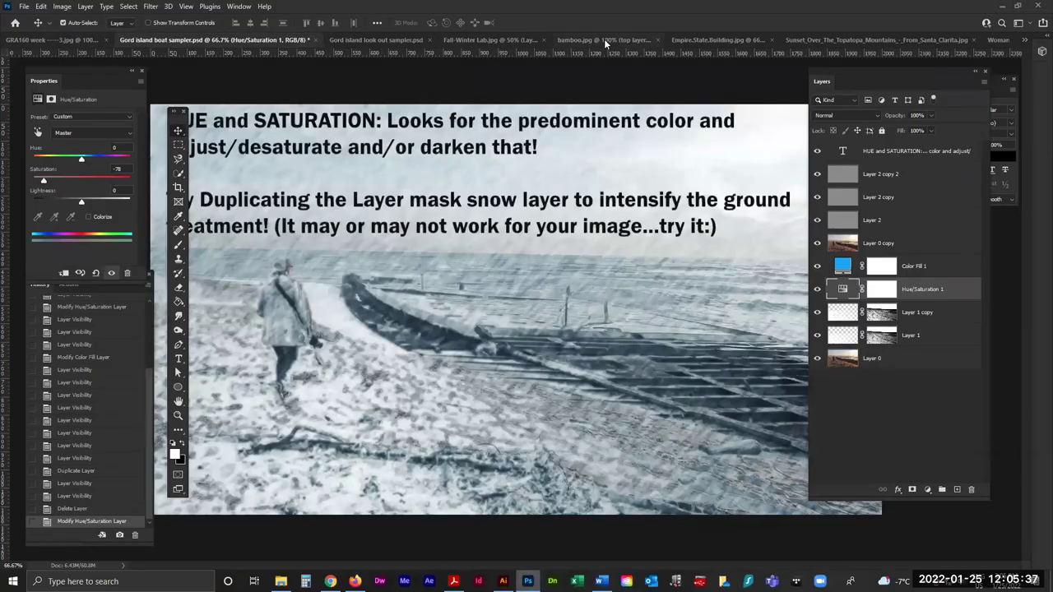
pyautogui.click(585, 39)
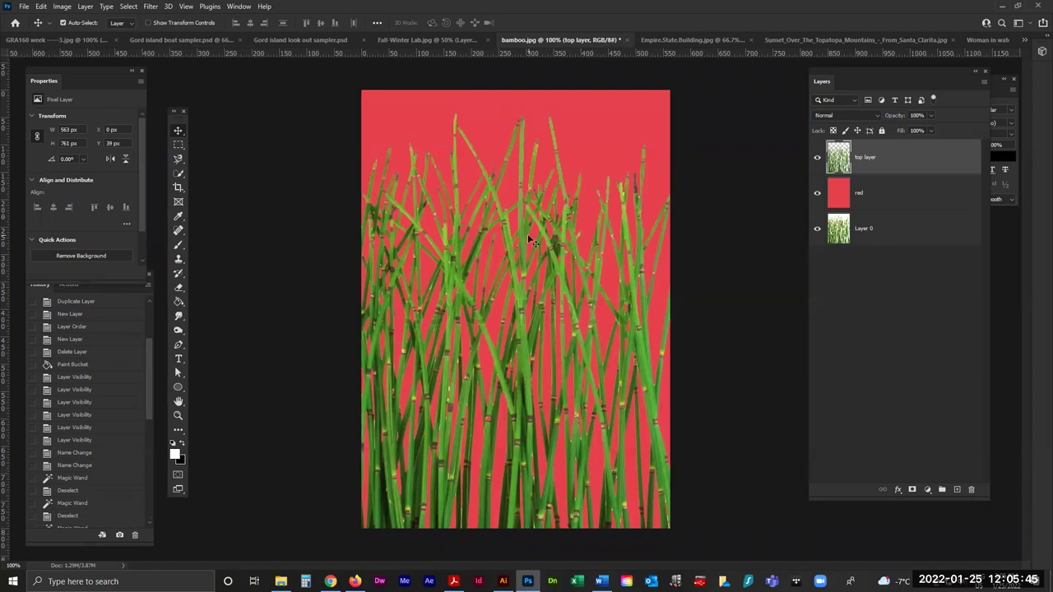
# Return to the Blackboard course page and open the Class 3 - 4 module's Week 3-4 introduction.
pyautogui.click(355, 582)
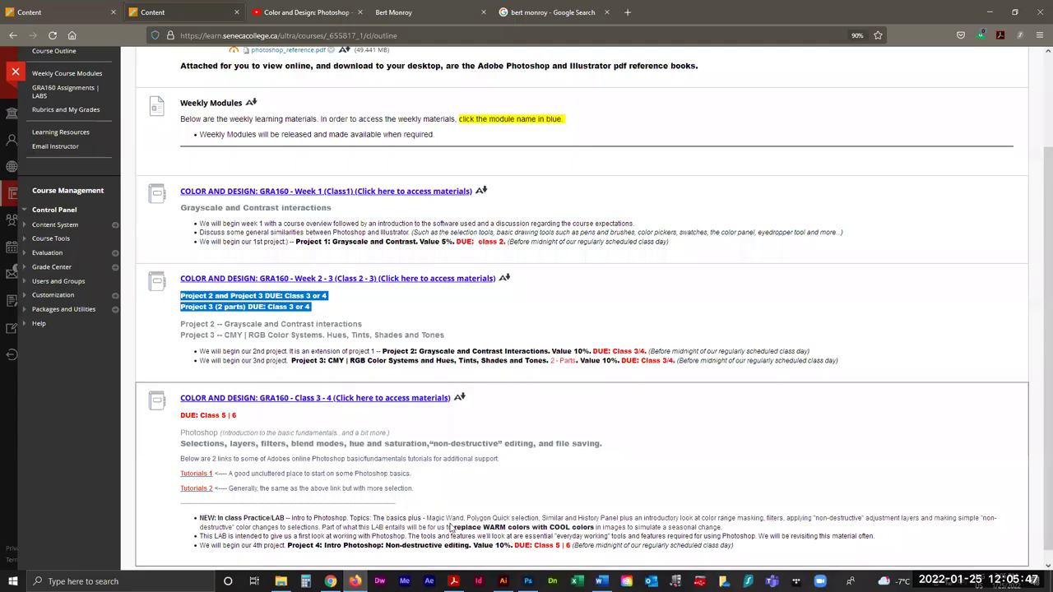
pyautogui.click(248, 400)
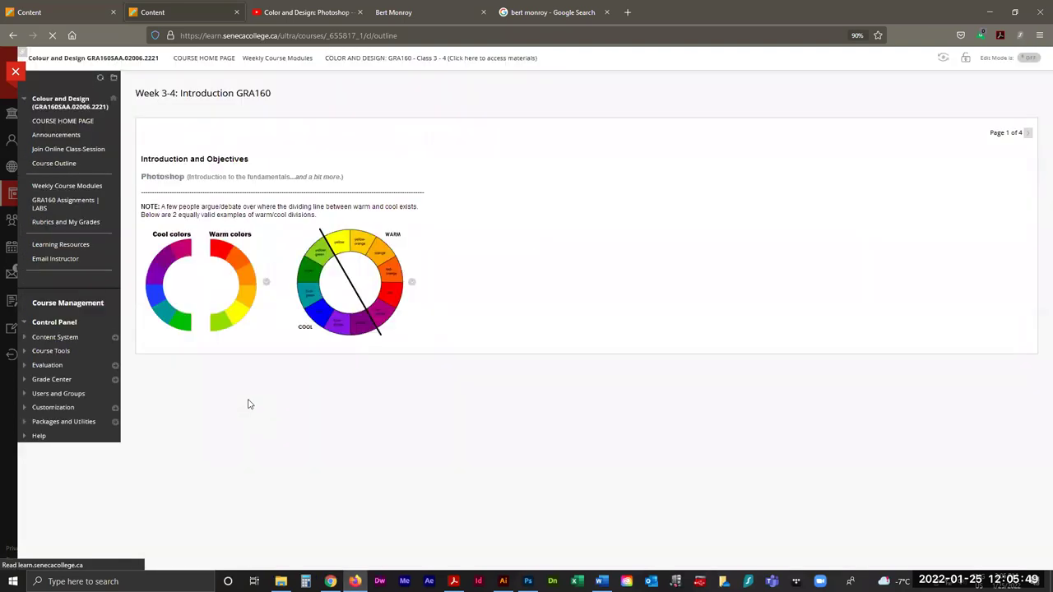
# Open the 'Photoshop Introduction: LAB exercises' page and scroll down to its tutorial videos.
pyautogui.click(213, 155)
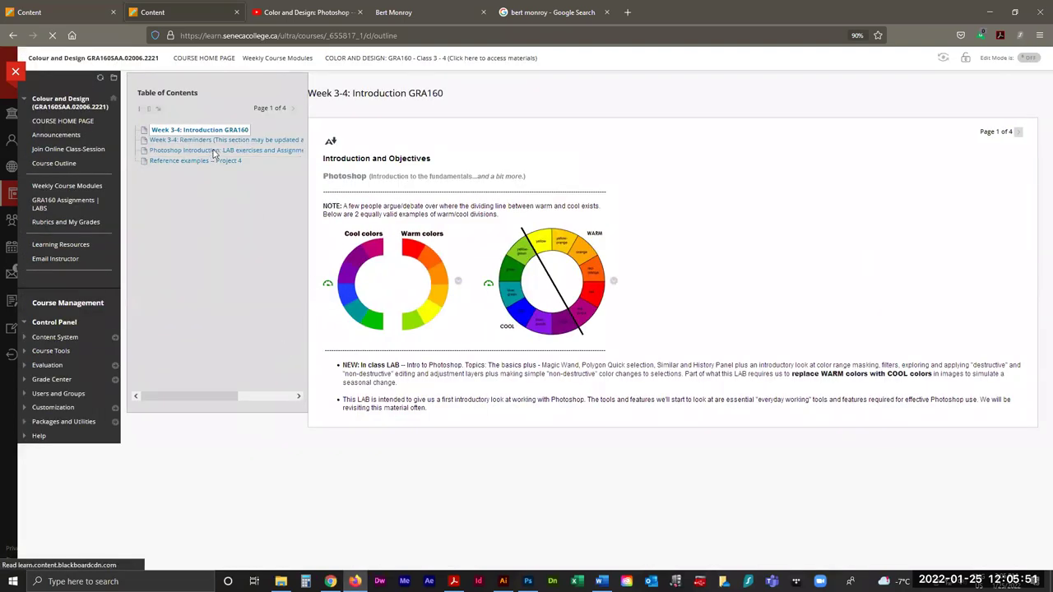
pyautogui.scroll(-5, 590, 328)
pyautogui.scroll(-2, 589, 328)
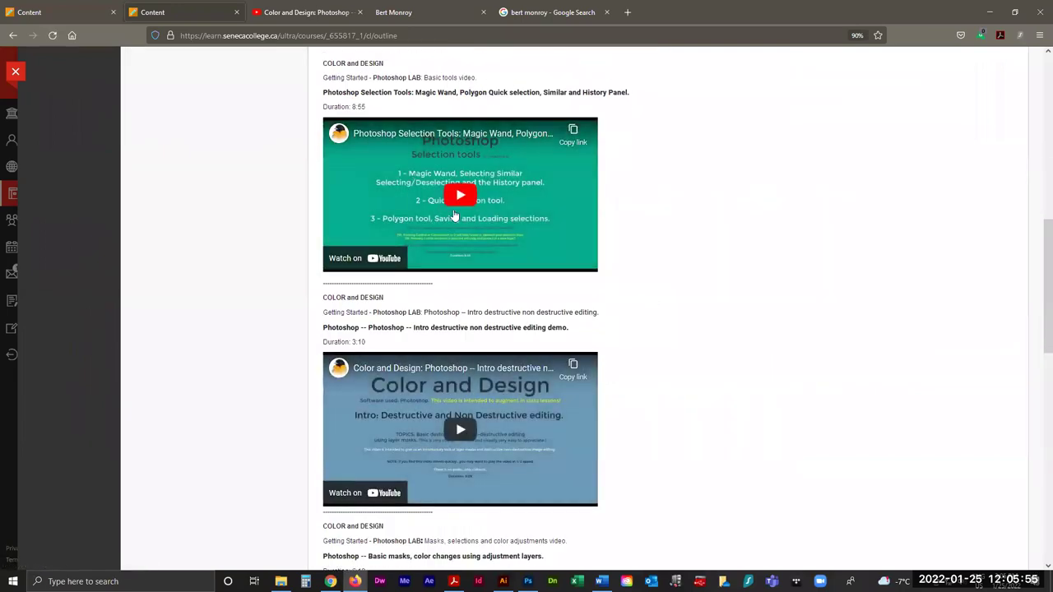
pyautogui.scroll(-4, 440, 293)
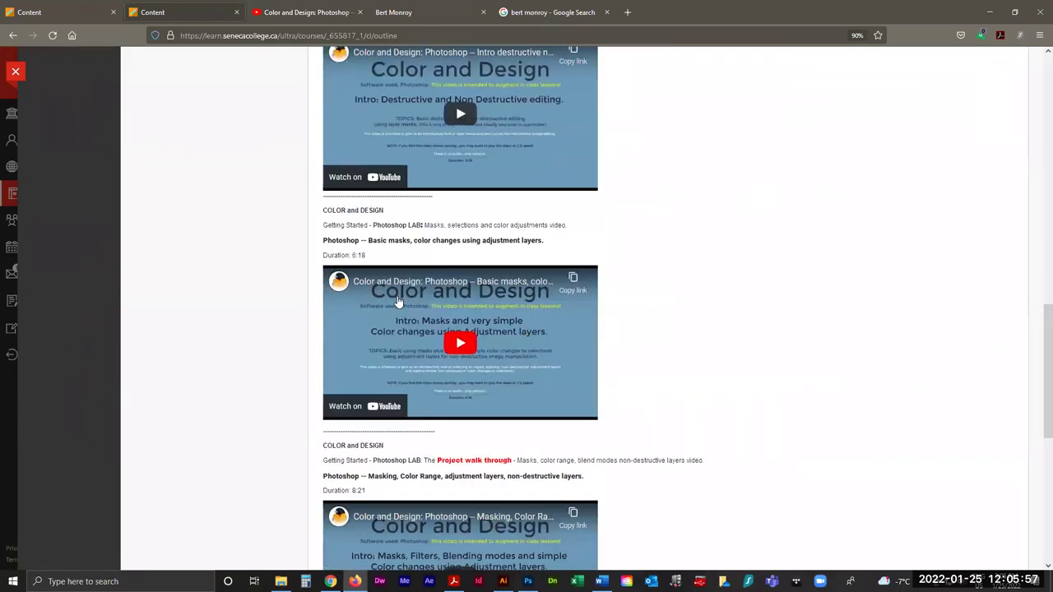
pyautogui.scroll(-2, 398, 317)
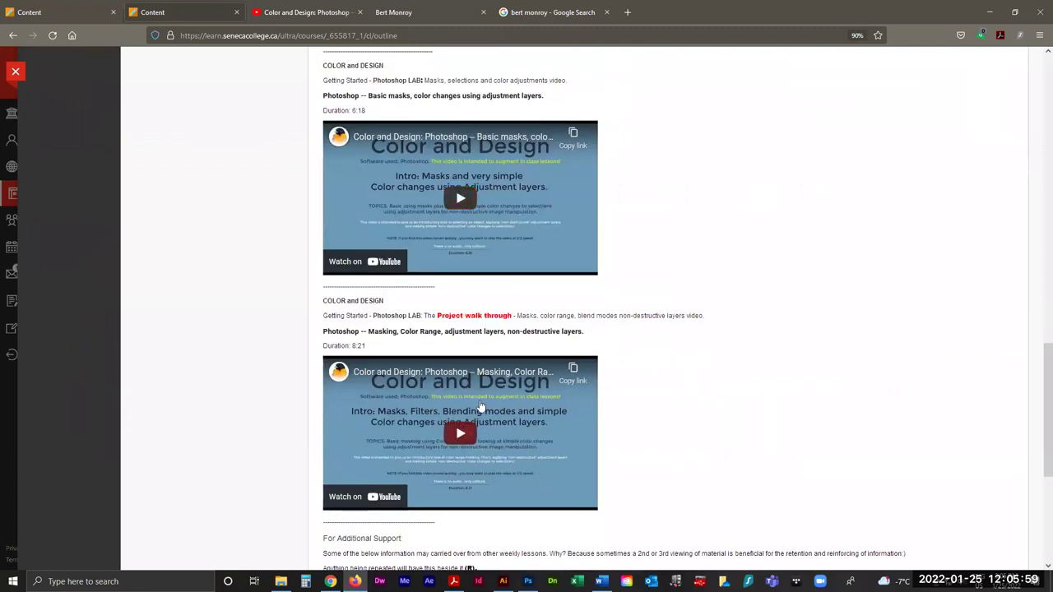
pyautogui.scroll(-3, 398, 323)
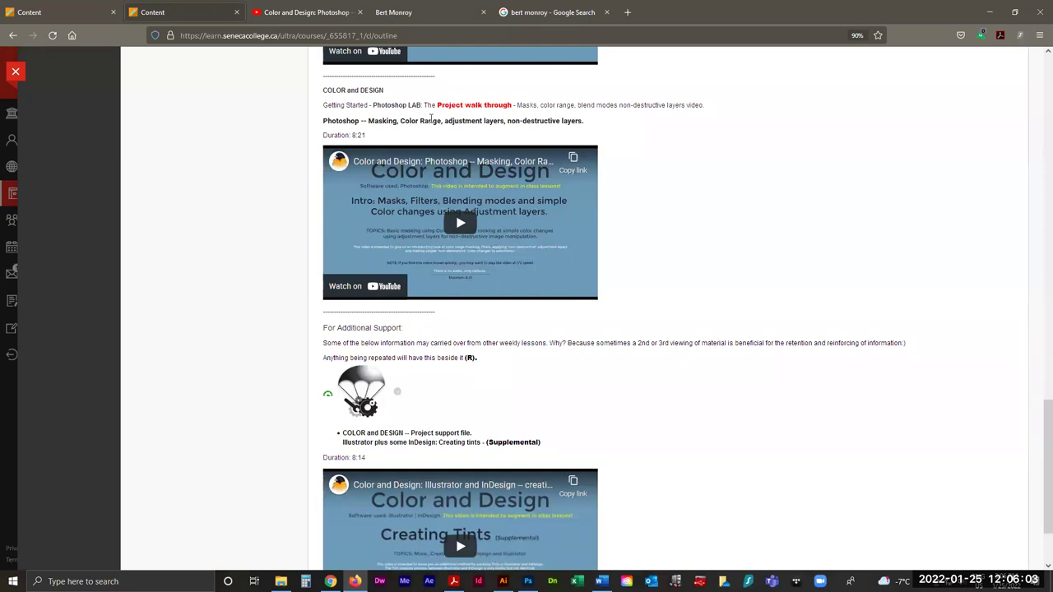
# Play the Masking, Color Range tutorial from 4:20, then switch to Photoshop.
pyautogui.click(460, 223)
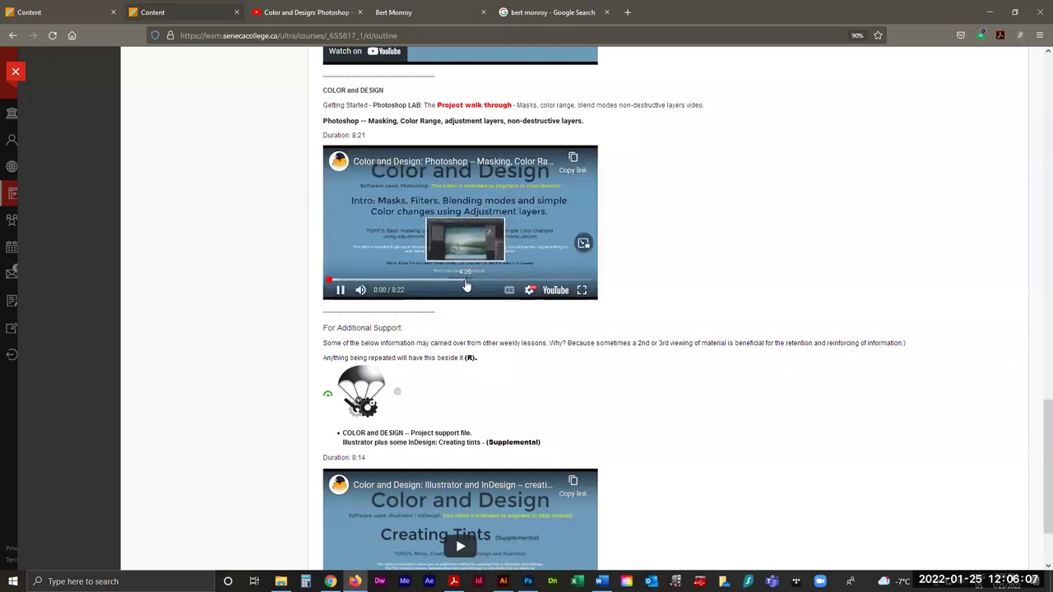
pyautogui.click(466, 281)
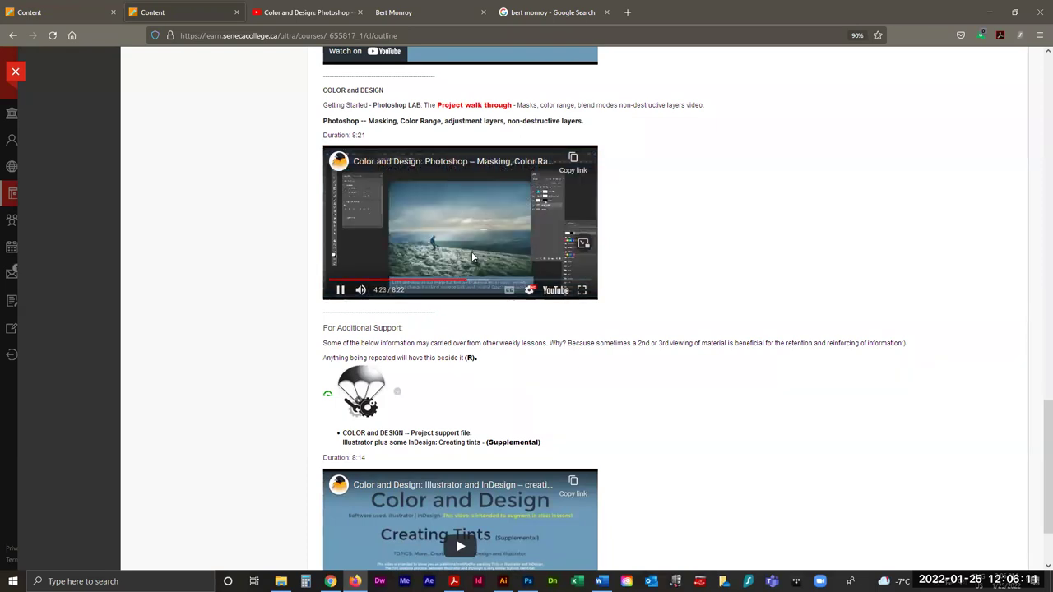
pyautogui.scroll(3, 471, 251)
pyautogui.scroll(3, 530, 286)
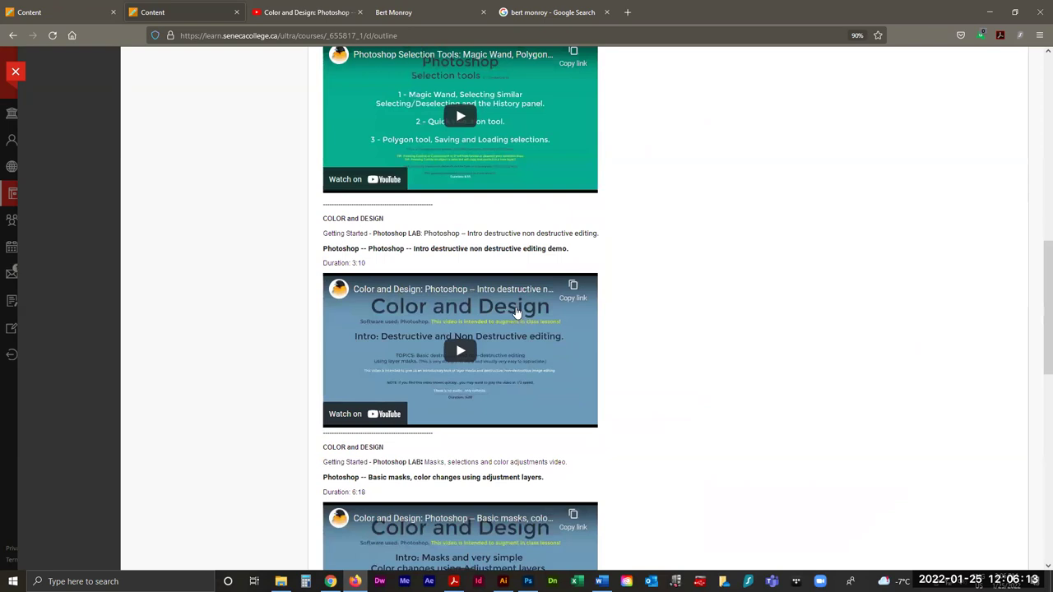
pyautogui.scroll(2, 517, 316)
pyautogui.scroll(-3, 465, 317)
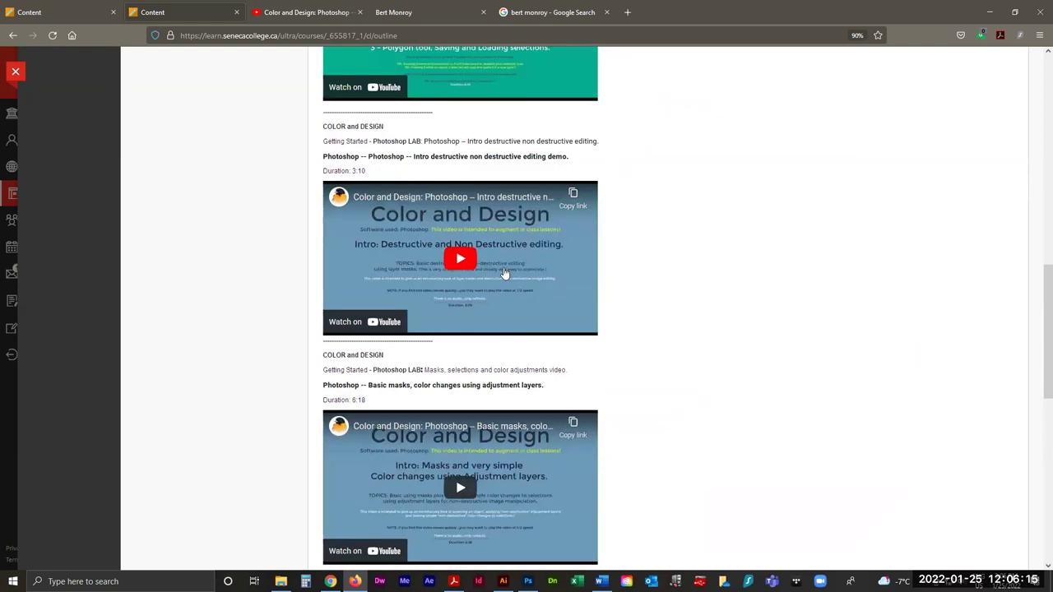
pyautogui.scroll(-3, 557, 423)
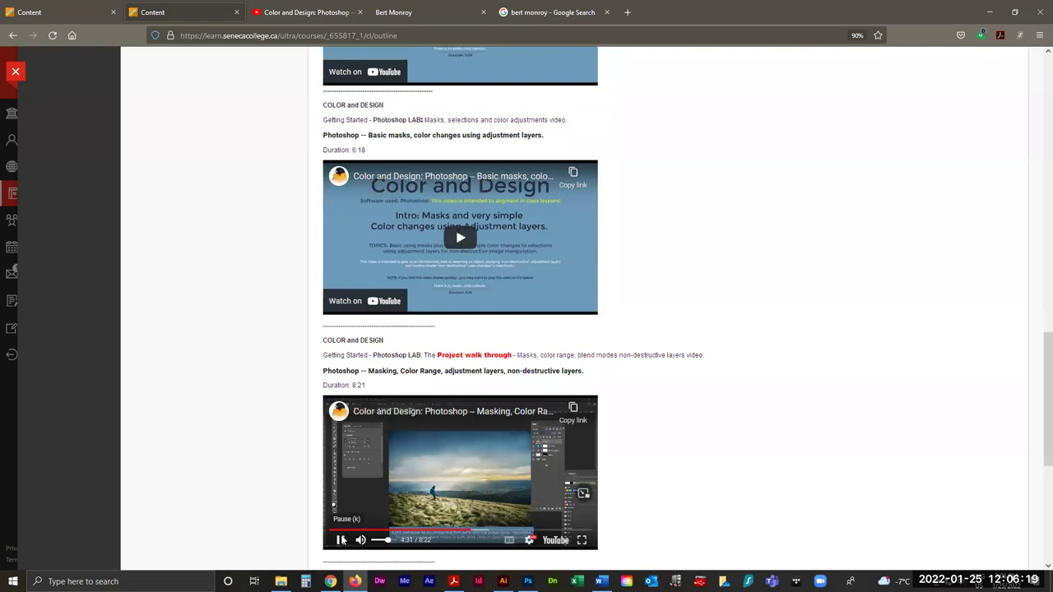
pyautogui.hotkey('alt', 'Tab')
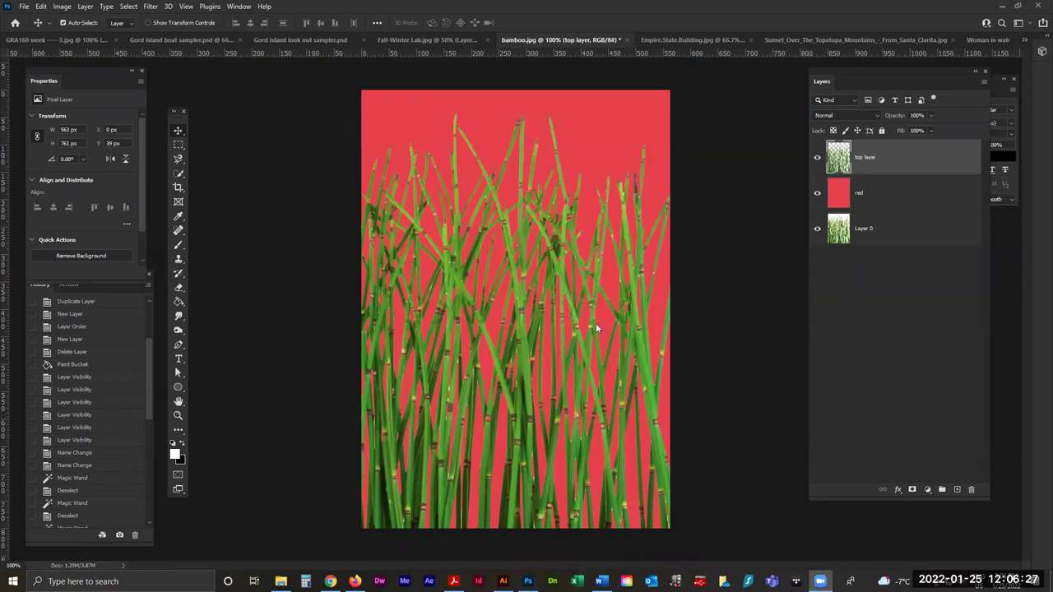
# Switch back to the Masking, Color Range tutorial in Firefox and show the Windows task switcher.
pyautogui.moveTo(355, 581)
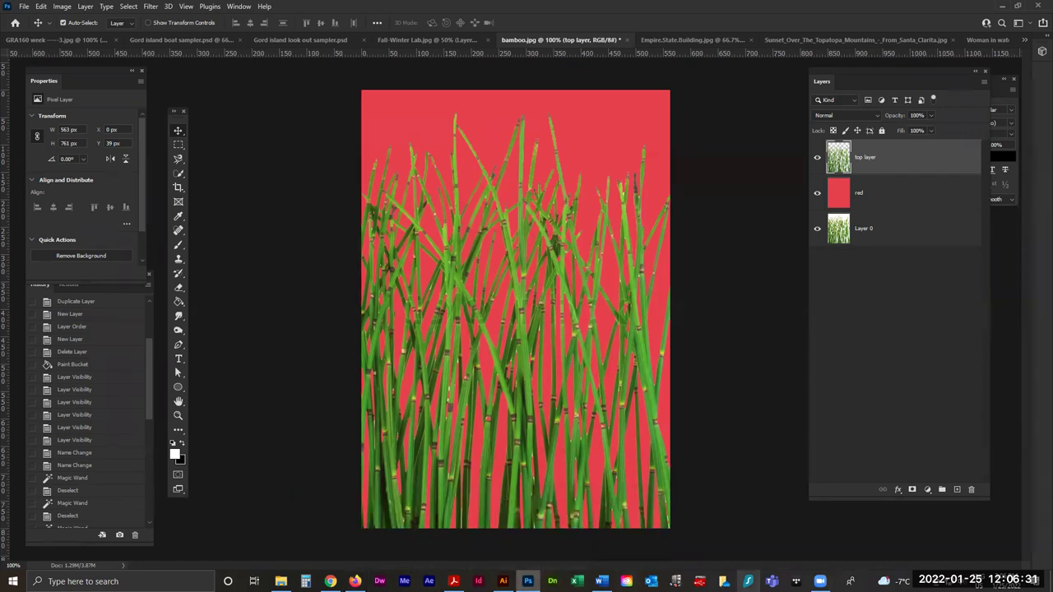
pyautogui.moveTo(820, 582)
pyautogui.hotkey('alt', 'Tab')
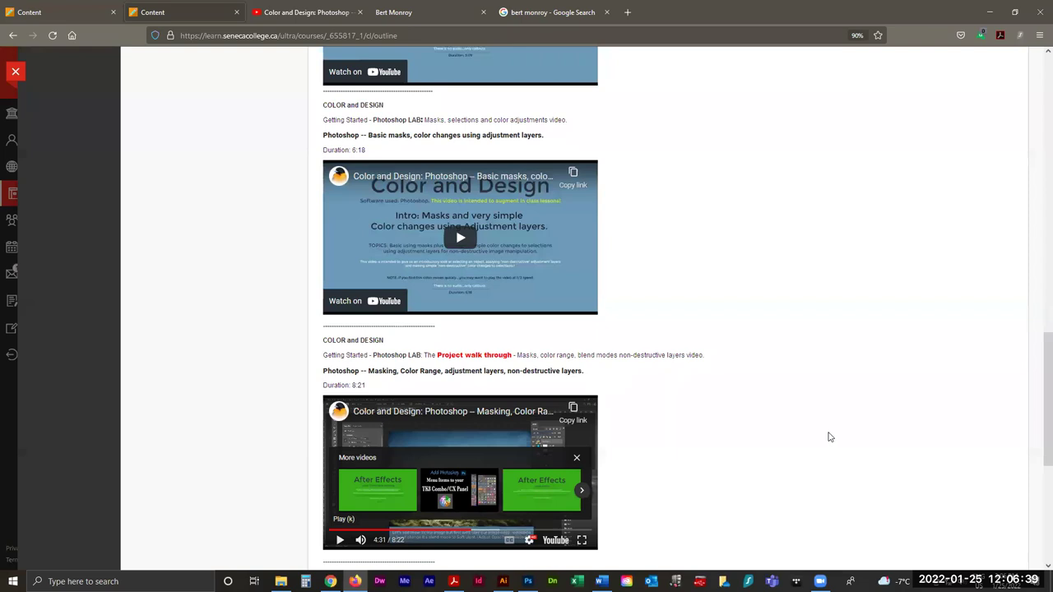
pyautogui.hotkey('alt', 'Tab')
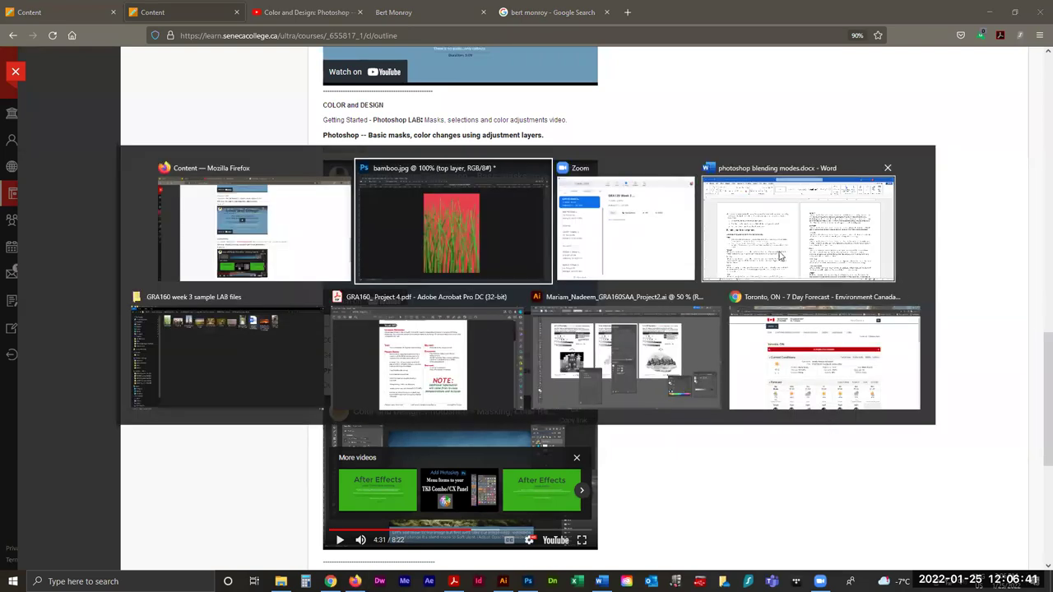